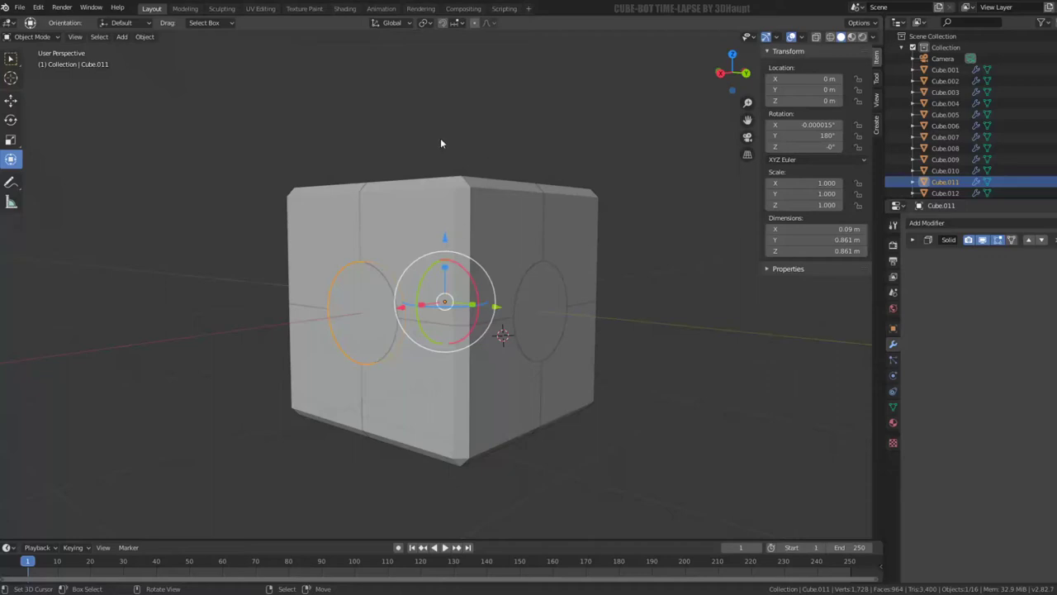
- Hide the outer body piece Cube.007 to expose the cube's interior
{"action": "key", "text": "KP_4"}
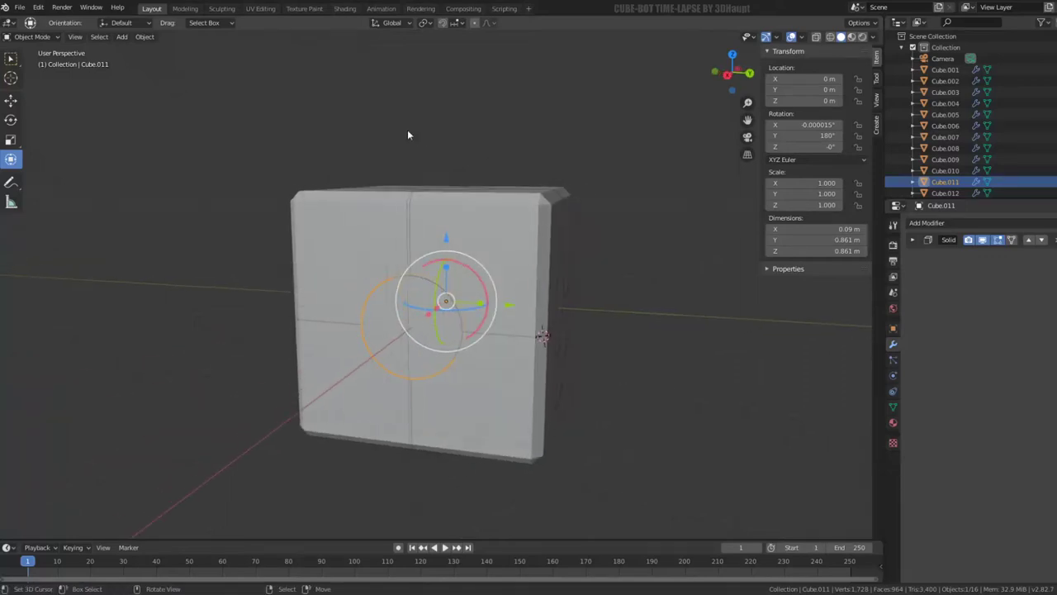
{"action": "middle_click_drag", "start_coordinate": [407, 135], "coordinate": [439, 175]}
{"action": "left_click", "coordinate": [551, 281]}
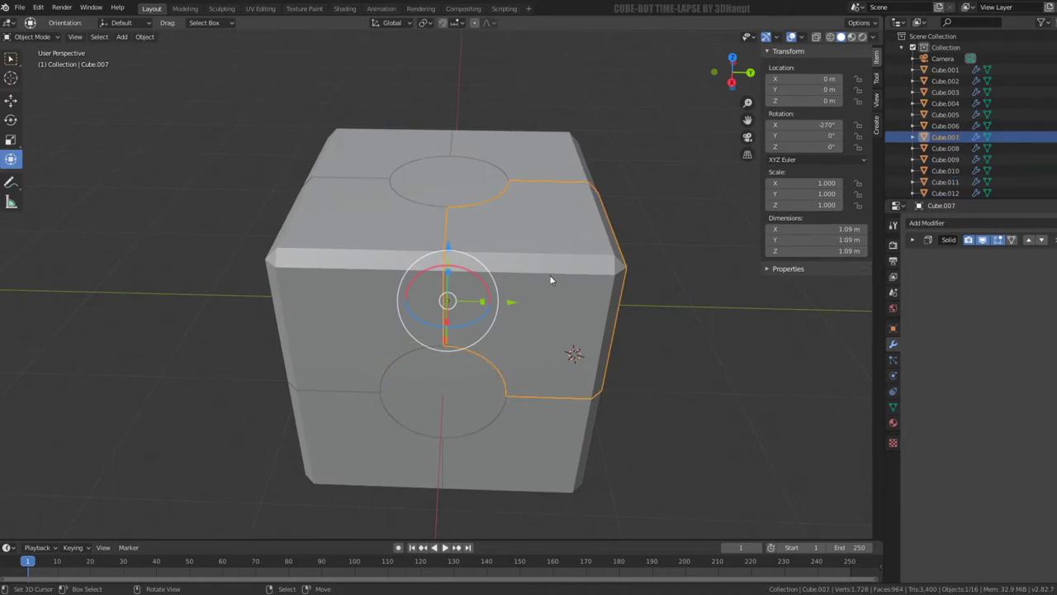
{"action": "key", "text": "h"}
- Select the round disc Cube.013 and enter Edit Mode on it
{"action": "middle_click_drag", "start_coordinate": [551, 280], "coordinate": [491, 226]}
{"action": "left_click", "coordinate": [593, 302]}
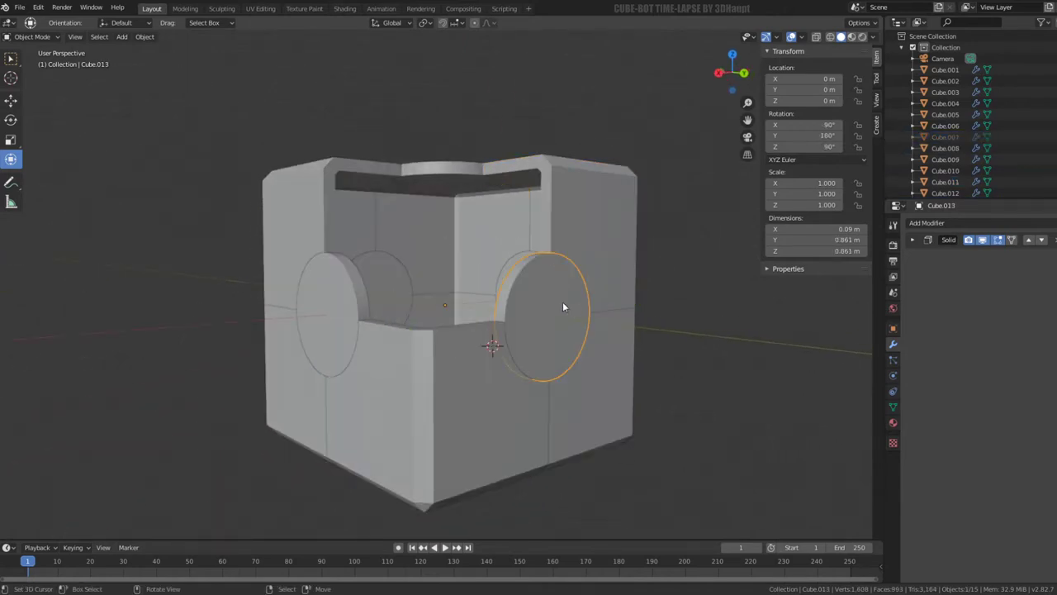
{"action": "middle_click_drag", "start_coordinate": [564, 307], "coordinate": [591, 291]}
{"action": "key", "text": "Tab"}
{"action": "scroll", "coordinate": [592, 291], "scroll_direction": "up", "scroll_amount": 5}
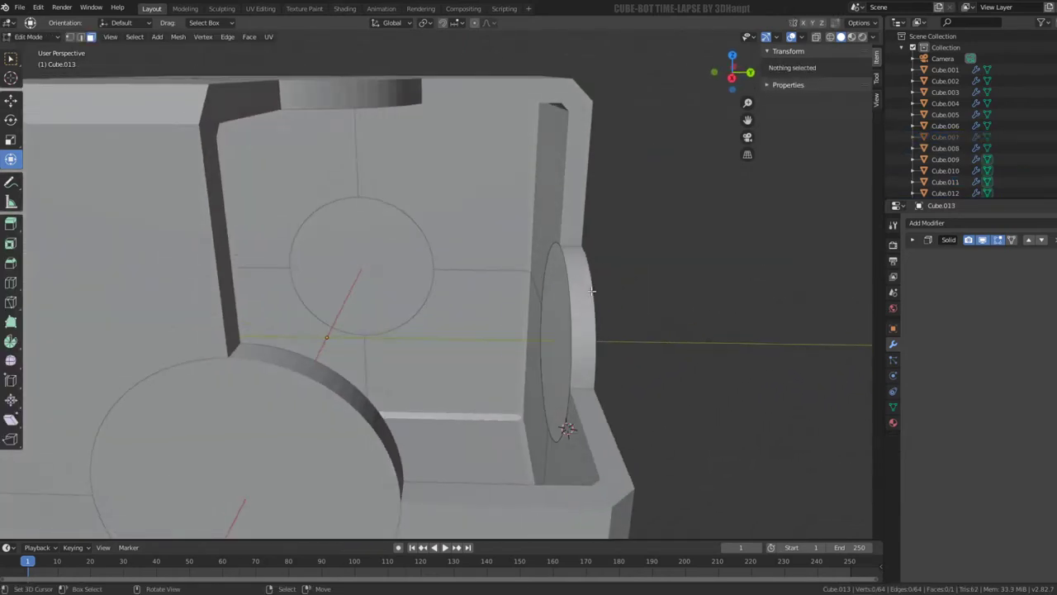
- Duplicate the disc face, scale the copy to about 0.8 and slide it along X
{"action": "key", "text": "a"}
{"action": "key", "text": "shift+d"}
{"action": "key", "text": "Escape"}
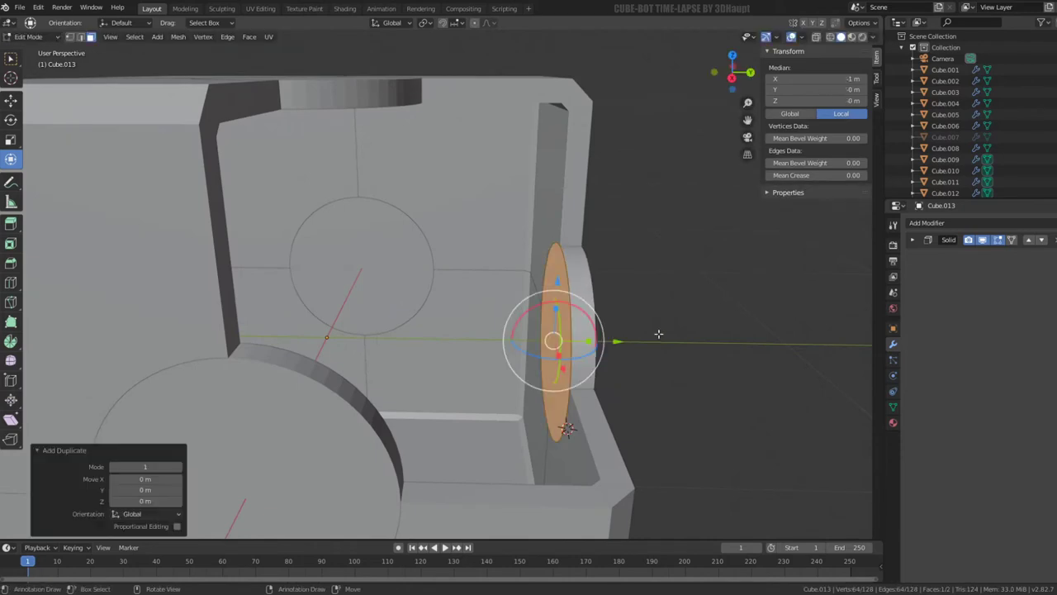
{"action": "key", "text": "s"}
{"action": "left_click", "coordinate": [664, 335]}
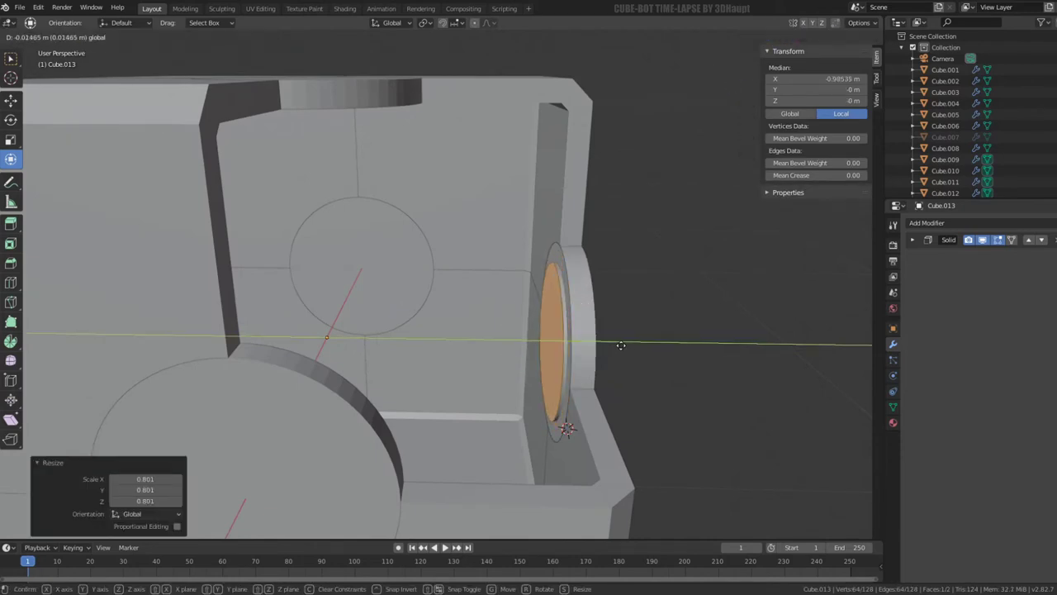
{"action": "key", "text": "g"}
{"action": "key", "text": "x"}
{"action": "left_click", "coordinate": [604, 342]}
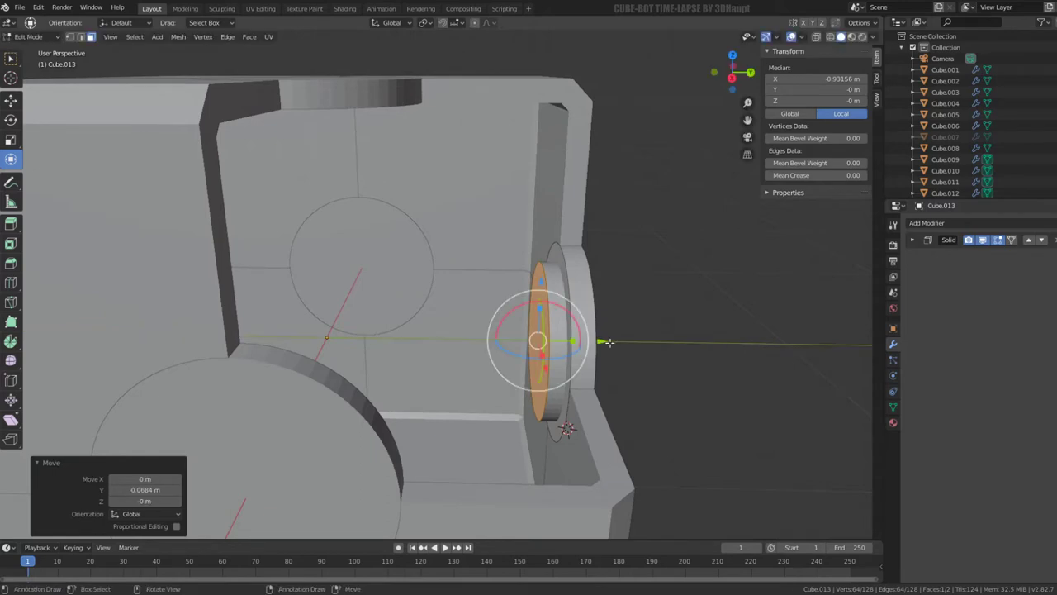
- Extrude the smaller face into a cylinder and move its end along X
{"action": "key", "text": "e"}
{"action": "key", "text": "e"}
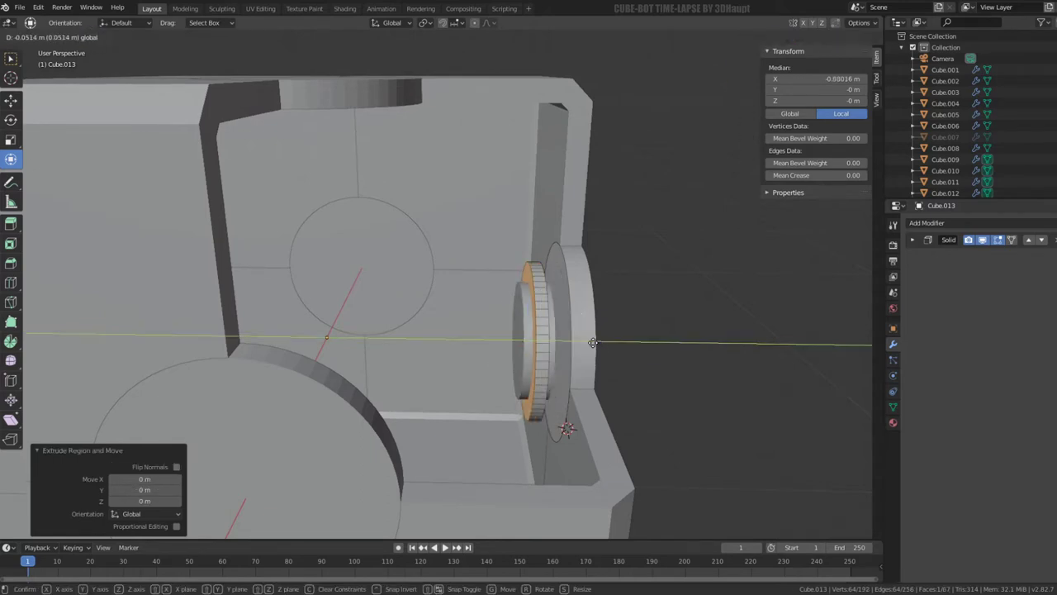
{"action": "left_click", "coordinate": [470, 335]}
{"action": "mouse_move", "coordinate": [471, 334]}
{"action": "middle_mouse_down"}
{"action": "mouse_move", "coordinate": [535, 274]}
{"action": "mouse_move", "coordinate": [561, 285]}
{"action": "mouse_move", "coordinate": [481, 294]}
{"action": "middle_mouse_up"}
{"action": "key", "text": "Tab"}
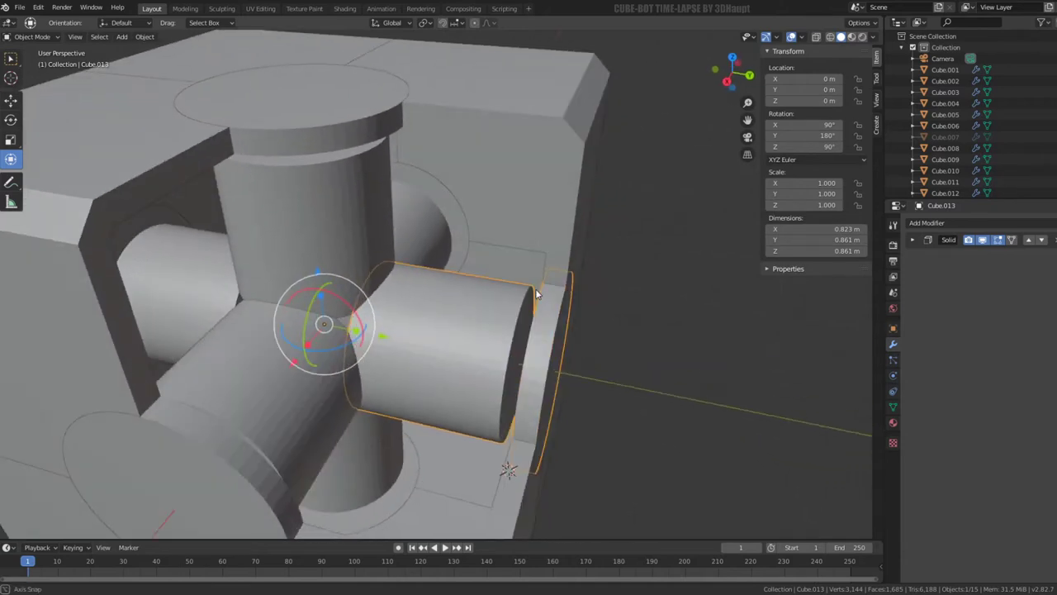
{"action": "key", "text": "Tab"}
{"action": "key", "text": "g"}
{"action": "key", "text": "x"}
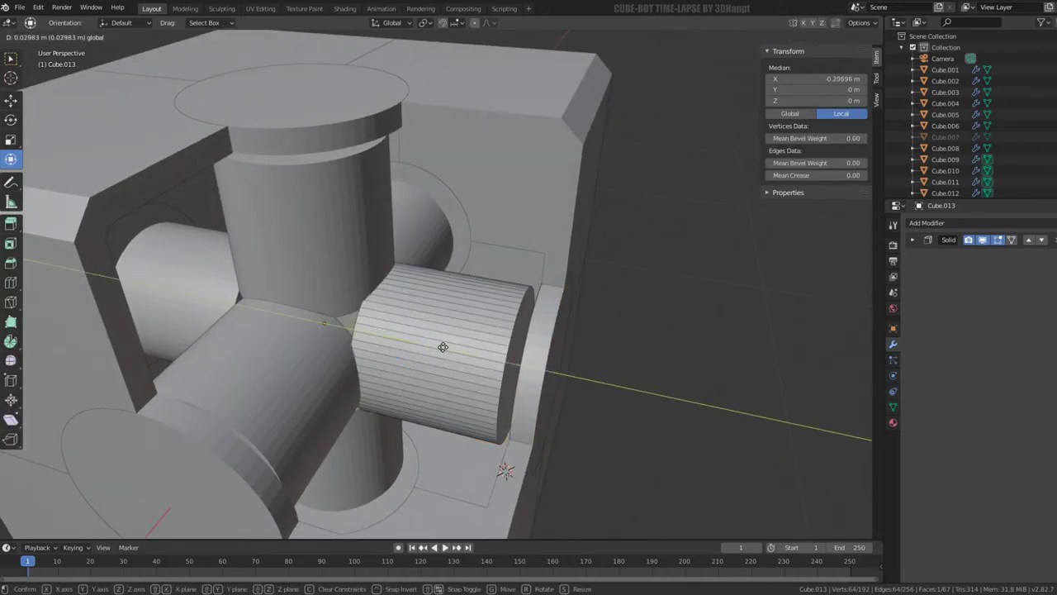
{"action": "left_click", "coordinate": [450, 347]}
- Shift the whole cylinder along X toward the cube's centre
{"action": "middle_click_drag", "start_coordinate": [450, 347], "coordinate": [483, 285]}
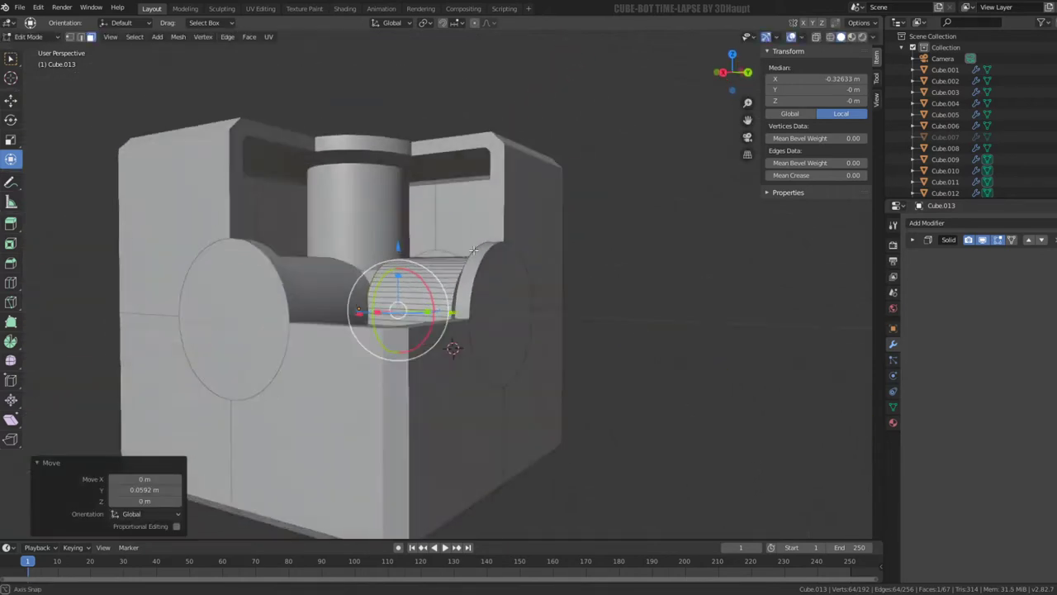
{"action": "key", "text": "a"}
{"action": "key", "text": "g"}
{"action": "key", "text": "x"}
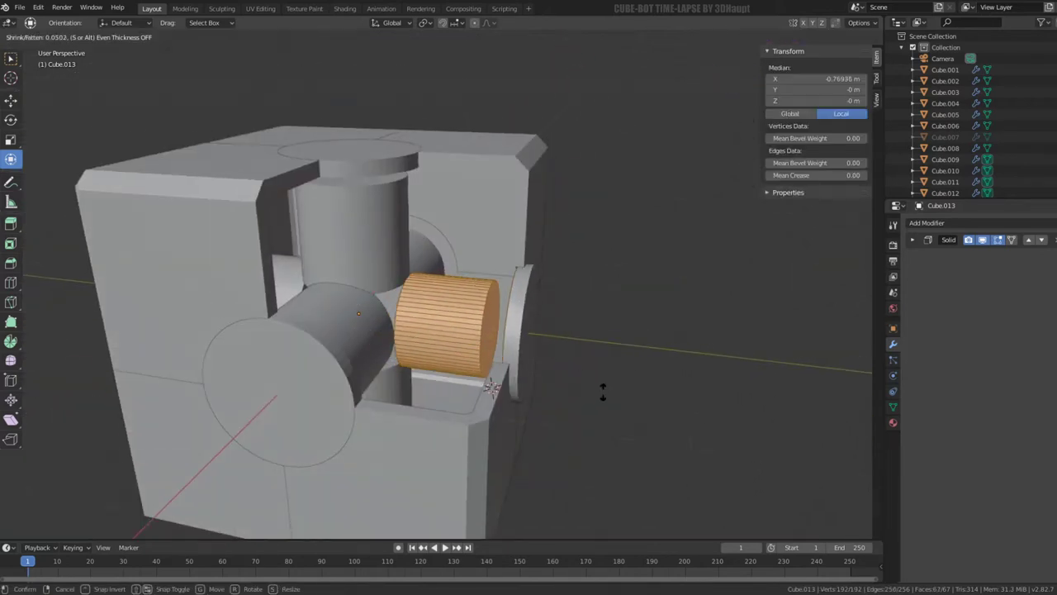
{"action": "left_click", "coordinate": [602, 389]}
- Select the linked cylinder faces and thin its wall with Shrink/Fatten
{"action": "left_click", "coordinate": [411, 295]}
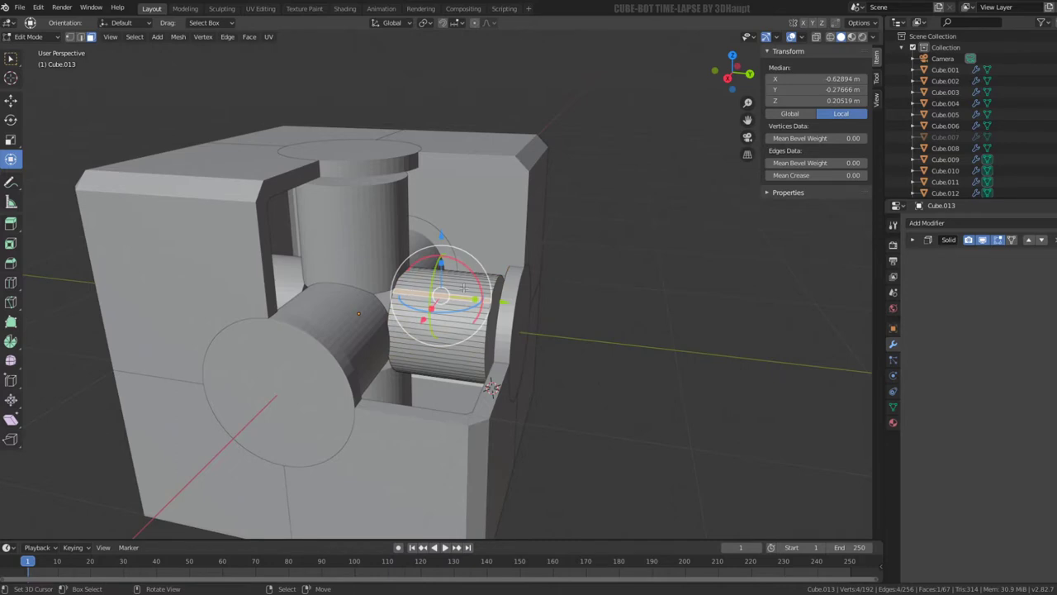
{"action": "right_click", "coordinate": [586, 310]}
{"action": "left_click", "coordinate": [586, 310]}
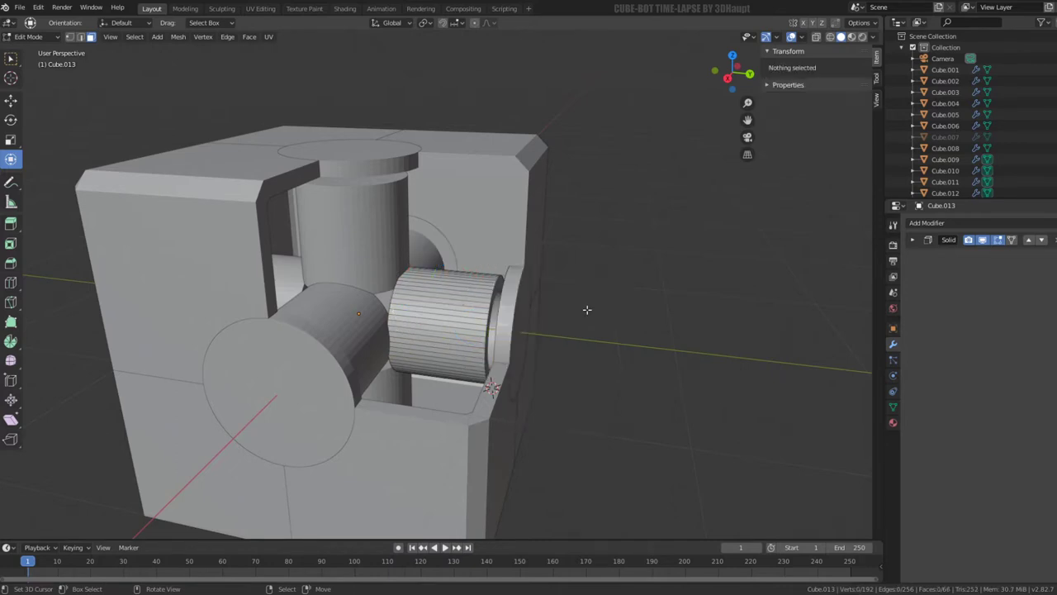
{"action": "left_click", "coordinate": [471, 303]}
{"action": "key", "text": "ctrl+l"}
{"action": "scroll", "coordinate": [471, 303], "scroll_direction": "up", "scroll_amount": 3}
{"action": "key", "text": "alt+s"}
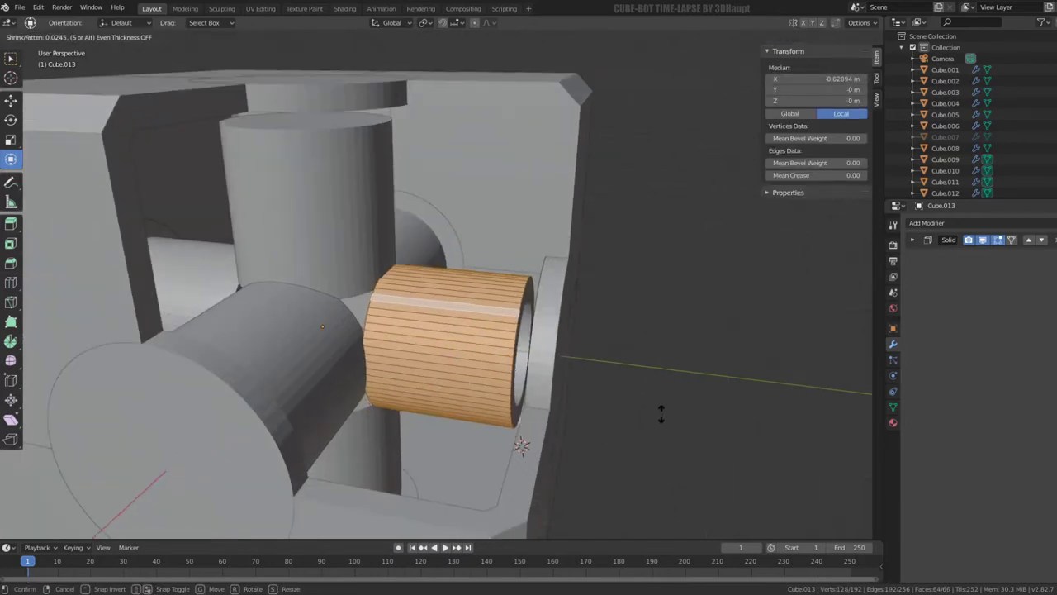
{"action": "left_click", "coordinate": [632, 394]}
- In edge select mode, pick the cylinder's outer rim loop and move it along X
{"action": "key", "text": "Tab"}
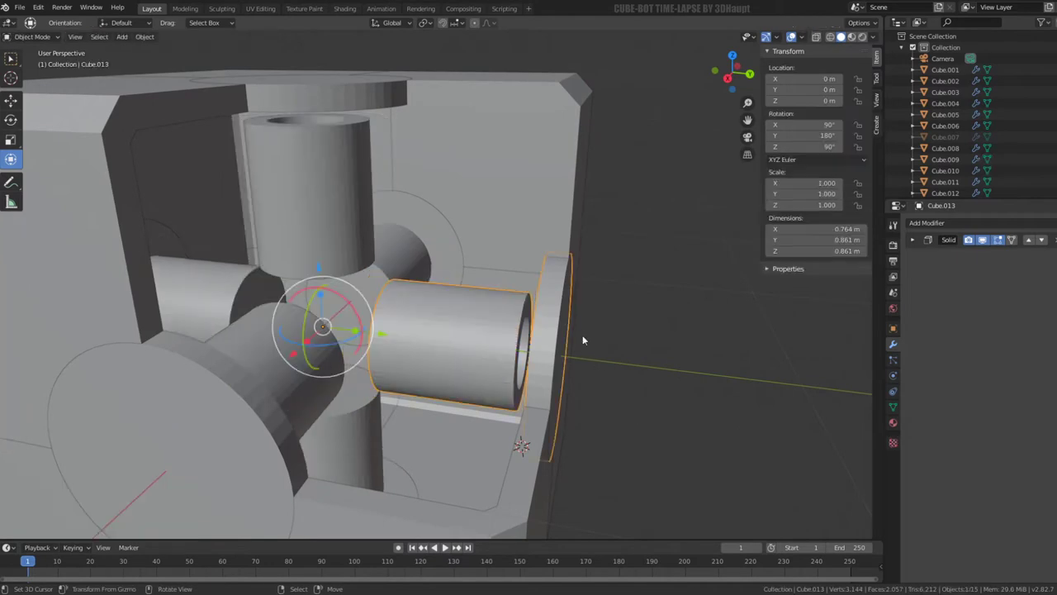
{"action": "middle_click_drag", "start_coordinate": [582, 335], "coordinate": [543, 332]}
{"action": "key", "text": "Tab"}
{"action": "key", "text": "alt+a"}
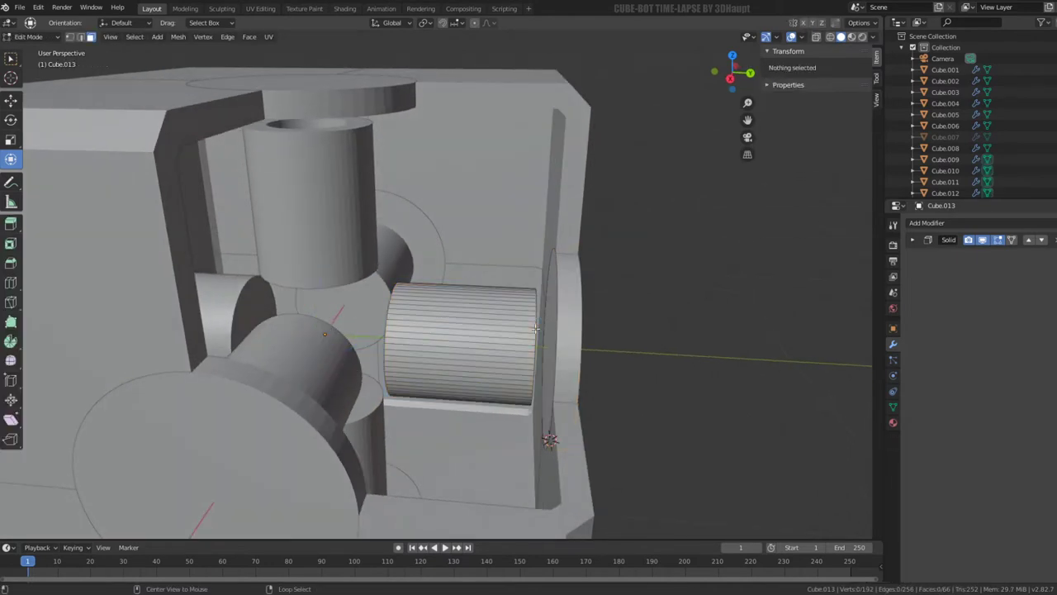
{"action": "left_click", "coordinate": [81, 38]}
{"action": "left_click", "coordinate": [546, 313], "text": "alt"}
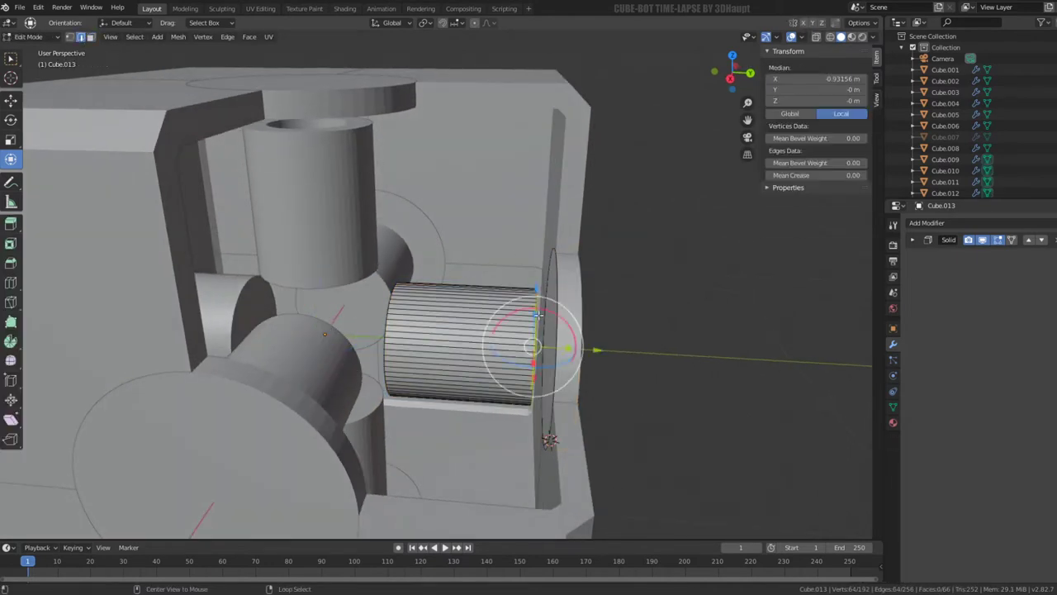
{"action": "key", "text": "g"}
{"action": "key", "text": "x"}
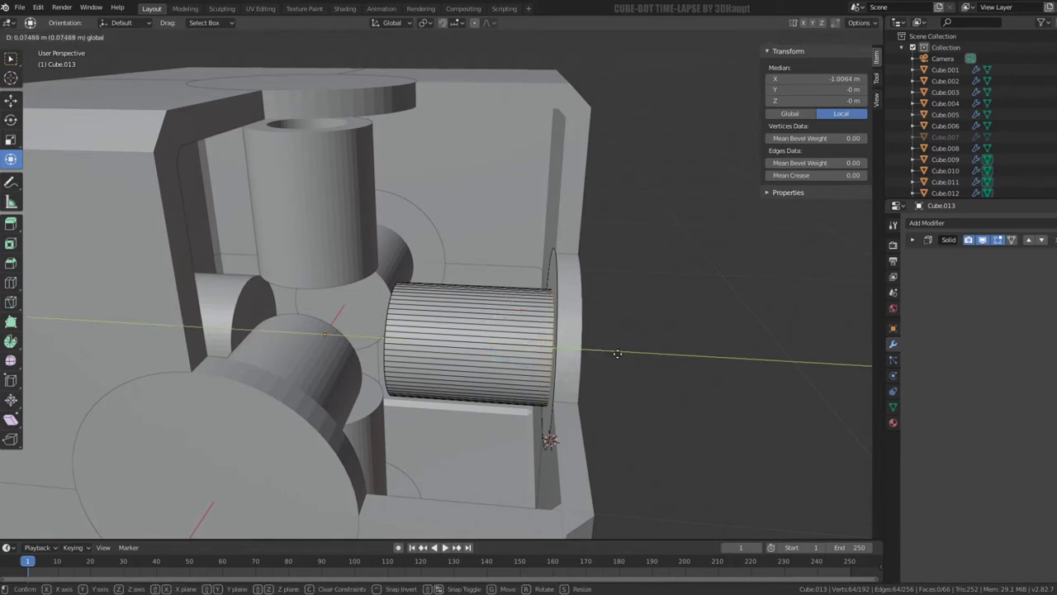
{"action": "left_click", "coordinate": [618, 353]}
- Nudge the rim loop twice along Y to line it up, then return to Object Mode
{"action": "scroll", "coordinate": [618, 354], "scroll_direction": "down", "scroll_amount": 5}
{"action": "mouse_move", "coordinate": [578, 331]}
{"action": "middle_mouse_down"}
{"action": "mouse_move", "coordinate": [442, 244]}
{"action": "mouse_move", "coordinate": [438, 265]}
{"action": "middle_mouse_up"}
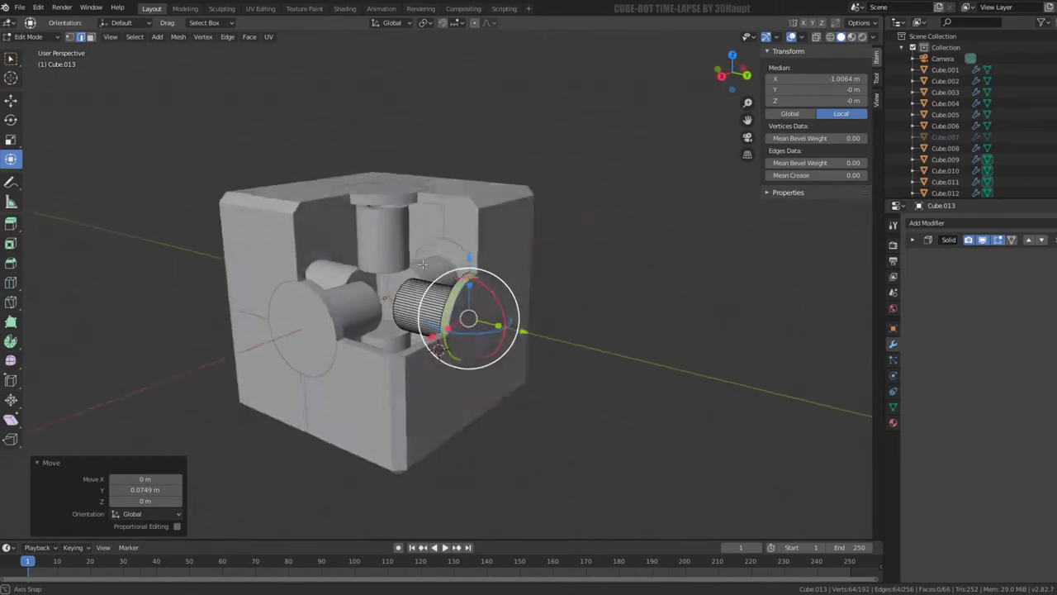
{"action": "key", "text": "g"}
{"action": "key", "text": "y"}
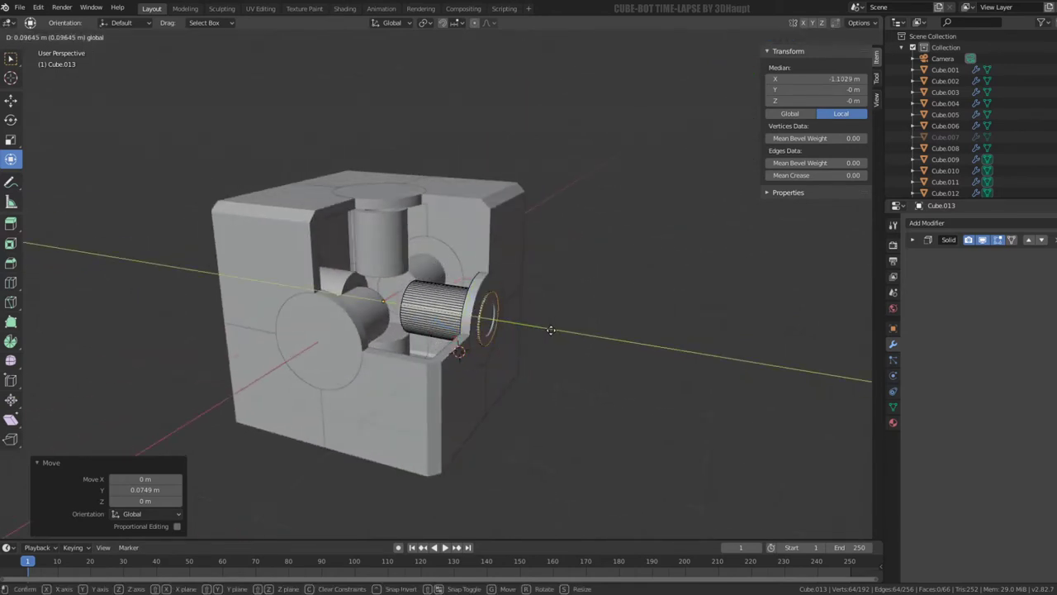
{"action": "left_click", "coordinate": [551, 330]}
{"action": "mouse_move", "coordinate": [551, 330]}
{"action": "middle_mouse_down"}
{"action": "mouse_move", "coordinate": [512, 286]}
{"action": "mouse_move", "coordinate": [559, 331]}
{"action": "middle_mouse_up"}
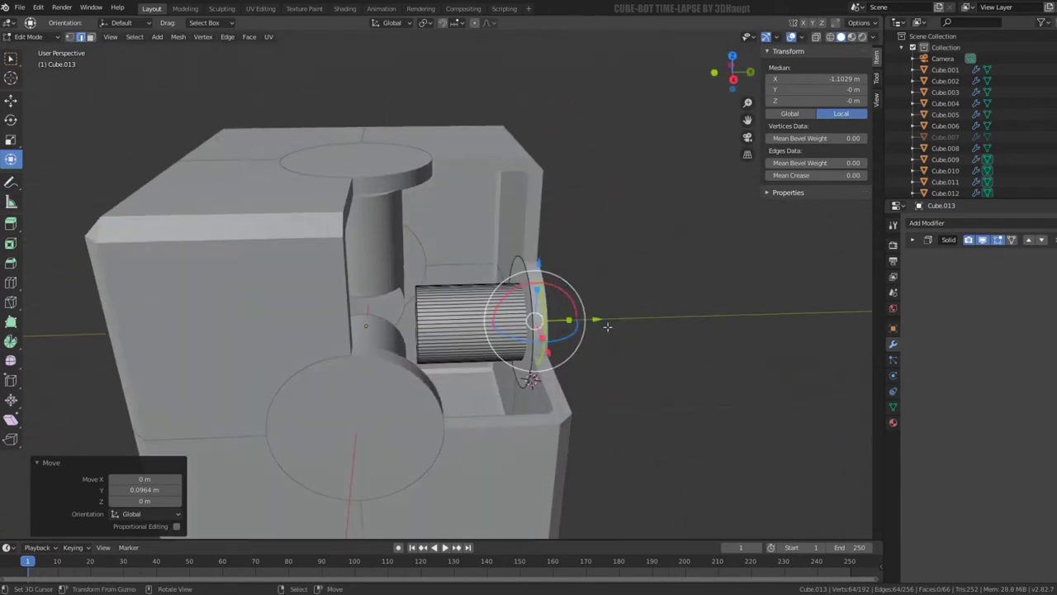
{"action": "key", "text": "g"}
{"action": "key", "text": "y"}
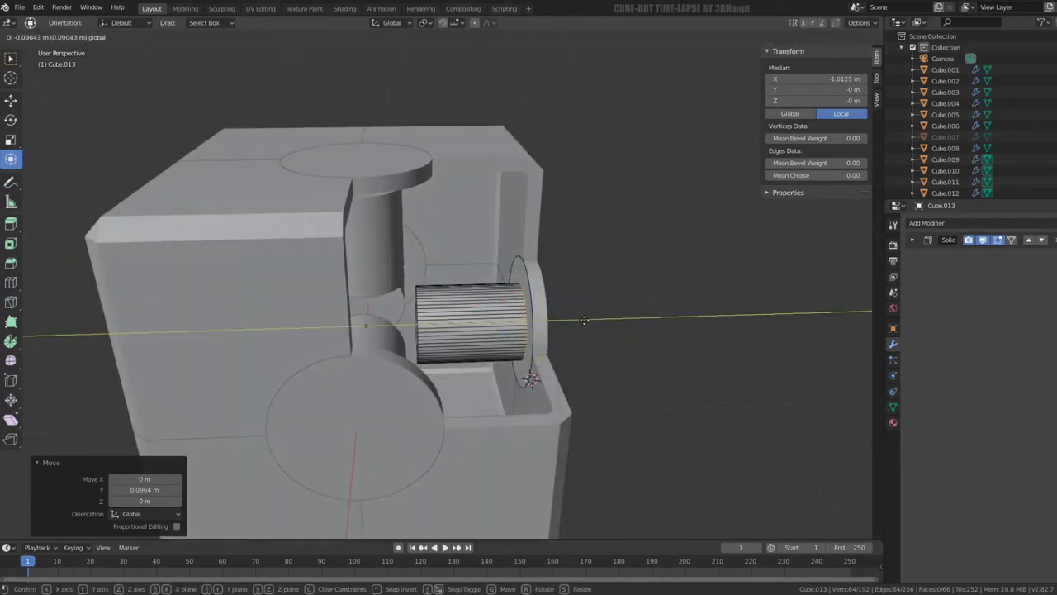
{"action": "left_click", "coordinate": [584, 319]}
{"action": "key", "text": "Tab"}
{"action": "middle_click_drag", "start_coordinate": [584, 320], "coordinate": [408, 271]}
- Select the new cylinder object and frame the whole scene with Home
{"action": "left_click", "coordinate": [408, 272]}
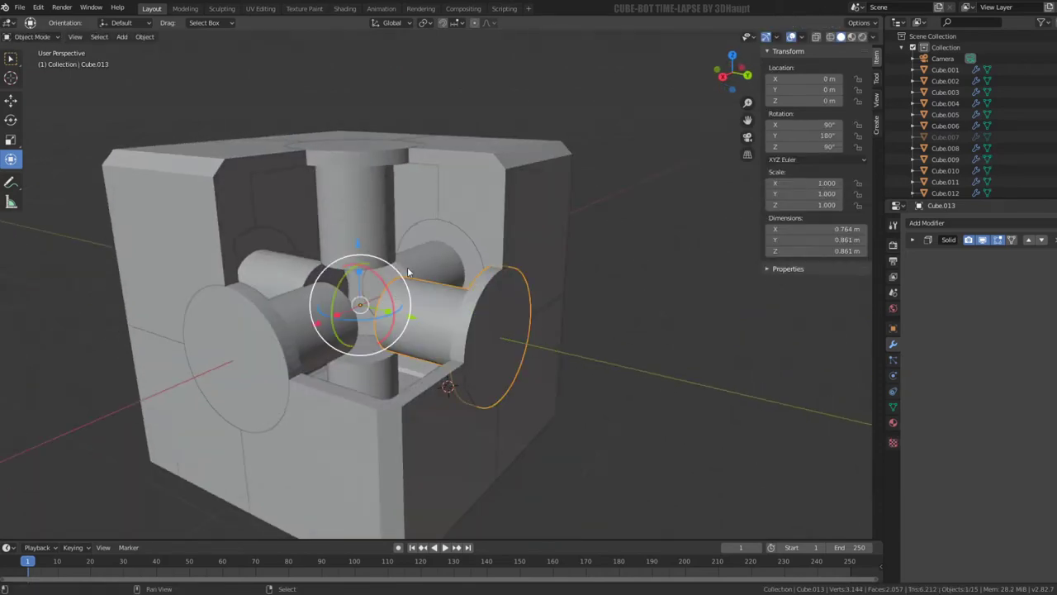
{"action": "scroll", "coordinate": [490, 295], "scroll_direction": "up", "scroll_amount": 2}
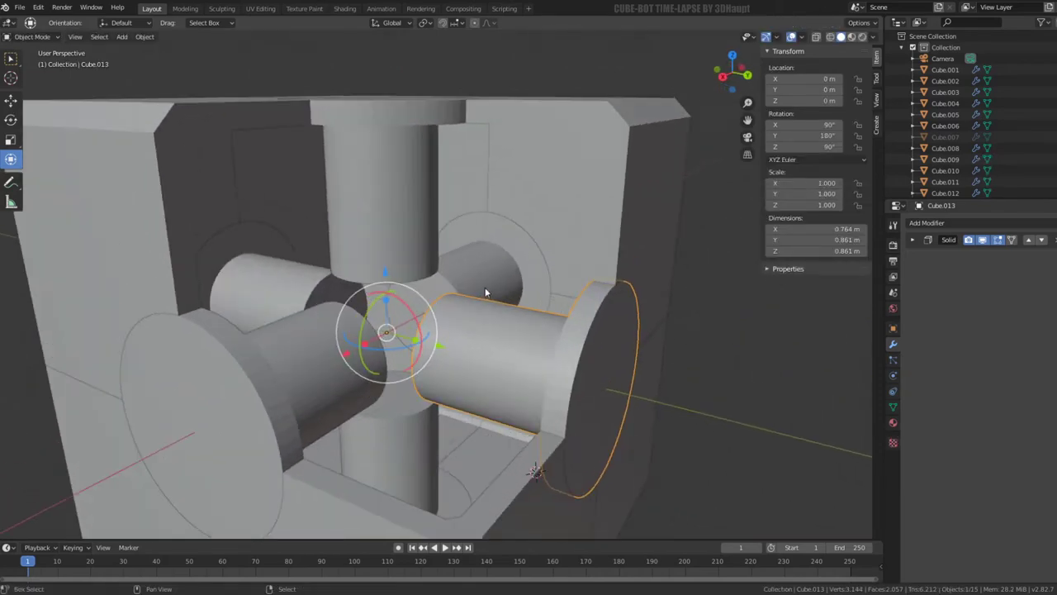
{"action": "mouse_move", "coordinate": [483, 291]}
{"action": "middle_mouse_down"}
{"action": "mouse_move", "coordinate": [439, 229]}
{"action": "mouse_move", "coordinate": [449, 306]}
{"action": "middle_mouse_up"}
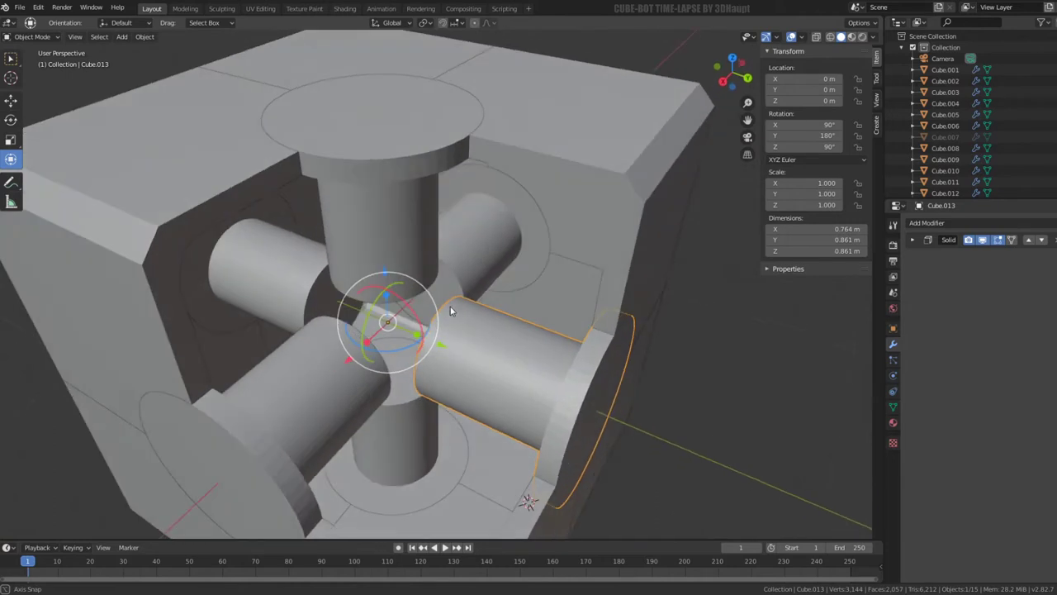
{"action": "key", "text": "shift+a"}
{"action": "mouse_move", "coordinate": [471, 289]}
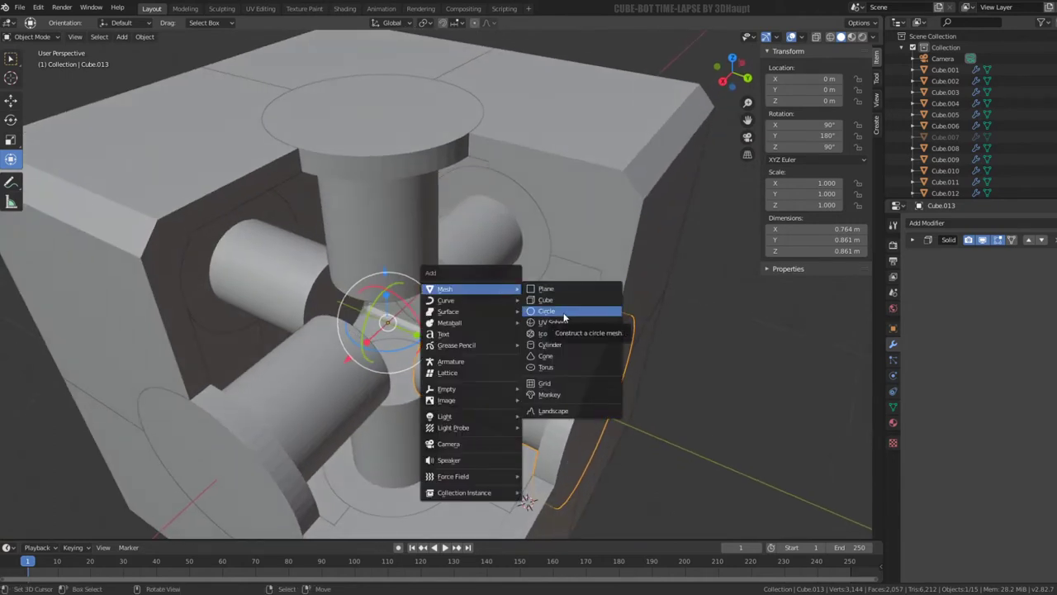
{"action": "key", "text": "Escape"}
{"action": "key", "text": "x"}
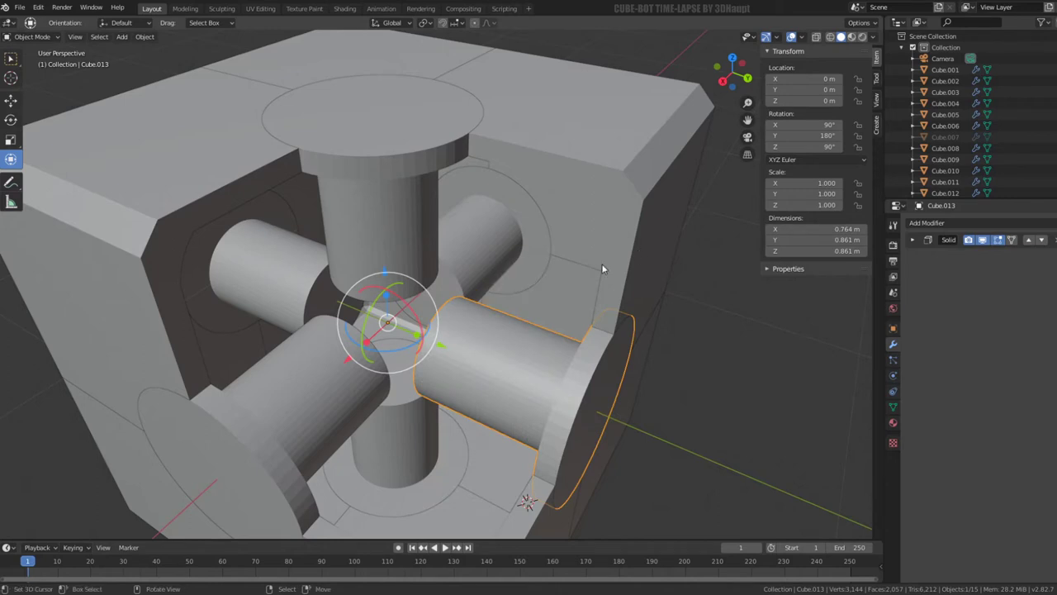
{"action": "key", "text": "Home"}
- Add a trial Circle mesh at the origin, then delete it
{"action": "key", "text": "shift+a"}
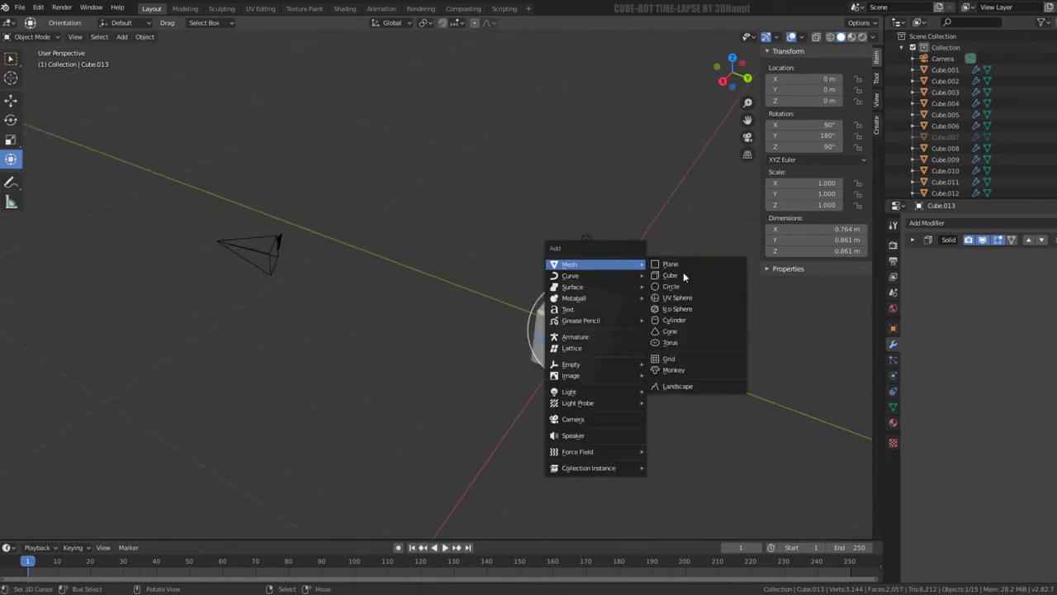
{"action": "left_click", "coordinate": [683, 285]}
{"action": "key", "text": "x"}
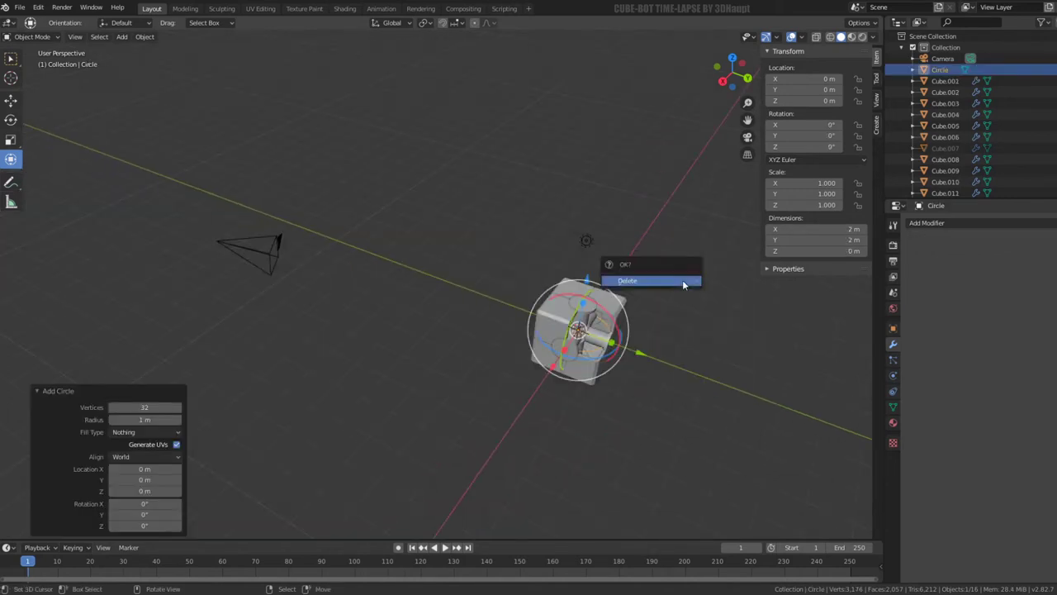
{"action": "left_click", "coordinate": [683, 281]}
{"action": "key", "text": "shift+a"}
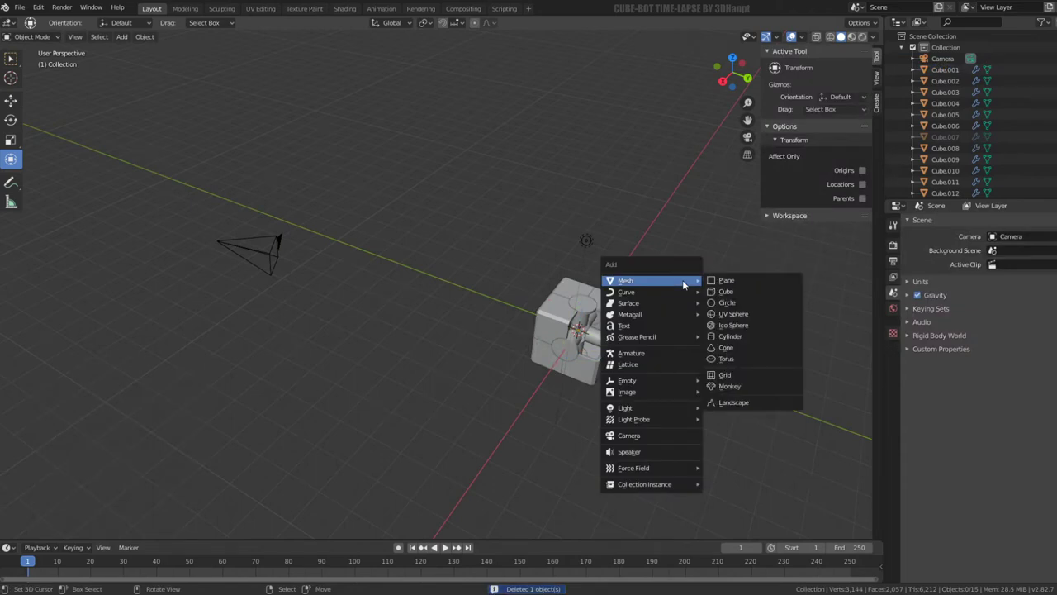
- Add a centre cube scaled to 0.348 and bevel its edges into chamfered corners
{"action": "left_click", "coordinate": [742, 294]}
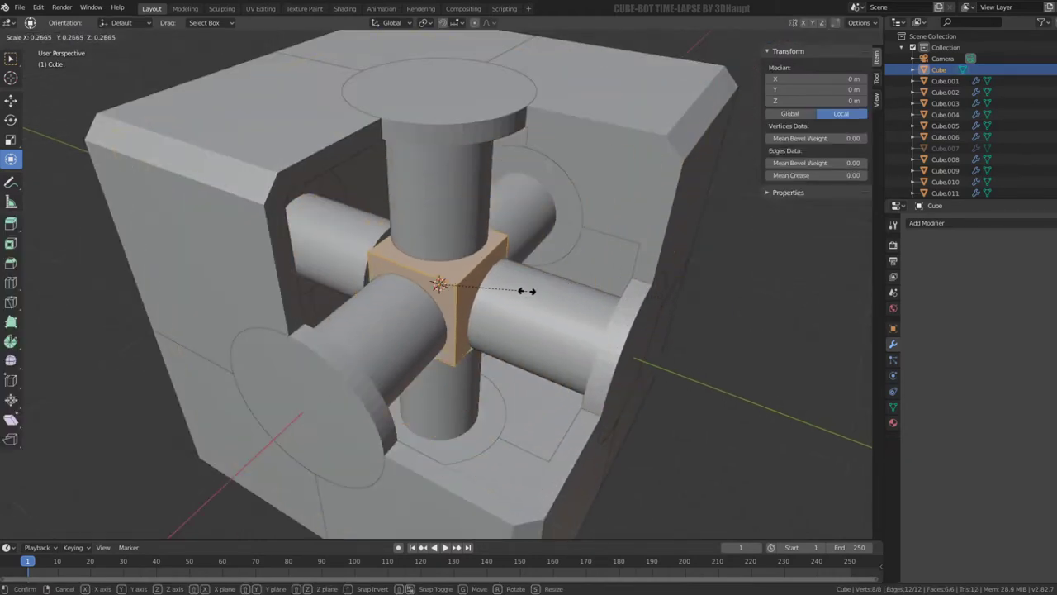
{"action": "left_click", "coordinate": [555, 292]}
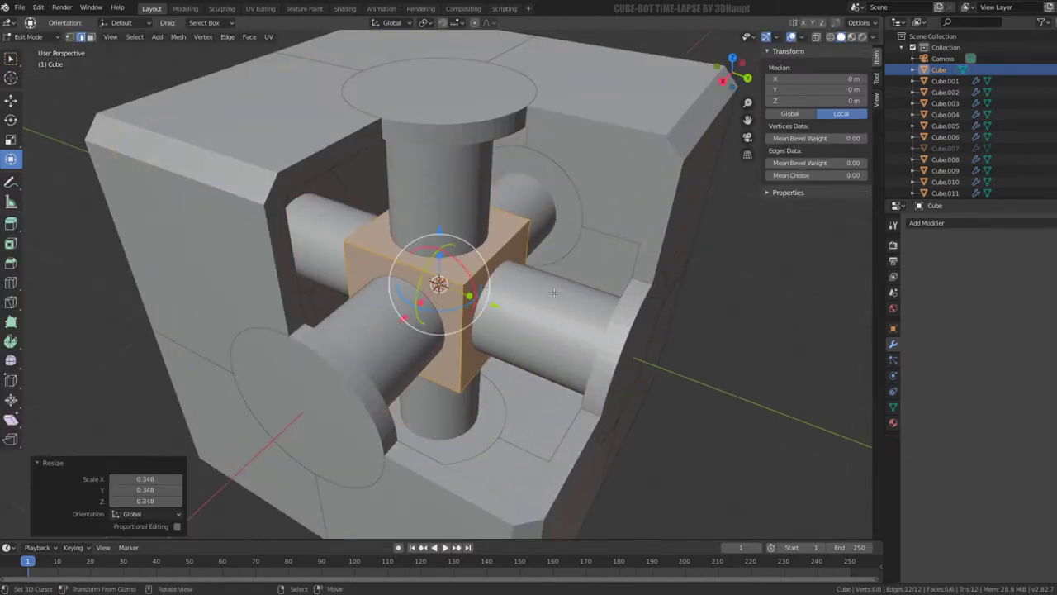
{"action": "middle_click_drag", "start_coordinate": [555, 293], "coordinate": [570, 267]}
{"action": "scroll", "coordinate": [570, 267], "scroll_direction": "up", "scroll_amount": 3}
{"action": "key", "text": "ctrl+e"}
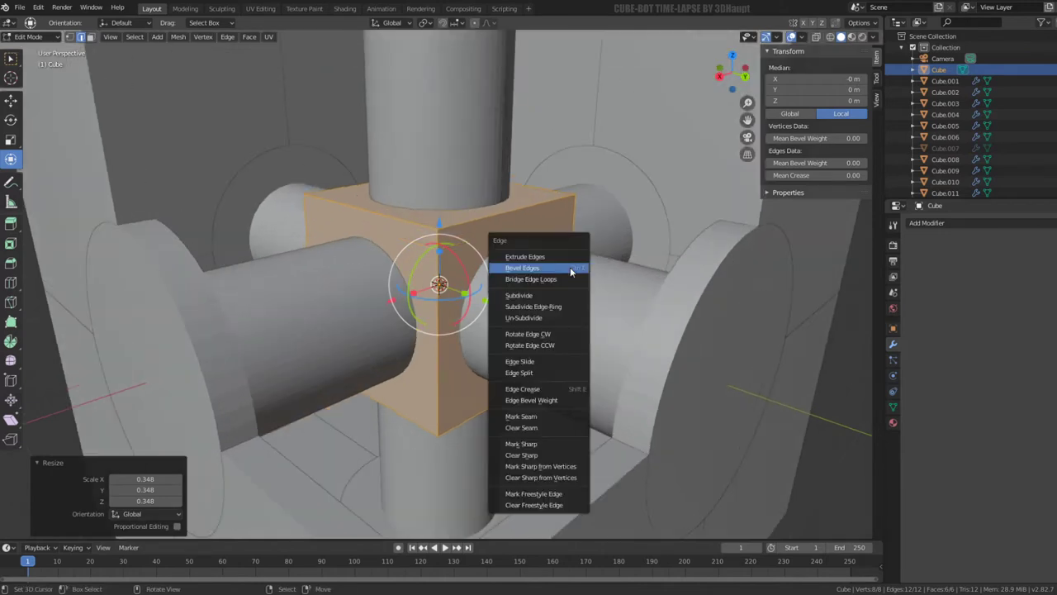
{"action": "left_click", "coordinate": [571, 272]}
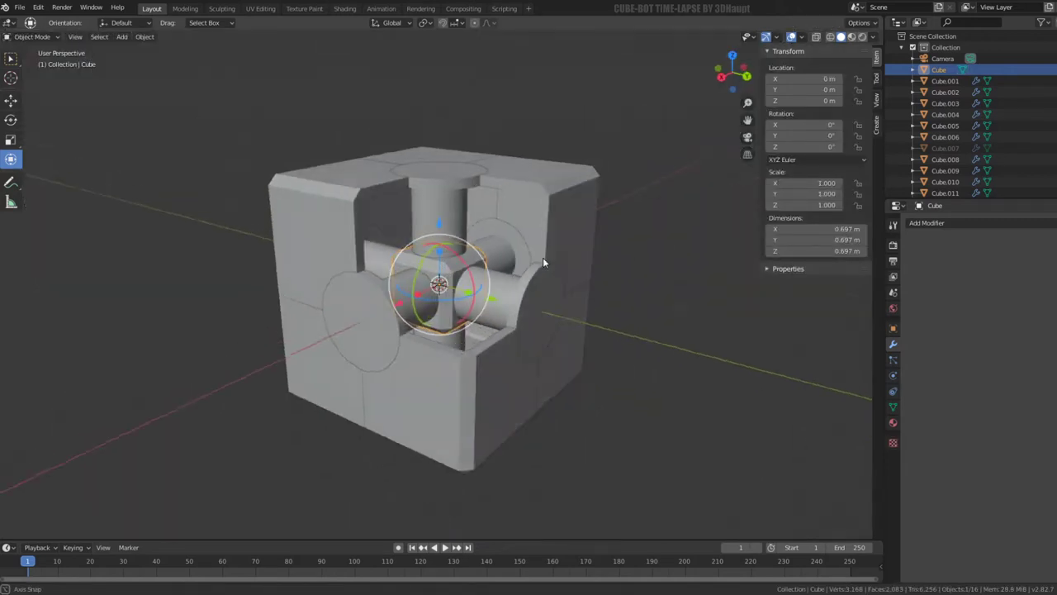
{"action": "middle_click_drag", "start_coordinate": [542, 263], "coordinate": [565, 187]}
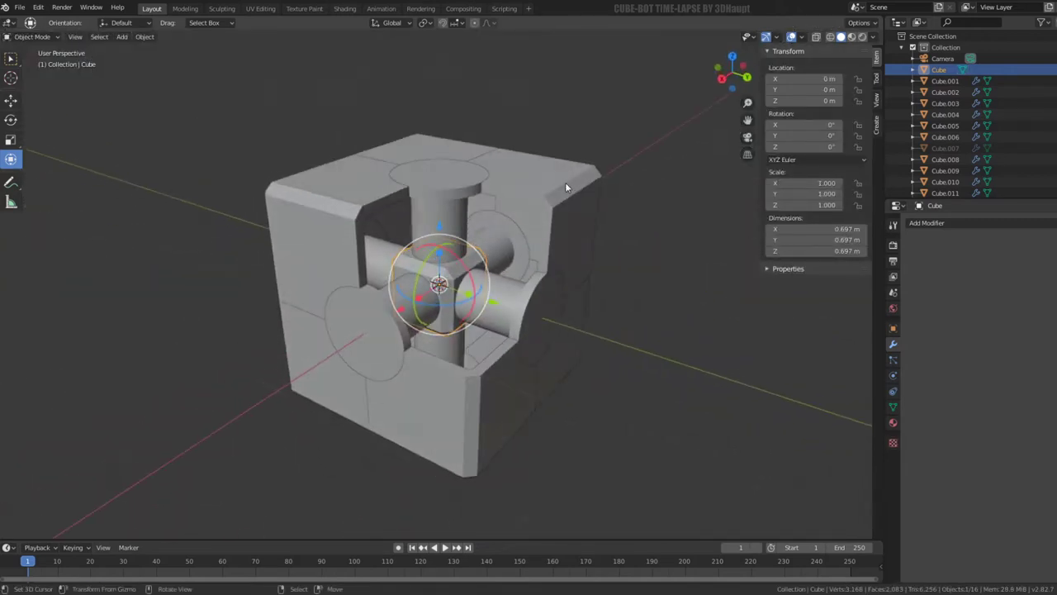
{"action": "left_click", "coordinate": [565, 188]}
{"action": "mouse_move", "coordinate": [565, 188]}
{"action": "middle_mouse_down"}
{"action": "mouse_move", "coordinate": [460, 195]}
{"action": "mouse_move", "coordinate": [581, 190]}
{"action": "middle_mouse_up"}
{"action": "scroll", "coordinate": [581, 190], "scroll_direction": "up", "scroll_amount": 3}
{"action": "left_click", "coordinate": [530, 295]}
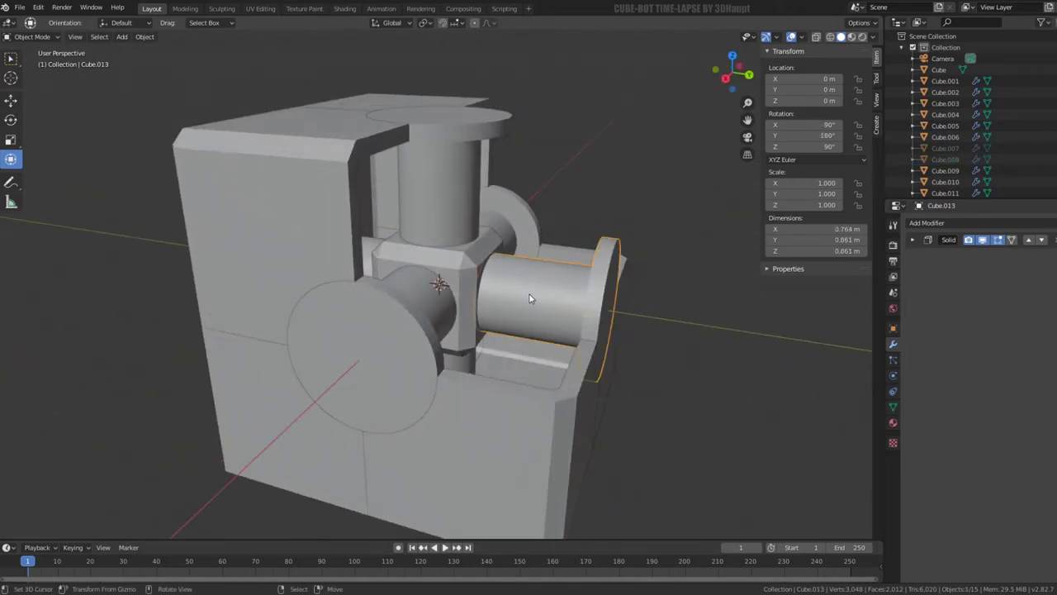
{"action": "middle_click_drag", "start_coordinate": [529, 296], "coordinate": [520, 264]}
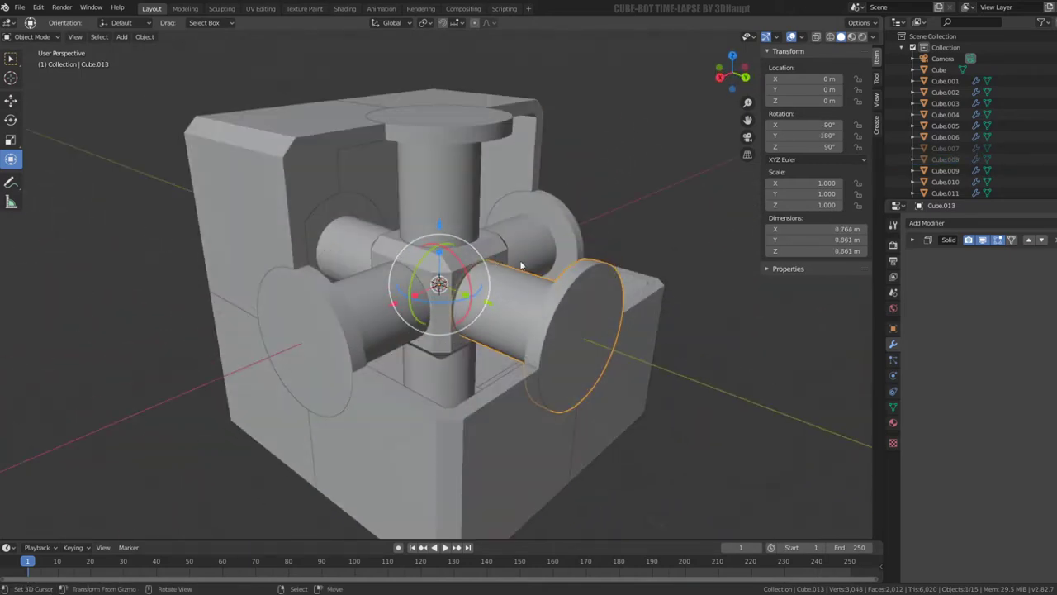
{"action": "mouse_move", "coordinate": [588, 339]}
{"action": "middle_mouse_down"}
{"action": "mouse_move", "coordinate": [530, 288]}
{"action": "mouse_move", "coordinate": [559, 316]}
{"action": "mouse_move", "coordinate": [578, 292]}
{"action": "mouse_move", "coordinate": [568, 329]}
{"action": "mouse_move", "coordinate": [537, 254]}
{"action": "mouse_move", "coordinate": [571, 288]}
{"action": "mouse_move", "coordinate": [544, 274]}
{"action": "middle_mouse_up"}
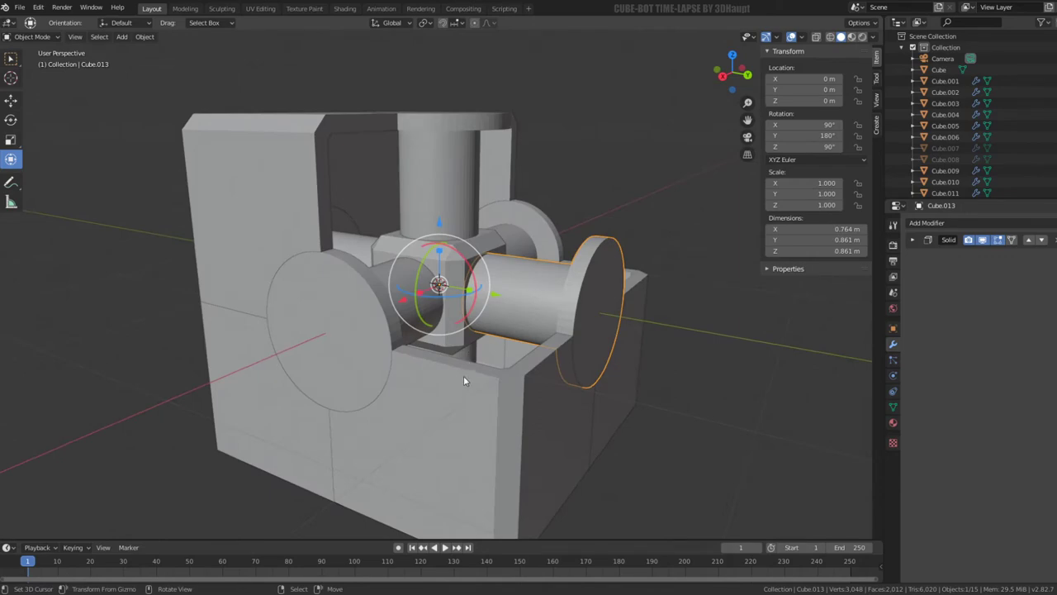
{"action": "mouse_move", "coordinate": [463, 375]}
{"action": "middle_mouse_down"}
{"action": "mouse_move", "coordinate": [475, 366]}
{"action": "mouse_move", "coordinate": [468, 382]}
{"action": "mouse_move", "coordinate": [472, 355]}
{"action": "middle_mouse_up"}
{"action": "left_click", "coordinate": [453, 352]}
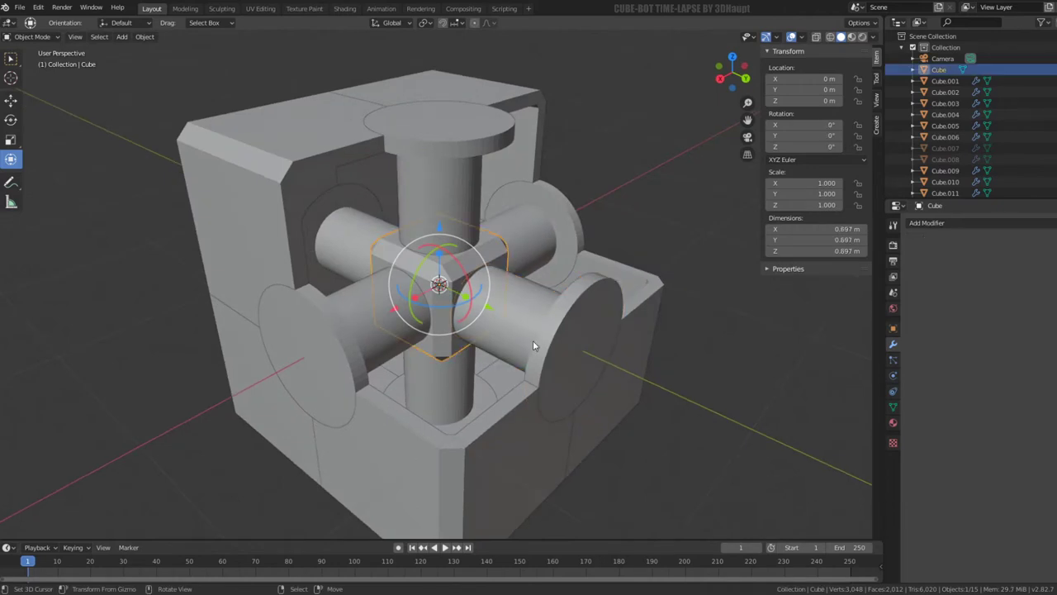
{"action": "mouse_move", "coordinate": [532, 340]}
{"action": "middle_mouse_down"}
{"action": "mouse_move", "coordinate": [511, 325]}
{"action": "mouse_move", "coordinate": [483, 360]}
{"action": "mouse_move", "coordinate": [483, 301]}
{"action": "mouse_move", "coordinate": [503, 285]}
{"action": "mouse_move", "coordinate": [493, 281]}
{"action": "middle_mouse_up"}
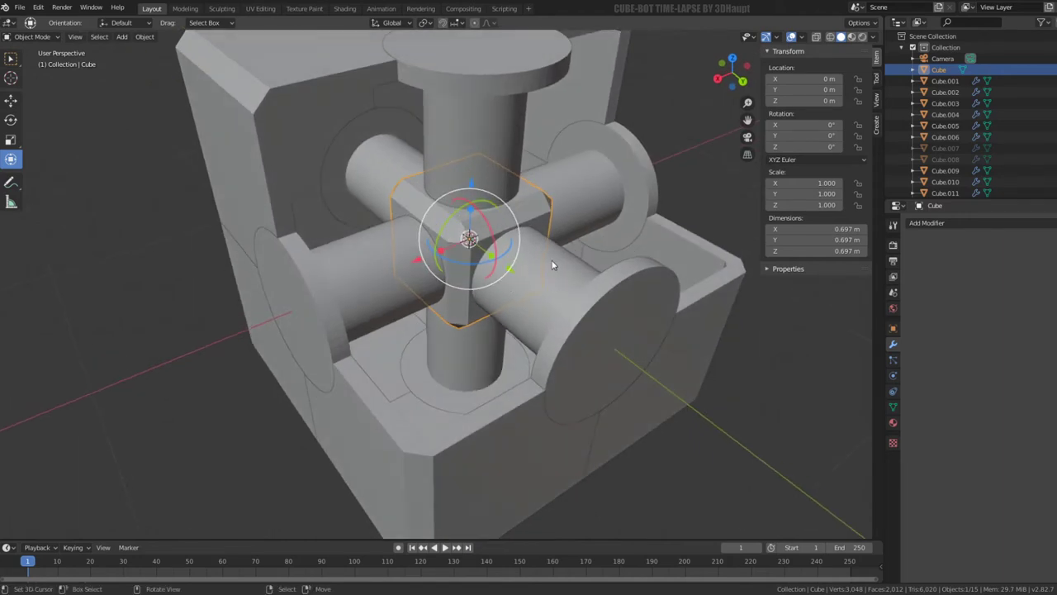
- Add a cylinder at the model's centre scaled down to 0.2
{"action": "key", "text": "shift+a"}
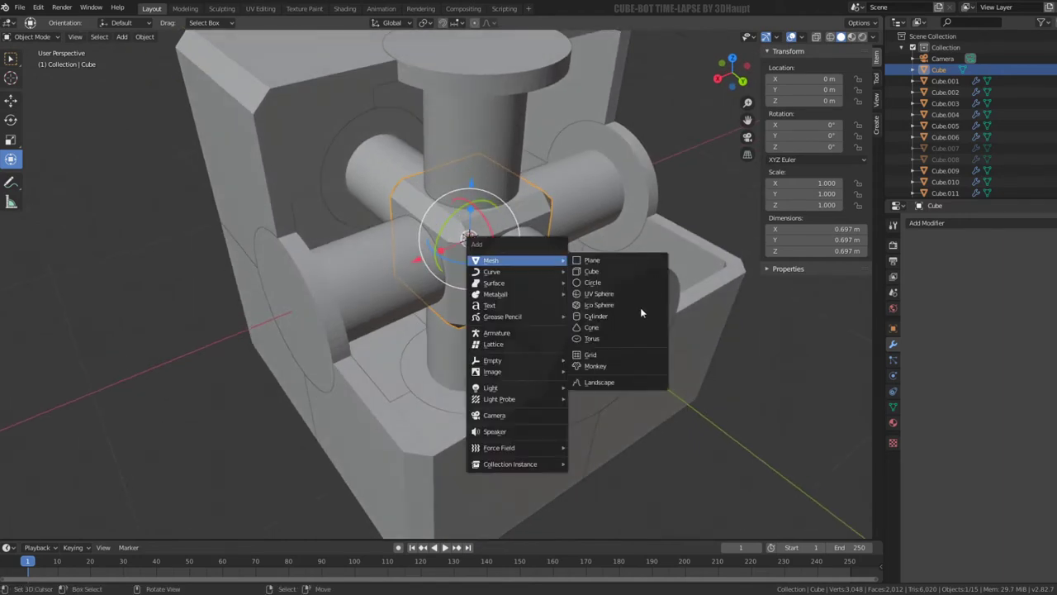
{"action": "left_click", "coordinate": [632, 314]}
{"action": "key", "text": "s"}
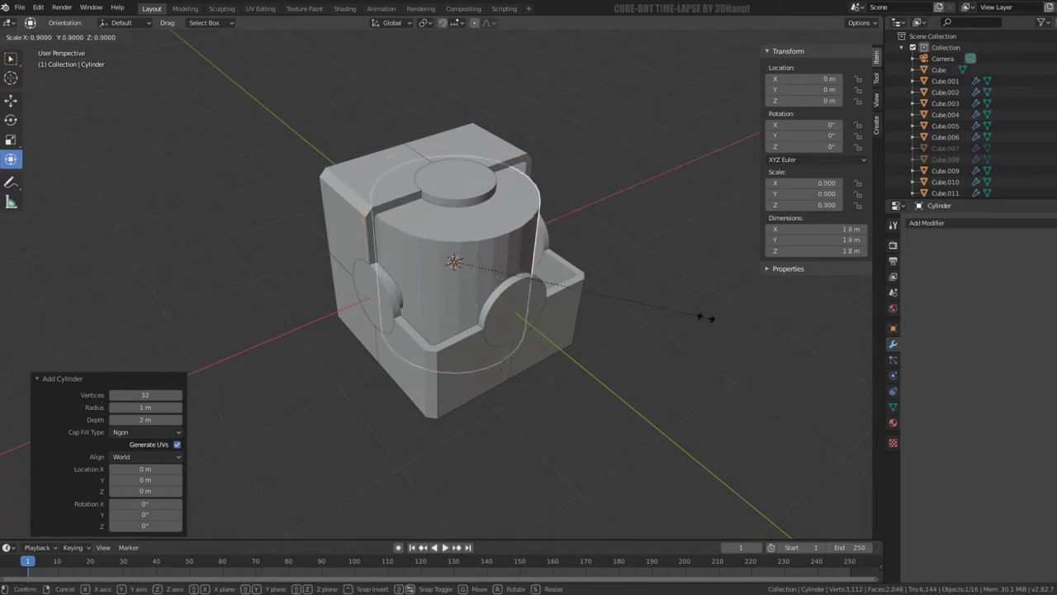
{"action": "left_click", "coordinate": [508, 277]}
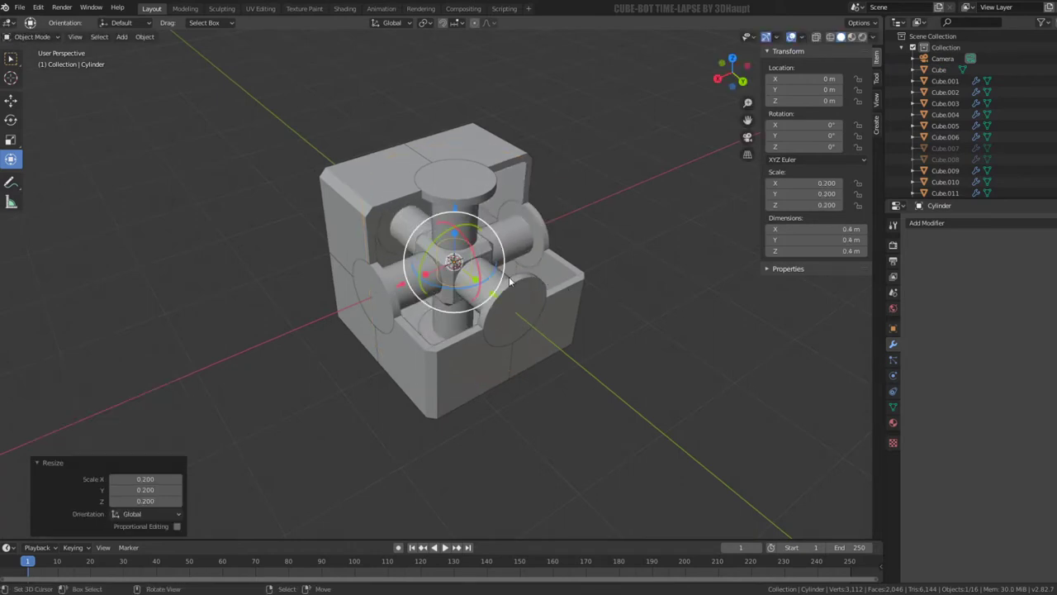
{"action": "key", "text": "KP_3"}
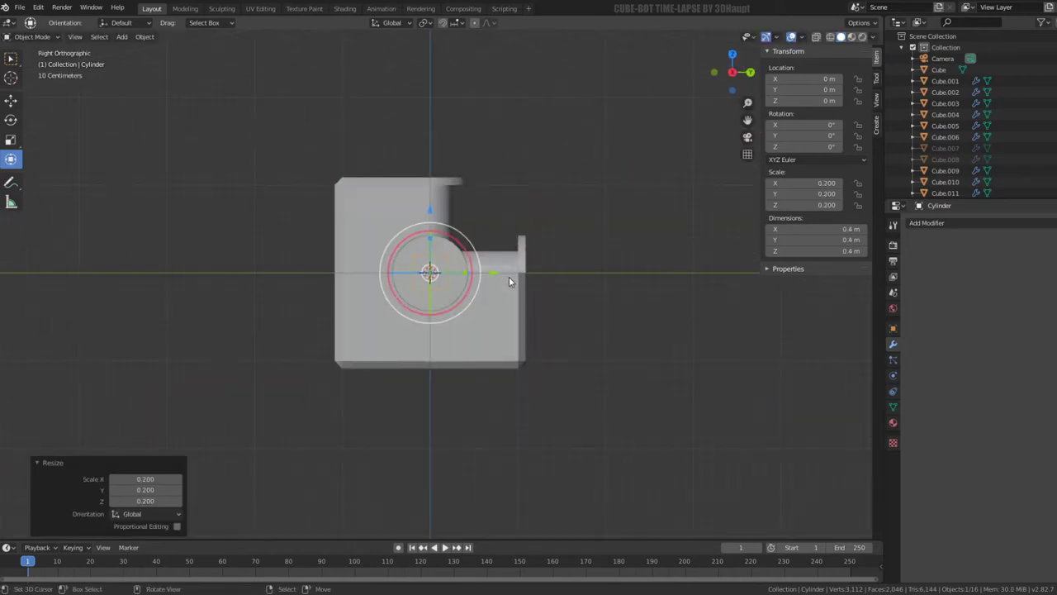
{"action": "key", "text": "KP_1"}
{"action": "key", "text": "r"}
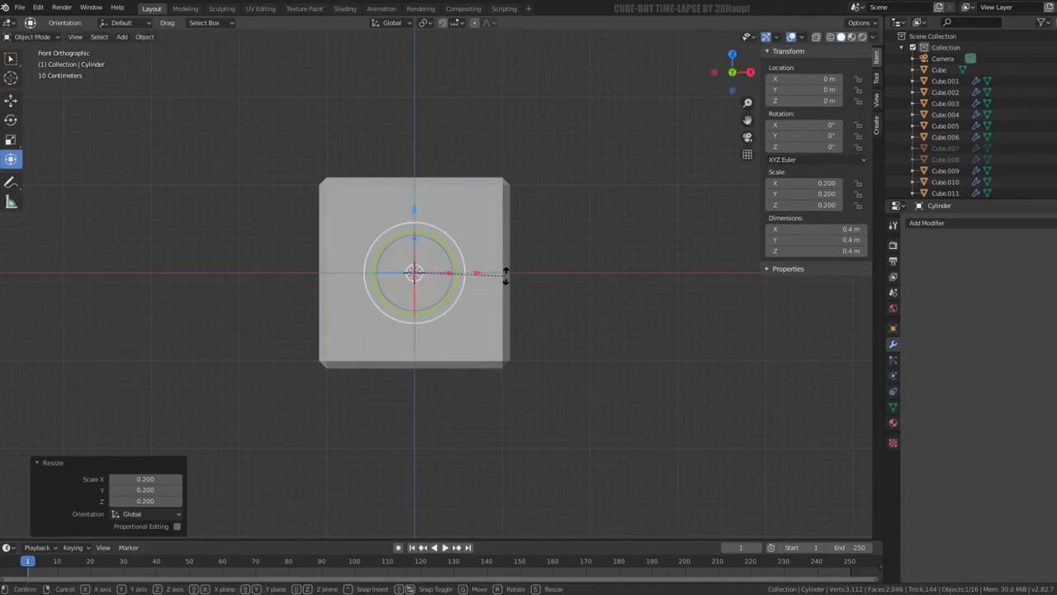
{"action": "key", "text": "Escape"}
- Lengthen the cylinder by scaling it along Z
{"action": "mouse_move", "coordinate": [564, 313]}
{"action": "middle_mouse_down"}
{"action": "mouse_move", "coordinate": [523, 281]}
{"action": "mouse_move", "coordinate": [636, 312]}
{"action": "mouse_move", "coordinate": [517, 312]}
{"action": "middle_mouse_up"}
{"action": "scroll", "coordinate": [517, 313], "scroll_direction": "up", "scroll_amount": 2}
{"action": "key", "text": "s"}
{"action": "key", "text": "z"}
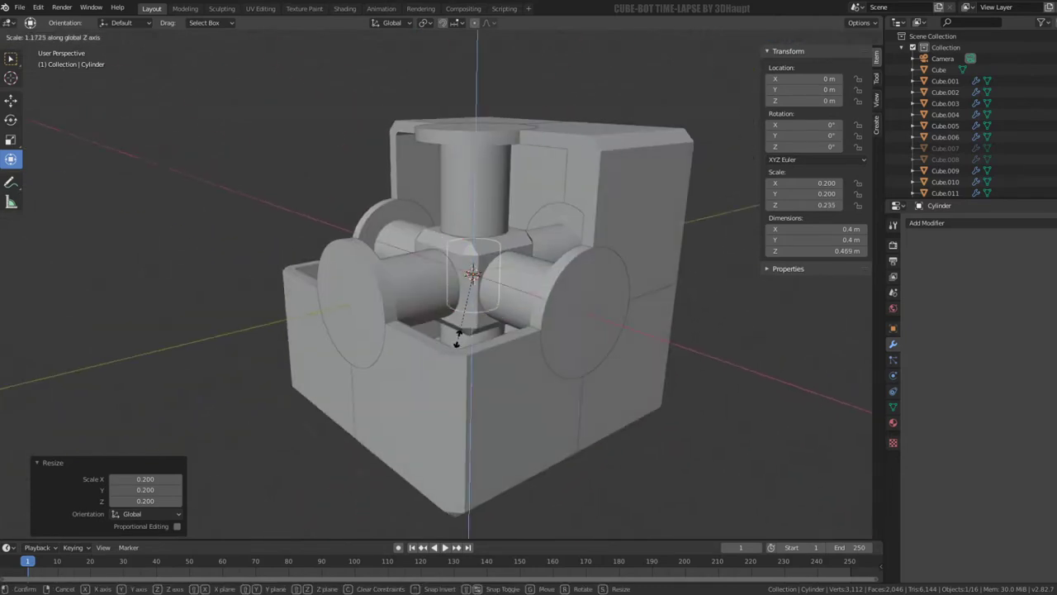
{"action": "left_click", "coordinate": [459, 368]}
- Rotate the cylinder 90° in Right view, then 45° in Top view
{"action": "key", "text": "KP_3"}
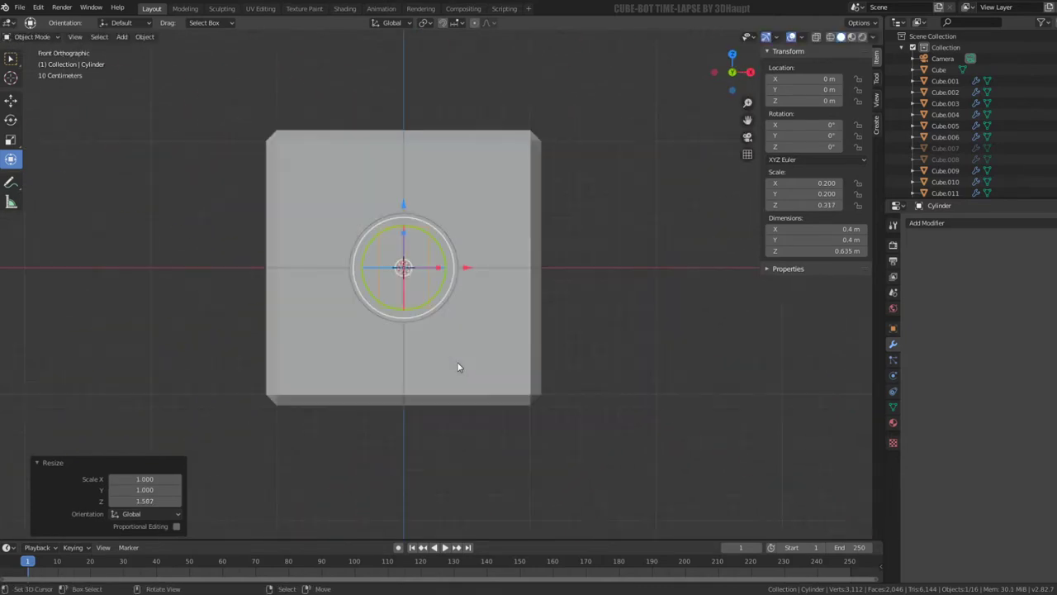
{"action": "type", "text": "r"}
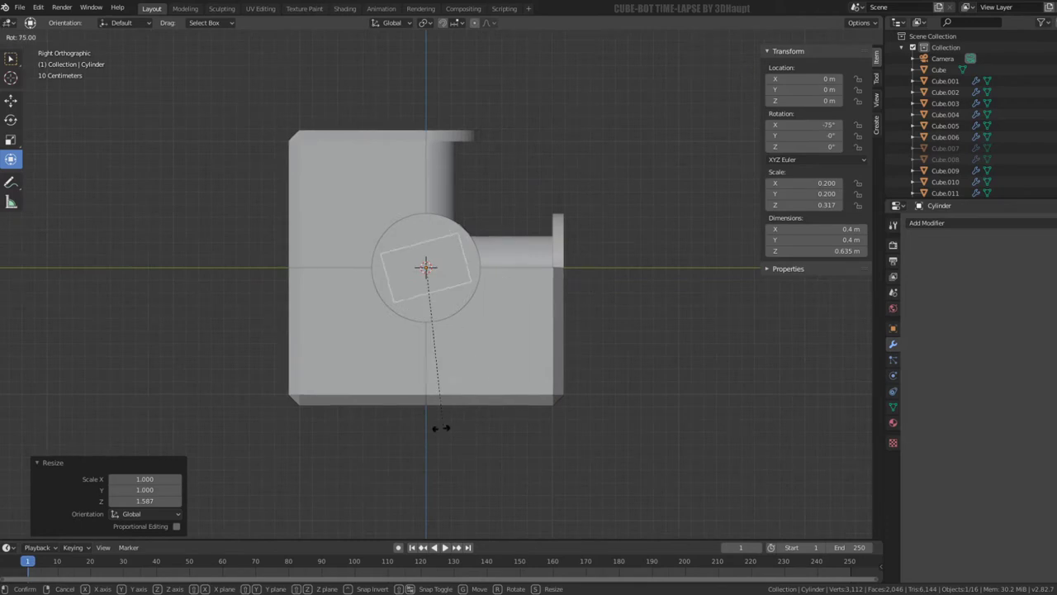
{"action": "type", "text": "90"}
{"action": "left_click", "coordinate": [403, 419]}
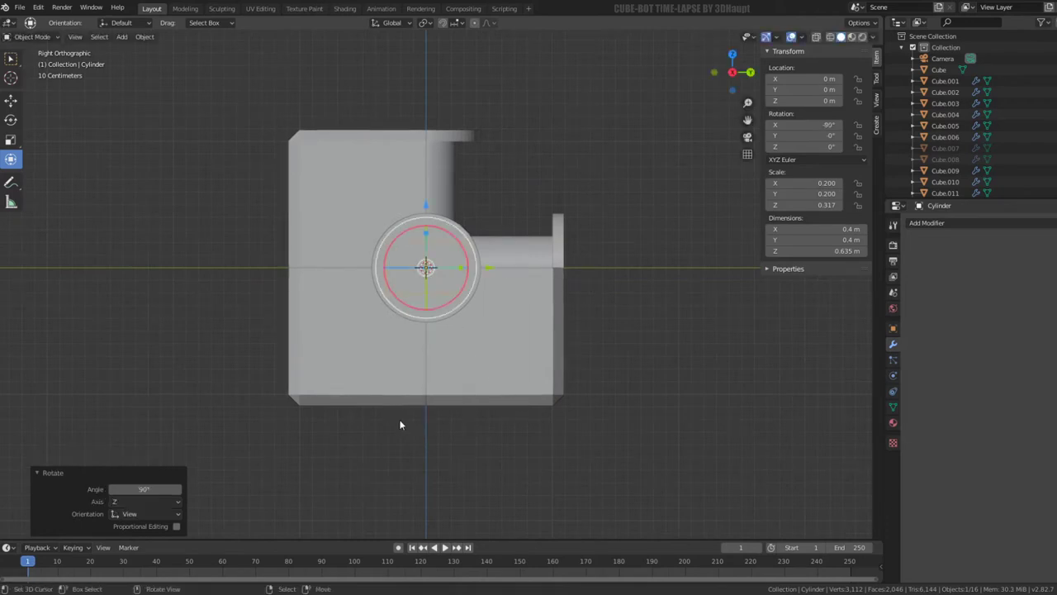
{"action": "key", "text": "KP_7"}
{"action": "key", "text": "r"}
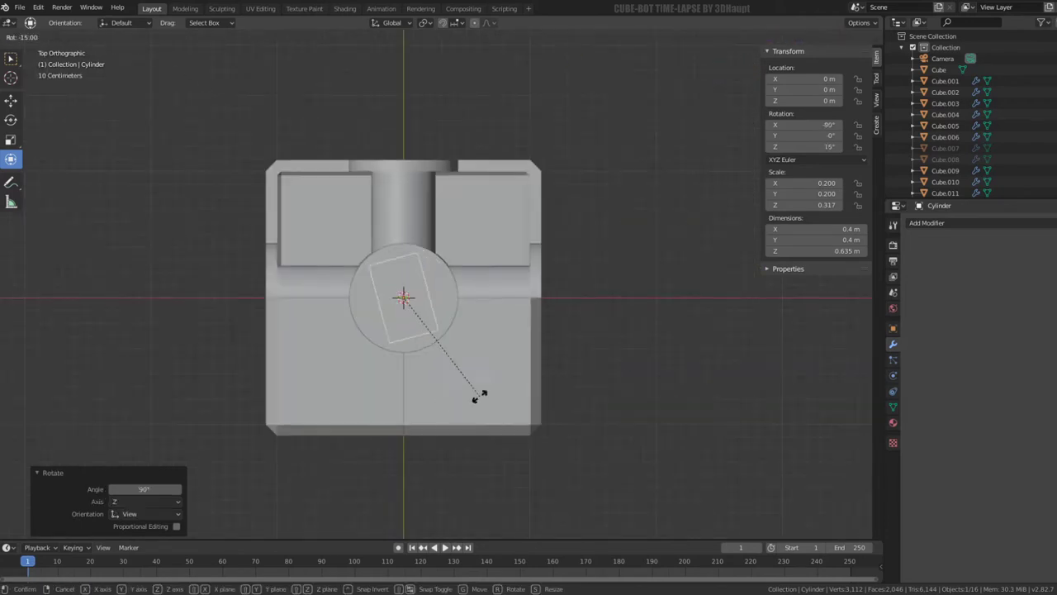
{"action": "left_click", "coordinate": [520, 342]}
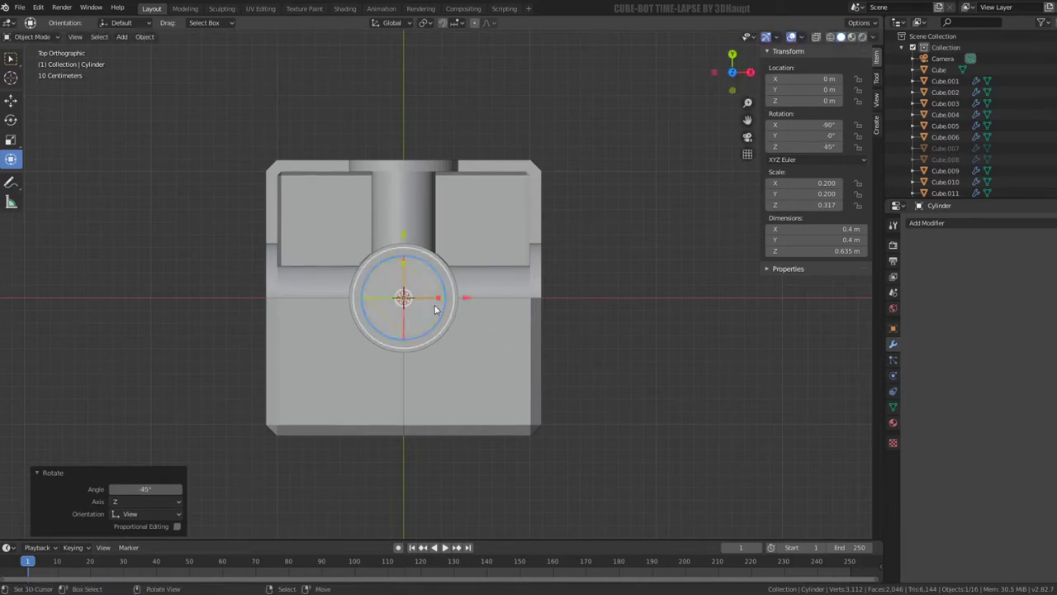
{"action": "left_click", "coordinate": [402, 24]}
- Switch to Normal orientation, slide the cylinder outward along its axis and halve its mesh
{"action": "left_click", "coordinate": [379, 80]}
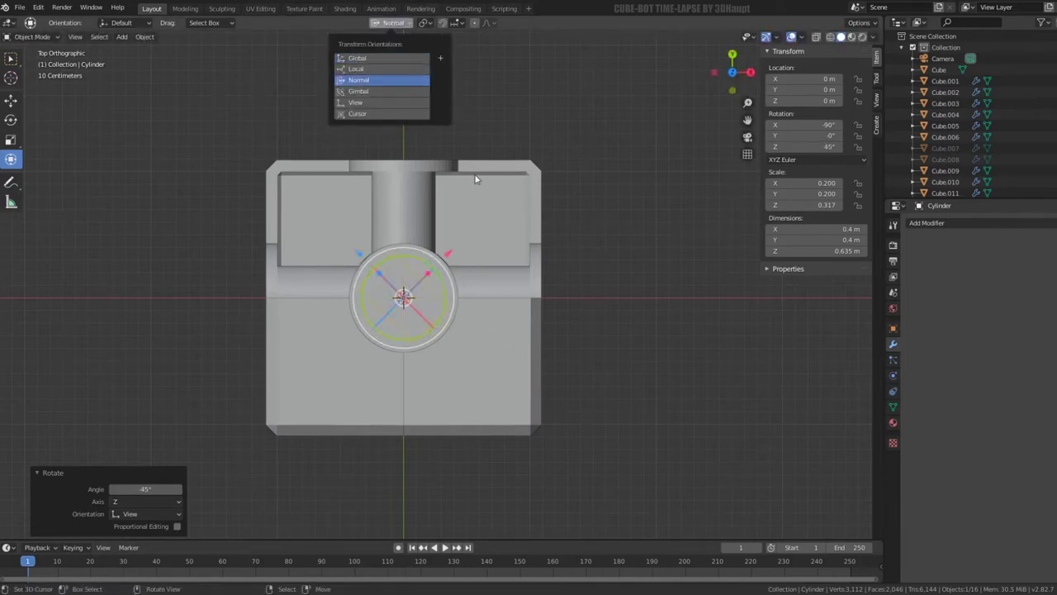
{"action": "left_click_drag", "start_coordinate": [450, 252], "coordinate": [512, 202]}
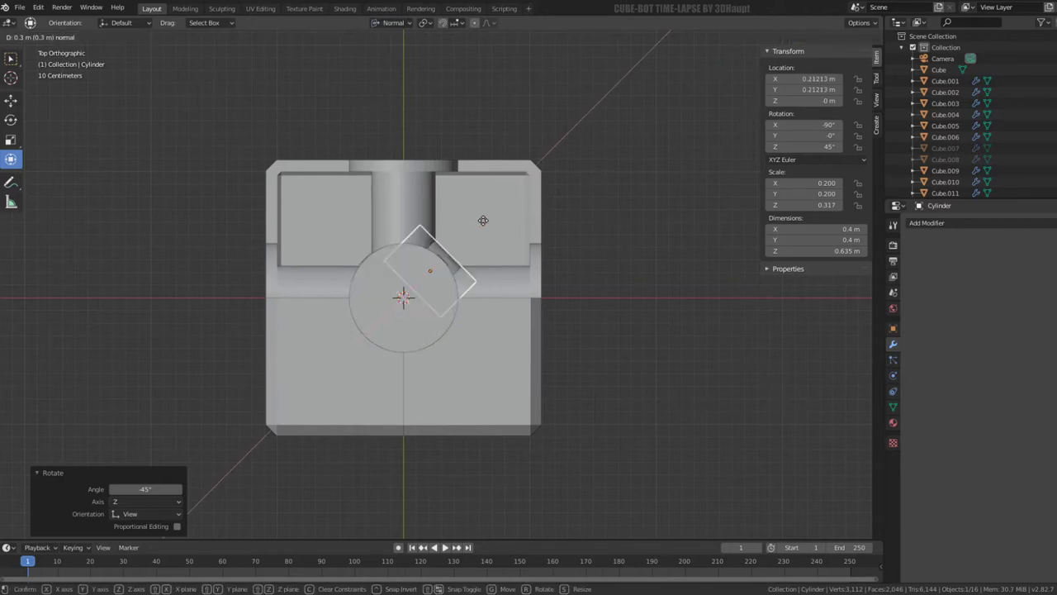
{"action": "key", "text": "Tab"}
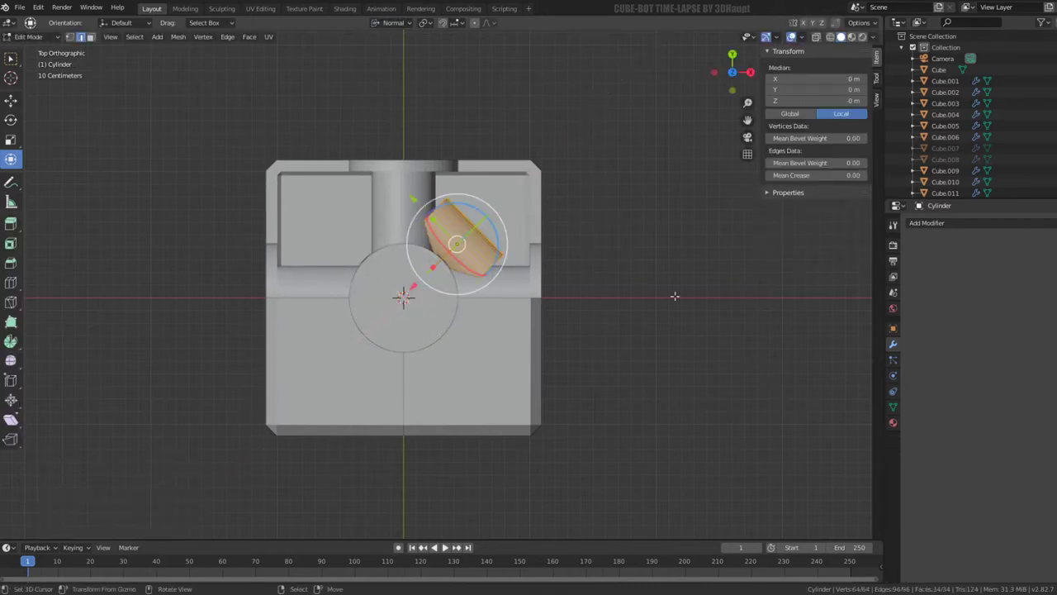
{"action": "key", "text": "s"}
{"action": "left_click", "coordinate": [578, 265]}
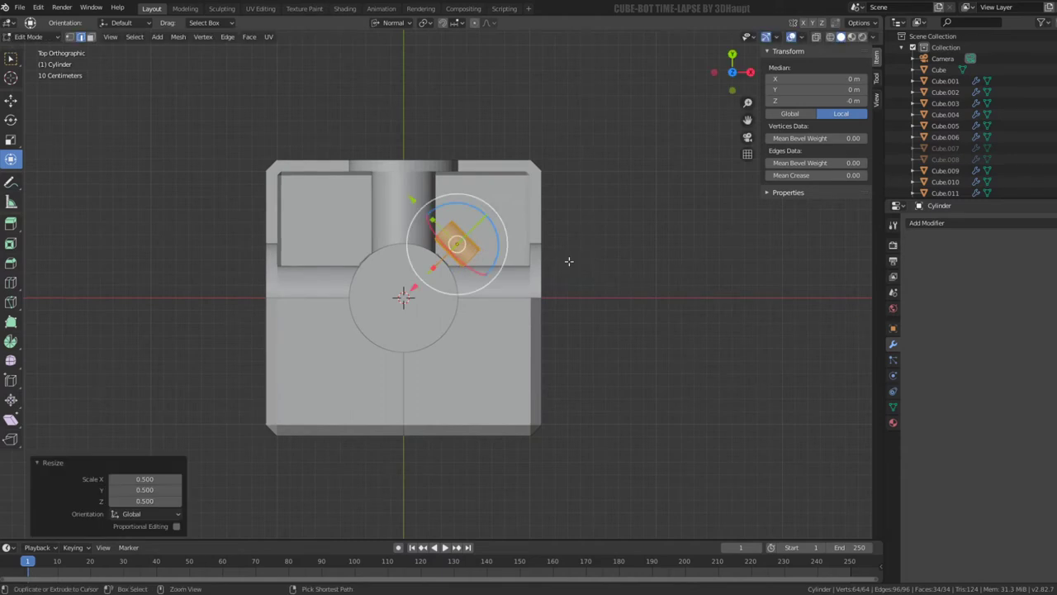
{"action": "key", "text": "Tab"}
- Move the cylinder 0.1 m back toward the centre and shorten it along its length
{"action": "left_click_drag", "start_coordinate": [517, 215], "coordinate": [504, 236]}
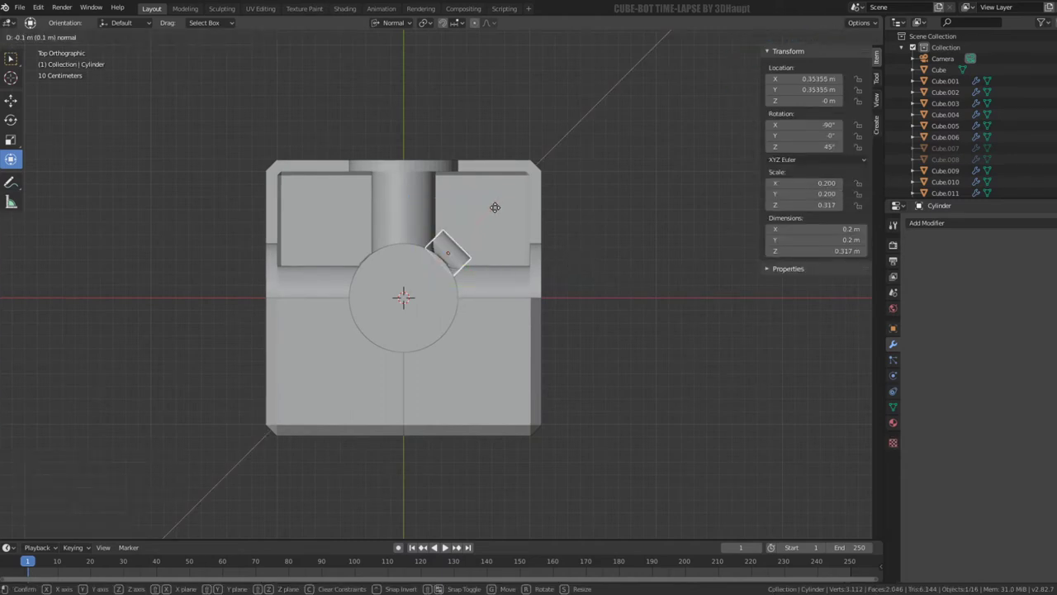
{"action": "scroll", "coordinate": [504, 235], "scroll_direction": "up", "scroll_amount": 3}
{"action": "scroll", "coordinate": [538, 325], "scroll_direction": "up", "scroll_amount": 2}
{"action": "scroll", "coordinate": [538, 322], "scroll_direction": "up", "scroll_amount": 2}
{"action": "key", "text": "Tab"}
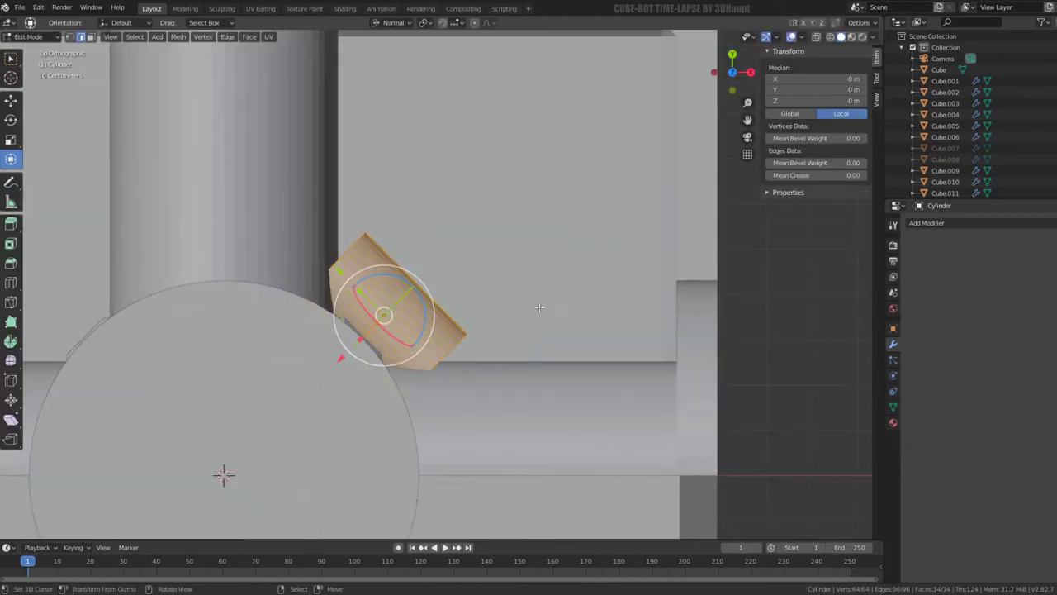
{"action": "key", "text": "s"}
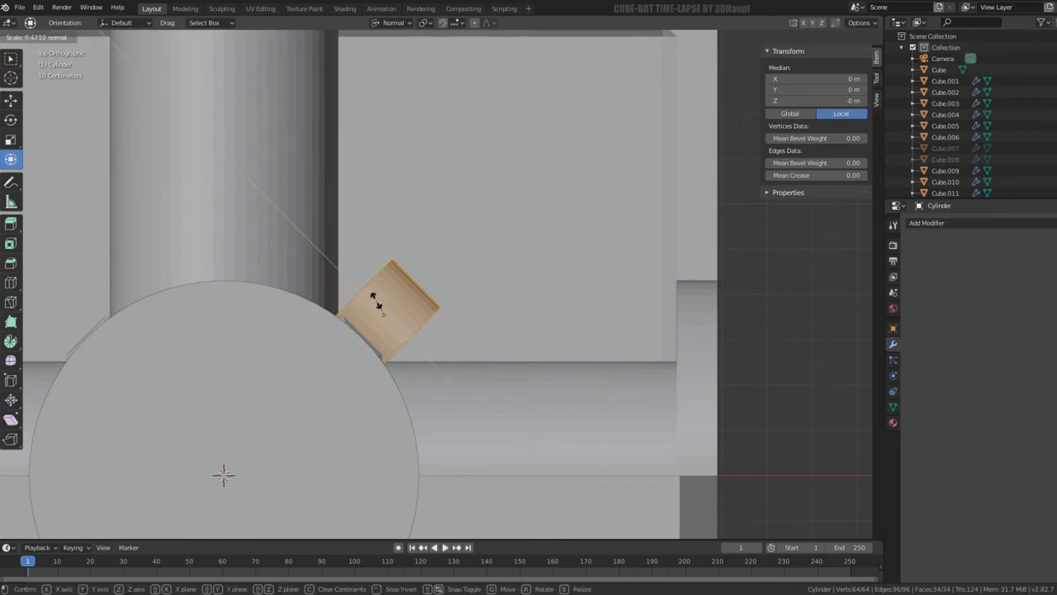
{"action": "left_click", "coordinate": [373, 303]}
- Lower the cylinder by 0.2 m on Z
{"action": "scroll", "coordinate": [373, 302], "scroll_direction": "down", "scroll_amount": 5}
{"action": "mouse_move", "coordinate": [374, 302]}
{"action": "middle_mouse_down"}
{"action": "mouse_move", "coordinate": [336, 186]}
{"action": "mouse_move", "coordinate": [477, 244]}
{"action": "mouse_move", "coordinate": [423, 285]}
{"action": "mouse_move", "coordinate": [513, 273]}
{"action": "mouse_move", "coordinate": [476, 323]}
{"action": "mouse_move", "coordinate": [447, 307]}
{"action": "mouse_move", "coordinate": [459, 286]}
{"action": "middle_mouse_up"}
{"action": "scroll", "coordinate": [463, 240], "scroll_direction": "up", "scroll_amount": 2}
{"action": "key", "text": "Tab"}
{"action": "scroll", "coordinate": [462, 256], "scroll_direction": "down", "scroll_amount": 3}
{"action": "scroll", "coordinate": [447, 307], "scroll_direction": "up", "scroll_amount": 5}
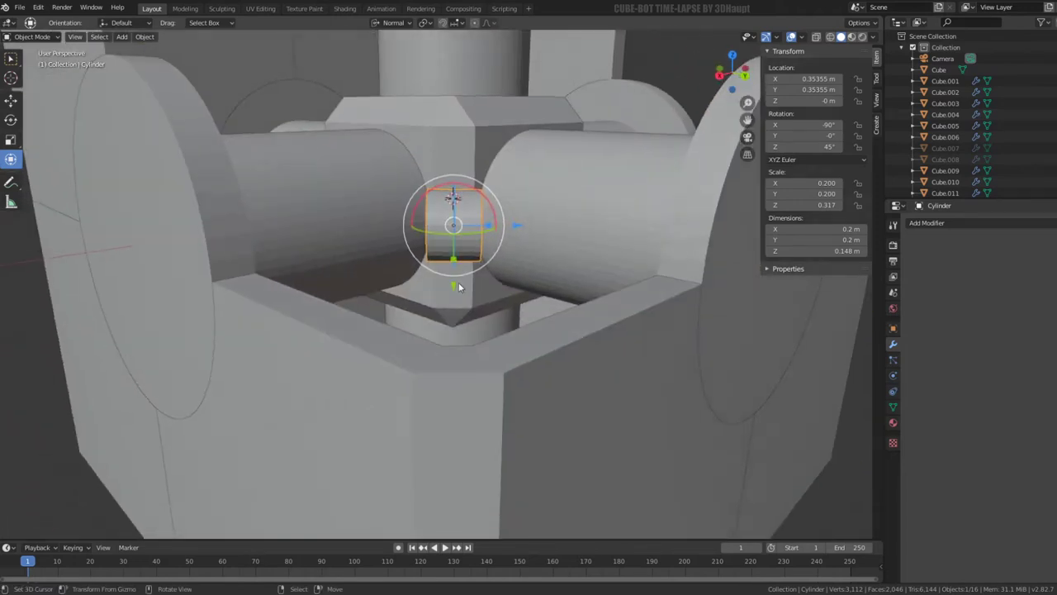
{"action": "left_click_drag", "start_coordinate": [456, 286], "coordinate": [453, 291]}
{"action": "right_click", "coordinate": [452, 410]}
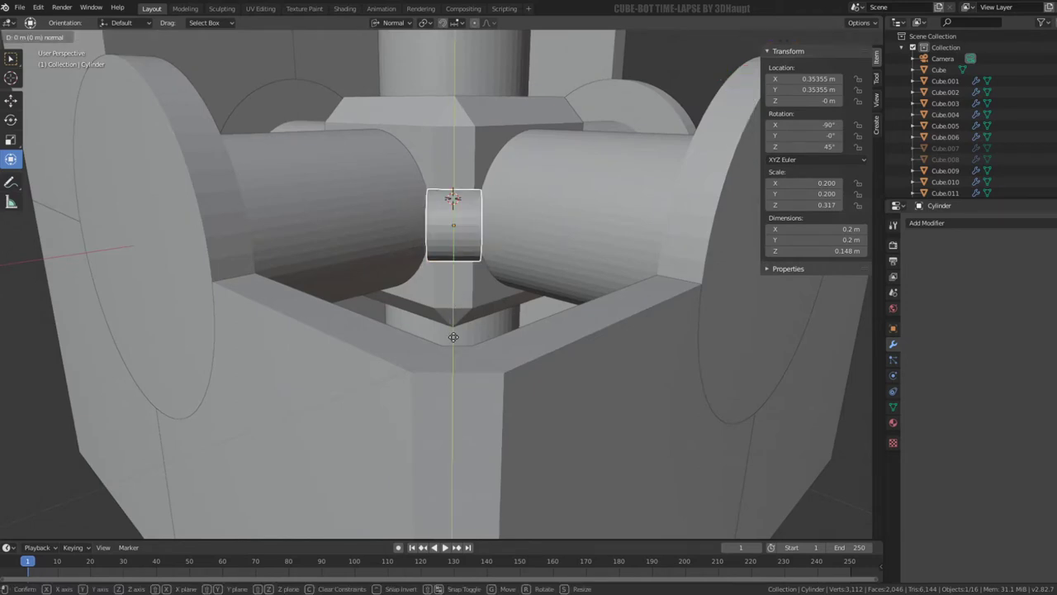
{"action": "left_click_drag", "start_coordinate": [454, 337], "coordinate": [448, 387]}
{"action": "mouse_move", "coordinate": [448, 386]}
{"action": "middle_mouse_down"}
{"action": "mouse_move", "coordinate": [416, 308]}
{"action": "mouse_move", "coordinate": [512, 322]}
{"action": "middle_mouse_up"}
- Add a Mirror modifier centred on Cube, mirroring across X, Y and Z
{"action": "left_click", "coordinate": [942, 223]}
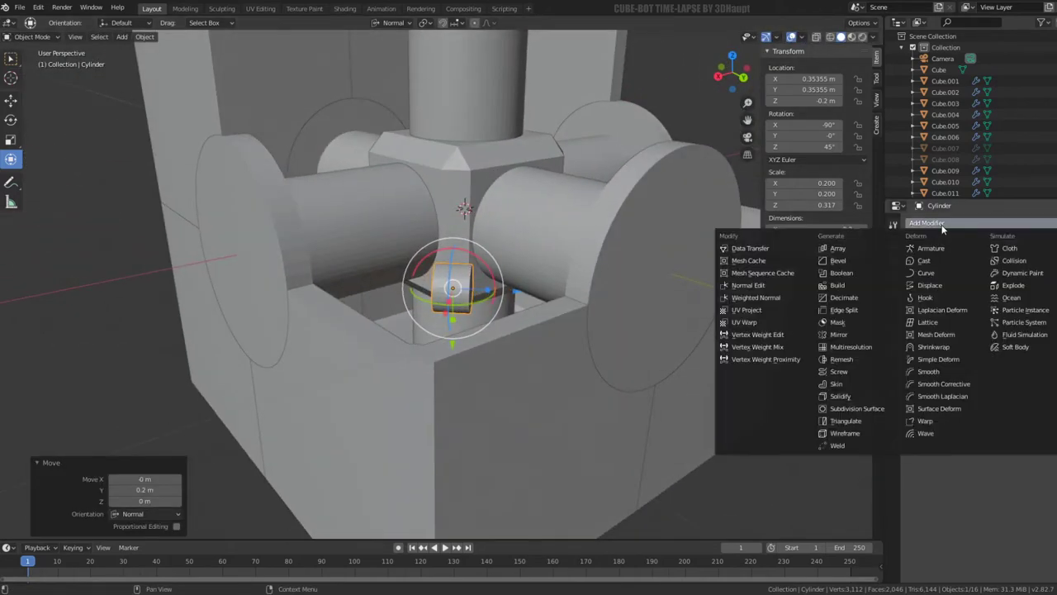
{"action": "left_click", "coordinate": [851, 333]}
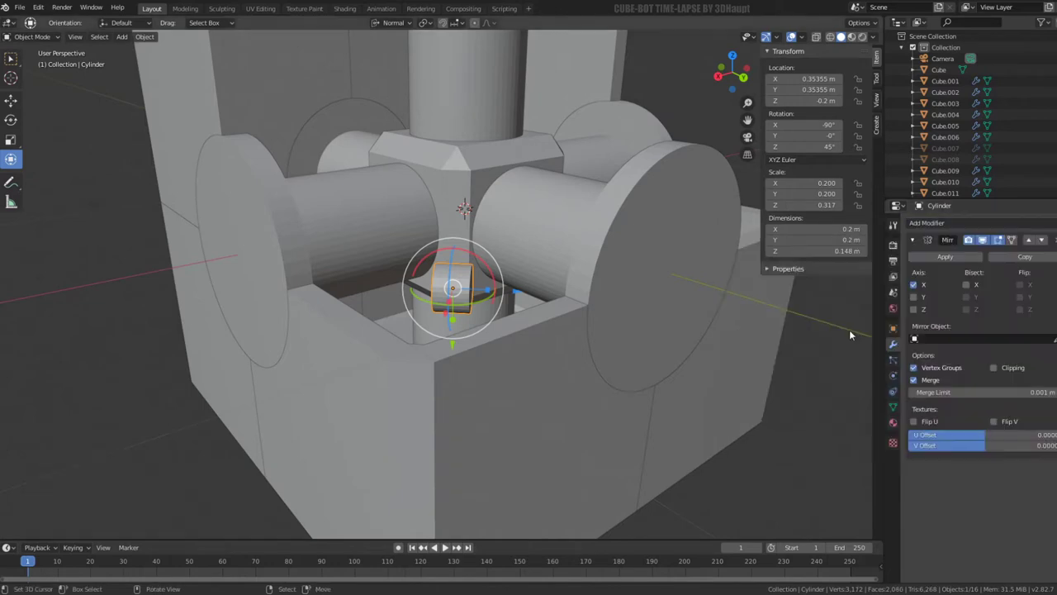
{"action": "left_click", "coordinate": [481, 155]}
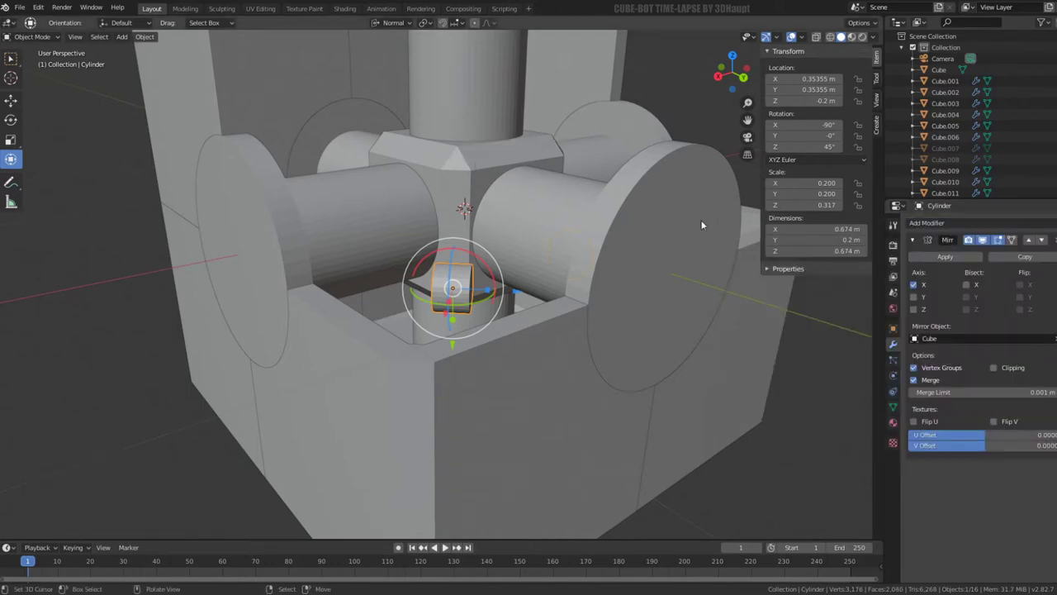
{"action": "left_click", "coordinate": [913, 296]}
{"action": "middle_click_drag", "start_coordinate": [495, 330], "coordinate": [446, 314]}
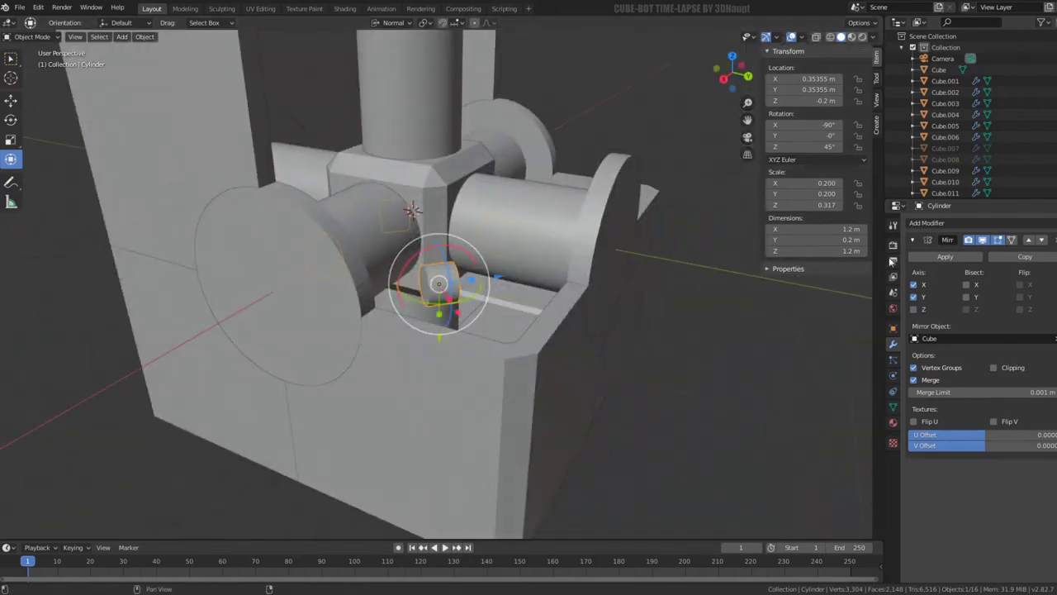
{"action": "left_click", "coordinate": [914, 309]}
{"action": "mouse_move", "coordinate": [472, 268]}
{"action": "middle_mouse_down"}
{"action": "mouse_move", "coordinate": [497, 219]}
{"action": "mouse_move", "coordinate": [489, 266]}
{"action": "middle_mouse_up"}
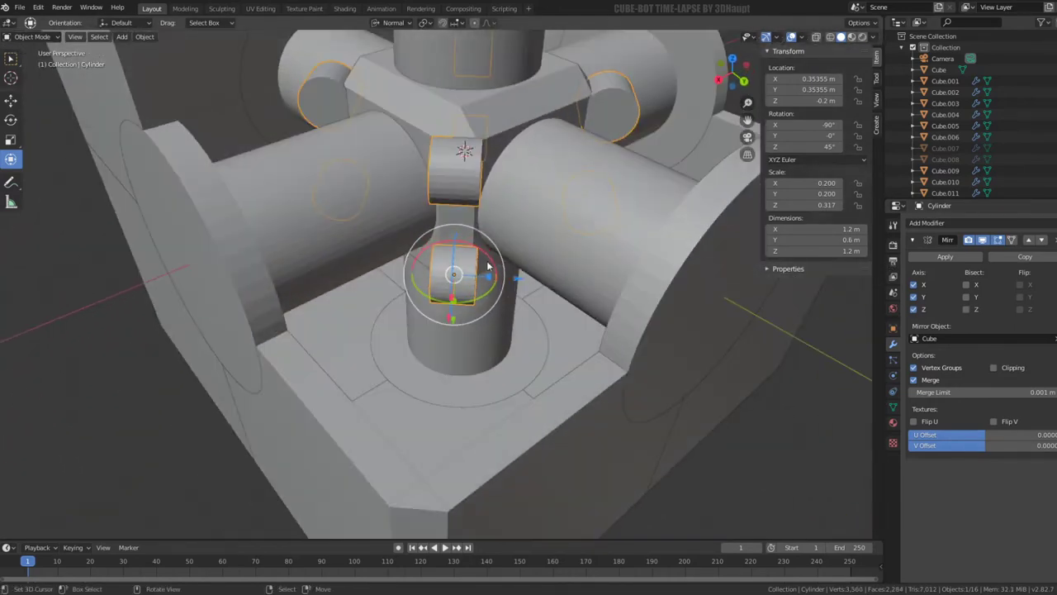
- Begin resizing the cylinder's mesh along Y in Edit Mode
{"action": "key", "text": "Tab"}
{"action": "key", "text": "s"}
{"action": "key", "text": "y"}
{"action": "key", "text": "y"}
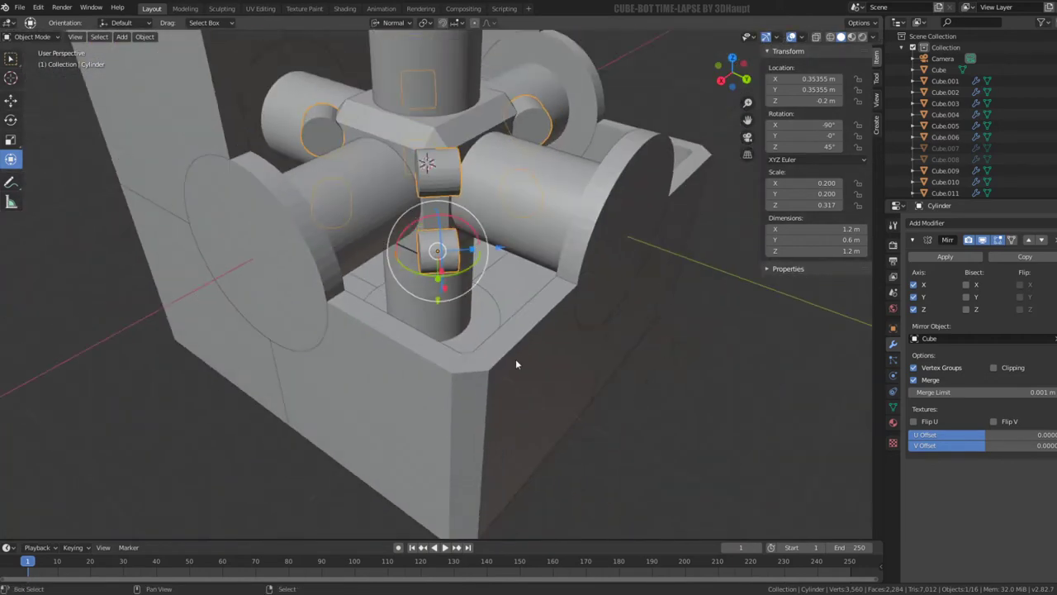
- Isolate the base block and its cylinders in local view, seen from the top
{"action": "left_click", "coordinate": [516, 364]}
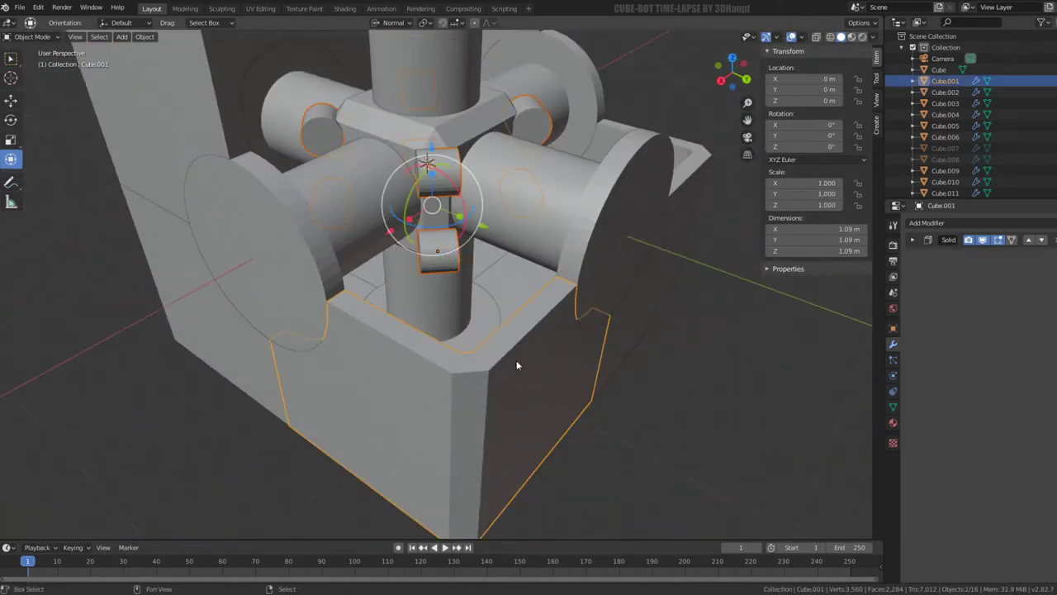
{"action": "key", "text": "shift+h"}
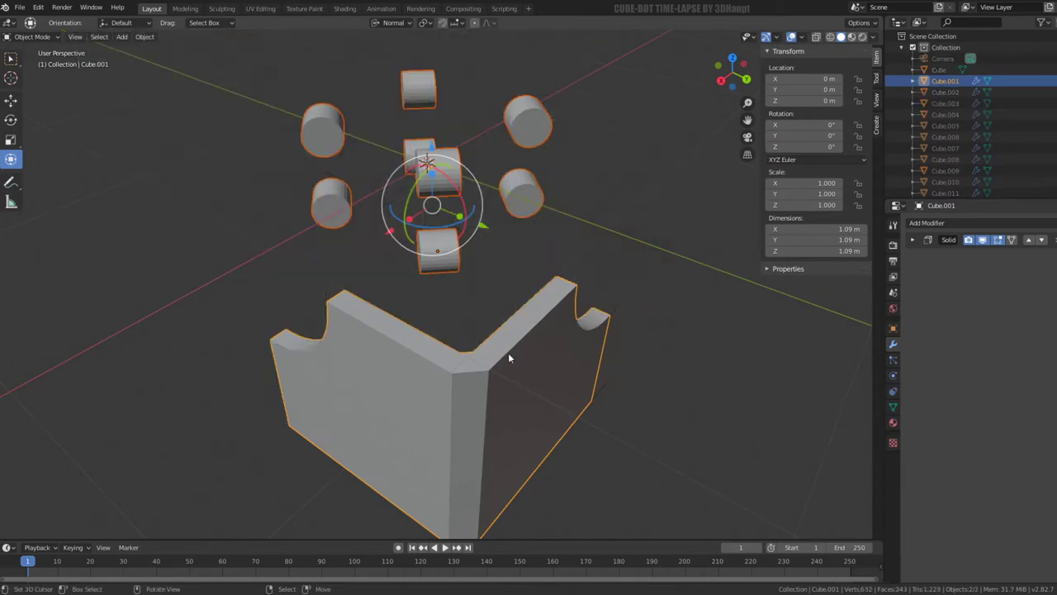
{"action": "mouse_move", "coordinate": [508, 353]}
{"action": "middle_mouse_down"}
{"action": "mouse_move", "coordinate": [578, 272]}
{"action": "mouse_move", "coordinate": [649, 264]}
{"action": "mouse_move", "coordinate": [578, 281]}
{"action": "mouse_move", "coordinate": [569, 295]}
{"action": "middle_mouse_up"}
{"action": "key", "text": "KP_7"}
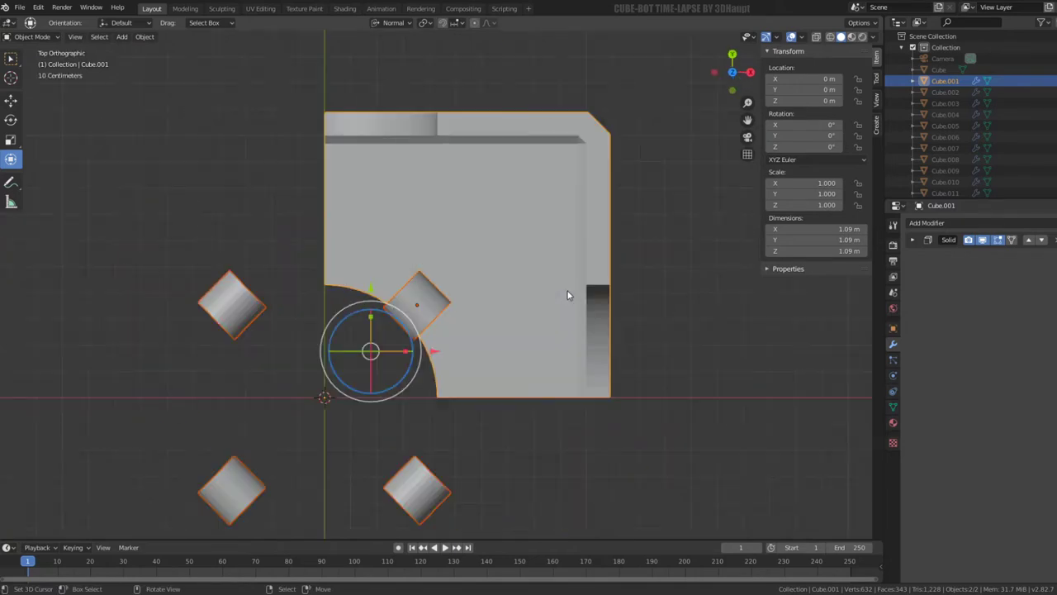
{"action": "scroll", "coordinate": [494, 268], "scroll_direction": "up", "scroll_amount": 2}
{"action": "scroll", "coordinate": [494, 275], "scroll_direction": "up", "scroll_amount": 1}
- Push the small connector cylinder diagonally outward to about 0.38 m on X and Y
{"action": "left_click", "coordinate": [430, 287]}
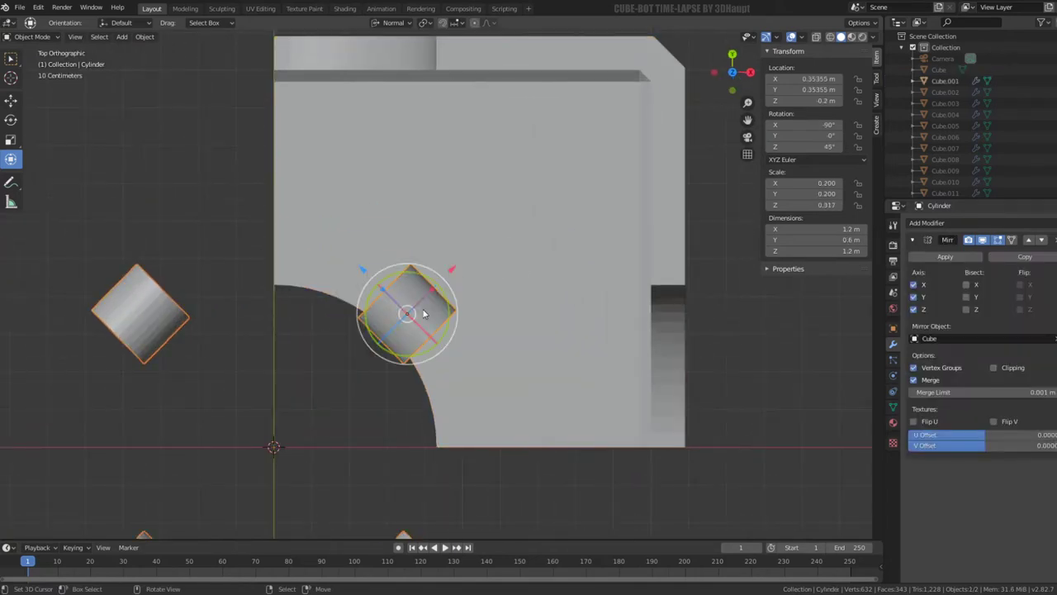
{"action": "left_click_drag", "start_coordinate": [450, 273], "coordinate": [464, 264]}
{"action": "middle_click_drag", "start_coordinate": [464, 264], "coordinate": [423, 329]}
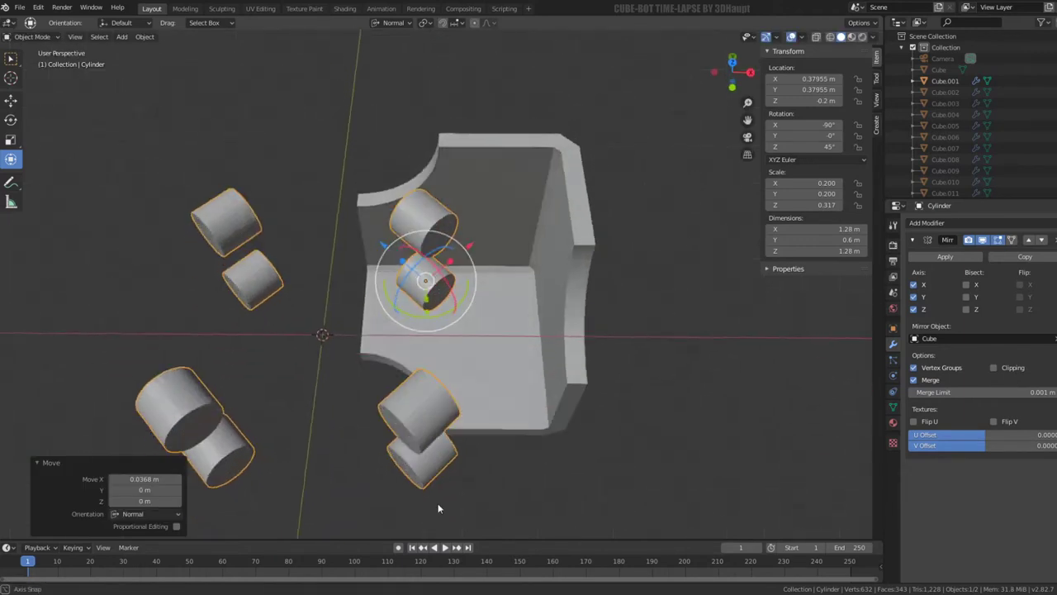
{"action": "scroll", "coordinate": [423, 329], "scroll_direction": "up", "scroll_amount": 2}
{"action": "mouse_move", "coordinate": [455, 270]}
{"action": "middle_mouse_down"}
{"action": "mouse_move", "coordinate": [465, 266]}
{"action": "mouse_move", "coordinate": [446, 251]}
{"action": "middle_mouse_up"}
{"action": "key", "text": "Tab"}
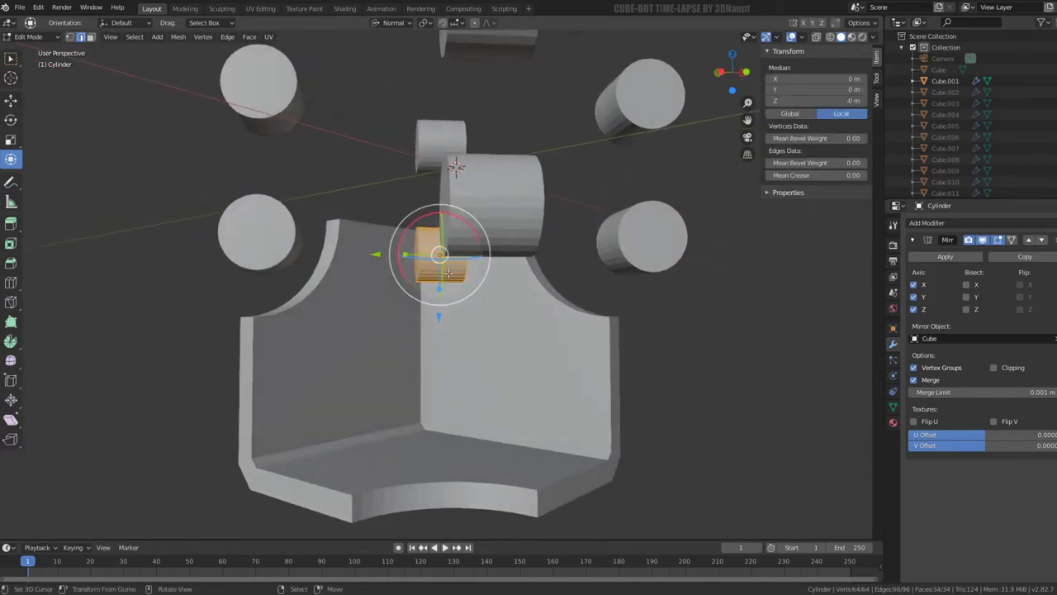
- Duplicate the cylinder's mesh in place, trying and then undoing a 90° turn
{"action": "key", "text": "shift+d"}
{"action": "key", "text": "Escape"}
{"action": "left_click_drag", "start_coordinate": [410, 223], "coordinate": [397, 293]}
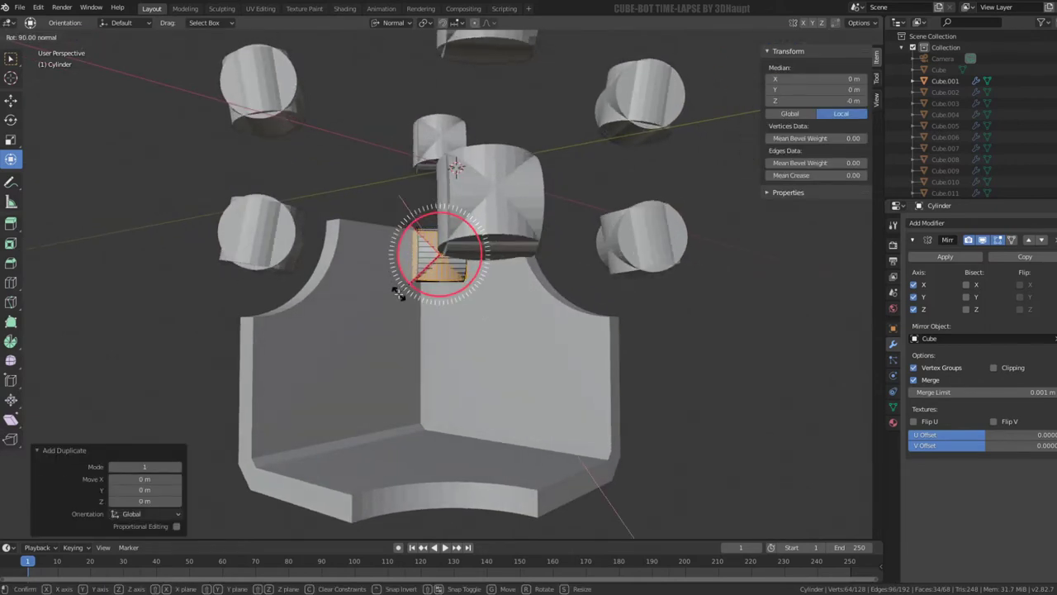
{"action": "middle_click_drag", "start_coordinate": [397, 293], "coordinate": [408, 261]}
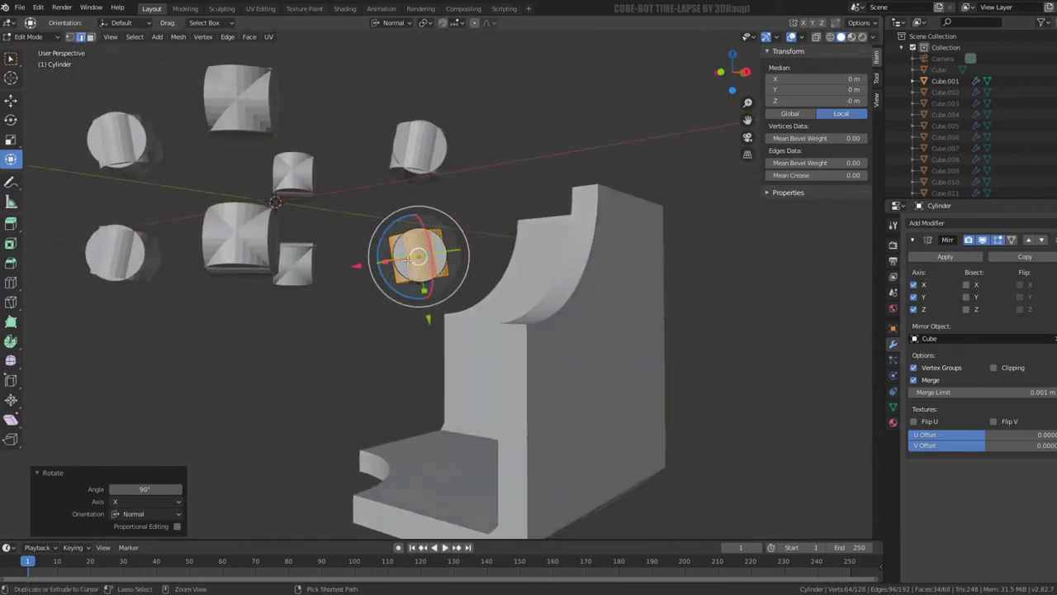
{"action": "key", "text": "ctrl+z"}
{"action": "middle_click_drag", "start_coordinate": [411, 257], "coordinate": [427, 108]}
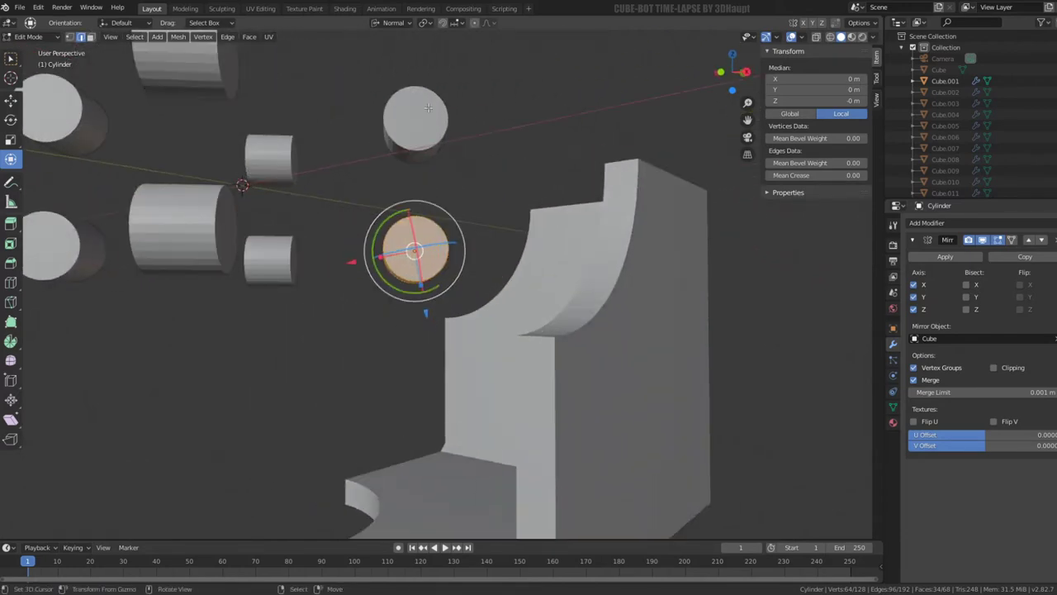
- Check the pivot point options and line up a straight-on orthographic view of the cylinder
{"action": "left_click", "coordinate": [424, 23]}
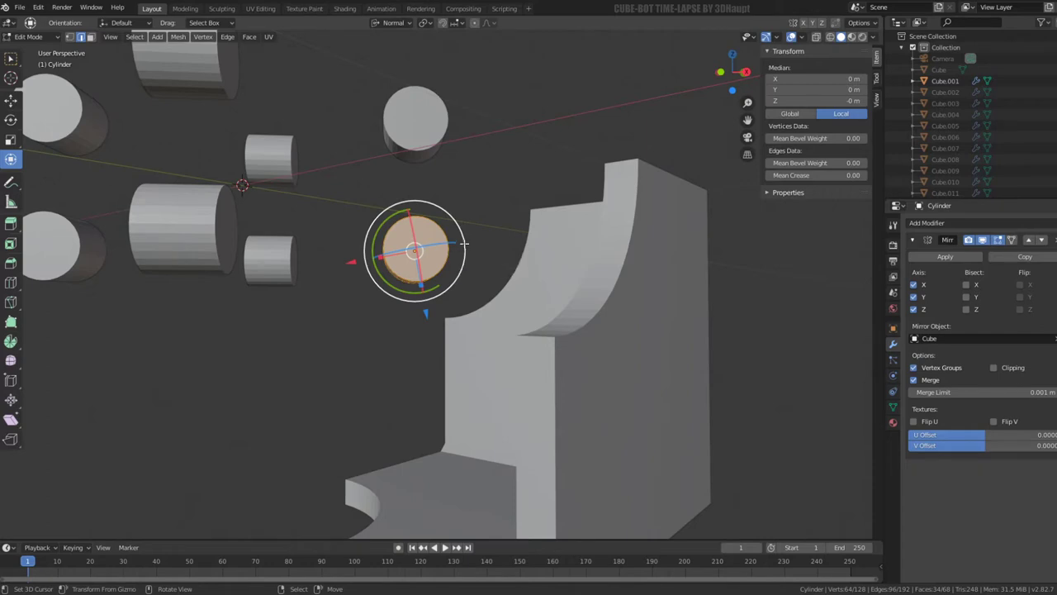
{"action": "mouse_move", "coordinate": [460, 186]}
{"action": "middle_mouse_down"}
{"action": "mouse_move", "coordinate": [455, 222]}
{"action": "mouse_move", "coordinate": [434, 164]}
{"action": "middle_mouse_up"}
{"action": "scroll", "coordinate": [494, 144], "scroll_direction": "down", "scroll_amount": 2}
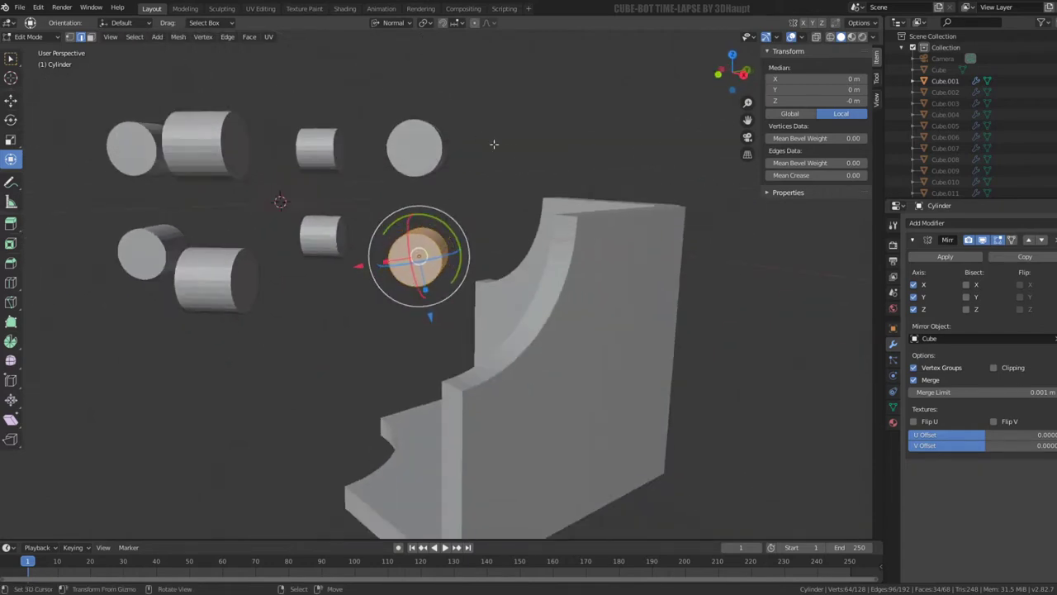
{"action": "middle_click_drag", "start_coordinate": [494, 144], "coordinate": [392, 183]}
{"action": "key", "text": "KP_7"}
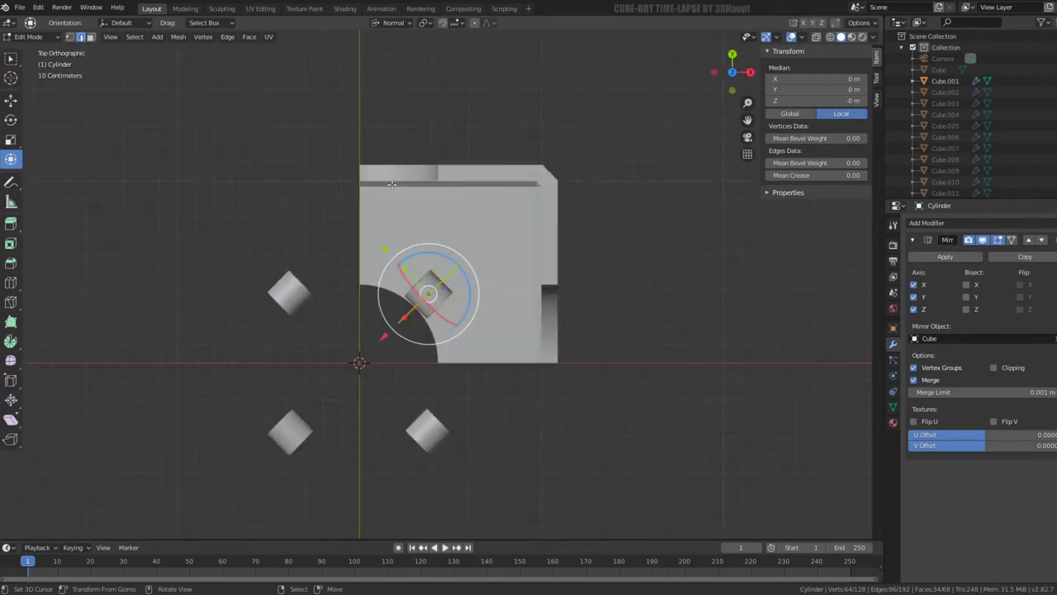
{"action": "key", "text": "KP_1"}
{"action": "key", "text": "KP_4"}
{"action": "key", "text": "KP_8"}
{"action": "key", "text": "KP_4"}
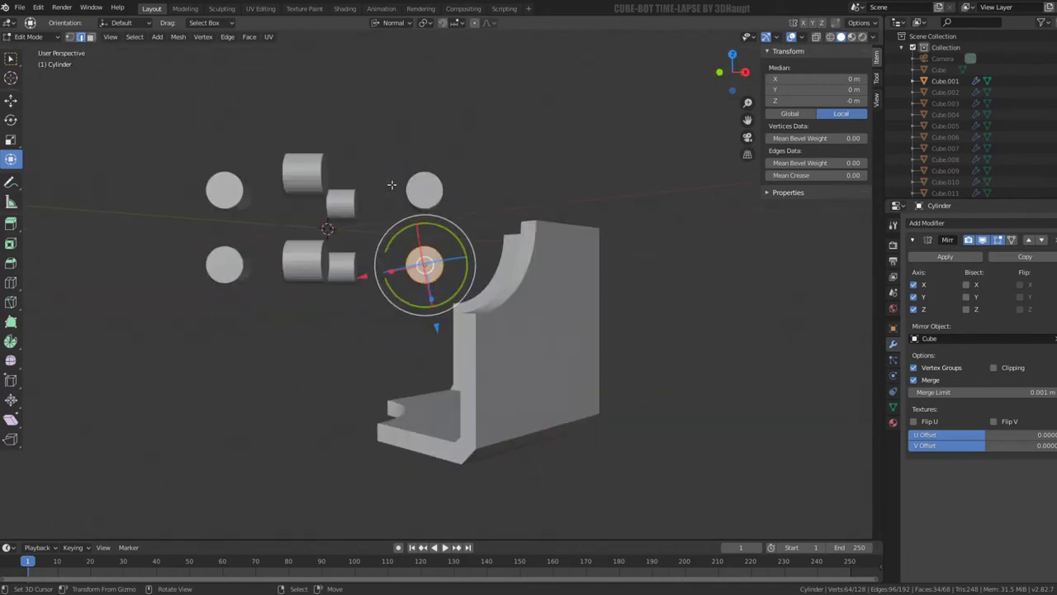
{"action": "key", "text": "KP_6"}
{"action": "key", "text": "KP_6"}
{"action": "key", "text": "KP_4"}
{"action": "key", "text": "KP_5"}
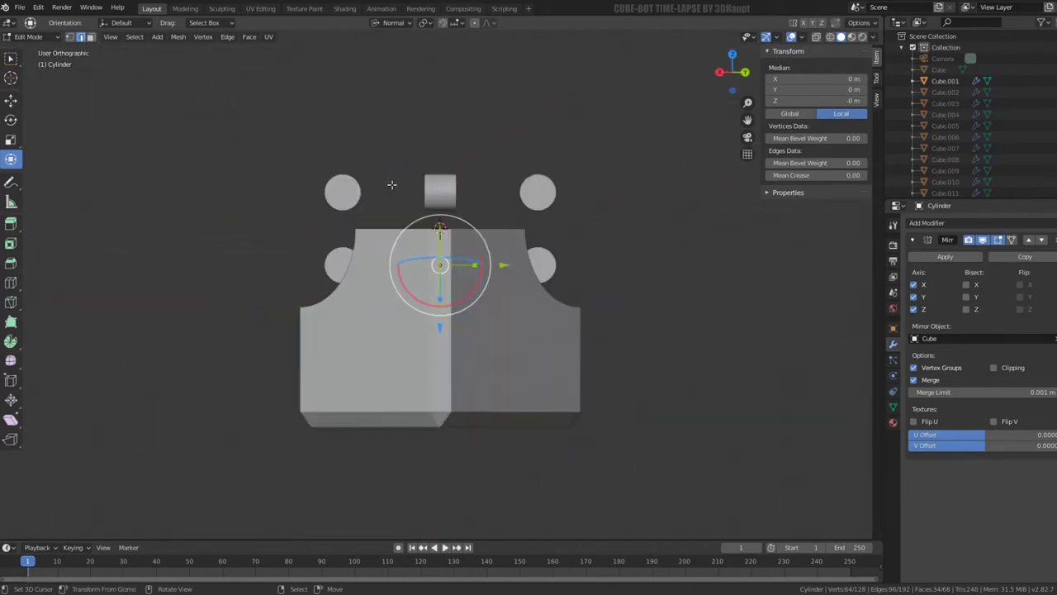
- Turn on X-ray display and rotate the duplicate 90° with r90
{"action": "left_click", "coordinate": [815, 38]}
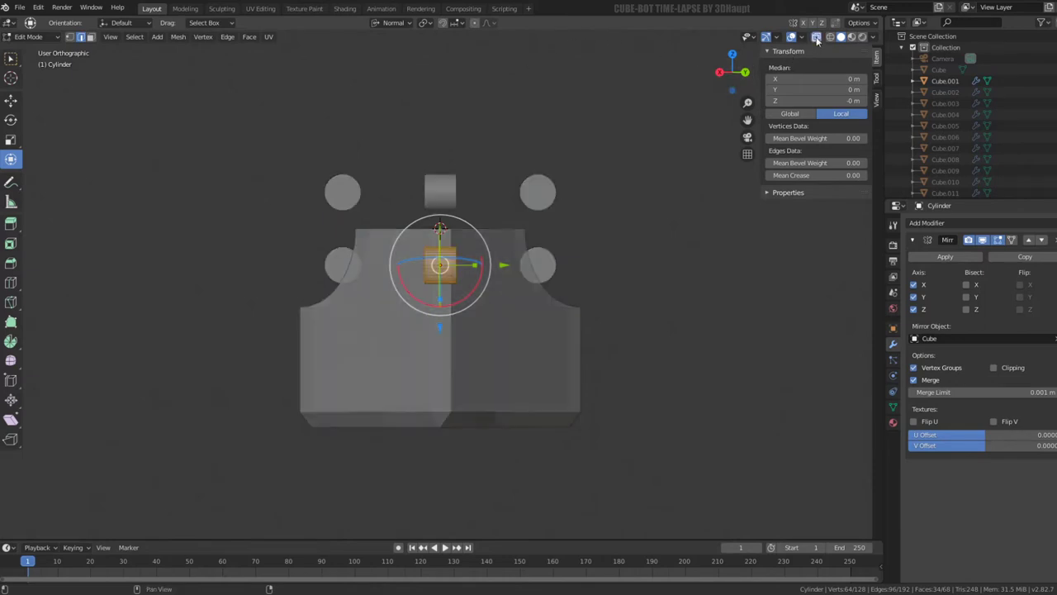
{"action": "left_click", "coordinate": [816, 38]}
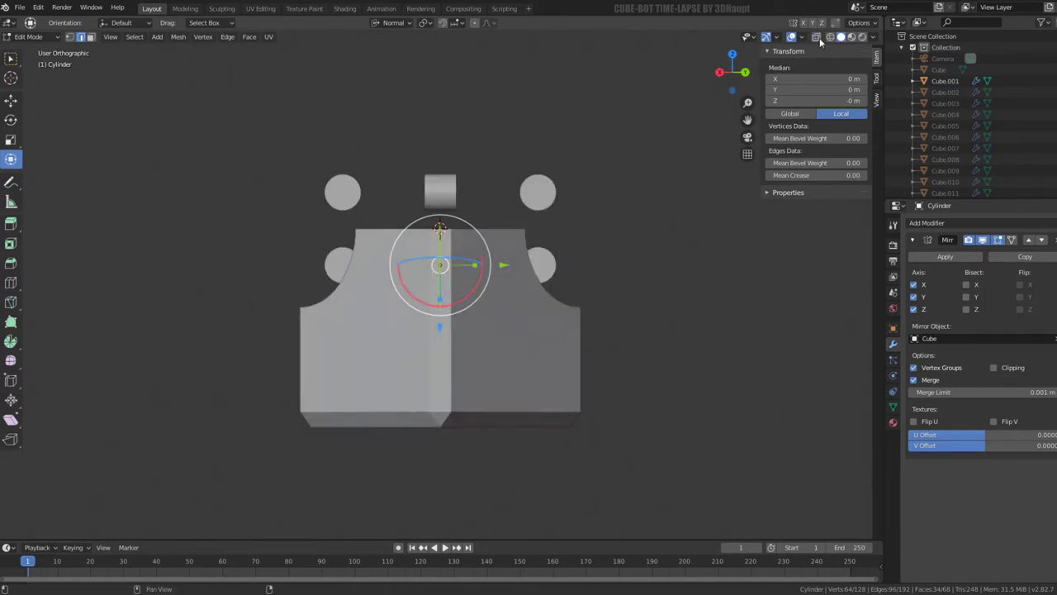
{"action": "left_click", "coordinate": [816, 38]}
{"action": "scroll", "coordinate": [514, 270], "scroll_direction": "up", "scroll_amount": 3}
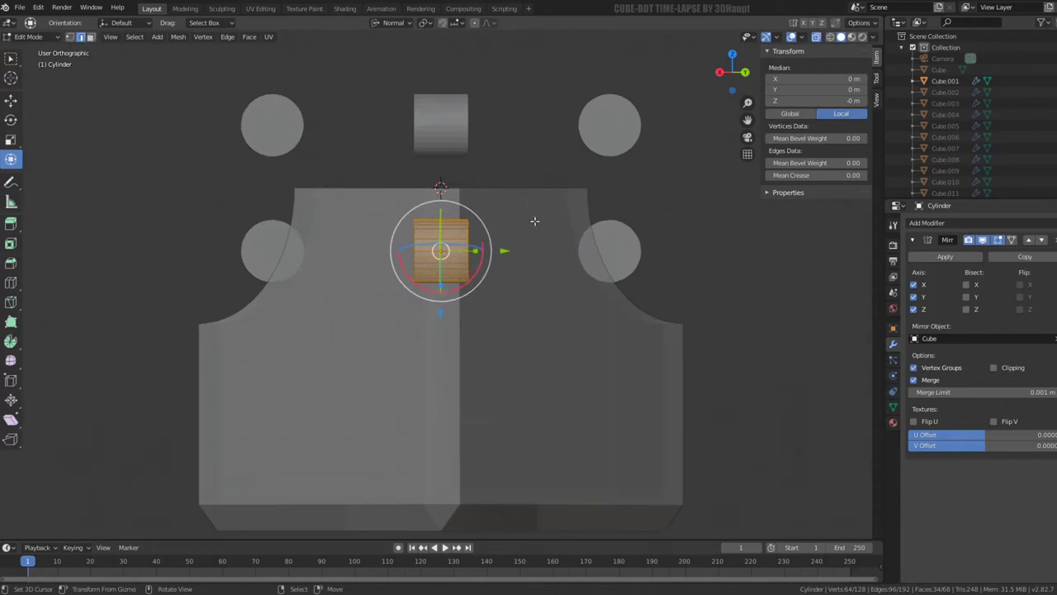
{"action": "key", "text": "r"}
{"action": "key", "text": "Escape"}
{"action": "type", "text": "r90"}
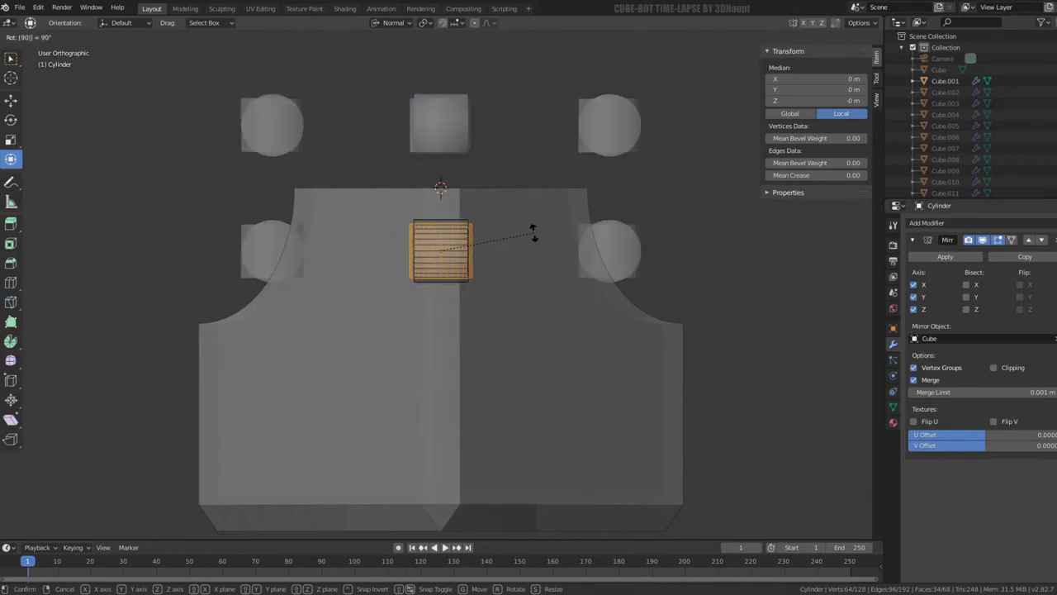
{"action": "key", "text": "Return"}
- Scale the copy to 0.564 and move it 0.156 m downward
{"action": "scroll", "coordinate": [532, 236], "scroll_direction": "up", "scroll_amount": 2}
{"action": "key", "text": "s"}
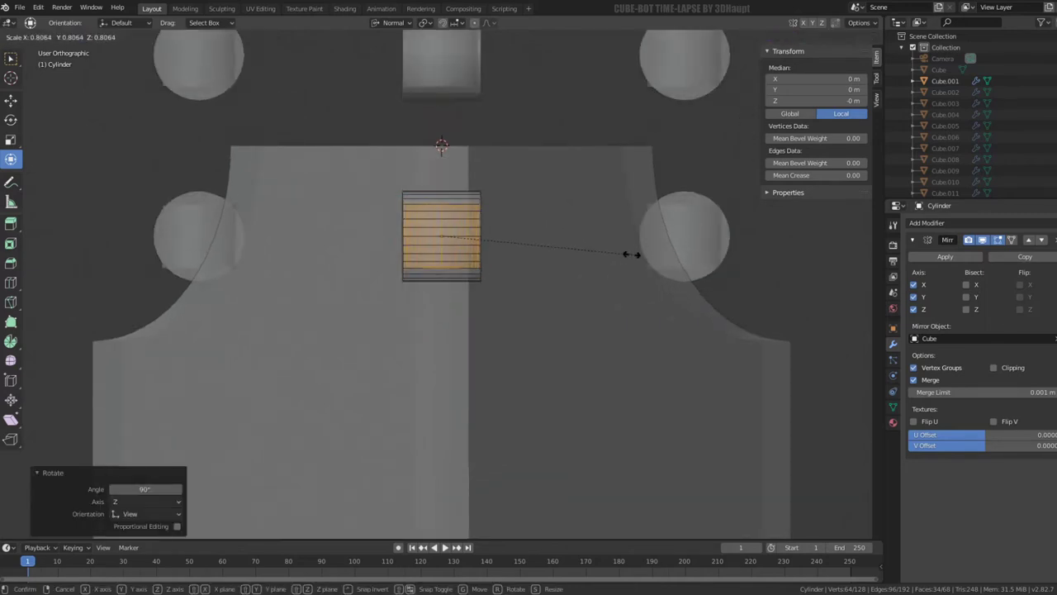
{"action": "left_click", "coordinate": [578, 246]}
{"action": "left_click_drag", "start_coordinate": [441, 300], "coordinate": [450, 370]}
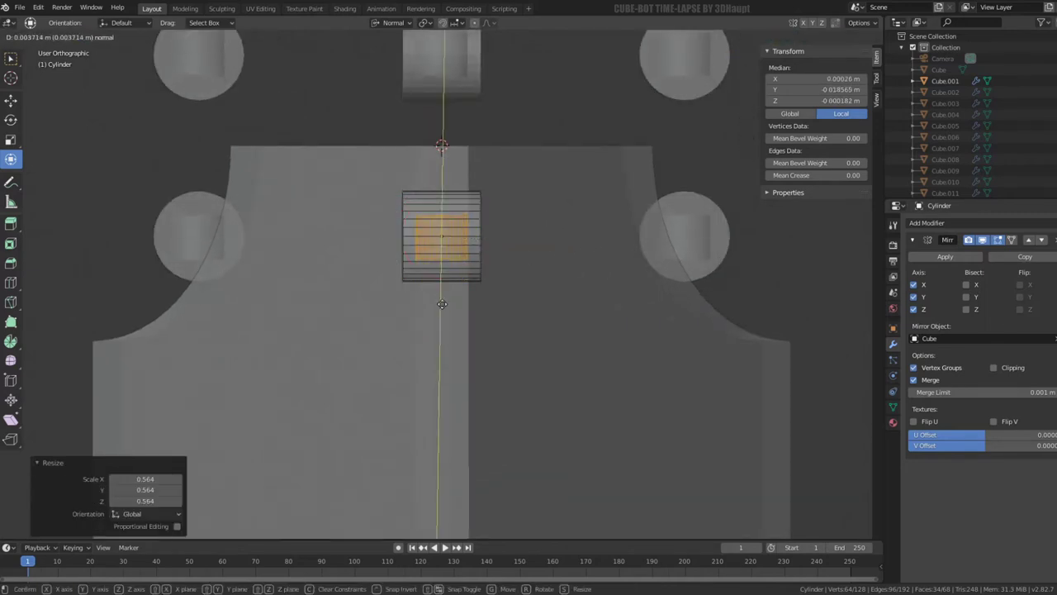
{"action": "scroll", "coordinate": [450, 371], "scroll_direction": "down", "scroll_amount": 5}
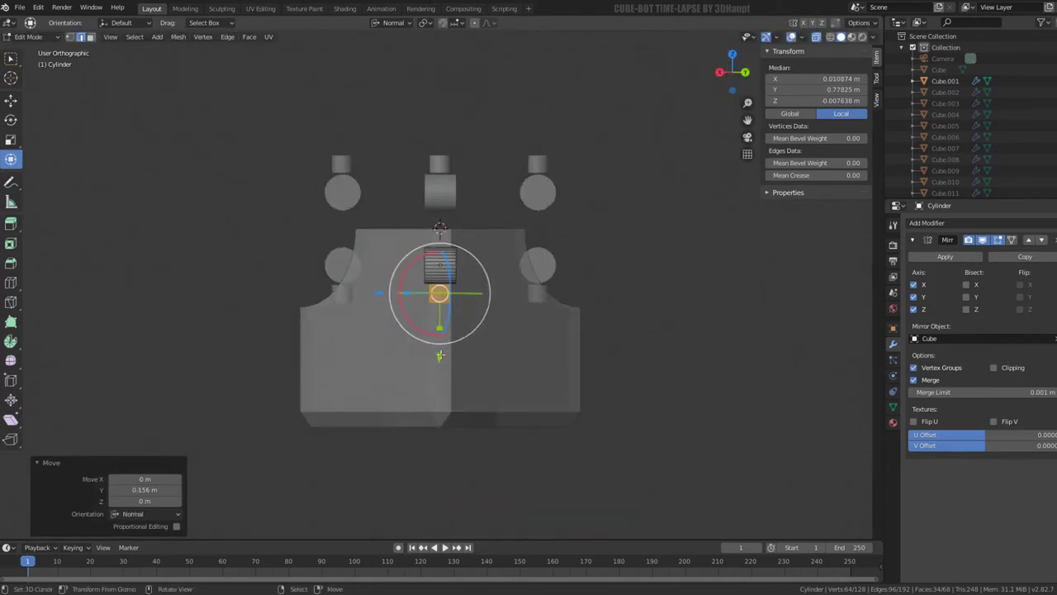
- Move the face 0.218 m down along its normal Y axis
{"action": "key", "text": "g"}
{"action": "key", "text": "y"}
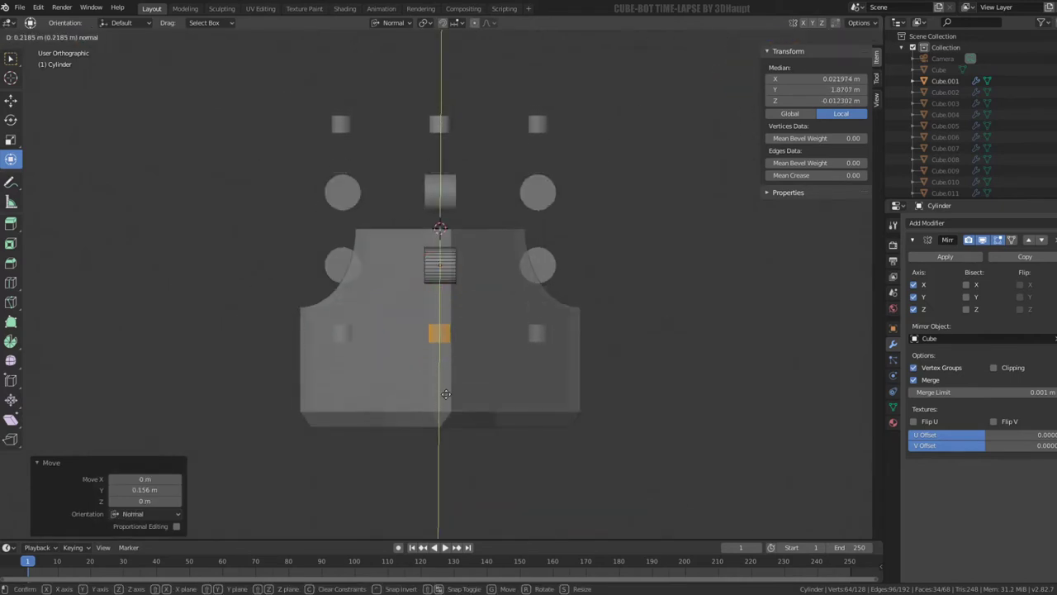
{"action": "left_click", "coordinate": [446, 394]}
{"action": "key", "text": "s"}
{"action": "key", "text": "y"}
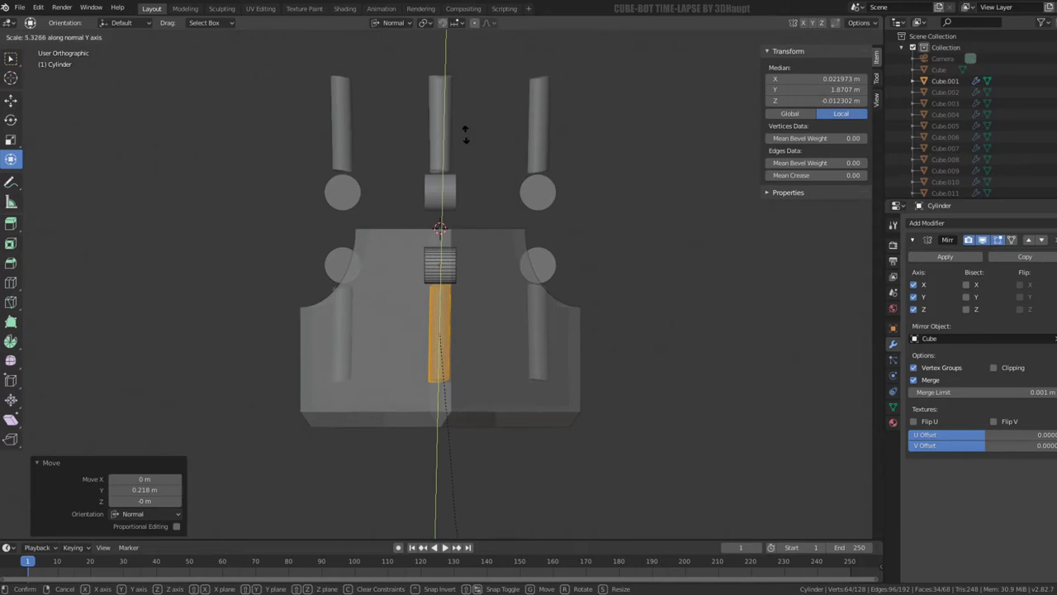
{"action": "key", "text": "Escape"}
- Switch transform orientation to Global and stretch the piece 5.574× along Y into a rod
{"action": "left_click", "coordinate": [411, 24]}
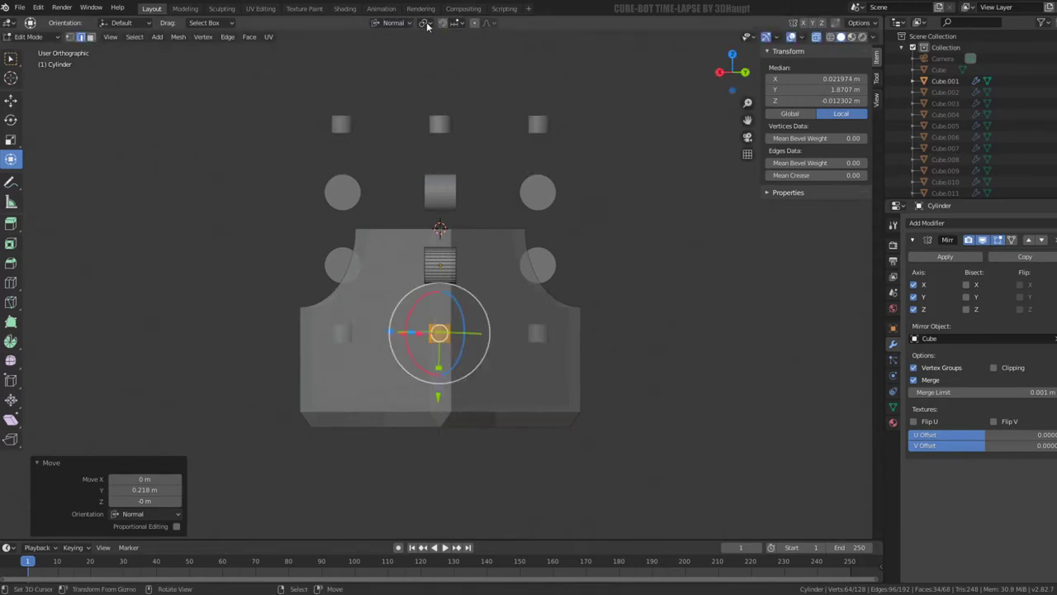
{"action": "left_click", "coordinate": [393, 23]}
{"action": "left_click", "coordinate": [385, 60]}
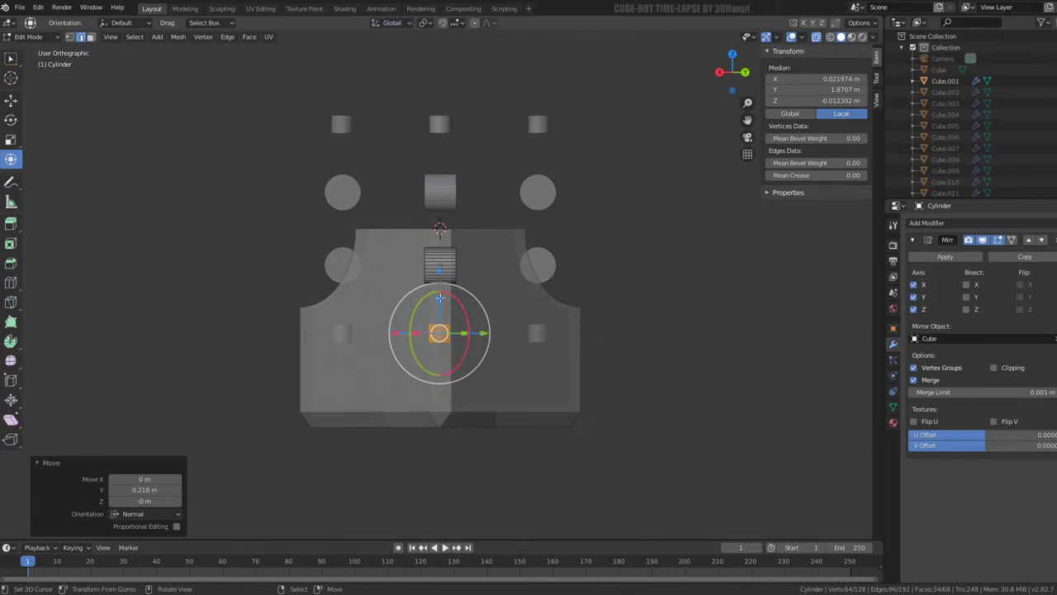
{"action": "key", "text": "s"}
{"action": "key", "text": "y"}
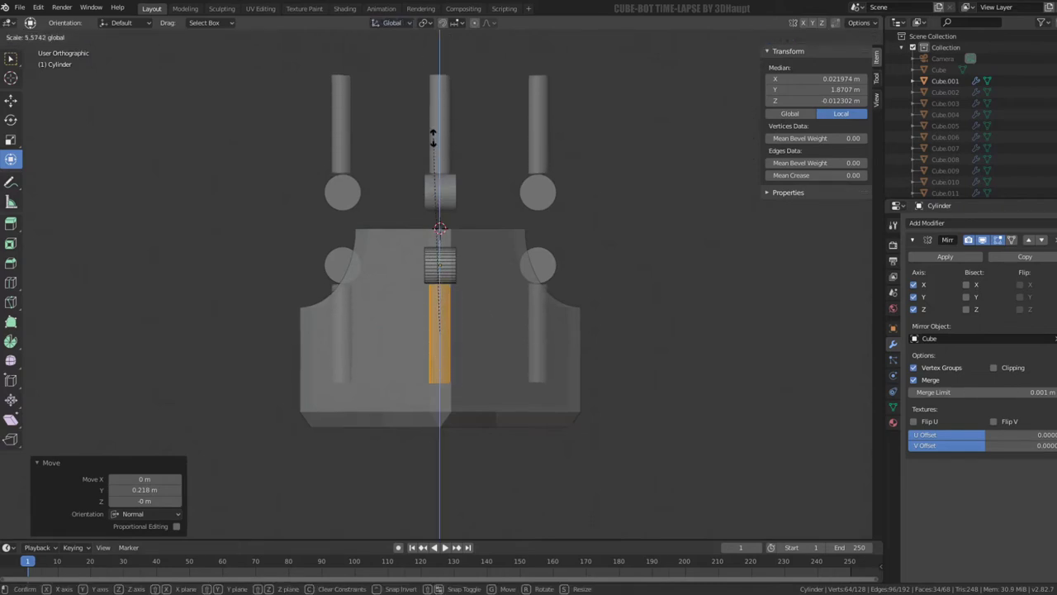
{"action": "left_click", "coordinate": [433, 139]}
{"action": "middle_click_drag", "start_coordinate": [433, 139], "coordinate": [552, 200]}
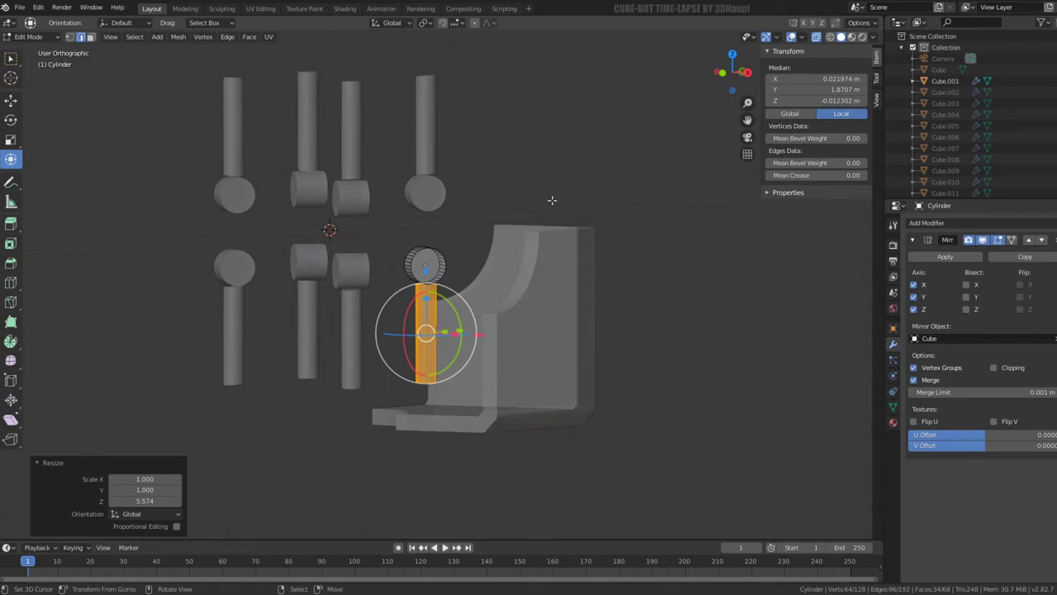
{"action": "scroll", "coordinate": [445, 241], "scroll_direction": "up", "scroll_amount": 3}
{"action": "scroll", "coordinate": [463, 243], "scroll_direction": "up", "scroll_amount": 2}
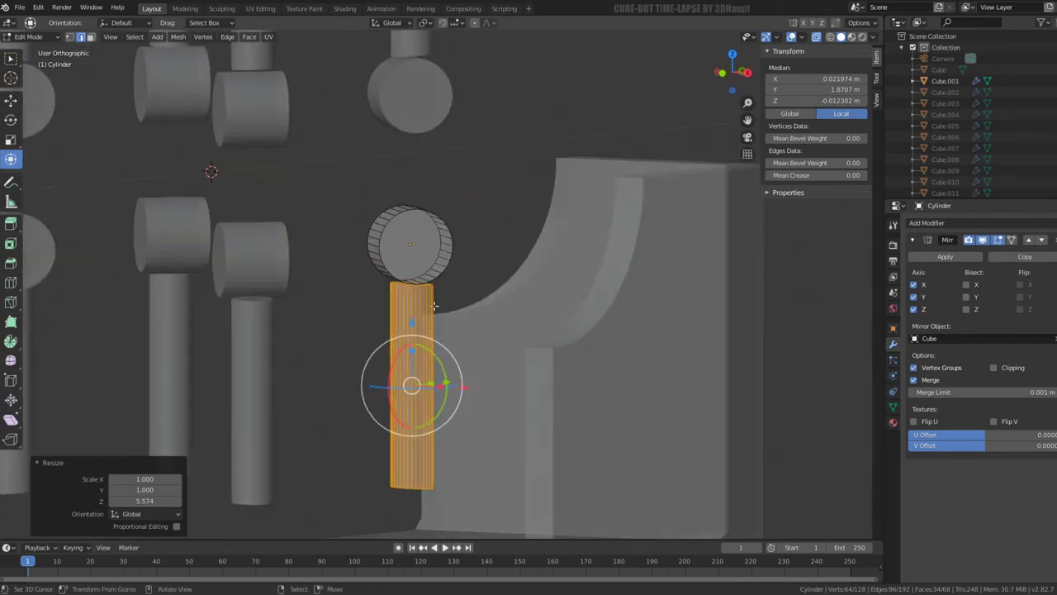
- Select the rod's whole top cap and view it from the side
{"action": "key", "text": "g"}
{"action": "key", "text": "z"}
{"action": "key", "text": "Escape"}
{"action": "left_click", "coordinate": [436, 250]}
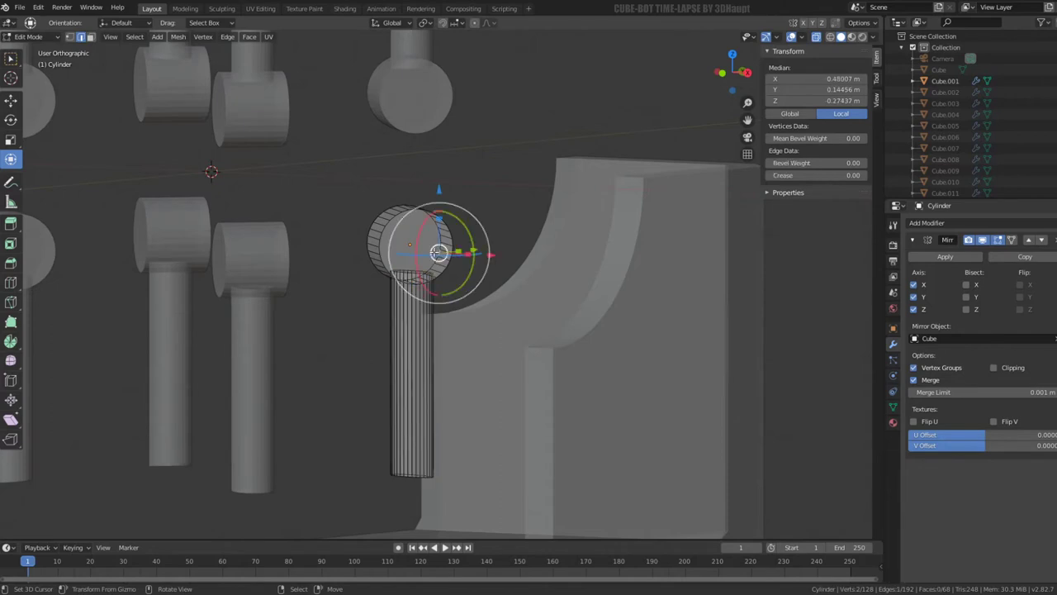
{"action": "key", "text": "ctrl+l"}
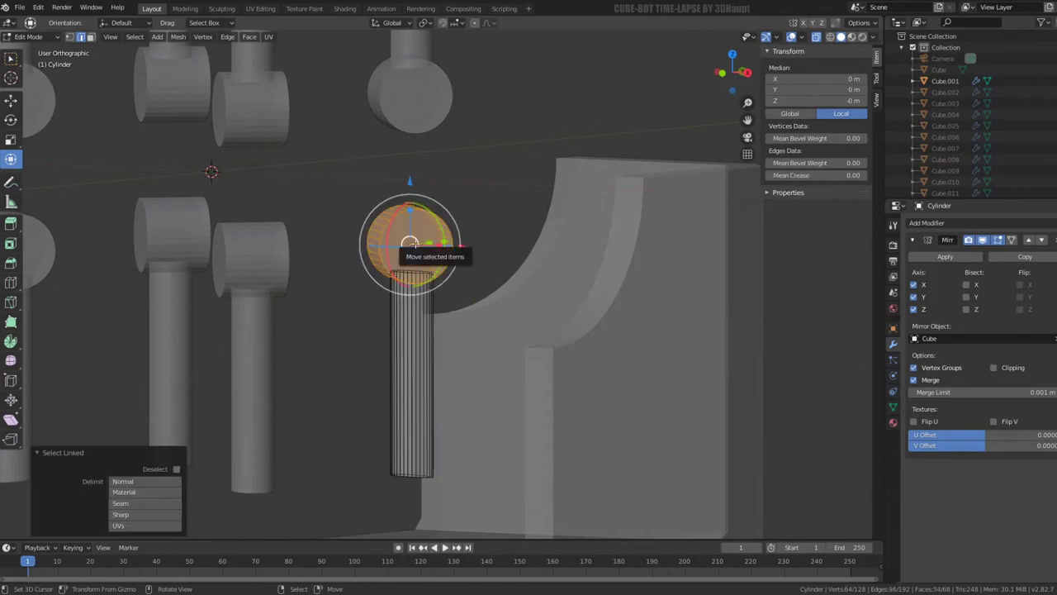
{"action": "key", "text": "KP_1"}
{"action": "scroll", "coordinate": [417, 244], "scroll_direction": "down", "scroll_amount": 2}
{"action": "key", "text": "KP_3"}
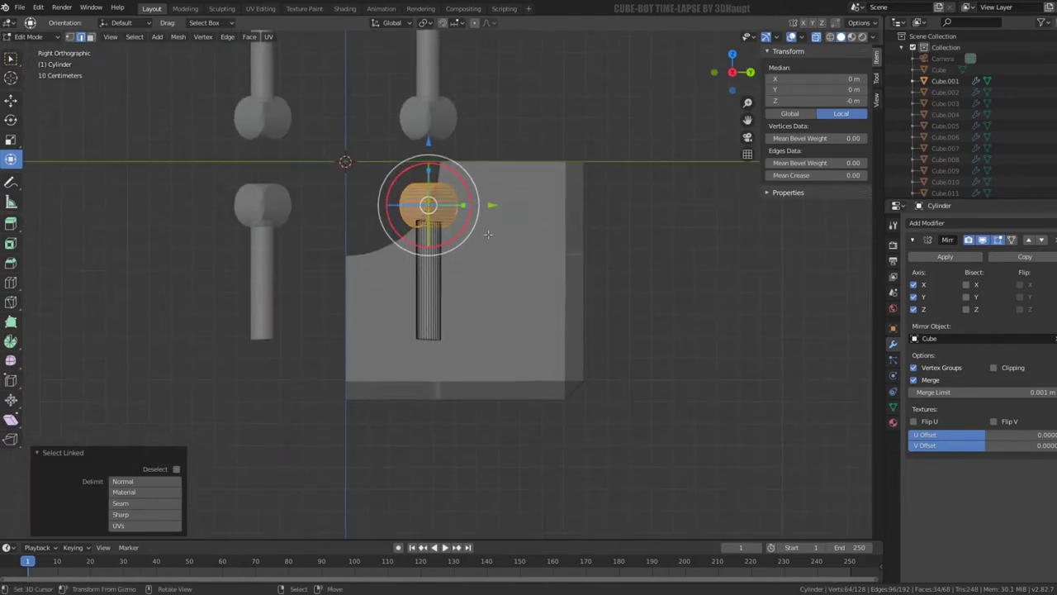
- Duplicate the top cap and move it 0.685 m down along Z to the rod's lower end
{"action": "key", "text": "g"}
{"action": "key", "text": "Escape"}
{"action": "key", "text": "shift+d"}
{"action": "key", "text": "z"}
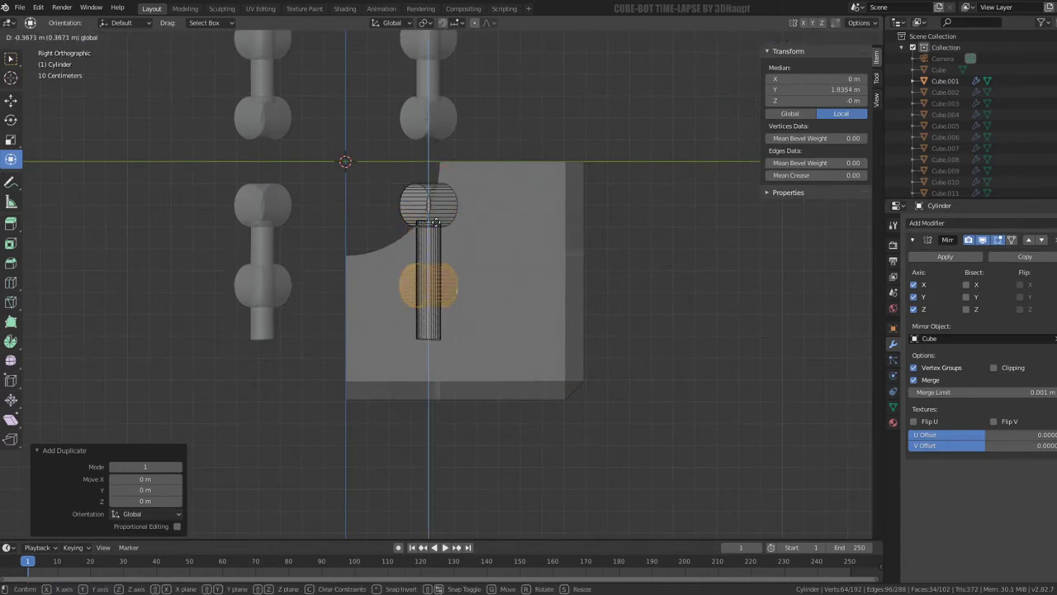
{"action": "left_click", "coordinate": [460, 285]}
{"action": "key", "text": "Tab"}
{"action": "middle_click_drag", "start_coordinate": [515, 253], "coordinate": [306, 252]}
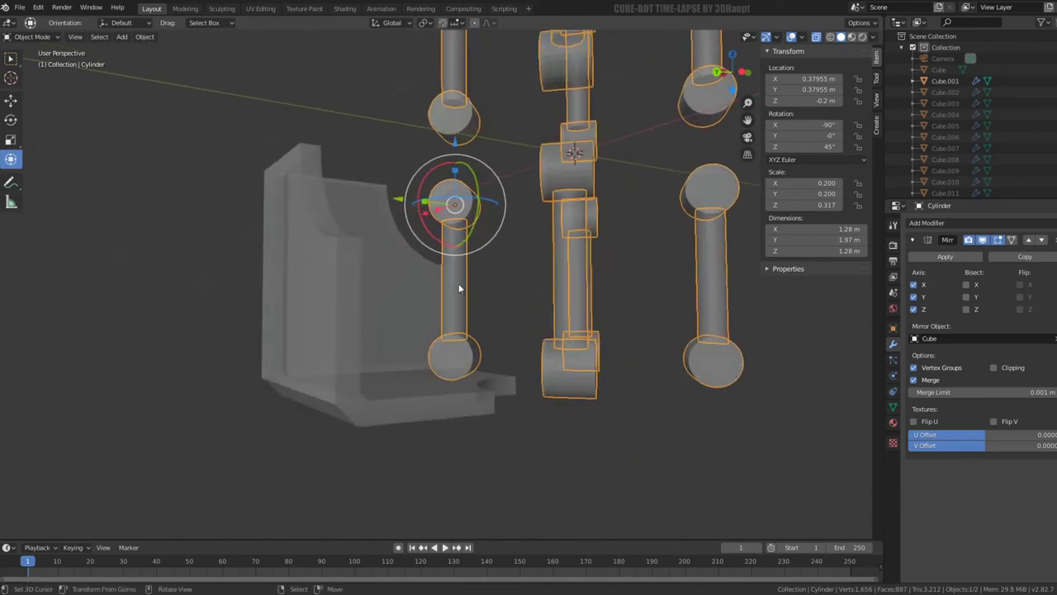
- Place a linked copy of the rod 2.1 m to the right, removing its Mirror modifier and rotation
{"action": "middle_click_drag", "start_coordinate": [460, 287], "coordinate": [486, 269]}
{"action": "key", "text": "KP_3"}
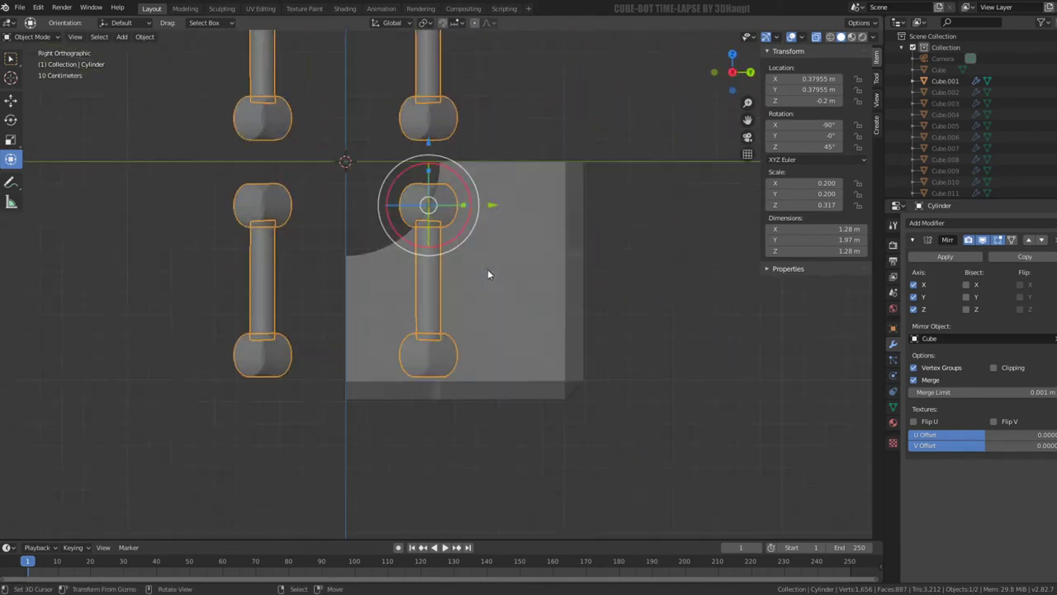
{"action": "scroll", "coordinate": [462, 263], "scroll_direction": "up", "scroll_amount": 2}
{"action": "mouse_move", "coordinate": [418, 250]}
{"action": "middle_mouse_down"}
{"action": "mouse_move", "coordinate": [471, 259]}
{"action": "mouse_move", "coordinate": [432, 170]}
{"action": "middle_mouse_up"}
{"action": "scroll", "coordinate": [432, 170], "scroll_direction": "down", "scroll_amount": 2}
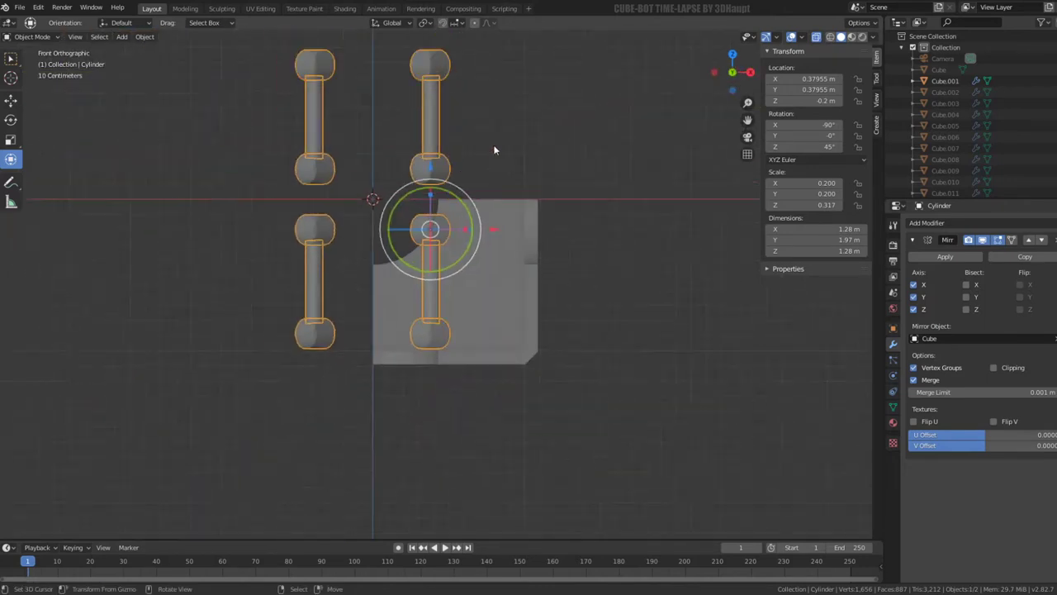
{"action": "middle_click_drag", "start_coordinate": [495, 149], "coordinate": [333, 265], "text": "shift"}
{"action": "key", "text": "alt+d"}
{"action": "left_click", "coordinate": [656, 248]}
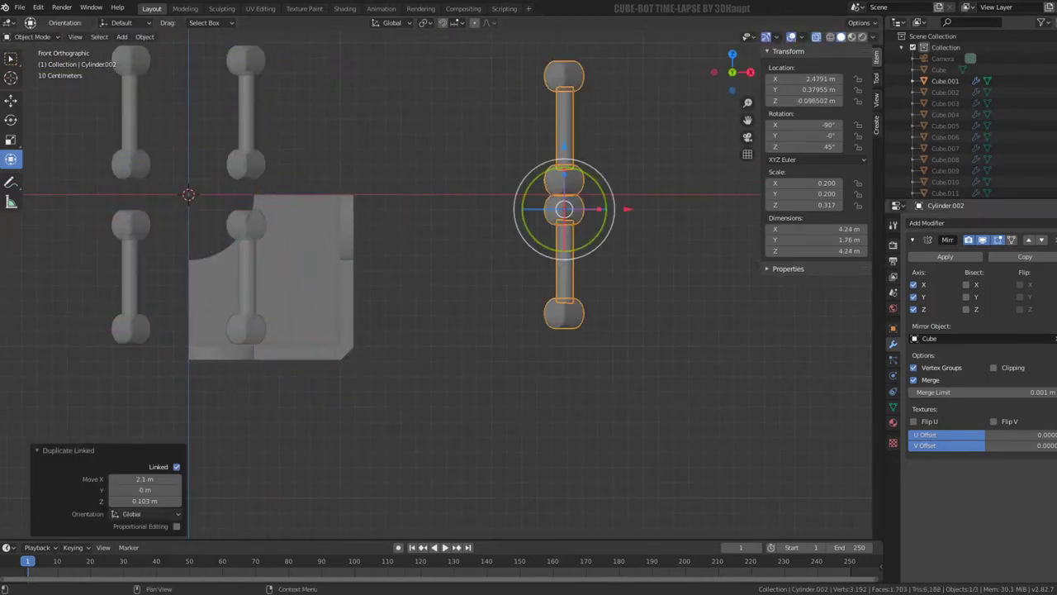
{"action": "left_click", "coordinate": [1051, 239]}
{"action": "middle_click_drag", "start_coordinate": [619, 241], "coordinate": [577, 232], "text": "shift"}
{"action": "key", "text": "alt+r"}
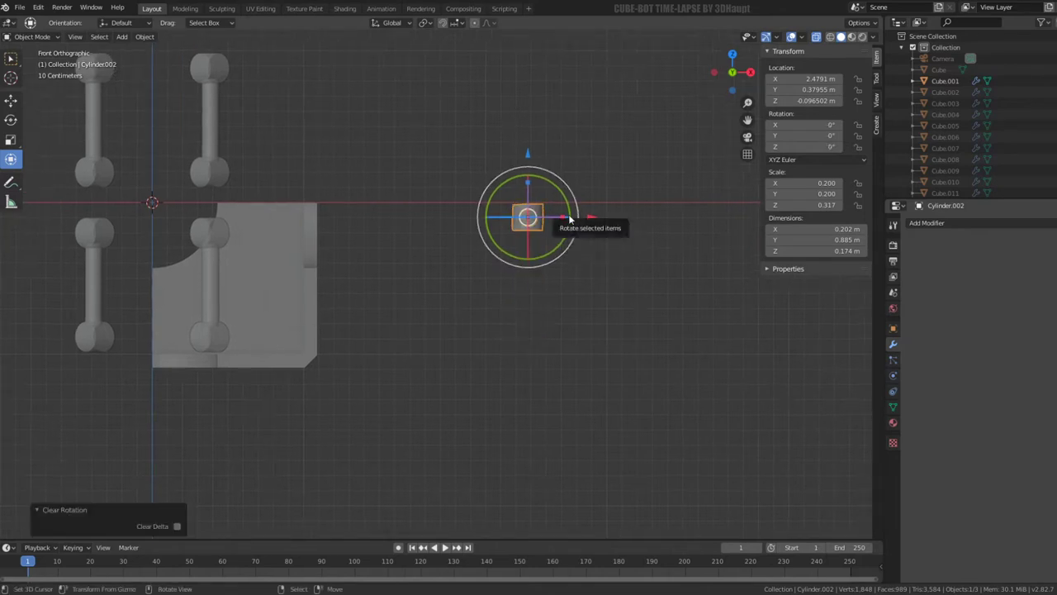
- Flatten the lower cap's inner face to zero along Y on the copied rod
{"action": "key", "text": "KP_7"}
{"action": "key", "text": "KP_Decimal"}
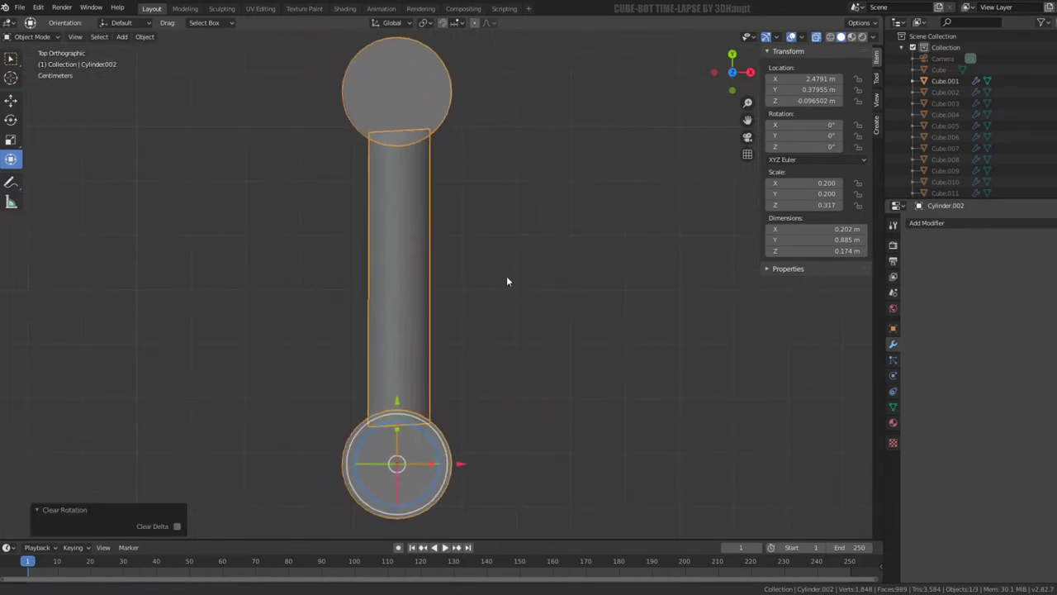
{"action": "key", "text": "Tab"}
{"action": "left_click", "coordinate": [414, 242]}
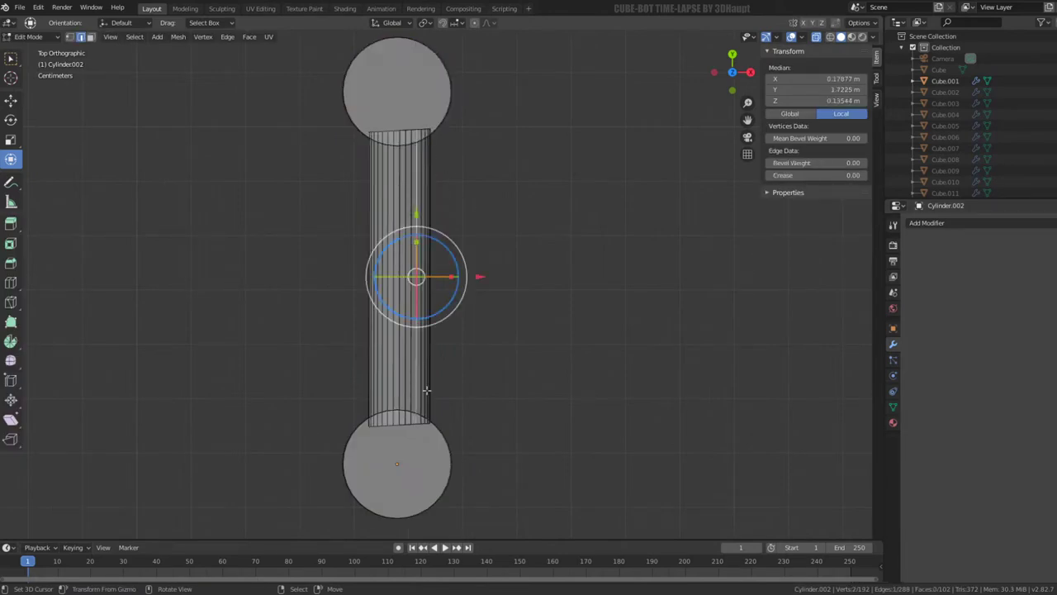
{"action": "left_click", "coordinate": [90, 38]}
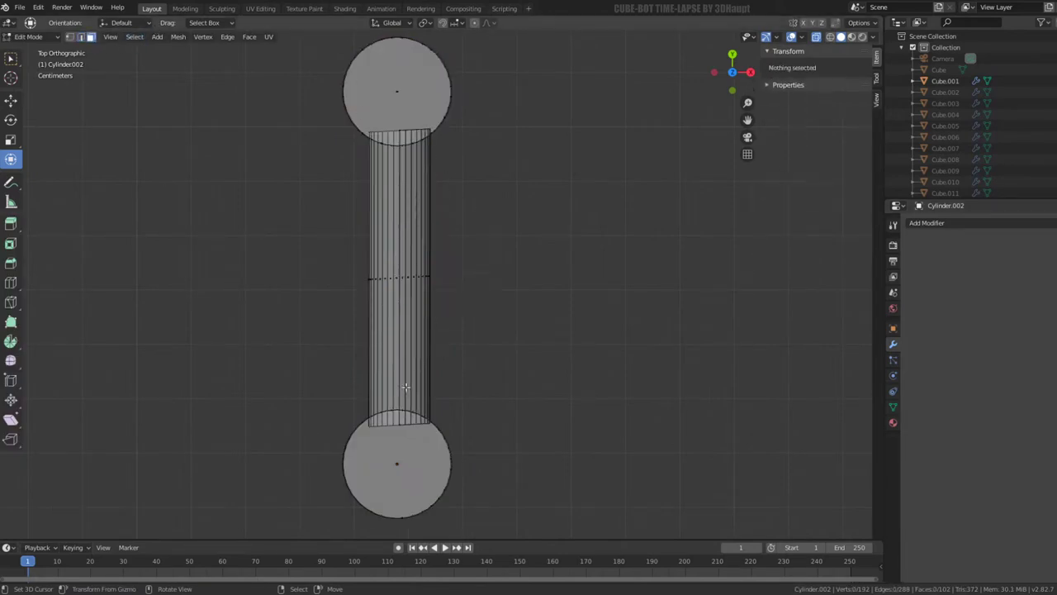
{"action": "mouse_move", "coordinate": [406, 387]}
{"action": "middle_mouse_down"}
{"action": "mouse_move", "coordinate": [405, 255]}
{"action": "mouse_move", "coordinate": [421, 267]}
{"action": "middle_mouse_up"}
{"action": "left_click", "coordinate": [405, 254]}
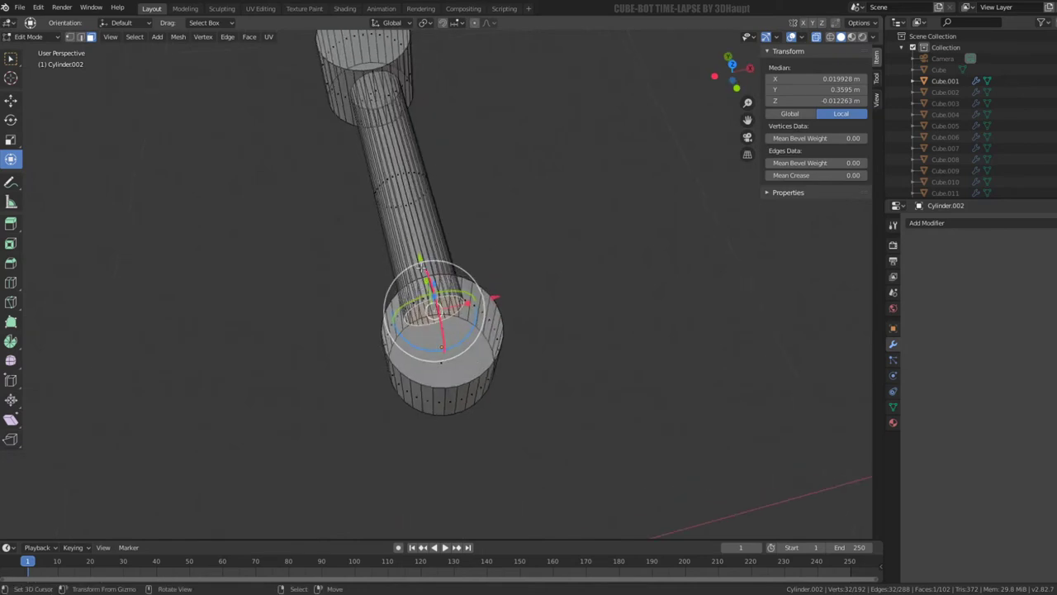
{"action": "key", "text": "KP_7"}
{"action": "key", "text": "s"}
{"action": "key", "text": "y"}
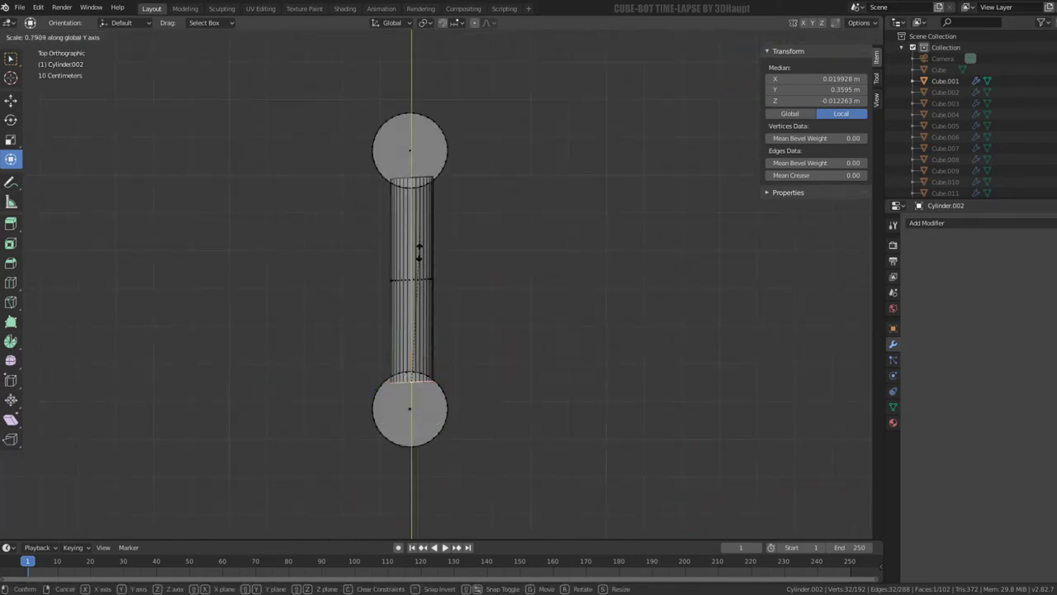
{"action": "key", "text": "Return"}
- Flatten the top cap's inner edge loop to zero along Y
{"action": "middle_click_drag", "start_coordinate": [418, 253], "coordinate": [412, 248]}
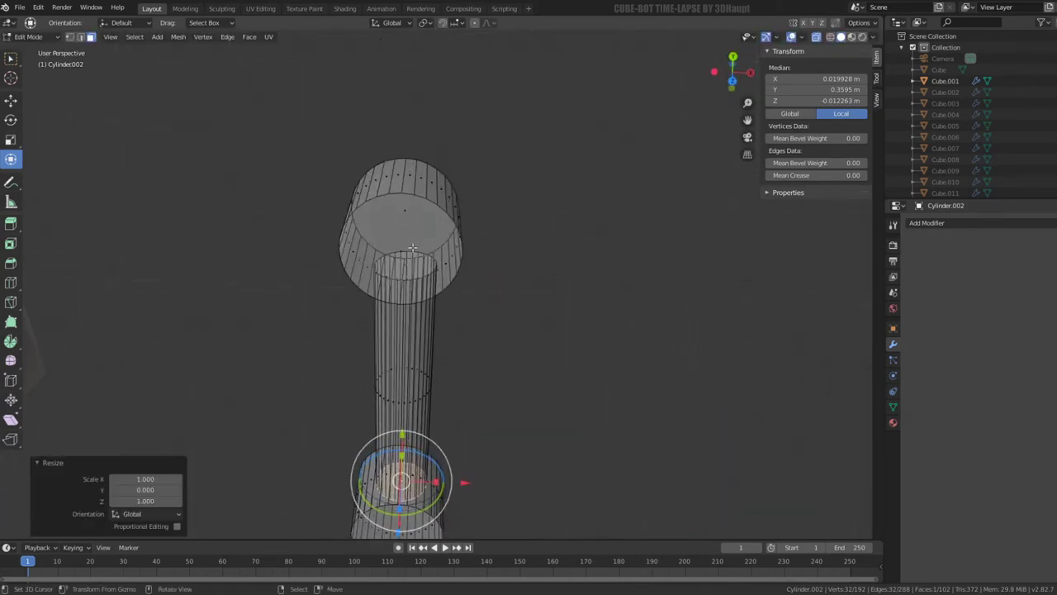
{"action": "left_click", "coordinate": [408, 265], "text": "alt"}
{"action": "key", "text": "KP_7"}
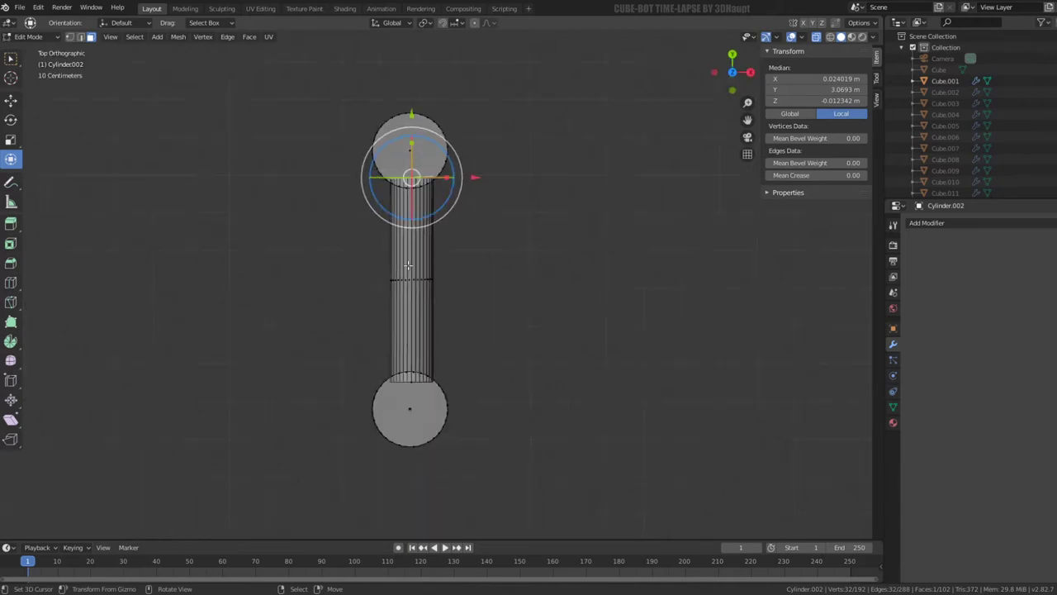
{"action": "key", "text": "s"}
{"action": "key", "text": "y"}
{"action": "key", "text": "Return"}
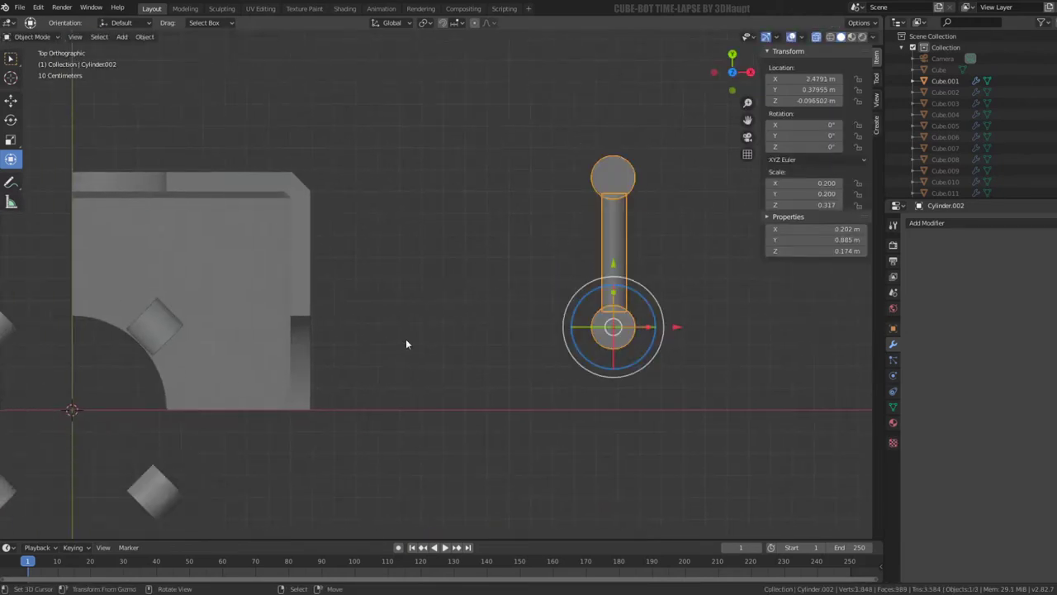
- Select the copied rod, rather than the bracket or original rod, and enter its Edit Mode
{"action": "middle_click_drag", "start_coordinate": [453, 231], "coordinate": [581, 223]}
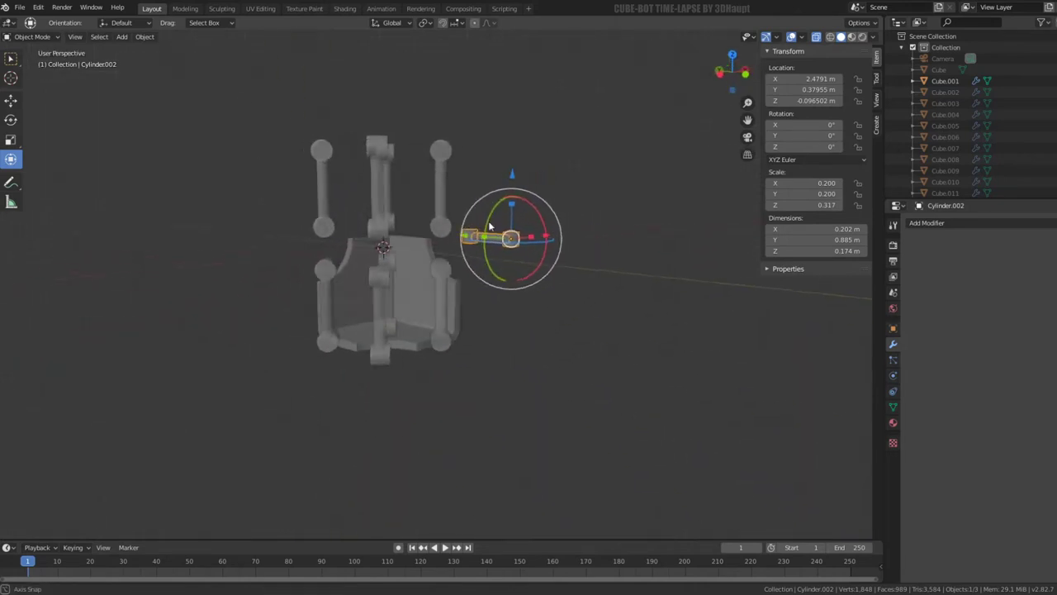
{"action": "scroll", "coordinate": [582, 223], "scroll_direction": "up", "scroll_amount": 3}
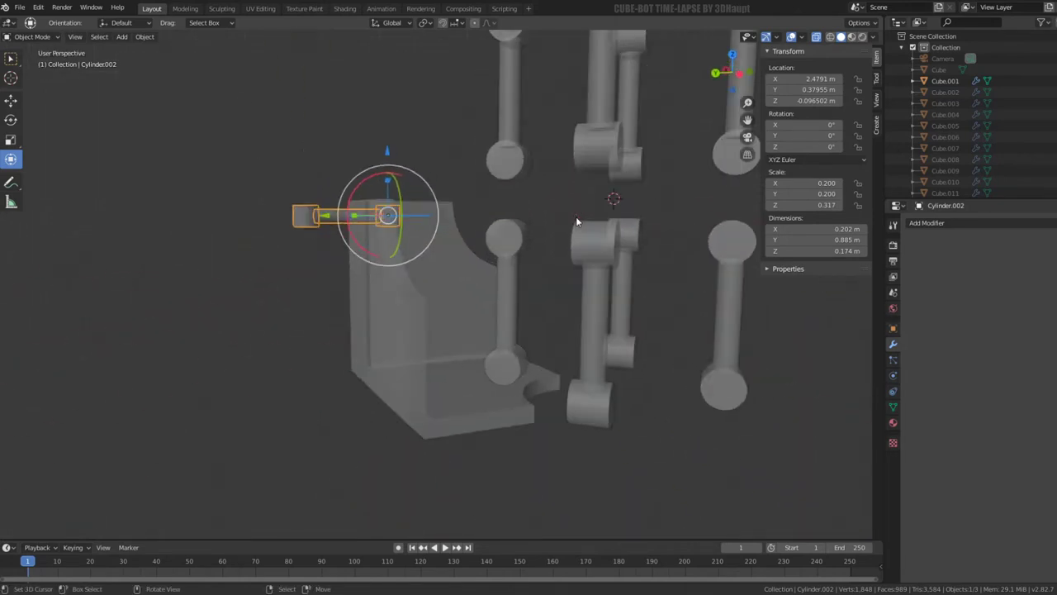
{"action": "scroll", "coordinate": [555, 355], "scroll_direction": "up", "scroll_amount": 3}
{"action": "left_click", "coordinate": [538, 385]}
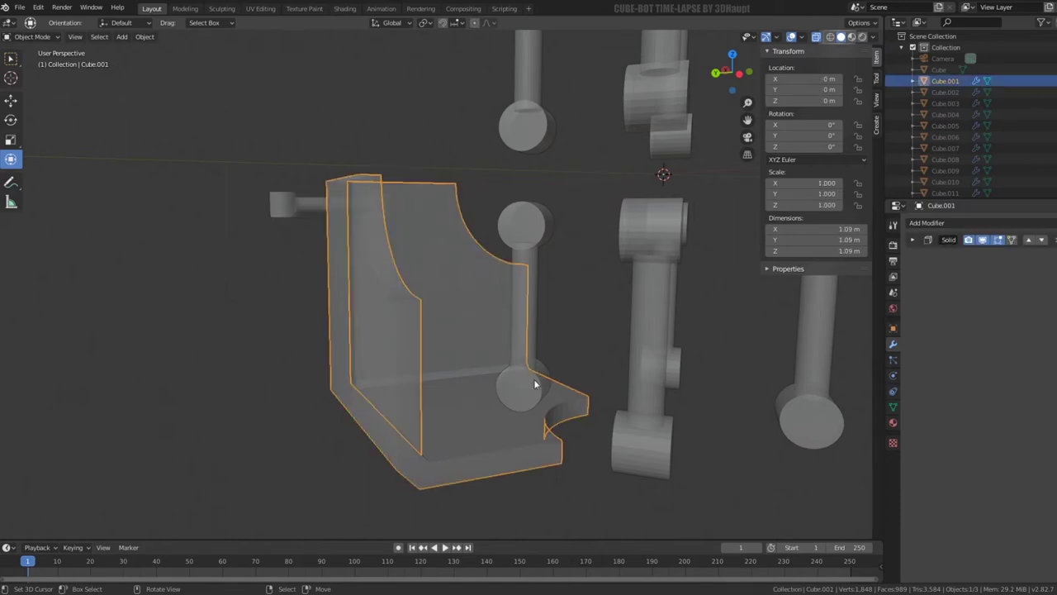
{"action": "left_click", "coordinate": [532, 287]}
{"action": "left_click", "coordinate": [300, 209]}
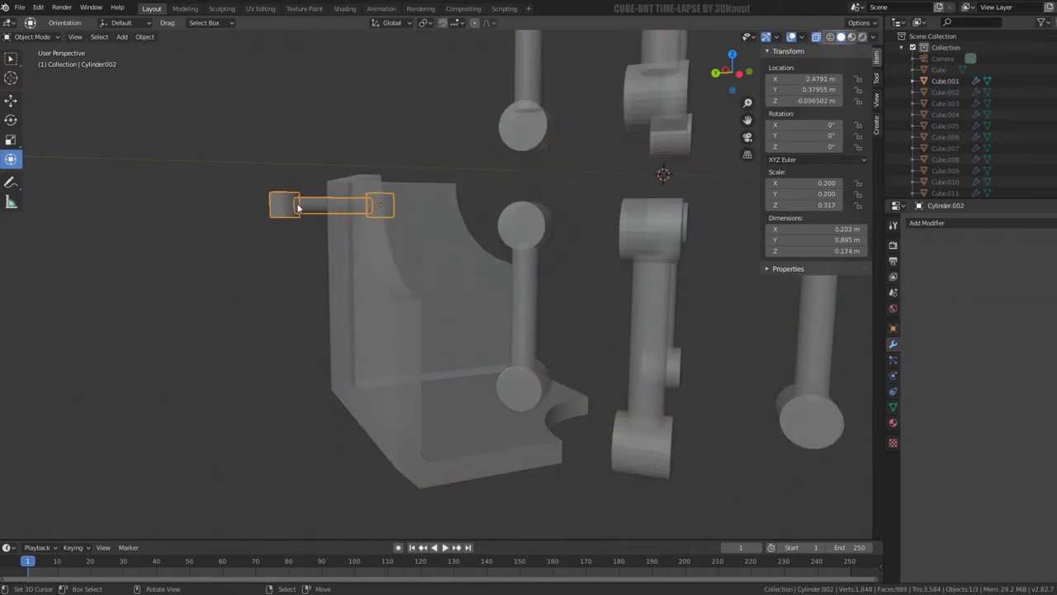
{"action": "key", "text": "Tab"}
{"action": "middle_click_drag", "start_coordinate": [300, 209], "coordinate": [337, 228]}
{"action": "key", "text": "Tab"}
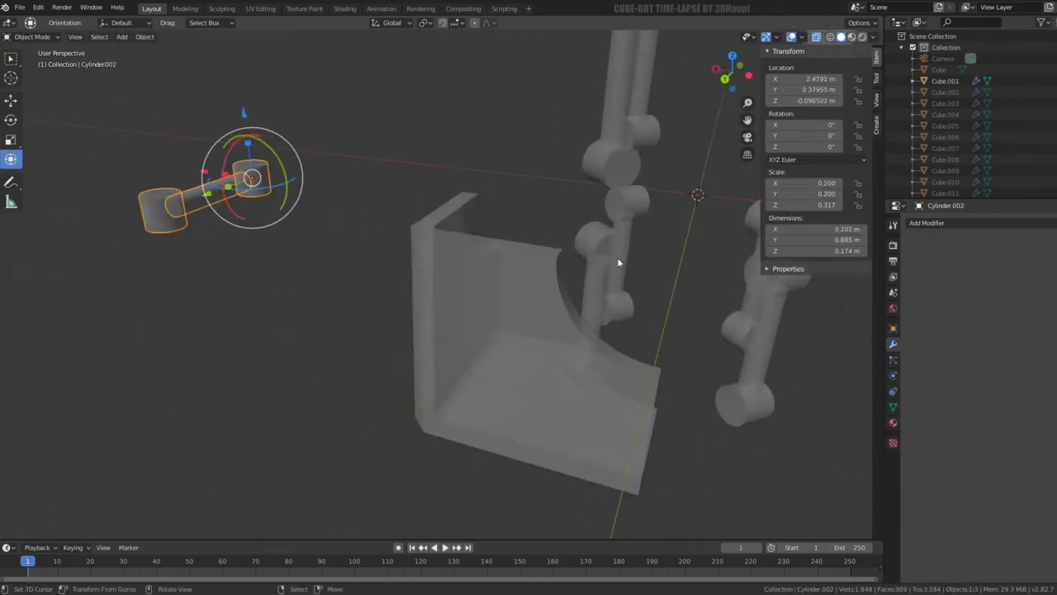
{"action": "left_click", "coordinate": [597, 238]}
{"action": "left_click", "coordinate": [986, 242]}
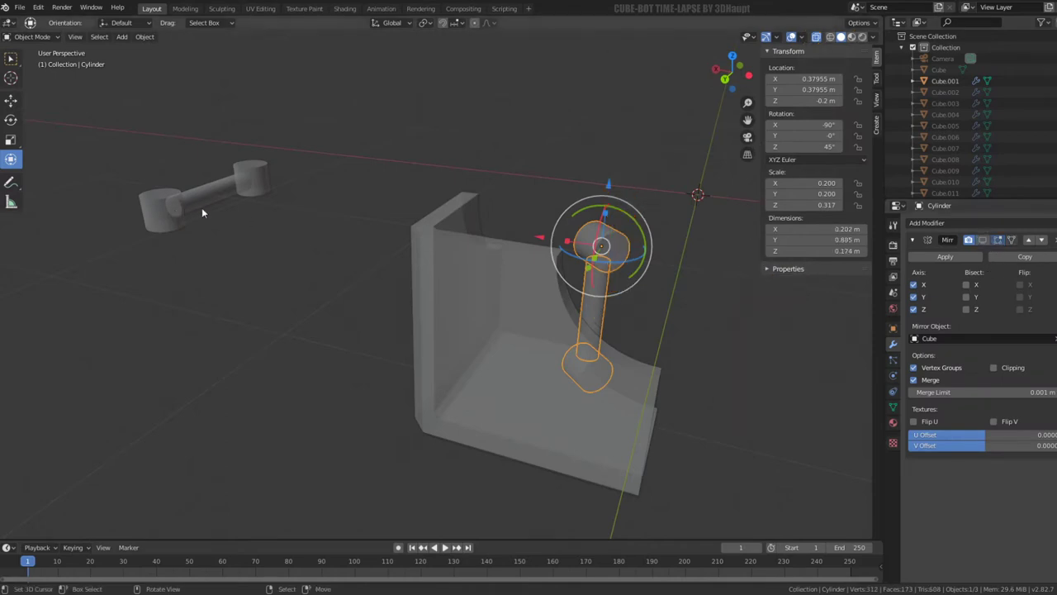
{"action": "left_click", "coordinate": [203, 212]}
{"action": "key", "text": "Tab"}
{"action": "middle_click_drag", "start_coordinate": [413, 320], "coordinate": [228, 245]}
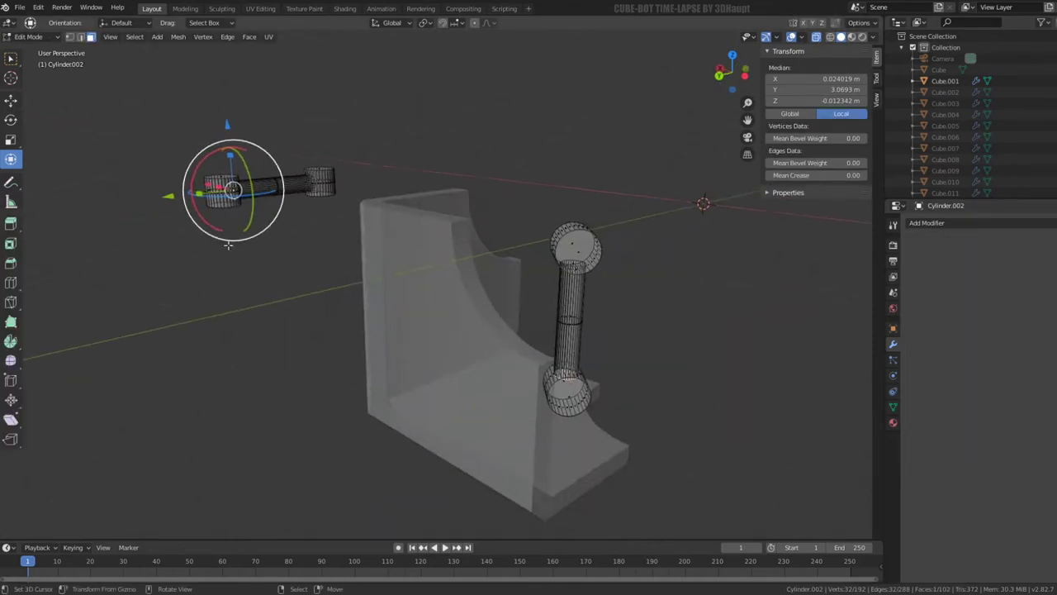
- Select the copied rod's entire left end cap
{"action": "left_click", "coordinate": [322, 176]}
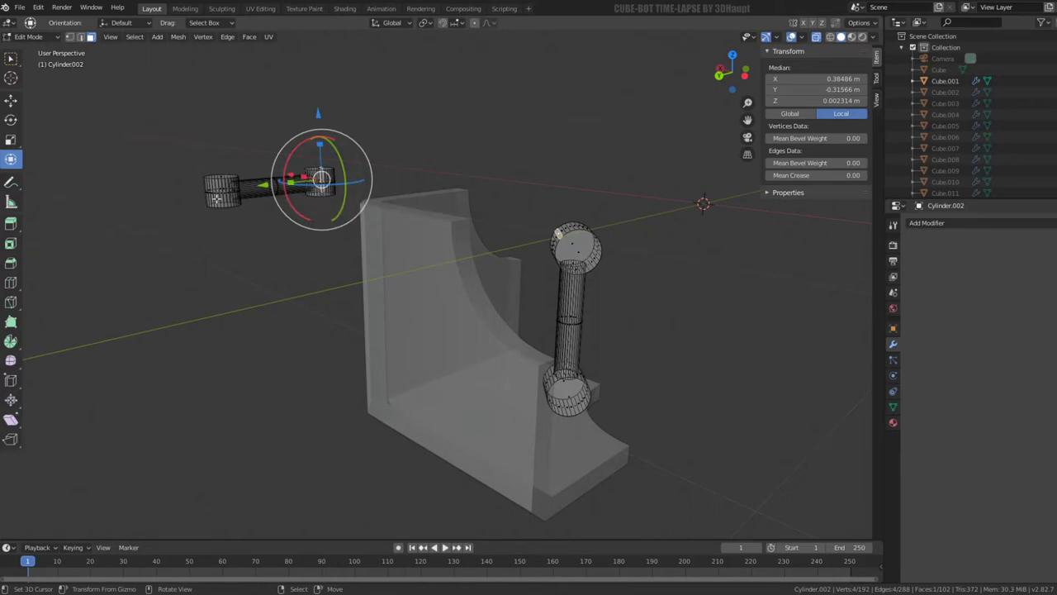
{"action": "left_click", "coordinate": [212, 192]}
{"action": "left_click", "coordinate": [318, 186], "text": "shift"}
{"action": "left_click", "coordinate": [272, 189], "text": "alt"}
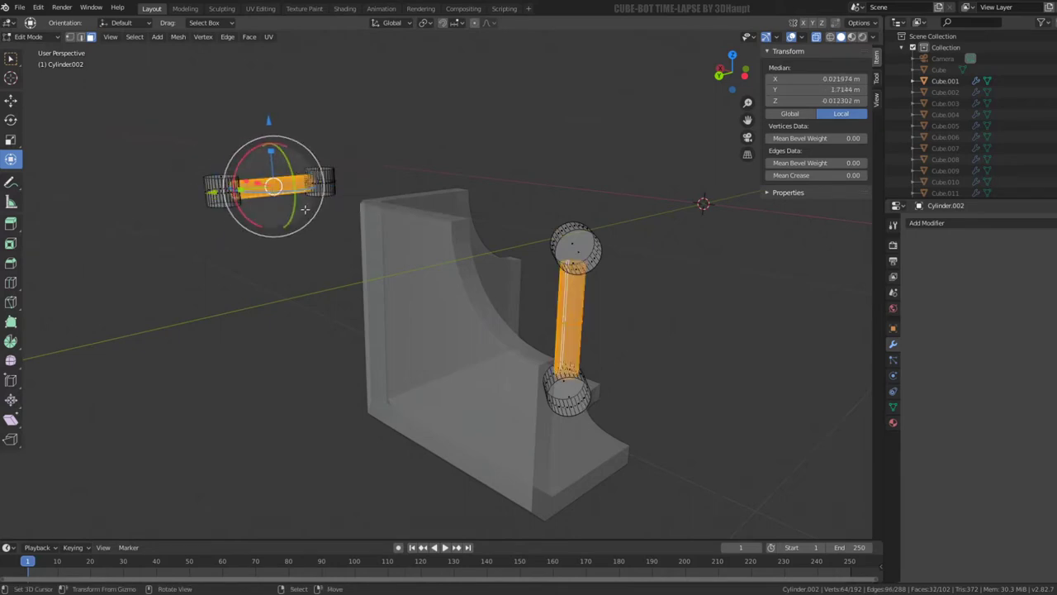
{"action": "left_click", "coordinate": [220, 185]}
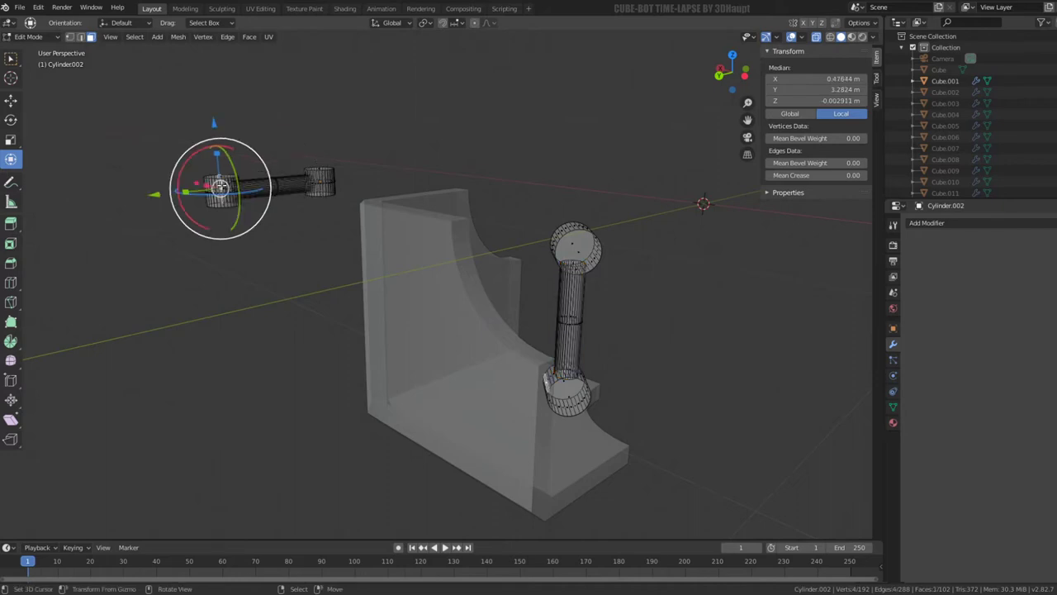
{"action": "key", "text": "ctrl+l"}
- Snap the 3D cursor to the cap, make it the pivot point, and select the shaft
{"action": "key", "text": "shift+s"}
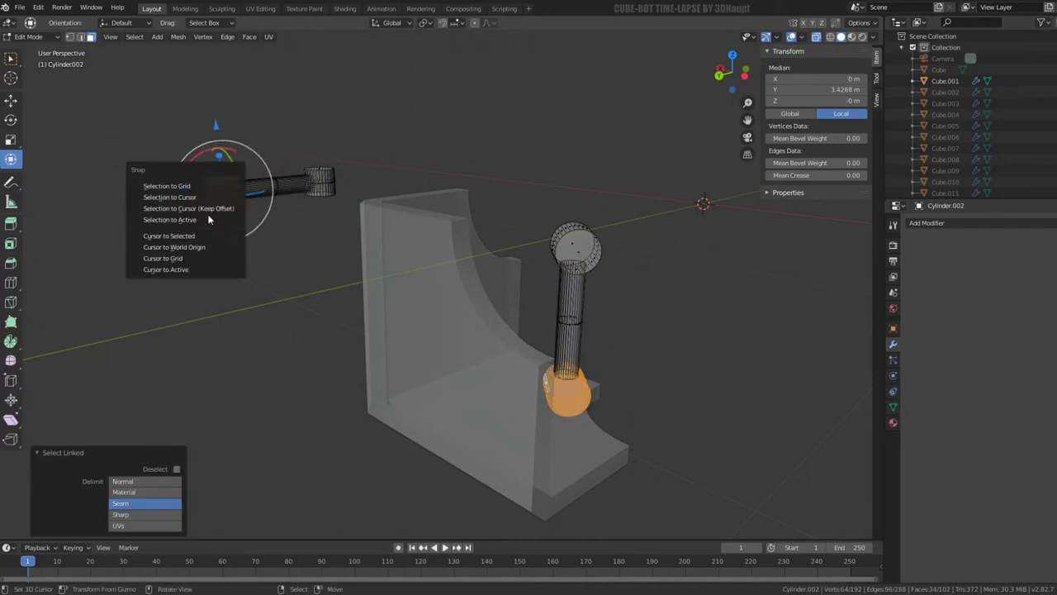
{"action": "left_click", "coordinate": [198, 237]}
{"action": "left_click", "coordinate": [423, 24]}
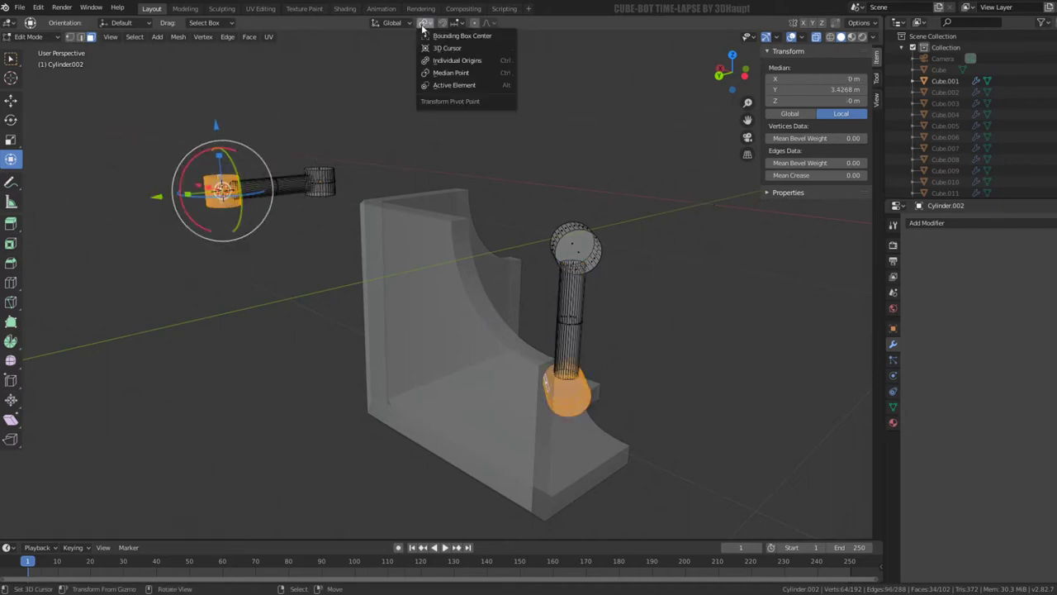
{"action": "left_click", "coordinate": [445, 49]}
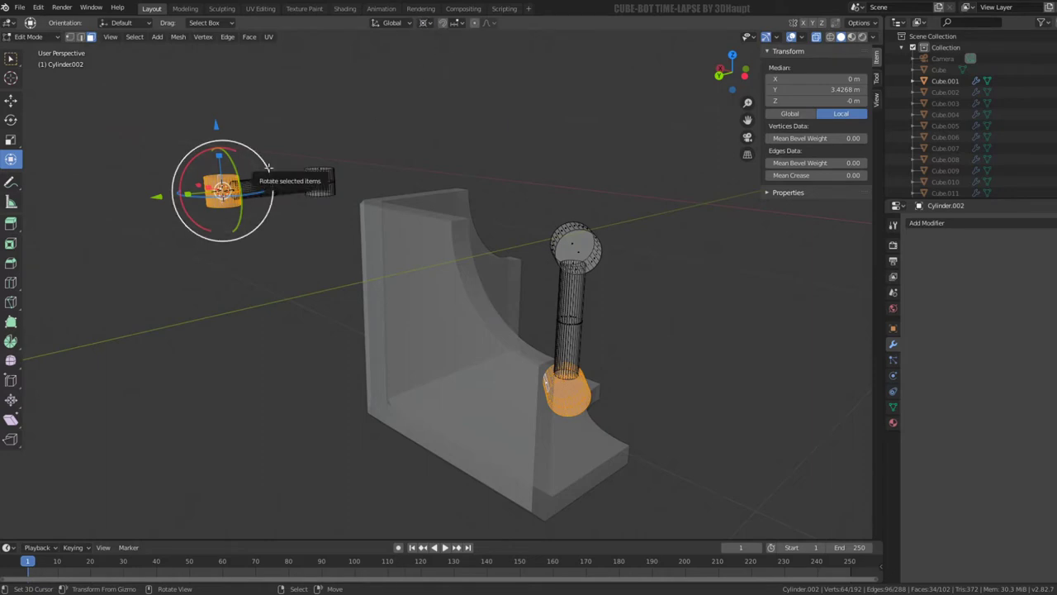
{"action": "key", "text": "ctrl+l"}
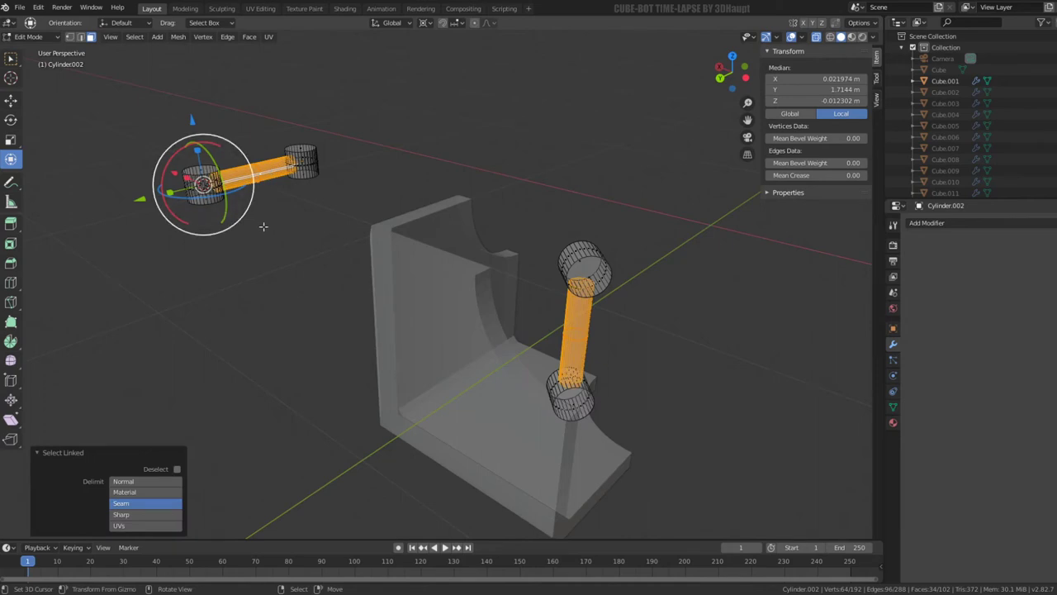
- Duplicate the shaft in place and swing the copy around the end cap
{"action": "key", "text": "shift+d"}
{"action": "right_click", "coordinate": [266, 207]}
{"action": "mouse_move", "coordinate": [244, 189]}
{"action": "left_mouse_down"}
{"action": "mouse_move", "coordinate": [234, 163]}
{"action": "mouse_move", "coordinate": [248, 157]}
{"action": "mouse_move", "coordinate": [236, 156]}
{"action": "left_mouse_up"}
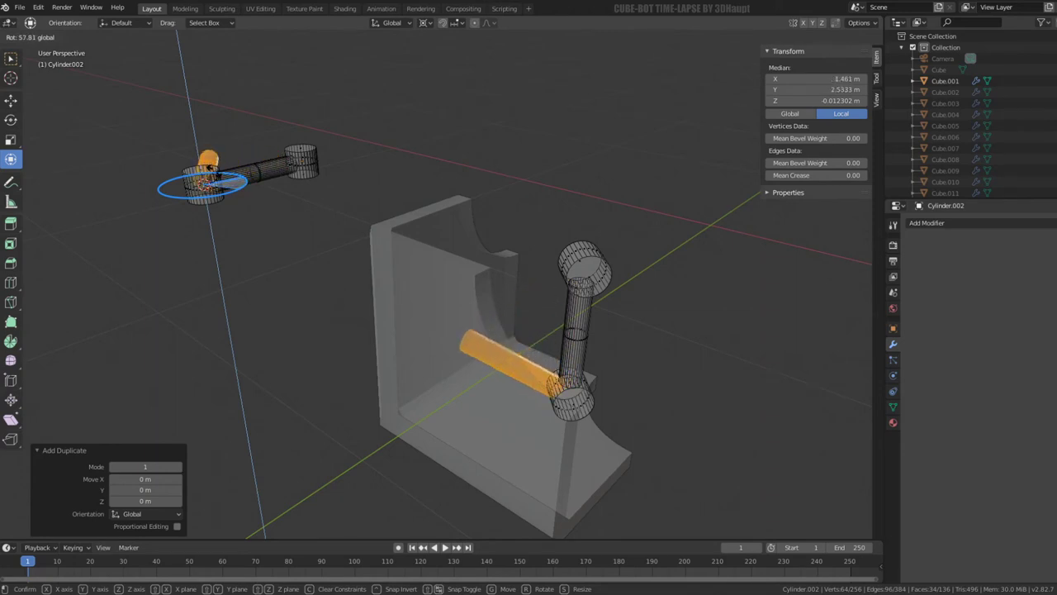
{"action": "mouse_move", "coordinate": [235, 156]}
{"action": "left_mouse_down"}
{"action": "mouse_move", "coordinate": [252, 161]}
{"action": "mouse_move", "coordinate": [234, 161]}
{"action": "left_mouse_up"}
{"action": "left_click", "coordinate": [236, 159]}
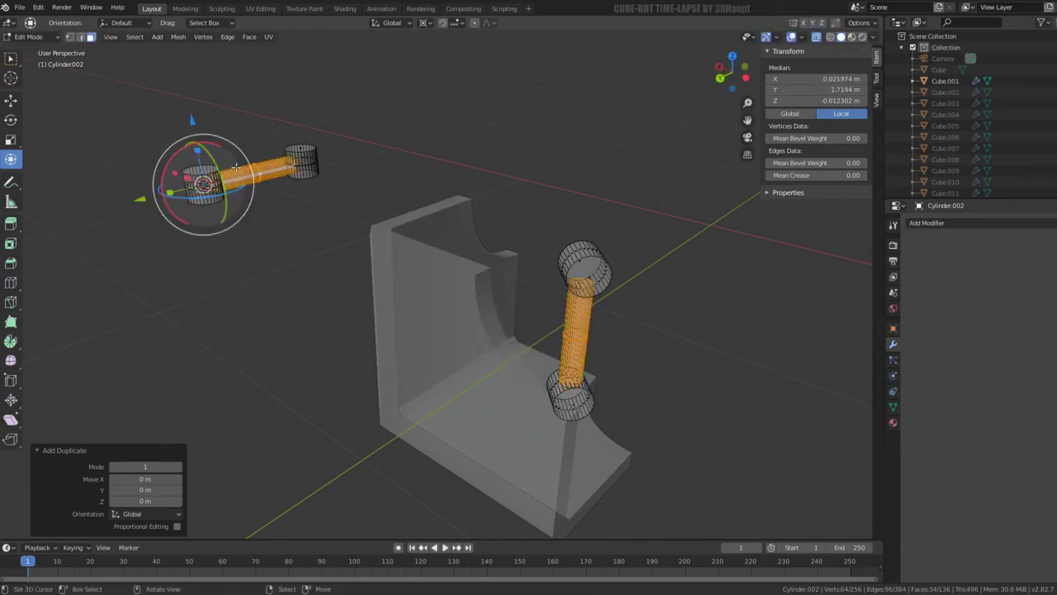
{"action": "mouse_move", "coordinate": [265, 185]}
{"action": "middle_mouse_down"}
{"action": "mouse_move", "coordinate": [383, 229]}
{"action": "mouse_move", "coordinate": [372, 295]}
{"action": "middle_mouse_up"}
- Rotate the duplicated rod 40° around the Z axis
{"action": "key", "text": "r"}
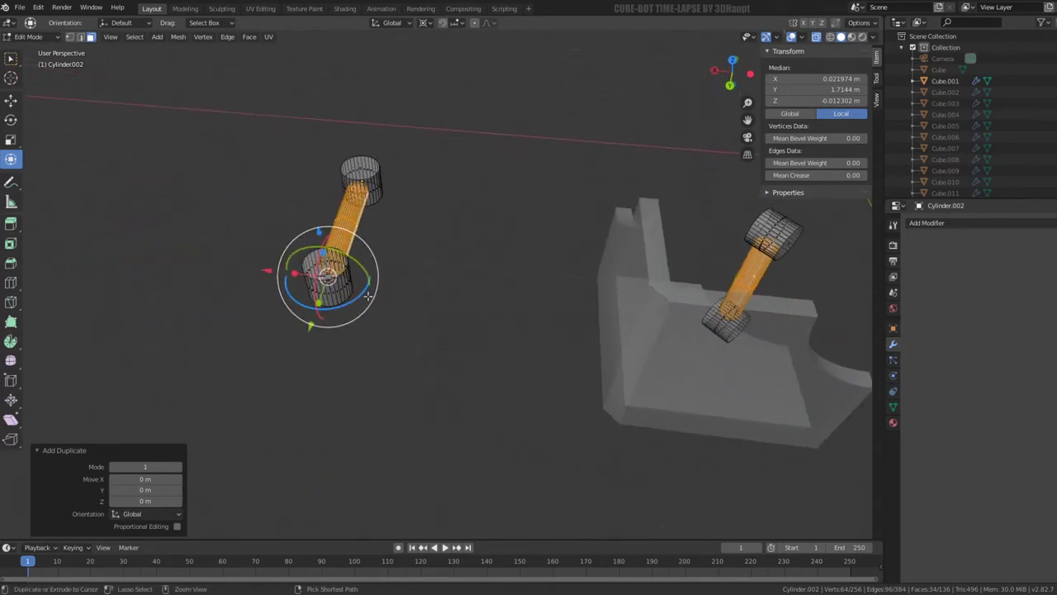
{"action": "key", "text": "z"}
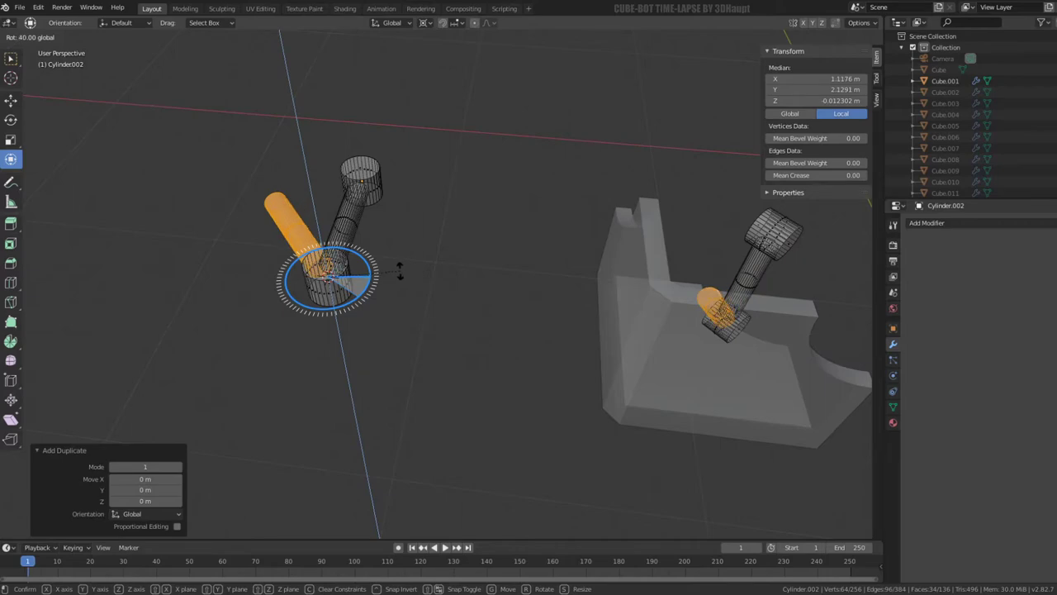
{"action": "left_click", "coordinate": [397, 267]}
{"action": "mouse_move", "coordinate": [491, 272]}
{"action": "middle_mouse_down"}
{"action": "mouse_move", "coordinate": [399, 203]}
{"action": "mouse_move", "coordinate": [428, 267]}
{"action": "middle_mouse_up"}
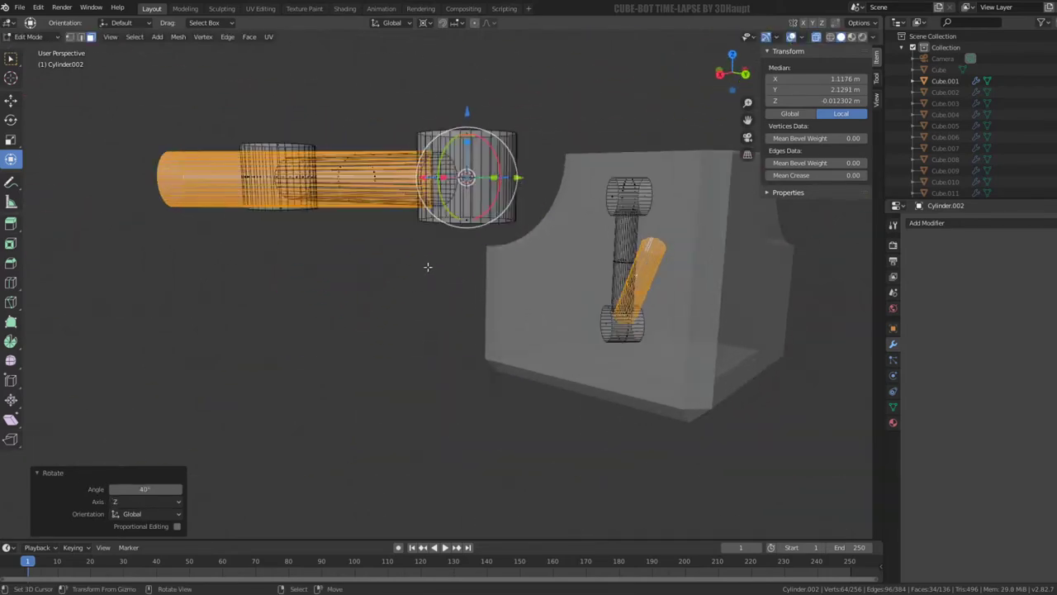
{"action": "mouse_move", "coordinate": [542, 203]}
{"action": "middle_mouse_down"}
{"action": "mouse_move", "coordinate": [525, 176]}
{"action": "mouse_move", "coordinate": [565, 159]}
{"action": "middle_mouse_up"}
- Frame the rod in front orthographic view and begin thinning it with Shrink/Fatten
{"action": "key", "text": "KP_1"}
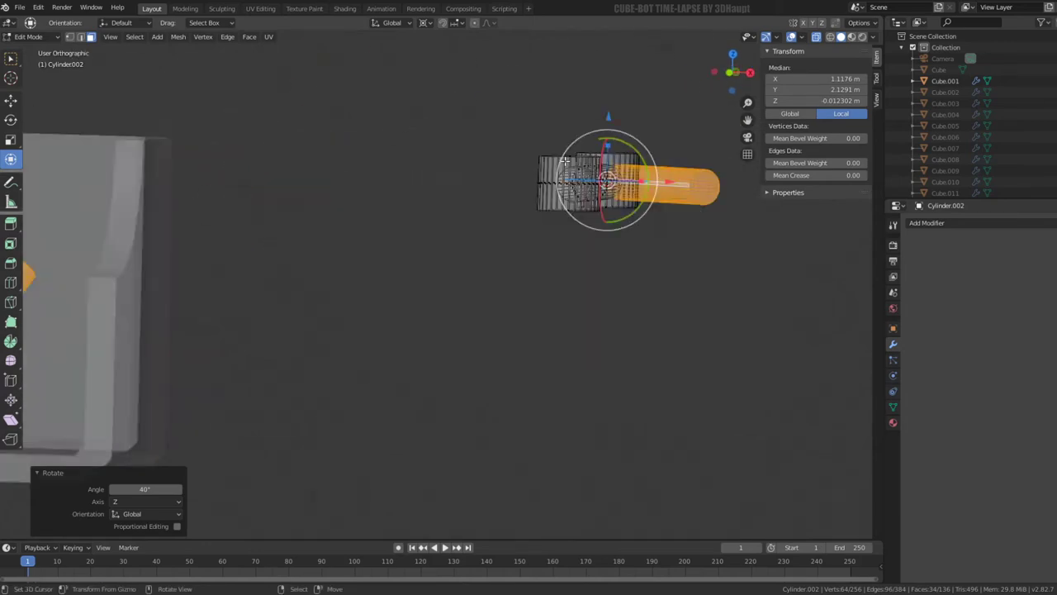
{"action": "middle_click_drag", "start_coordinate": [564, 162], "coordinate": [351, 292], "text": "shift"}
{"action": "scroll", "coordinate": [550, 424], "scroll_direction": "up", "scroll_amount": 2}
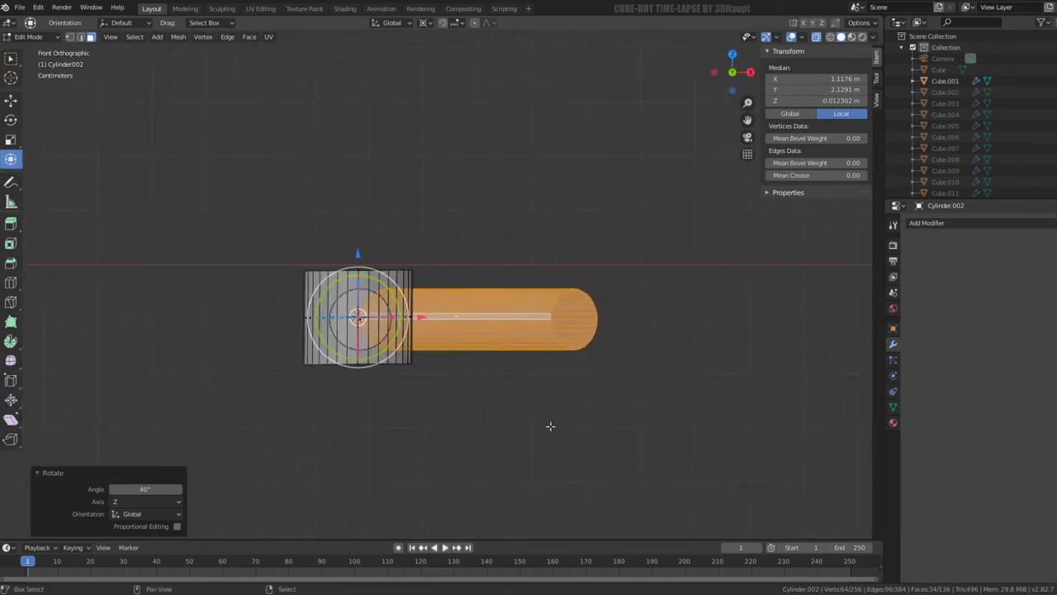
{"action": "right_click", "coordinate": [504, 405]}
{"action": "key", "text": "alt+s"}
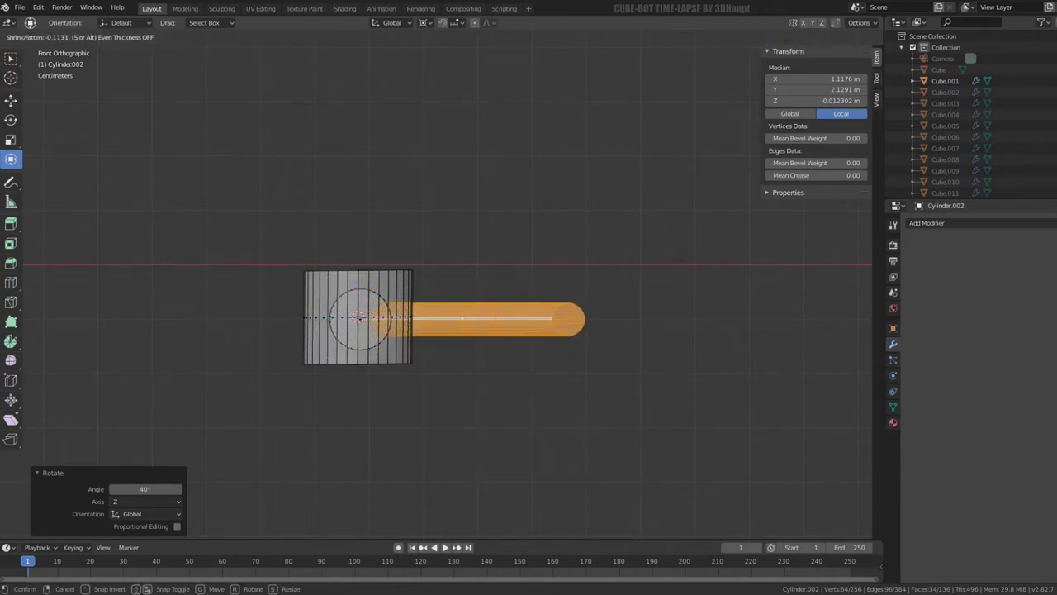
- Thin the rod by 0.113 m and place a copy 0.09 m above it
{"action": "left_click", "coordinate": [117, 242]}
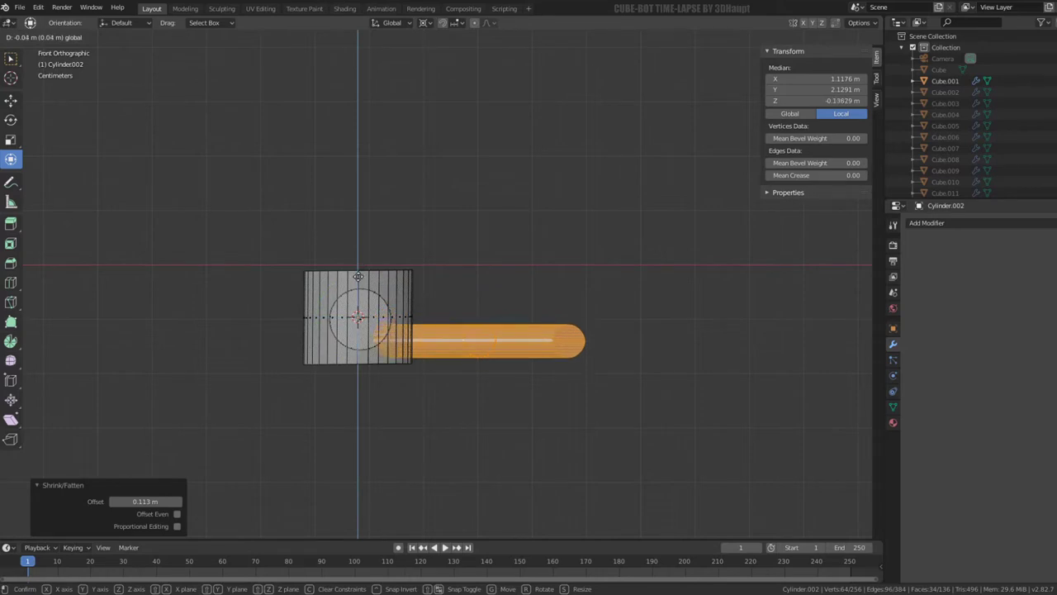
{"action": "right_click", "coordinate": [358, 276]}
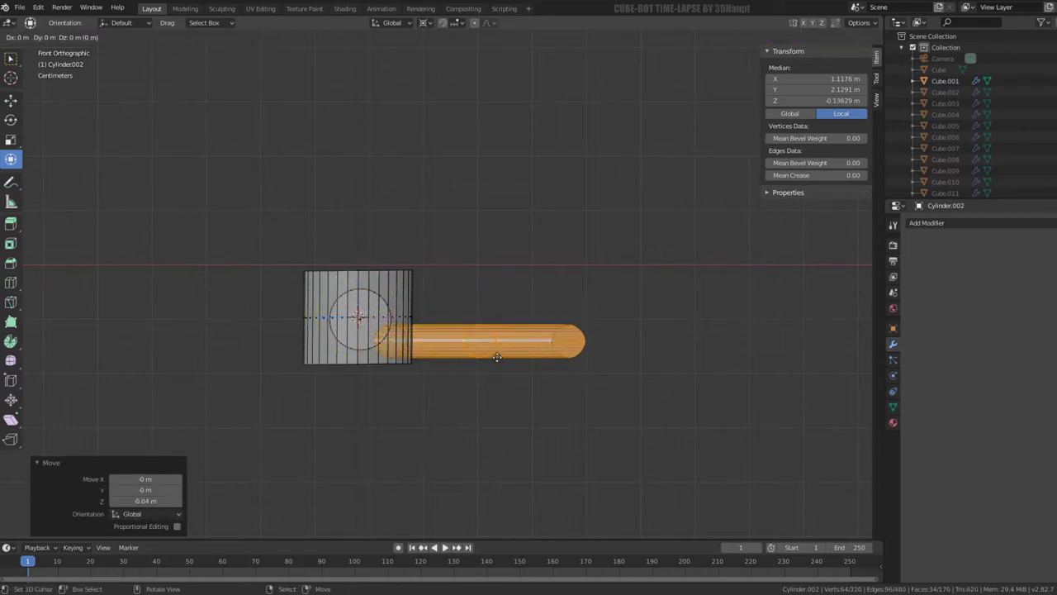
{"action": "key", "text": "g"}
{"action": "key", "text": "z"}
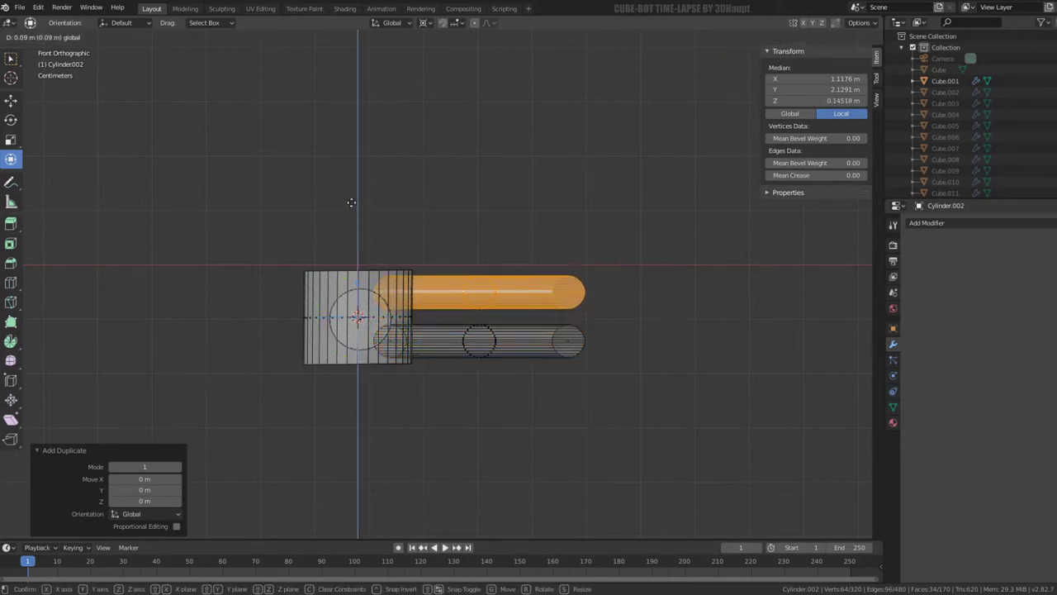
{"action": "left_click", "coordinate": [353, 206]}
{"action": "scroll", "coordinate": [372, 236], "scroll_direction": "down", "scroll_amount": 3}
- Select one whole joint cylinder in Edit Mode and view it from the top
{"action": "key", "text": "Tab"}
{"action": "mouse_move", "coordinate": [365, 237]}
{"action": "middle_mouse_down"}
{"action": "mouse_move", "coordinate": [507, 300]}
{"action": "mouse_move", "coordinate": [665, 300]}
{"action": "mouse_move", "coordinate": [510, 294]}
{"action": "mouse_move", "coordinate": [552, 231]}
{"action": "mouse_move", "coordinate": [450, 169]}
{"action": "middle_mouse_up"}
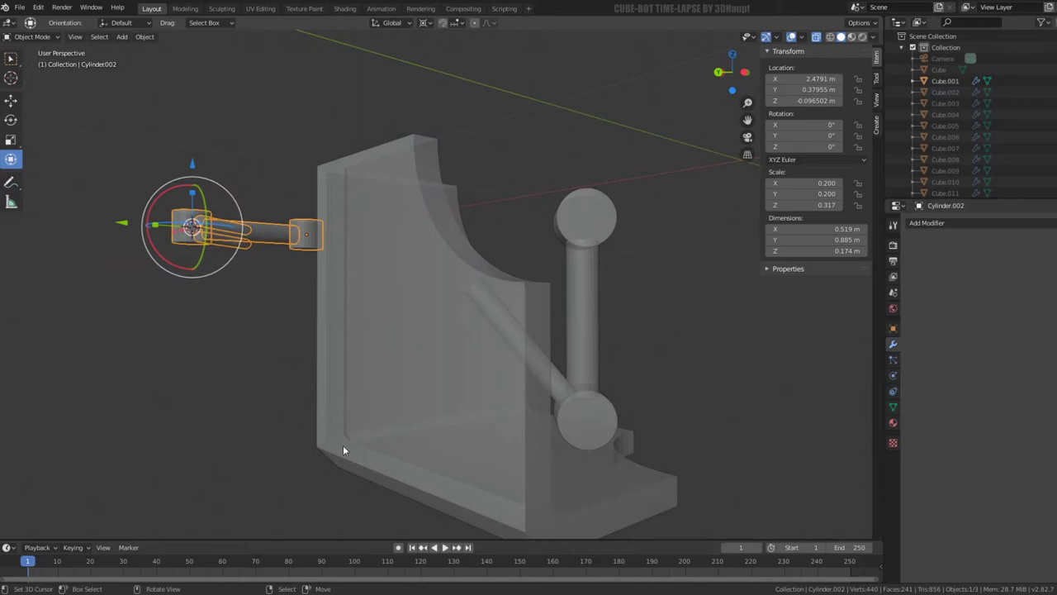
{"action": "mouse_move", "coordinate": [343, 450]}
{"action": "middle_mouse_down"}
{"action": "mouse_move", "coordinate": [470, 307]}
{"action": "mouse_move", "coordinate": [537, 293]}
{"action": "mouse_move", "coordinate": [479, 318]}
{"action": "mouse_move", "coordinate": [326, 288]}
{"action": "mouse_move", "coordinate": [425, 290]}
{"action": "mouse_move", "coordinate": [511, 397]}
{"action": "middle_mouse_up"}
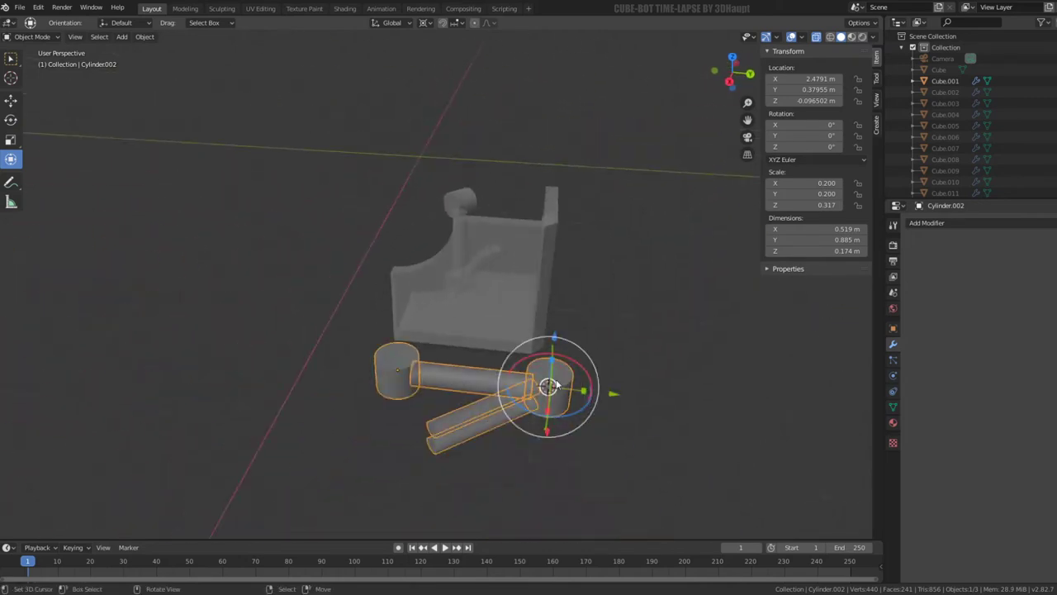
{"action": "key", "text": "Tab"}
{"action": "key", "text": "alt+a"}
{"action": "key", "text": "l"}
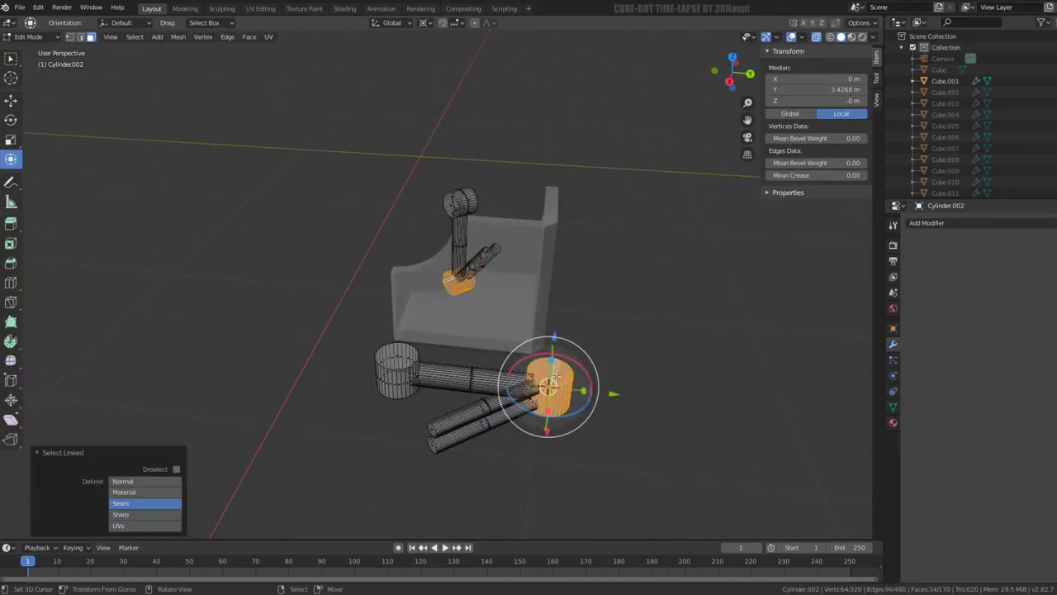
{"action": "key", "text": "KP_7"}
{"action": "middle_click_drag", "start_coordinate": [554, 378], "coordinate": [485, 390], "text": "shift"}
{"action": "scroll", "coordinate": [569, 202], "scroll_direction": "up", "scroll_amount": 1}
{"action": "scroll", "coordinate": [570, 203], "scroll_direction": "up", "scroll_amount": 3}
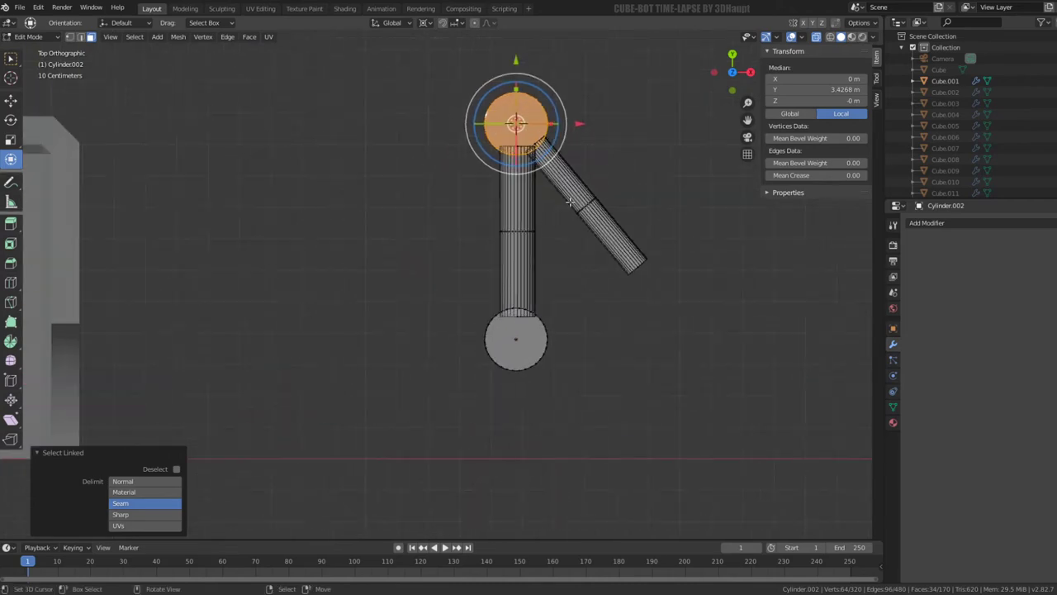
- Move the joint cylinder onto the angled arm's end and adjust its height
{"action": "key", "text": "g"}
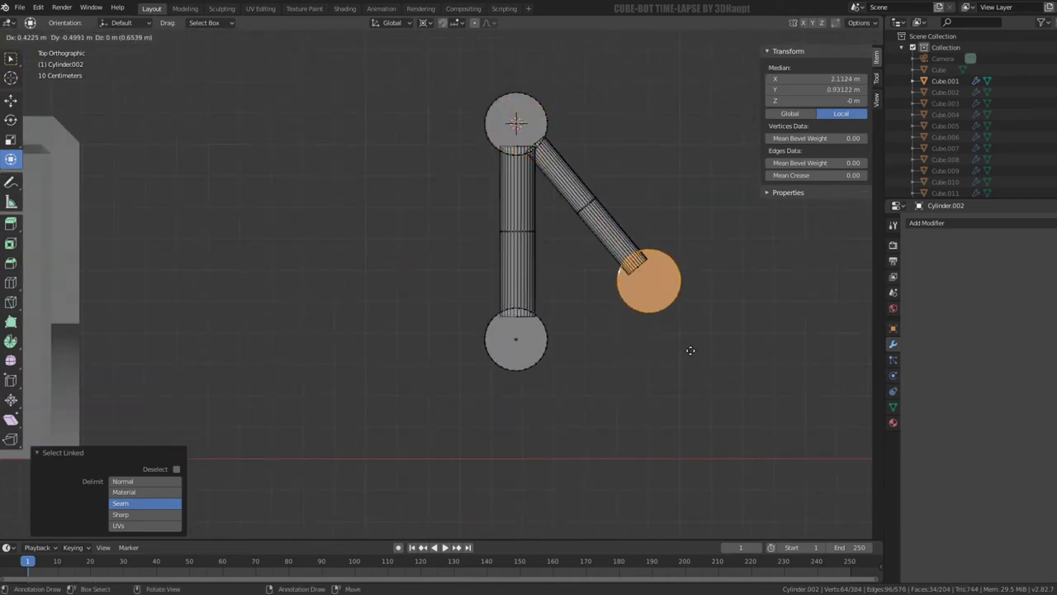
{"action": "left_click", "coordinate": [690, 350]}
{"action": "scroll", "coordinate": [444, 307], "scroll_direction": "down", "scroll_amount": 3}
{"action": "key", "text": "Tab"}
{"action": "mouse_move", "coordinate": [444, 306]}
{"action": "middle_mouse_down"}
{"action": "mouse_move", "coordinate": [482, 213]}
{"action": "mouse_move", "coordinate": [428, 270]}
{"action": "mouse_move", "coordinate": [413, 176]}
{"action": "middle_mouse_up"}
{"action": "key", "text": "Tab"}
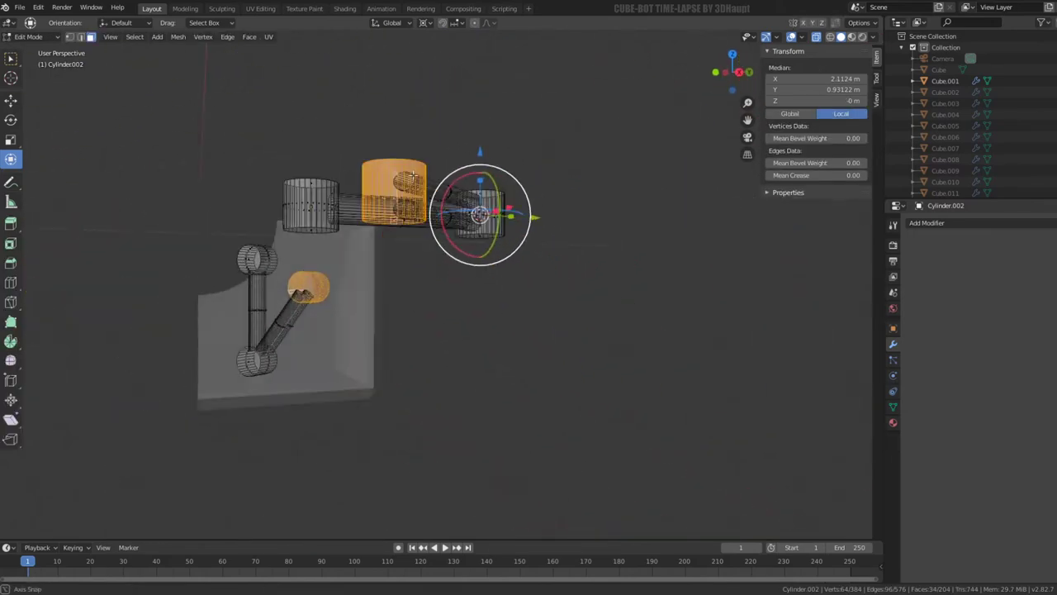
{"action": "key", "text": "g"}
{"action": "key", "text": "z"}
{"action": "left_click", "coordinate": [424, 297]}
- Frame and inspect the two-rod arm assembly from several angles
{"action": "key", "text": "Tab"}
{"action": "key", "text": "KP_Decimal"}
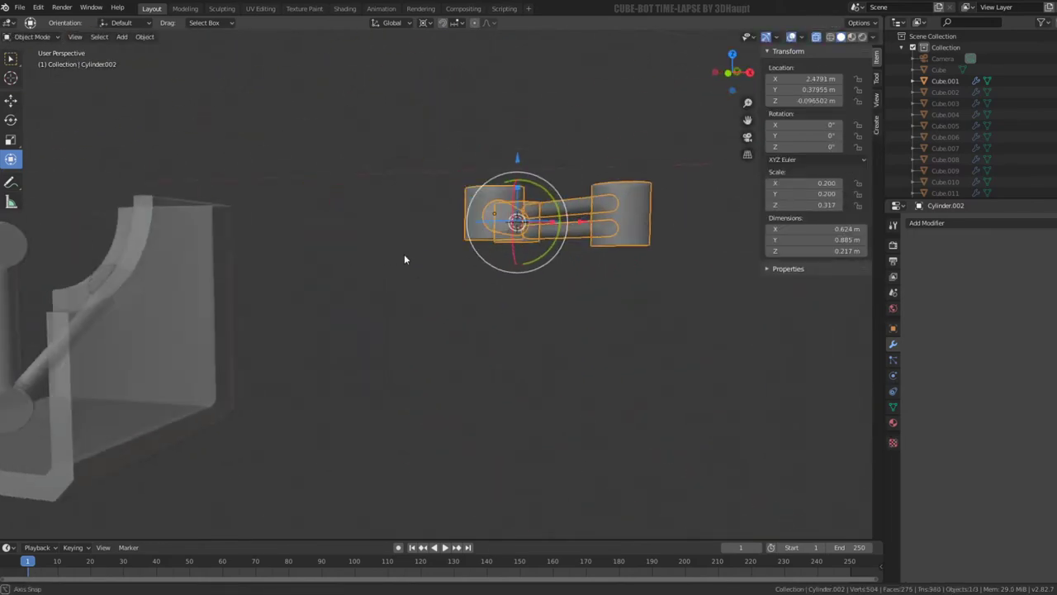
{"action": "mouse_move", "coordinate": [404, 254]}
{"action": "middle_mouse_down"}
{"action": "mouse_move", "coordinate": [483, 260]}
{"action": "mouse_move", "coordinate": [526, 279]}
{"action": "middle_mouse_up"}
{"action": "scroll", "coordinate": [482, 260], "scroll_direction": "down", "scroll_amount": 4}
{"action": "scroll", "coordinate": [482, 260], "scroll_direction": "down", "scroll_amount": 3}
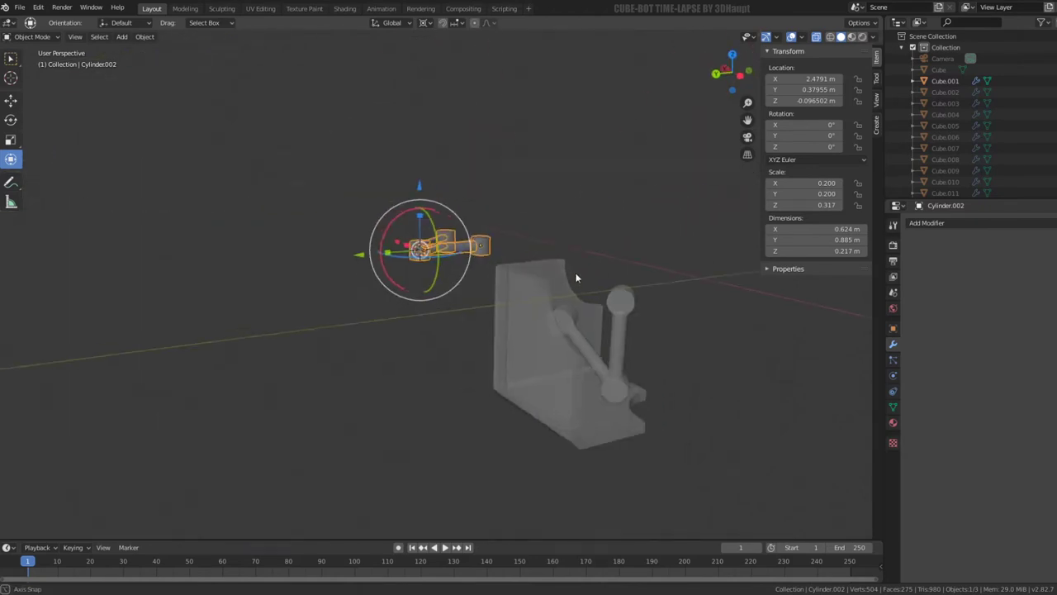
{"action": "scroll", "coordinate": [516, 282], "scroll_direction": "up", "scroll_amount": 2}
{"action": "mouse_move", "coordinate": [598, 301]}
{"action": "middle_mouse_down"}
{"action": "mouse_move", "coordinate": [577, 287]}
{"action": "mouse_move", "coordinate": [538, 288]}
{"action": "middle_mouse_up"}
{"action": "mouse_move", "coordinate": [381, 251]}
{"action": "middle_mouse_down"}
{"action": "mouse_move", "coordinate": [518, 325]}
{"action": "mouse_move", "coordinate": [525, 308]}
{"action": "mouse_move", "coordinate": [391, 292]}
{"action": "mouse_move", "coordinate": [403, 328]}
{"action": "middle_mouse_up"}
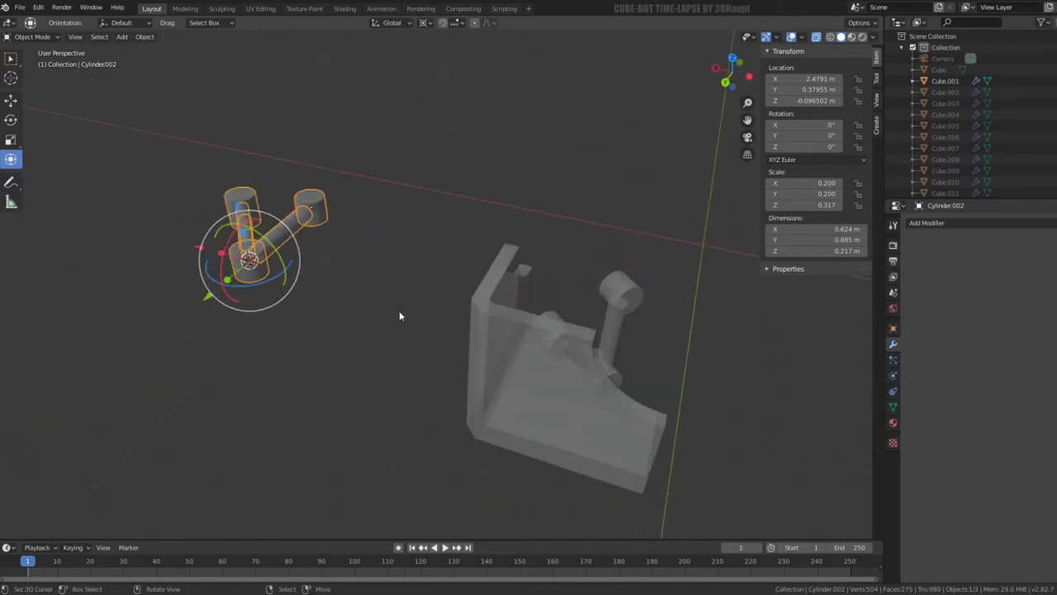
{"action": "mouse_move", "coordinate": [428, 290]}
{"action": "middle_mouse_down"}
{"action": "mouse_move", "coordinate": [411, 258]}
{"action": "mouse_move", "coordinate": [447, 217]}
{"action": "mouse_move", "coordinate": [465, 217]}
{"action": "mouse_move", "coordinate": [342, 236]}
{"action": "mouse_move", "coordinate": [361, 245]}
{"action": "mouse_move", "coordinate": [319, 228]}
{"action": "mouse_move", "coordinate": [286, 253]}
{"action": "mouse_move", "coordinate": [425, 338]}
{"action": "mouse_move", "coordinate": [581, 311]}
{"action": "mouse_move", "coordinate": [467, 351]}
{"action": "mouse_move", "coordinate": [409, 317]}
{"action": "mouse_move", "coordinate": [444, 346]}
{"action": "mouse_move", "coordinate": [519, 356]}
{"action": "middle_mouse_up"}
- Slim the linked joint cylinder with Shrink/Fatten in front view
{"action": "key", "text": "Tab"}
{"action": "key", "text": "ctrl+l"}
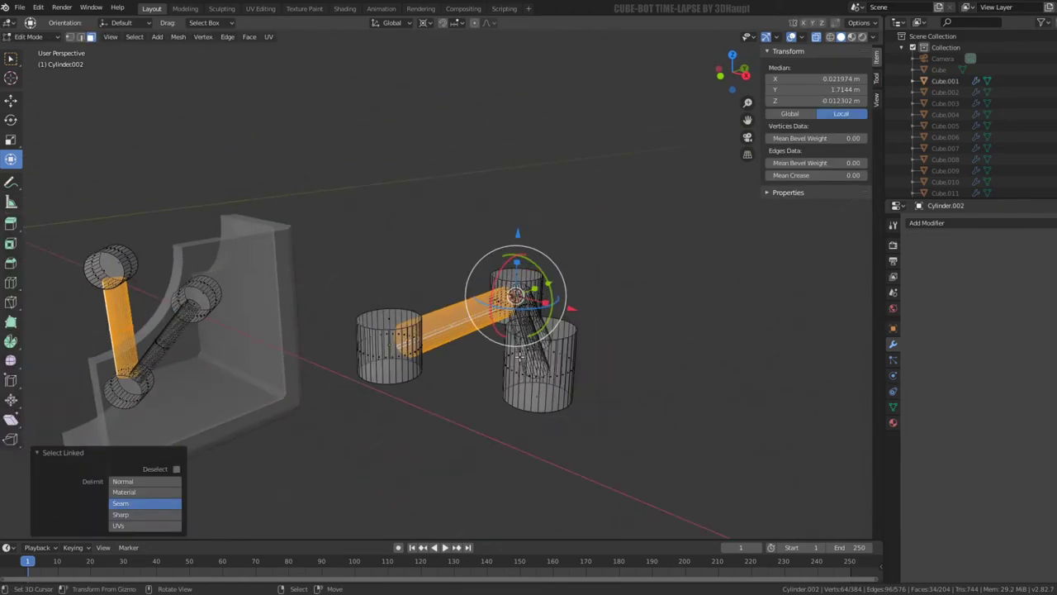
{"action": "key", "text": "KP_1"}
{"action": "scroll", "coordinate": [521, 355], "scroll_direction": "up", "scroll_amount": 2}
{"action": "scroll", "coordinate": [537, 380], "scroll_direction": "up", "scroll_amount": 2}
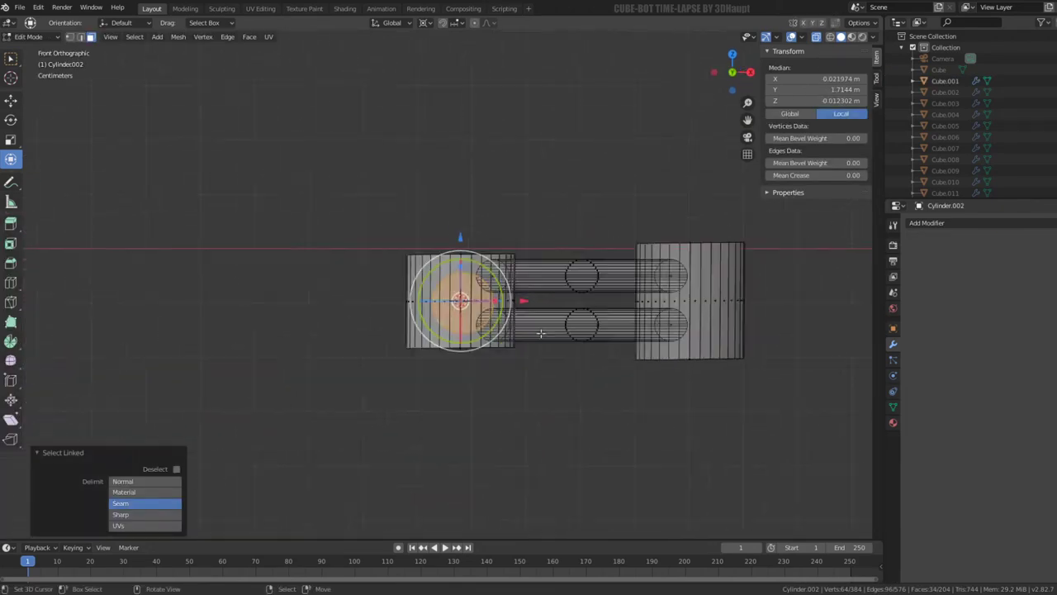
{"action": "scroll", "coordinate": [569, 425], "scroll_direction": "up", "scroll_amount": 2}
{"action": "key", "text": "alt+s"}
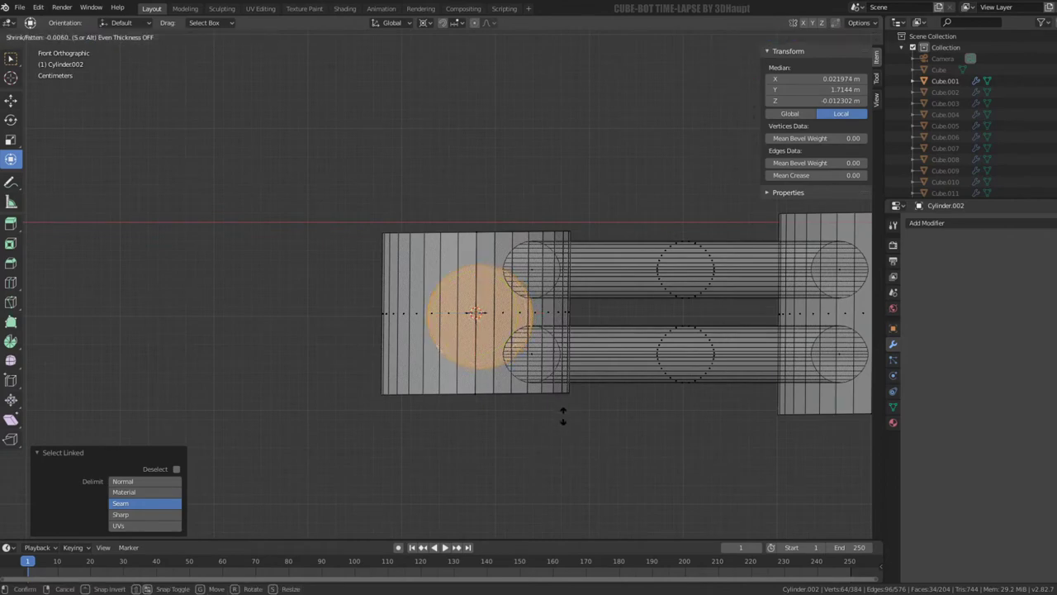
{"action": "left_click", "coordinate": [545, 405]}
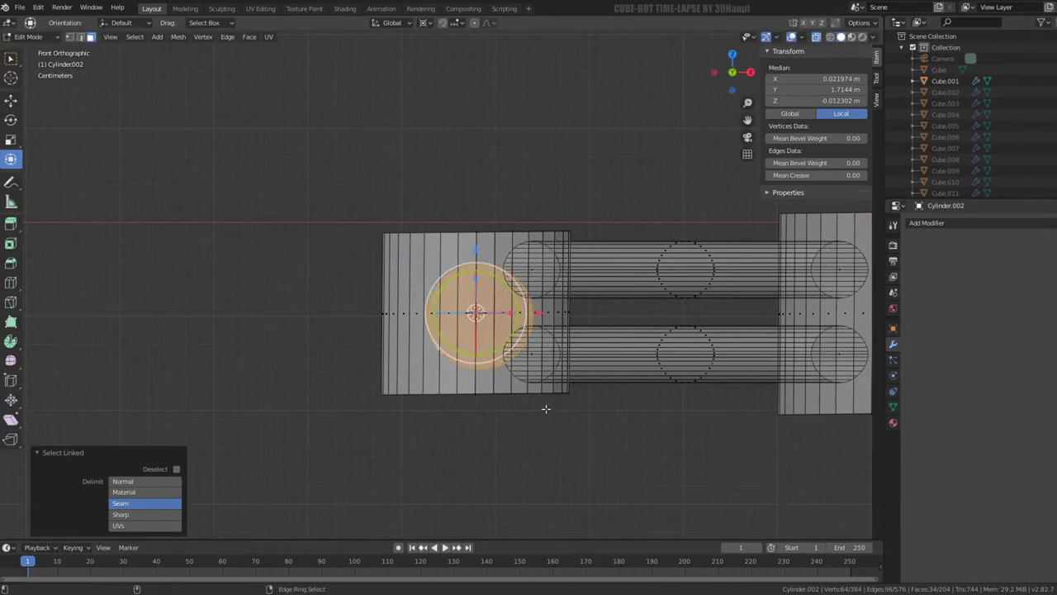
- Dismiss the Save As window and set the pivot point to Median Point
{"action": "key", "text": "ctrl+s"}
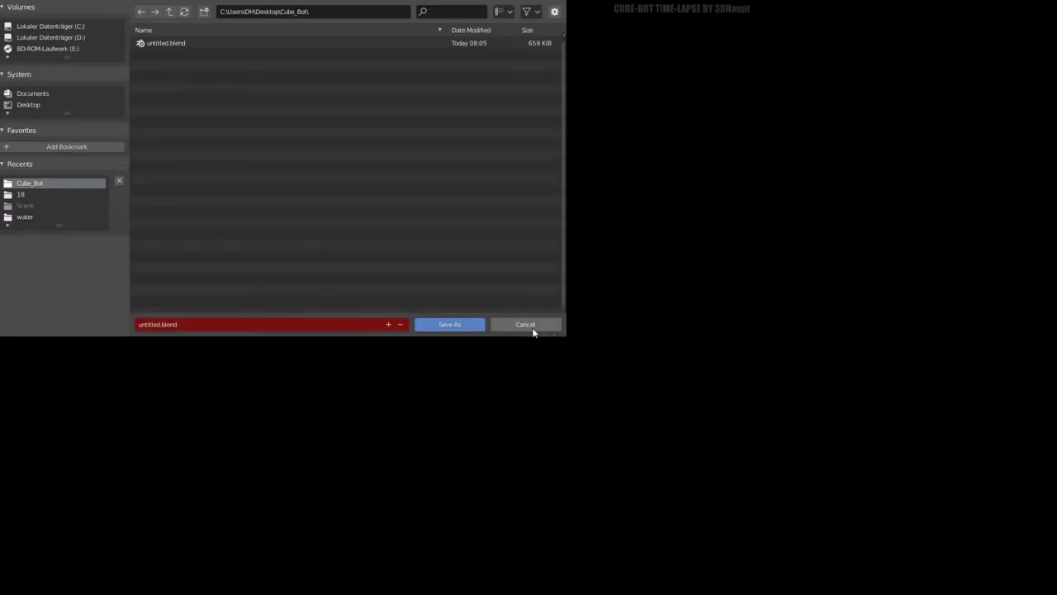
{"action": "left_click", "coordinate": [533, 327]}
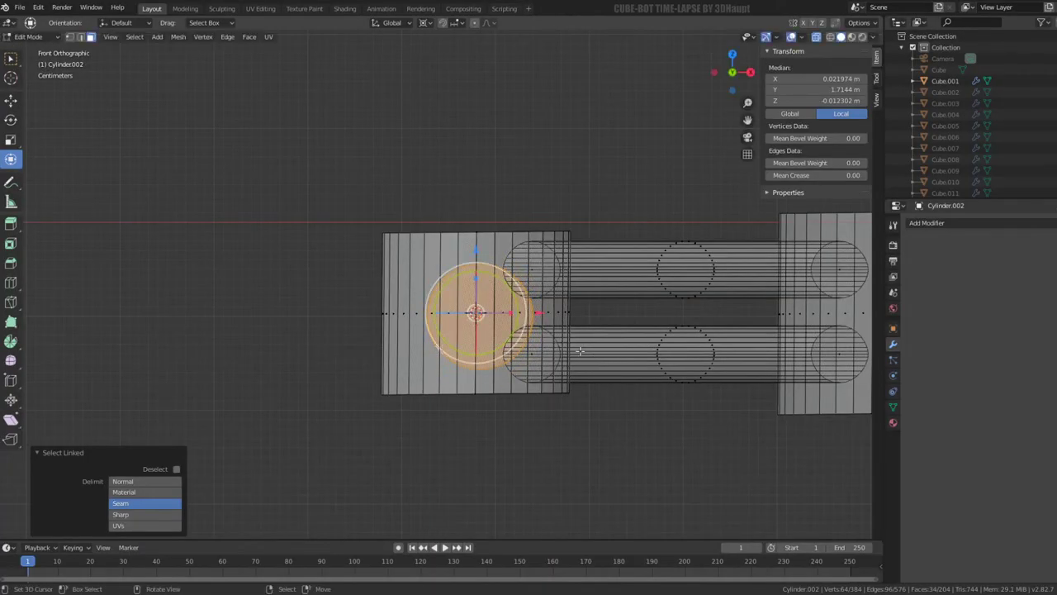
{"action": "middle_click_drag", "start_coordinate": [580, 351], "coordinate": [549, 415]}
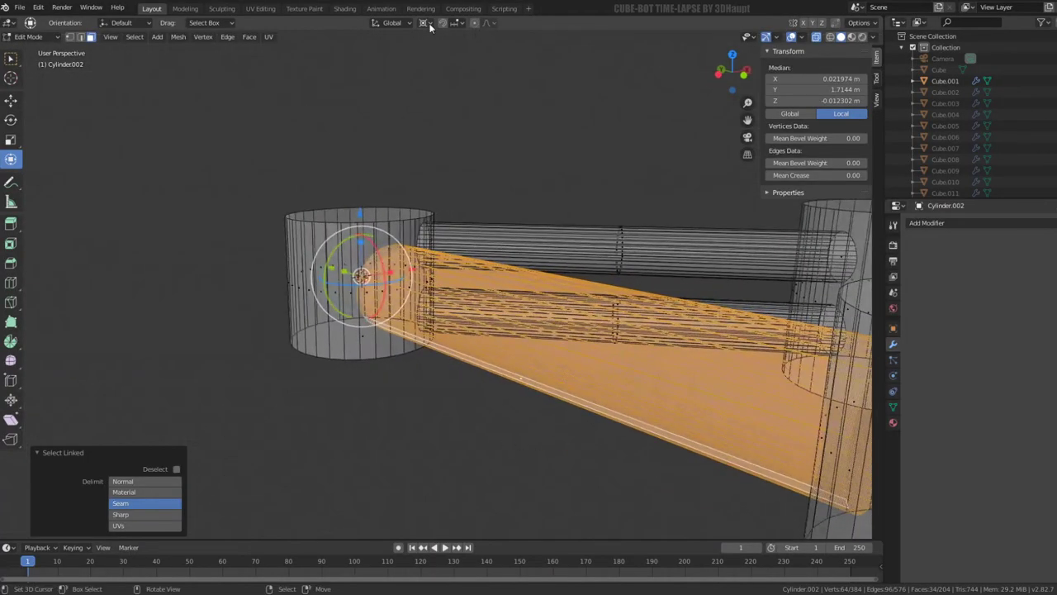
{"action": "left_click", "coordinate": [426, 23]}
{"action": "left_click", "coordinate": [445, 74]}
{"action": "middle_click_drag", "start_coordinate": [562, 388], "coordinate": [638, 422]}
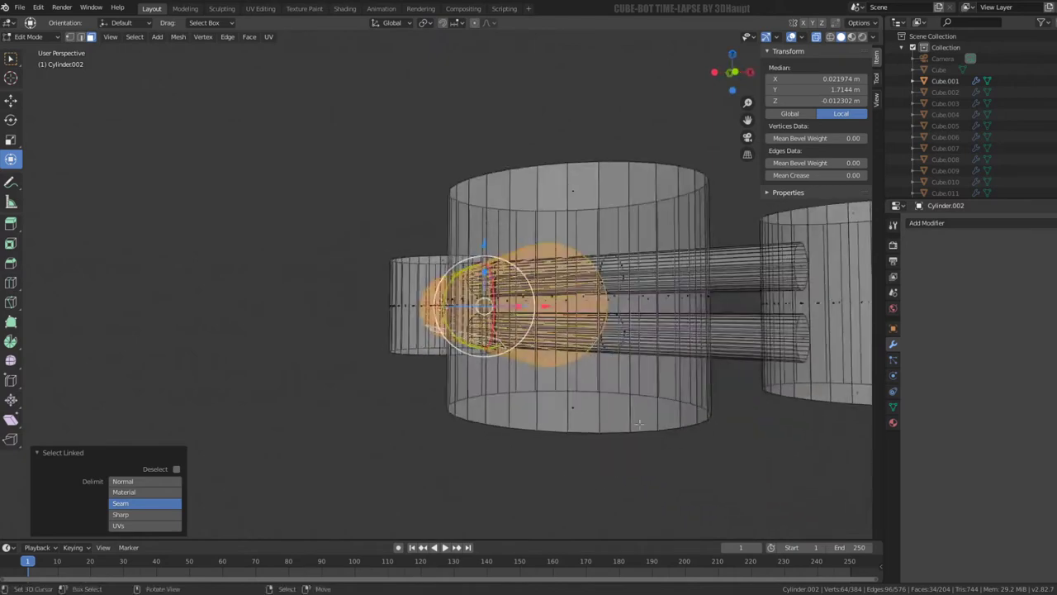
- Select the Cylinder lever object and make its data single-user
{"action": "scroll", "coordinate": [370, 250], "scroll_direction": "down", "scroll_amount": 3}
{"action": "key", "text": "Tab"}
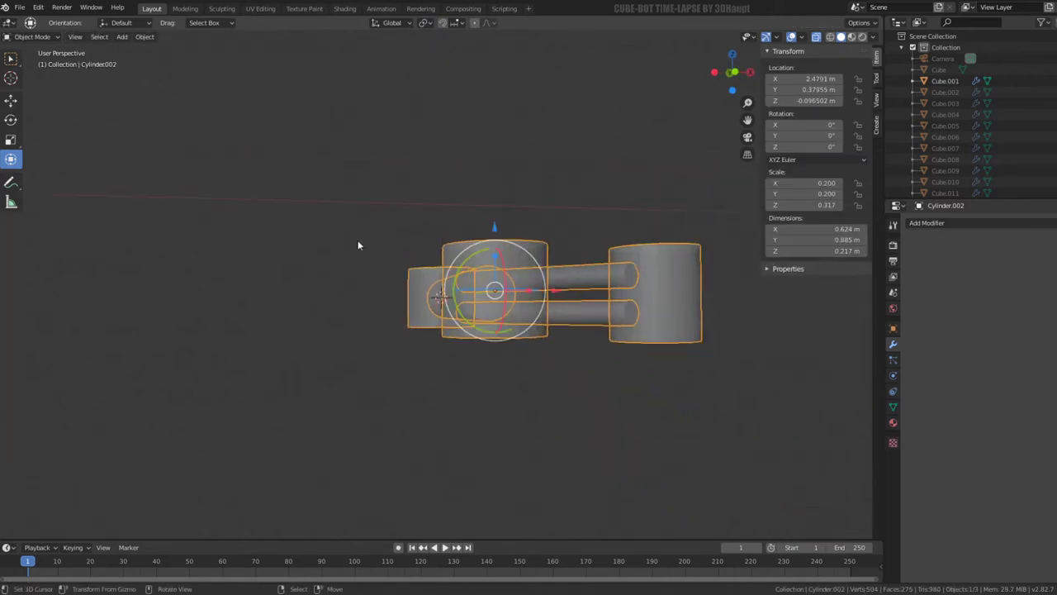
{"action": "scroll", "coordinate": [746, 134], "scroll_direction": "down", "scroll_amount": 2}
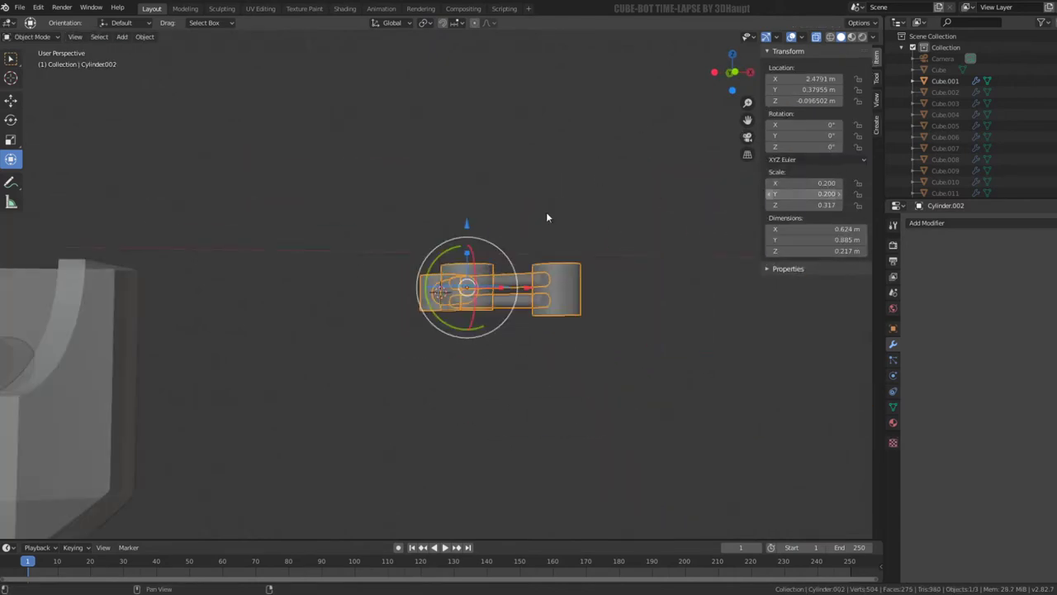
{"action": "mouse_move", "coordinate": [545, 217]}
{"action": "middle_mouse_down"}
{"action": "mouse_move", "coordinate": [469, 241]}
{"action": "mouse_move", "coordinate": [432, 231]}
{"action": "middle_mouse_up"}
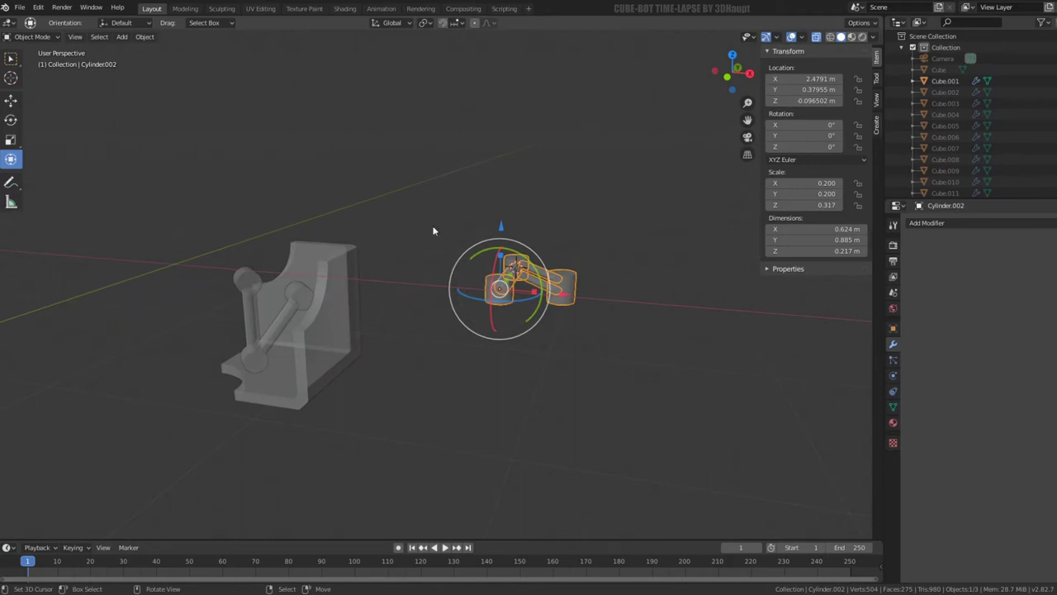
{"action": "left_click", "coordinate": [239, 281]}
{"action": "left_click", "coordinate": [147, 37]}
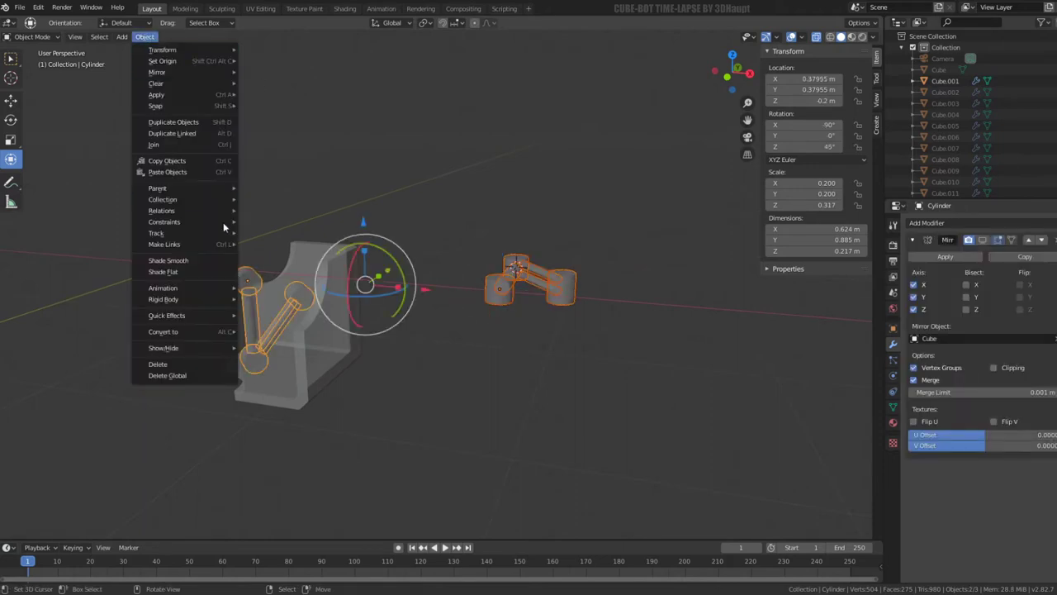
{"action": "mouse_move", "coordinate": [279, 260]}
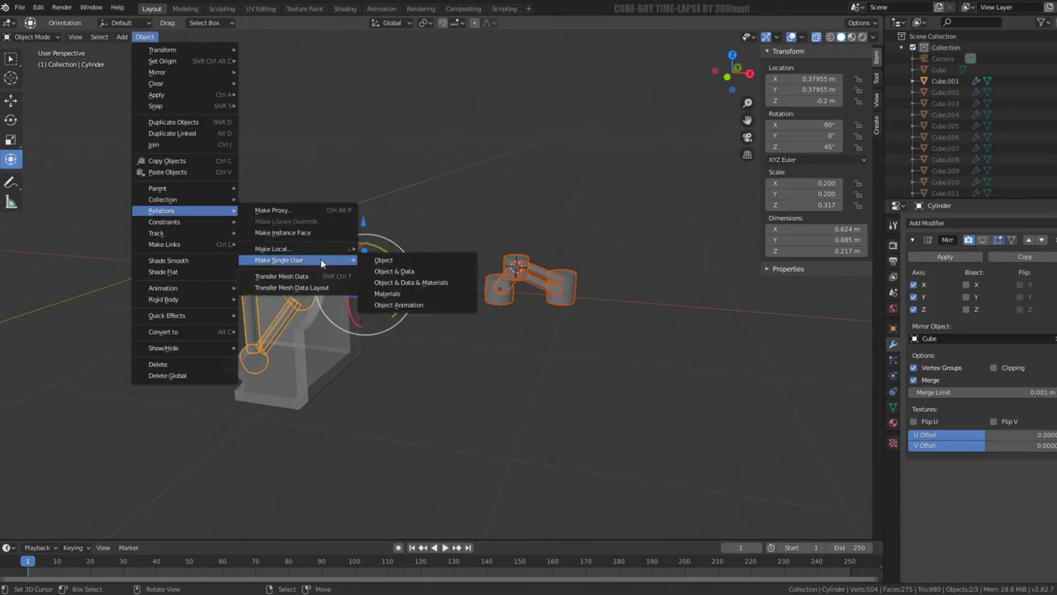
{"action": "left_click", "coordinate": [394, 270]}
- Apply the scale of the selected objects, then bring up Make Links
{"action": "key", "text": "ctrl+a"}
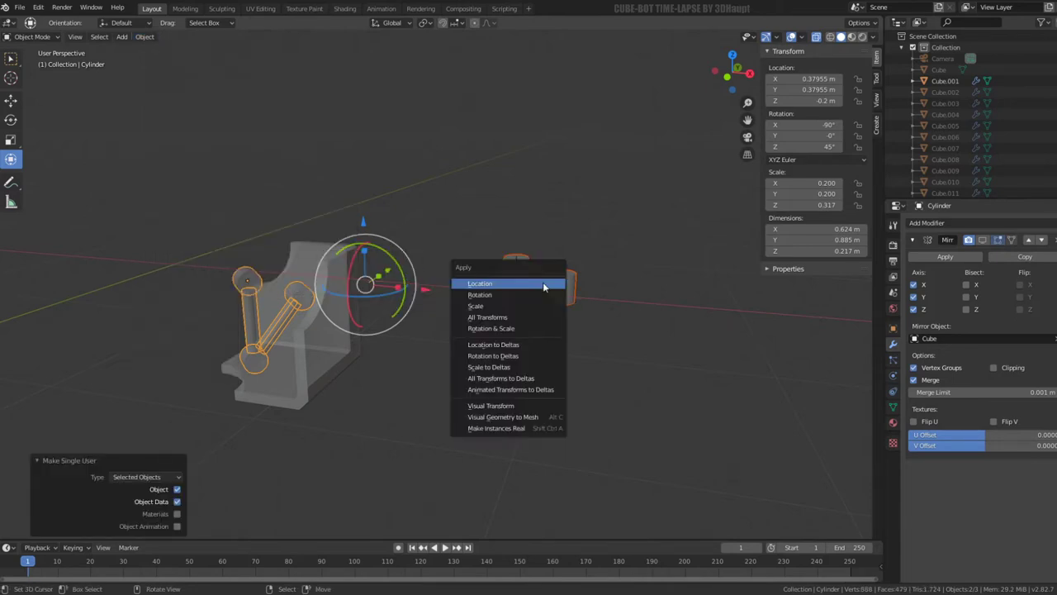
{"action": "left_click", "coordinate": [514, 305]}
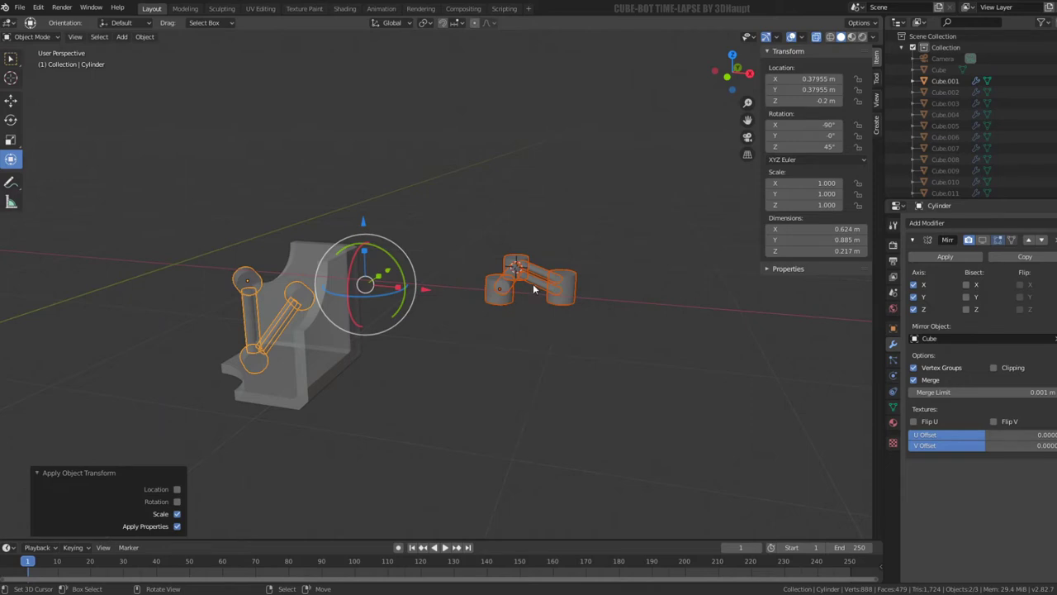
{"action": "key", "text": "ctrl+l"}
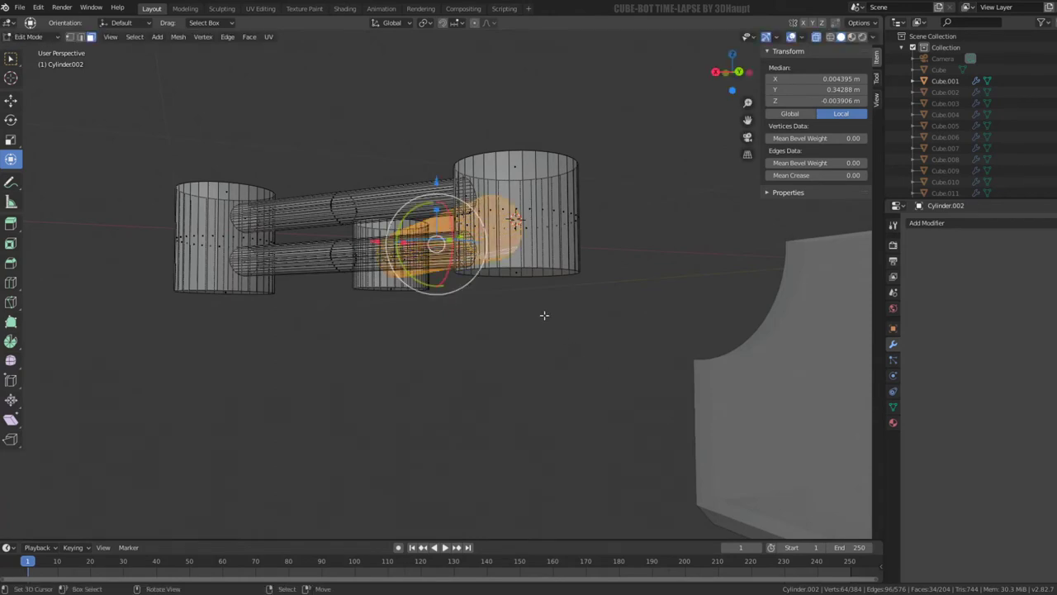
- Shrink the rod end's circular face by 0.033 m in front view
{"action": "key", "text": "KP_1"}
{"action": "scroll", "coordinate": [543, 315], "scroll_direction": "up", "scroll_amount": 3}
{"action": "scroll", "coordinate": [432, 349], "scroll_direction": "up", "scroll_amount": 1}
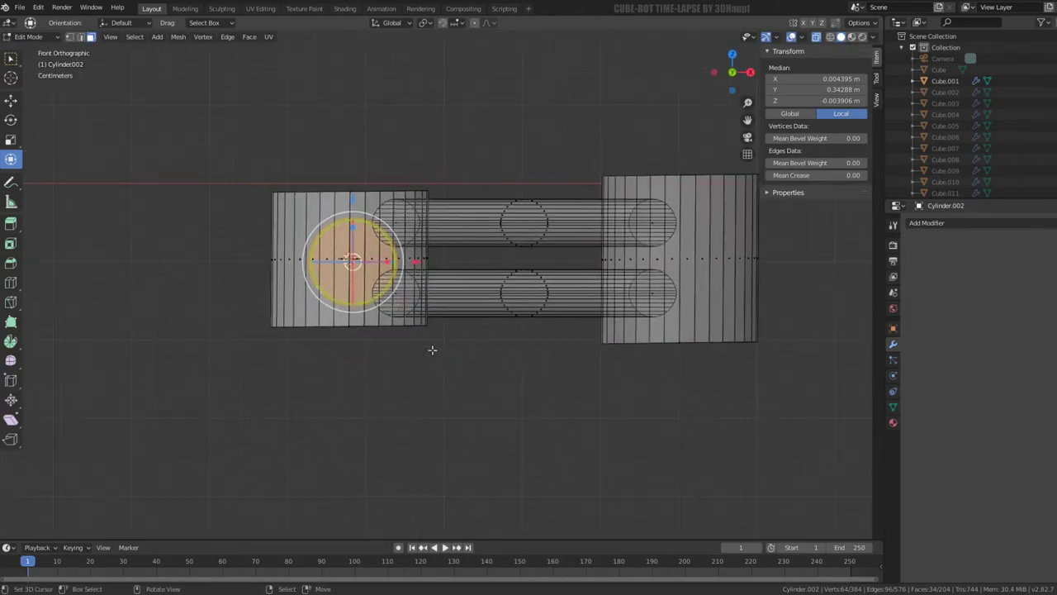
{"action": "key", "text": "alt+s"}
{"action": "scroll", "coordinate": [485, 430], "scroll_direction": "up", "scroll_amount": 4}
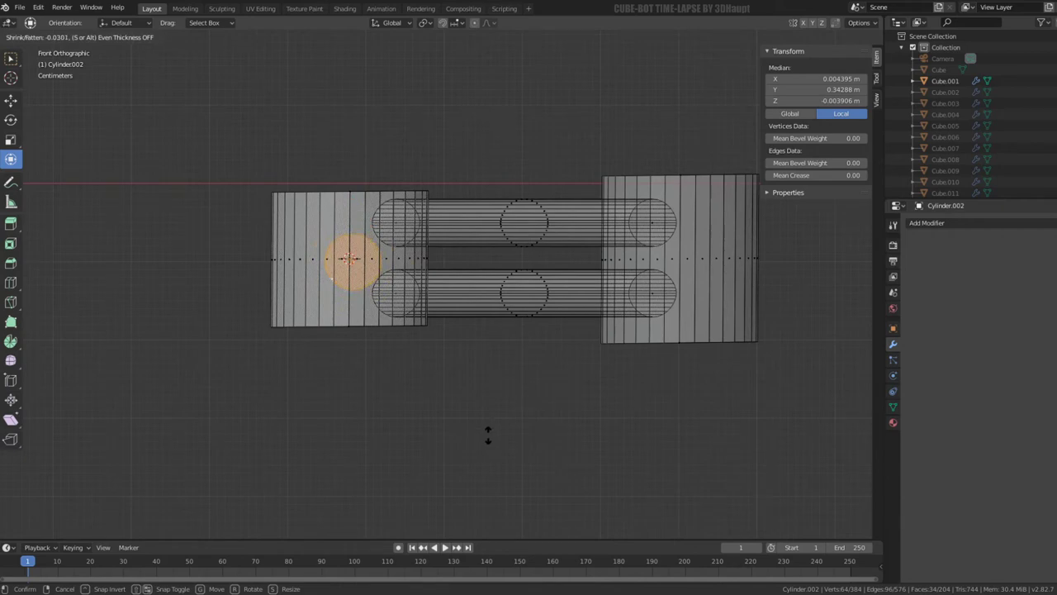
{"action": "left_click", "coordinate": [489, 435]}
{"action": "scroll", "coordinate": [437, 323], "scroll_direction": "up", "scroll_amount": 2}
{"action": "scroll", "coordinate": [496, 338], "scroll_direction": "up", "scroll_amount": 1}
{"action": "scroll", "coordinate": [512, 347], "scroll_direction": "up", "scroll_amount": 1}
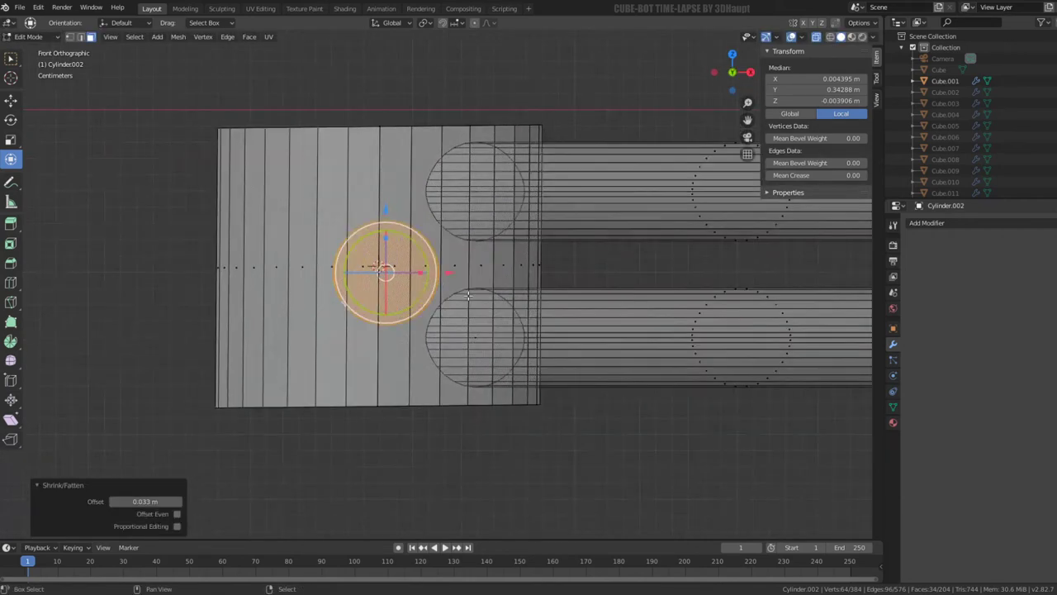
{"action": "scroll", "coordinate": [499, 307], "scroll_direction": "up", "scroll_amount": 4}
- Recentre the circle along X inside the left joint cylinder
{"action": "key", "text": "g"}
{"action": "left_click", "coordinate": [471, 290]}
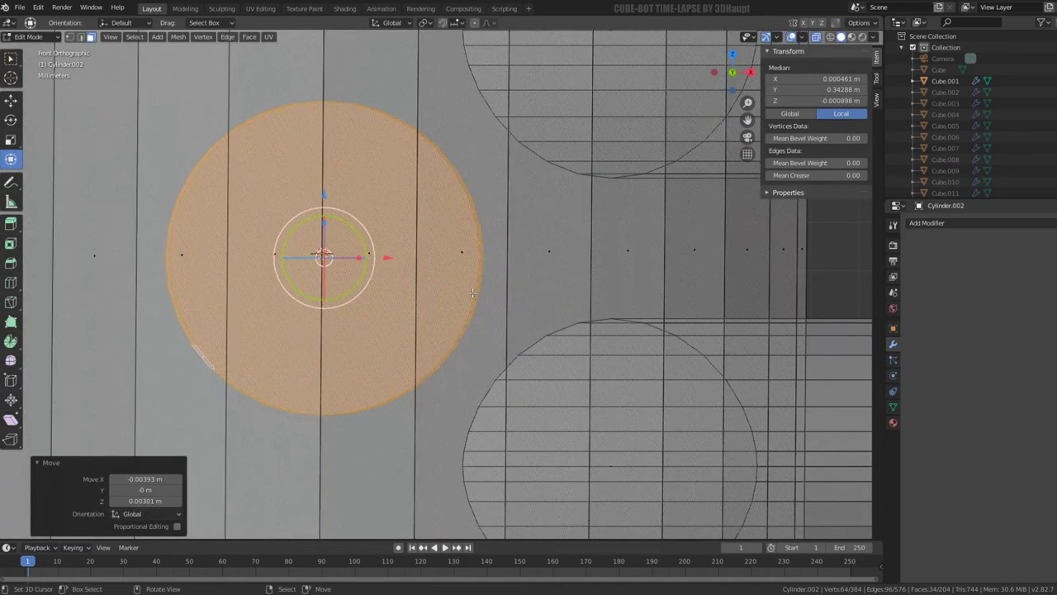
{"action": "key", "text": "g"}
{"action": "left_click", "coordinate": [469, 290]}
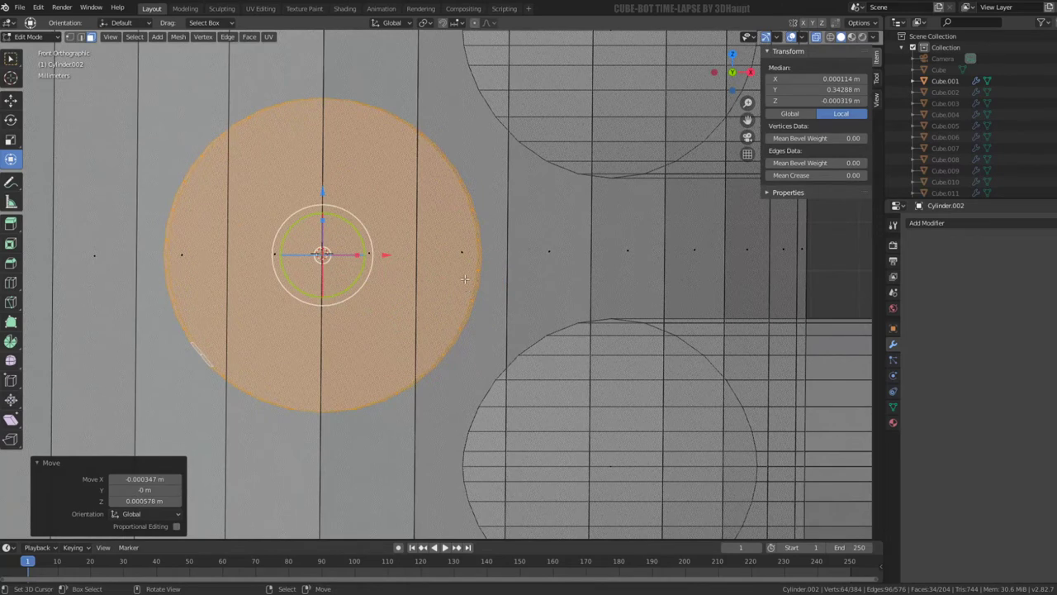
{"action": "scroll", "coordinate": [453, 294], "scroll_direction": "up", "scroll_amount": 1}
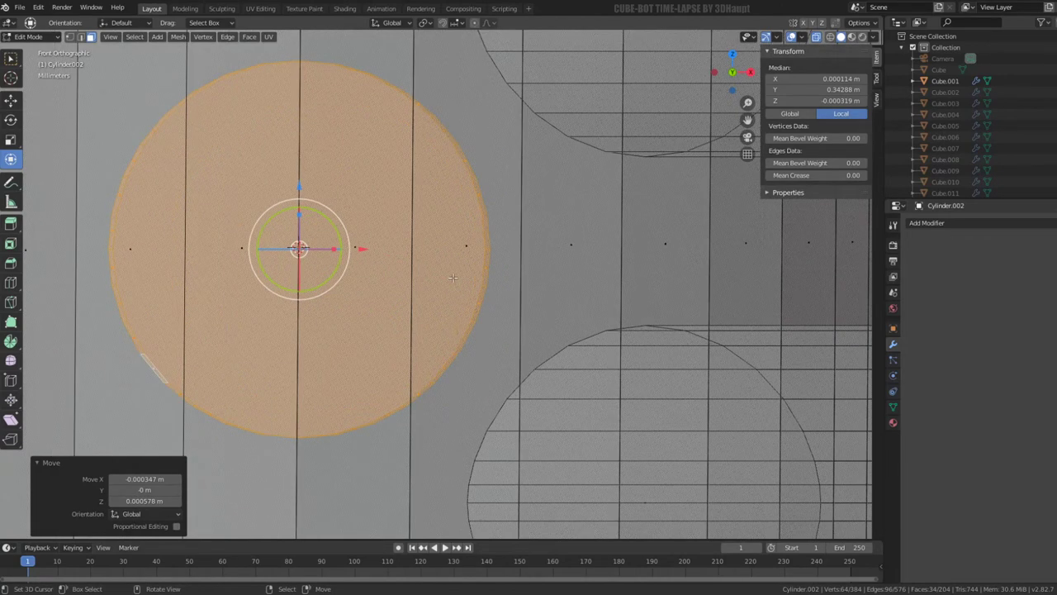
{"action": "key", "text": "g"}
{"action": "key", "text": "Escape"}
{"action": "key", "text": "g"}
{"action": "left_click", "coordinate": [364, 248]}
{"action": "key", "text": "g"}
{"action": "key", "text": "Escape"}
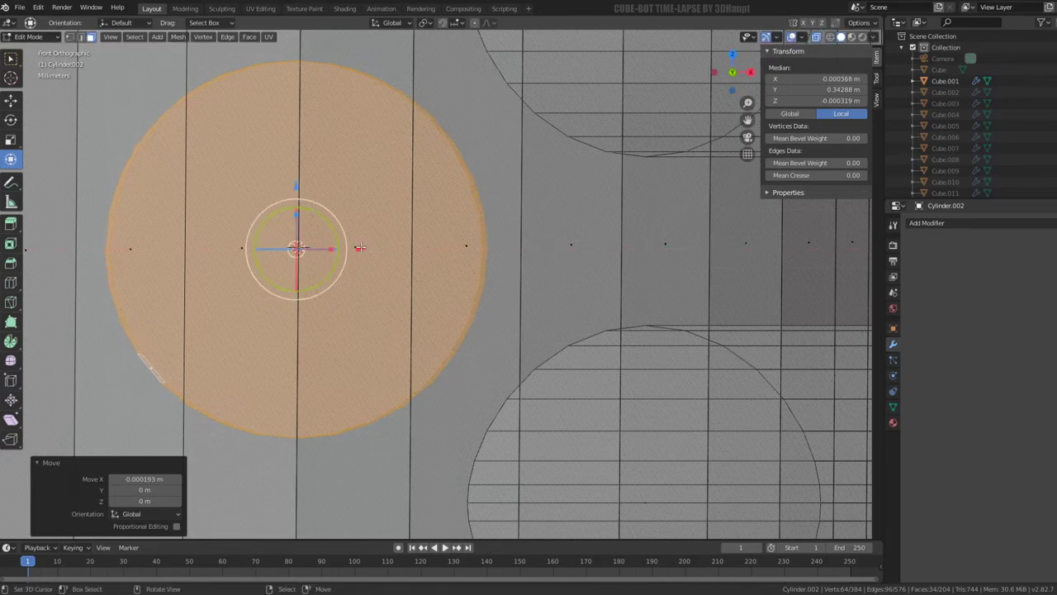
{"action": "key", "text": "g"}
{"action": "key", "text": "x"}
{"action": "left_click", "coordinate": [363, 247]}
{"action": "scroll", "coordinate": [496, 314], "scroll_direction": "down", "scroll_amount": 4}
{"action": "scroll", "coordinate": [561, 331], "scroll_direction": "down", "scroll_amount": 4}
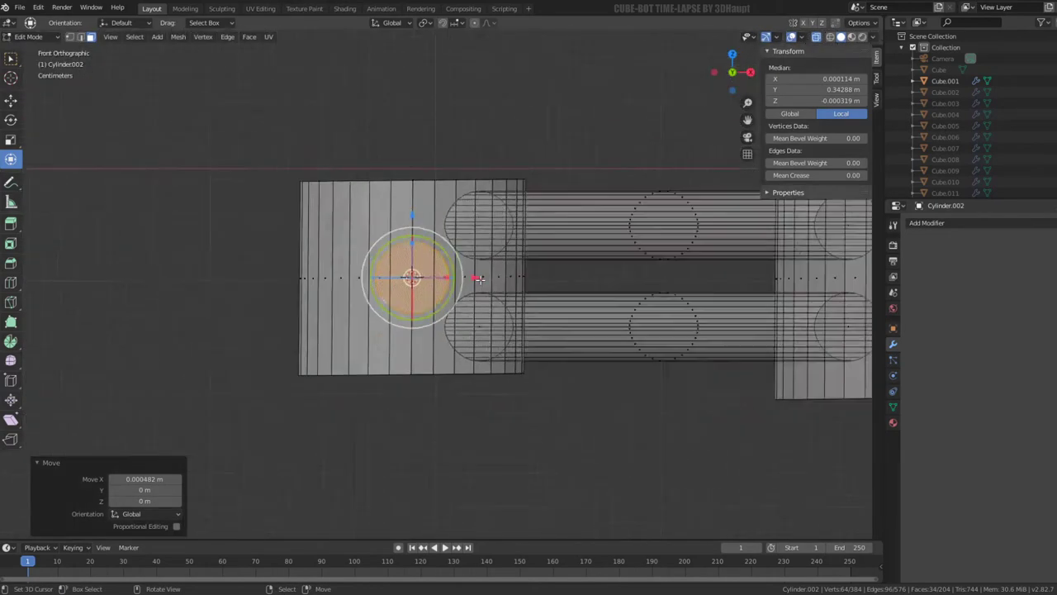
{"action": "middle_click_drag", "start_coordinate": [591, 342], "coordinate": [543, 302]}
- Select the linked rods and thin them by 0.00597 m in front view
{"action": "key", "text": "Tab"}
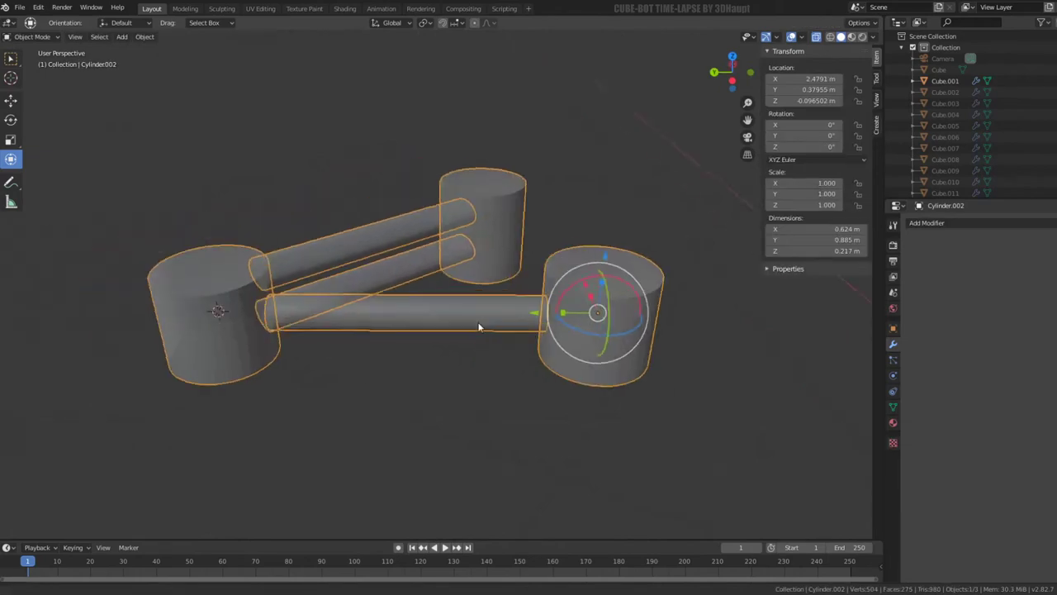
{"action": "key", "text": "Tab"}
{"action": "left_click", "coordinate": [369, 259]}
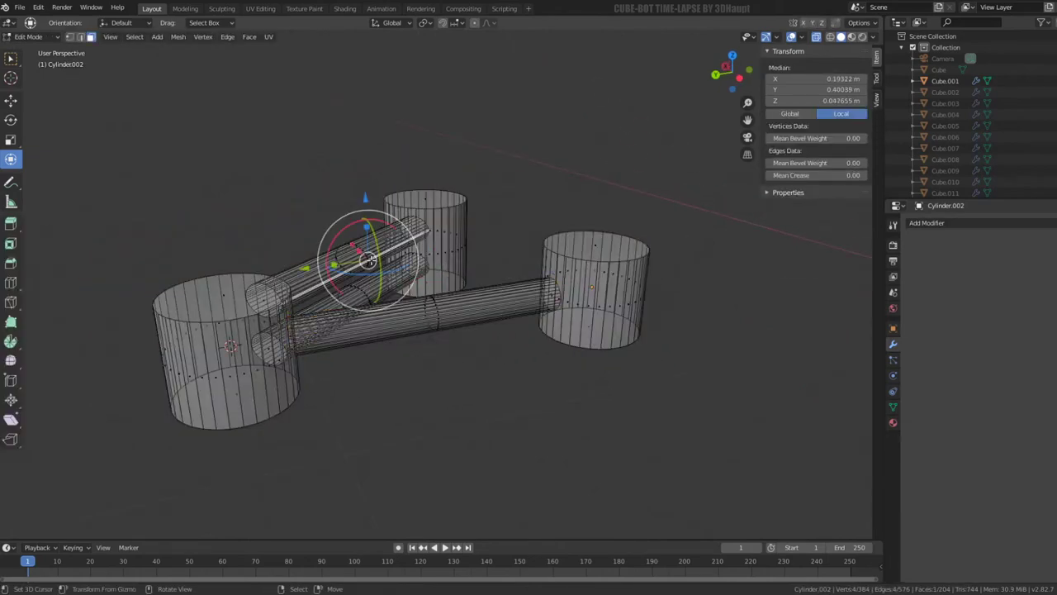
{"action": "key", "text": "l"}
{"action": "middle_click_drag", "start_coordinate": [369, 258], "coordinate": [450, 266]}
{"action": "key", "text": "KP_1"}
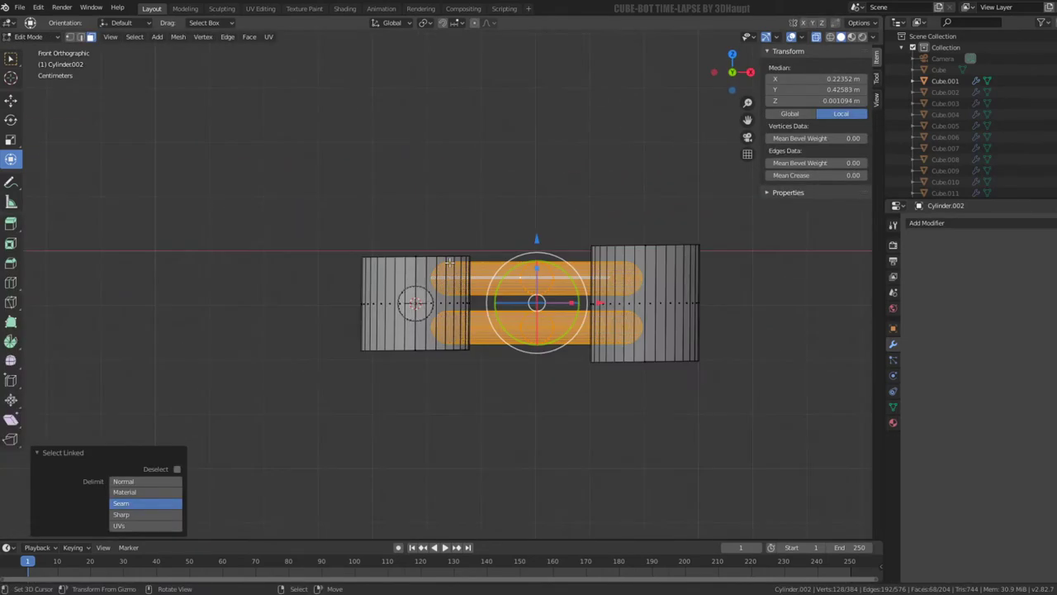
{"action": "scroll", "coordinate": [450, 263], "scroll_direction": "up", "scroll_amount": 4}
{"action": "middle_click_drag", "start_coordinate": [583, 317], "coordinate": [505, 289], "text": "shift"}
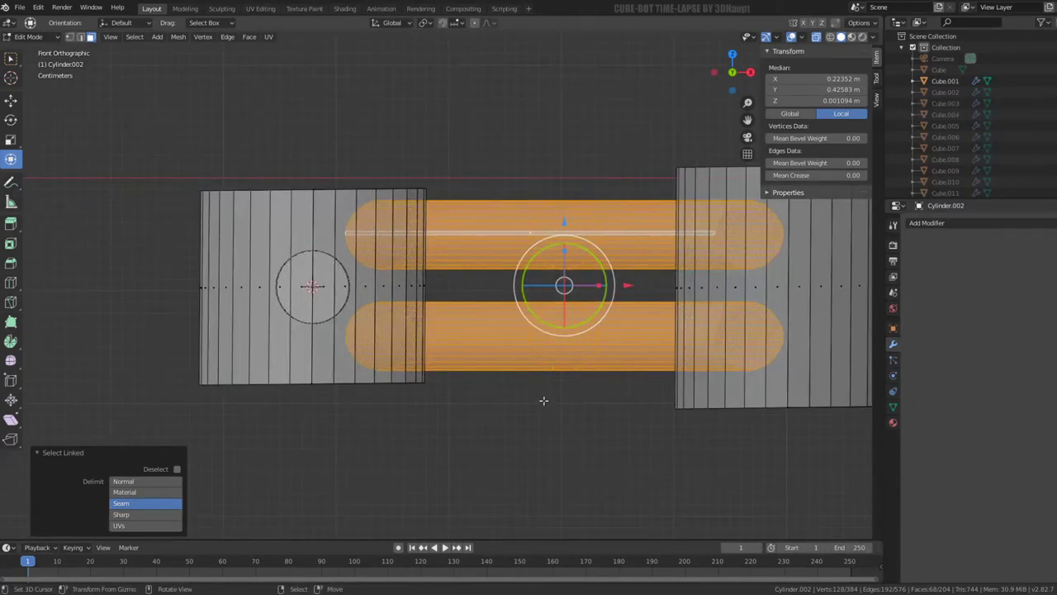
{"action": "scroll", "coordinate": [543, 401], "scroll_direction": "up", "scroll_amount": 1}
{"action": "scroll", "coordinate": [526, 351], "scroll_direction": "down", "scroll_amount": 2}
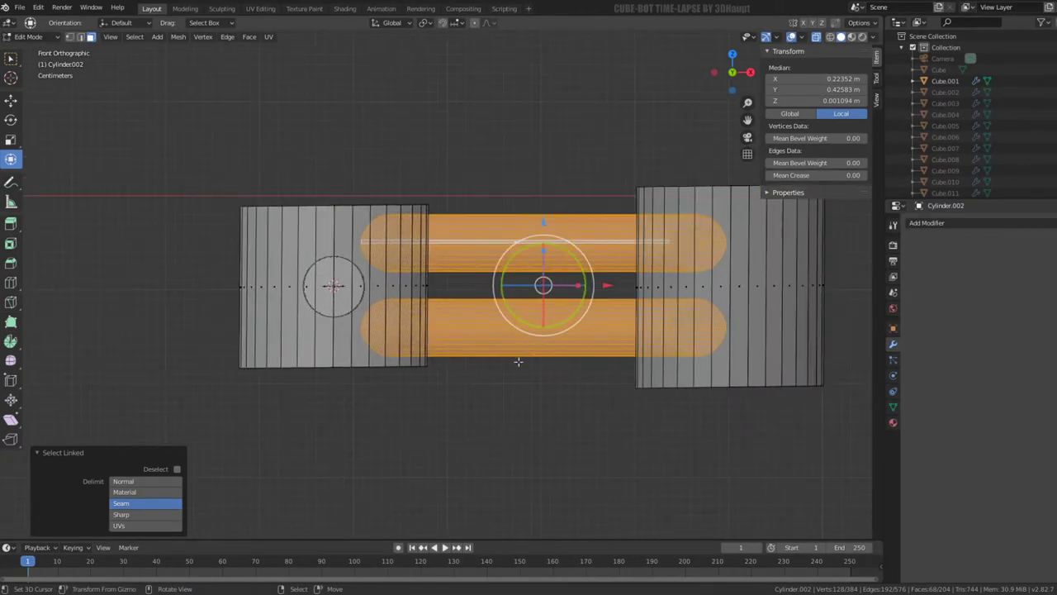
{"action": "key", "text": "alt+s"}
{"action": "key", "text": "Escape"}
{"action": "key", "text": "alt+s"}
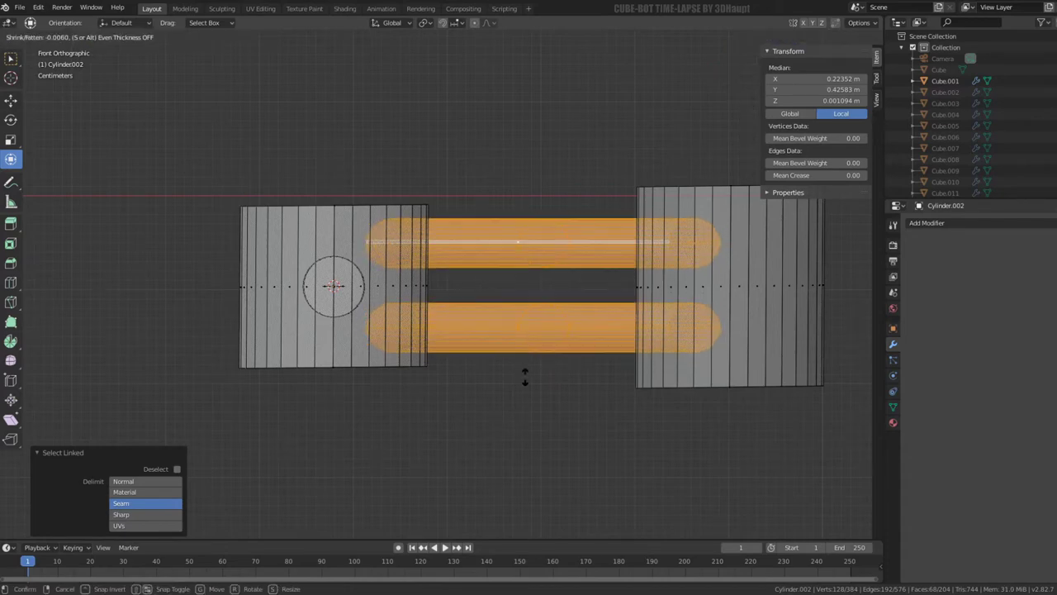
{"action": "left_click", "coordinate": [524, 376]}
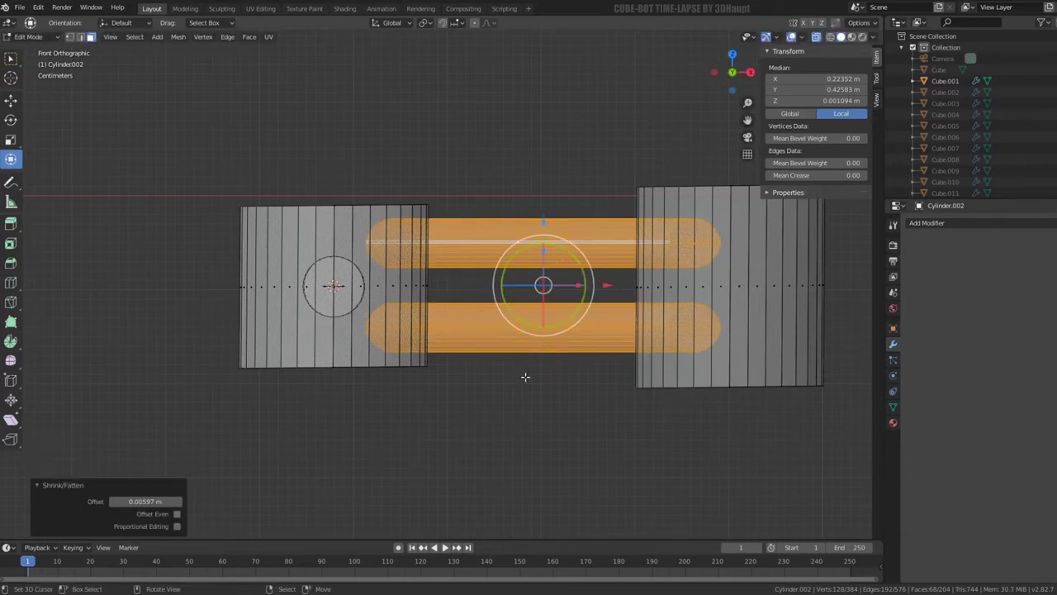
- Raise the upper rod 0.03 m and lower the lower rod to spread them
{"action": "left_click", "coordinate": [533, 237]}
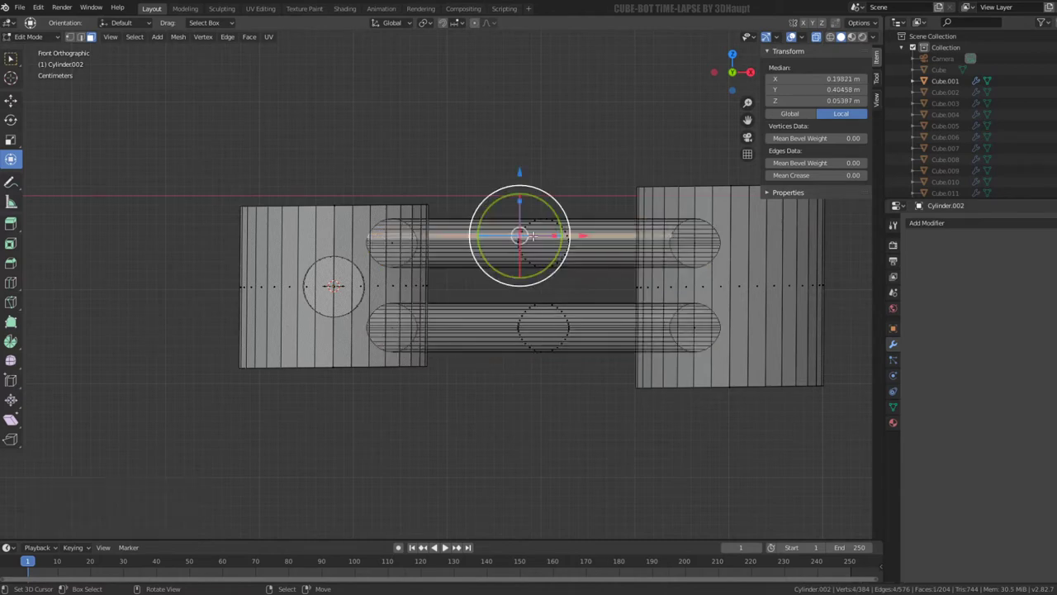
{"action": "key", "text": "l"}
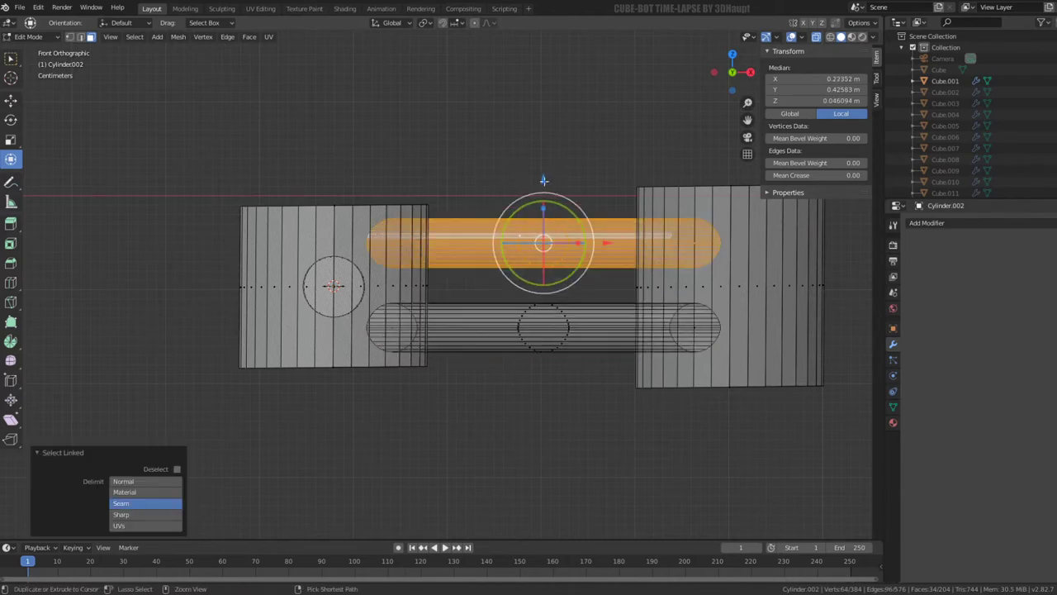
{"action": "left_click_drag", "start_coordinate": [542, 177], "coordinate": [539, 157]}
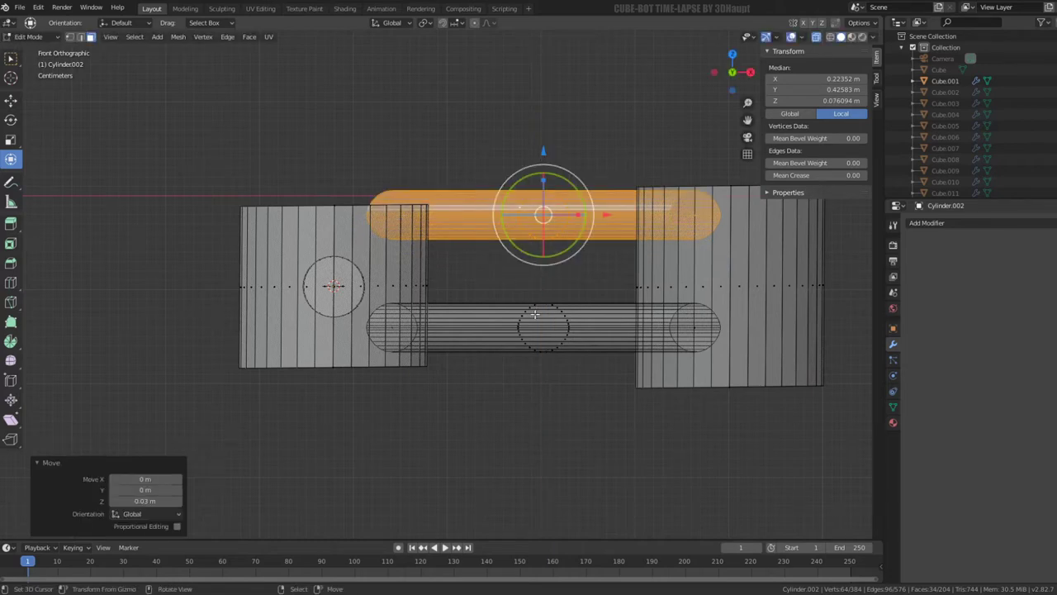
{"action": "left_click", "coordinate": [535, 312]}
{"action": "key", "text": "l"}
{"action": "left_click_drag", "start_coordinate": [538, 261], "coordinate": [548, 280]}
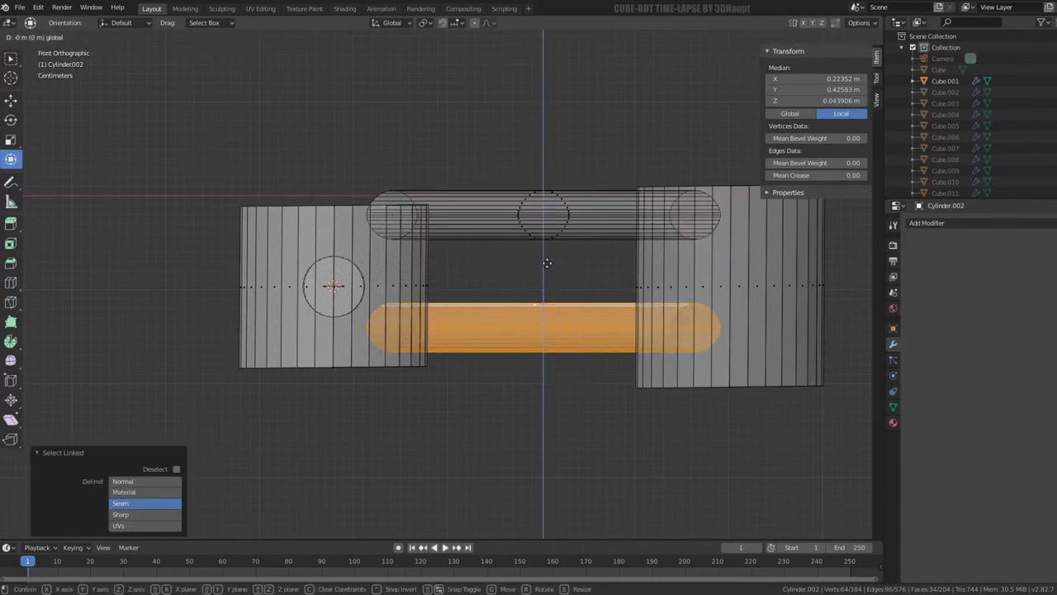
{"action": "left_click", "coordinate": [549, 280]}
- Orbit and zoom around the Cylinder.002 linkage beside the body, ending in a high view
{"action": "key", "text": "Tab"}
{"action": "scroll", "coordinate": [550, 281], "scroll_direction": "down", "scroll_amount": 3}
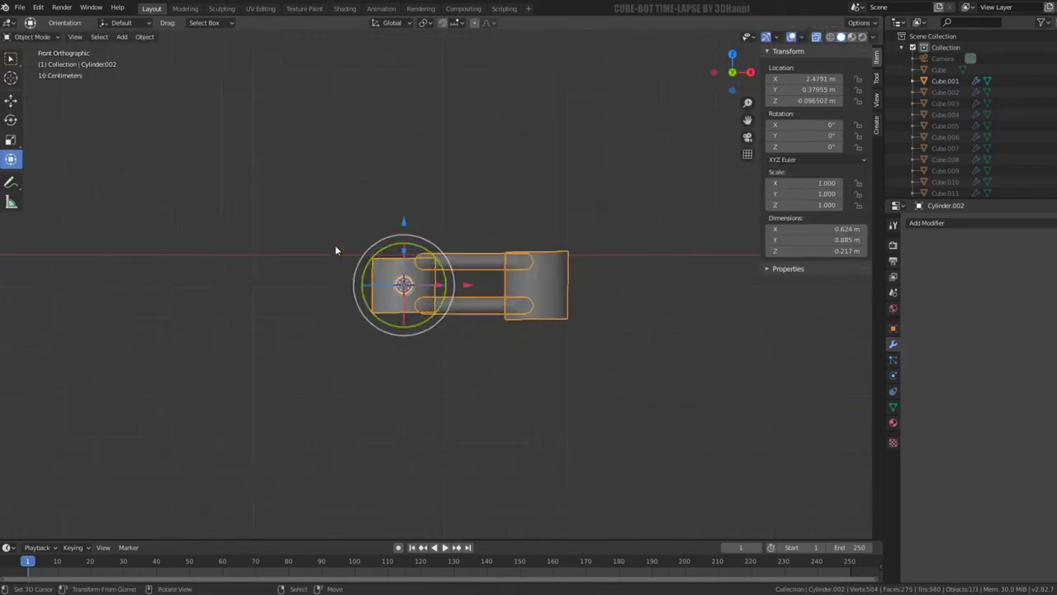
{"action": "mouse_move", "coordinate": [549, 281]}
{"action": "middle_mouse_down"}
{"action": "mouse_move", "coordinate": [465, 328]}
{"action": "mouse_move", "coordinate": [646, 334]}
{"action": "mouse_move", "coordinate": [696, 366]}
{"action": "mouse_move", "coordinate": [668, 292]}
{"action": "mouse_move", "coordinate": [663, 226]}
{"action": "mouse_move", "coordinate": [661, 278]}
{"action": "mouse_move", "coordinate": [601, 300]}
{"action": "mouse_move", "coordinate": [576, 258]}
{"action": "mouse_move", "coordinate": [478, 197]}
{"action": "mouse_move", "coordinate": [429, 185]}
{"action": "mouse_move", "coordinate": [451, 201]}
{"action": "mouse_move", "coordinate": [433, 185]}
{"action": "middle_mouse_up"}
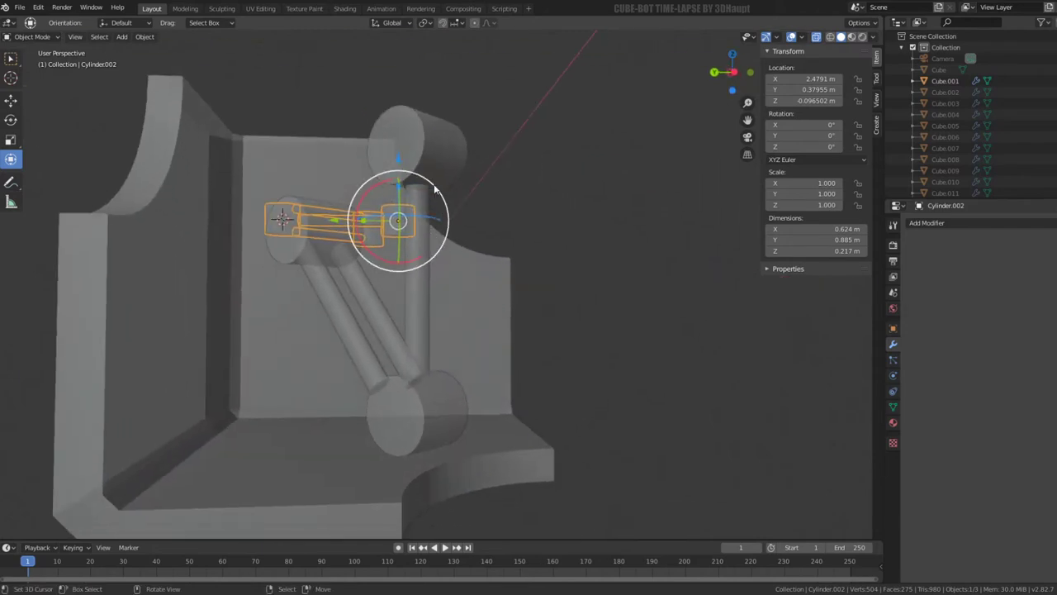
{"action": "scroll", "coordinate": [566, 441], "scroll_direction": "down", "scroll_amount": 5}
{"action": "mouse_move", "coordinate": [567, 440]}
{"action": "middle_mouse_down"}
{"action": "mouse_move", "coordinate": [449, 260]}
{"action": "mouse_move", "coordinate": [510, 289]}
{"action": "mouse_move", "coordinate": [468, 229]}
{"action": "mouse_move", "coordinate": [477, 255]}
{"action": "mouse_move", "coordinate": [542, 298]}
{"action": "mouse_move", "coordinate": [540, 285]}
{"action": "middle_mouse_up"}
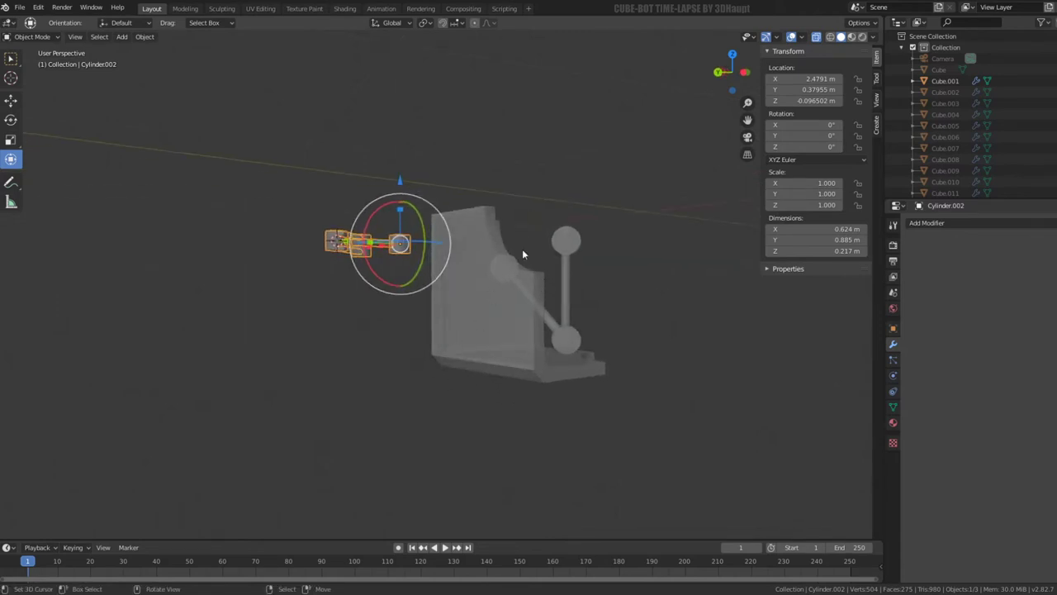
{"action": "middle_click_drag", "start_coordinate": [535, 232], "coordinate": [438, 318]}
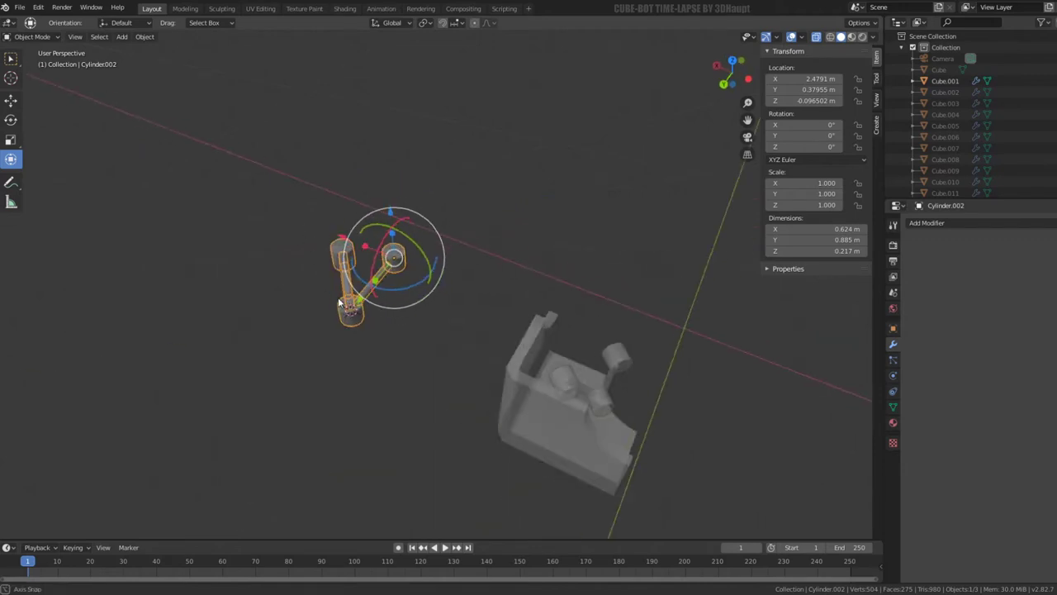
- Select a whole joint cylinder in Edit Mode and view the assembly from above
{"action": "key", "text": "Tab"}
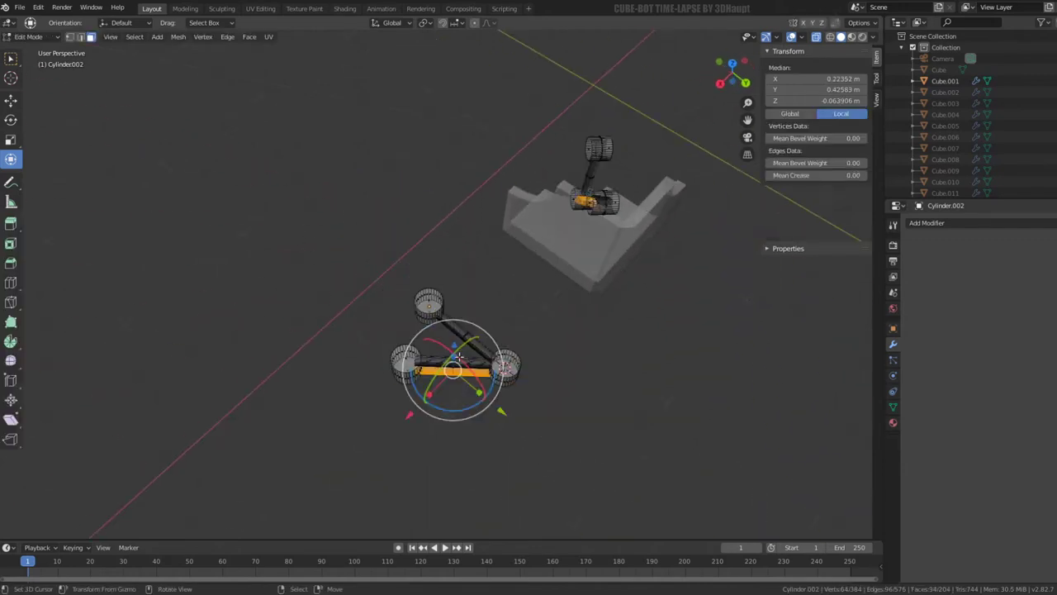
{"action": "left_click", "coordinate": [432, 302]}
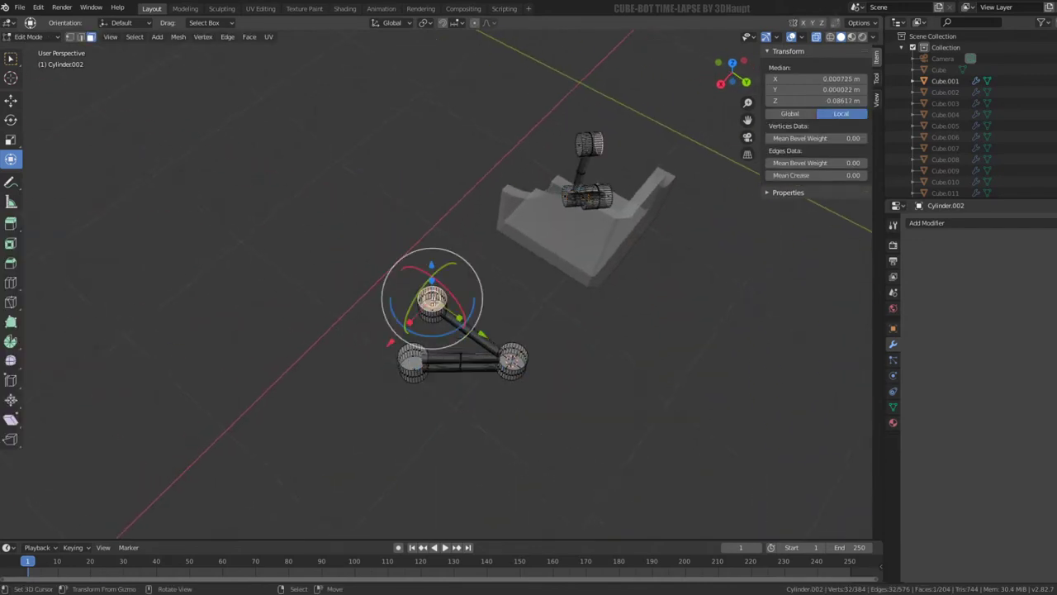
{"action": "key", "text": "ctrl+l"}
{"action": "middle_click_drag", "start_coordinate": [479, 295], "coordinate": [373, 233]}
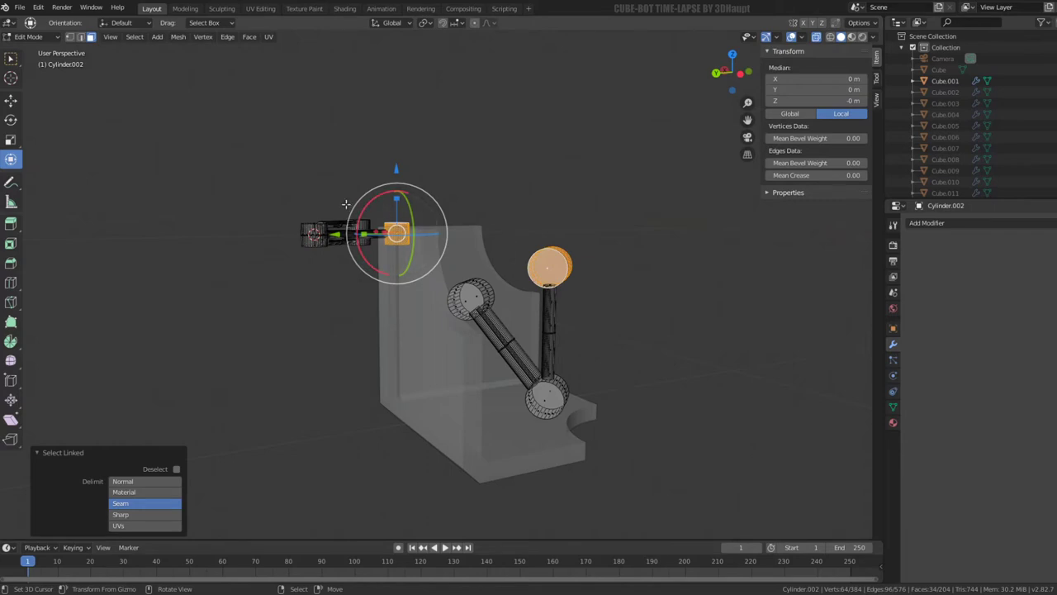
{"action": "key", "text": "KP_7"}
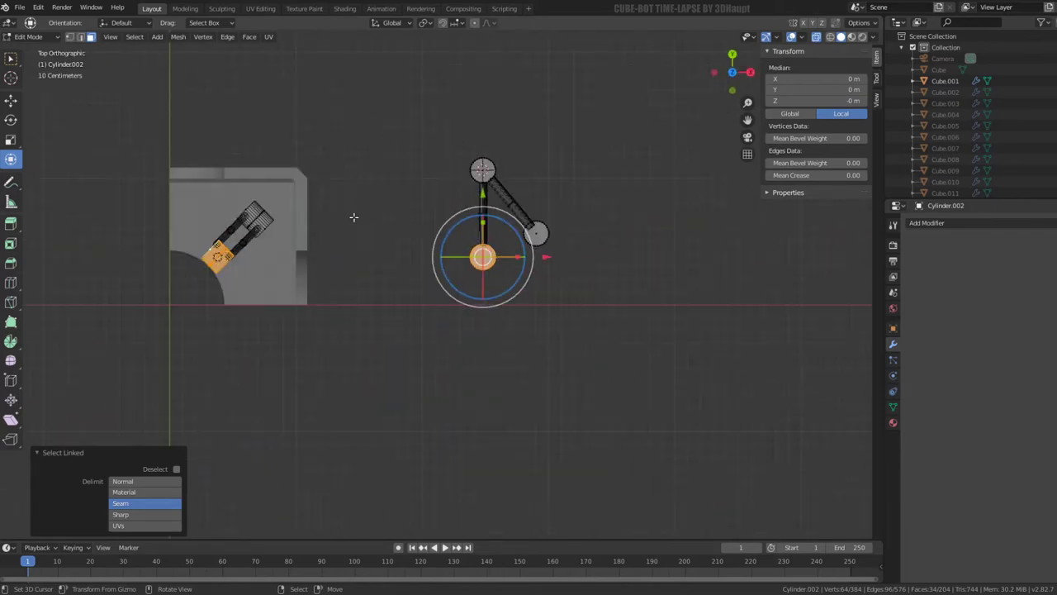
{"action": "scroll", "coordinate": [481, 271], "scroll_direction": "up", "scroll_amount": 2}
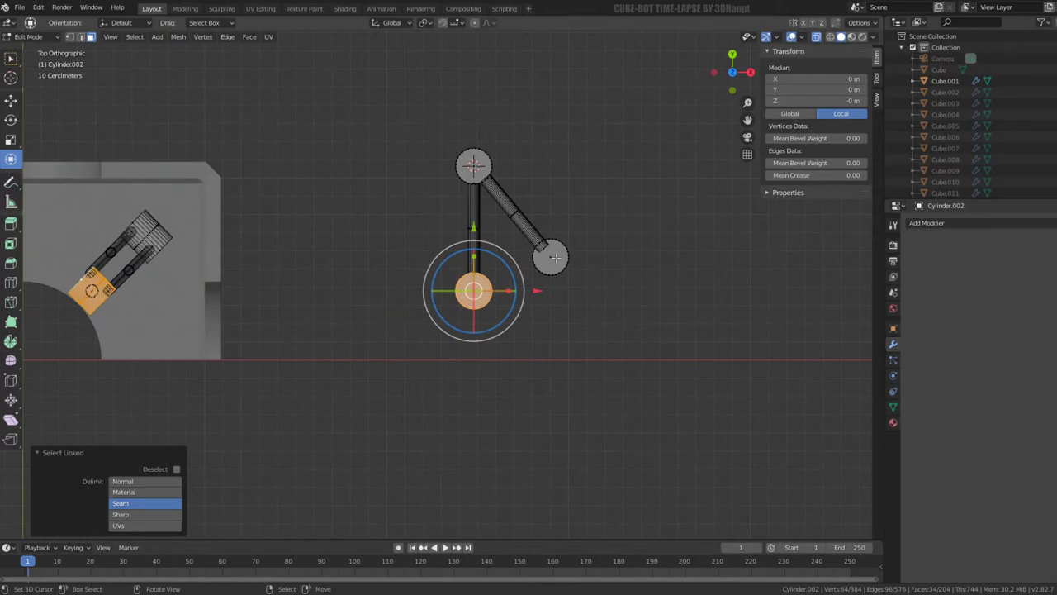
- Return to Object Mode, cancel a trial arm rotation, and select the body's joint cylinder
{"action": "key", "text": "Tab"}
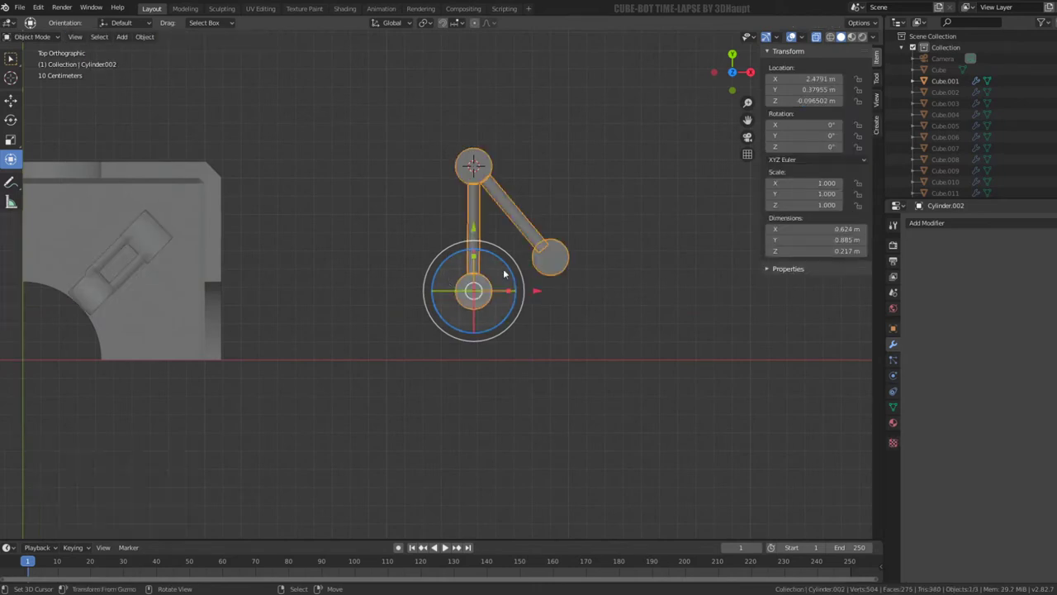
{"action": "key", "text": "r"}
{"action": "right_click", "coordinate": [559, 267]}
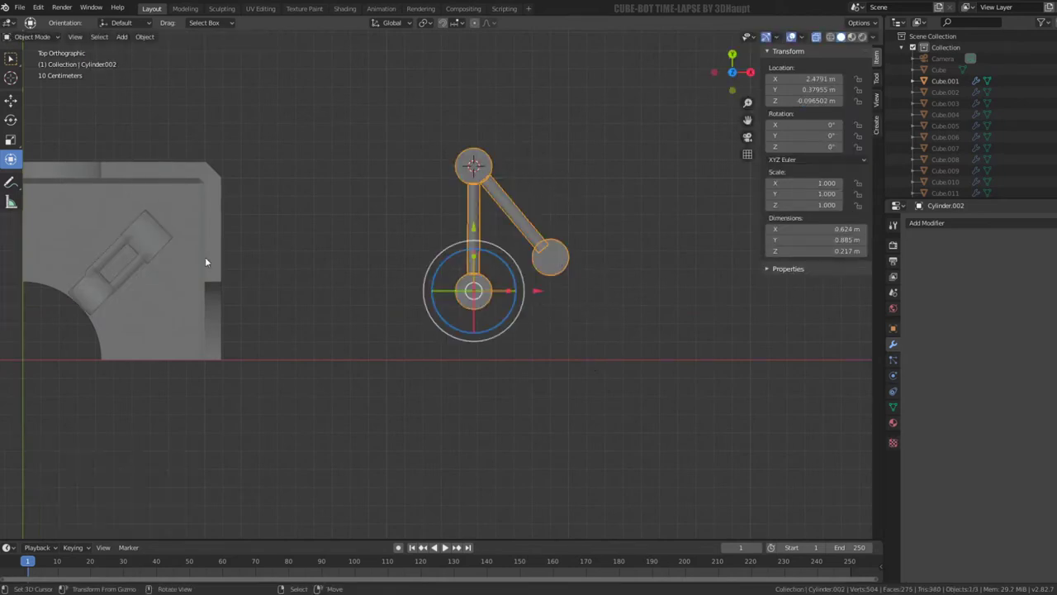
{"action": "mouse_move", "coordinate": [206, 262]}
{"action": "middle_mouse_down"}
{"action": "mouse_move", "coordinate": [211, 196]}
{"action": "mouse_move", "coordinate": [137, 191]}
{"action": "middle_mouse_up"}
{"action": "left_click", "coordinate": [137, 191]}
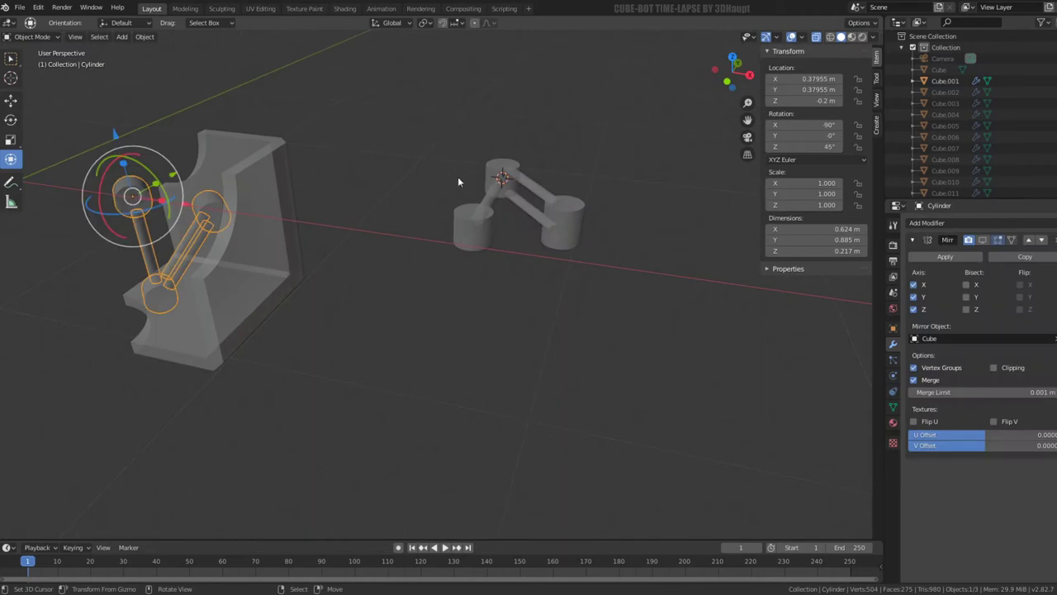
- Rotate the Cylinder.002 linkage assembly 90° about X so it stands upright
{"action": "left_click", "coordinate": [533, 212]}
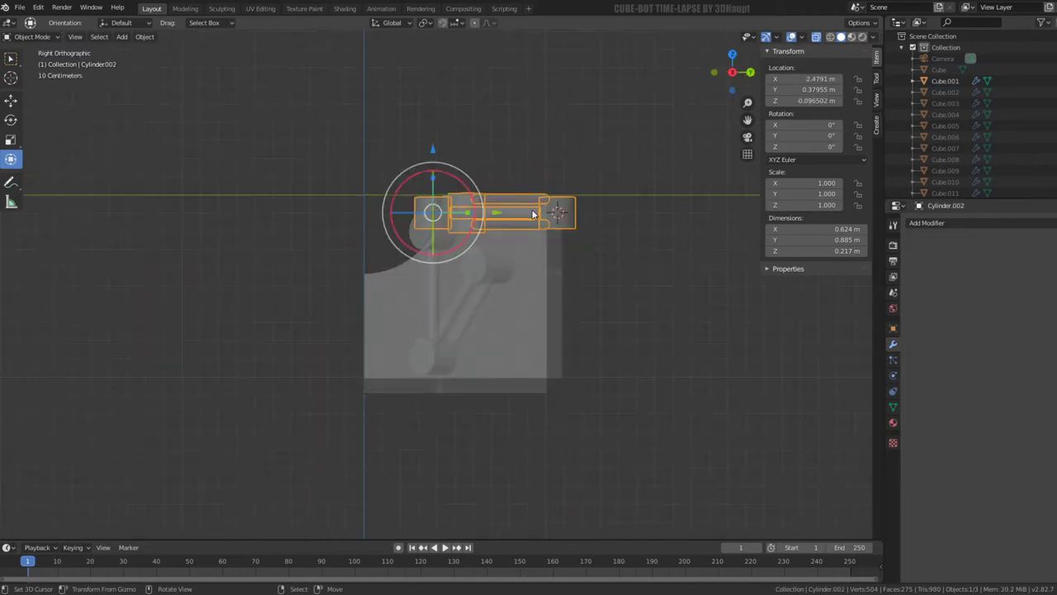
{"action": "key", "text": "r"}
{"action": "left_click", "coordinate": [545, 102]}
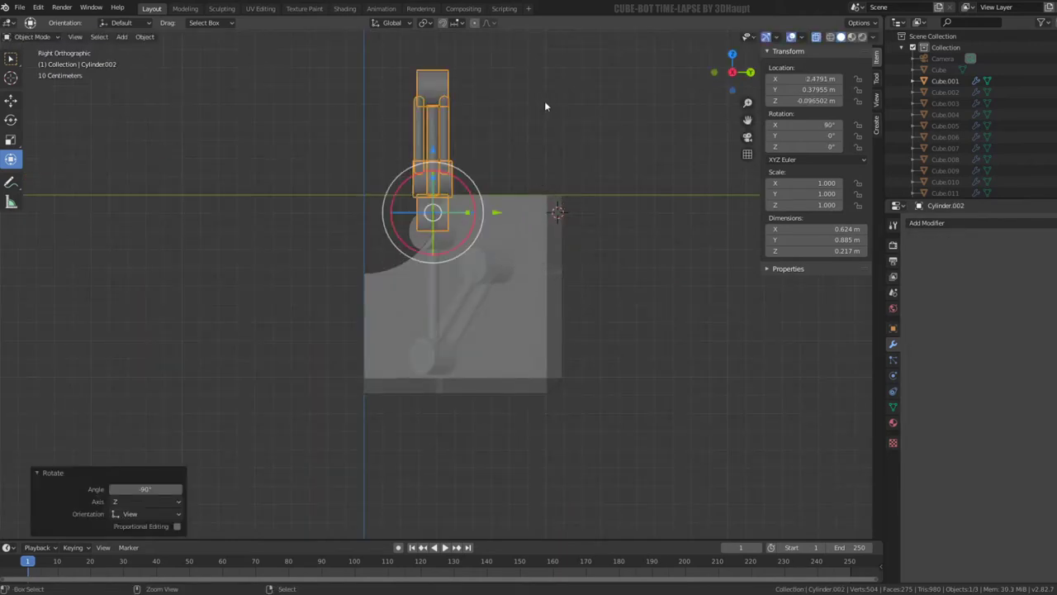
- In front view, enter Edit Mode and select the whole right end joint
{"action": "key", "text": "KP_1"}
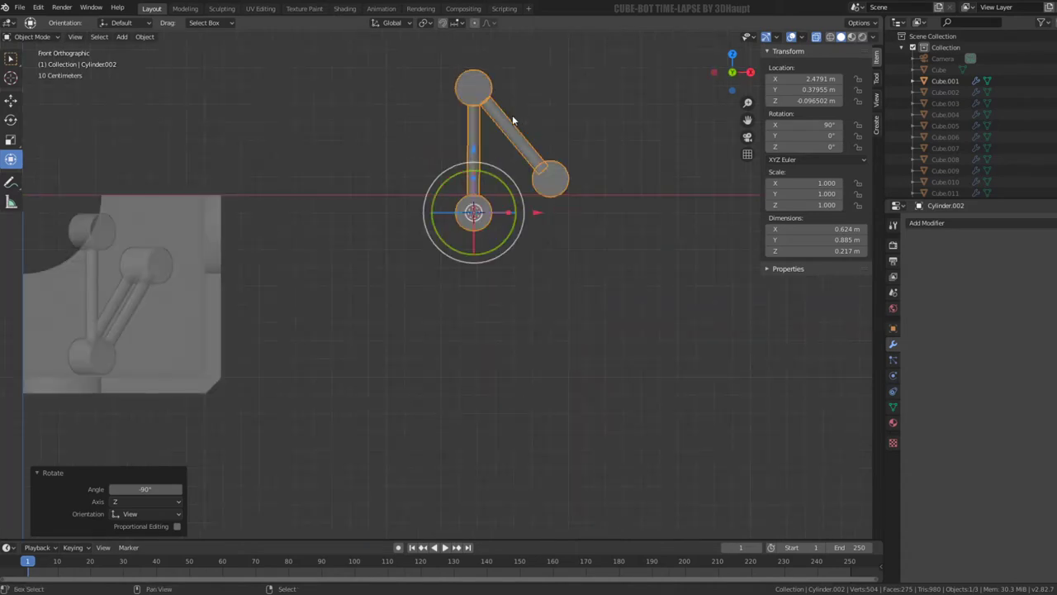
{"action": "middle_click_drag", "start_coordinate": [512, 114], "coordinate": [529, 130], "text": "shift"}
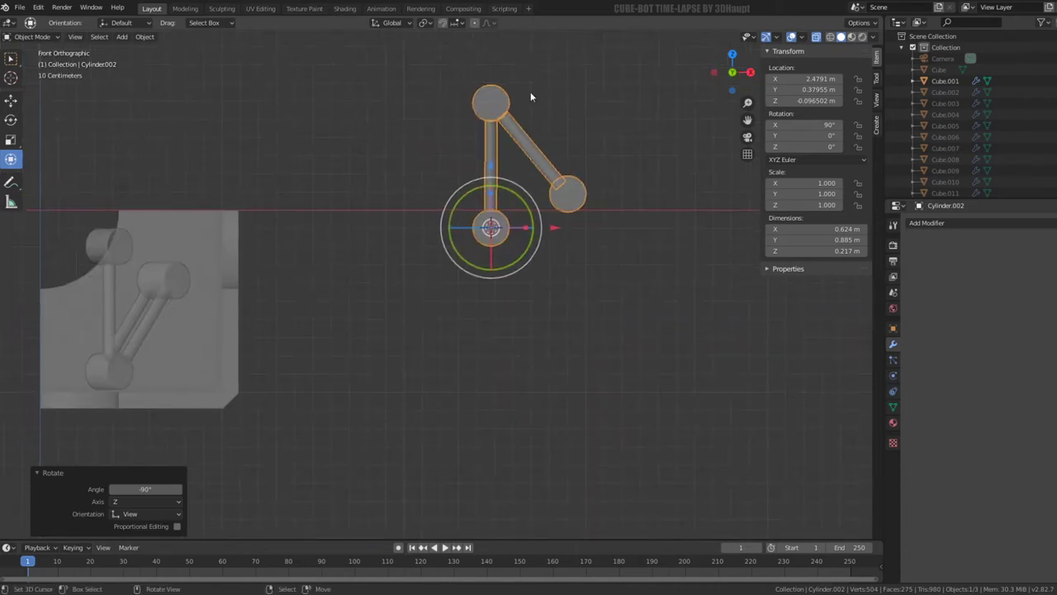
{"action": "left_click", "coordinate": [572, 195]}
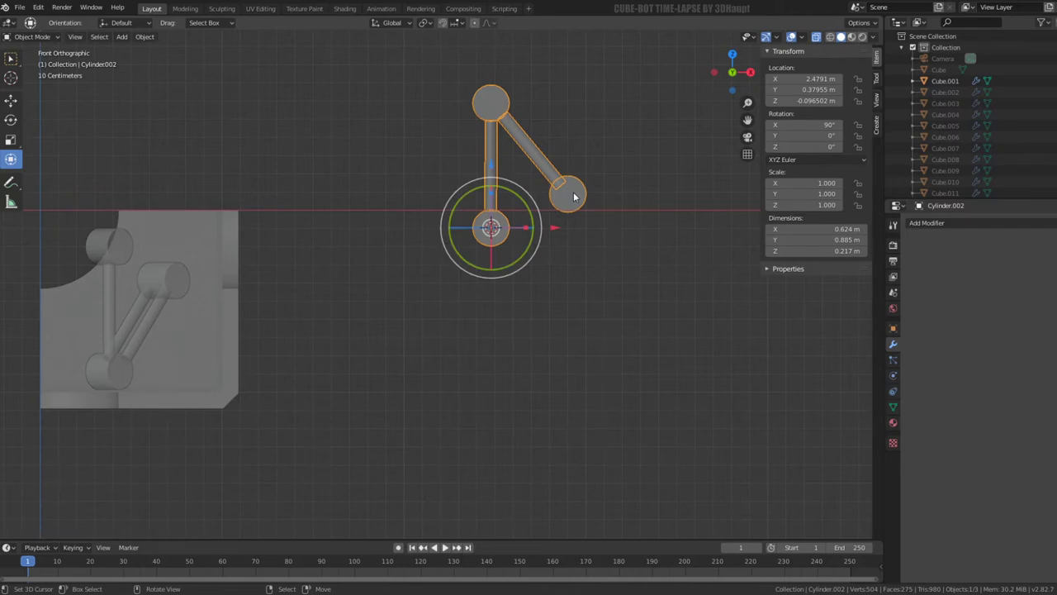
{"action": "key", "text": "Tab"}
{"action": "left_click", "coordinate": [581, 185]}
{"action": "key", "text": "l"}
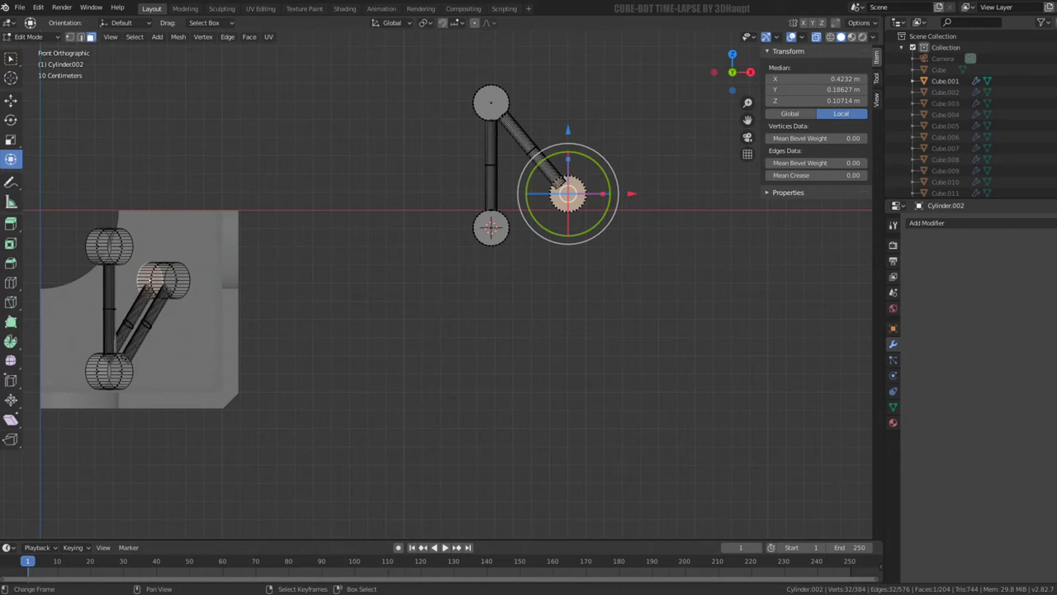
- Select the complete top joint of the linkage in front view
{"action": "middle_click_drag", "start_coordinate": [555, 219], "coordinate": [495, 273]}
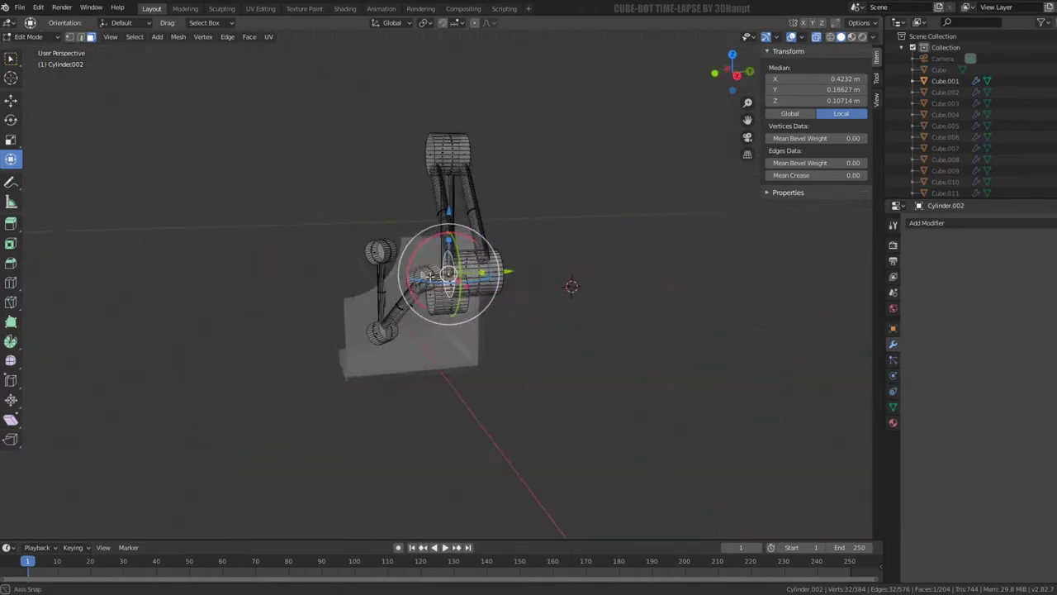
{"action": "mouse_move", "coordinate": [430, 276]}
{"action": "middle_mouse_down"}
{"action": "mouse_move", "coordinate": [549, 257]}
{"action": "mouse_move", "coordinate": [513, 285]}
{"action": "middle_mouse_up"}
{"action": "scroll", "coordinate": [549, 256], "scroll_direction": "up", "scroll_amount": 3}
{"action": "key", "text": "l"}
{"action": "key", "text": "KP_1"}
{"action": "scroll", "coordinate": [500, 297], "scroll_direction": "up", "scroll_amount": 1}
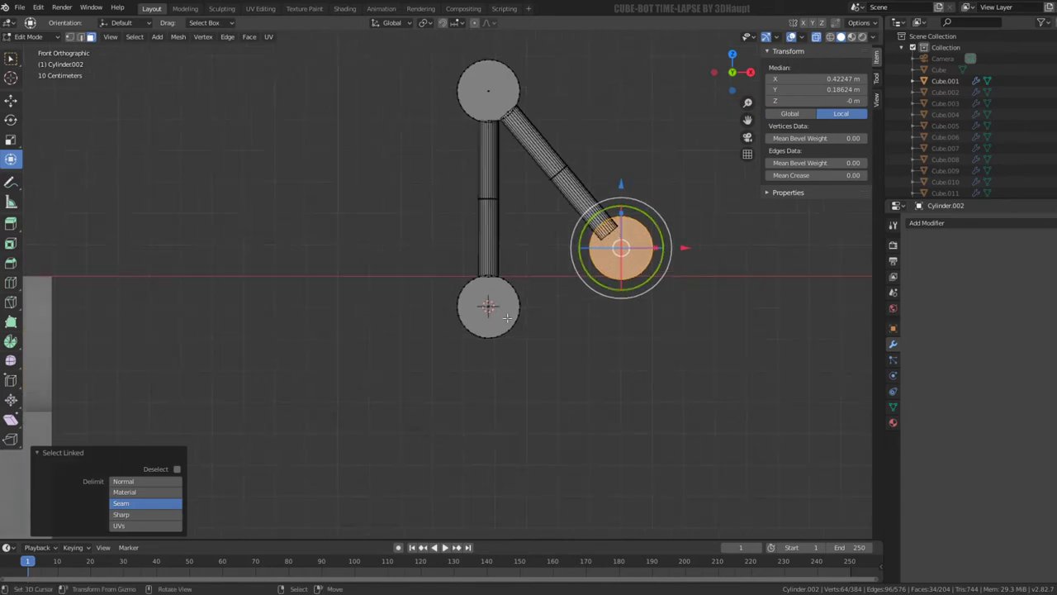
{"action": "key", "text": "l"}
{"action": "key", "text": "l"}
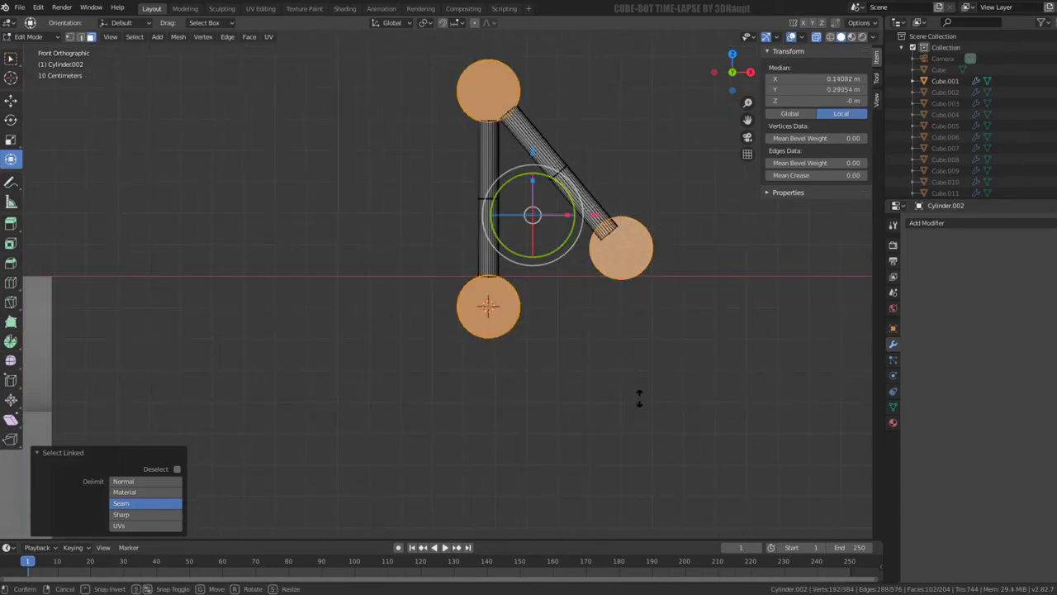
{"action": "left_click", "coordinate": [492, 89]}
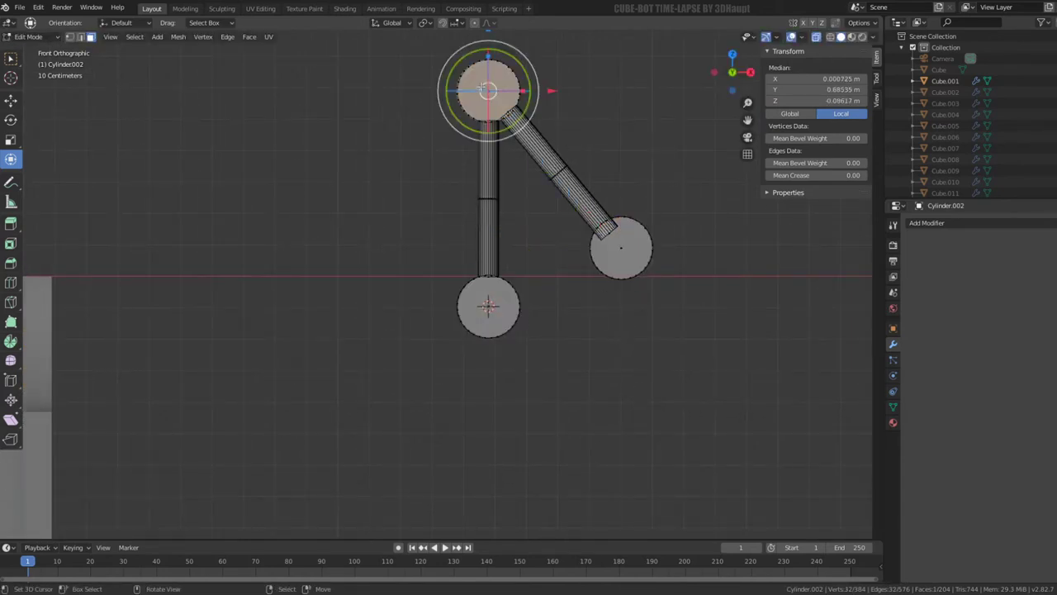
{"action": "key", "text": "l"}
{"action": "key", "text": "l"}
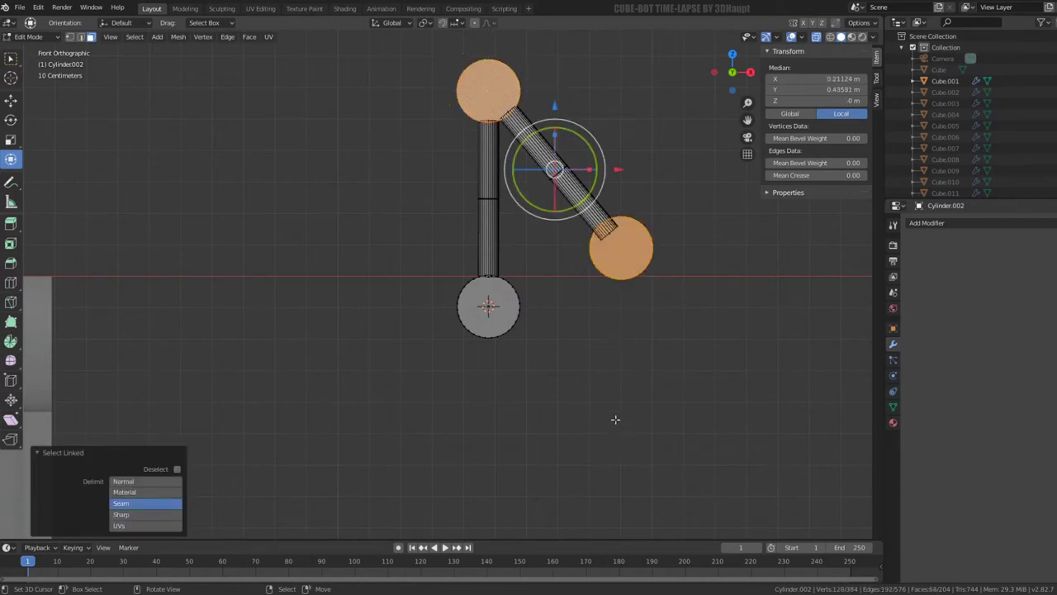
- Lower the top joint slightly along Z, about -0.0421 m
{"action": "key", "text": "alt+s"}
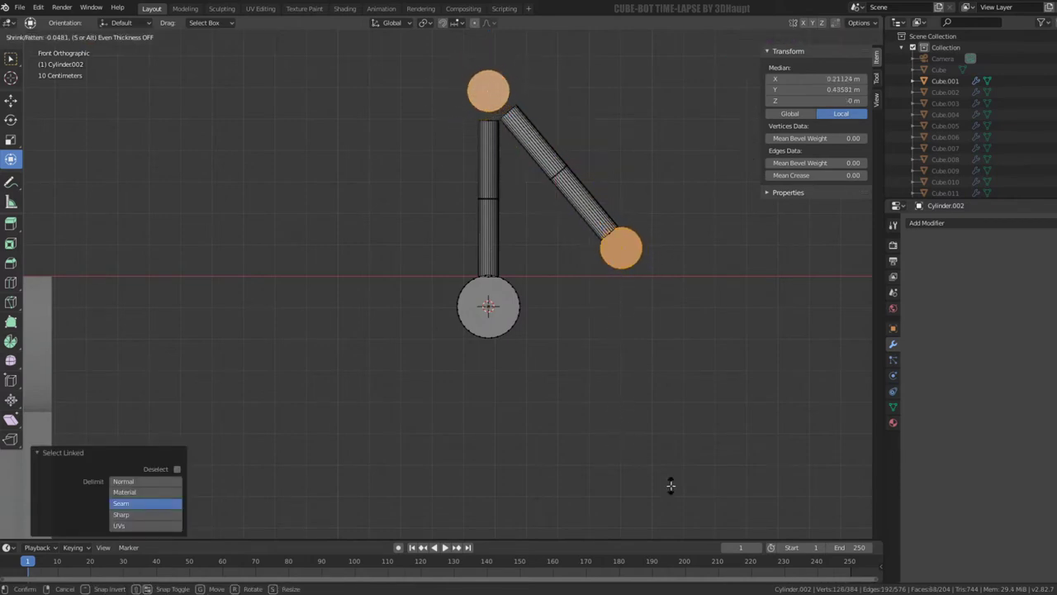
{"action": "key", "text": "Escape"}
{"action": "left_click", "coordinate": [491, 89]}
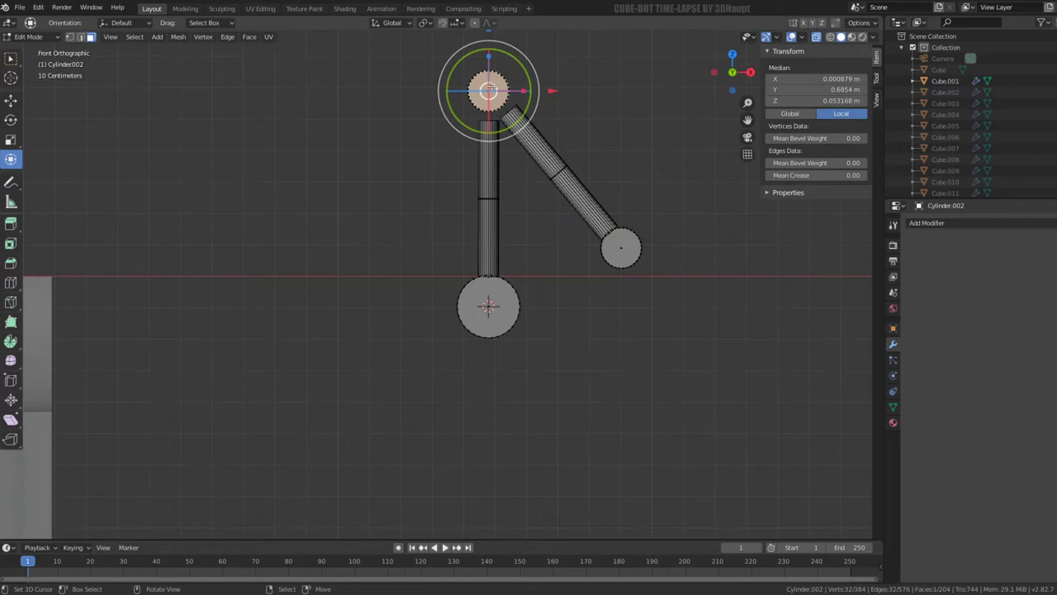
{"action": "key", "text": "l"}
{"action": "key", "text": "KP_Decimal"}
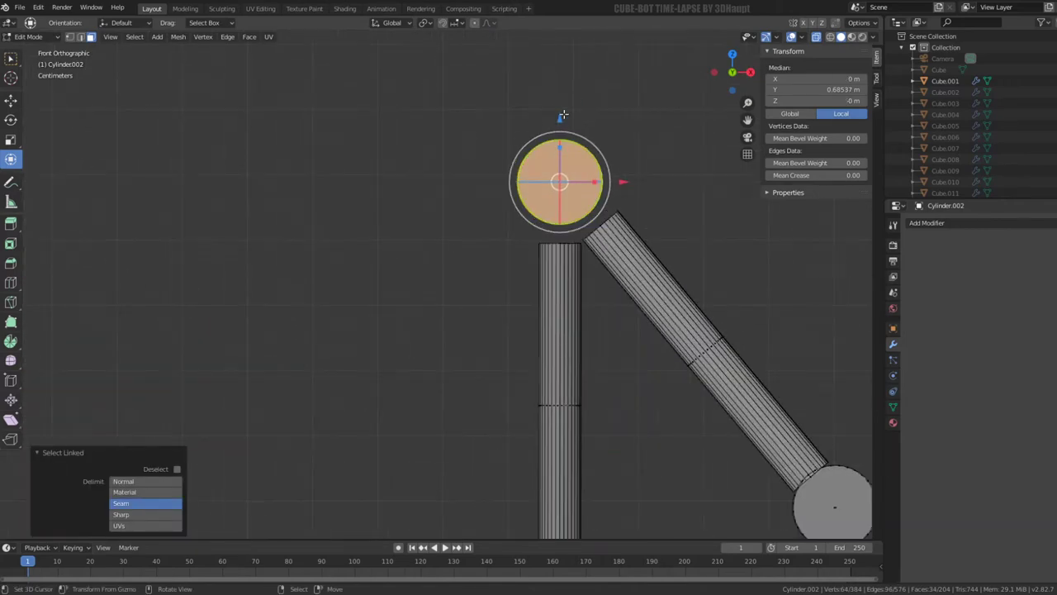
{"action": "key", "text": "g"}
{"action": "key", "text": "z"}
{"action": "left_click", "coordinate": [562, 123]}
{"action": "mouse_move", "coordinate": [562, 122]}
{"action": "middle_mouse_down"}
{"action": "mouse_move", "coordinate": [512, 198]}
{"action": "mouse_move", "coordinate": [537, 223]}
{"action": "middle_mouse_up"}
- Stretch the top joint to 2.08 along Y
{"action": "key", "text": "s"}
{"action": "key", "text": "y"}
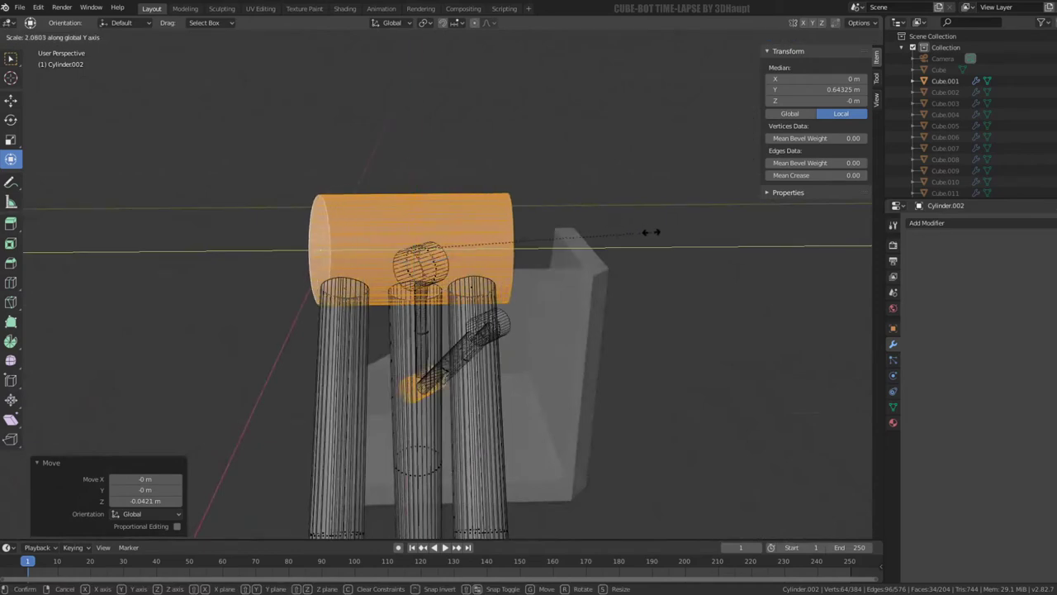
{"action": "left_click", "coordinate": [652, 232]}
{"action": "mouse_move", "coordinate": [651, 232]}
{"action": "middle_mouse_down"}
{"action": "mouse_move", "coordinate": [557, 238]}
{"action": "mouse_move", "coordinate": [702, 359]}
{"action": "middle_mouse_up"}
- Select the lower-right arm end cap and stretch it to 1.384 along Y
{"action": "left_click", "coordinate": [684, 345]}
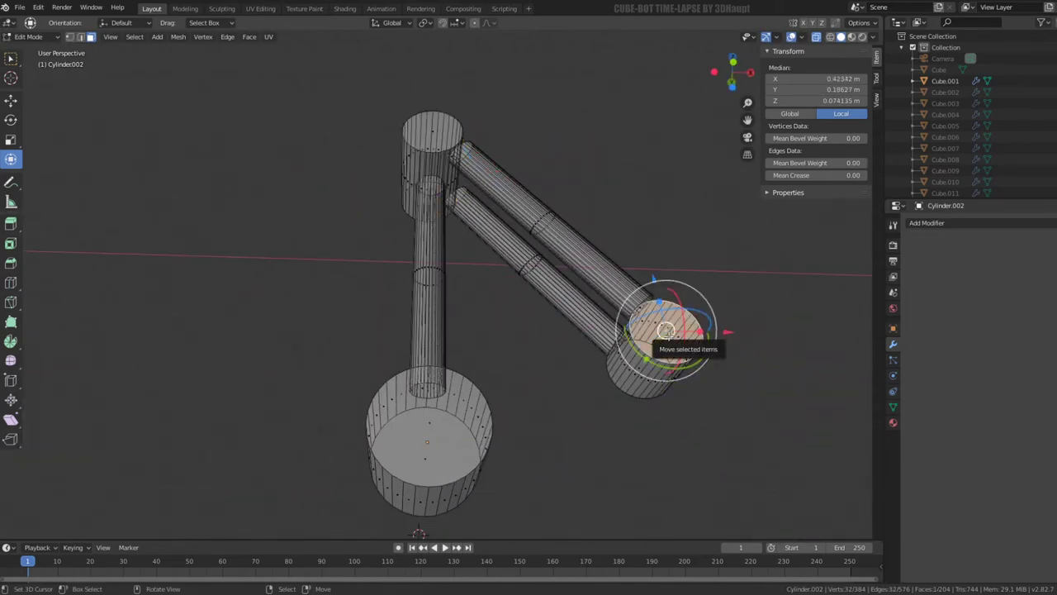
{"action": "key", "text": "ctrl+l"}
{"action": "key", "text": "KP_1"}
{"action": "middle_click_drag", "start_coordinate": [668, 335], "coordinate": [570, 351]}
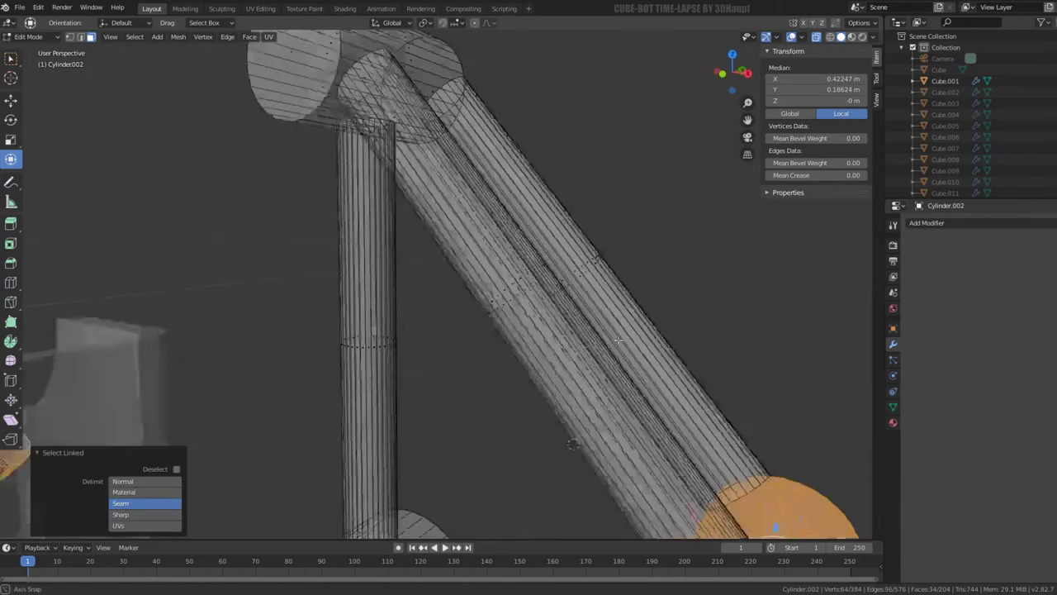
{"action": "key", "text": "s"}
{"action": "key", "text": "y"}
{"action": "left_click", "coordinate": [573, 357]}
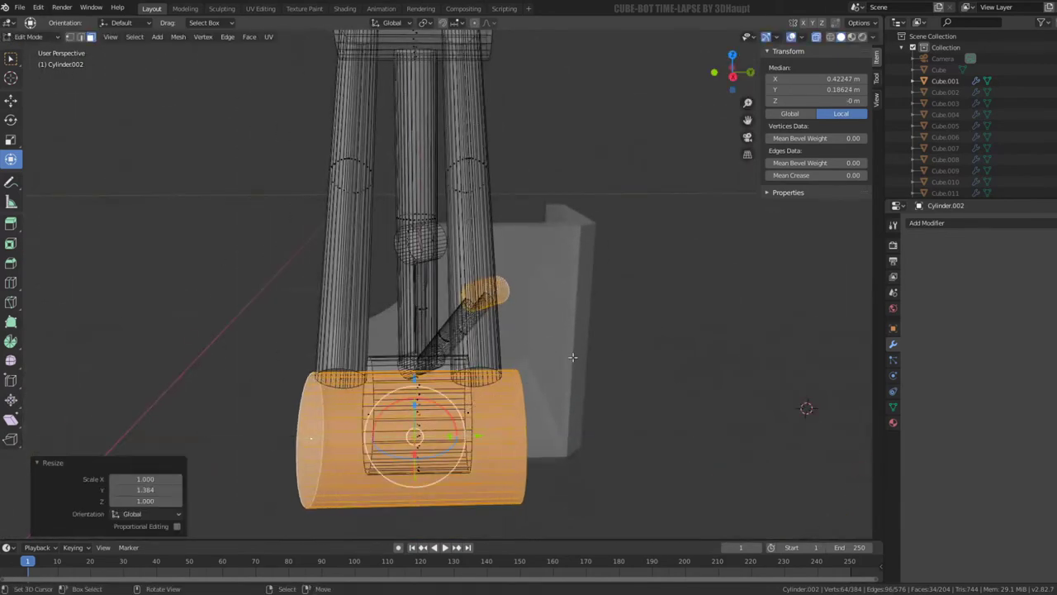
- Nudge the end cap onto the arm's end and snap the 3D cursor to its centre
{"action": "key", "text": "KP_1"}
{"action": "scroll", "coordinate": [721, 342], "scroll_direction": "up", "scroll_amount": 1}
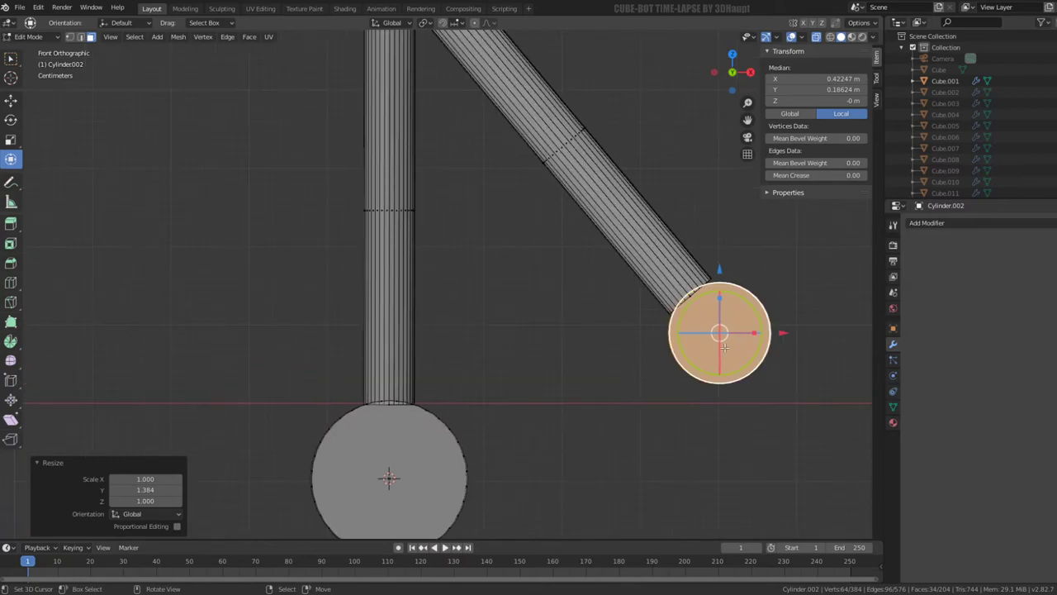
{"action": "scroll", "coordinate": [724, 348], "scroll_direction": "down", "scroll_amount": 3}
{"action": "key", "text": "g"}
{"action": "left_click", "coordinate": [715, 338]}
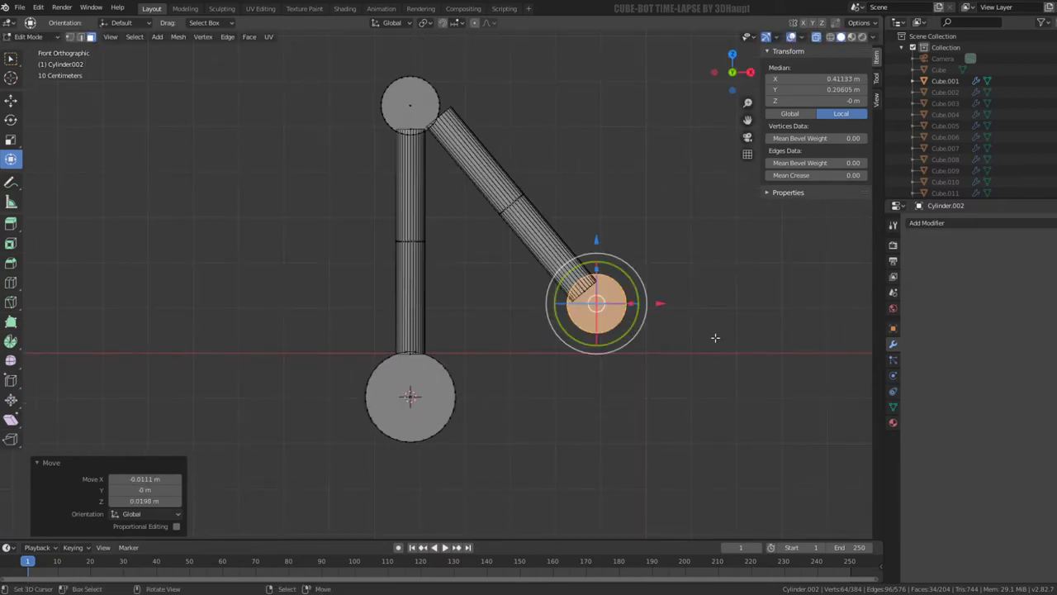
{"action": "mouse_move", "coordinate": [710, 315]}
{"action": "middle_mouse_down"}
{"action": "mouse_move", "coordinate": [548, 335]}
{"action": "mouse_move", "coordinate": [547, 225]}
{"action": "middle_mouse_up"}
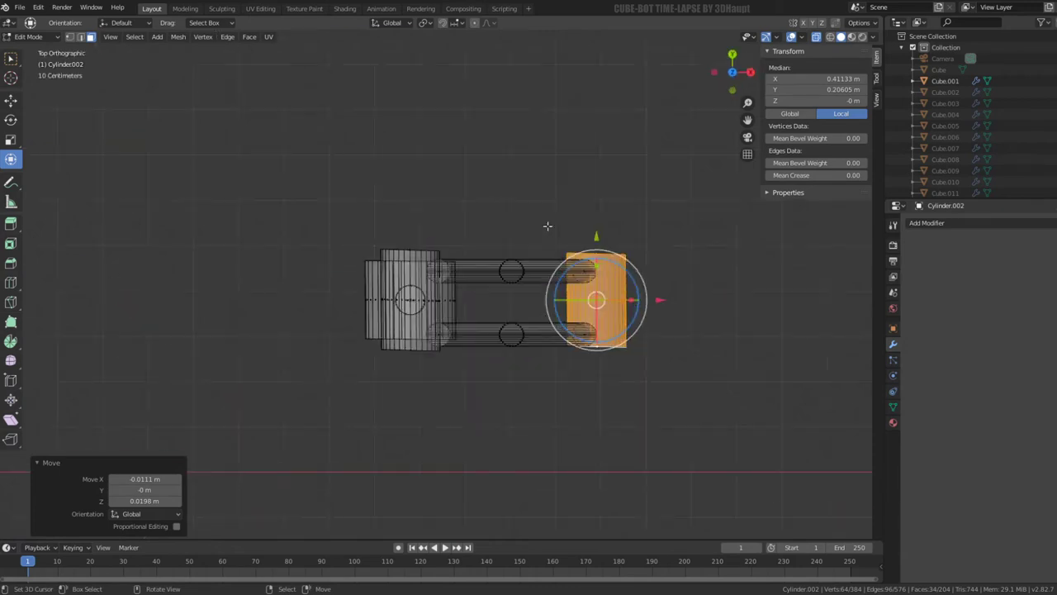
{"action": "left_click_drag", "start_coordinate": [597, 239], "coordinate": [597, 240]}
{"action": "key", "text": "KP_1"}
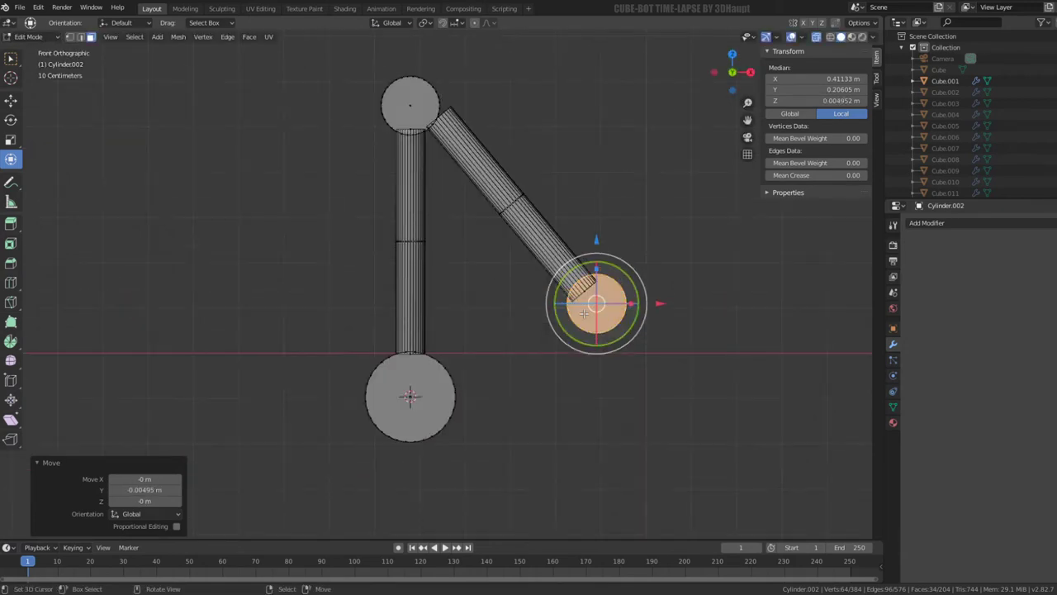
{"action": "mouse_move", "coordinate": [606, 198]}
{"action": "middle_mouse_down"}
{"action": "mouse_move", "coordinate": [541, 209]}
{"action": "mouse_move", "coordinate": [552, 209]}
{"action": "middle_mouse_up"}
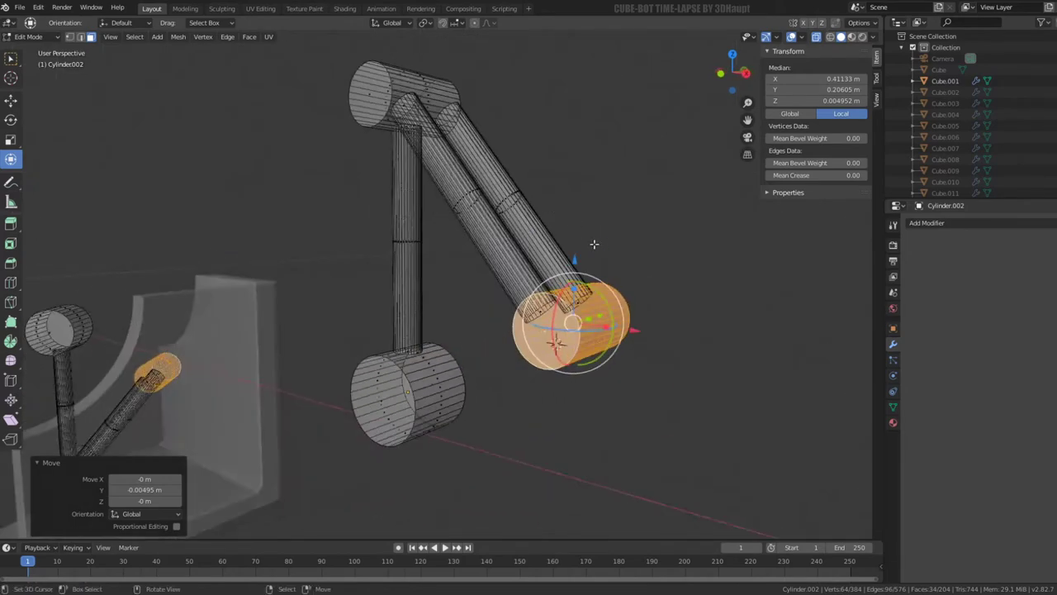
{"action": "key", "text": "shift+s"}
{"action": "left_click", "coordinate": [692, 312]}
- Add a cube at the end cap and scale it down to 0.786
{"action": "key", "text": "shift+a"}
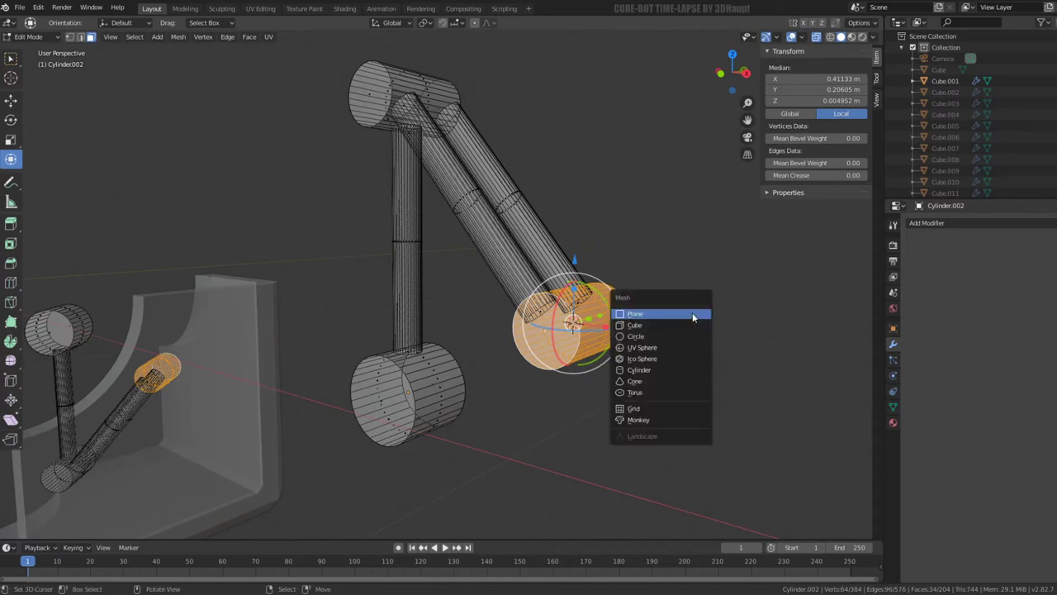
{"action": "left_click", "coordinate": [673, 325]}
{"action": "key", "text": "s"}
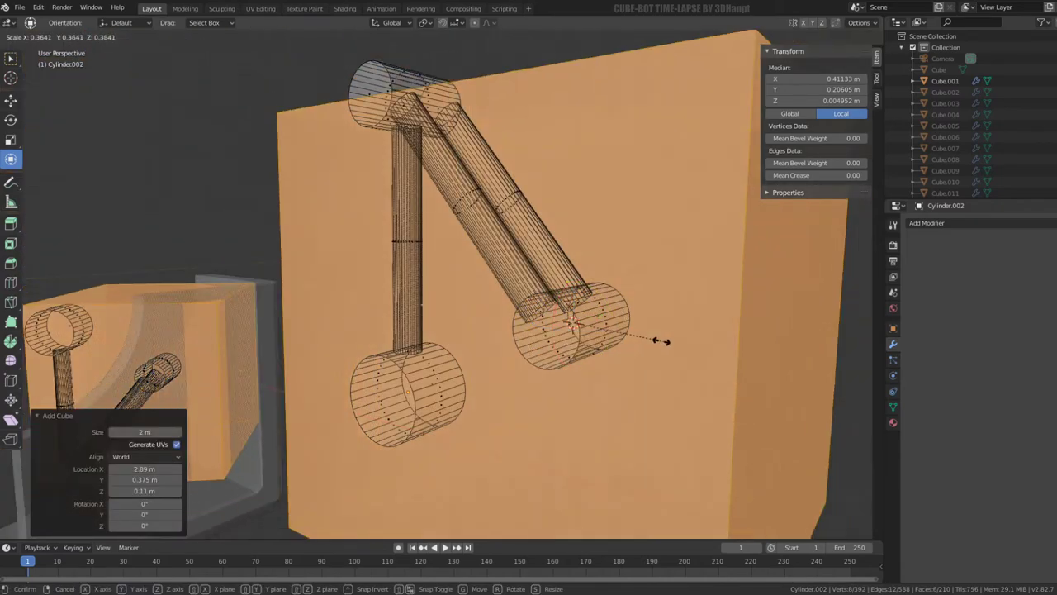
{"action": "left_click", "coordinate": [808, 369]}
{"action": "scroll", "coordinate": [668, 347], "scroll_direction": "down", "scroll_amount": 3}
{"action": "key", "text": "s"}
{"action": "left_click", "coordinate": [669, 335]}
{"action": "mouse_move", "coordinate": [668, 335]}
{"action": "middle_mouse_down"}
{"action": "mouse_move", "coordinate": [600, 342]}
{"action": "mouse_move", "coordinate": [487, 408]}
{"action": "middle_mouse_up"}
{"action": "key", "text": "s"}
{"action": "left_click", "coordinate": [595, 347]}
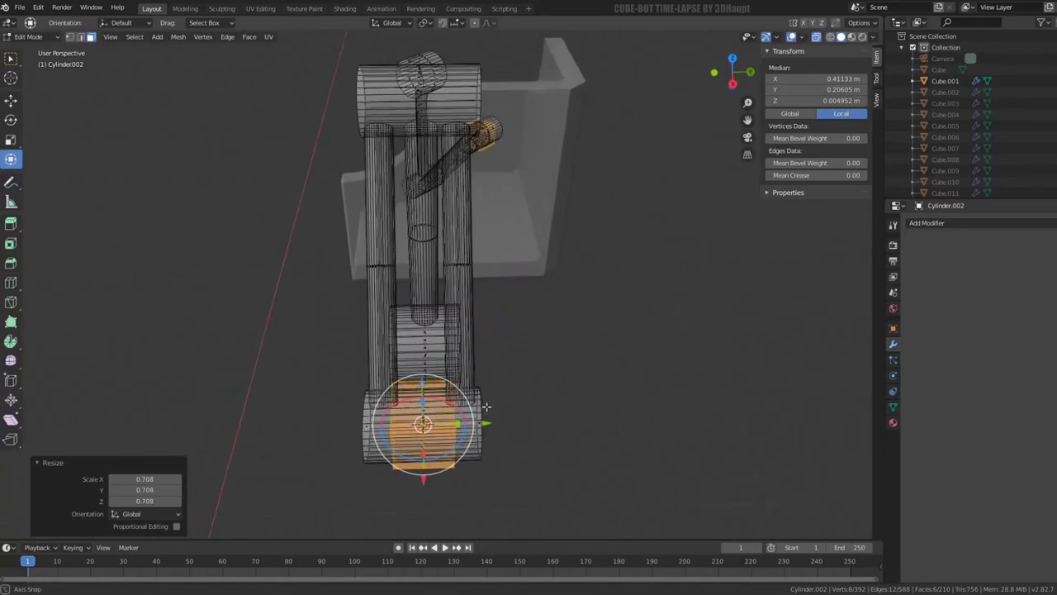
{"action": "key", "text": "s"}
{"action": "left_click", "coordinate": [523, 411]}
- Rotate the cube diagonally in front view and separate it into its own object
{"action": "key", "text": "KP_1"}
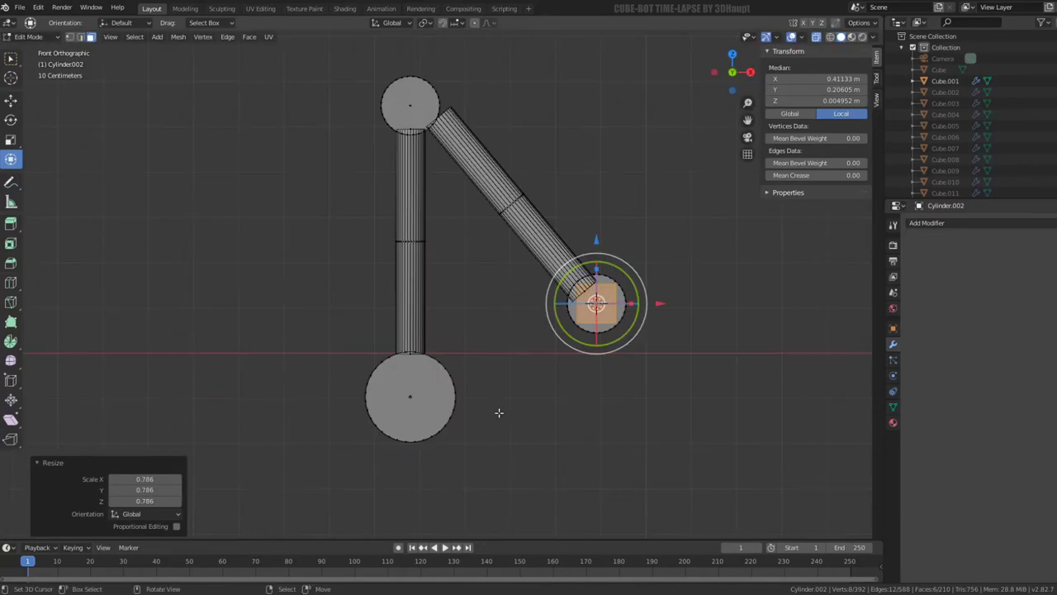
{"action": "scroll", "coordinate": [651, 389], "scroll_direction": "up", "scroll_amount": 2}
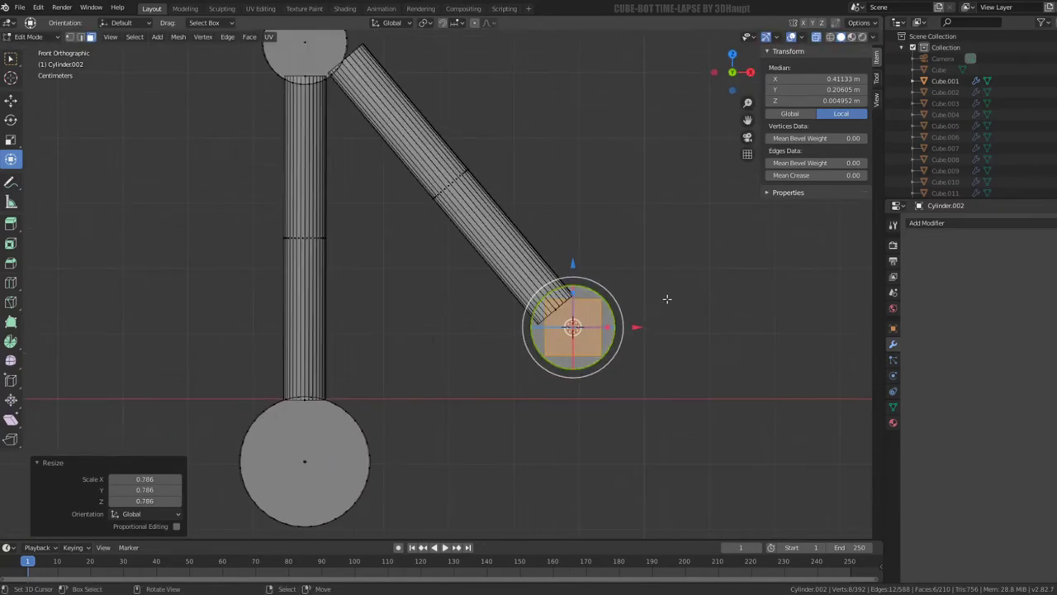
{"action": "key", "text": "r"}
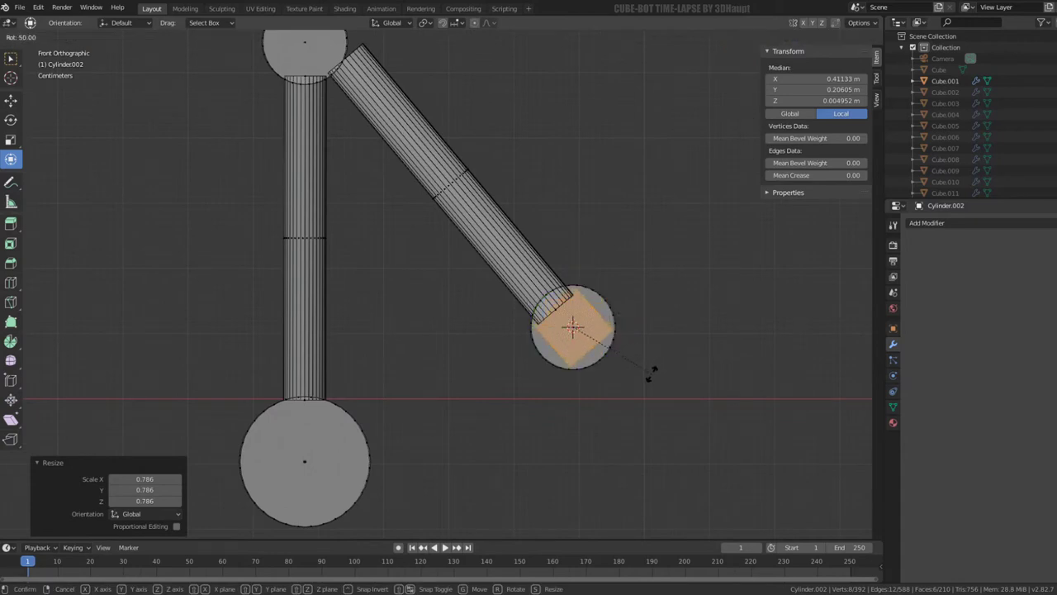
{"action": "left_click", "coordinate": [650, 373]}
{"action": "scroll", "coordinate": [506, 360], "scroll_direction": "down", "scroll_amount": 3}
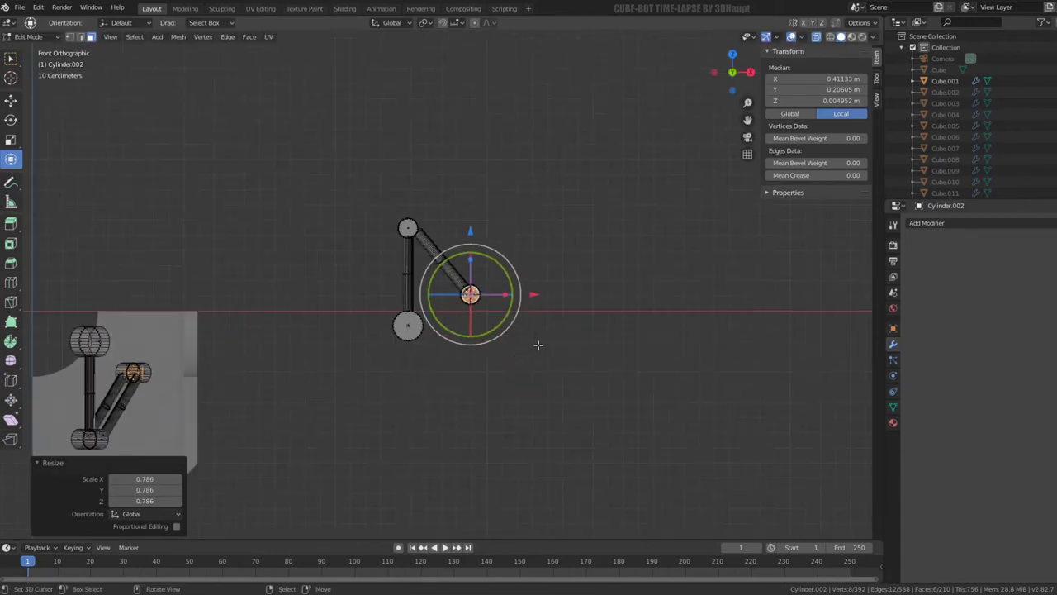
{"action": "key", "text": "p"}
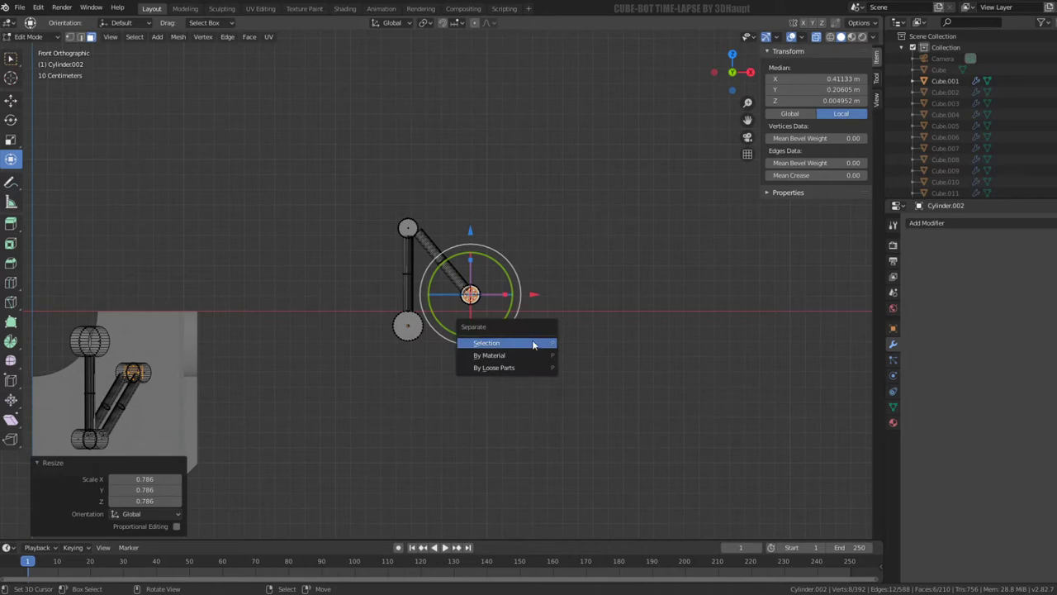
{"action": "left_click", "coordinate": [533, 340]}
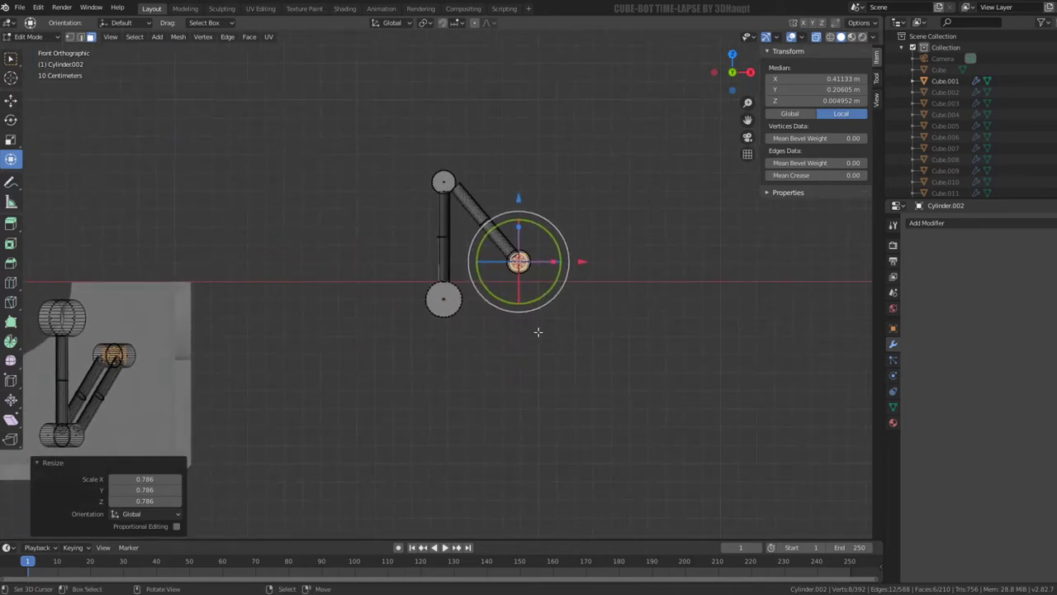
- Stretch the piece along Z into a long flat bar
{"action": "key", "text": "s"}
{"action": "key", "text": "z"}
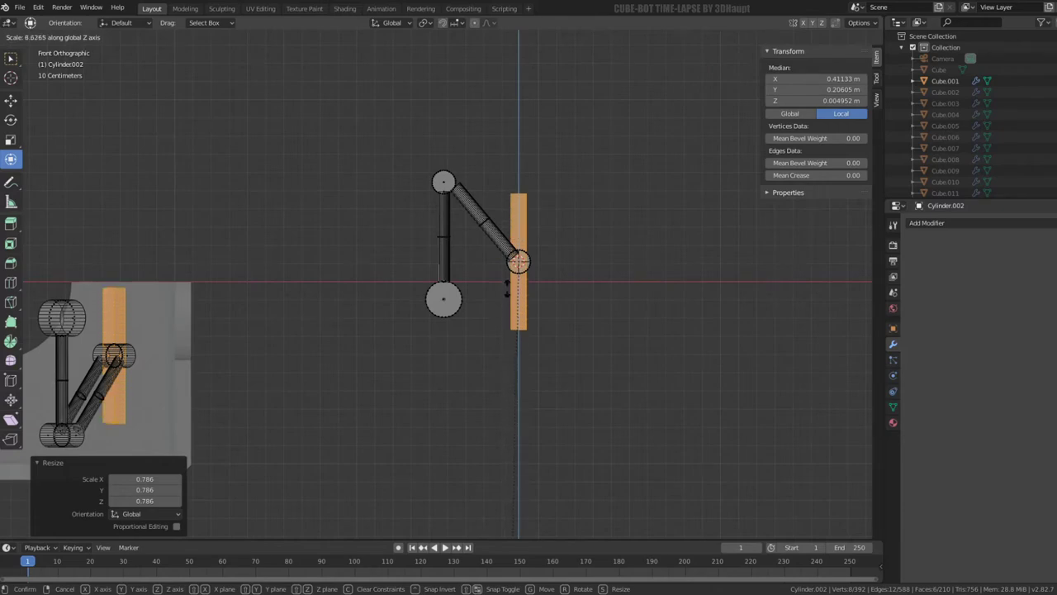
{"action": "left_click", "coordinate": [506, 290]}
{"action": "middle_click_drag", "start_coordinate": [507, 289], "coordinate": [495, 287]}
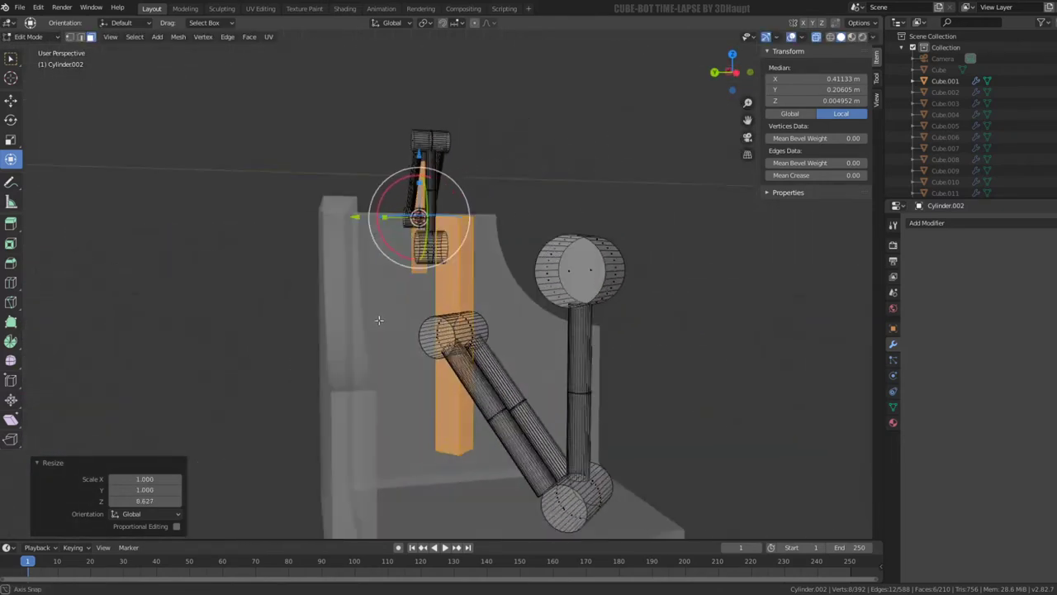
{"action": "key", "text": "s"}
{"action": "key", "text": "z"}
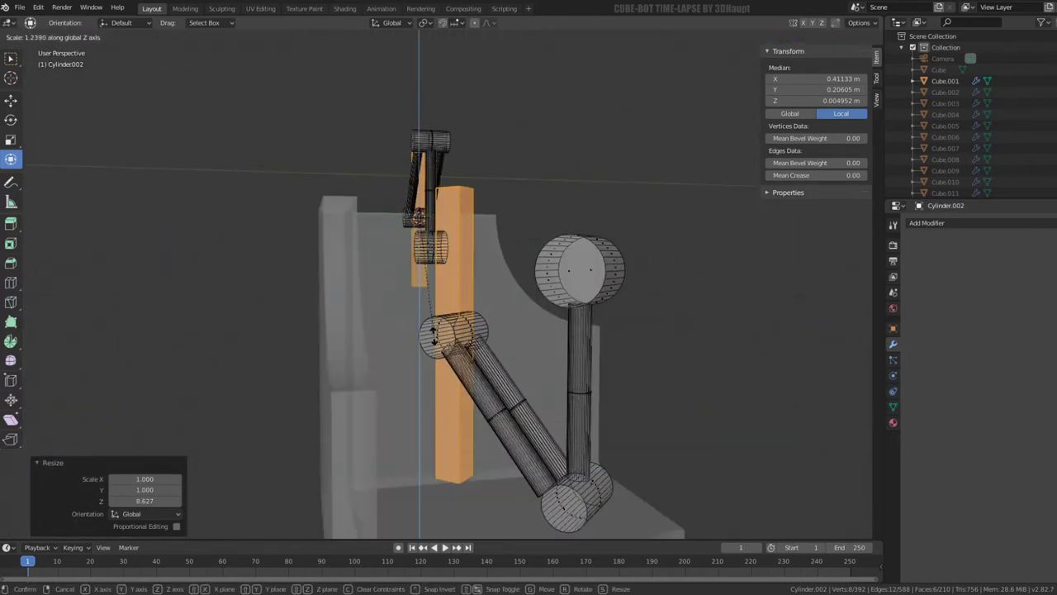
{"action": "left_click", "coordinate": [437, 291]}
{"action": "middle_click_drag", "start_coordinate": [437, 291], "coordinate": [496, 215]}
{"action": "scroll", "coordinate": [510, 189], "scroll_direction": "down", "scroll_amount": 4}
{"action": "scroll", "coordinate": [420, 161], "scroll_direction": "down", "scroll_amount": 3}
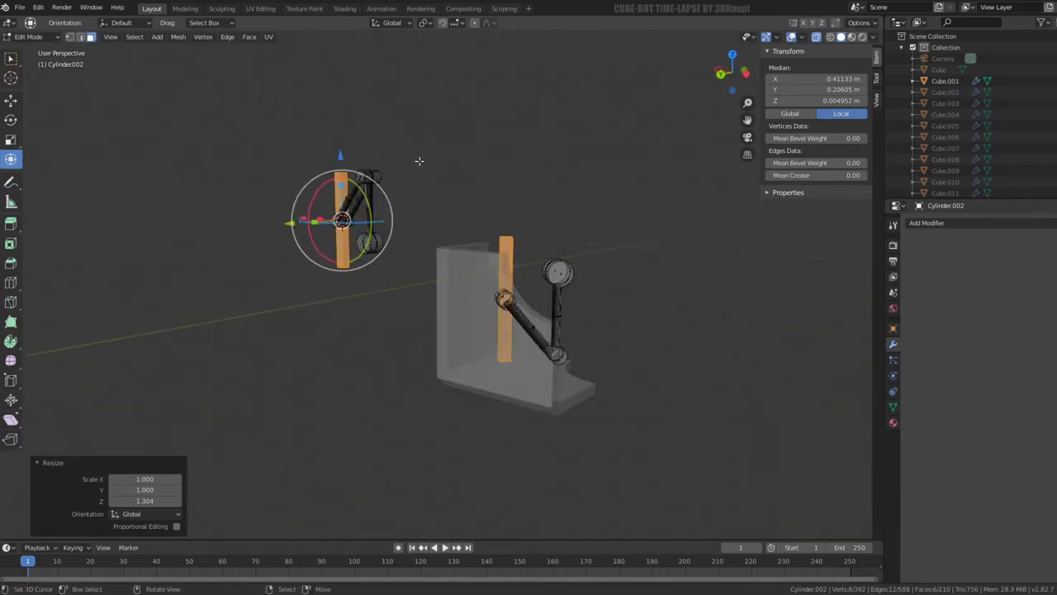
- Rotate the bar 45° about the Y axis
{"action": "key", "text": "r"}
{"action": "key", "text": "Escape"}
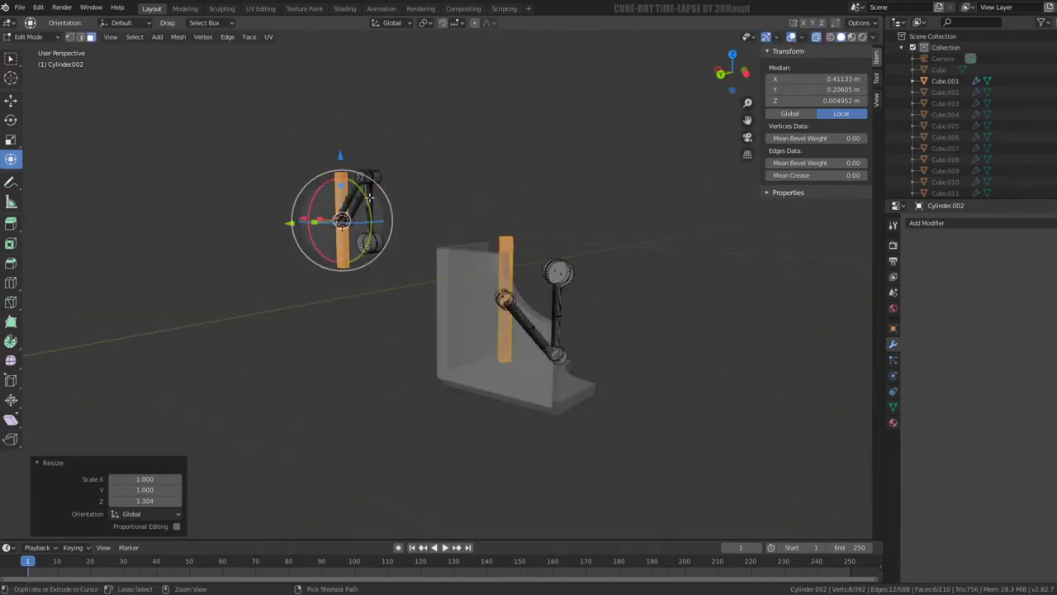
{"action": "key", "text": "y"}
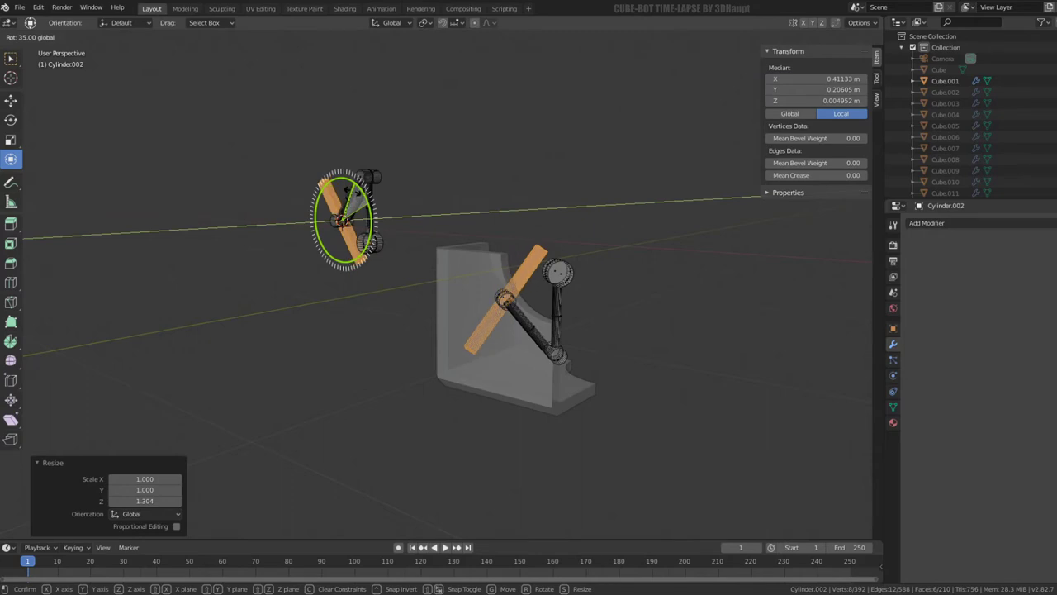
{"action": "key", "text": "Return"}
{"action": "middle_click_drag", "start_coordinate": [462, 247], "coordinate": [406, 211]}
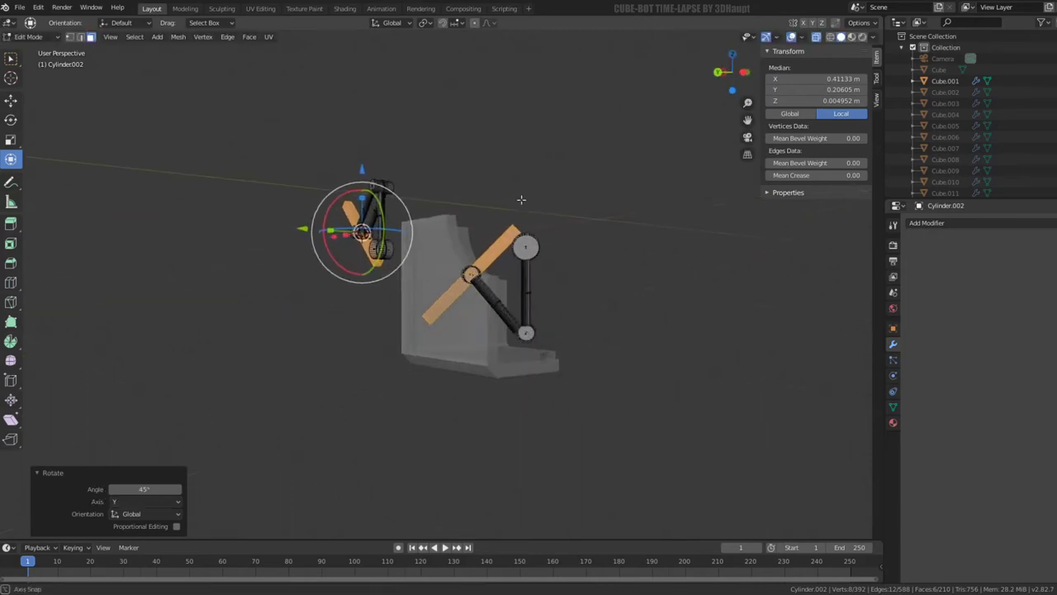
{"action": "scroll", "coordinate": [407, 211], "scroll_direction": "up", "scroll_amount": 2}
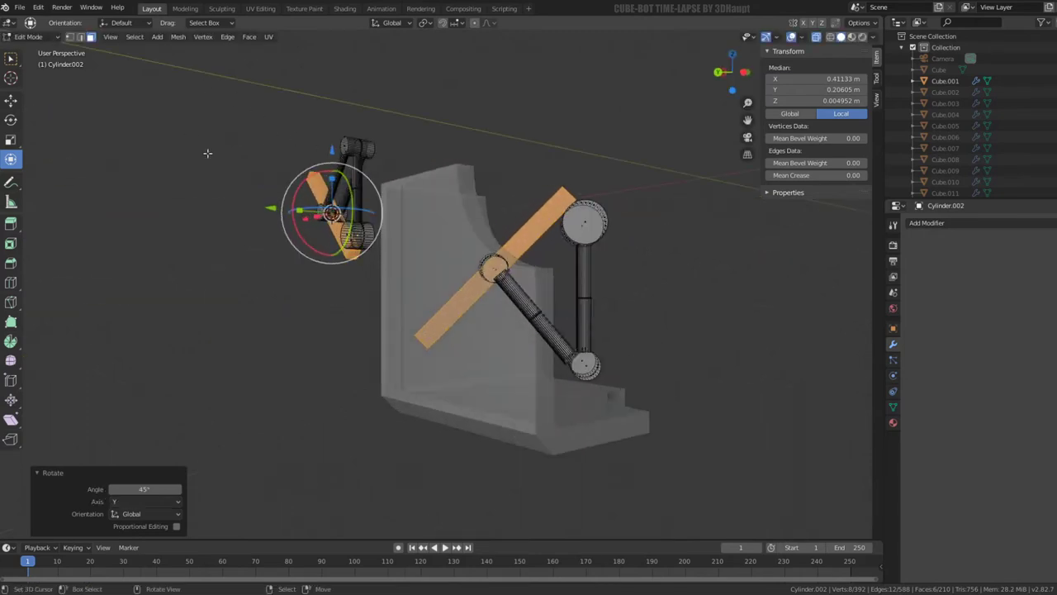
- Tilt the bar back 15° about Y, then a further 5°
{"action": "key", "text": "r"}
{"action": "key", "text": "y"}
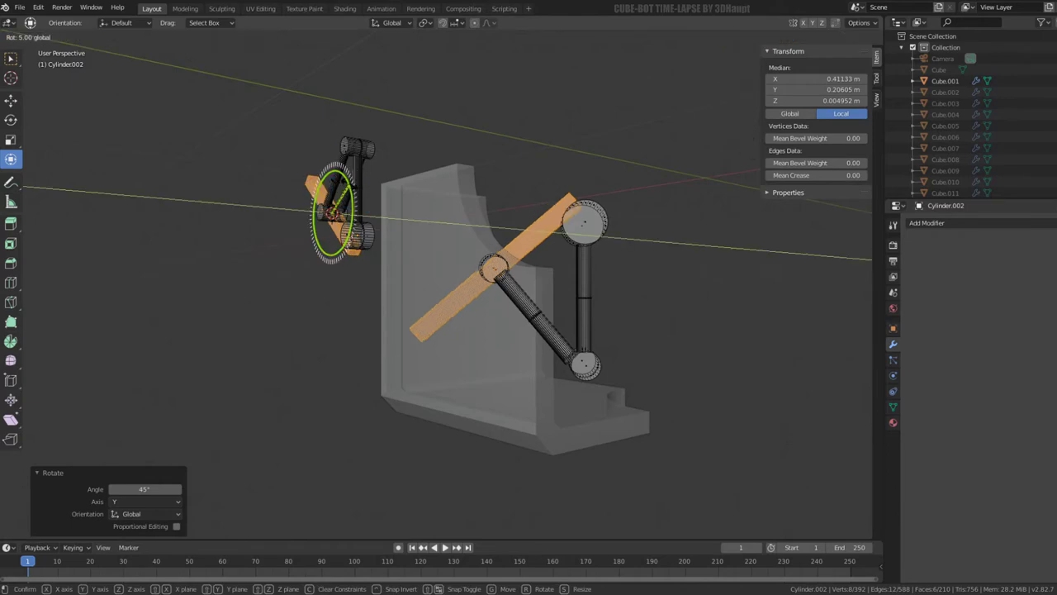
{"action": "key", "text": "Escape"}
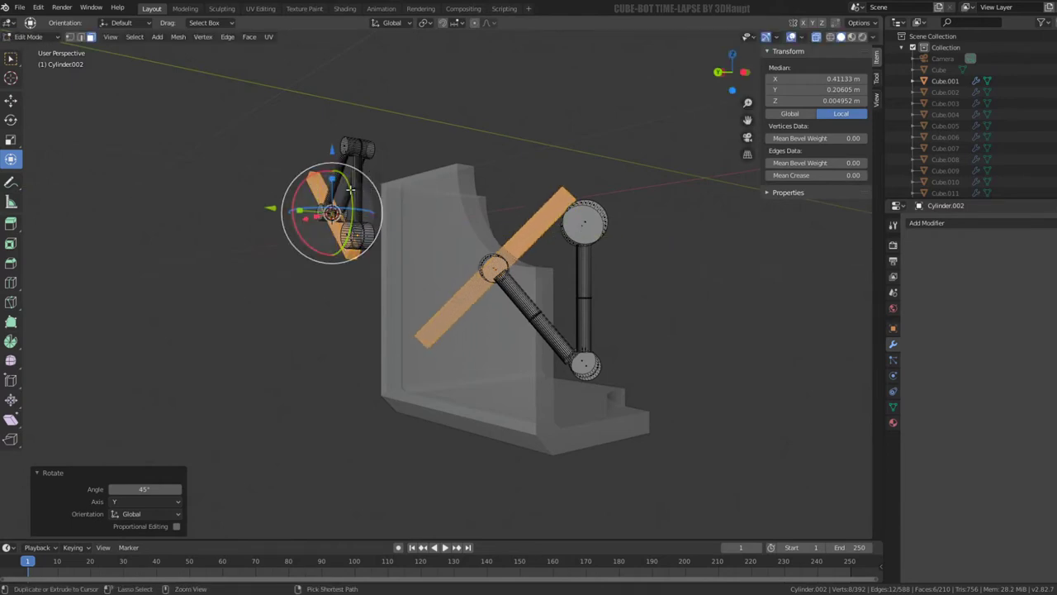
{"action": "key", "text": "r"}
{"action": "key", "text": "y"}
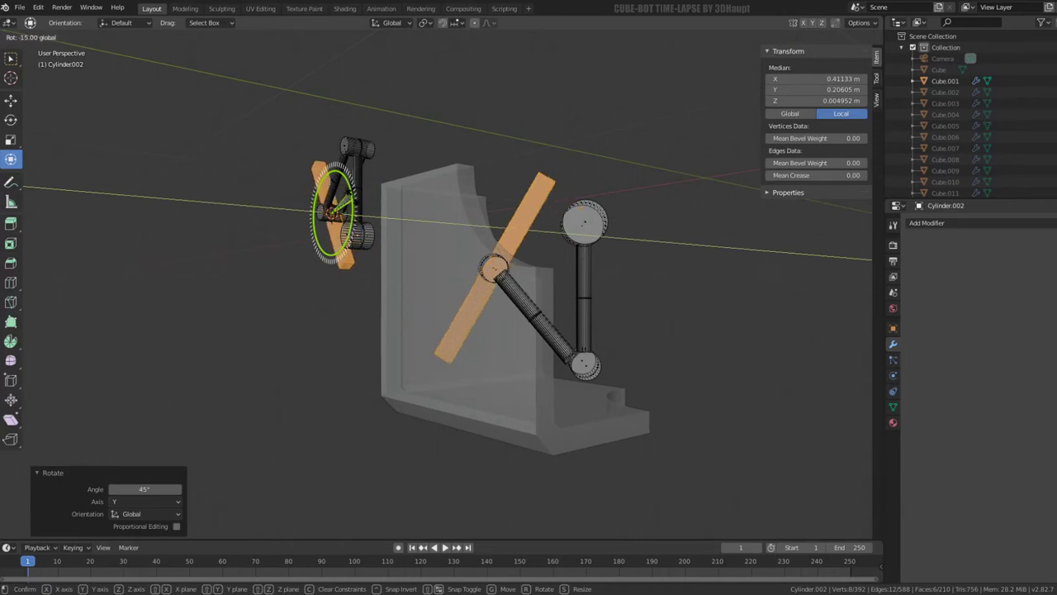
{"action": "left_click", "coordinate": [496, 206]}
{"action": "mouse_move", "coordinate": [495, 206]}
{"action": "middle_mouse_down"}
{"action": "mouse_move", "coordinate": [512, 188]}
{"action": "mouse_move", "coordinate": [437, 199]}
{"action": "mouse_move", "coordinate": [478, 215]}
{"action": "middle_mouse_up"}
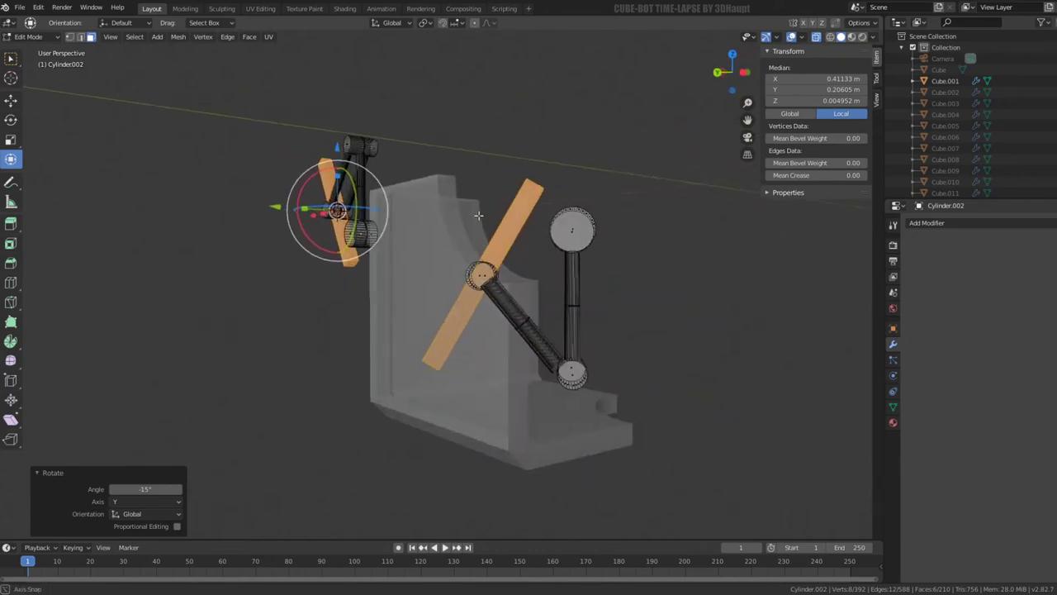
{"action": "middle_click_drag", "start_coordinate": [478, 215], "coordinate": [486, 206]}
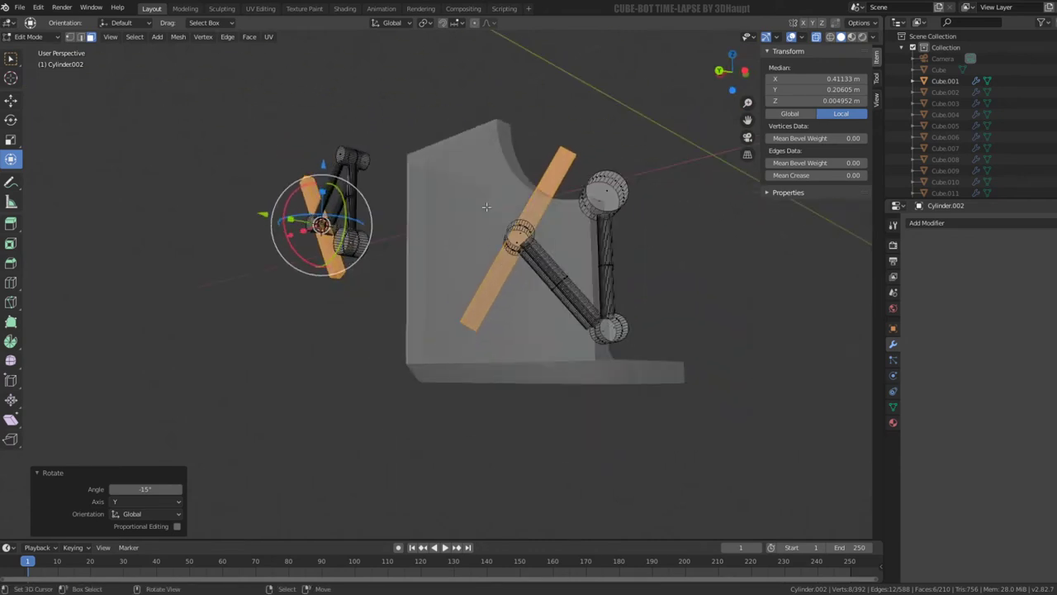
{"action": "key", "text": "r"}
{"action": "key", "text": "y"}
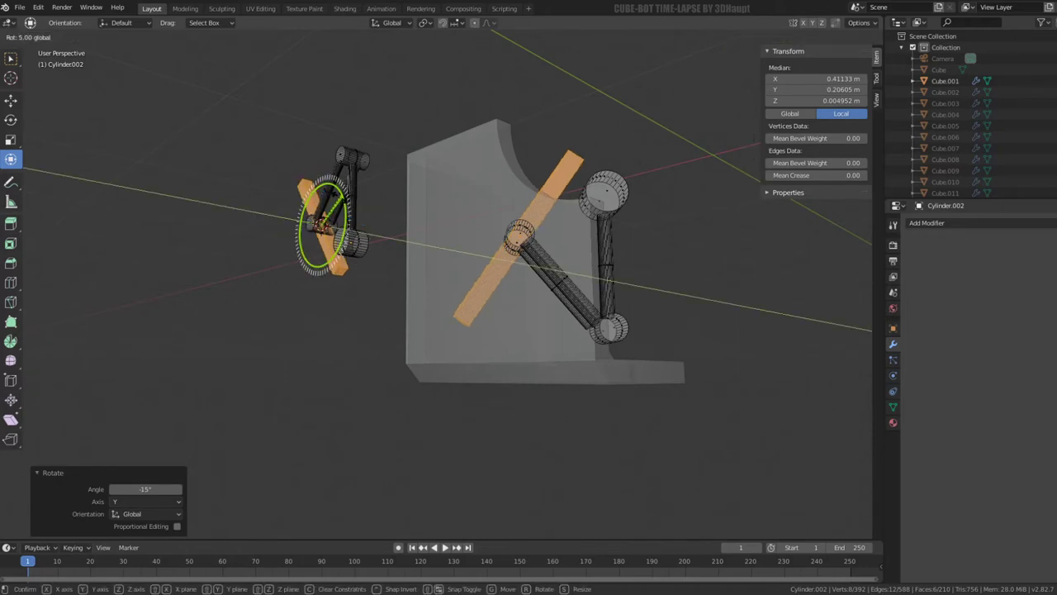
{"action": "key", "text": "Return"}
{"action": "middle_click_drag", "start_coordinate": [487, 206], "coordinate": [543, 199]}
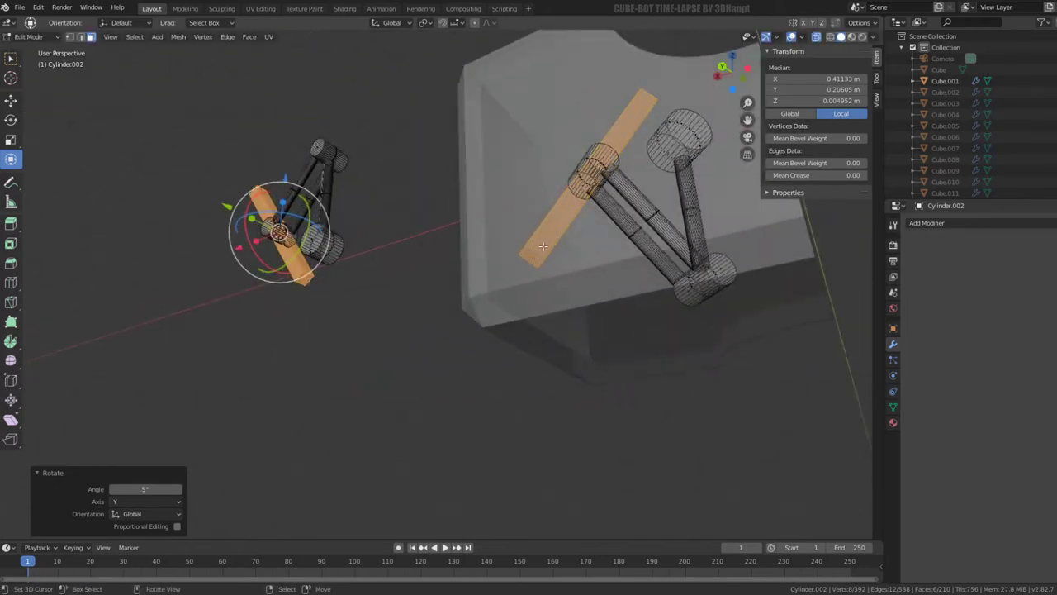
- With Normal orientation, push the bar's end face out 0.299 m along its normal
{"action": "left_click", "coordinate": [301, 273]}
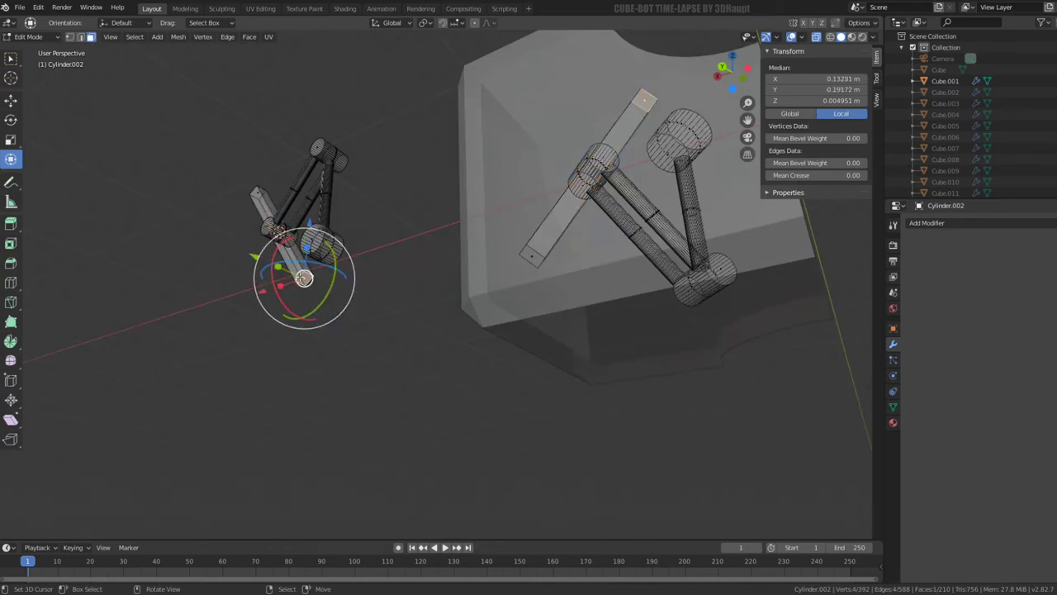
{"action": "left_click", "coordinate": [258, 191]}
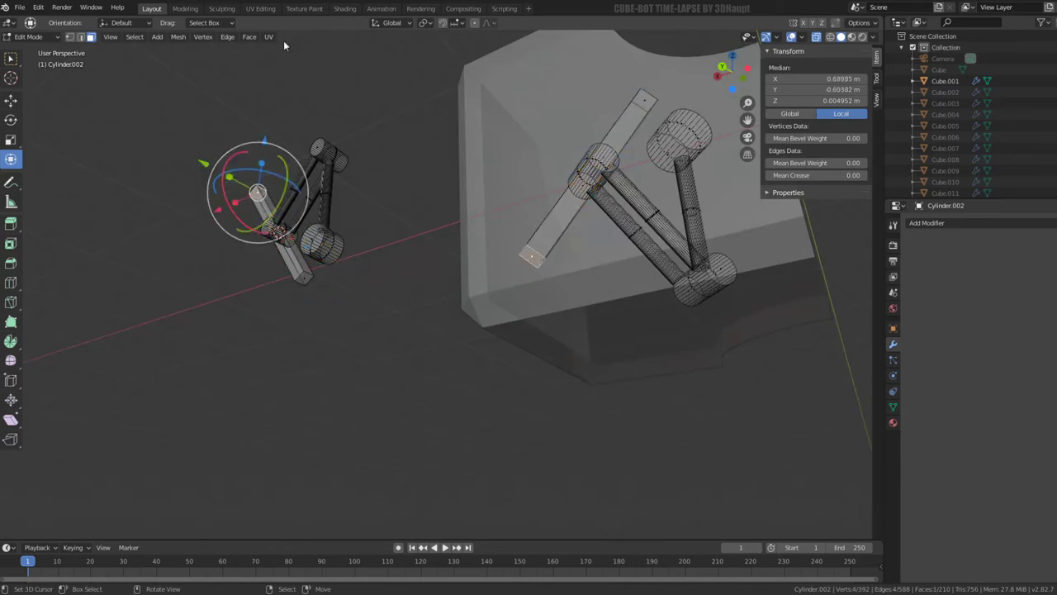
{"action": "left_click", "coordinate": [390, 25]}
{"action": "left_click", "coordinate": [363, 81]}
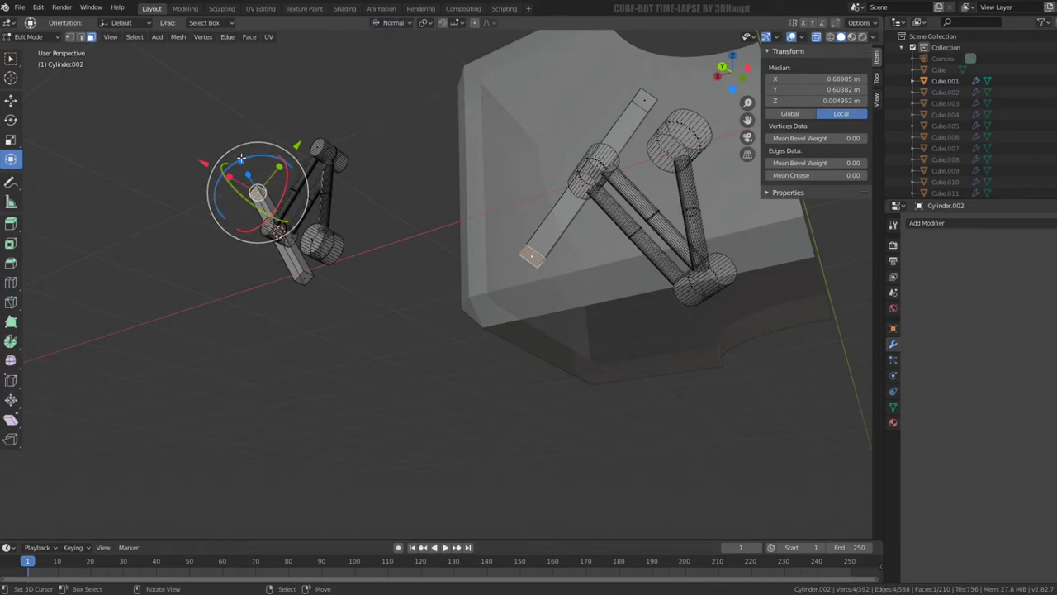
{"action": "left_click_drag", "start_coordinate": [242, 162], "coordinate": [240, 172]}
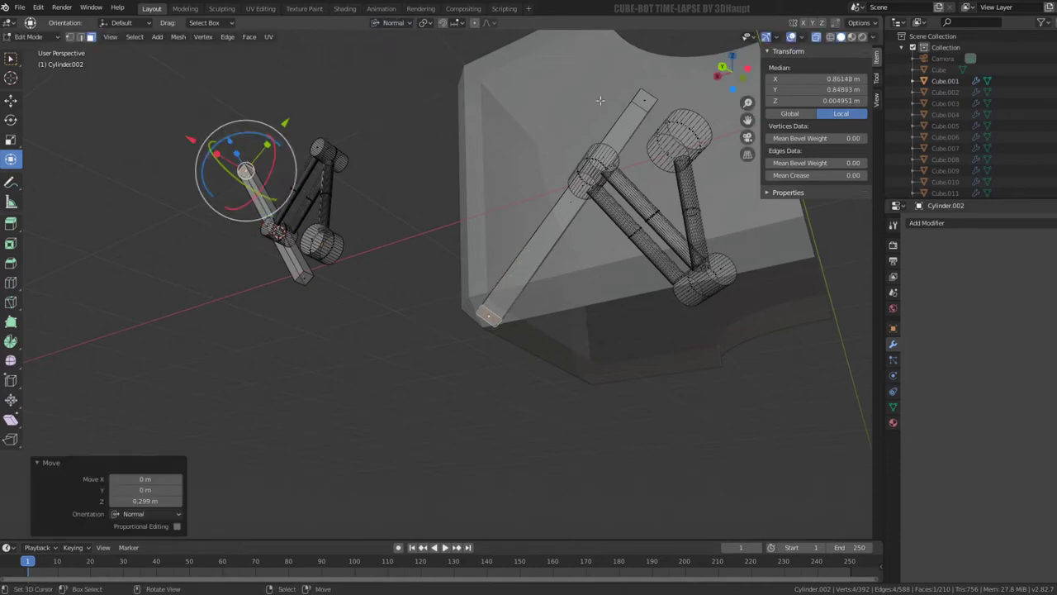
- Turn off X-ray and slide the other end face out 0.0756 m along its normal
{"action": "left_click", "coordinate": [817, 37]}
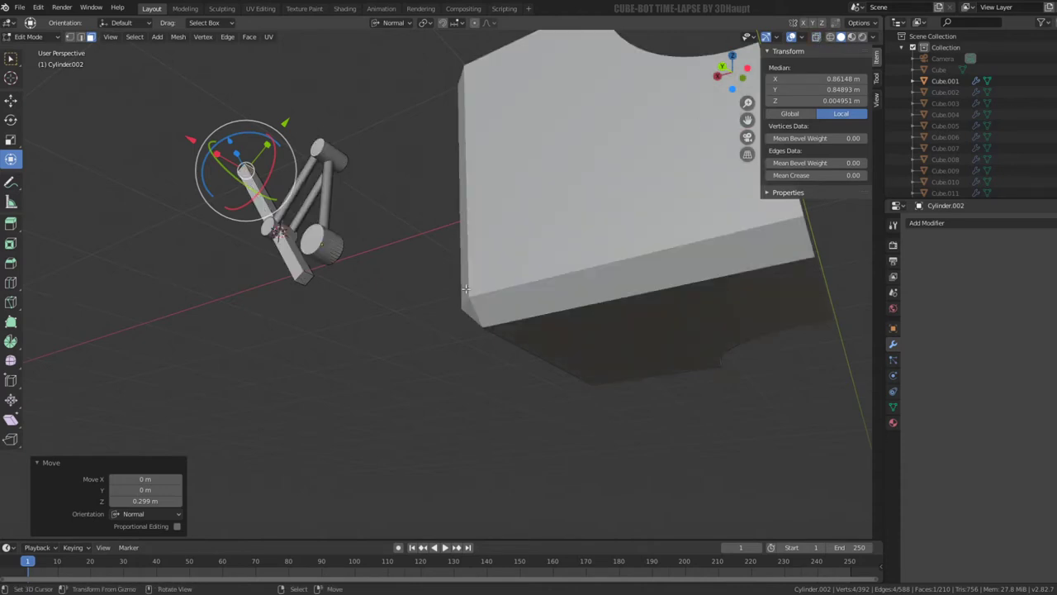
{"action": "left_click_drag", "start_coordinate": [237, 155], "coordinate": [226, 139]}
{"action": "mouse_move", "coordinate": [231, 145]}
{"action": "middle_mouse_down"}
{"action": "mouse_move", "coordinate": [347, 209]}
{"action": "mouse_move", "coordinate": [322, 217]}
{"action": "middle_mouse_up"}
- Select the whole bar, pivot around the 3D cursor, and switch orientation back to Global
{"action": "left_click", "coordinate": [289, 259]}
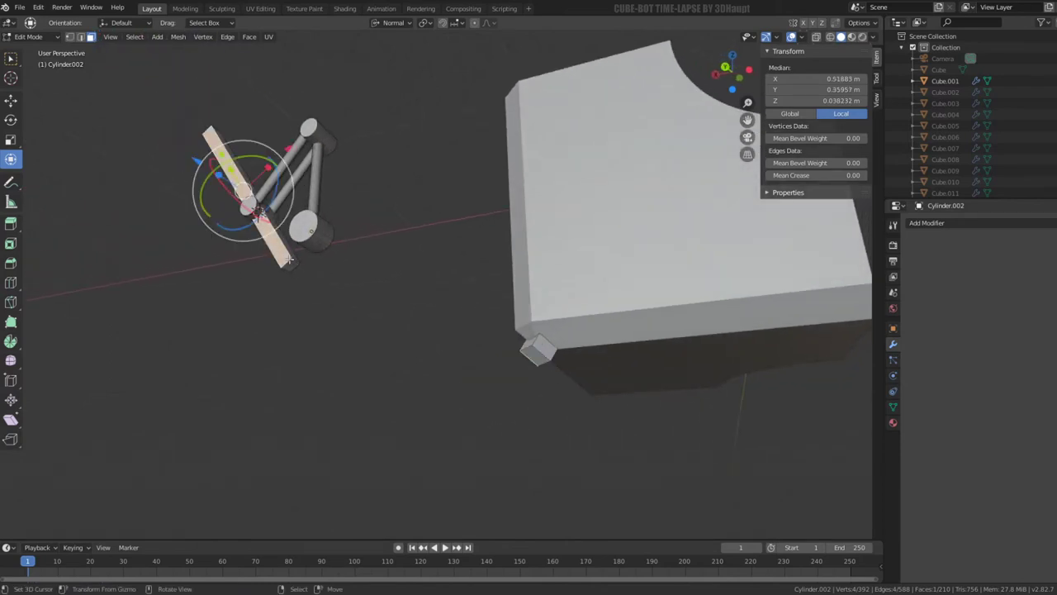
{"action": "key", "text": "l"}
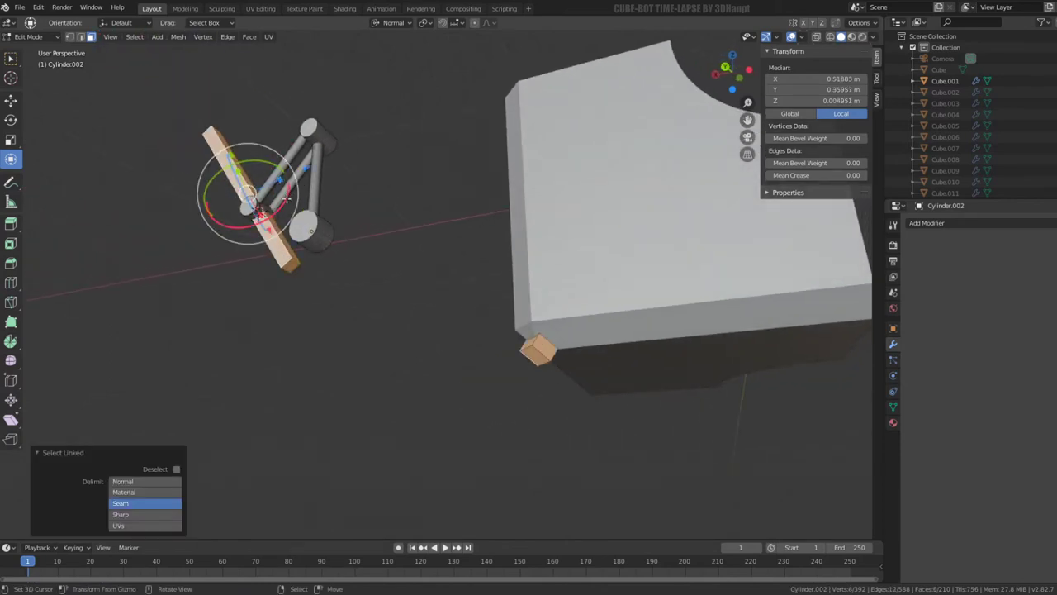
{"action": "left_click", "coordinate": [425, 22]}
{"action": "left_click", "coordinate": [436, 47]}
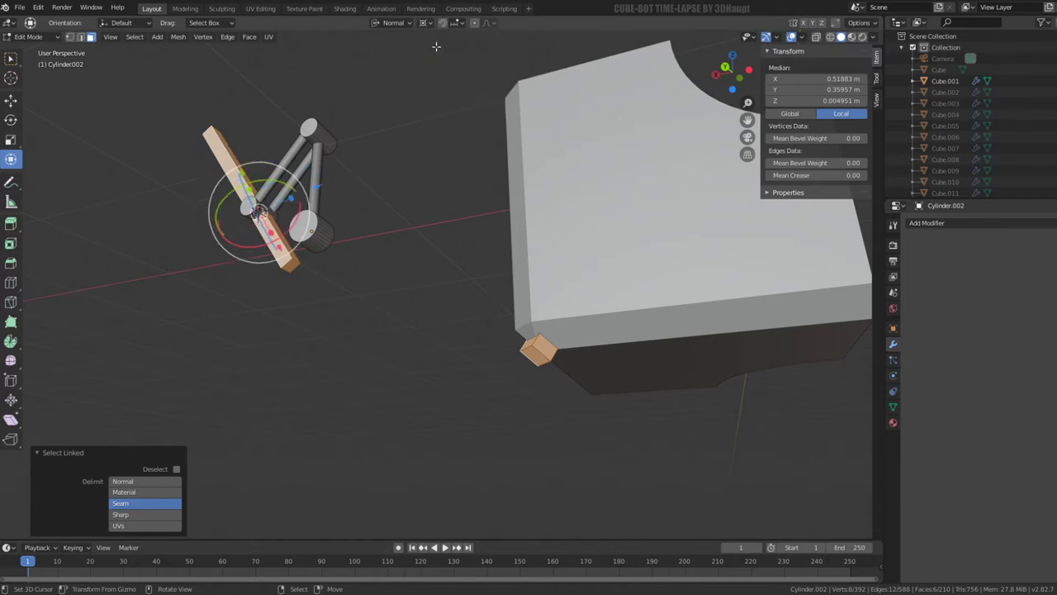
{"action": "middle_click_drag", "start_coordinate": [316, 222], "coordinate": [302, 269]}
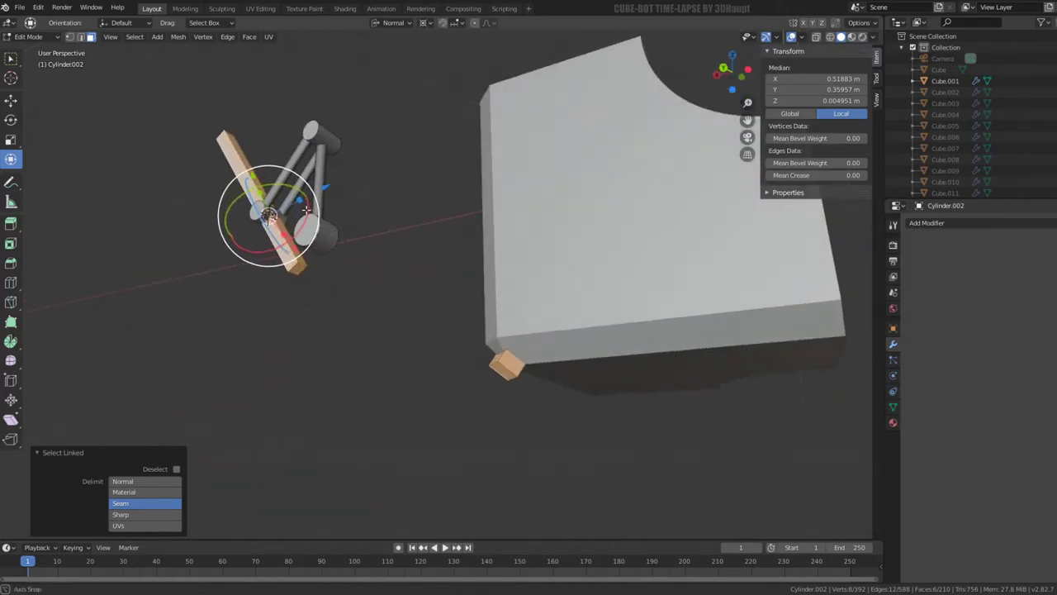
{"action": "left_click", "coordinate": [301, 269]}
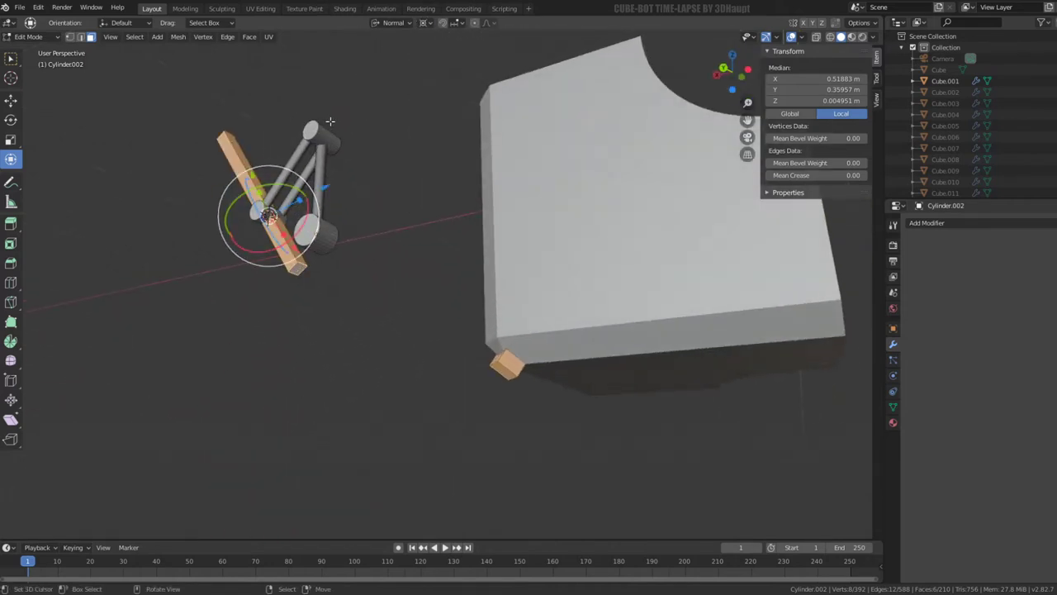
{"action": "left_click", "coordinate": [425, 24]}
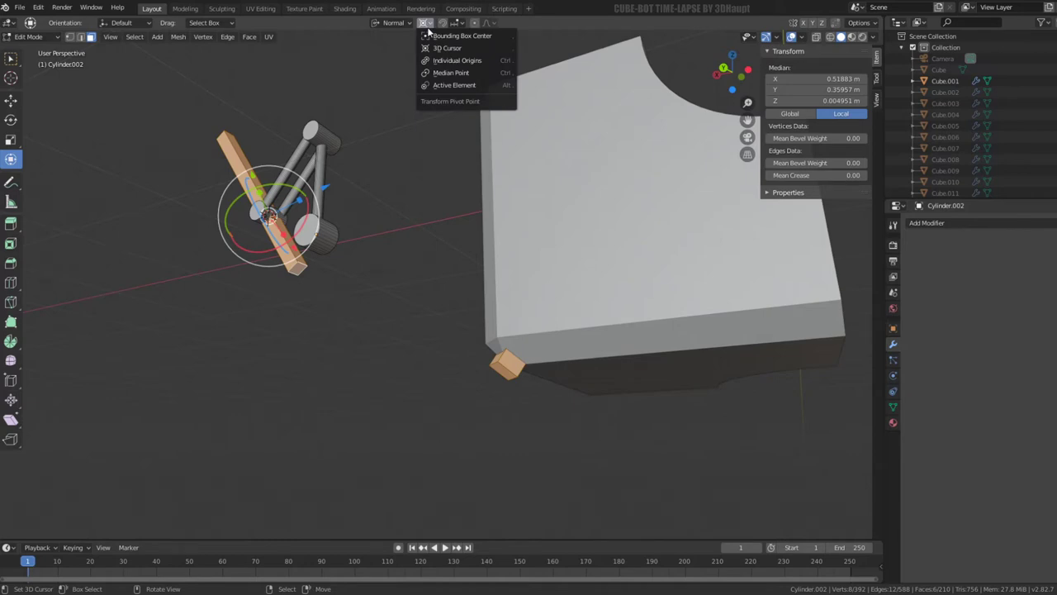
{"action": "left_click", "coordinate": [425, 25]}
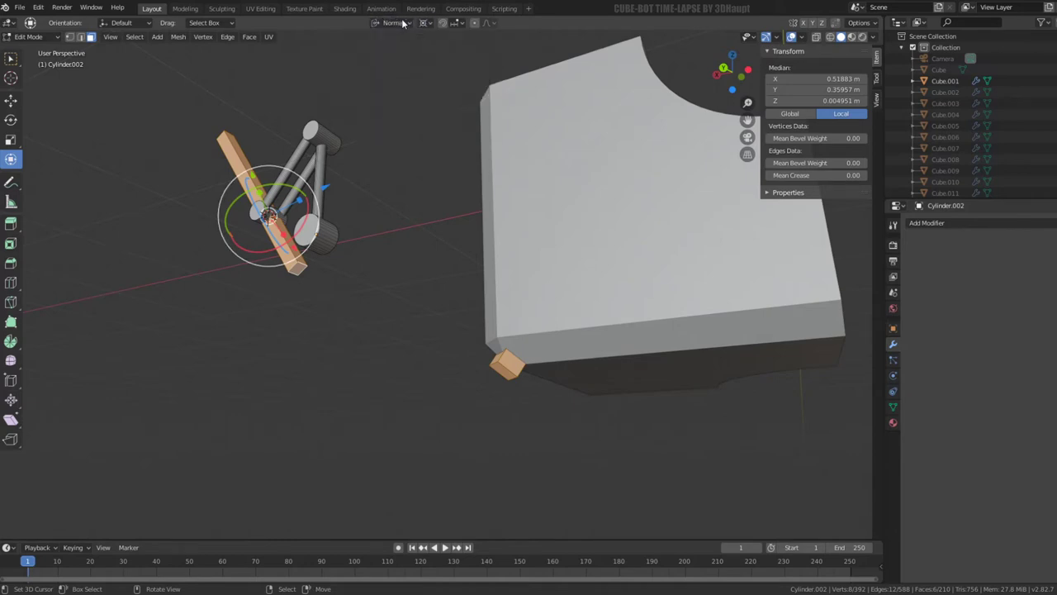
{"action": "left_click", "coordinate": [393, 23]}
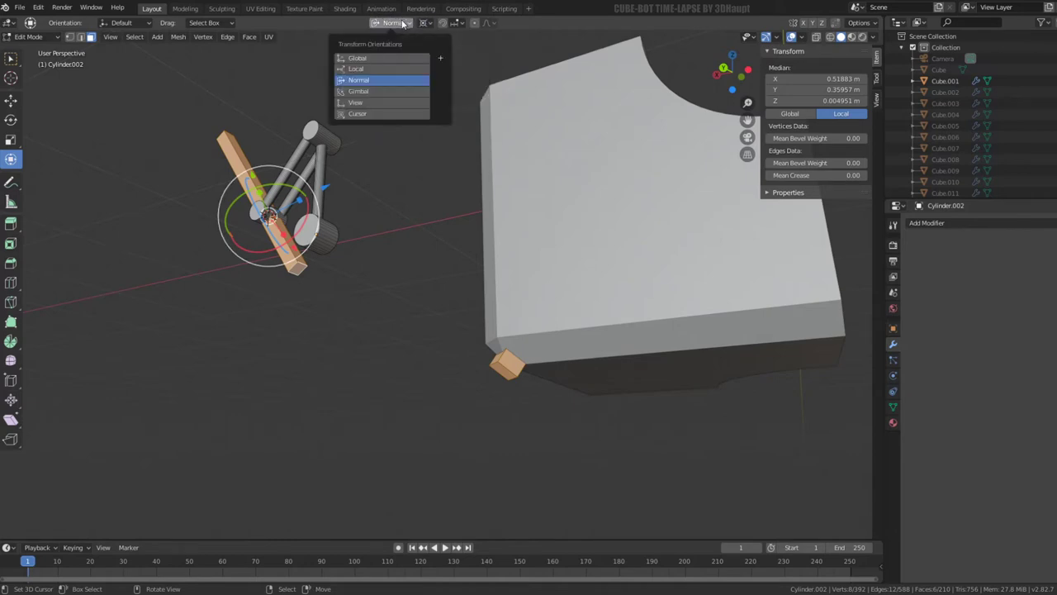
{"action": "left_click", "coordinate": [366, 60]}
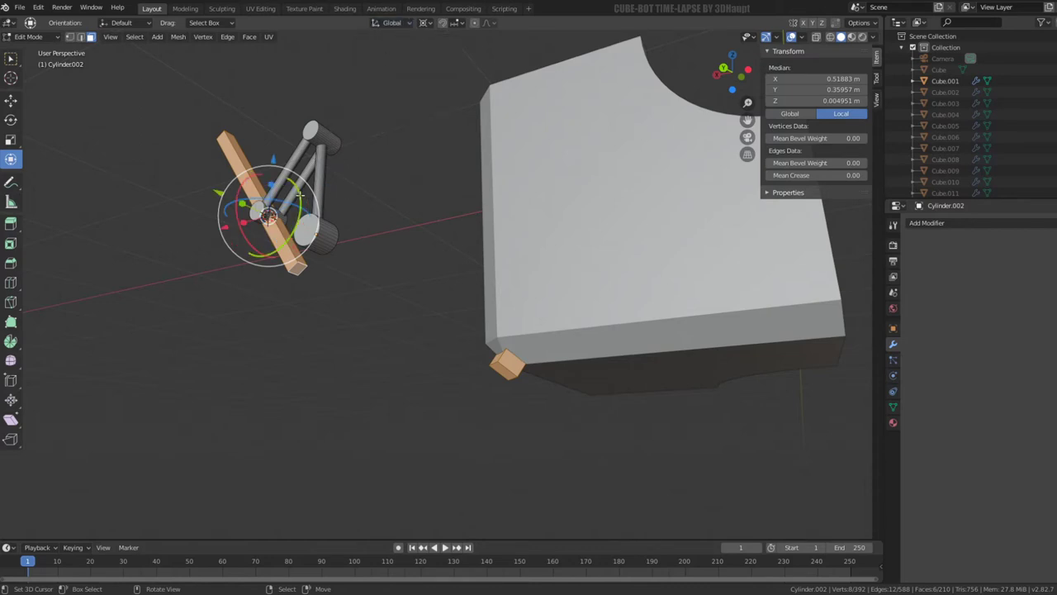
- Rotate the bar 3.54° about global Y and check its fit against the joints
{"action": "left_click_drag", "start_coordinate": [301, 195], "coordinate": [266, 145]}
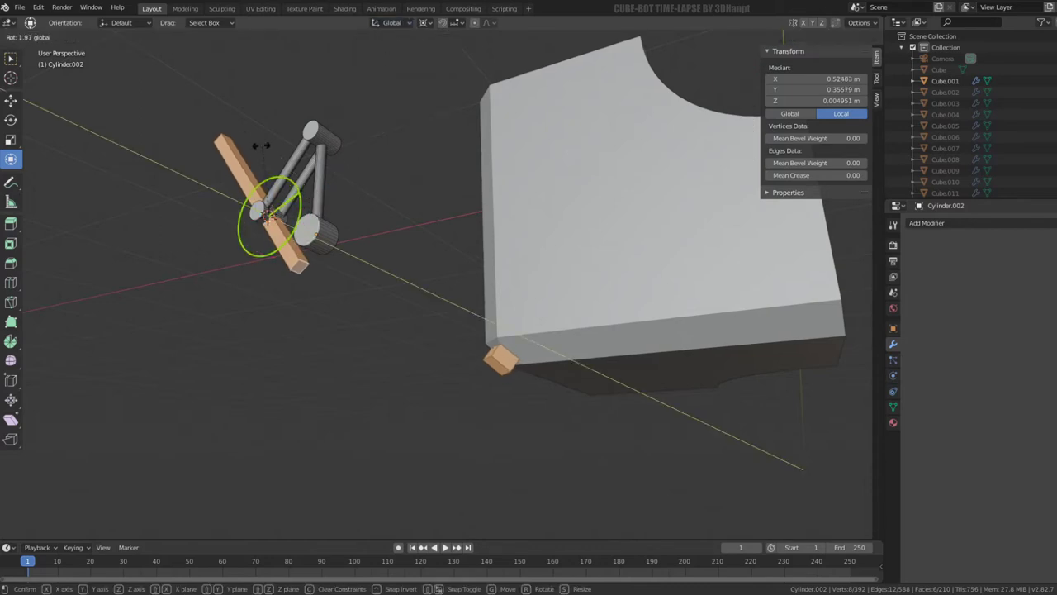
{"action": "left_click_drag", "start_coordinate": [263, 145], "coordinate": [169, 132]}
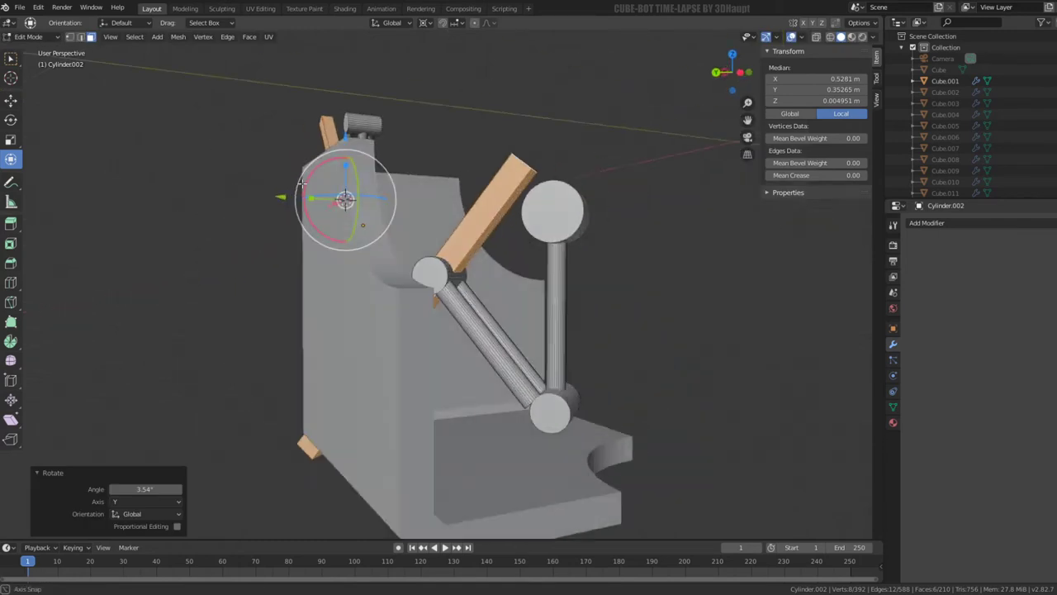
{"action": "middle_click_drag", "start_coordinate": [302, 184], "coordinate": [508, 189]}
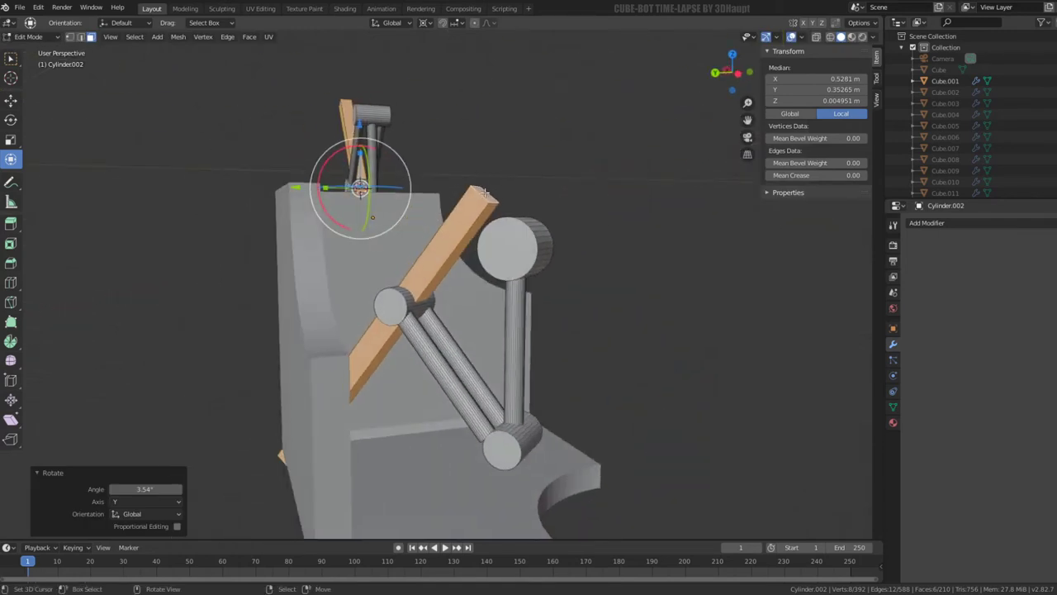
{"action": "mouse_move", "coordinate": [478, 296]}
{"action": "middle_mouse_down"}
{"action": "mouse_move", "coordinate": [491, 288]}
{"action": "mouse_move", "coordinate": [372, 279]}
{"action": "mouse_move", "coordinate": [494, 289]}
{"action": "mouse_move", "coordinate": [489, 281]}
{"action": "middle_mouse_up"}
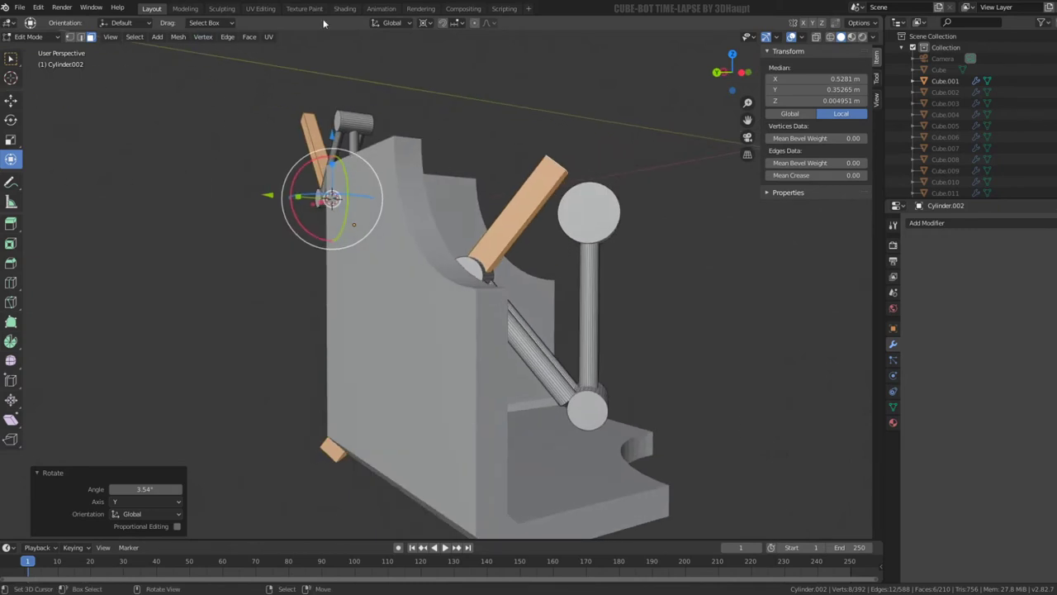
{"action": "mouse_move", "coordinate": [517, 151]}
{"action": "middle_mouse_down"}
{"action": "mouse_move", "coordinate": [488, 171]}
{"action": "mouse_move", "coordinate": [468, 225]}
{"action": "mouse_move", "coordinate": [502, 173]}
{"action": "mouse_move", "coordinate": [377, 203]}
{"action": "middle_mouse_up"}
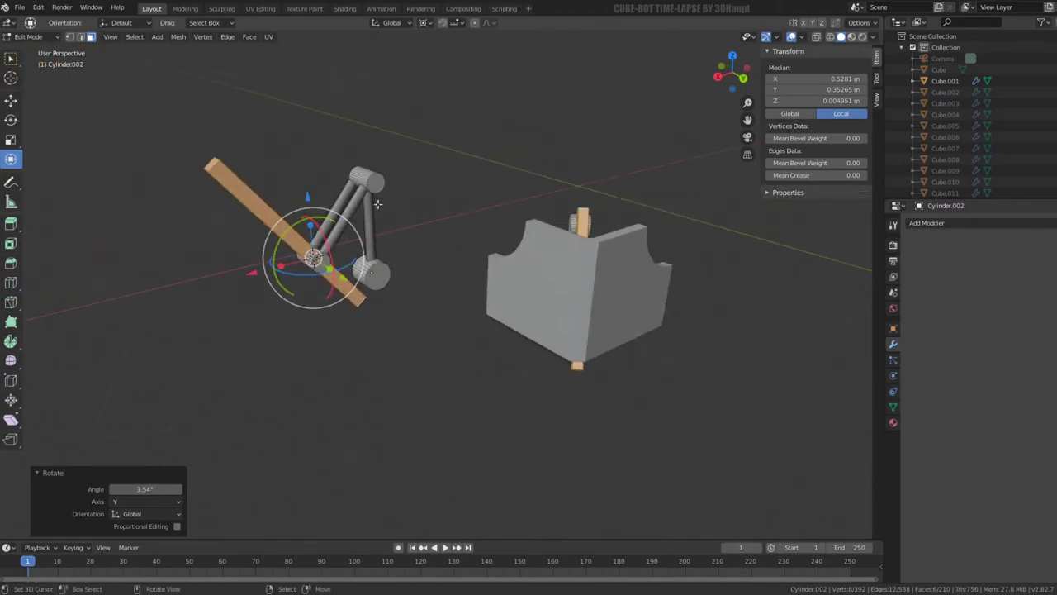
{"action": "left_click", "coordinate": [212, 164]}
{"action": "middle_click_drag", "start_coordinate": [212, 164], "coordinate": [245, 190]}
- In Object Mode, rotate the linkage arm assembly -180° about the X axis
{"action": "key", "text": "Tab"}
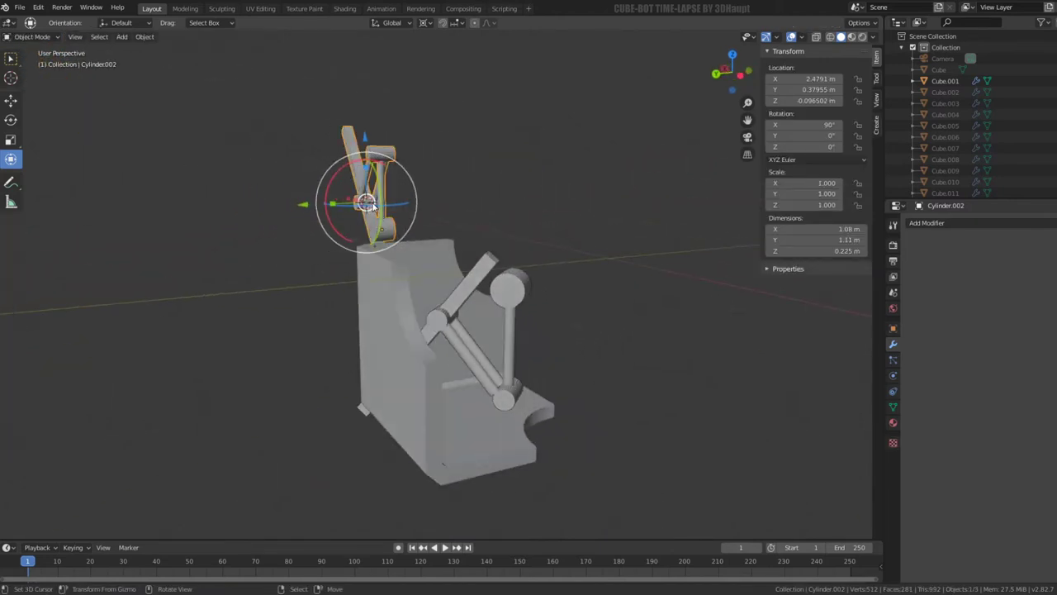
{"action": "key", "text": "r"}
{"action": "key", "text": "x"}
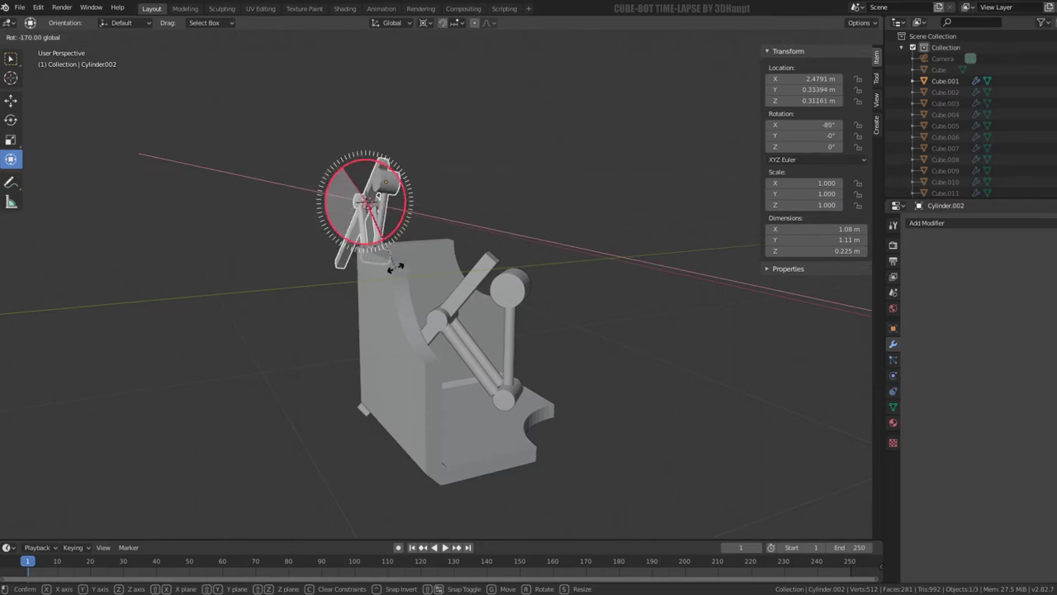
{"action": "left_click", "coordinate": [408, 266]}
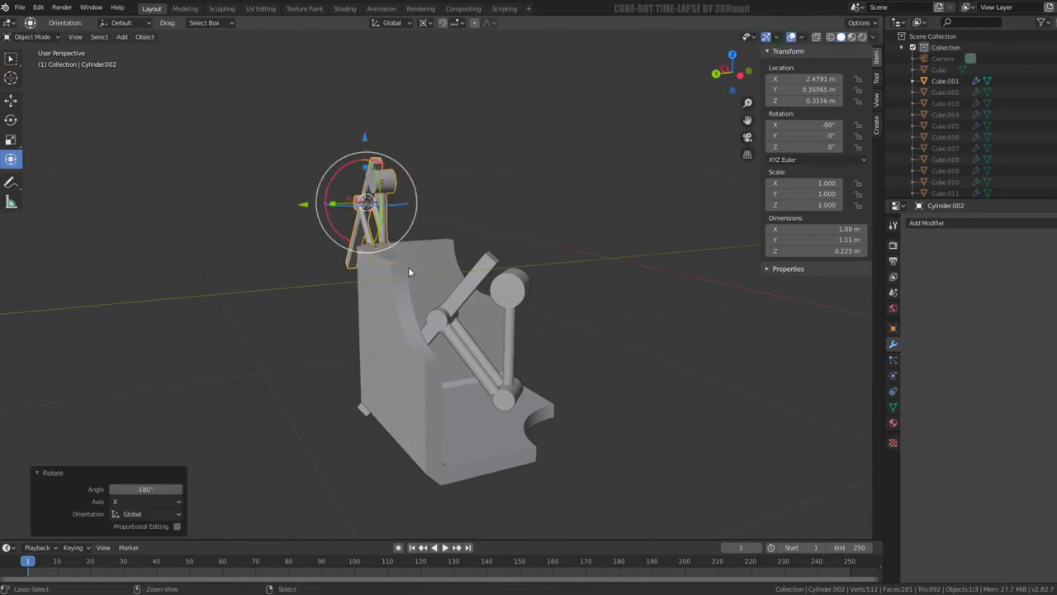
{"action": "mouse_move", "coordinate": [408, 266]}
{"action": "middle_mouse_down"}
{"action": "mouse_move", "coordinate": [515, 225]}
{"action": "mouse_move", "coordinate": [577, 231]}
{"action": "mouse_move", "coordinate": [446, 232]}
{"action": "mouse_move", "coordinate": [441, 241]}
{"action": "mouse_move", "coordinate": [498, 231]}
{"action": "mouse_move", "coordinate": [374, 188]}
{"action": "mouse_move", "coordinate": [296, 205]}
{"action": "middle_mouse_up"}
- Back in Edit Mode, set transform orientation to Normal and pivot point to Median Point
{"action": "key", "text": "Tab"}
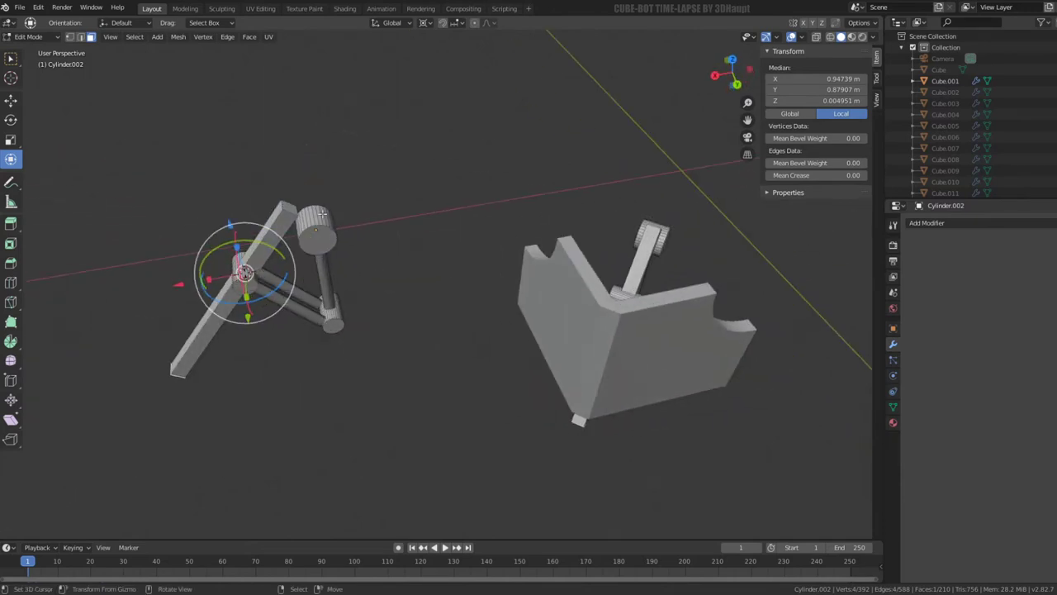
{"action": "left_click", "coordinate": [406, 23]}
{"action": "left_click", "coordinate": [379, 81]}
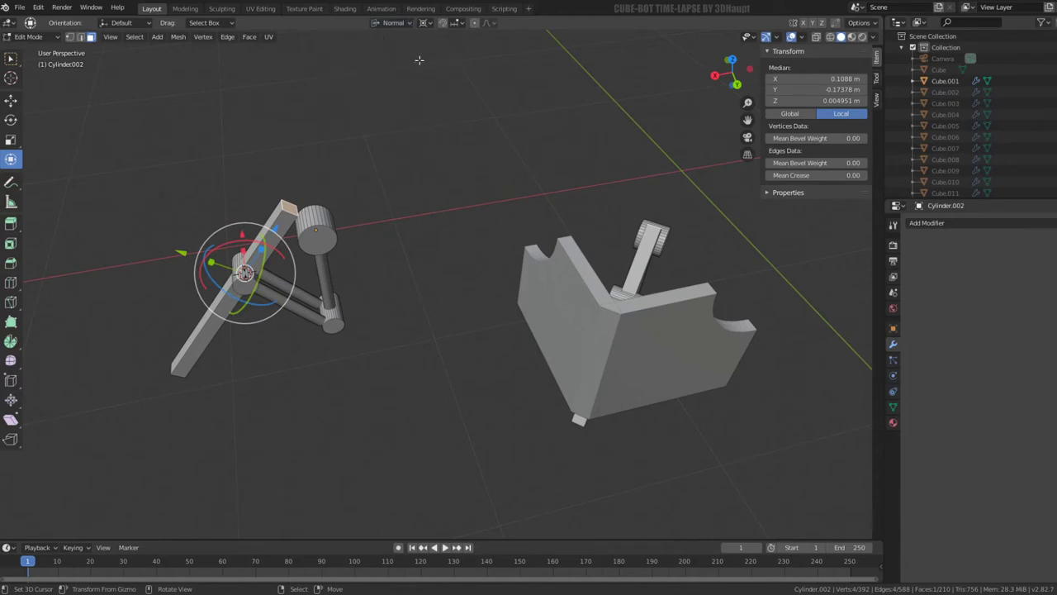
{"action": "left_click", "coordinate": [427, 23]}
{"action": "left_click", "coordinate": [450, 73]}
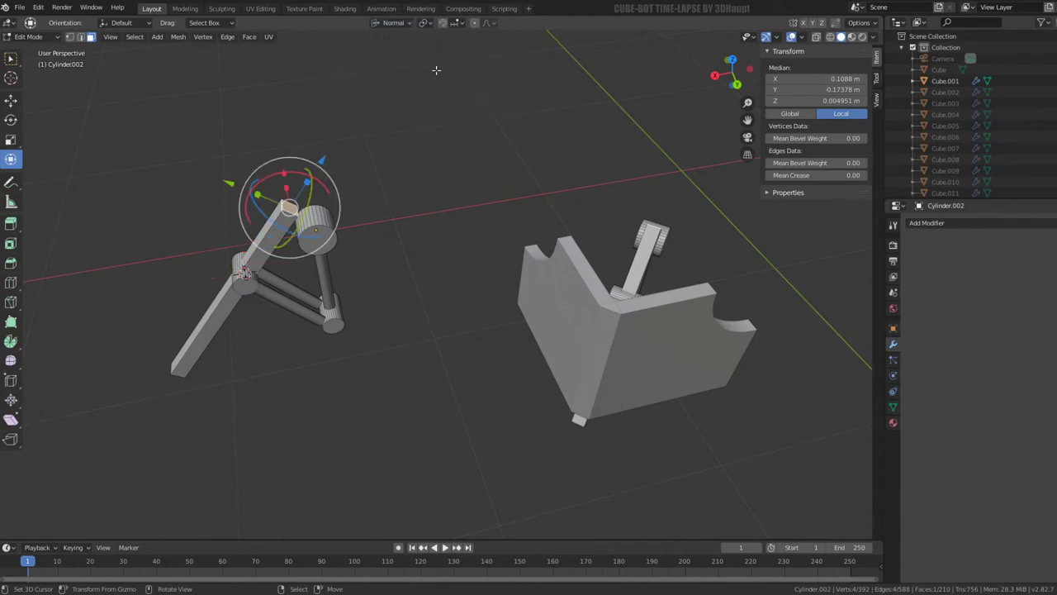
- Pull the flat bar's top end face inward along its normal
{"action": "left_click_drag", "start_coordinate": [323, 163], "coordinate": [317, 169]}
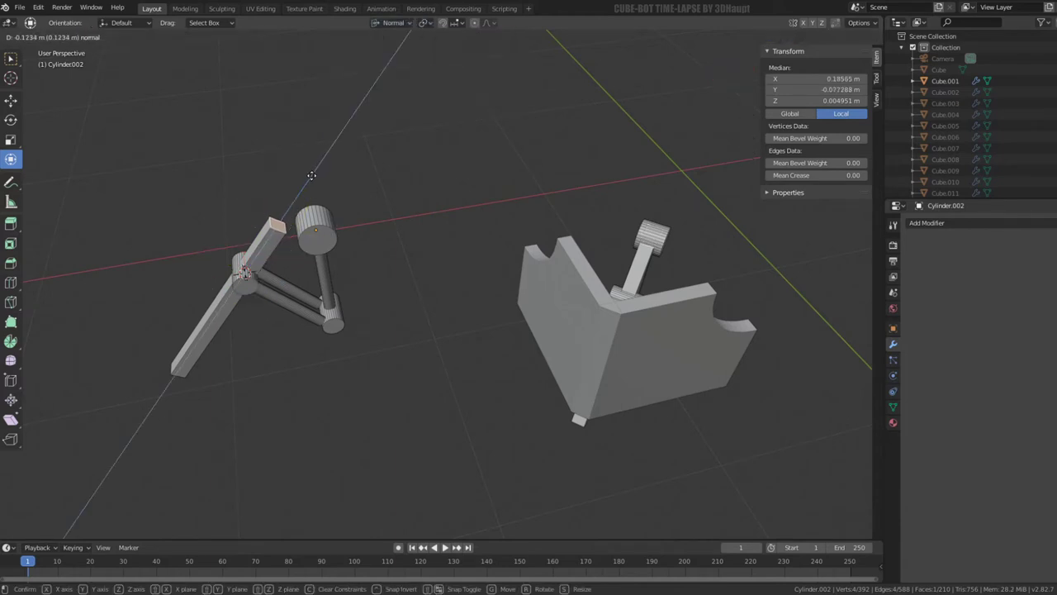
{"action": "mouse_move", "coordinate": [309, 177]}
{"action": "middle_mouse_down"}
{"action": "mouse_move", "coordinate": [415, 163]}
{"action": "mouse_move", "coordinate": [350, 94]}
{"action": "middle_mouse_up"}
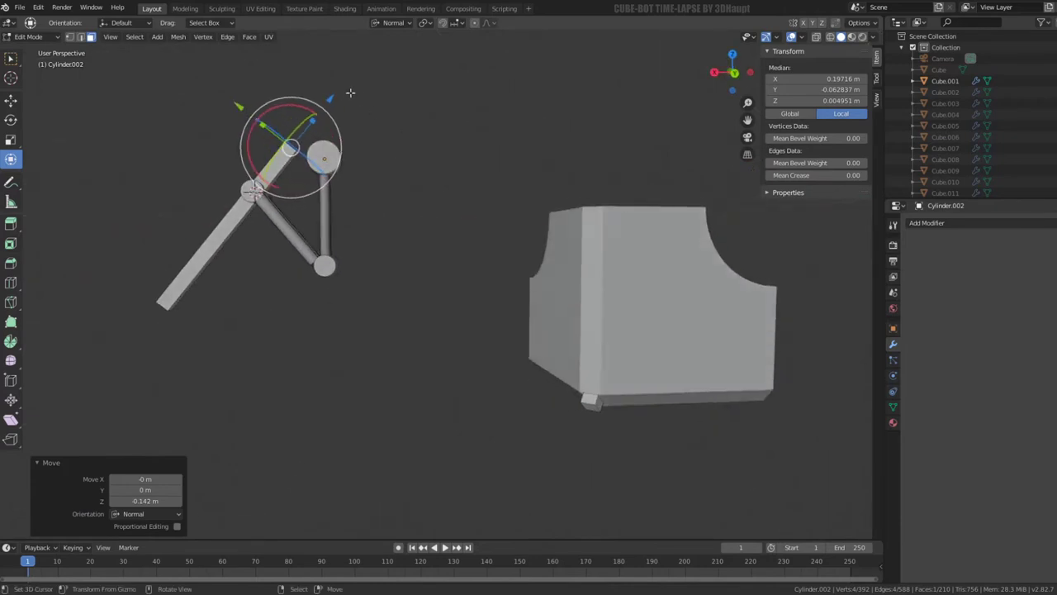
{"action": "left_click_drag", "start_coordinate": [349, 94], "coordinate": [324, 104]}
{"action": "left_click", "coordinate": [320, 107]}
{"action": "mouse_move", "coordinate": [320, 108]}
{"action": "middle_mouse_down"}
{"action": "mouse_move", "coordinate": [449, 155]}
{"action": "mouse_move", "coordinate": [597, 147]}
{"action": "middle_mouse_up"}
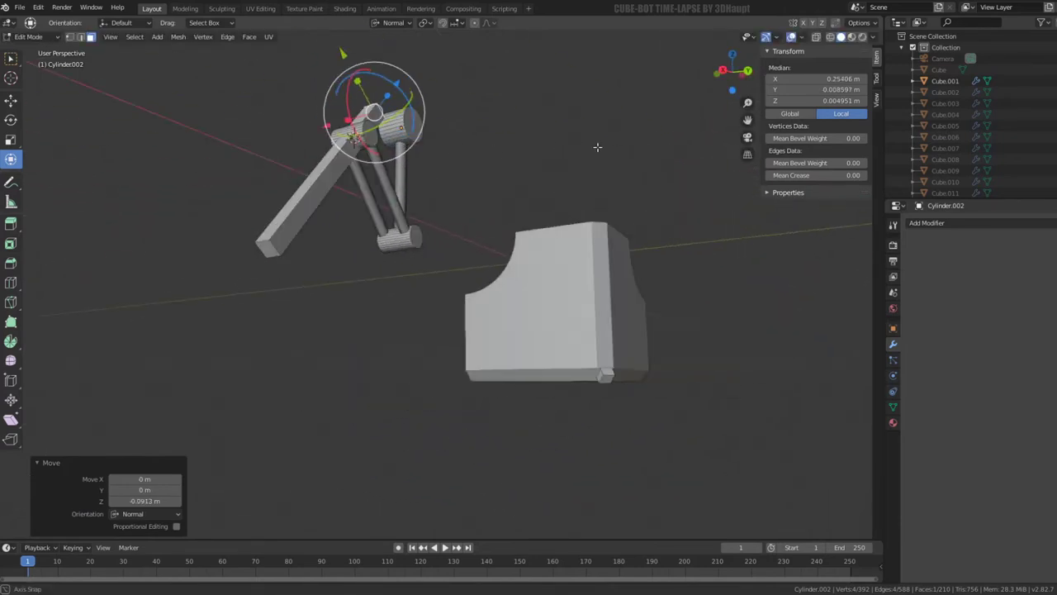
- Select the bar's lower end and move it inward along its normal with G Z
{"action": "left_click", "coordinate": [271, 247]}
{"action": "mouse_move", "coordinate": [344, 232]}
{"action": "middle_mouse_down"}
{"action": "mouse_move", "coordinate": [185, 236]}
{"action": "mouse_move", "coordinate": [227, 254]}
{"action": "middle_mouse_up"}
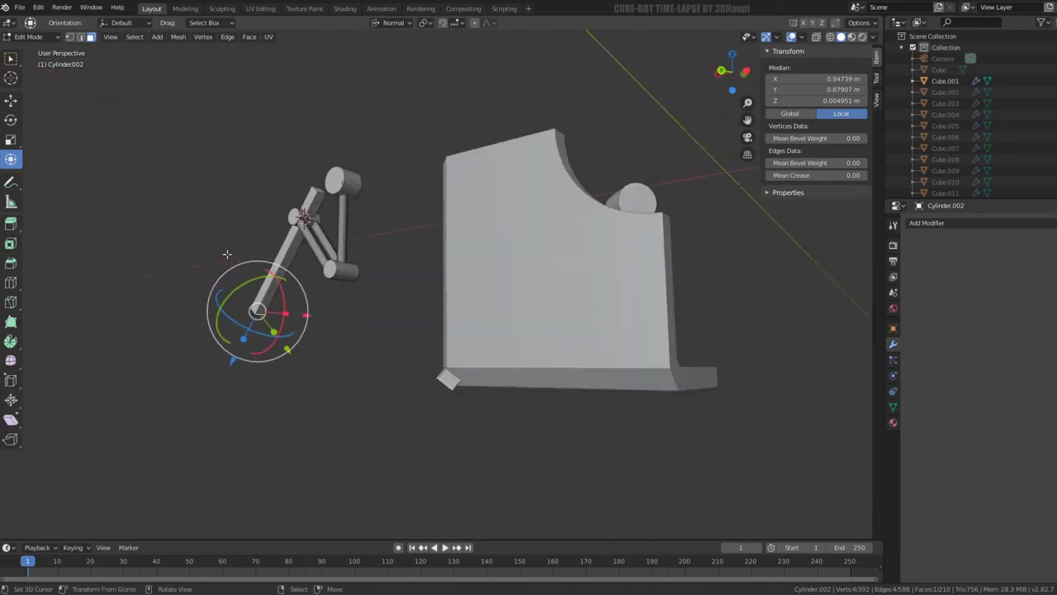
{"action": "key", "text": "g"}
{"action": "key", "text": "z"}
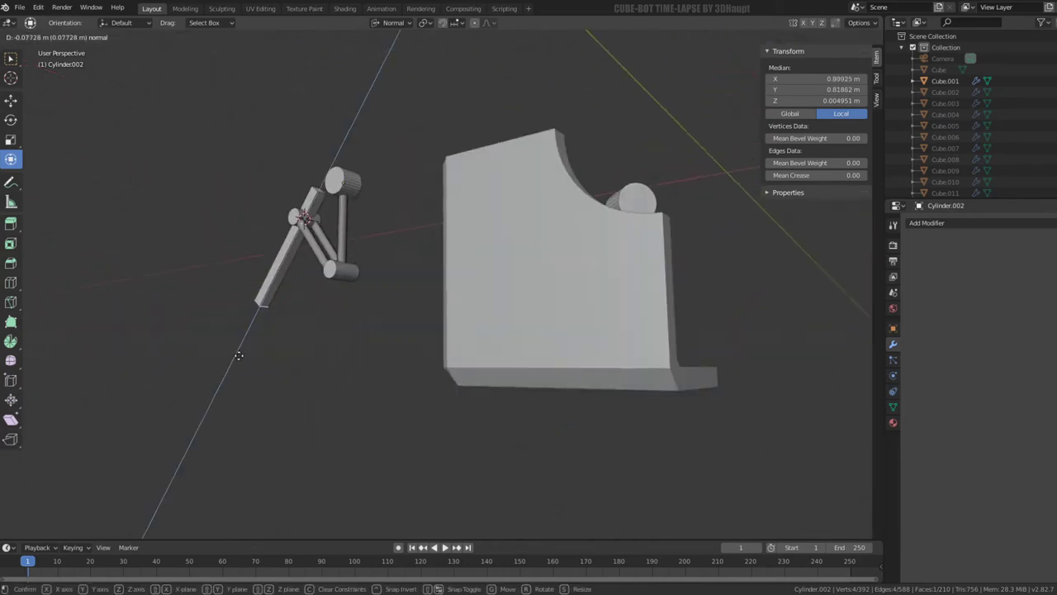
{"action": "left_click", "coordinate": [242, 355]}
{"action": "mouse_move", "coordinate": [242, 355]}
{"action": "middle_mouse_down"}
{"action": "mouse_move", "coordinate": [365, 253]}
{"action": "mouse_move", "coordinate": [344, 249]}
{"action": "middle_mouse_up"}
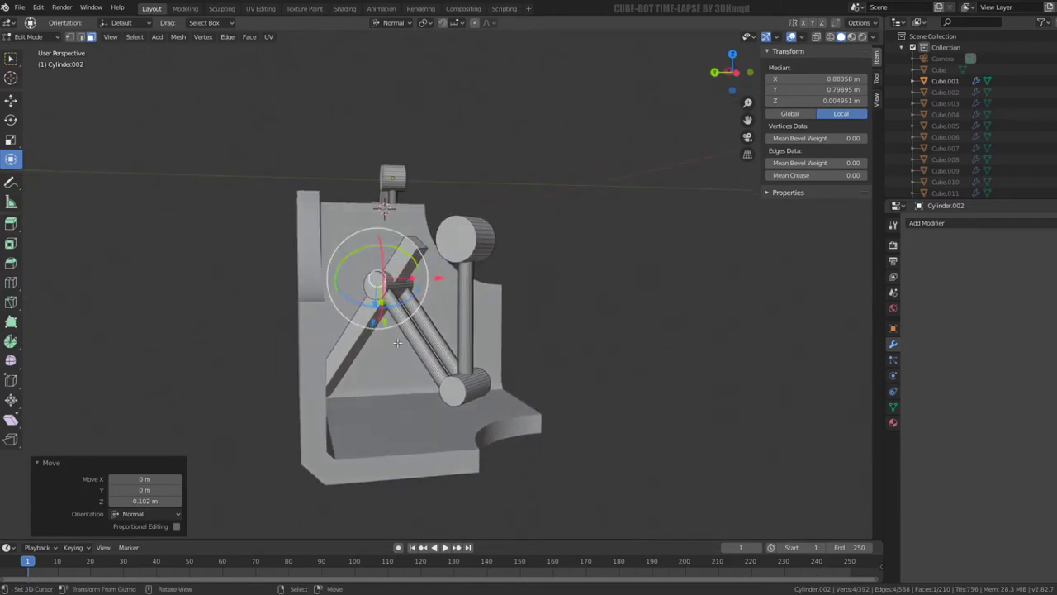
{"action": "mouse_move", "coordinate": [355, 312]}
{"action": "middle_mouse_down"}
{"action": "mouse_move", "coordinate": [441, 288]}
{"action": "mouse_move", "coordinate": [321, 272]}
{"action": "middle_mouse_up"}
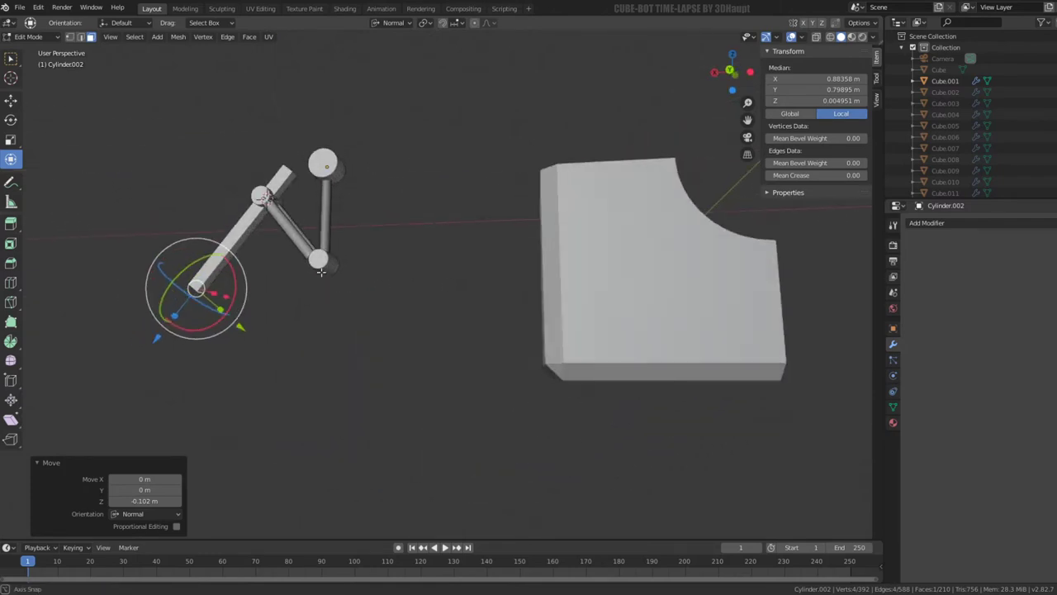
{"action": "mouse_move", "coordinate": [262, 251]}
{"action": "middle_mouse_down"}
{"action": "mouse_move", "coordinate": [165, 297]}
{"action": "mouse_move", "coordinate": [308, 249]}
{"action": "mouse_move", "coordinate": [302, 278]}
{"action": "mouse_move", "coordinate": [306, 267]}
{"action": "mouse_move", "coordinate": [260, 283]}
{"action": "mouse_move", "coordinate": [322, 231]}
{"action": "mouse_move", "coordinate": [366, 217]}
{"action": "mouse_move", "coordinate": [450, 260]}
{"action": "mouse_move", "coordinate": [443, 354]}
{"action": "mouse_move", "coordinate": [450, 307]}
{"action": "mouse_move", "coordinate": [497, 268]}
{"action": "middle_mouse_up"}
{"action": "scroll", "coordinate": [307, 249], "scroll_direction": "up", "scroll_amount": 3}
- Switch to the mirrored cylinder and enter Edit Mode on it
{"action": "key", "text": "Tab"}
{"action": "left_click", "coordinate": [442, 353]}
{"action": "key", "text": "Tab"}
- Select the top and side faces of the flat bar on the linkage arm
{"action": "scroll", "coordinate": [451, 127], "scroll_direction": "down", "scroll_amount": 4}
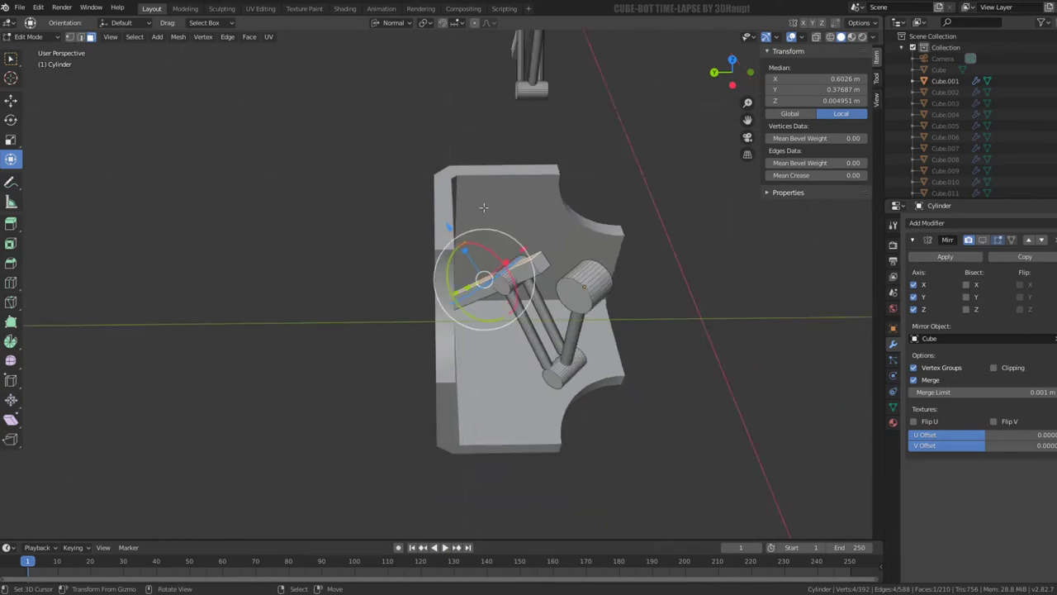
{"action": "mouse_move", "coordinate": [452, 126]}
{"action": "middle_mouse_down"}
{"action": "mouse_move", "coordinate": [489, 217]}
{"action": "mouse_move", "coordinate": [452, 224]}
{"action": "middle_mouse_up"}
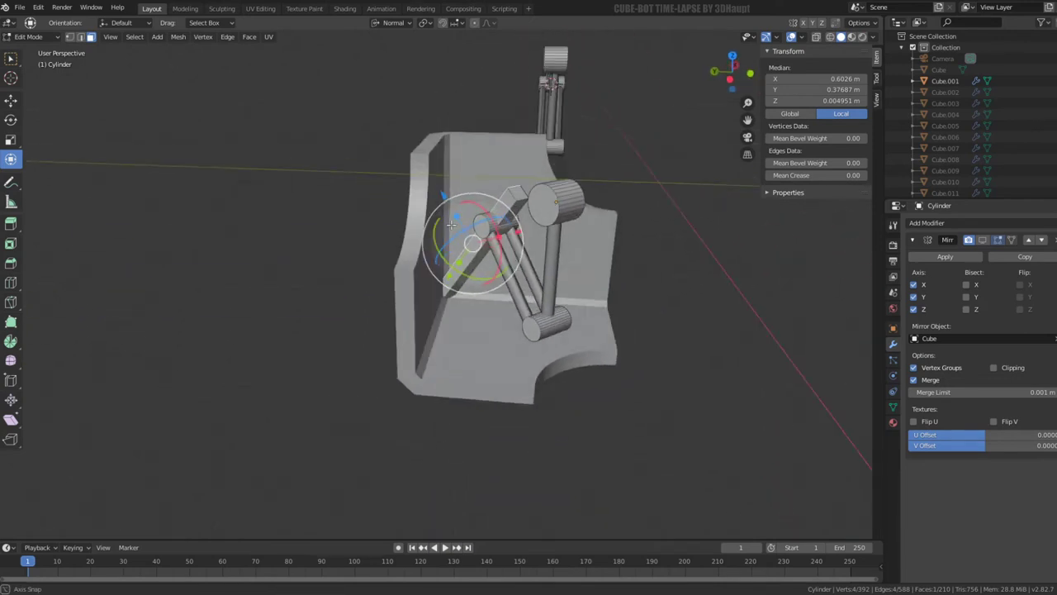
{"action": "mouse_move", "coordinate": [462, 294]}
{"action": "middle_mouse_down"}
{"action": "mouse_move", "coordinate": [429, 264]}
{"action": "mouse_move", "coordinate": [394, 283]}
{"action": "middle_mouse_up"}
{"action": "scroll", "coordinate": [531, 303], "scroll_direction": "up", "scroll_amount": 4}
{"action": "mouse_move", "coordinate": [531, 303]}
{"action": "middle_mouse_down"}
{"action": "mouse_move", "coordinate": [412, 364]}
{"action": "mouse_move", "coordinate": [472, 293]}
{"action": "middle_mouse_up"}
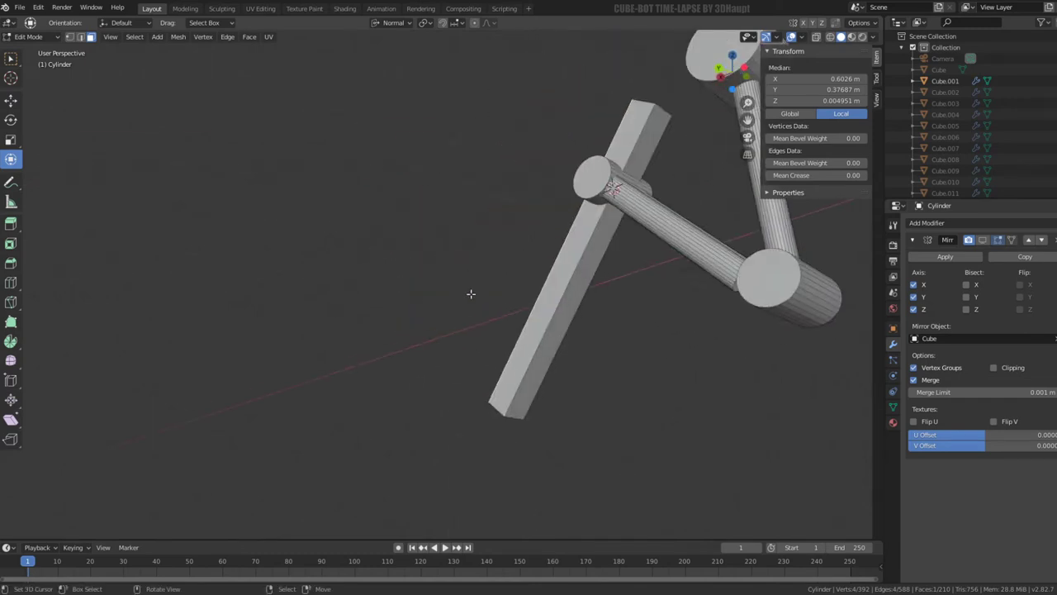
{"action": "left_click", "coordinate": [549, 281]}
{"action": "middle_click_drag", "start_coordinate": [550, 281], "coordinate": [440, 383]}
{"action": "left_click", "coordinate": [441, 383]}
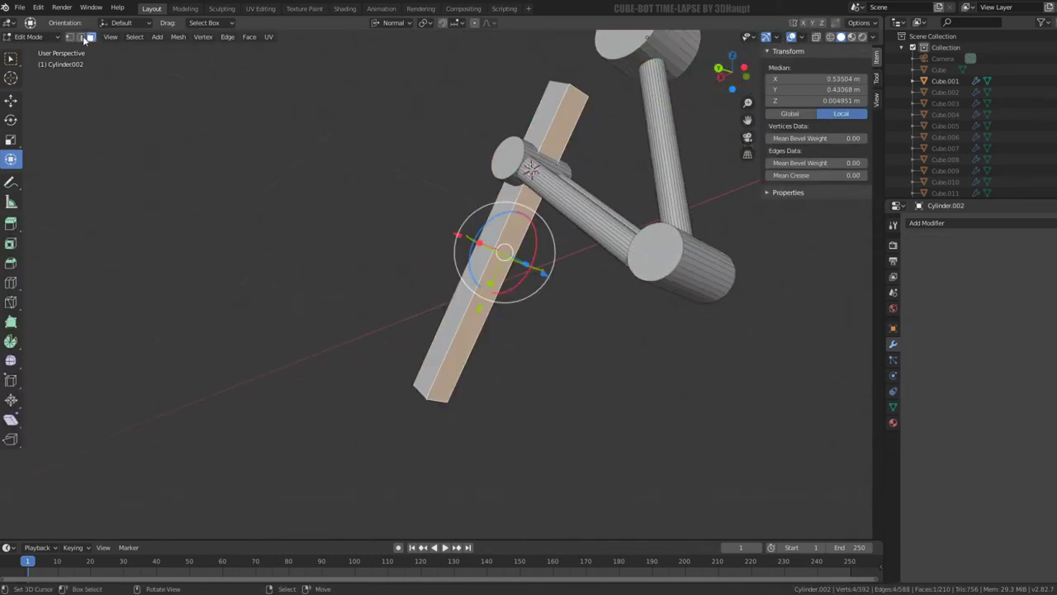
- In Edge select mode, subdivide the bar's edges, then subdivide its lengthwise edge ring again
{"action": "left_click", "coordinate": [81, 37]}
{"action": "left_click", "coordinate": [584, 97], "text": "ctrl+alt"}
{"action": "key", "text": "q"}
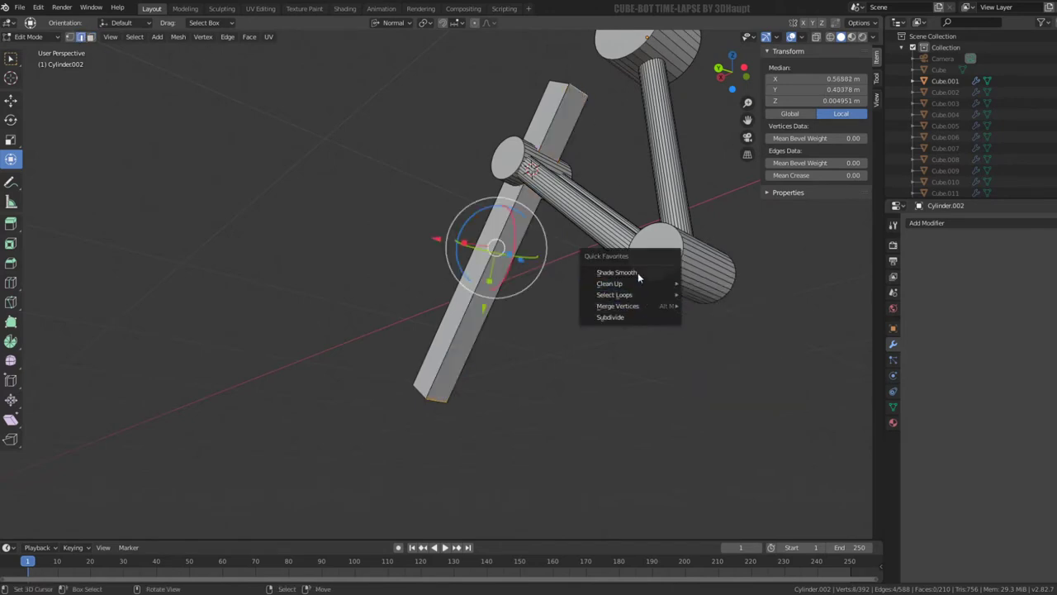
{"action": "left_click", "coordinate": [615, 317]}
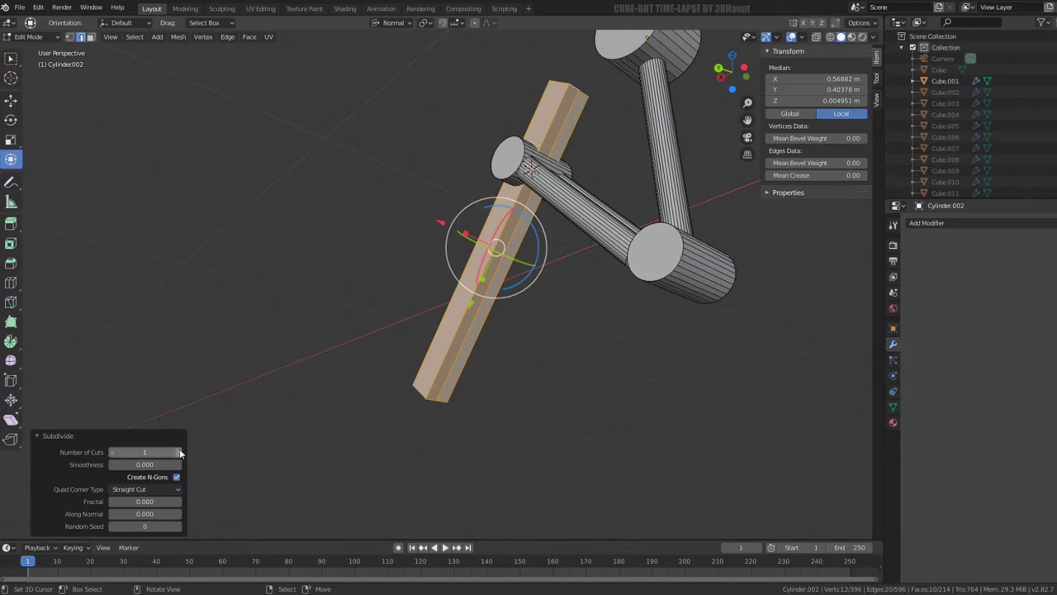
{"action": "left_click", "coordinate": [480, 306], "text": "ctrl+alt"}
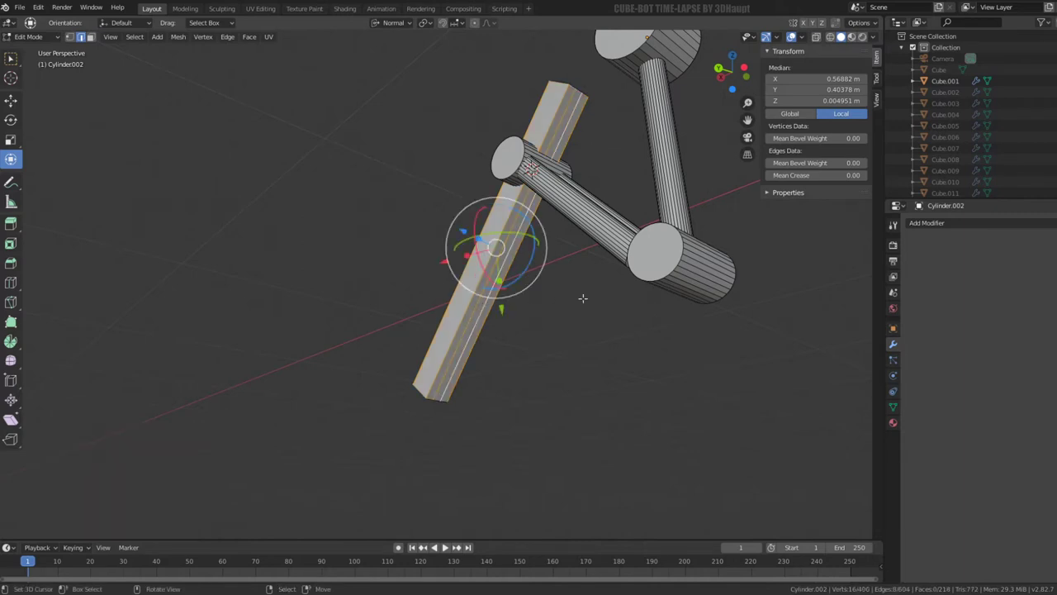
{"action": "key", "text": "q"}
{"action": "left_click", "coordinate": [583, 299]}
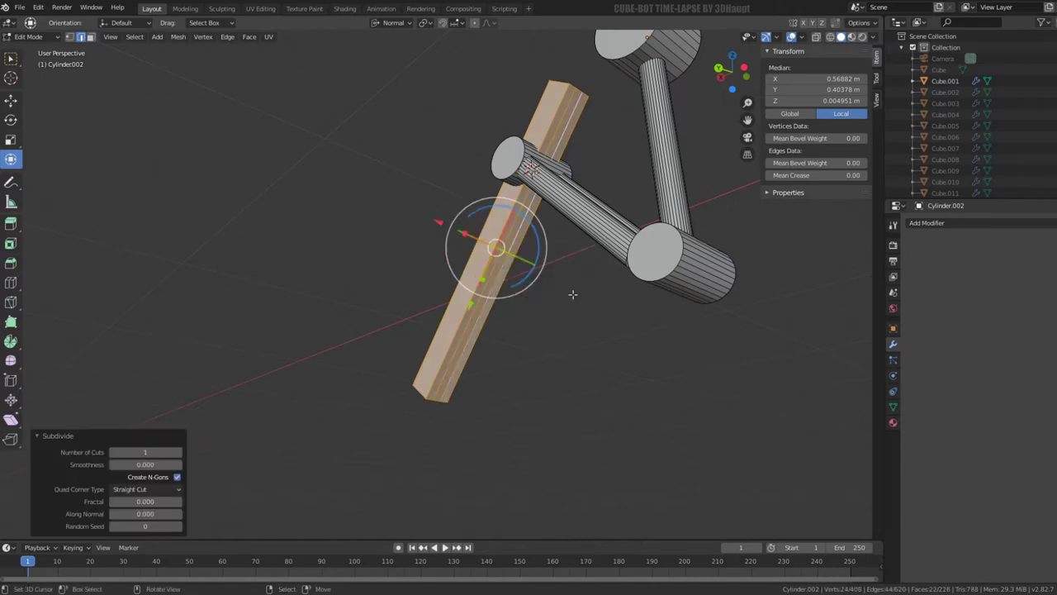
- Return to Face select, pick a bar face, and view the whole robot
{"action": "left_click", "coordinate": [496, 268]}
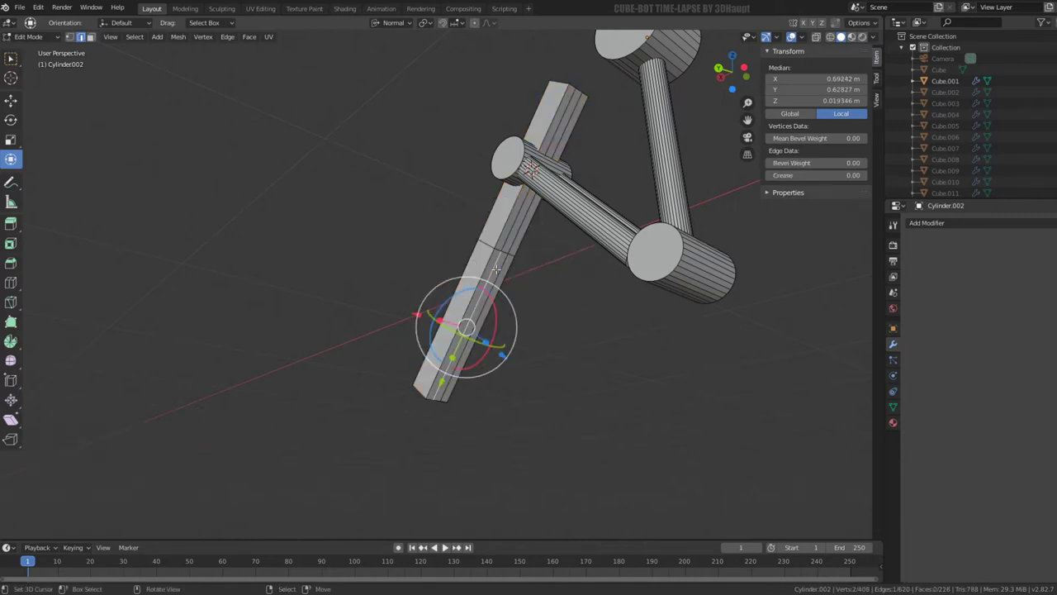
{"action": "left_click", "coordinate": [90, 38]}
{"action": "left_click", "coordinate": [471, 317]}
{"action": "scroll", "coordinate": [495, 306], "scroll_direction": "down", "scroll_amount": 5}
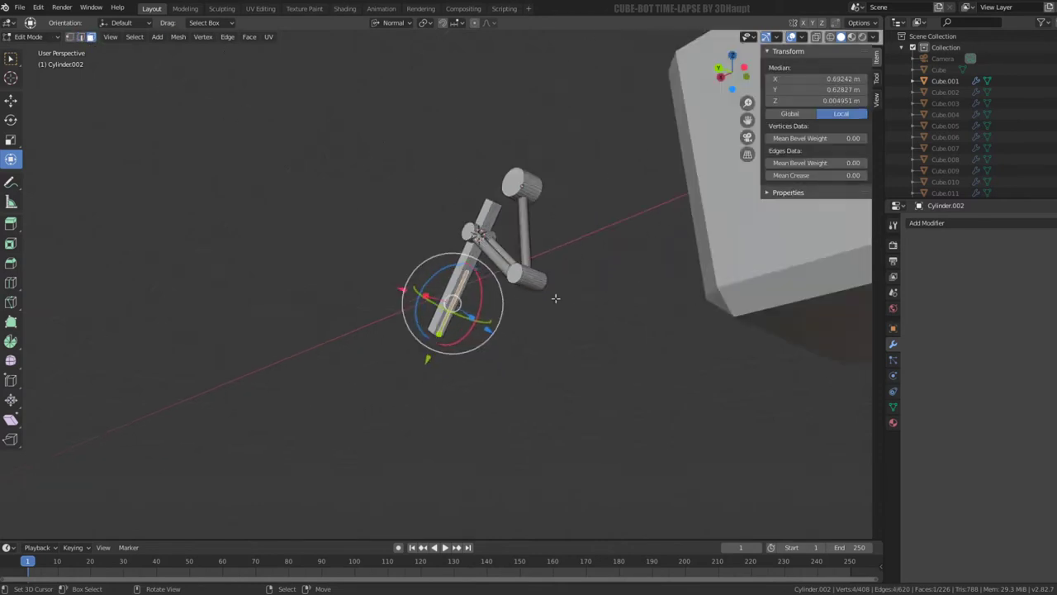
{"action": "mouse_move", "coordinate": [555, 298]}
{"action": "middle_mouse_down"}
{"action": "mouse_move", "coordinate": [456, 351]}
{"action": "mouse_move", "coordinate": [413, 330]}
{"action": "middle_mouse_up"}
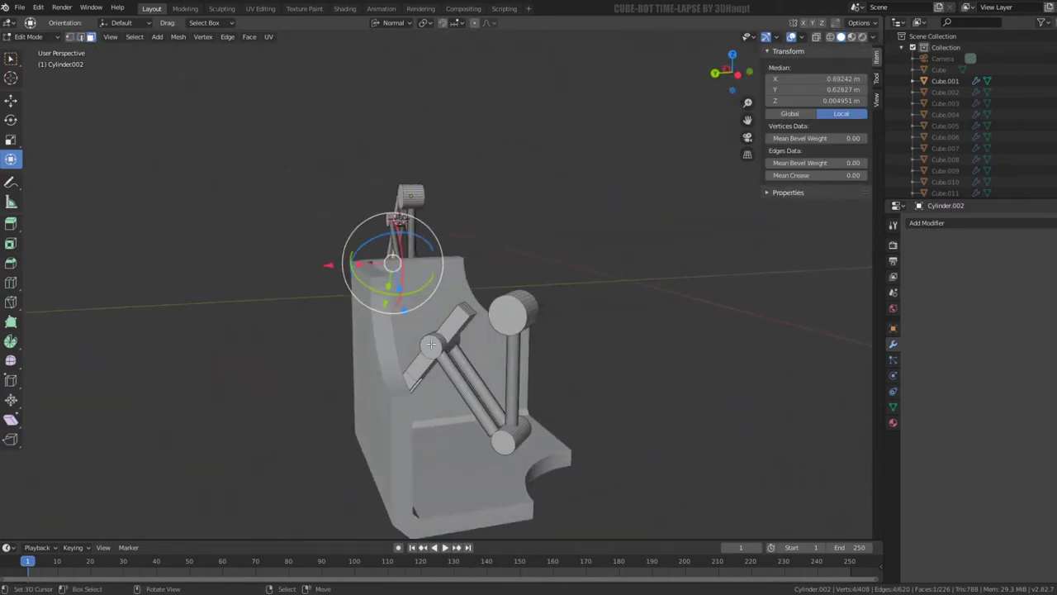
{"action": "middle_click_drag", "start_coordinate": [396, 272], "coordinate": [546, 301]}
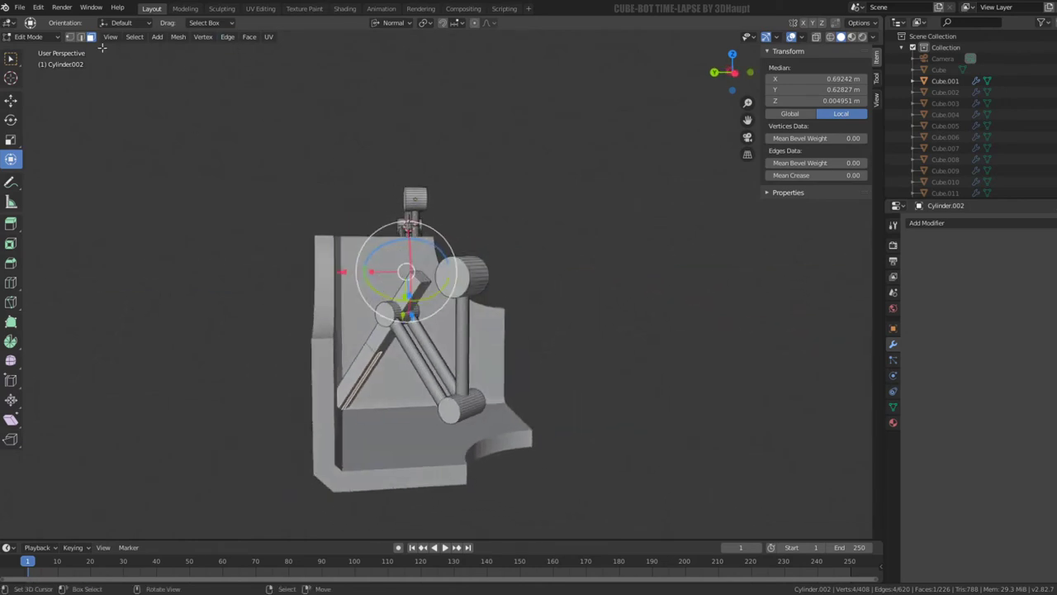
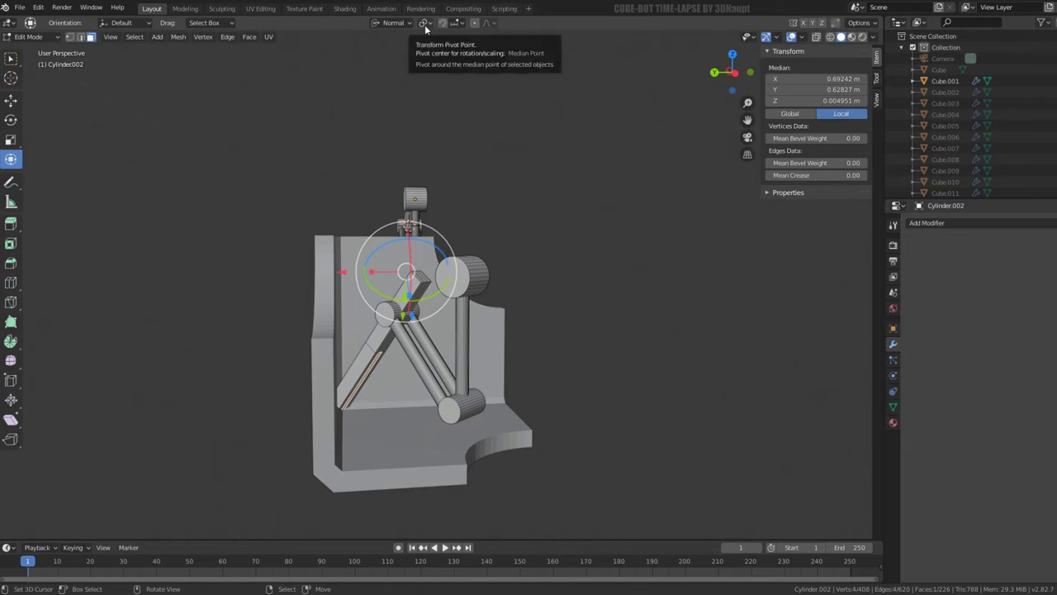
- Extrude the arm's base sideways along X into a flat plate
{"action": "left_click", "coordinate": [395, 22]}
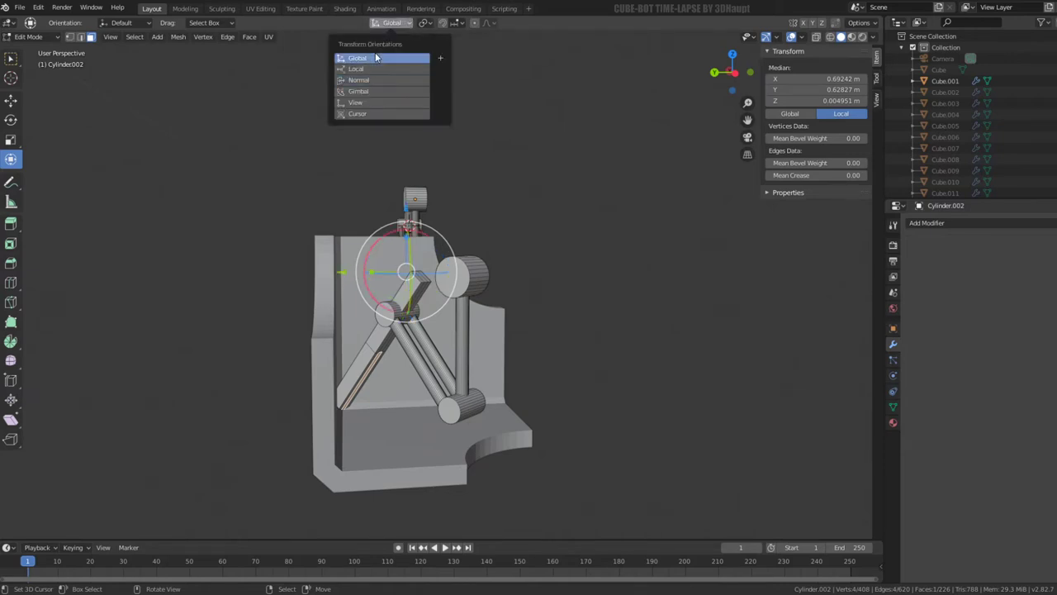
{"action": "middle_click_drag", "start_coordinate": [231, 106], "coordinate": [370, 201]}
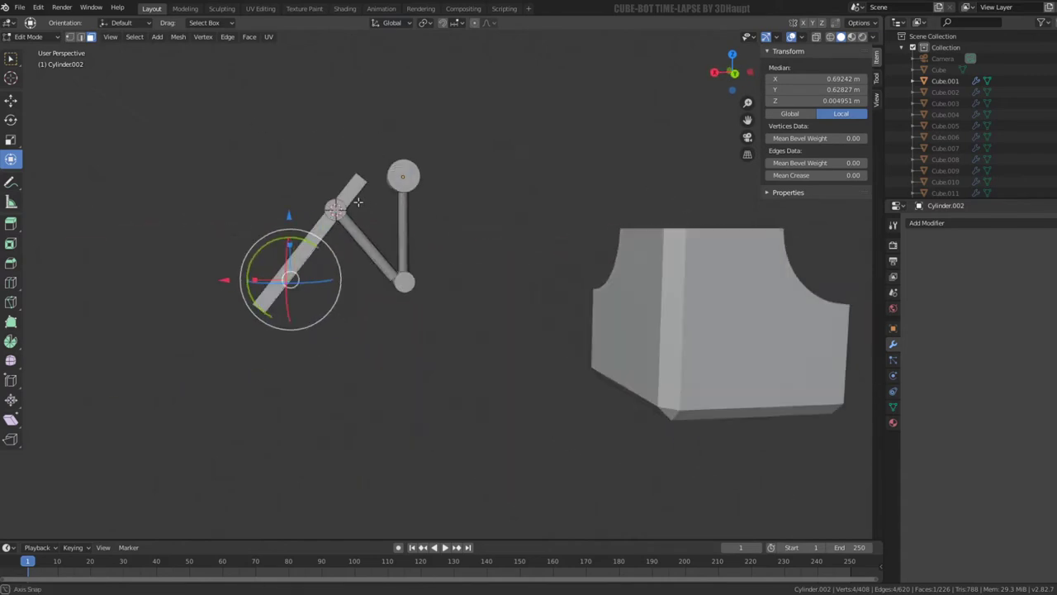
{"action": "key", "text": "e"}
{"action": "right_click", "coordinate": [369, 219]}
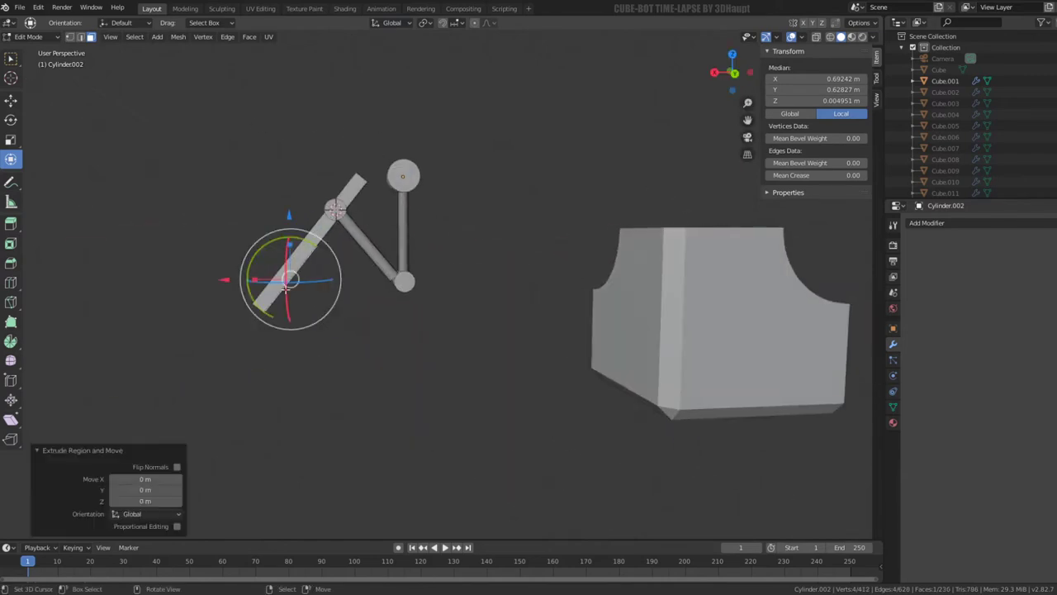
{"action": "key", "text": "g"}
{"action": "key", "text": "x"}
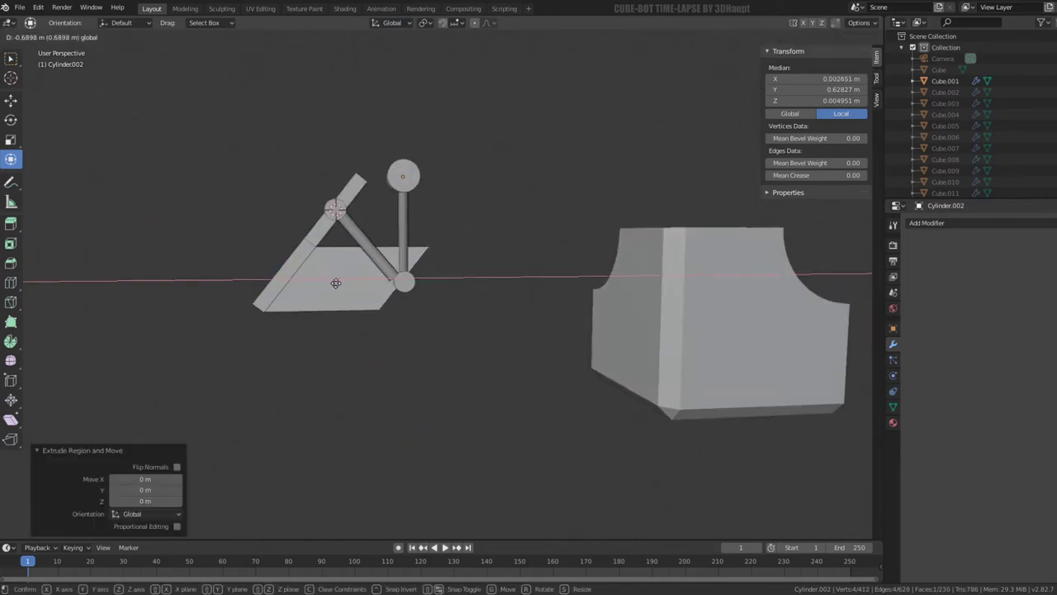
{"action": "left_click", "coordinate": [335, 283]}
- Extrude the edge along the arm 0.559 m straight up along Z
{"action": "middle_click_drag", "start_coordinate": [335, 283], "coordinate": [329, 270]}
{"action": "left_click", "coordinate": [329, 270]}
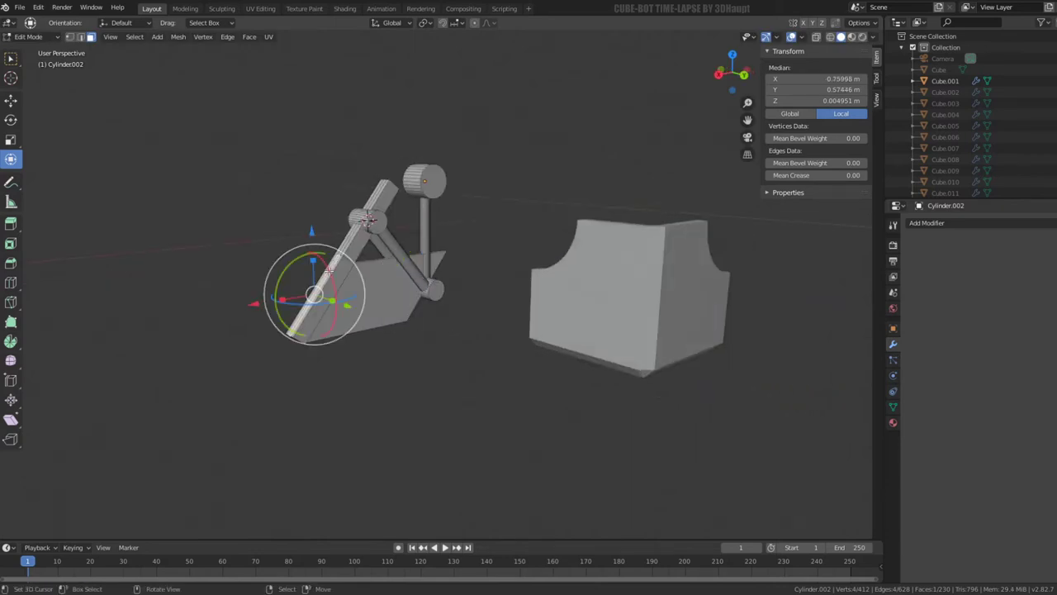
{"action": "key", "text": "e"}
{"action": "right_click", "coordinate": [329, 270]}
{"action": "key", "text": "g"}
{"action": "key", "text": "z"}
{"action": "left_click", "coordinate": [382, 146]}
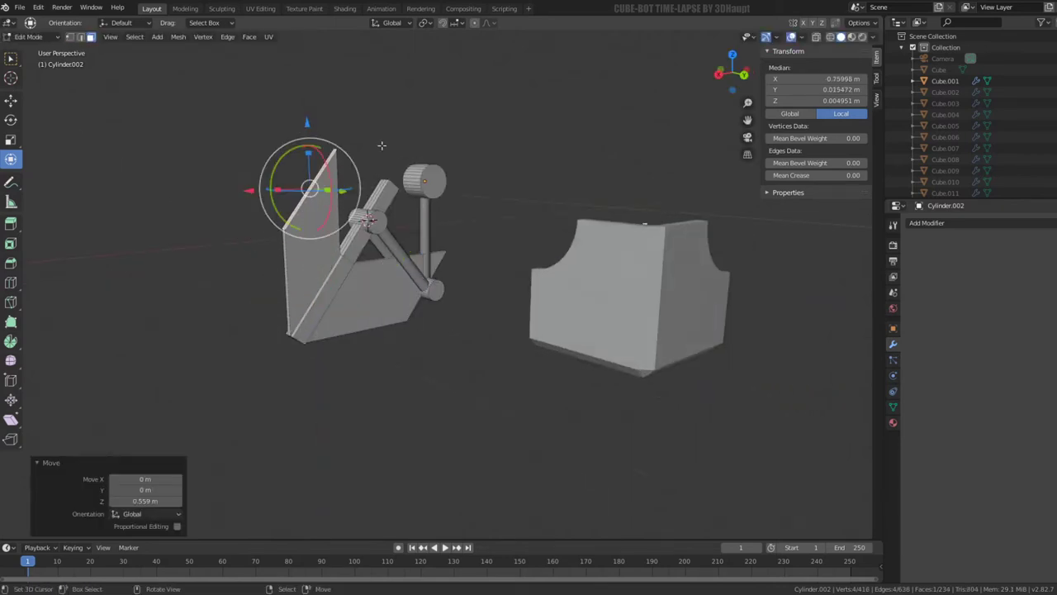
- Extrude the top edge a further 0.423 m upward to form an upright plate
{"action": "mouse_move", "coordinate": [382, 146]}
{"action": "middle_mouse_down"}
{"action": "mouse_move", "coordinate": [361, 184]}
{"action": "mouse_move", "coordinate": [411, 96]}
{"action": "mouse_move", "coordinate": [423, 100]}
{"action": "middle_mouse_up"}
{"action": "key", "text": "Tab"}
{"action": "key", "text": "Tab"}
{"action": "key", "text": "e"}
{"action": "key", "text": "z"}
{"action": "left_click", "coordinate": [396, 98]}
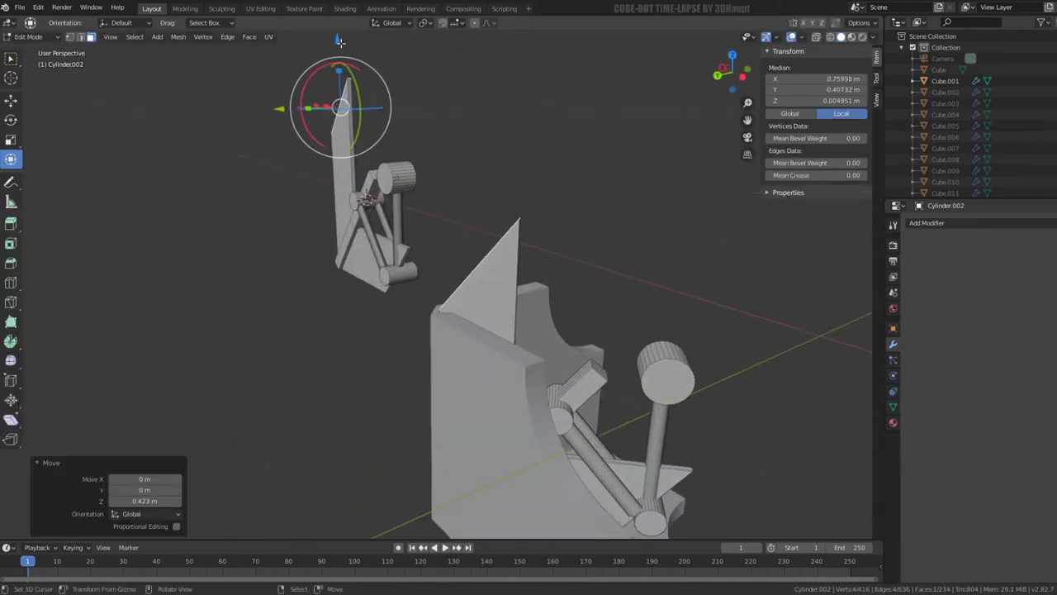
{"action": "left_click_drag", "start_coordinate": [338, 40], "coordinate": [341, 48]}
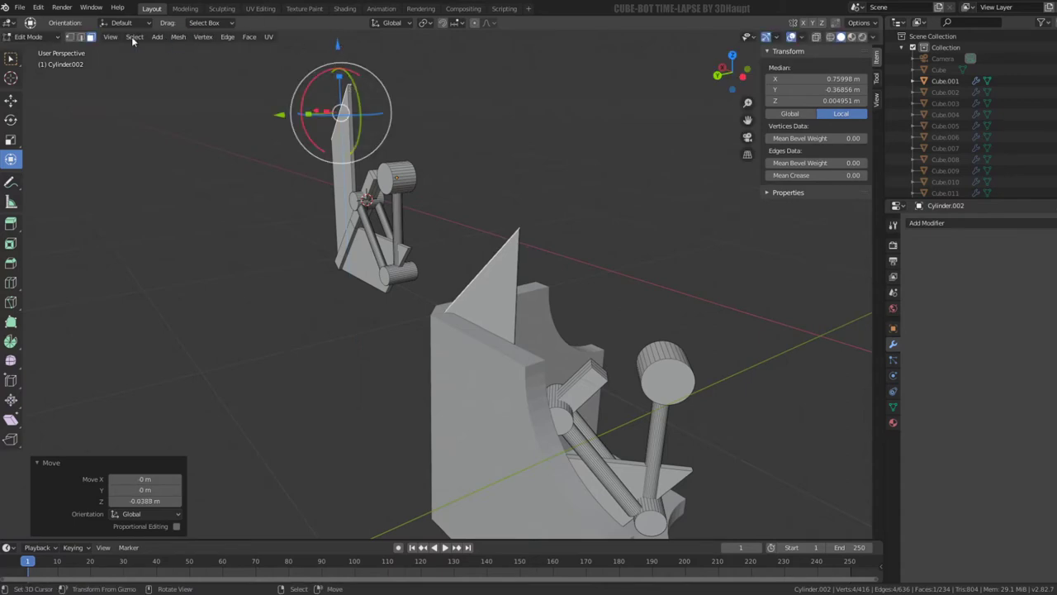
- In edge select mode, select the upright plate's two top edges
{"action": "left_click", "coordinate": [80, 37]}
{"action": "left_click", "coordinate": [350, 76]}
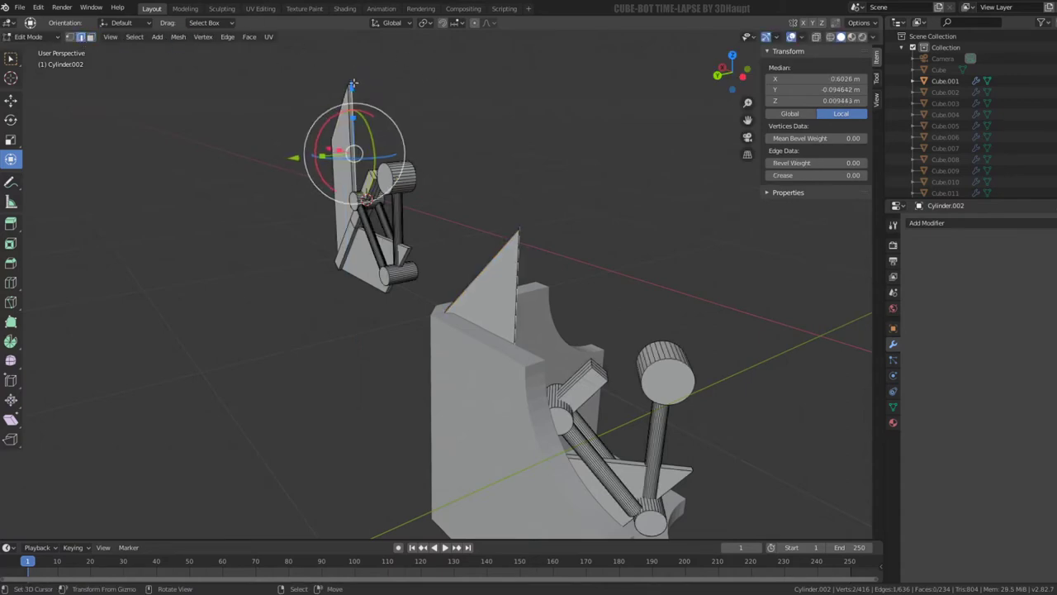
{"action": "middle_click_drag", "start_coordinate": [351, 84], "coordinate": [408, 107]}
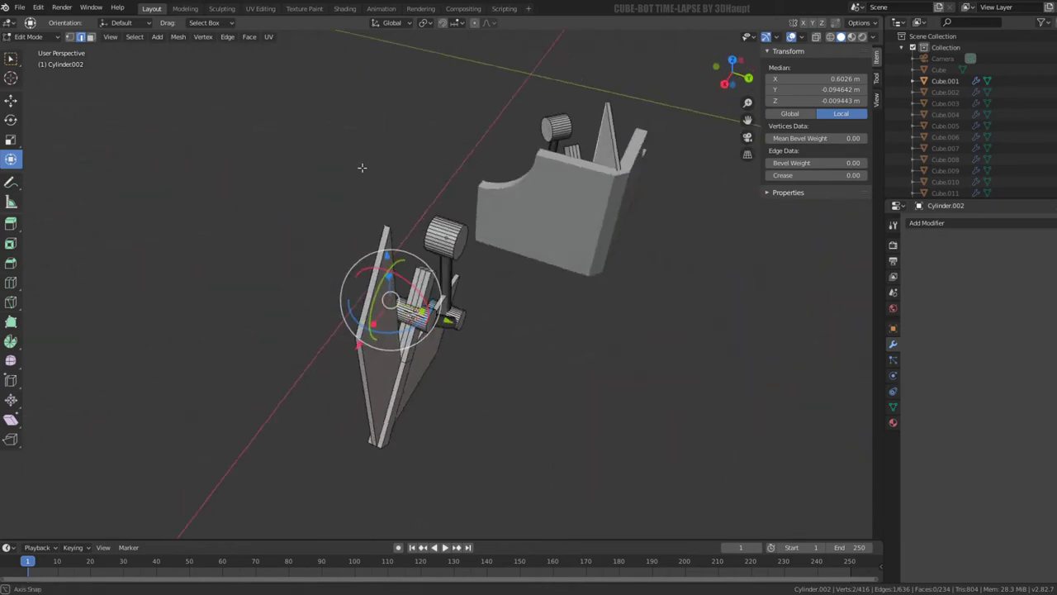
{"action": "middle_click_drag", "start_coordinate": [361, 171], "coordinate": [390, 214]}
{"action": "mouse_move", "coordinate": [455, 155]}
{"action": "middle_mouse_down"}
{"action": "mouse_move", "coordinate": [479, 118]}
{"action": "mouse_move", "coordinate": [399, 183]}
{"action": "middle_mouse_up"}
{"action": "left_click", "coordinate": [397, 179], "text": "shift"}
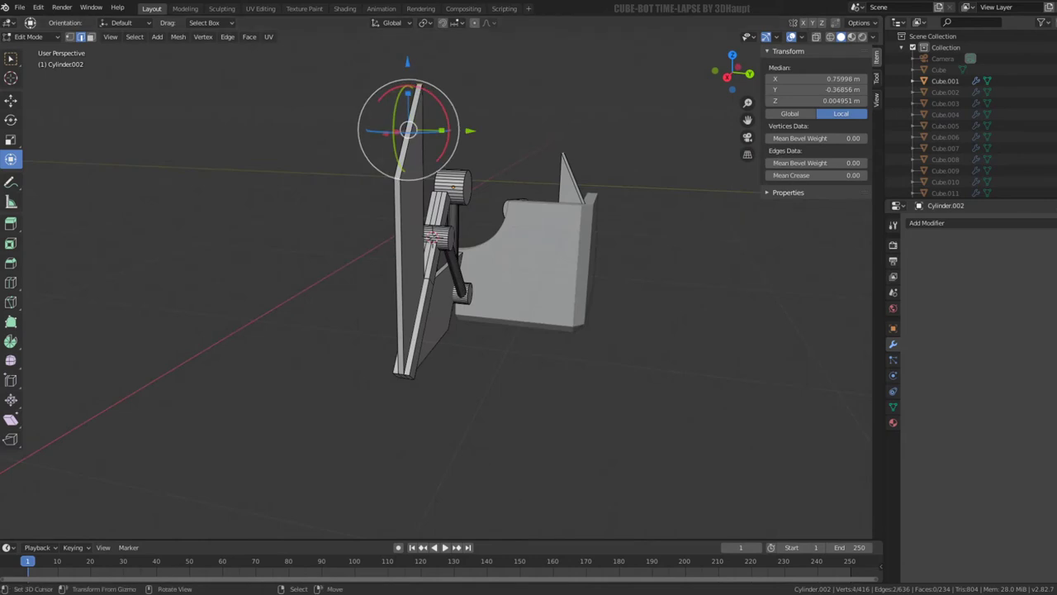
{"action": "left_click", "coordinate": [405, 24]}
- Set the pivot to Active Element and scale the selected edges to zero along Z
{"action": "left_click", "coordinate": [426, 23]}
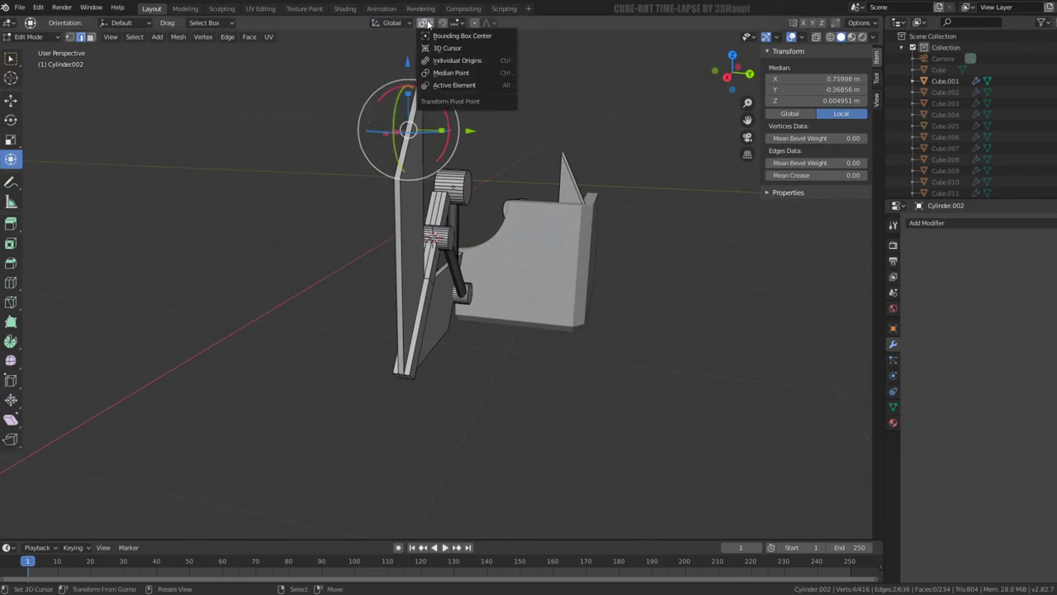
{"action": "left_click", "coordinate": [454, 85]}
{"action": "key", "text": "s"}
{"action": "key", "text": "z"}
{"action": "key", "text": "0"}
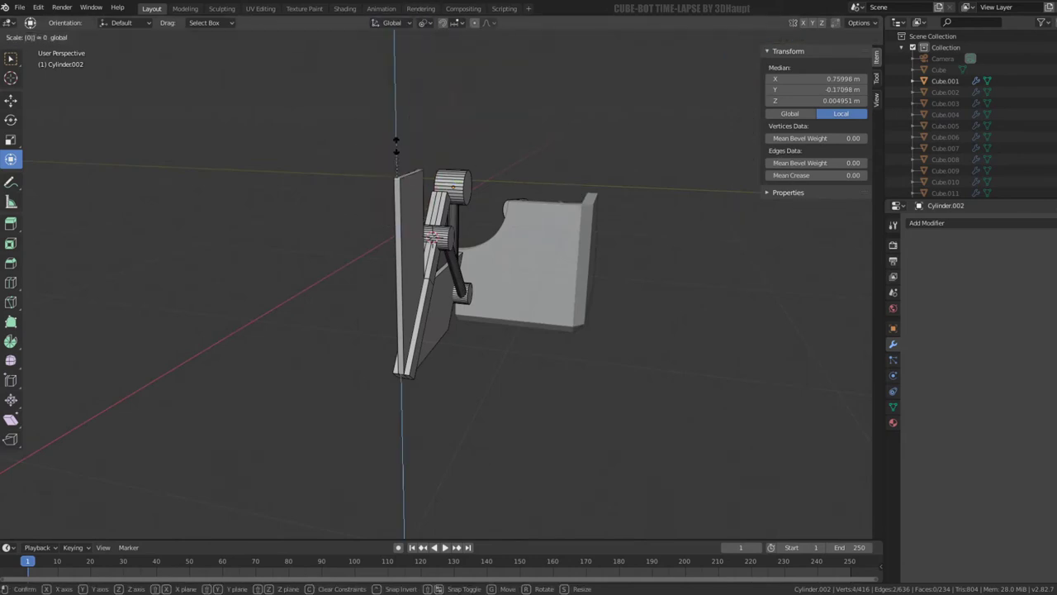
{"action": "key", "text": "Return"}
- Select the plate's front bottom edge and scale it to zero along X
{"action": "middle_click_drag", "start_coordinate": [388, 161], "coordinate": [487, 160]}
{"action": "scroll", "coordinate": [488, 159], "scroll_direction": "up", "scroll_amount": 5}
{"action": "scroll", "coordinate": [488, 159], "scroll_direction": "down", "scroll_amount": 6}
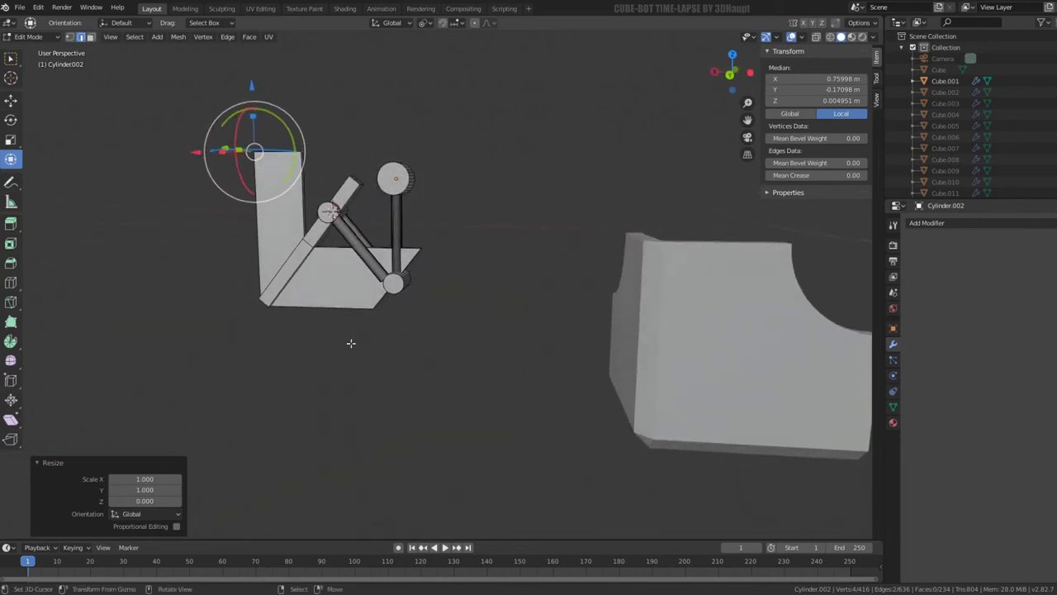
{"action": "middle_click_drag", "start_coordinate": [377, 310], "coordinate": [383, 242]}
{"action": "scroll", "coordinate": [417, 209], "scroll_direction": "up", "scroll_amount": 5}
{"action": "left_click", "coordinate": [407, 168]}
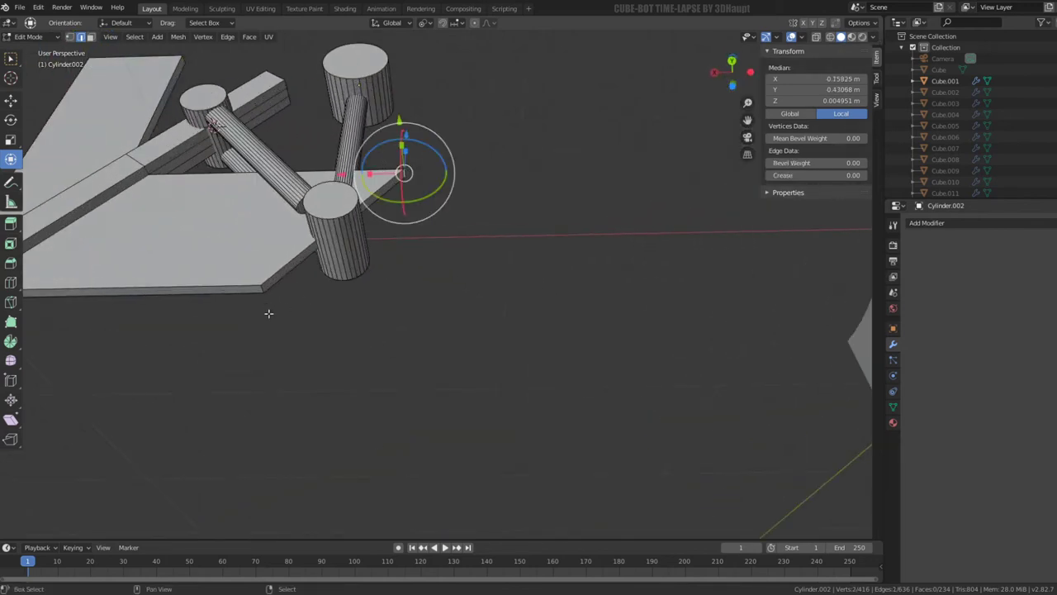
{"action": "left_click", "coordinate": [260, 288]}
{"action": "type", "text": "sx0"}
{"action": "key", "text": "Return"}
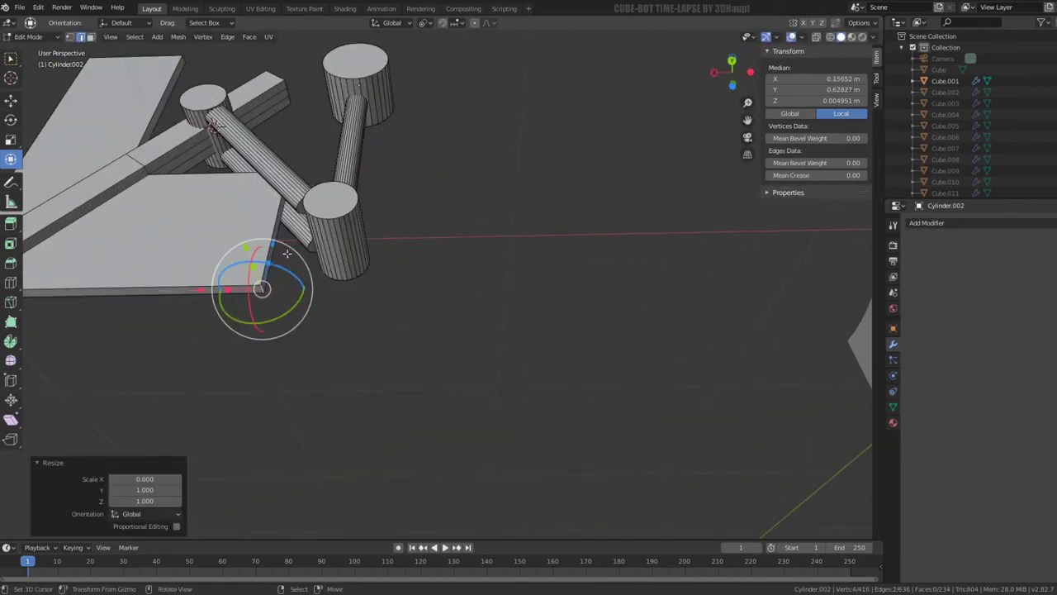
- Lower the edge beside the diagonal rod by 0.371 m along Z
{"action": "scroll", "coordinate": [248, 281], "scroll_direction": "down", "scroll_amount": 4}
{"action": "mouse_move", "coordinate": [248, 281]}
{"action": "middle_mouse_down"}
{"action": "mouse_move", "coordinate": [318, 233]}
{"action": "mouse_move", "coordinate": [308, 233]}
{"action": "mouse_move", "coordinate": [295, 253]}
{"action": "mouse_move", "coordinate": [389, 241]}
{"action": "middle_mouse_up"}
{"action": "scroll", "coordinate": [405, 243], "scroll_direction": "up", "scroll_amount": 5}
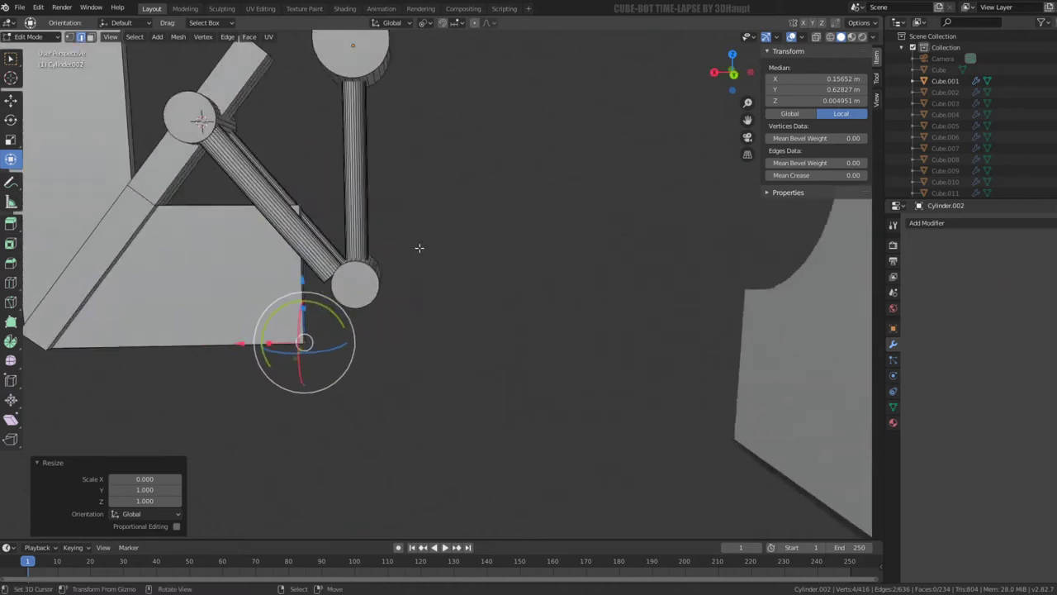
{"action": "scroll", "coordinate": [346, 267], "scroll_direction": "up", "scroll_amount": 2}
{"action": "left_click", "coordinate": [288, 223]}
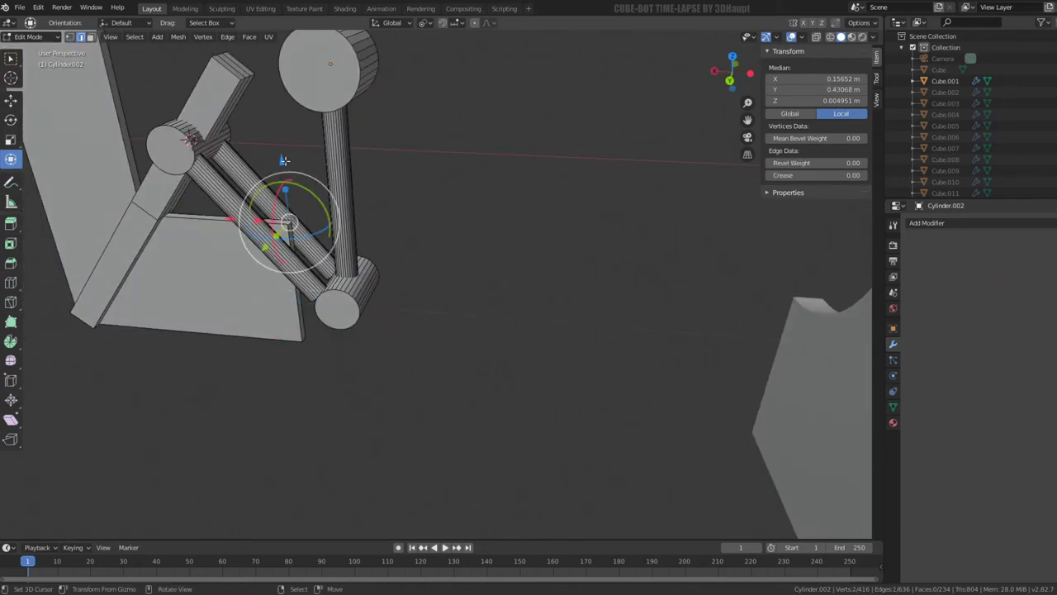
{"action": "key", "text": "g"}
{"action": "key", "text": "z"}
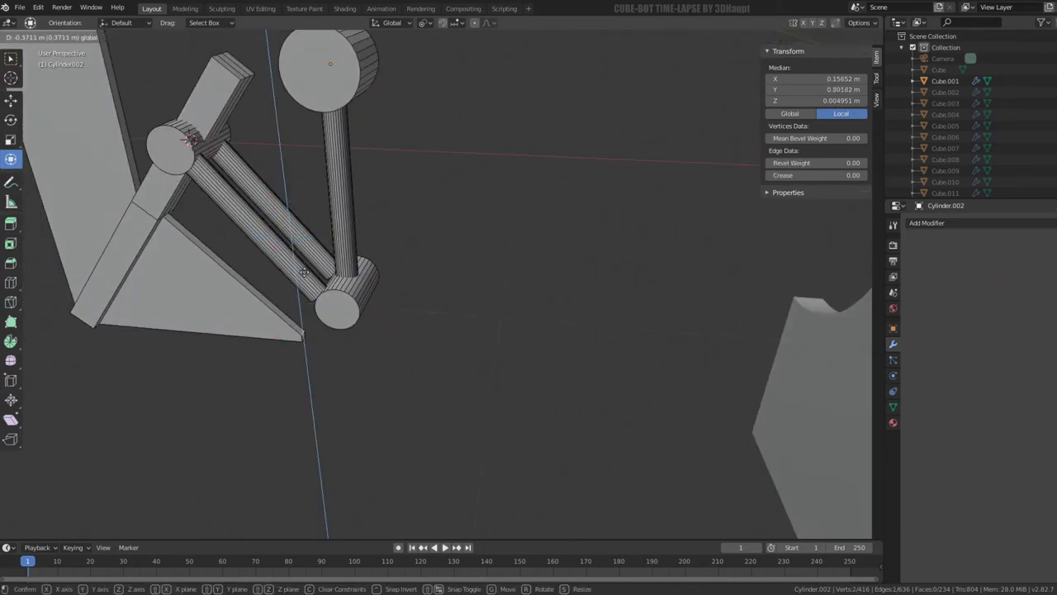
{"action": "left_click", "coordinate": [304, 272]}
- Move the plate's top edge 0.294 m along X
{"action": "scroll", "coordinate": [304, 272], "scroll_direction": "down", "scroll_amount": 4}
{"action": "middle_click_drag", "start_coordinate": [304, 272], "coordinate": [355, 281]}
{"action": "scroll", "coordinate": [355, 281], "scroll_direction": "up", "scroll_amount": 2}
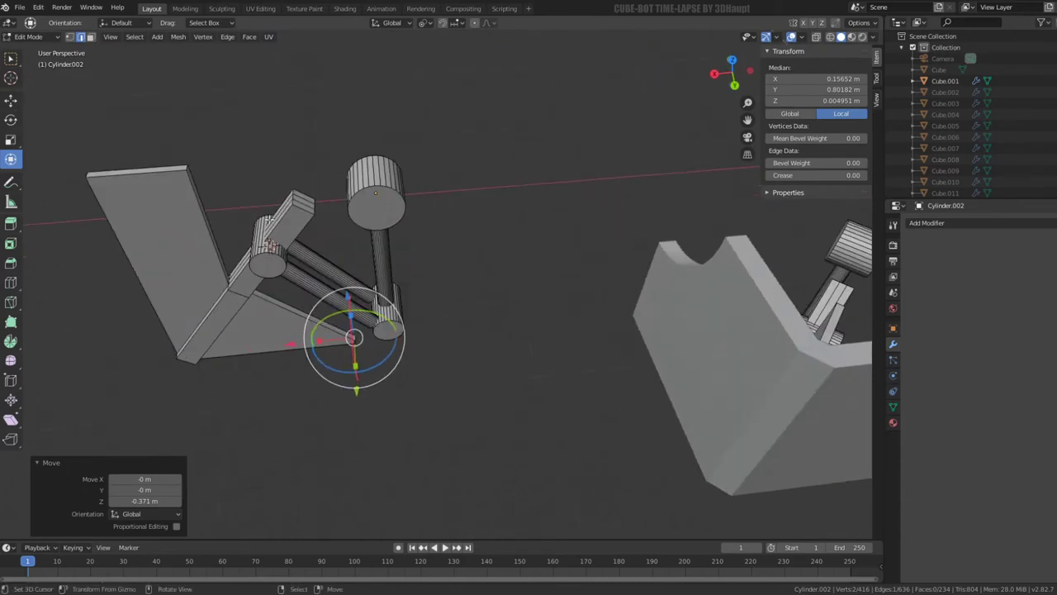
{"action": "left_click", "coordinate": [185, 168]}
{"action": "key", "text": "g"}
{"action": "key", "text": "x"}
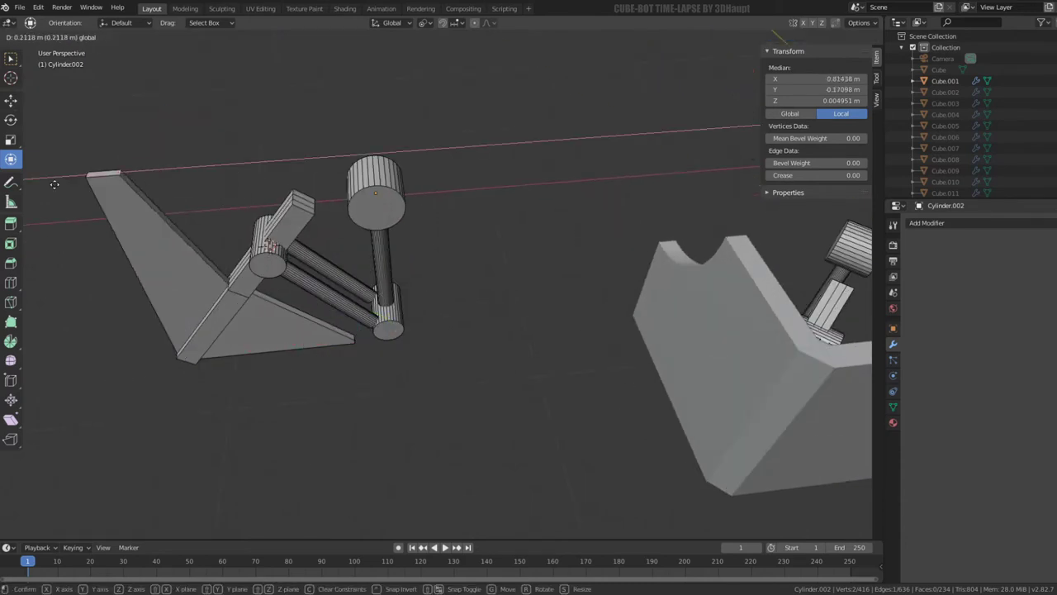
{"action": "left_click", "coordinate": [32, 188]}
{"action": "mouse_move", "coordinate": [31, 188]}
{"action": "middle_mouse_down"}
{"action": "mouse_move", "coordinate": [465, 173]}
{"action": "mouse_move", "coordinate": [439, 134]}
{"action": "mouse_move", "coordinate": [417, 134]}
{"action": "mouse_move", "coordinate": [472, 135]}
{"action": "mouse_move", "coordinate": [452, 137]}
{"action": "mouse_move", "coordinate": [439, 123]}
{"action": "mouse_move", "coordinate": [581, 153]}
{"action": "mouse_move", "coordinate": [533, 220]}
{"action": "mouse_move", "coordinate": [442, 219]}
{"action": "middle_mouse_up"}
{"action": "scroll", "coordinate": [451, 272], "scroll_direction": "up", "scroll_amount": 4}
{"action": "middle_click_drag", "start_coordinate": [451, 272], "coordinate": [353, 302]}
- Add a second edge to the selection and slide the edges -0.258 m along X
{"action": "scroll", "coordinate": [318, 322], "scroll_direction": "up", "scroll_amount": 3}
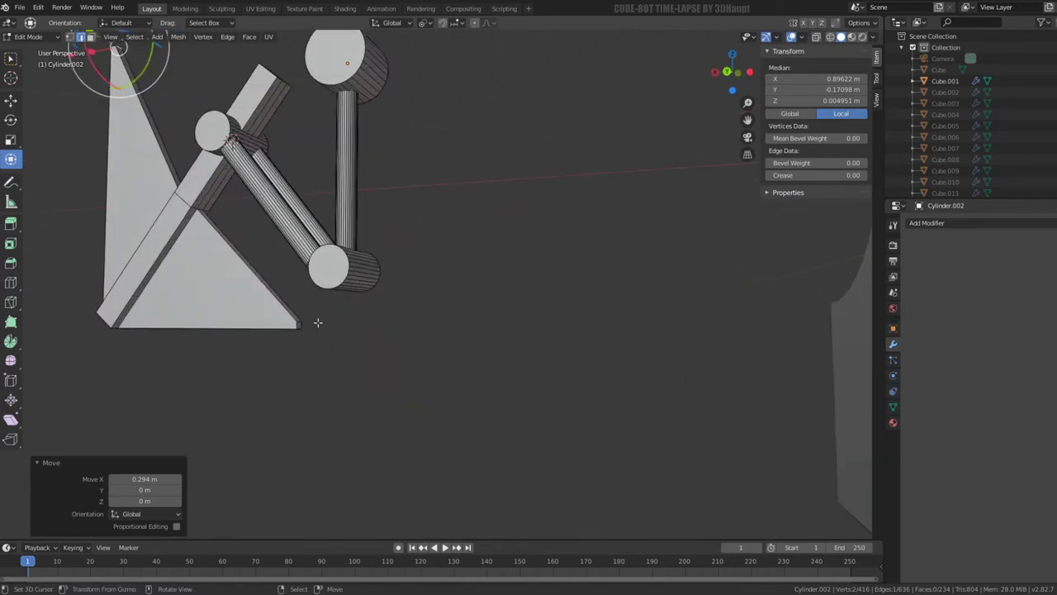
{"action": "left_click", "coordinate": [298, 321], "text": "shift"}
{"action": "scroll", "coordinate": [297, 321], "scroll_direction": "down", "scroll_amount": 3}
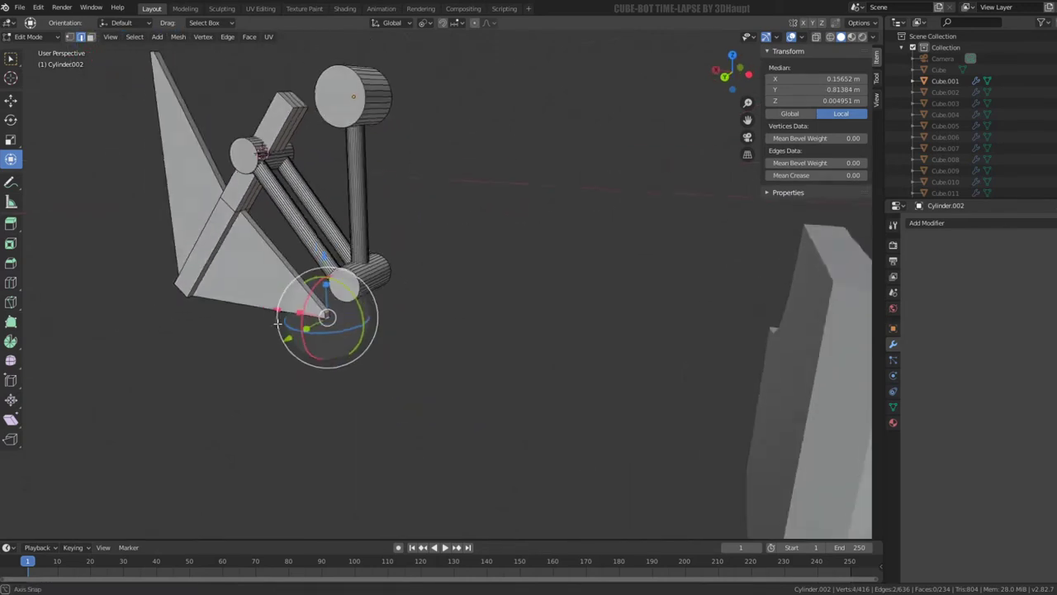
{"action": "mouse_move", "coordinate": [297, 321]}
{"action": "middle_mouse_down"}
{"action": "mouse_move", "coordinate": [316, 250]}
{"action": "mouse_move", "coordinate": [279, 229]}
{"action": "mouse_move", "coordinate": [321, 231]}
{"action": "middle_mouse_up"}
{"action": "scroll", "coordinate": [297, 240], "scroll_direction": "down", "scroll_amount": 3}
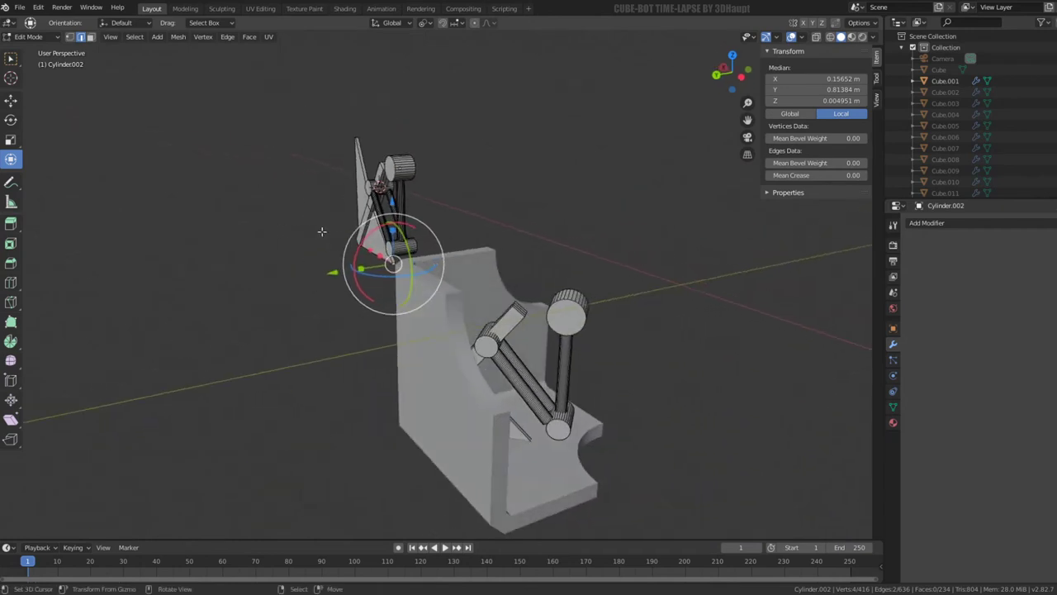
{"action": "left_click_drag", "start_coordinate": [368, 248], "coordinate": [375, 251]}
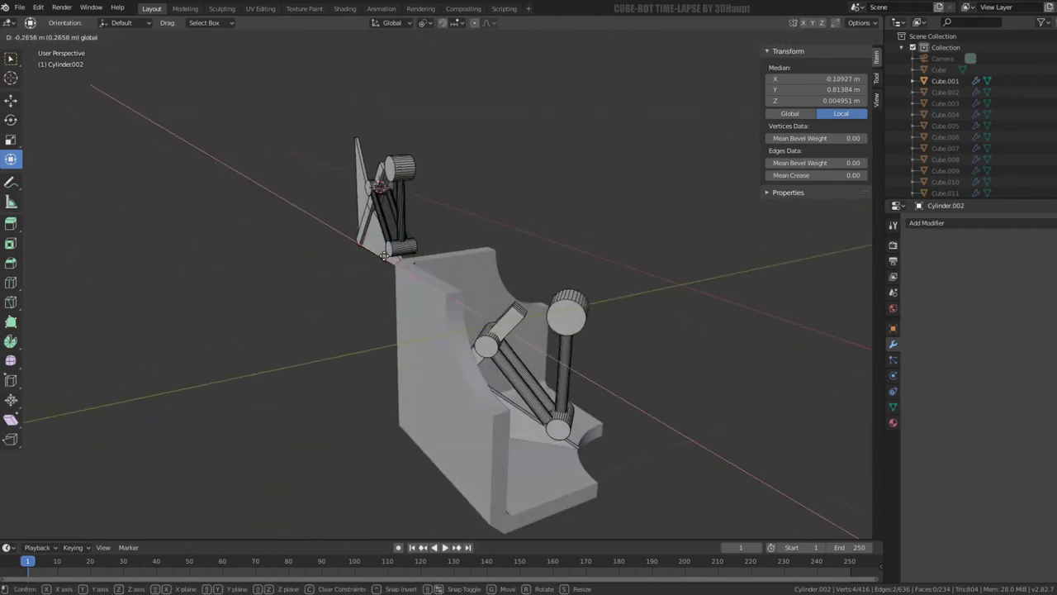
{"action": "left_click", "coordinate": [383, 256]}
- Shift the selected part 0.482 m, then another 0.108 m, along X
{"action": "mouse_move", "coordinate": [383, 256]}
{"action": "middle_mouse_down"}
{"action": "mouse_move", "coordinate": [519, 205]}
{"action": "mouse_move", "coordinate": [617, 242]}
{"action": "middle_mouse_up"}
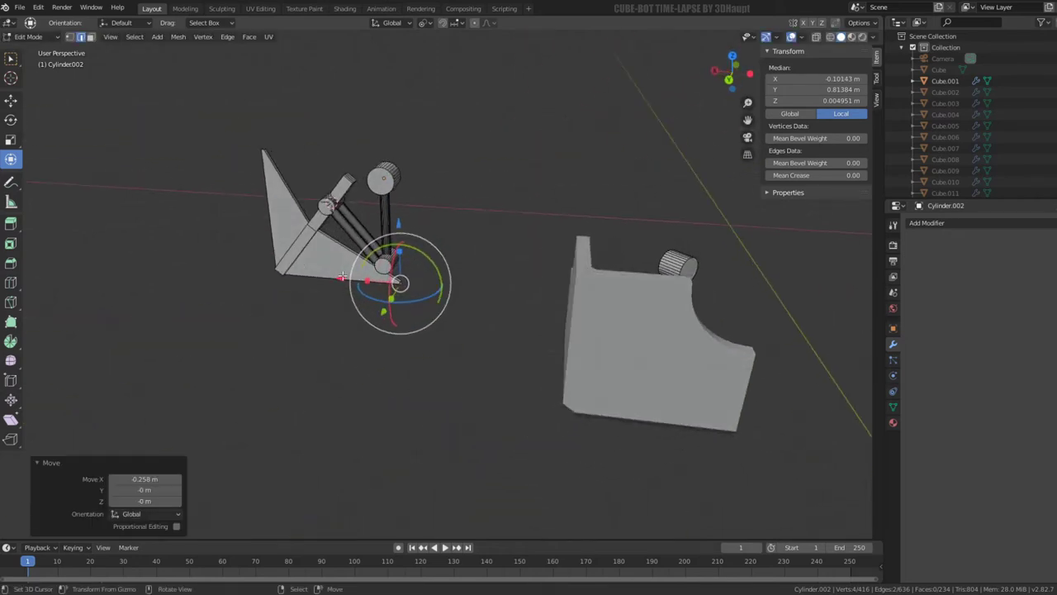
{"action": "left_click_drag", "start_coordinate": [341, 276], "coordinate": [291, 270]}
{"action": "left_click", "coordinate": [281, 271]}
{"action": "mouse_move", "coordinate": [281, 270]}
{"action": "middle_mouse_down"}
{"action": "mouse_move", "coordinate": [454, 217]}
{"action": "mouse_move", "coordinate": [363, 224]}
{"action": "middle_mouse_up"}
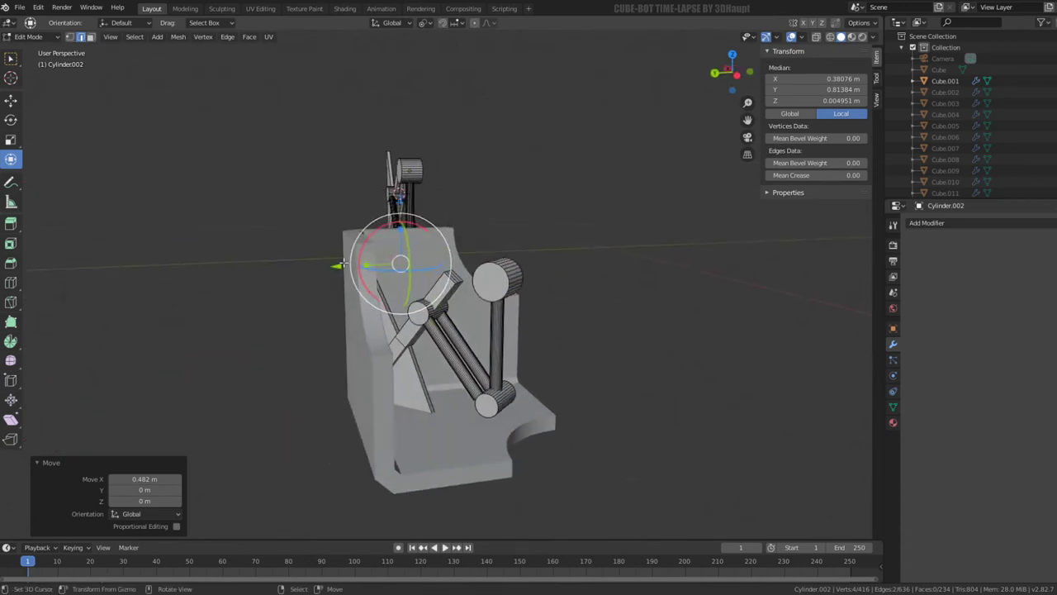
{"action": "key", "text": "g"}
{"action": "key", "text": "x"}
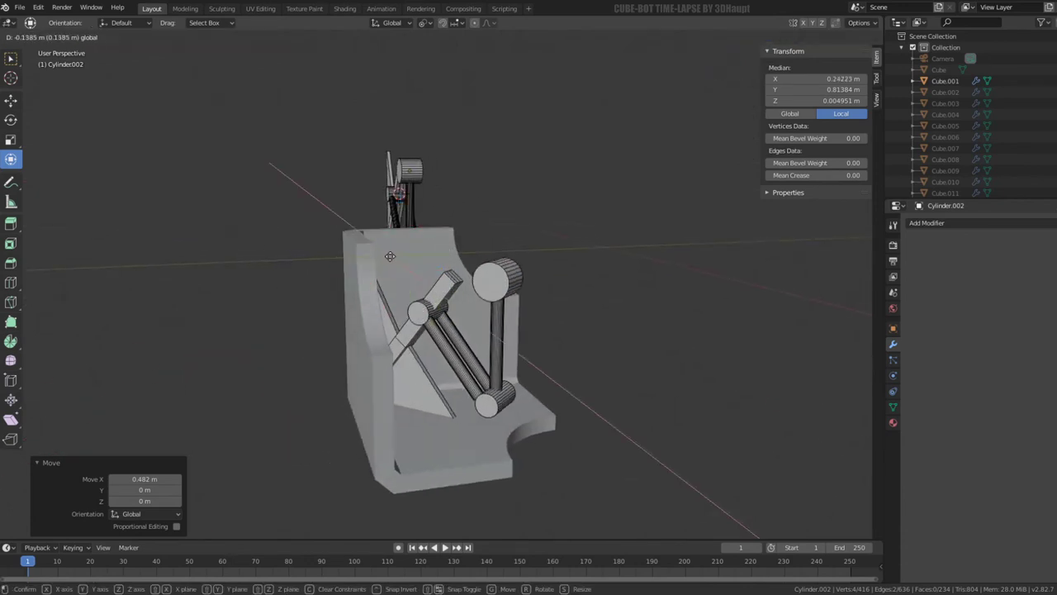
{"action": "left_click", "coordinate": [390, 253]}
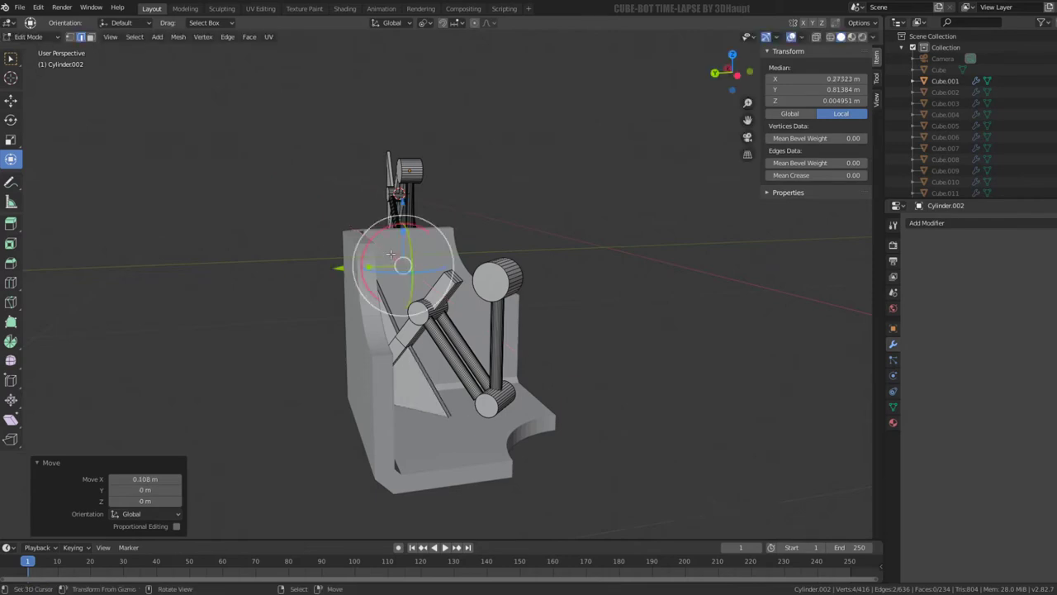
- Select the triangular plate's top tip and snap to an orthographic side view
{"action": "mouse_move", "coordinate": [390, 254]}
{"action": "middle_mouse_down"}
{"action": "mouse_move", "coordinate": [334, 139]}
{"action": "mouse_move", "coordinate": [385, 182]}
{"action": "middle_mouse_up"}
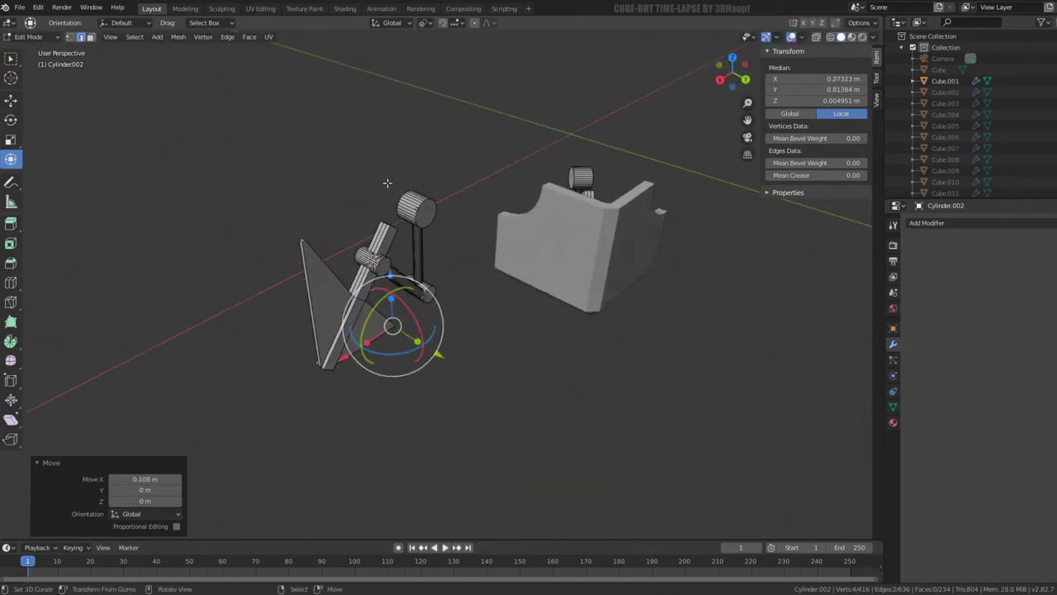
{"action": "scroll", "coordinate": [366, 136], "scroll_direction": "up", "scroll_amount": 3}
{"action": "middle_click_drag", "start_coordinate": [365, 136], "coordinate": [317, 170]}
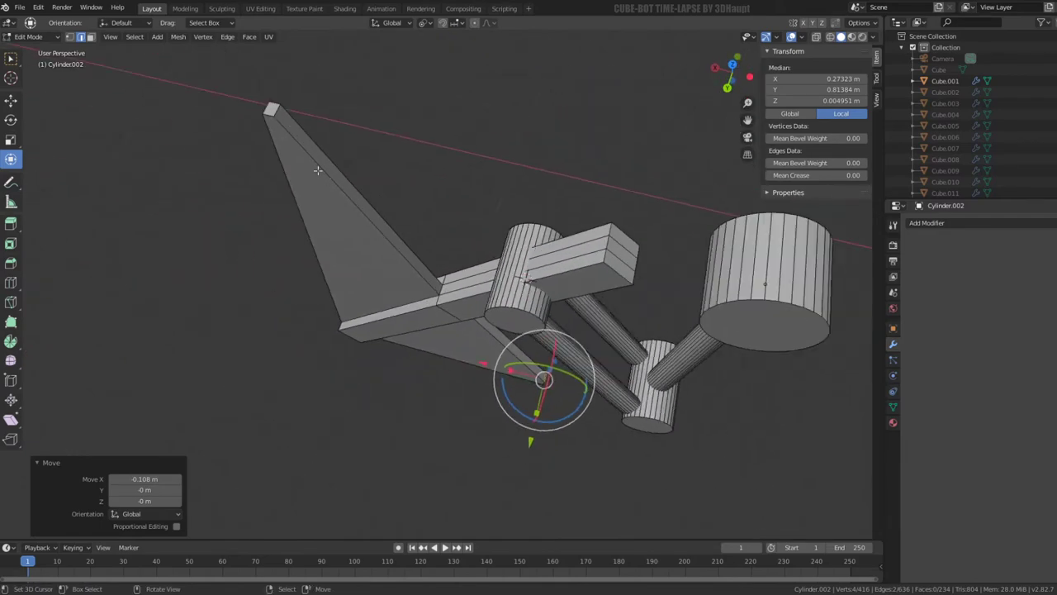
{"action": "left_click", "coordinate": [261, 106]}
{"action": "middle_click_drag", "start_coordinate": [272, 107], "coordinate": [488, 171]}
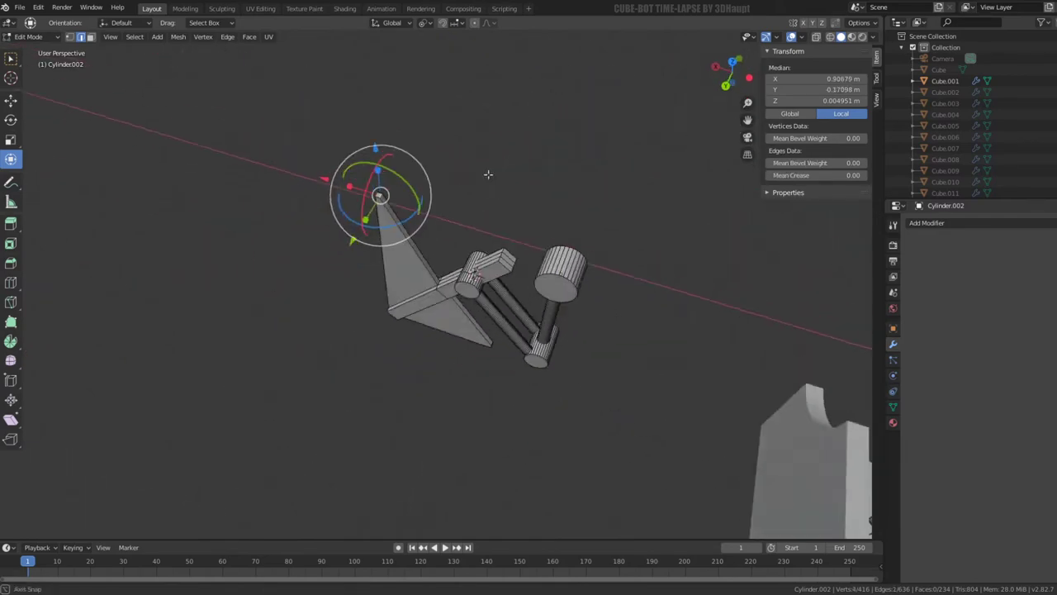
{"action": "scroll", "coordinate": [451, 124], "scroll_direction": "up", "scroll_amount": 2}
{"action": "mouse_move", "coordinate": [450, 124]}
{"action": "middle_mouse_down", "text": "alt"}
{"action": "mouse_move", "coordinate": [529, 118]}
{"action": "mouse_move", "coordinate": [502, 78]}
{"action": "mouse_move", "coordinate": [495, 118]}
{"action": "mouse_move", "coordinate": [465, 154]}
{"action": "middle_mouse_up", "text": "alt"}
- Lower the plate's tip vertex 0.549 m along Z to flatten its top
{"action": "scroll", "coordinate": [465, 155], "scroll_direction": "up", "scroll_amount": 4}
{"action": "scroll", "coordinate": [479, 145], "scroll_direction": "down", "scroll_amount": 2}
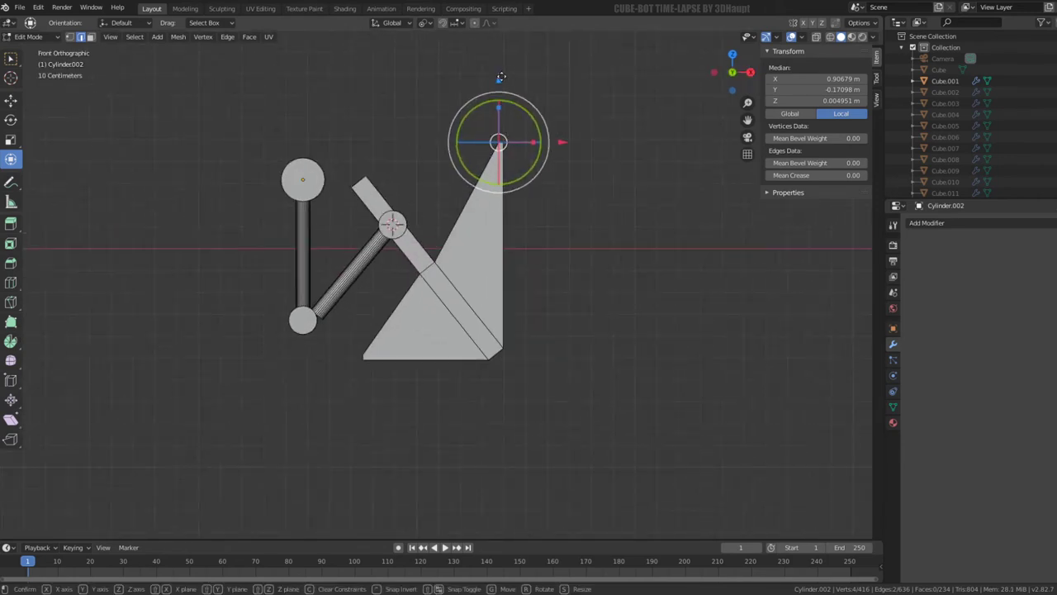
{"action": "key", "text": "g"}
{"action": "key", "text": "z"}
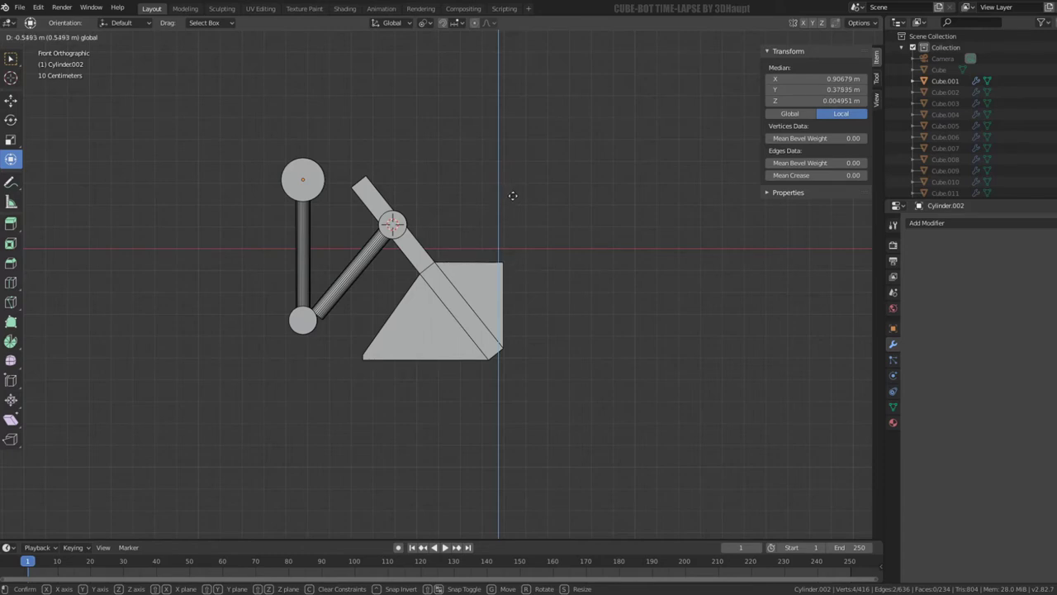
{"action": "left_click", "coordinate": [513, 195]}
{"action": "scroll", "coordinate": [513, 195], "scroll_direction": "down", "scroll_amount": 3}
{"action": "middle_click_drag", "start_coordinate": [513, 195], "coordinate": [503, 229]}
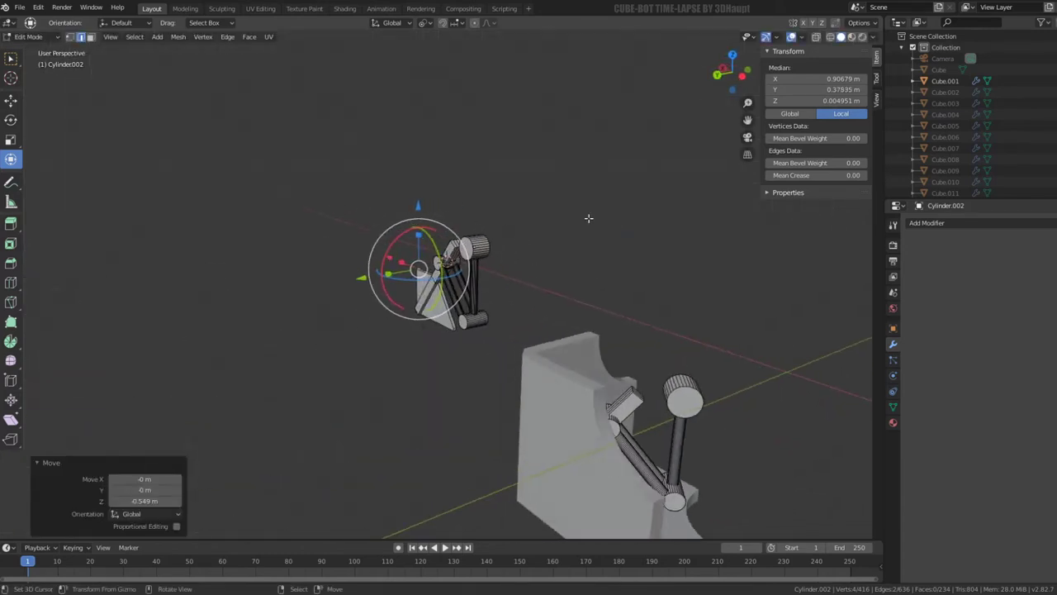
- Return to Object Mode and orbit around the whole assembly
{"action": "key", "text": "Tab"}
{"action": "scroll", "coordinate": [498, 176], "scroll_direction": "up", "scroll_amount": 5}
{"action": "mouse_move", "coordinate": [498, 176]}
{"action": "middle_mouse_down"}
{"action": "mouse_move", "coordinate": [481, 172]}
{"action": "mouse_move", "coordinate": [556, 197]}
{"action": "middle_mouse_up"}
{"action": "scroll", "coordinate": [476, 179], "scroll_direction": "down", "scroll_amount": 3}
- Edit Cylinder.002 and select the linked plate and arm geometry
{"action": "left_click", "coordinate": [455, 210]}
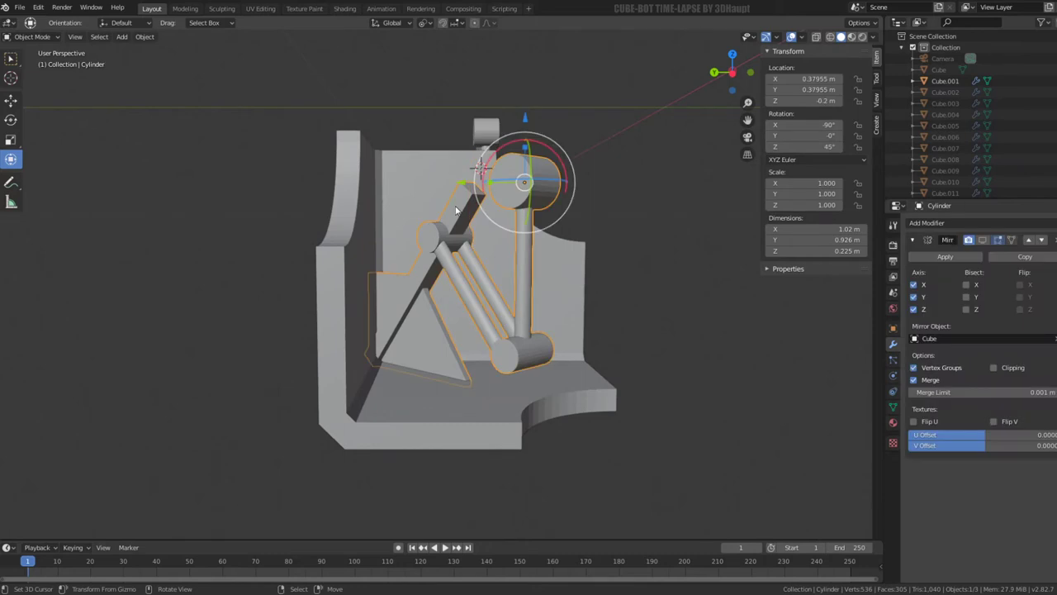
{"action": "left_click", "coordinate": [483, 169]}
{"action": "key", "text": "Tab"}
{"action": "mouse_move", "coordinate": [483, 169]}
{"action": "middle_mouse_down"}
{"action": "mouse_move", "coordinate": [561, 160]}
{"action": "mouse_move", "coordinate": [376, 171]}
{"action": "middle_mouse_up"}
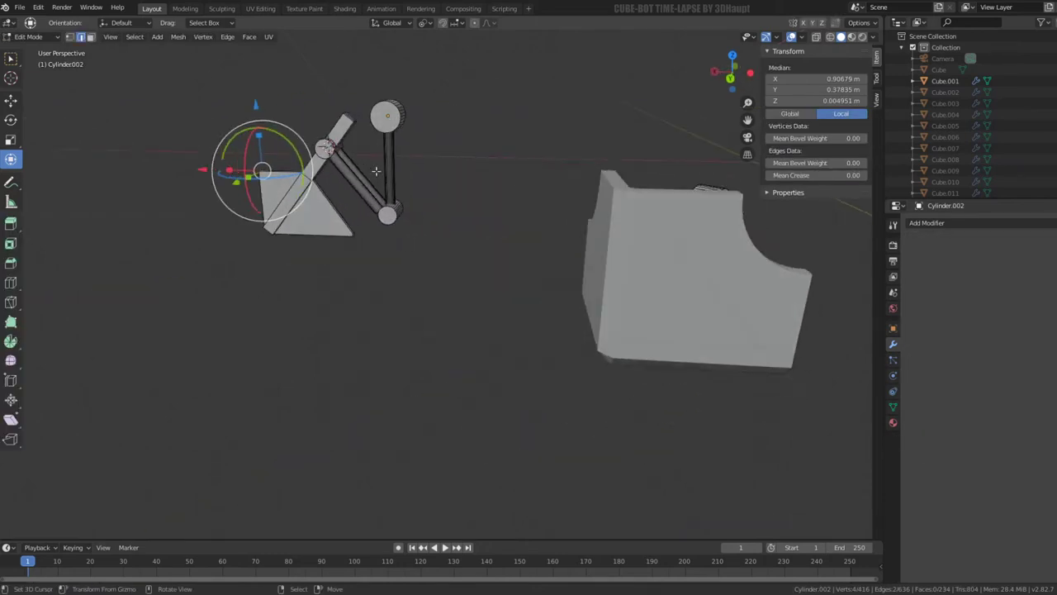
{"action": "left_click", "coordinate": [327, 148]}
{"action": "key", "text": "ctrl+l"}
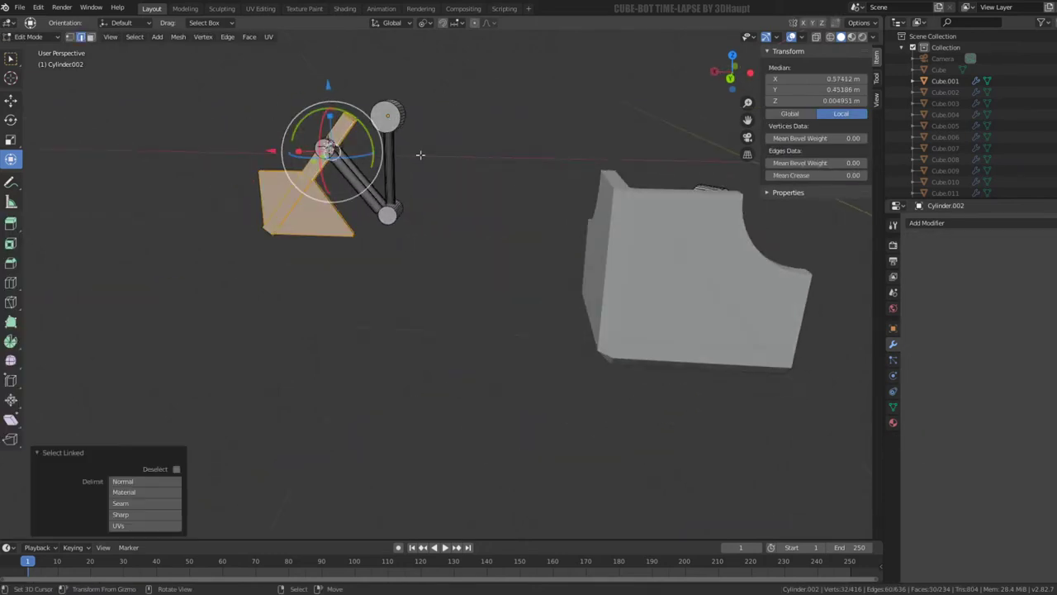
{"action": "left_click", "coordinate": [348, 118]}
{"action": "key", "text": "ctrl+l"}
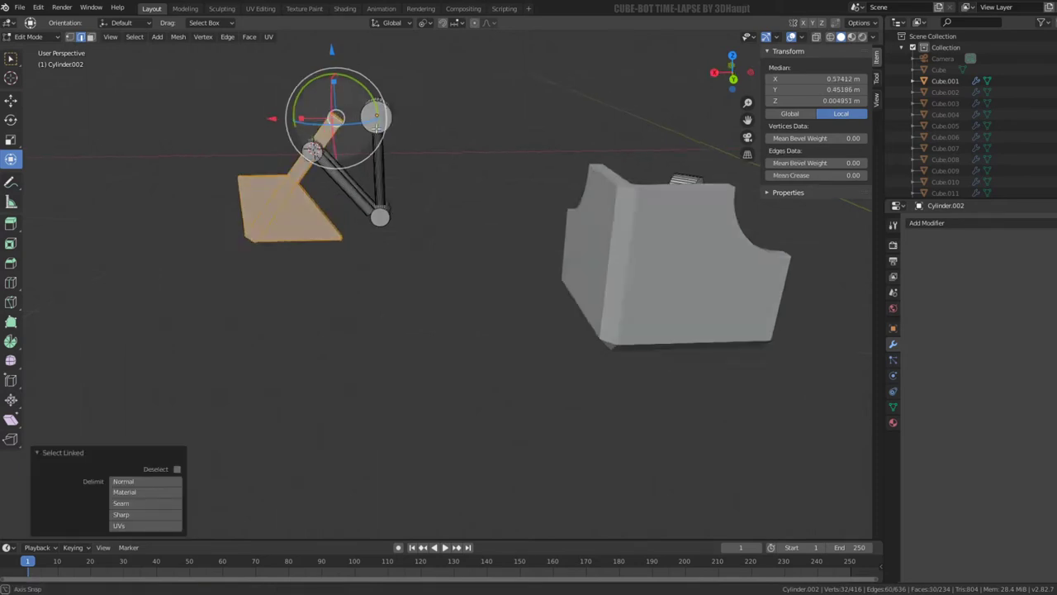
{"action": "mouse_move", "coordinate": [348, 117]}
{"action": "middle_mouse_down"}
{"action": "mouse_move", "coordinate": [408, 267]}
{"action": "mouse_move", "coordinate": [450, 277]}
{"action": "middle_mouse_up"}
{"action": "scroll", "coordinate": [407, 266], "scroll_direction": "up", "scroll_amount": 4}
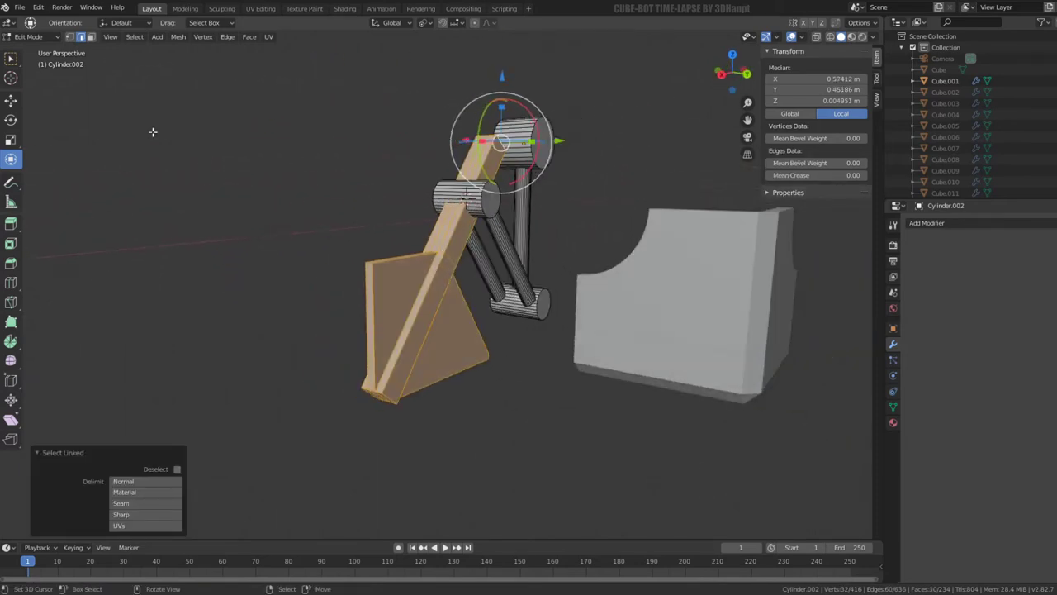
- In face select mode, select one triangular plate face plus the opposite face
{"action": "left_click", "coordinate": [91, 37]}
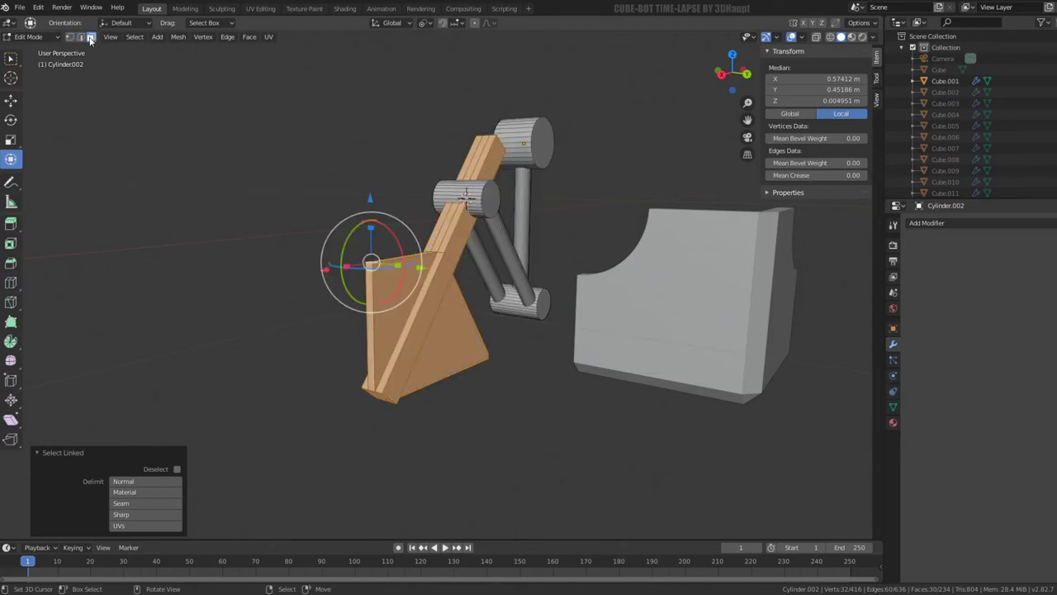
{"action": "left_click", "coordinate": [403, 258]}
{"action": "middle_click_drag", "start_coordinate": [402, 259], "coordinate": [408, 271]}
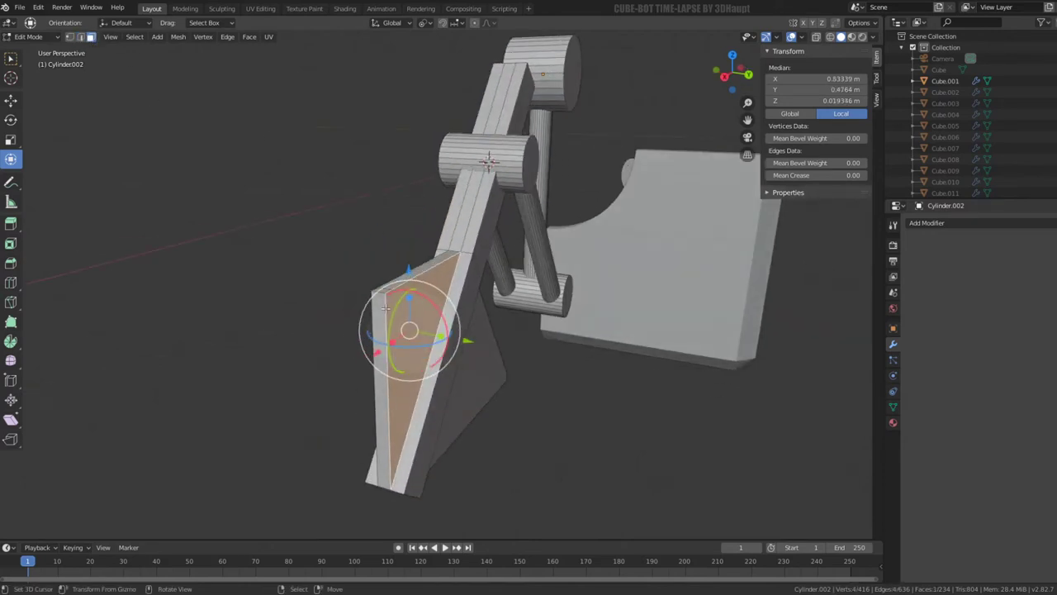
{"action": "middle_click_drag", "start_coordinate": [387, 308], "coordinate": [454, 306]}
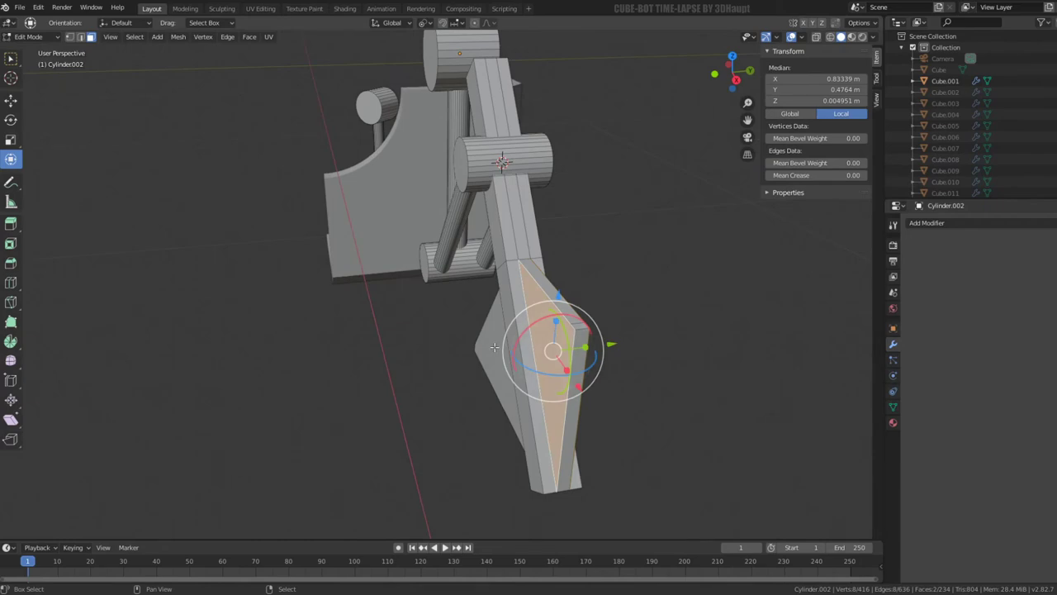
{"action": "mouse_move", "coordinate": [494, 346]}
{"action": "middle_mouse_down"}
{"action": "mouse_move", "coordinate": [413, 346]}
{"action": "mouse_move", "coordinate": [445, 190]}
{"action": "mouse_move", "coordinate": [675, 303]}
{"action": "mouse_move", "coordinate": [553, 271]}
{"action": "mouse_move", "coordinate": [550, 223]}
{"action": "middle_mouse_up"}
{"action": "left_click", "coordinate": [413, 347], "text": "shift"}
- Duplicate the plate faces in place, hide them, and delete the selected triangular faces
{"action": "key", "text": "shift+d"}
{"action": "right_click", "coordinate": [601, 254]}
{"action": "key", "text": "h"}
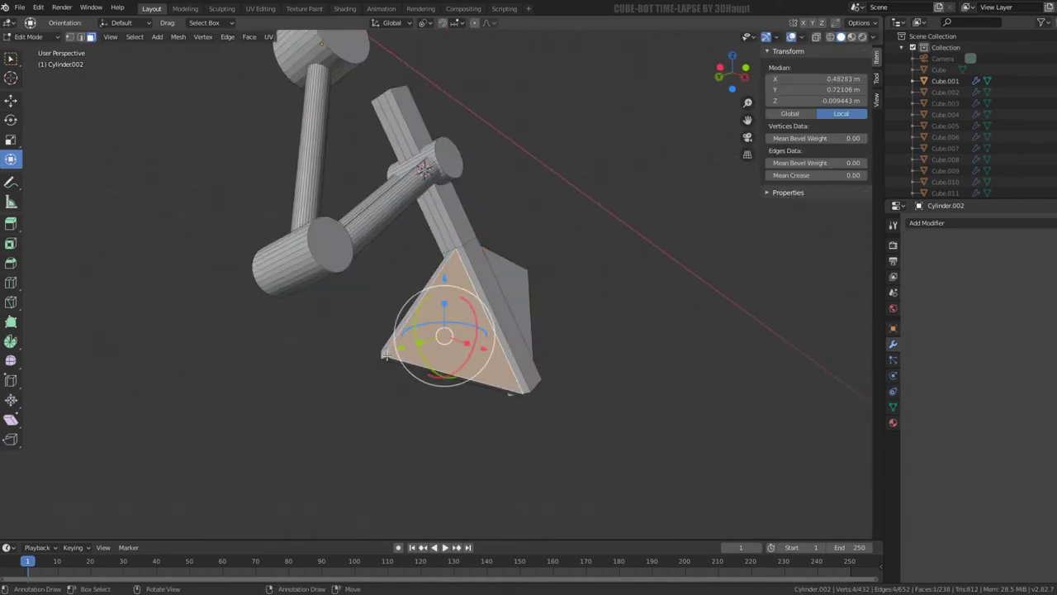
{"action": "key", "text": "x"}
{"action": "left_click", "coordinate": [370, 329]}
- Delete a face on the bar to leave a slit
{"action": "mouse_move", "coordinate": [370, 329]}
{"action": "middle_mouse_down"}
{"action": "mouse_move", "coordinate": [587, 285]}
{"action": "mouse_move", "coordinate": [400, 346]}
{"action": "mouse_move", "coordinate": [560, 284]}
{"action": "middle_mouse_up"}
{"action": "left_click", "coordinate": [538, 266]}
{"action": "key", "text": "x"}
{"action": "left_click", "coordinate": [510, 269]}
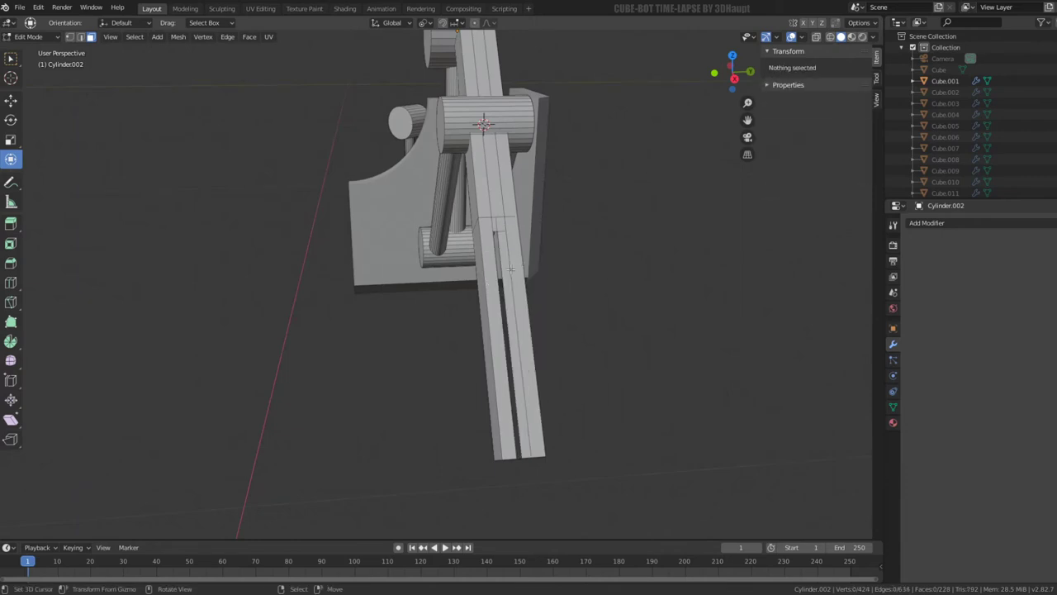
- Select the whole connected bar and simplify it with Limited Dissolve
{"action": "left_click", "coordinate": [515, 273], "text": "alt"}
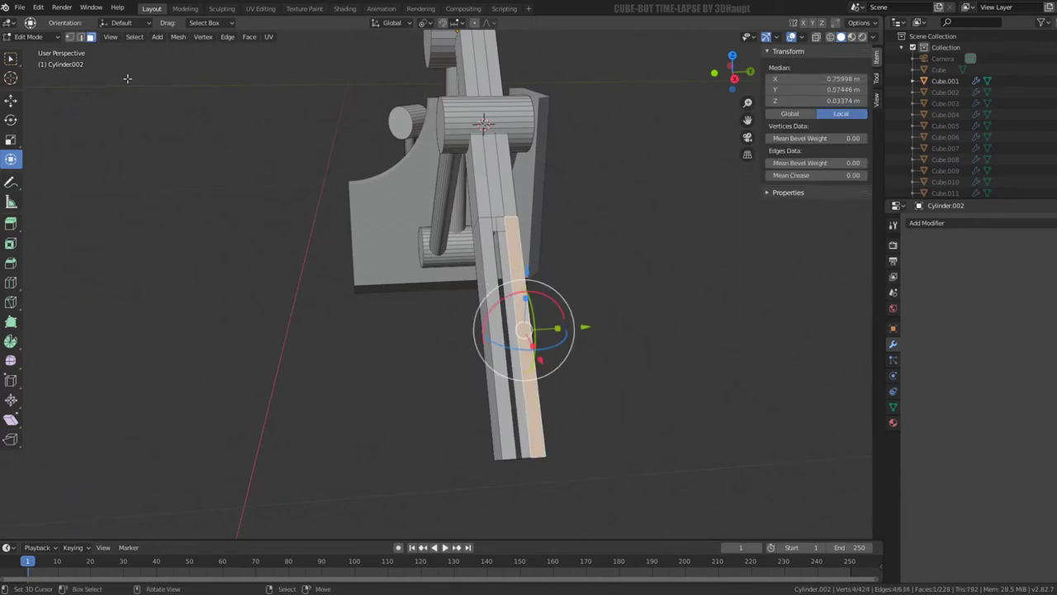
{"action": "left_click", "coordinate": [78, 37]}
{"action": "left_click", "coordinate": [517, 288], "text": "alt"}
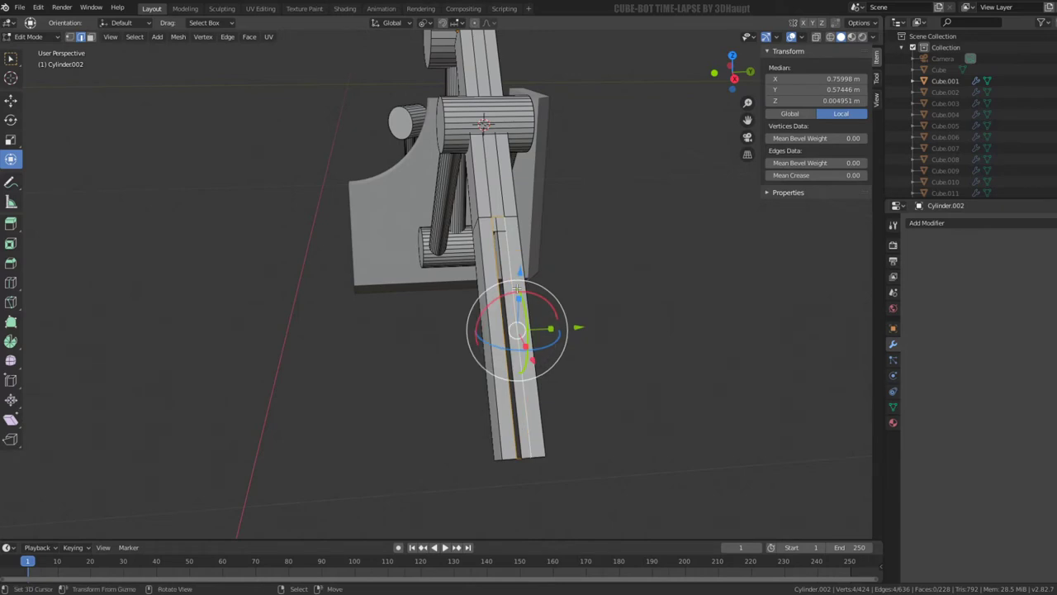
{"action": "middle_click_drag", "start_coordinate": [500, 327], "coordinate": [498, 332]}
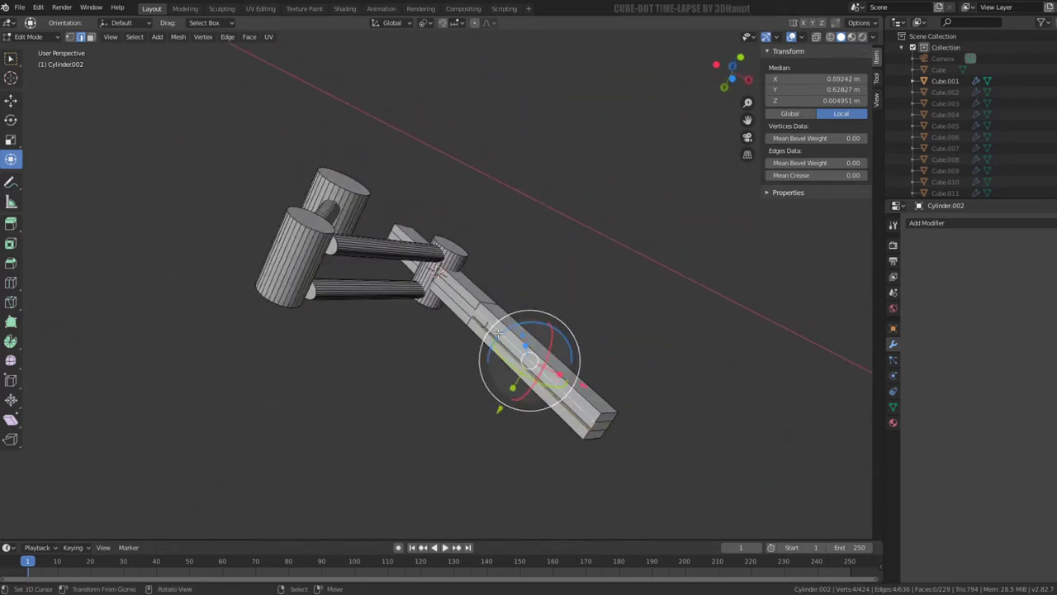
{"action": "key", "text": "ctrl+l"}
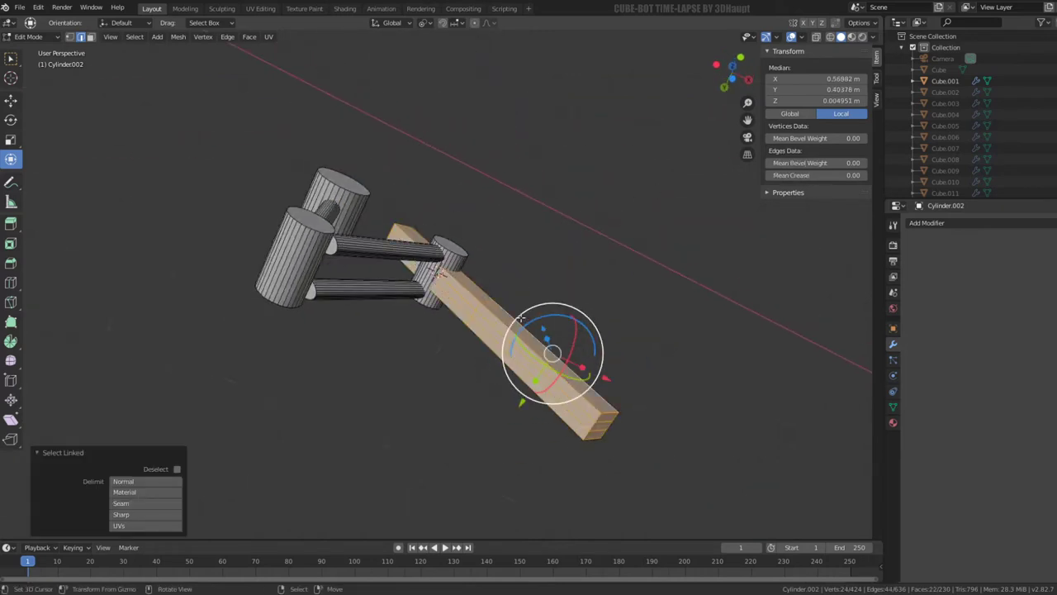
{"action": "key", "text": "q"}
{"action": "left_click", "coordinate": [594, 322]}
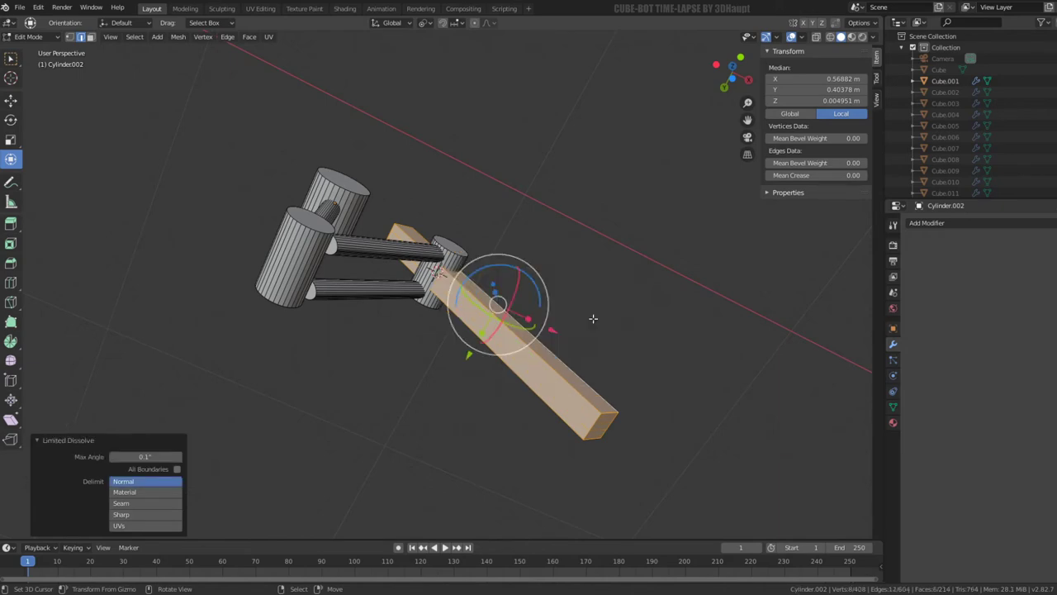
{"action": "mouse_move", "coordinate": [595, 322]}
{"action": "middle_mouse_down"}
{"action": "mouse_move", "coordinate": [470, 292]}
{"action": "mouse_move", "coordinate": [510, 294]}
{"action": "mouse_move", "coordinate": [510, 330]}
{"action": "mouse_move", "coordinate": [465, 304]}
{"action": "mouse_move", "coordinate": [475, 302]}
{"action": "mouse_move", "coordinate": [428, 299]}
{"action": "middle_mouse_up"}
{"action": "key", "text": "Tab"}
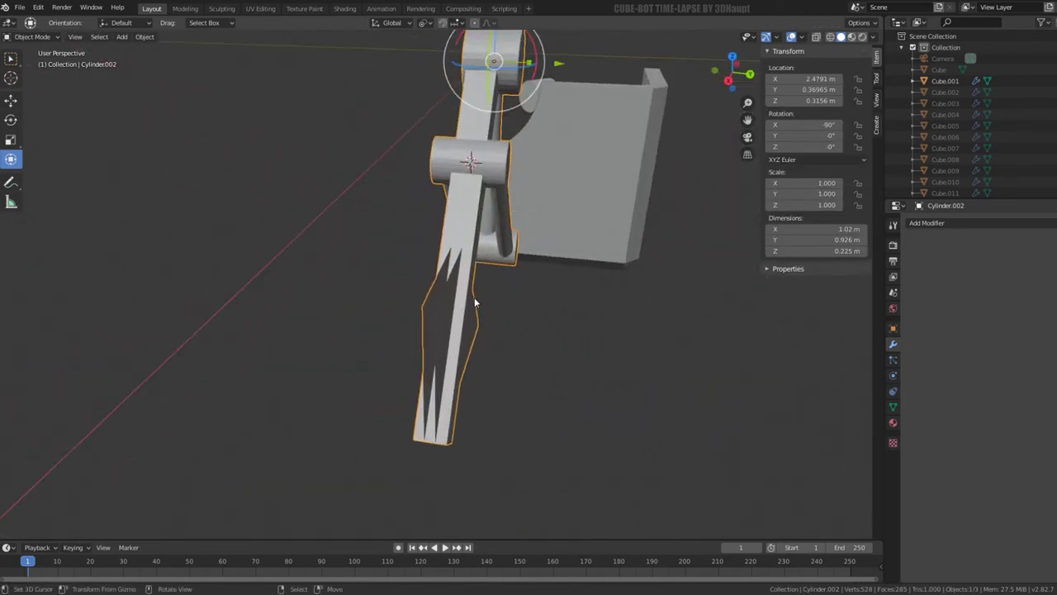
{"action": "key", "text": "Tab"}
- Reveal the hidden plate and fill faces to close its notched triangle tip
{"action": "key", "text": "alt+h"}
{"action": "left_click", "coordinate": [427, 299]}
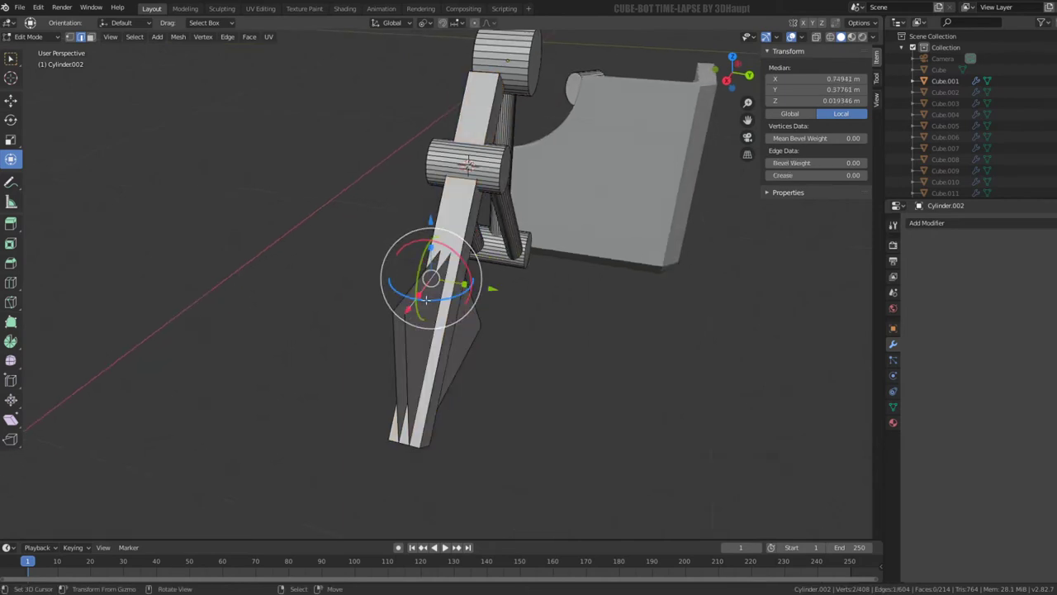
{"action": "left_click", "coordinate": [417, 285], "text": "shift"}
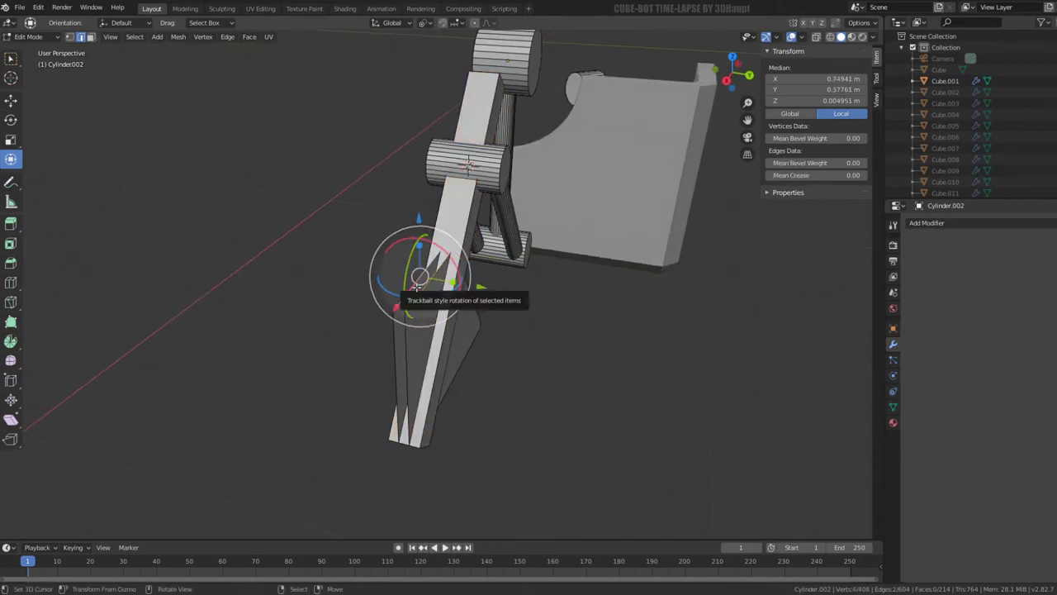
{"action": "left_click", "coordinate": [396, 355], "text": "shift"}
{"action": "middle_click_drag", "start_coordinate": [396, 355], "coordinate": [394, 275]}
{"action": "mouse_move", "coordinate": [462, 303]}
{"action": "middle_mouse_down"}
{"action": "mouse_move", "coordinate": [396, 281]}
{"action": "mouse_move", "coordinate": [430, 248]}
{"action": "mouse_move", "coordinate": [433, 273]}
{"action": "middle_mouse_up"}
{"action": "left_click", "coordinate": [413, 288]}
{"action": "scroll", "coordinate": [433, 272], "scroll_direction": "up", "scroll_amount": 2}
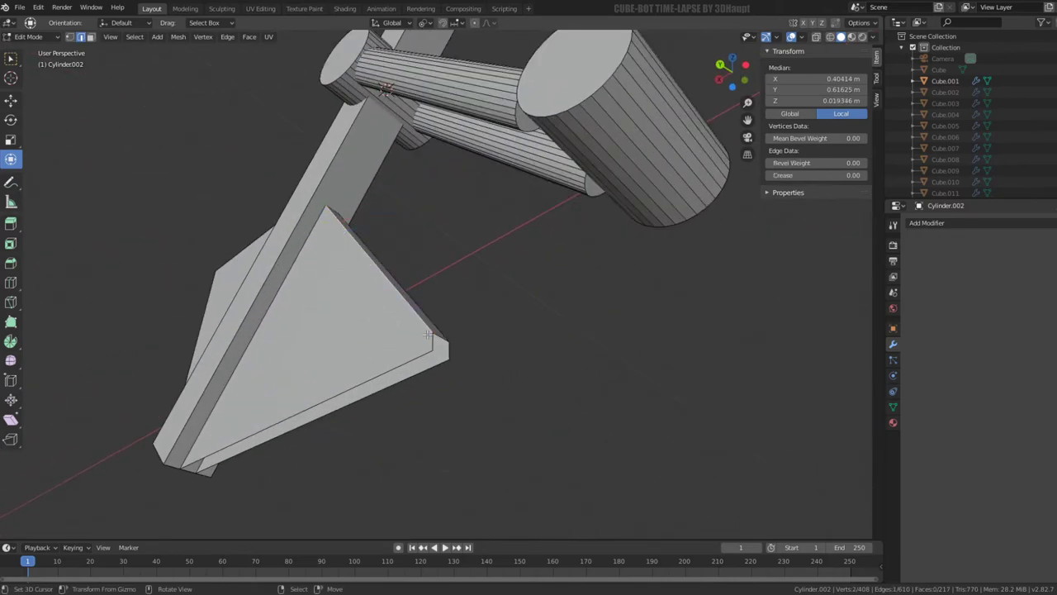
{"action": "left_click", "coordinate": [441, 339]}
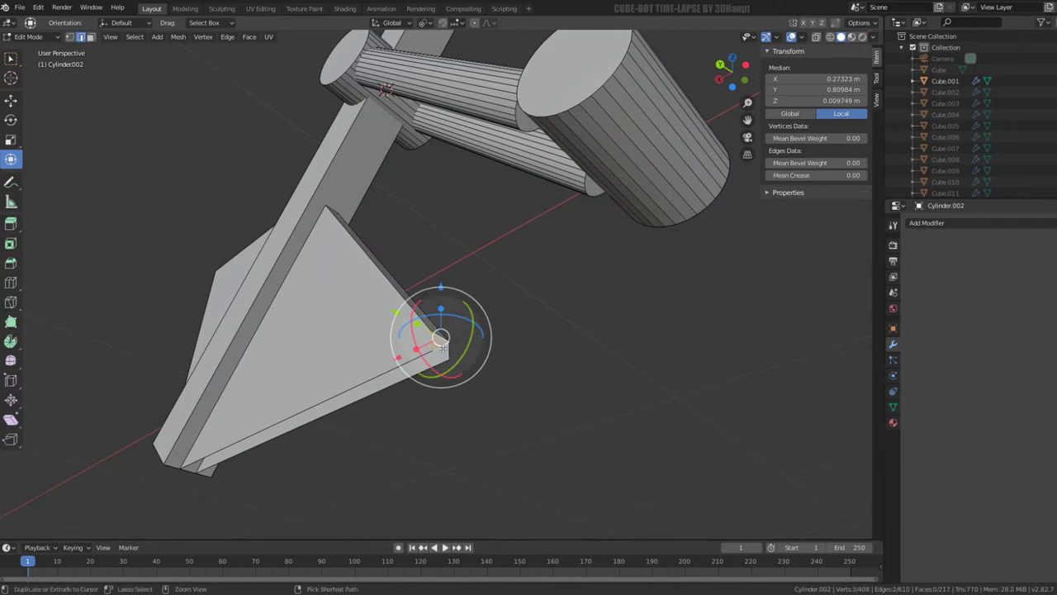
{"action": "key", "text": "f"}
{"action": "left_click", "coordinate": [426, 366]}
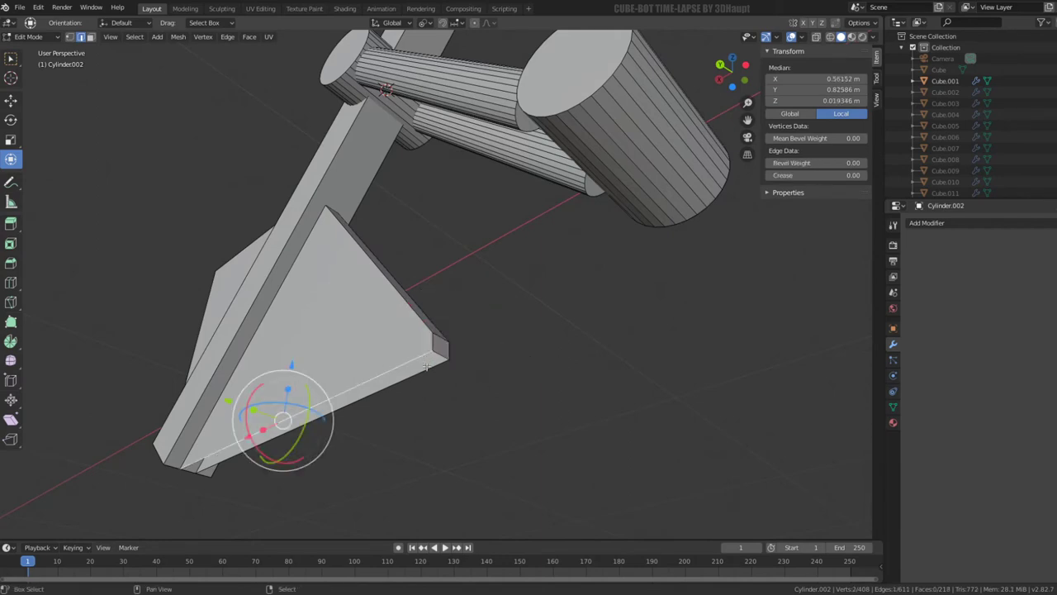
{"action": "key", "text": "f"}
- Fill the triangle's diagonal face, then select and hide the diagonal bar strip
{"action": "middle_click_drag", "start_coordinate": [426, 366], "coordinate": [331, 281]}
{"action": "left_click", "coordinate": [283, 261]}
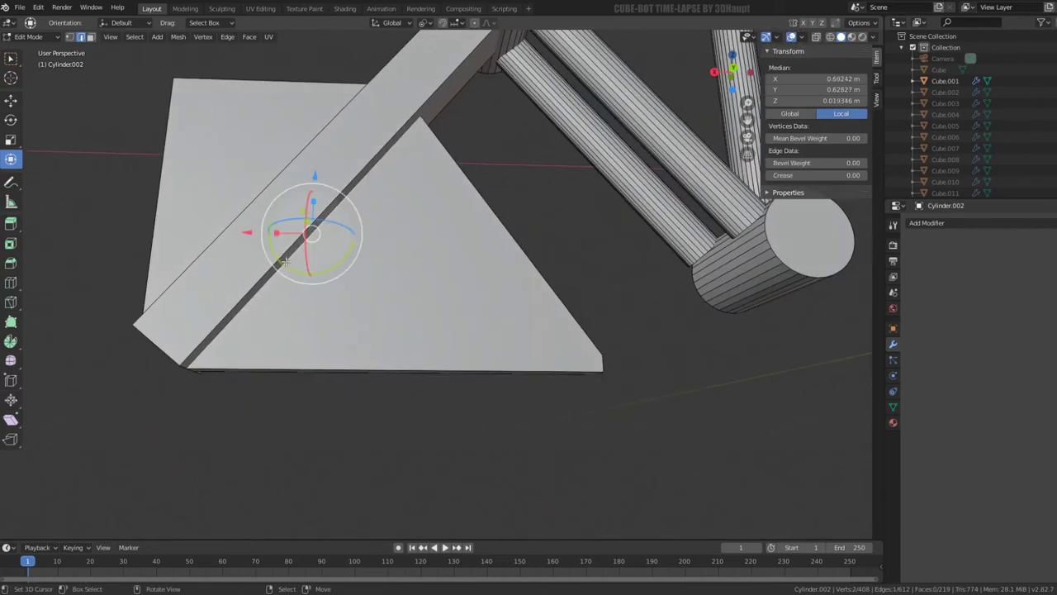
{"action": "key", "text": "f"}
{"action": "left_click", "coordinate": [286, 249]}
{"action": "key", "text": "l"}
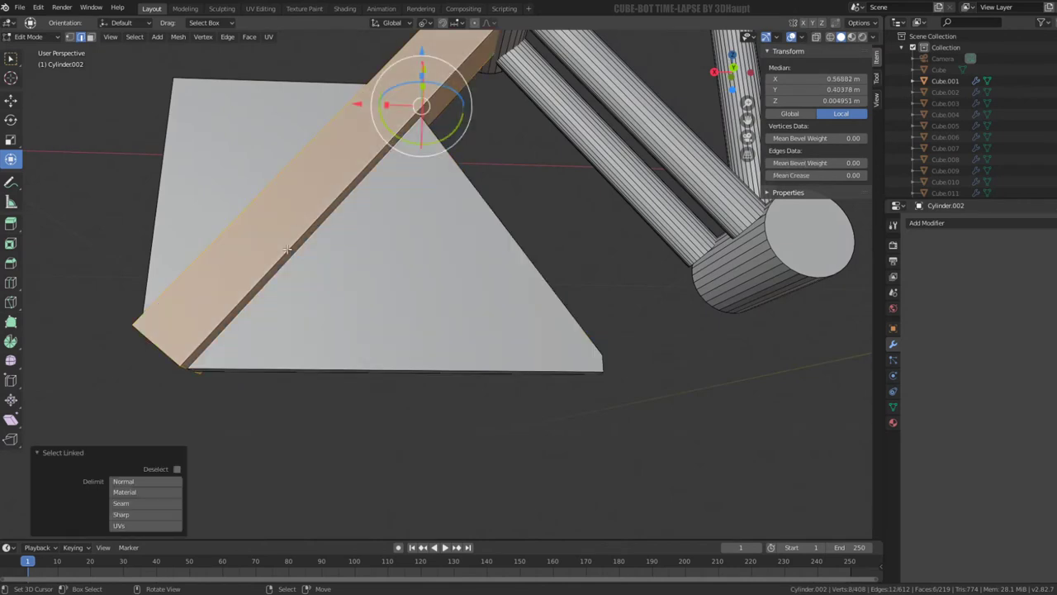
{"action": "key", "text": "h"}
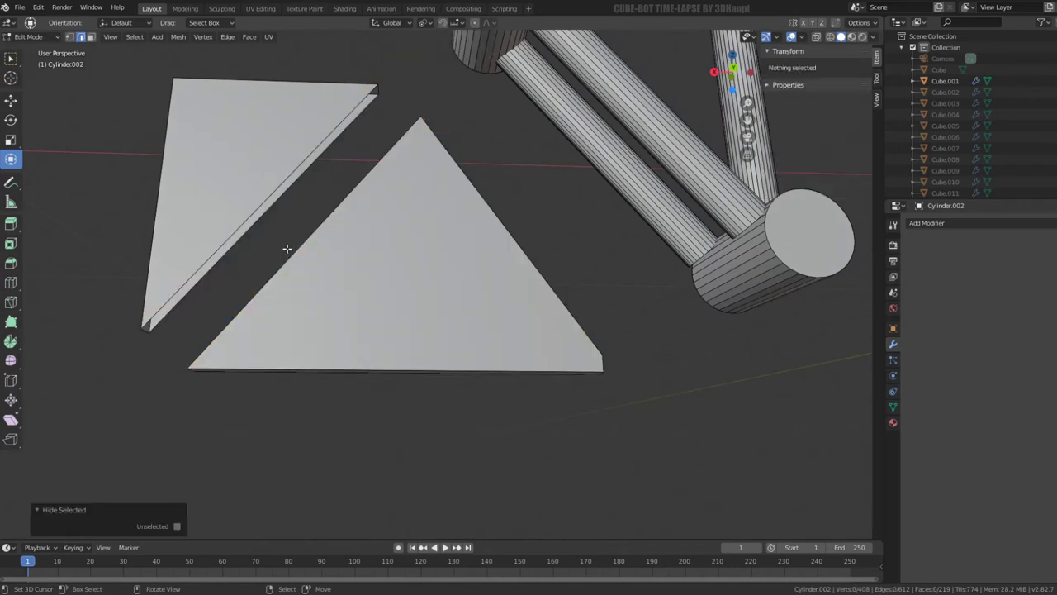
- Bring the hidden diagonal beam back and scale it longer
{"action": "left_click", "coordinate": [259, 200], "text": "alt"}
{"action": "scroll", "coordinate": [259, 200], "scroll_direction": "down", "scroll_amount": 3}
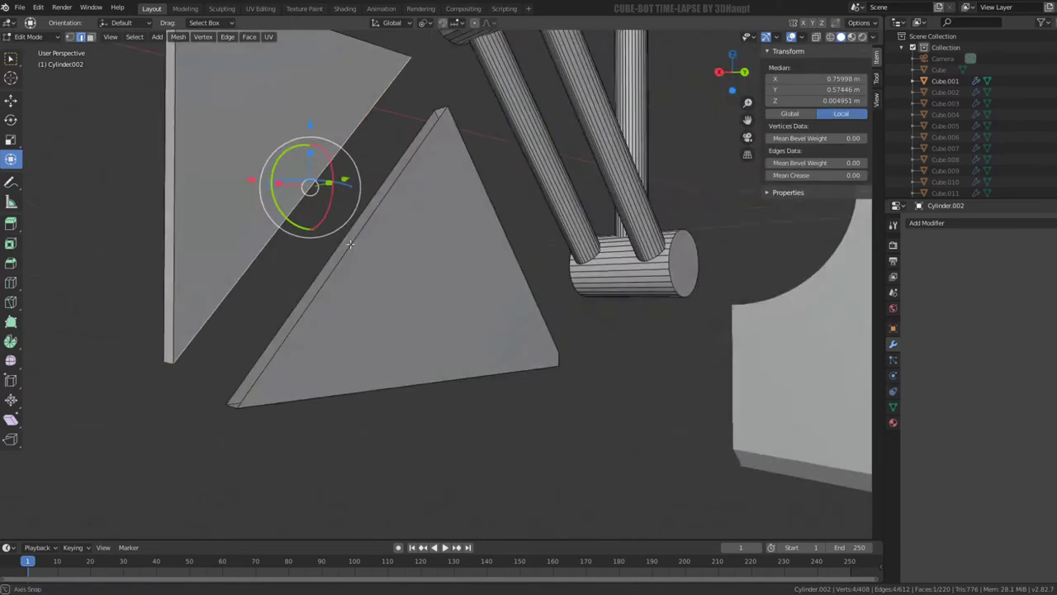
{"action": "middle_click_drag", "start_coordinate": [259, 200], "coordinate": [495, 226]}
{"action": "key", "text": "alt+h"}
{"action": "key", "text": "s"}
{"action": "left_click", "coordinate": [472, 212]}
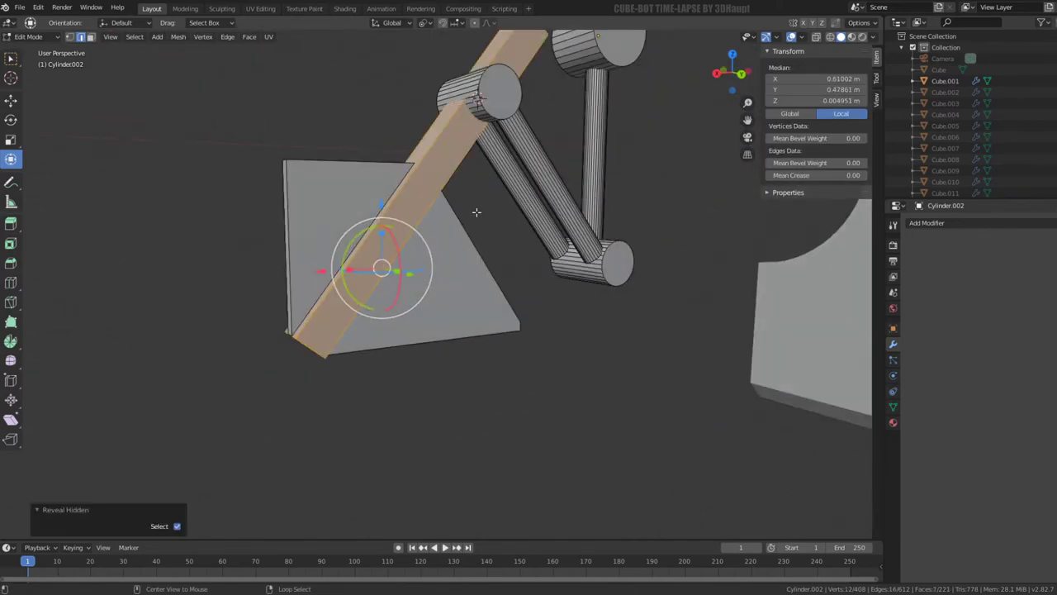
- Reselect the whole connected beam in Edit Mode and bring up the Pivot Point choices
{"action": "key", "text": "Tab"}
{"action": "scroll", "coordinate": [479, 215], "scroll_direction": "down", "scroll_amount": 3}
{"action": "mouse_move", "coordinate": [559, 212]}
{"action": "middle_mouse_down"}
{"action": "mouse_move", "coordinate": [253, 233]}
{"action": "mouse_move", "coordinate": [236, 220]}
{"action": "mouse_move", "coordinate": [347, 261]}
{"action": "mouse_move", "coordinate": [341, 243]}
{"action": "mouse_move", "coordinate": [585, 256]}
{"action": "mouse_move", "coordinate": [430, 238]}
{"action": "mouse_move", "coordinate": [319, 245]}
{"action": "mouse_move", "coordinate": [368, 183]}
{"action": "middle_mouse_up"}
{"action": "scroll", "coordinate": [341, 243], "scroll_direction": "up", "scroll_amount": 2}
{"action": "key", "text": "Tab"}
{"action": "key", "text": "alt+a"}
{"action": "key", "text": "l"}
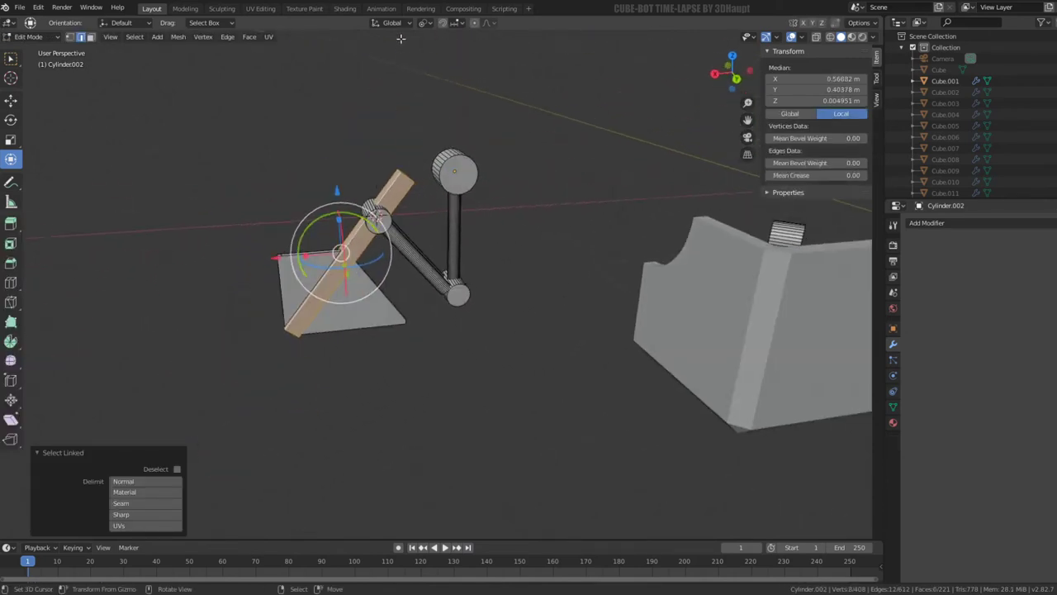
{"action": "left_click", "coordinate": [428, 24]}
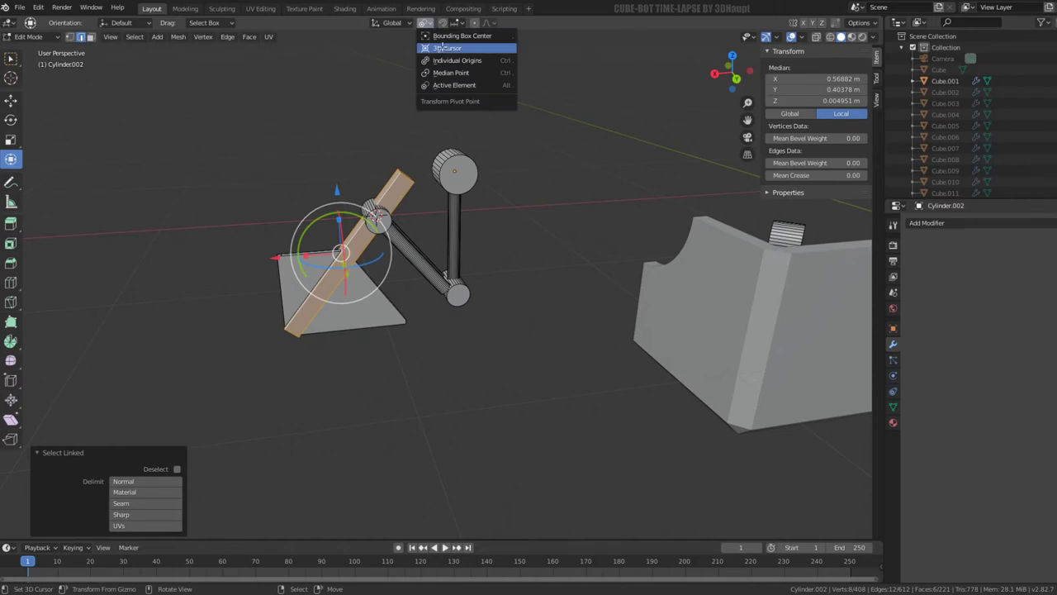
- Set the pivot to 3D Cursor and rotate the beam around the Y axis
{"action": "left_click", "coordinate": [443, 48]}
{"action": "middle_click_drag", "start_coordinate": [444, 248], "coordinate": [347, 207]}
{"action": "scroll", "coordinate": [307, 137], "scroll_direction": "up", "scroll_amount": 5}
{"action": "middle_click_drag", "start_coordinate": [308, 137], "coordinate": [415, 240]}
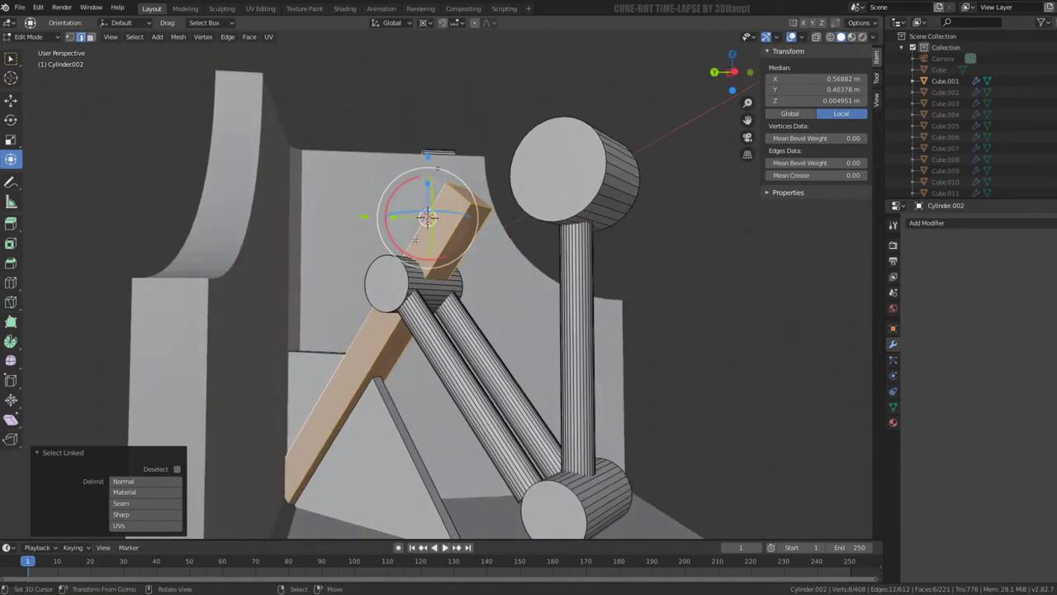
{"action": "key", "text": "r"}
{"action": "key", "text": "y"}
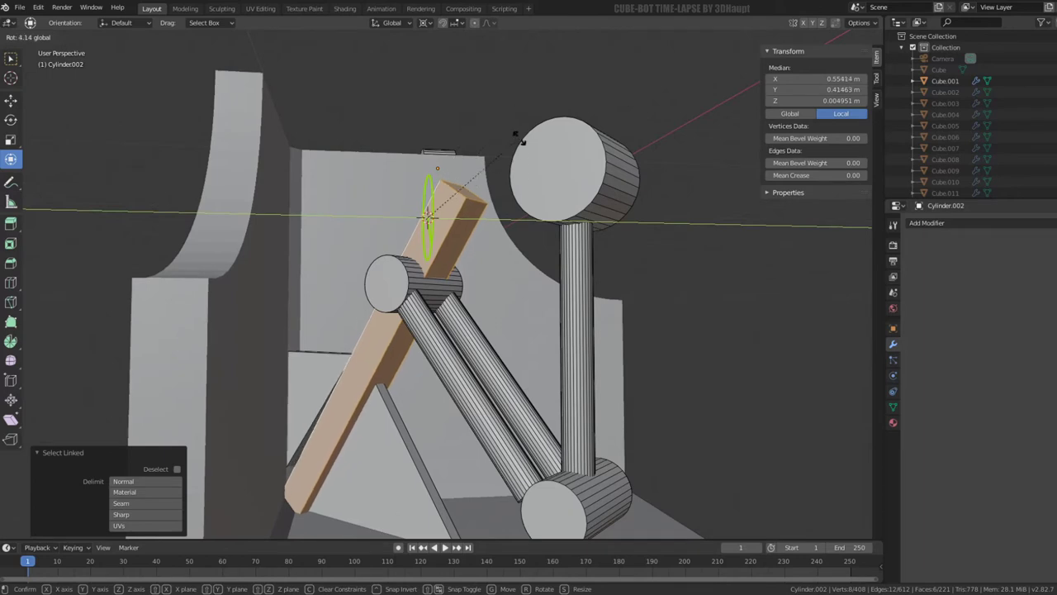
{"action": "left_click", "coordinate": [513, 171]}
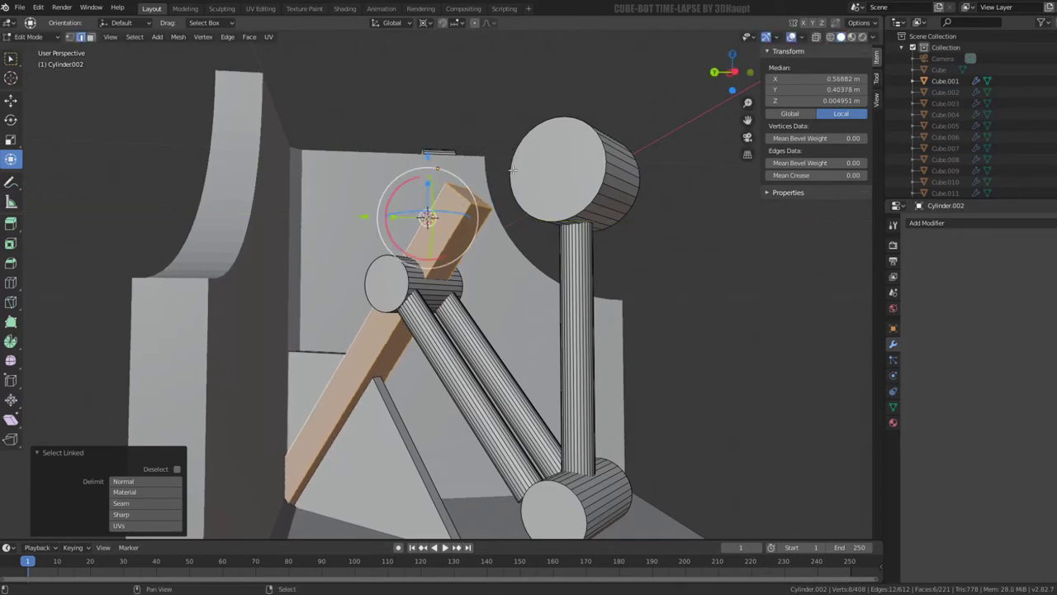
- Adjust the beam and plate rotation around Y with the gizmo to a final 2.52°
{"action": "scroll", "coordinate": [399, 295], "scroll_direction": "down", "scroll_amount": 5}
{"action": "middle_click_drag", "start_coordinate": [399, 295], "coordinate": [474, 263]}
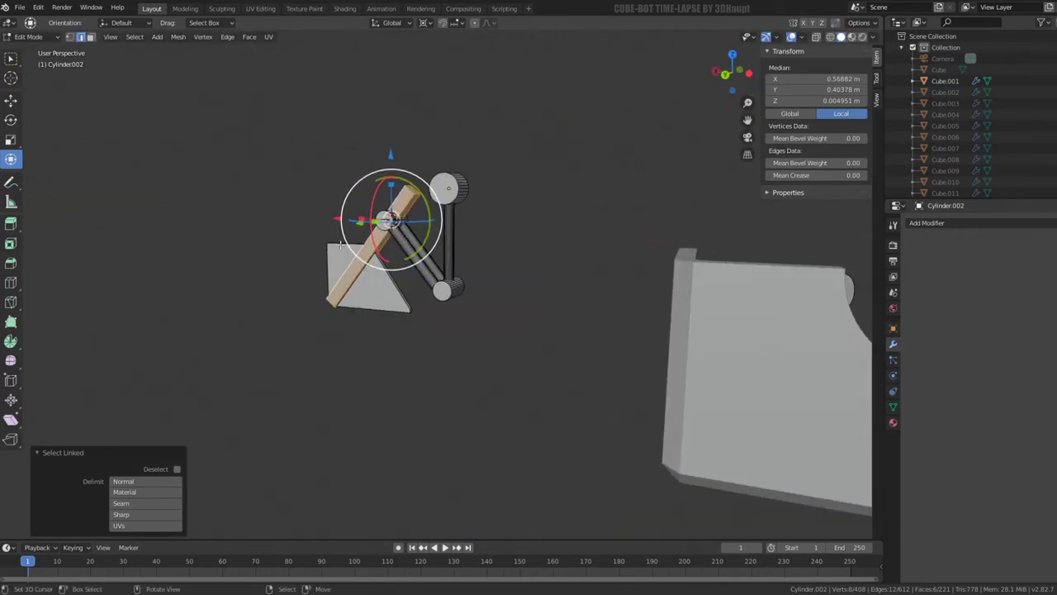
{"action": "scroll", "coordinate": [384, 286], "scroll_direction": "up", "scroll_amount": 5}
{"action": "middle_click_drag", "start_coordinate": [384, 287], "coordinate": [430, 197]}
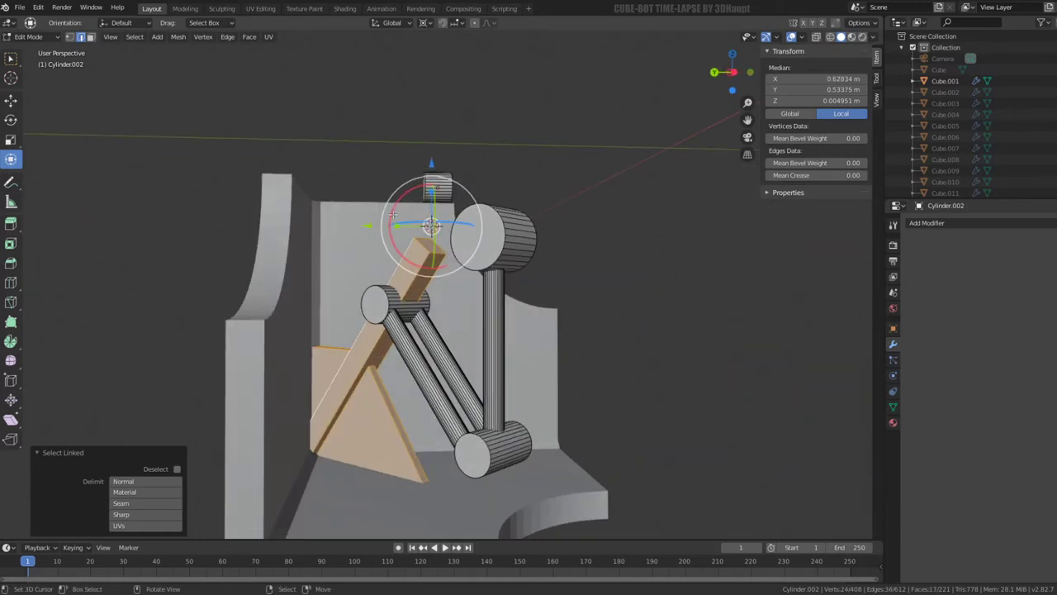
{"action": "left_click_drag", "start_coordinate": [427, 227], "coordinate": [426, 219]}
{"action": "middle_click_drag", "start_coordinate": [425, 219], "coordinate": [446, 210]}
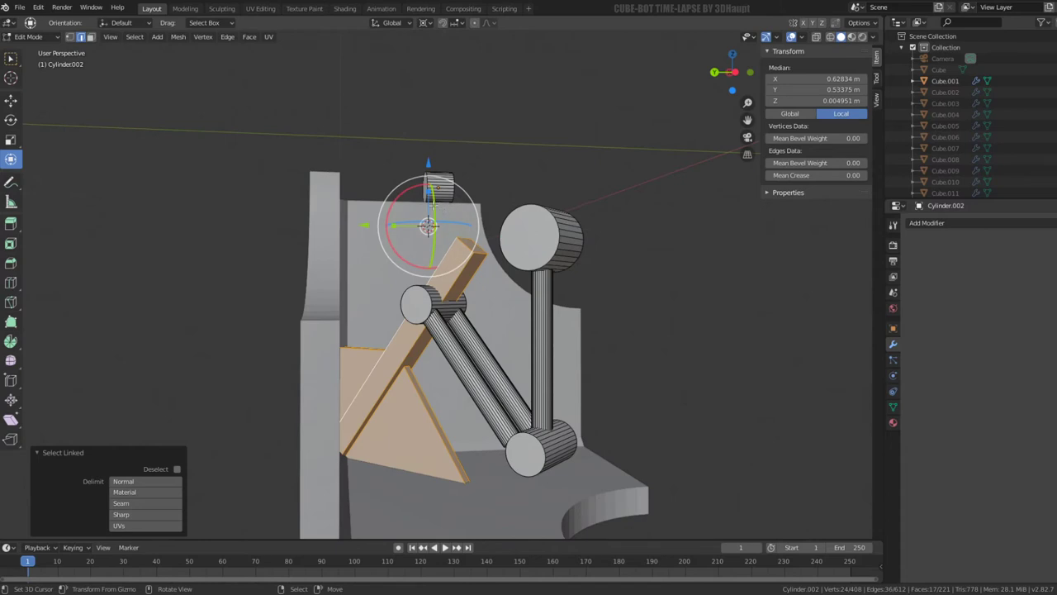
{"action": "left_click_drag", "start_coordinate": [428, 227], "coordinate": [431, 139]}
{"action": "mouse_move", "coordinate": [334, 81]}
{"action": "left_mouse_down"}
{"action": "mouse_move", "coordinate": [264, 166]}
{"action": "mouse_move", "coordinate": [285, 149]}
{"action": "left_mouse_up"}
{"action": "mouse_move", "coordinate": [425, 224]}
{"action": "middle_mouse_down"}
{"action": "mouse_move", "coordinate": [349, 151]}
{"action": "mouse_move", "coordinate": [507, 160]}
{"action": "mouse_move", "coordinate": [481, 266]}
{"action": "mouse_move", "coordinate": [226, 152]}
{"action": "middle_mouse_up"}
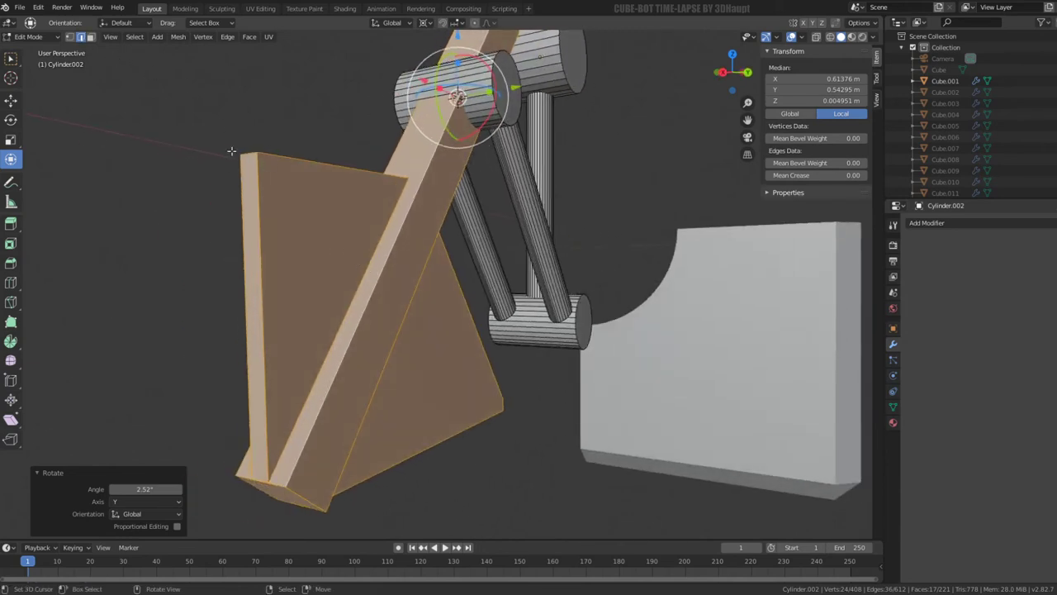
- With the pivot on Active Element, flatten the selected plate vertices to 0 on X
{"action": "left_click", "coordinate": [240, 151]}
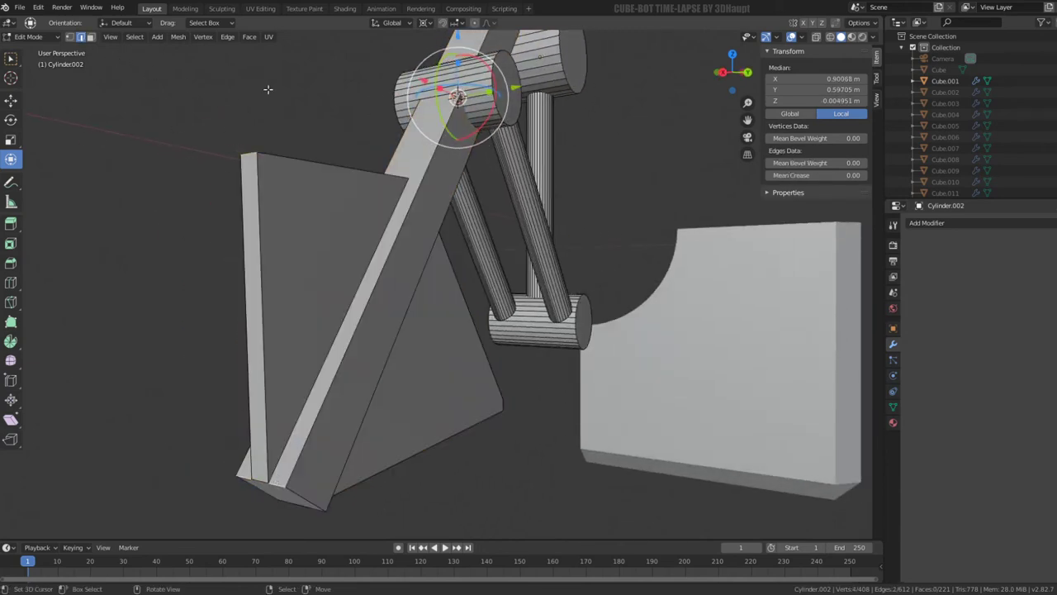
{"action": "left_click", "coordinate": [423, 23]}
{"action": "left_click", "coordinate": [451, 85]}
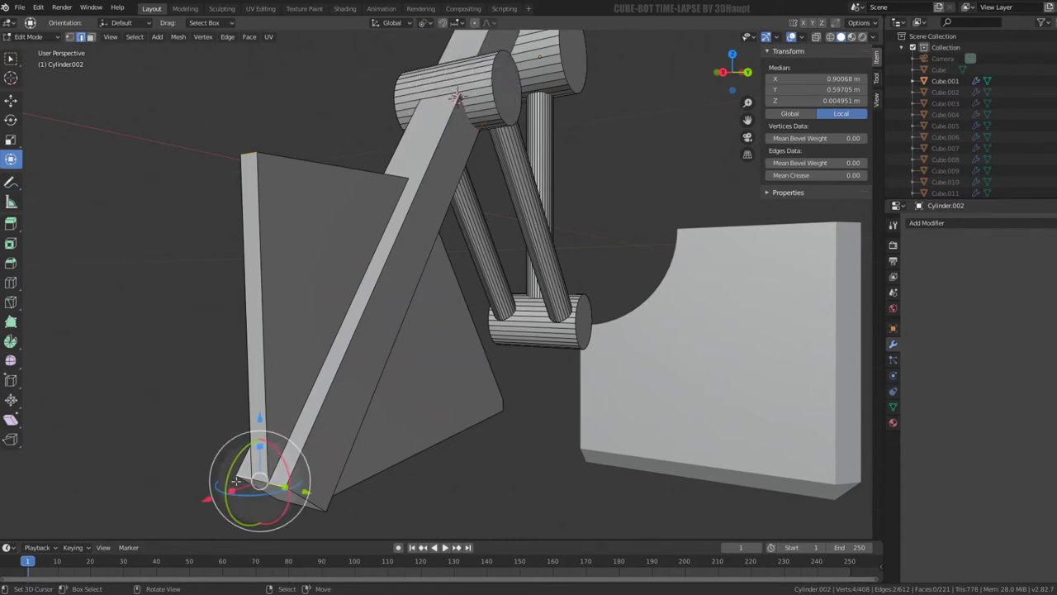
{"action": "key", "text": "s"}
{"action": "key", "text": "x"}
{"action": "key", "text": "0"}
{"action": "key", "text": "Return"}
- Flatten the triangle's lower-left and lower-right corner vertices to 0 on Z
{"action": "middle_click_drag", "start_coordinate": [237, 488], "coordinate": [285, 339]}
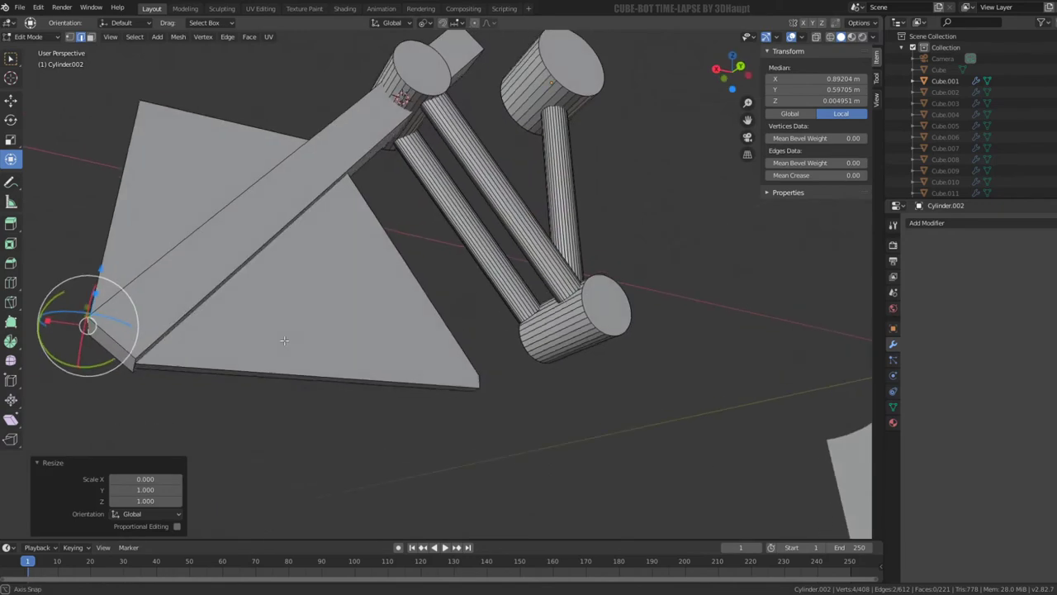
{"action": "left_click", "coordinate": [492, 399]}
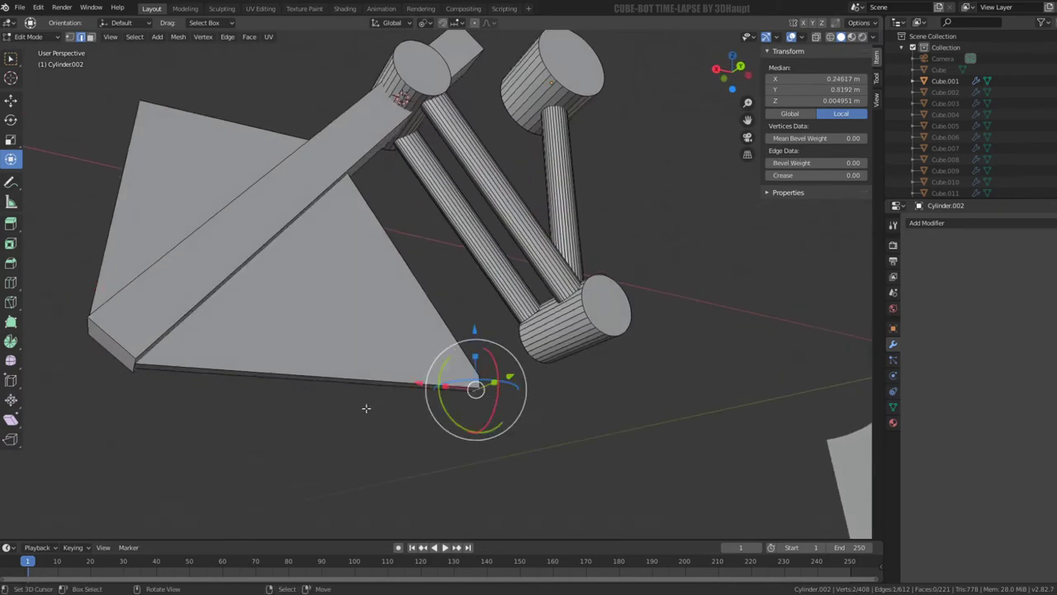
{"action": "left_click", "coordinate": [132, 363]}
{"action": "mouse_move", "coordinate": [132, 365]}
{"action": "middle_mouse_down"}
{"action": "mouse_move", "coordinate": [165, 345]}
{"action": "mouse_move", "coordinate": [317, 354]}
{"action": "mouse_move", "coordinate": [355, 265]}
{"action": "middle_mouse_up"}
{"action": "key", "text": "s"}
{"action": "key", "text": "z"}
{"action": "key", "text": "0"}
{"action": "key", "text": "Return"}
- Hide the diagonal beam and delete the stray face strip on the triangle
{"action": "key", "text": "l"}
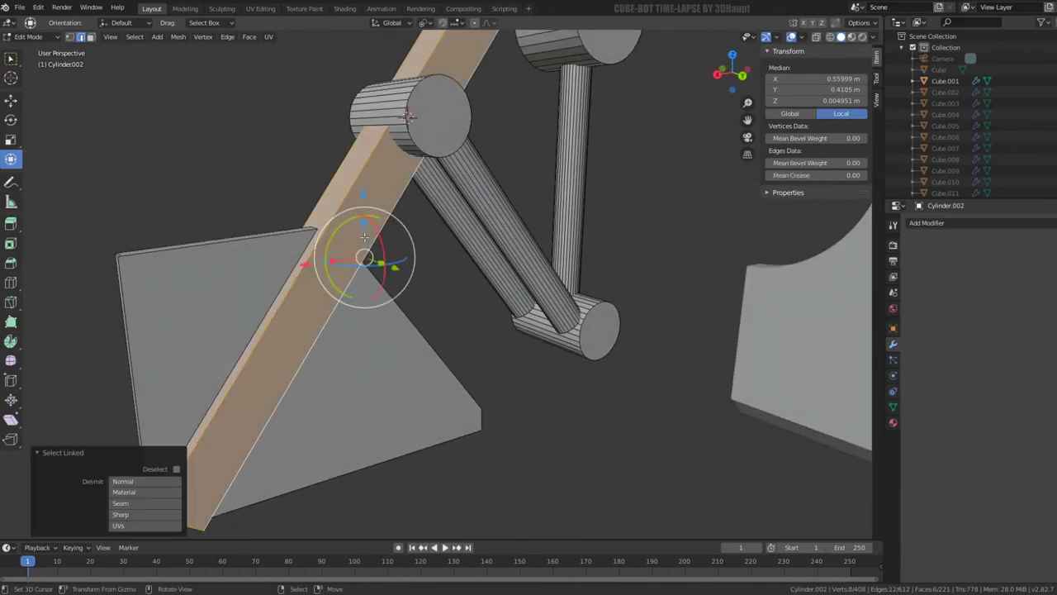
{"action": "key", "text": "h"}
{"action": "left_click", "coordinate": [347, 298]}
{"action": "mouse_move", "coordinate": [347, 297]}
{"action": "middle_mouse_down"}
{"action": "mouse_move", "coordinate": [401, 177]}
{"action": "mouse_move", "coordinate": [333, 255]}
{"action": "mouse_move", "coordinate": [350, 221]}
{"action": "mouse_move", "coordinate": [484, 346]}
{"action": "middle_mouse_up"}
{"action": "key", "text": "alt+a"}
{"action": "left_click", "coordinate": [351, 194]}
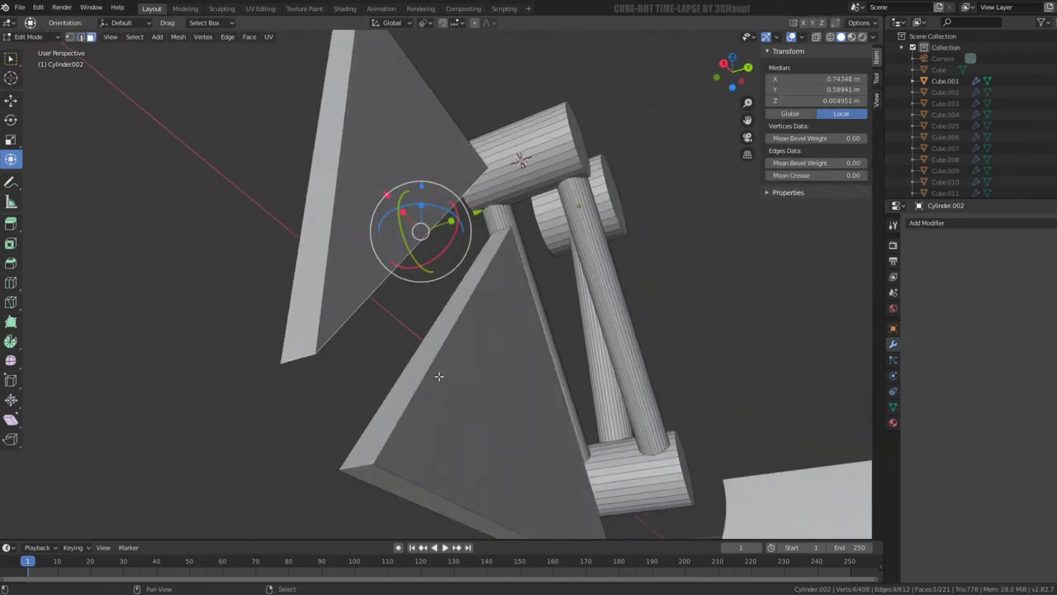
{"action": "left_click", "coordinate": [438, 373]}
{"action": "key", "text": "x"}
{"action": "left_click", "coordinate": [398, 403]}
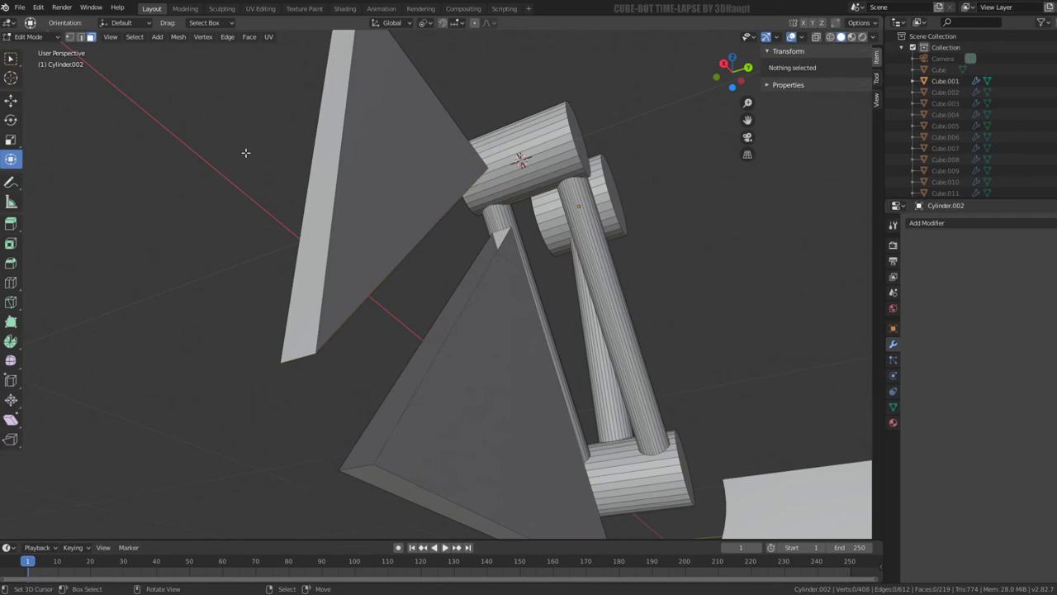
- In edge selection mode, select the plate's open-side and opposite edges
{"action": "left_click", "coordinate": [82, 38]}
{"action": "left_click", "coordinate": [419, 320]}
{"action": "middle_click_drag", "start_coordinate": [419, 320], "coordinate": [424, 264]}
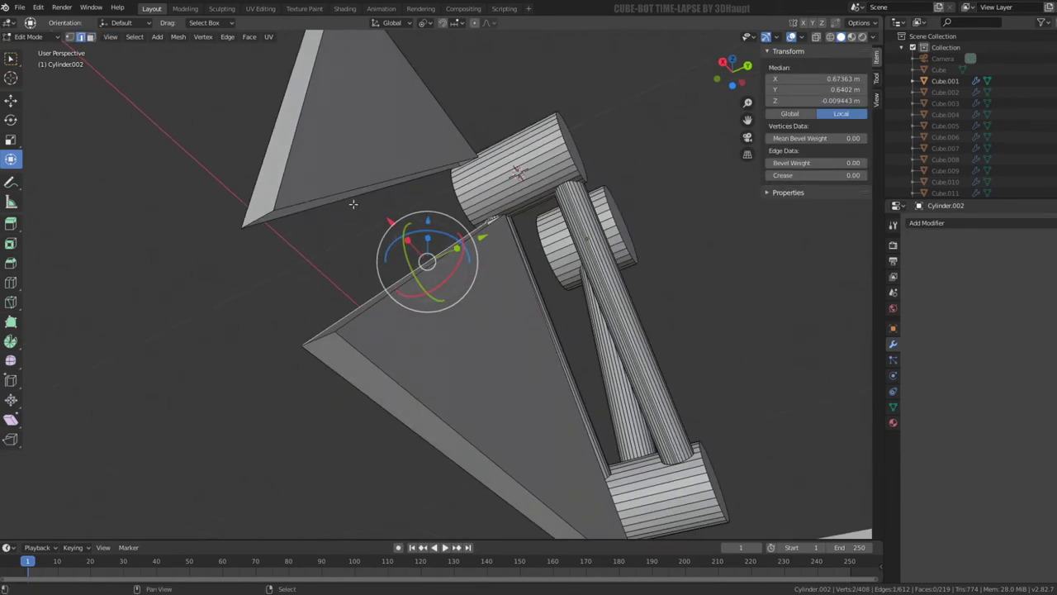
{"action": "left_click", "coordinate": [372, 177], "text": "shift"}
{"action": "left_click", "coordinate": [420, 227]}
{"action": "left_click", "coordinate": [446, 261], "text": "shift"}
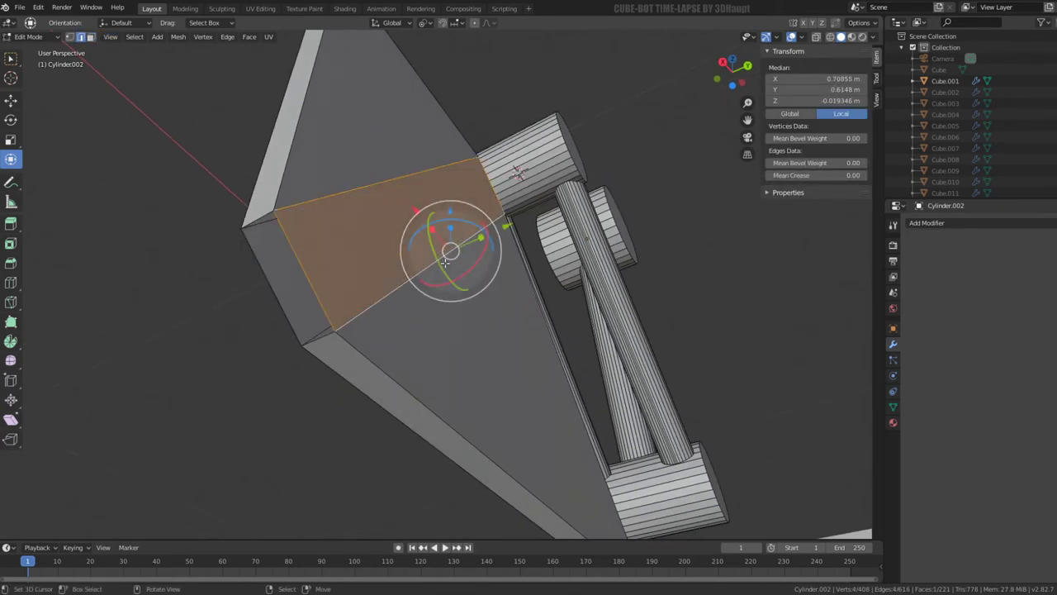
{"action": "left_click", "coordinate": [330, 308]}
{"action": "scroll", "coordinate": [331, 308], "scroll_direction": "up", "scroll_amount": 5}
{"action": "mouse_move", "coordinate": [330, 308]}
{"action": "middle_mouse_down"}
{"action": "mouse_move", "coordinate": [334, 267]}
{"action": "mouse_move", "coordinate": [429, 272]}
{"action": "mouse_move", "coordinate": [403, 235]}
{"action": "middle_mouse_up"}
{"action": "scroll", "coordinate": [354, 252], "scroll_direction": "down", "scroll_amount": 5}
{"action": "scroll", "coordinate": [429, 272], "scroll_direction": "up", "scroll_amount": 2}
- Reveal the hidden beam and return to Object Mode
{"action": "left_click", "coordinate": [435, 201], "text": "alt"}
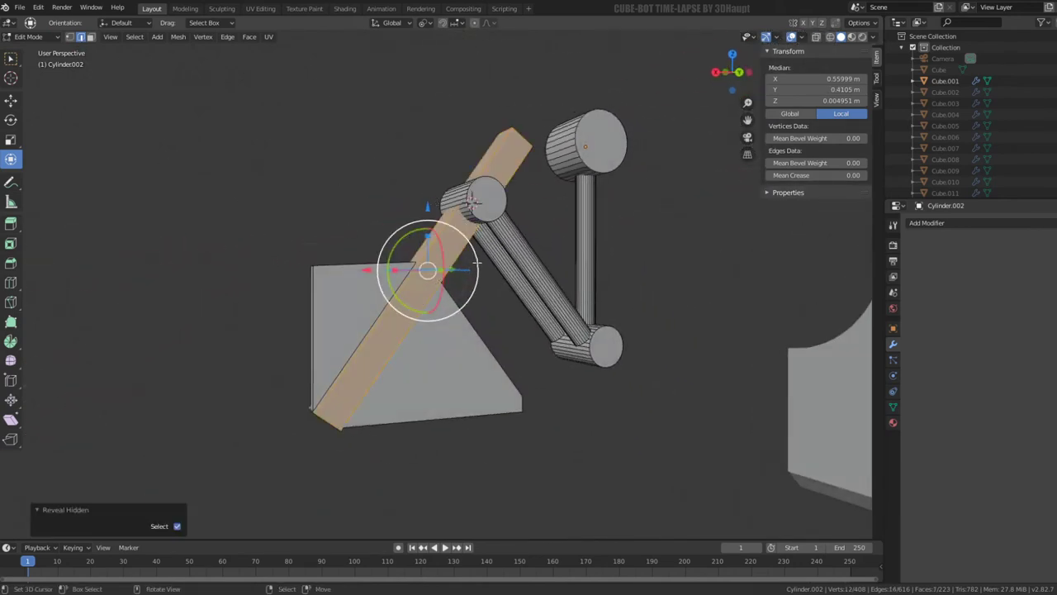
{"action": "key", "text": "Tab"}
{"action": "mouse_move", "coordinate": [435, 200]}
{"action": "middle_mouse_down"}
{"action": "mouse_move", "coordinate": [476, 254]}
{"action": "mouse_move", "coordinate": [348, 236]}
{"action": "mouse_move", "coordinate": [374, 269]}
{"action": "middle_mouse_up"}
- Select Cylinder and turn on its Mirror modifier's viewport display
{"action": "left_click", "coordinate": [540, 364]}
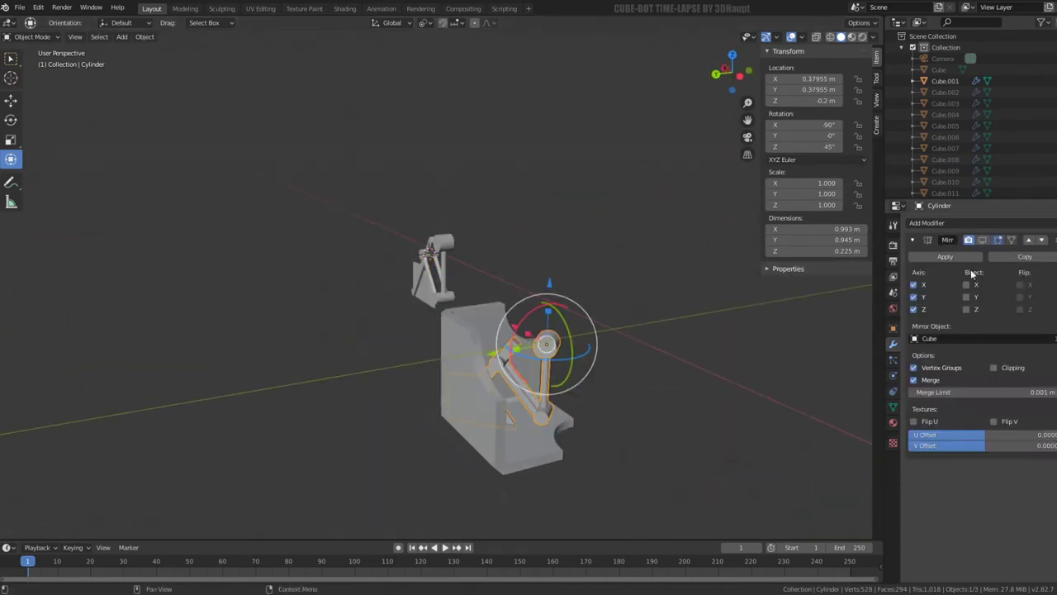
{"action": "left_click", "coordinate": [983, 240]}
{"action": "mouse_move", "coordinate": [479, 305]}
{"action": "middle_mouse_down"}
{"action": "mouse_move", "coordinate": [509, 315]}
{"action": "mouse_move", "coordinate": [550, 273]}
{"action": "mouse_move", "coordinate": [484, 243]}
{"action": "mouse_move", "coordinate": [350, 275]}
{"action": "mouse_move", "coordinate": [337, 288]}
{"action": "mouse_move", "coordinate": [615, 275]}
{"action": "middle_mouse_up"}
{"action": "scroll", "coordinate": [550, 273], "scroll_direction": "up", "scroll_amount": 3}
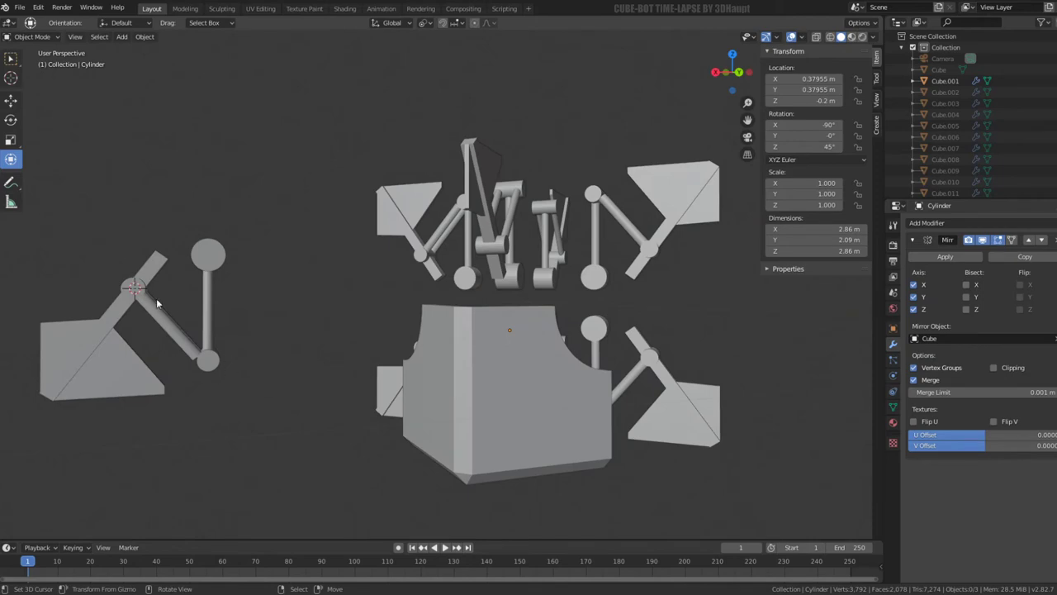
- Inspect the mirrored arms in the right and front orthographic views
{"action": "mouse_move", "coordinate": [157, 298]}
{"action": "middle_mouse_down"}
{"action": "mouse_move", "coordinate": [158, 254]}
{"action": "mouse_move", "coordinate": [196, 260]}
{"action": "mouse_move", "coordinate": [164, 277]}
{"action": "middle_mouse_up"}
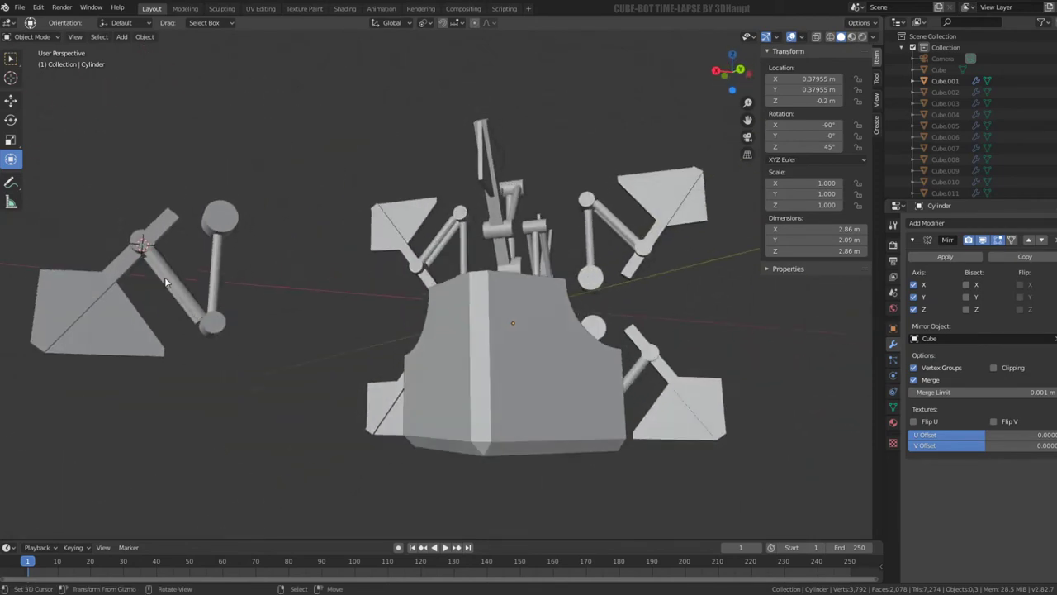
{"action": "key", "text": "KP_3"}
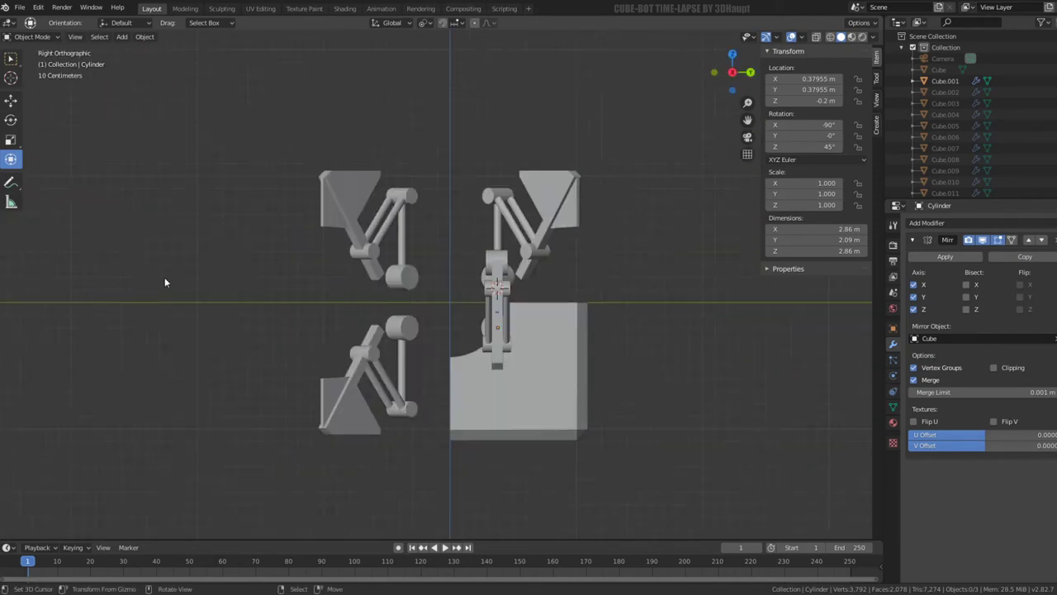
{"action": "key", "text": "KP_1"}
{"action": "middle_click_drag", "start_coordinate": [451, 329], "coordinate": [273, 305], "text": "shift"}
{"action": "scroll", "coordinate": [483, 278], "scroll_direction": "up", "scroll_amount": 1}
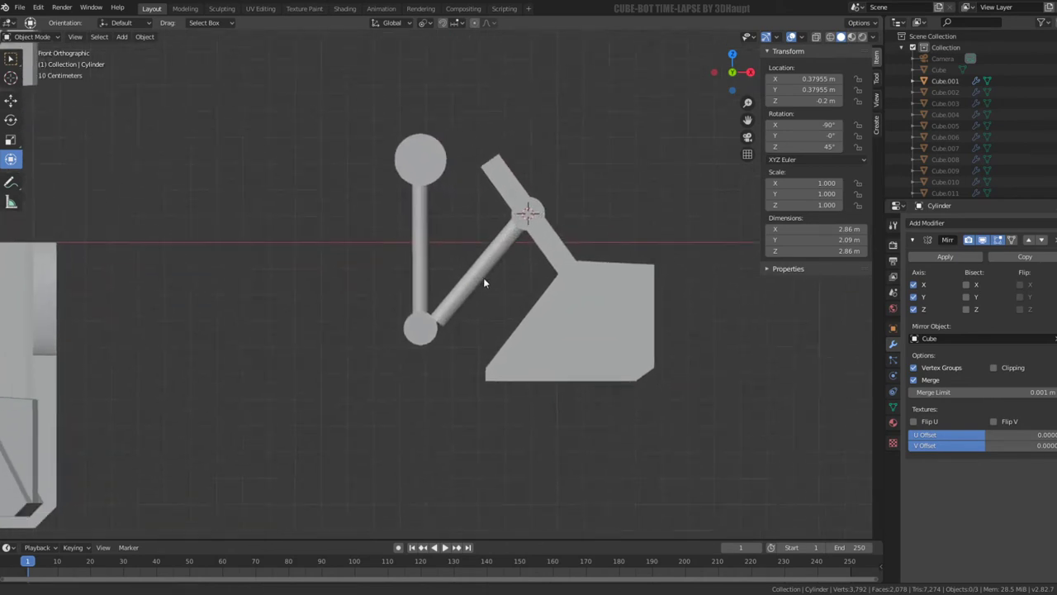
{"action": "scroll", "coordinate": [483, 265], "scroll_direction": "down", "scroll_amount": 1}
- Enter Edit Mode on Cylinder.002 and select the rod mesh
{"action": "left_click", "coordinate": [483, 264]}
{"action": "scroll", "coordinate": [480, 265], "scroll_direction": "up", "scroll_amount": 4}
{"action": "key", "text": "Tab"}
{"action": "left_click", "coordinate": [446, 354]}
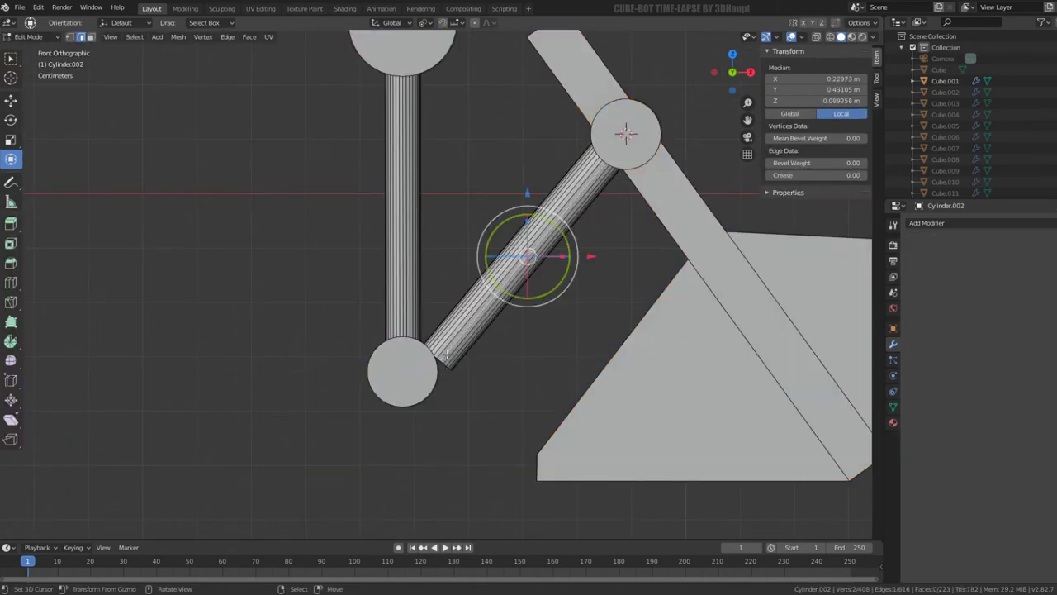
{"action": "left_click", "coordinate": [487, 297]}
{"action": "key", "text": "l"}
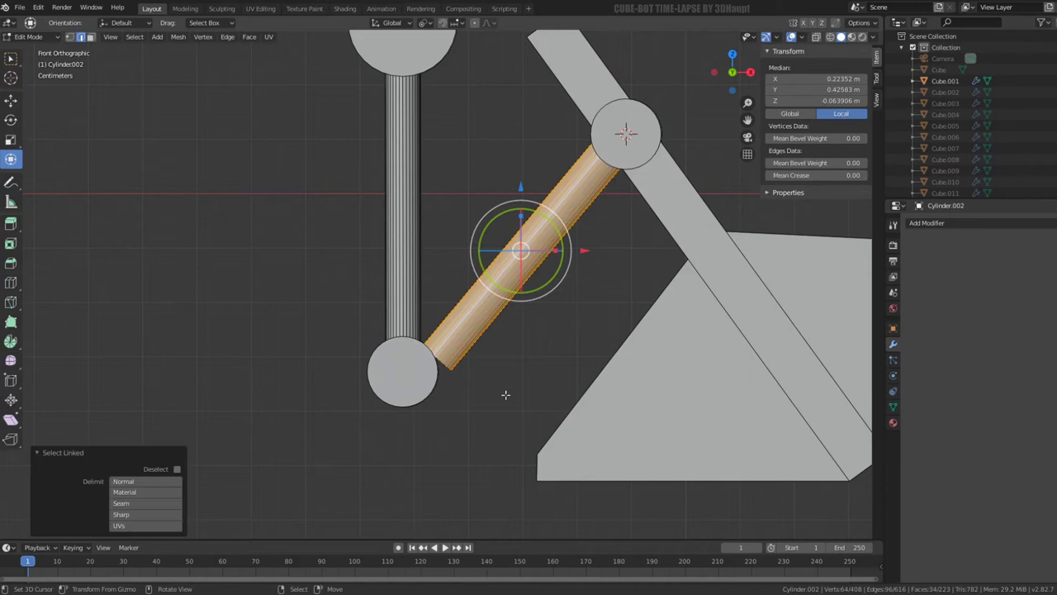
{"action": "left_click", "coordinate": [528, 252]}
{"action": "middle_click_drag", "start_coordinate": [529, 252], "coordinate": [286, 145]}
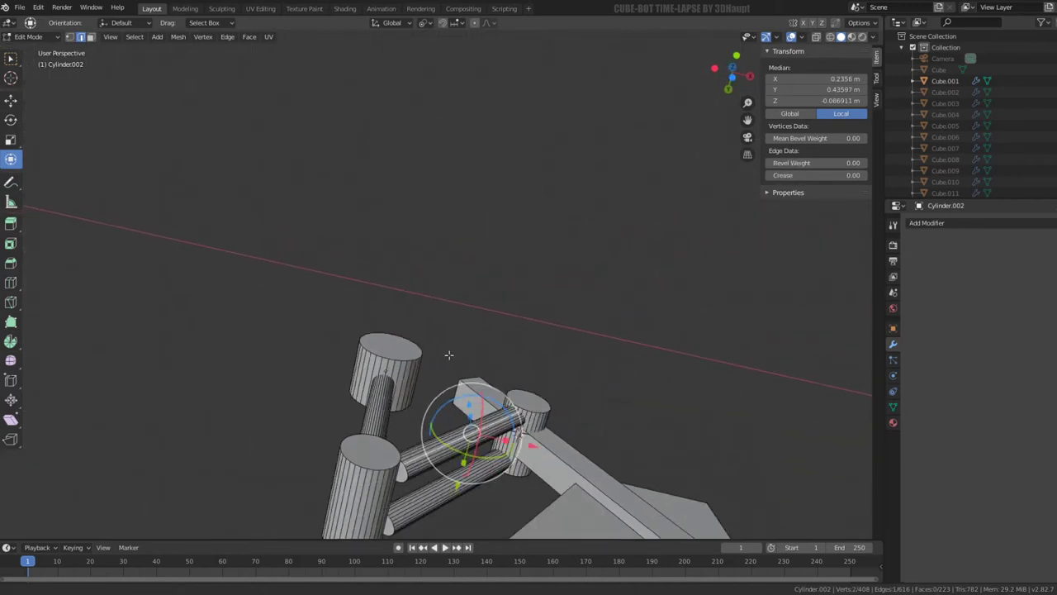
- Switch to face selection and pick the rod's end-cap face
{"action": "left_click", "coordinate": [91, 37]}
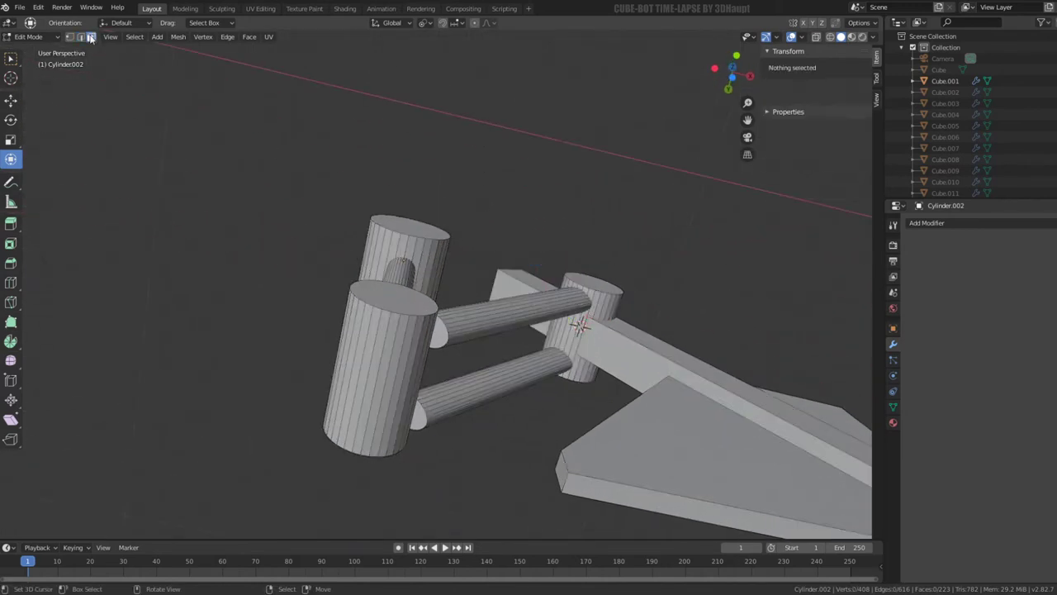
{"action": "left_click", "coordinate": [430, 338]}
{"action": "middle_click_drag", "start_coordinate": [432, 330], "coordinate": [454, 307]}
{"action": "scroll", "coordinate": [452, 246], "scroll_direction": "up", "scroll_amount": 3}
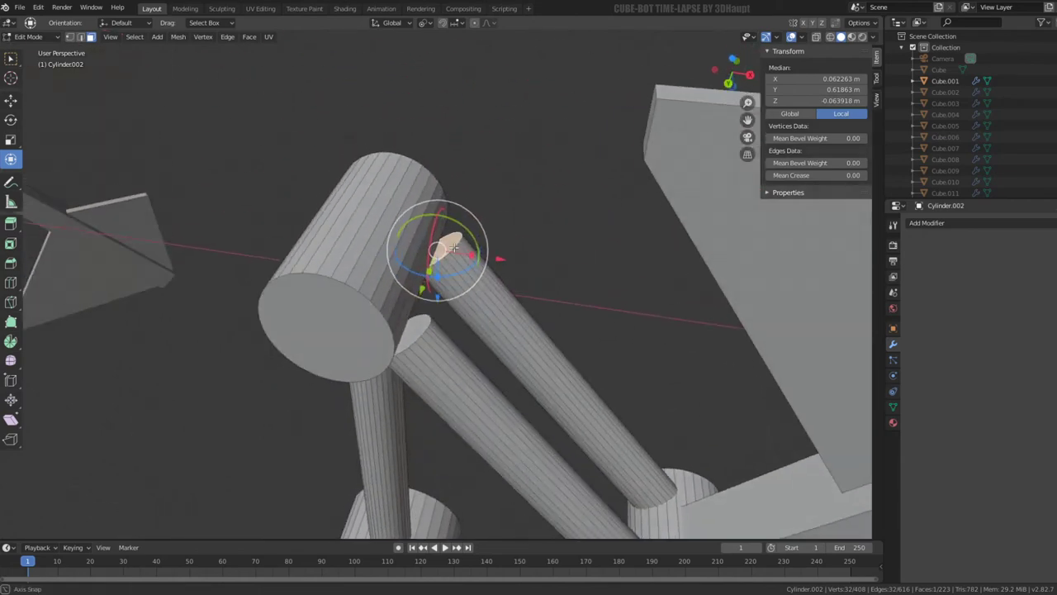
{"action": "middle_click_drag", "start_coordinate": [454, 248], "coordinate": [441, 432]}
{"action": "scroll", "coordinate": [441, 432], "scroll_direction": "down", "scroll_amount": 5}
{"action": "scroll", "coordinate": [470, 313], "scroll_direction": "up", "scroll_amount": 4}
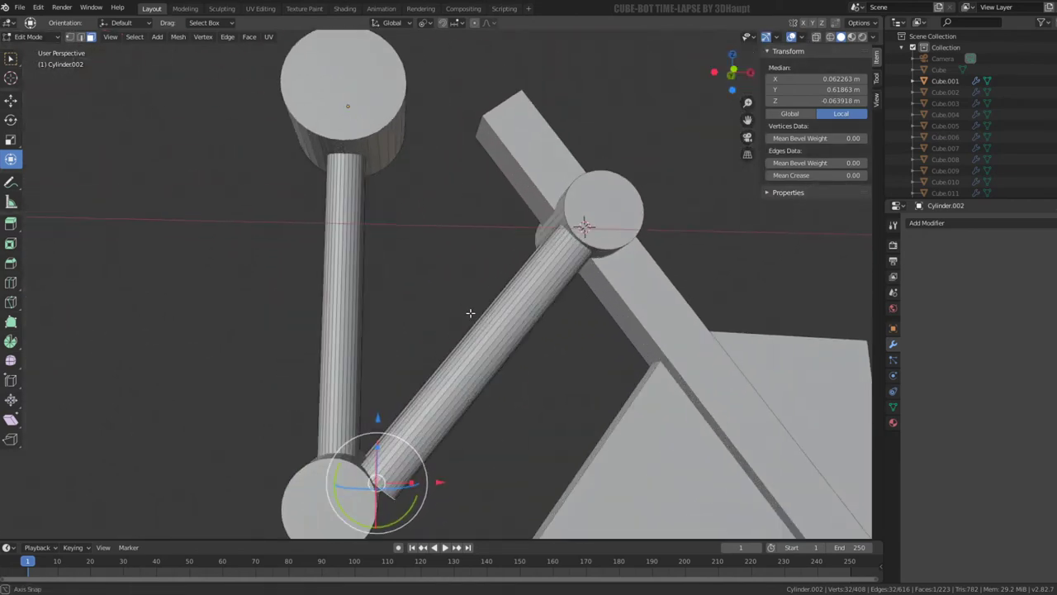
{"action": "middle_click_drag", "start_coordinate": [470, 313], "coordinate": [473, 324]}
- Select both parallel rods and delete them
{"action": "key", "text": "l"}
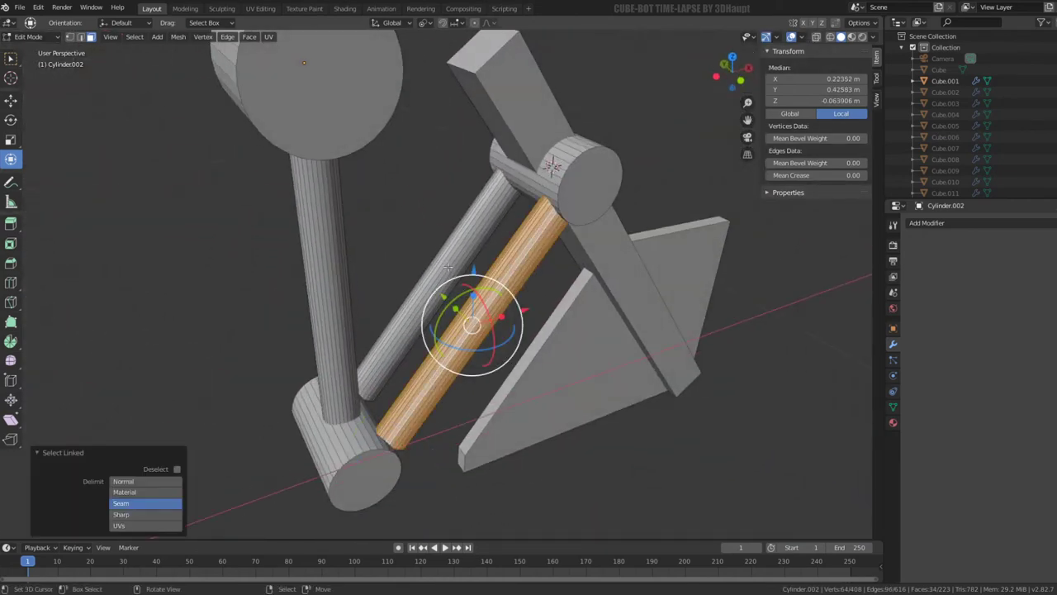
{"action": "key", "text": "l"}
{"action": "key", "text": "x"}
{"action": "left_click", "coordinate": [621, 257]}
{"action": "scroll", "coordinate": [433, 242], "scroll_direction": "down", "scroll_amount": 3}
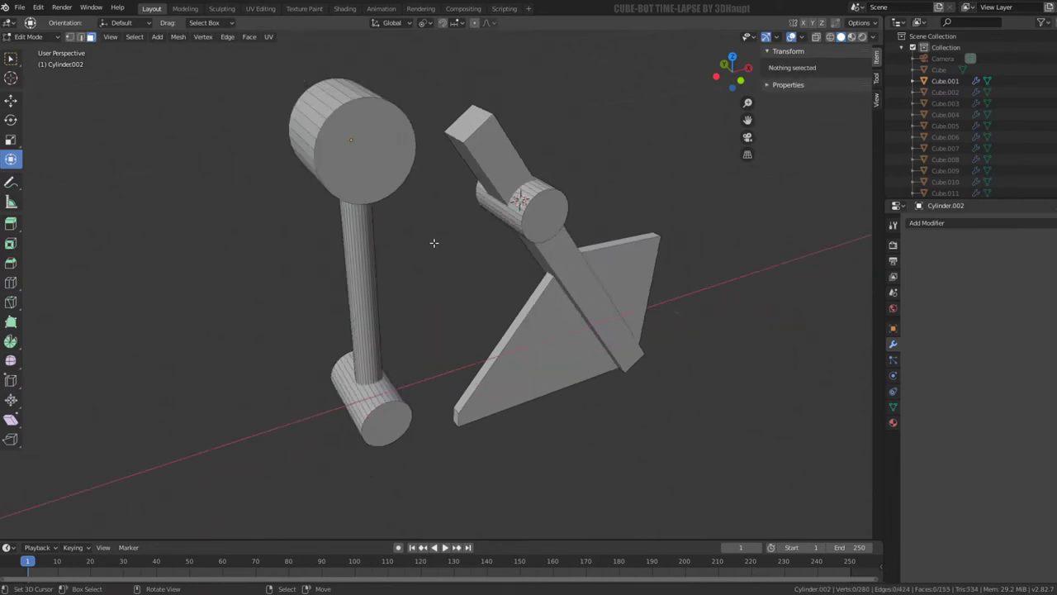
- Add a cube scaled to 0.395 and move it down along Y below the joint
{"action": "key", "text": "shift+a"}
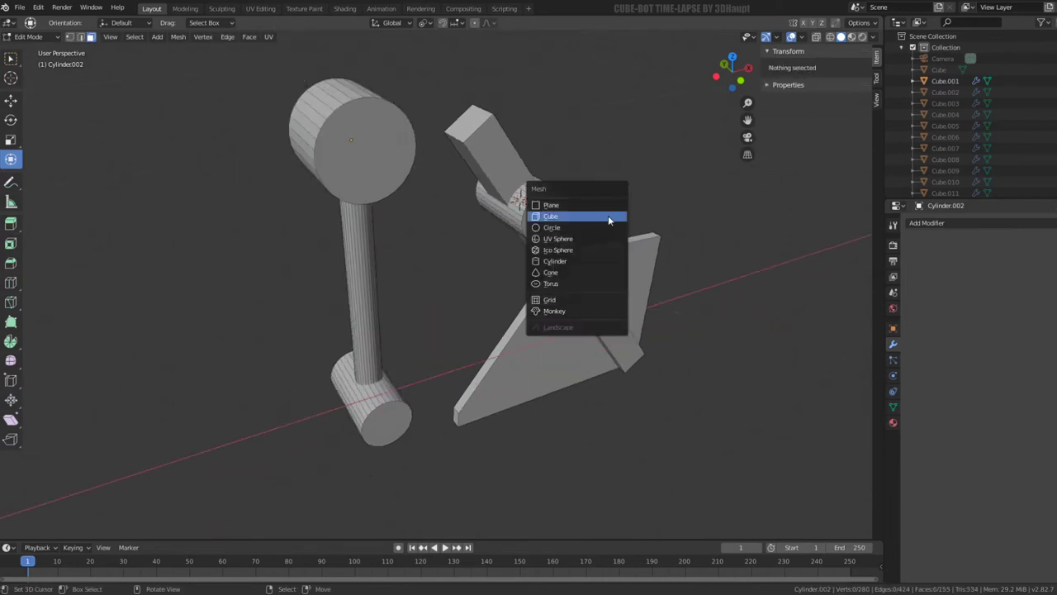
{"action": "left_click", "coordinate": [608, 215]}
{"action": "key", "text": "s"}
{"action": "left_click", "coordinate": [583, 242]}
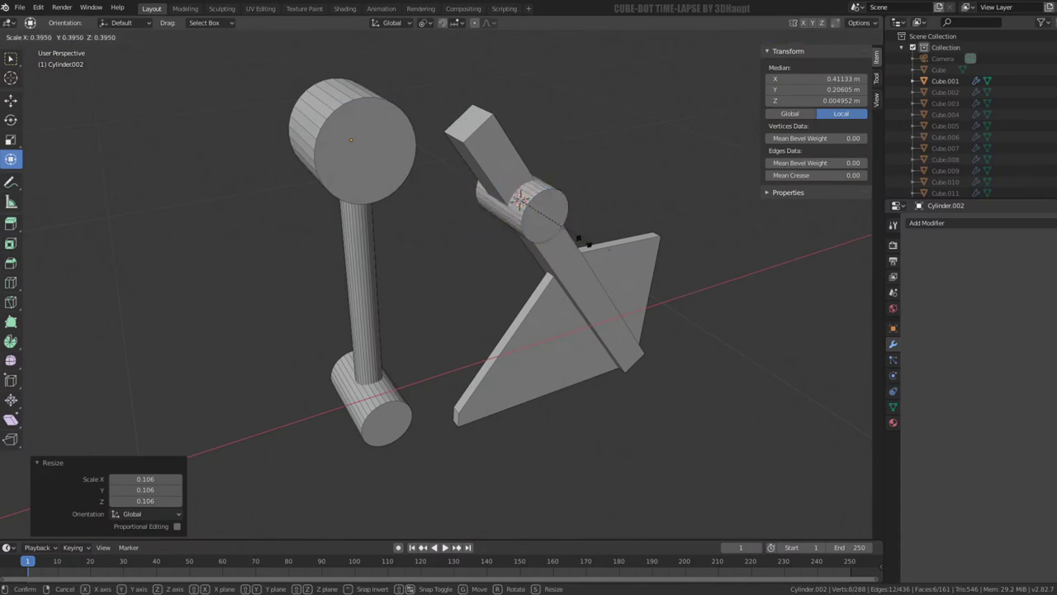
{"action": "key", "text": "KP_7"}
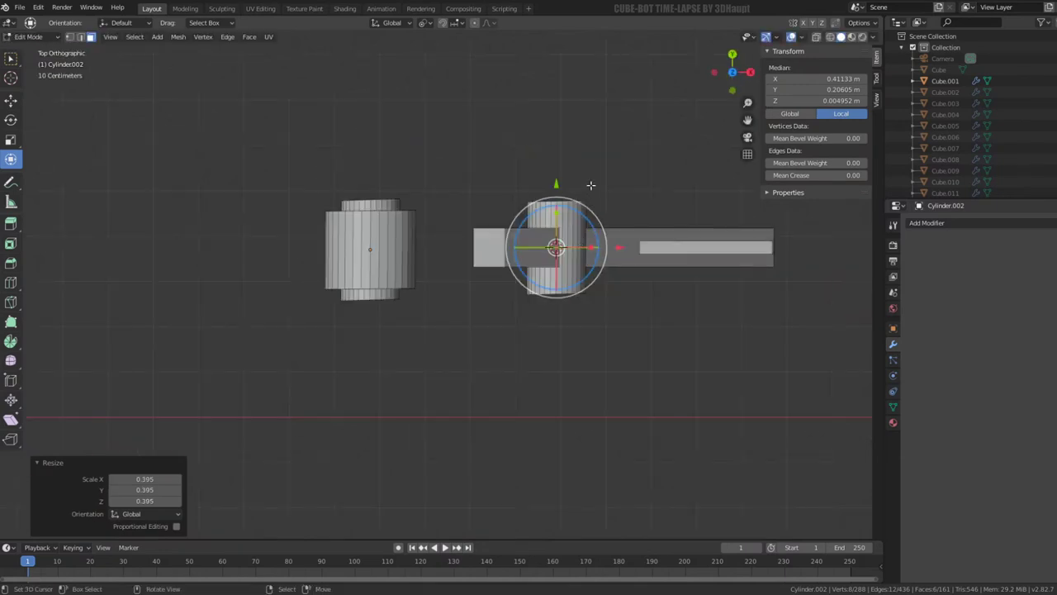
{"action": "scroll", "coordinate": [591, 185], "scroll_direction": "up", "scroll_amount": 1}
{"action": "left_click_drag", "start_coordinate": [579, 175], "coordinate": [576, 228]}
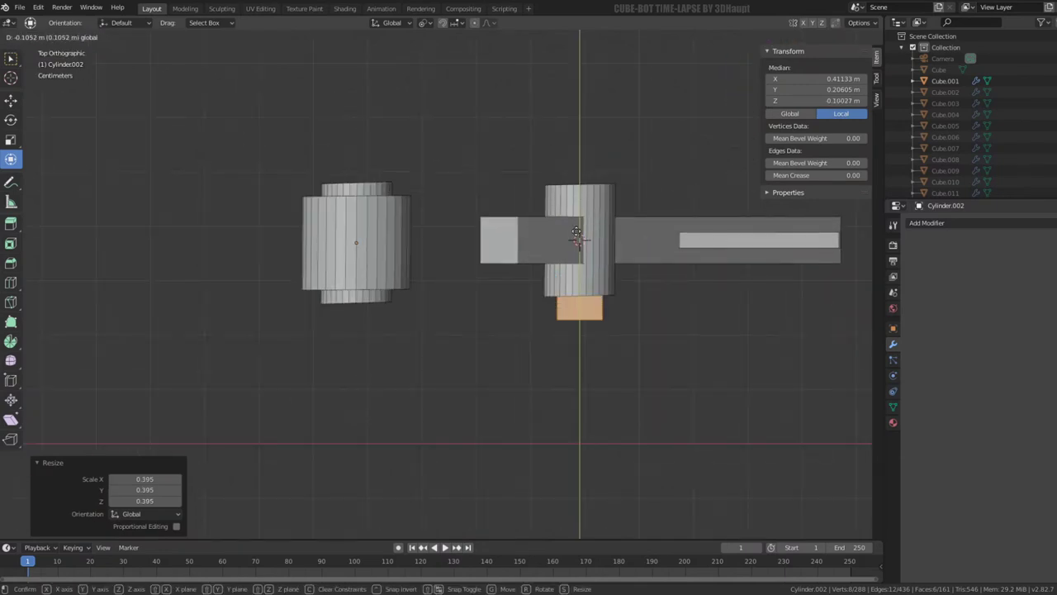
- Nudge the small cube 0.089 m along Y
{"action": "left_click", "coordinate": [576, 237]}
{"action": "mouse_move", "coordinate": [576, 237]}
{"action": "middle_mouse_down"}
{"action": "mouse_move", "coordinate": [637, 182]}
{"action": "mouse_move", "coordinate": [488, 264]}
{"action": "middle_mouse_up"}
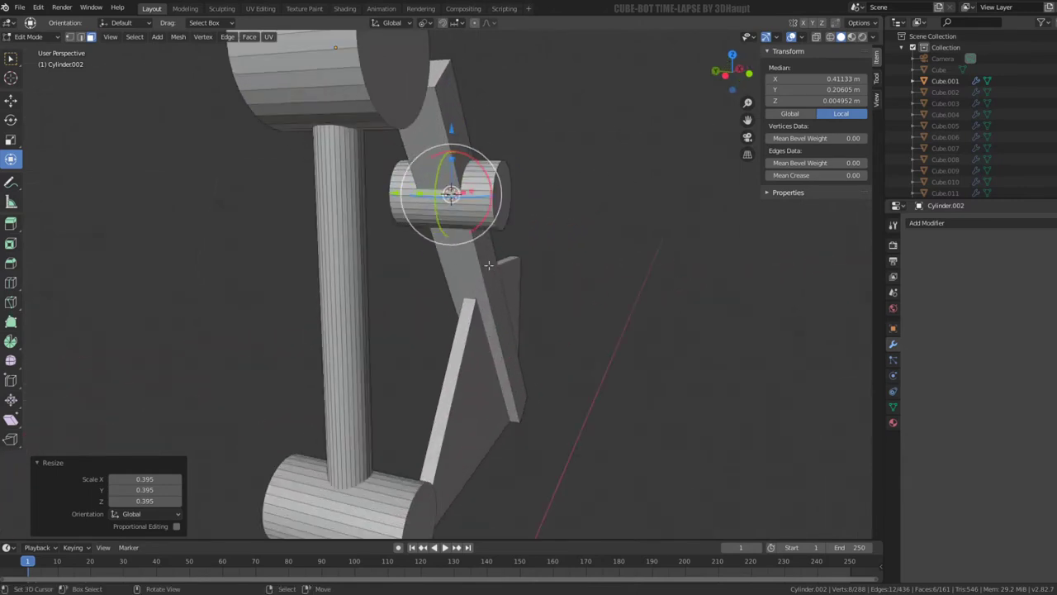
{"action": "left_click_drag", "start_coordinate": [395, 192], "coordinate": [446, 196]}
{"action": "middle_click_drag", "start_coordinate": [446, 197], "coordinate": [501, 246]}
- From the top view, select the whole upper joint cylinder and shorten it along Y
{"action": "key", "text": "KP_7"}
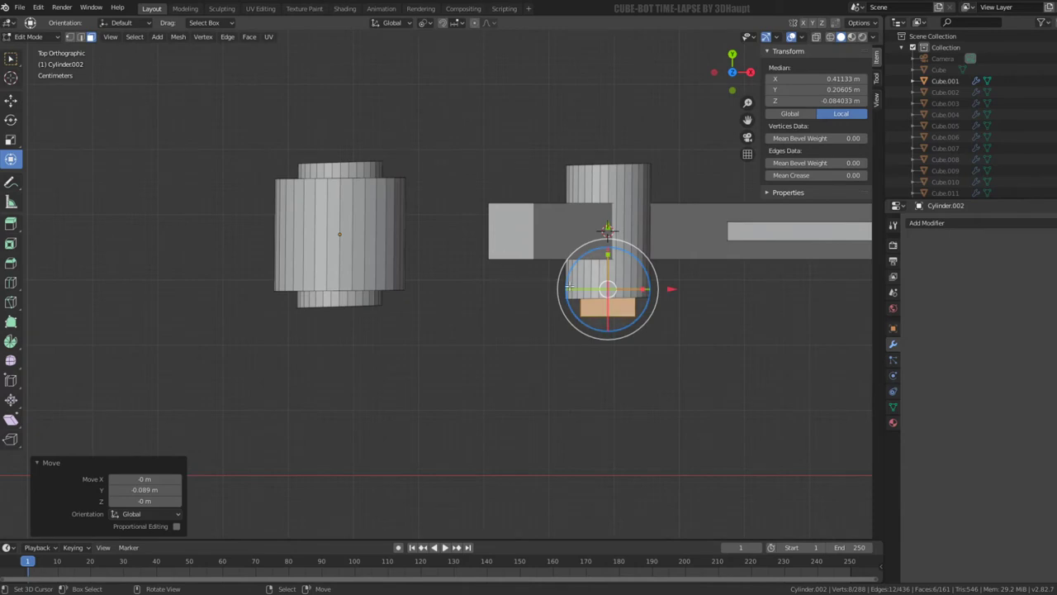
{"action": "left_click", "coordinate": [637, 260]}
{"action": "key", "text": "l"}
{"action": "key", "text": "s"}
{"action": "key", "text": "y"}
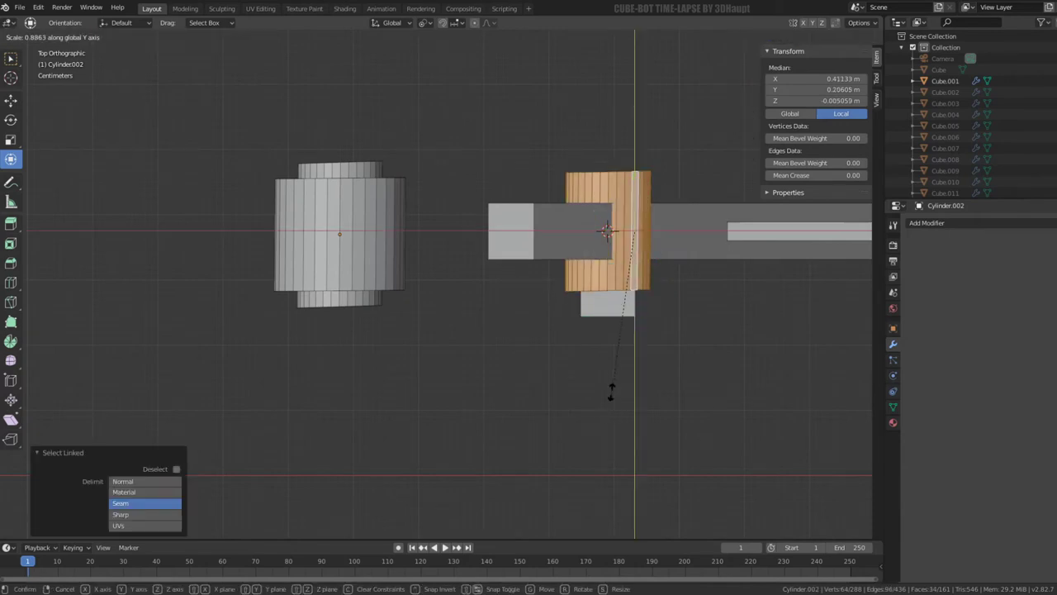
{"action": "left_click", "coordinate": [604, 351]}
- Flatten the cylinder's end ring and top face to zero along Y
{"action": "middle_click_drag", "start_coordinate": [604, 351], "coordinate": [611, 182]}
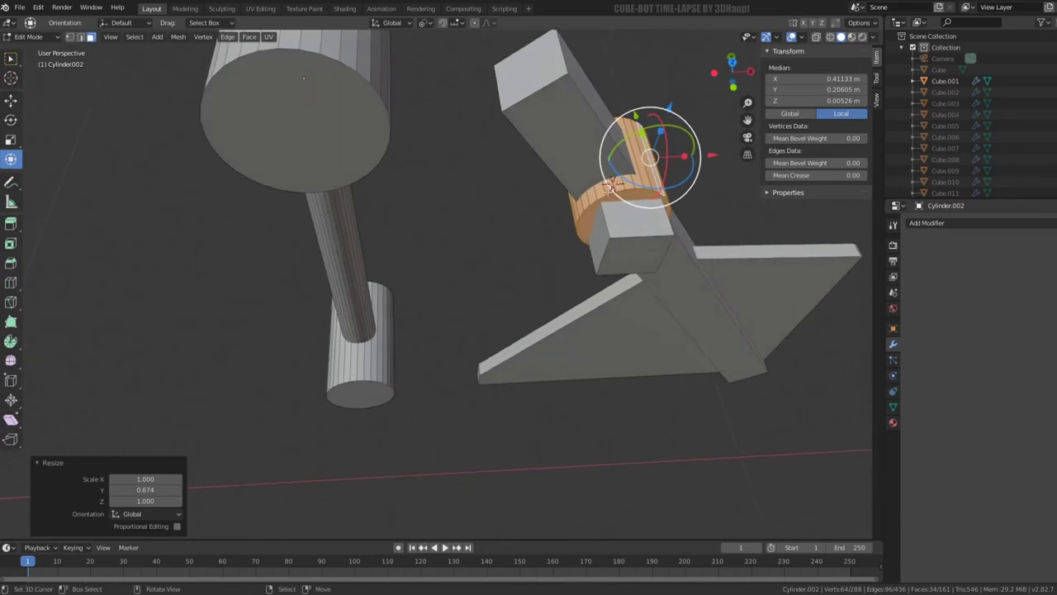
{"action": "key", "text": "s"}
{"action": "key", "text": "y"}
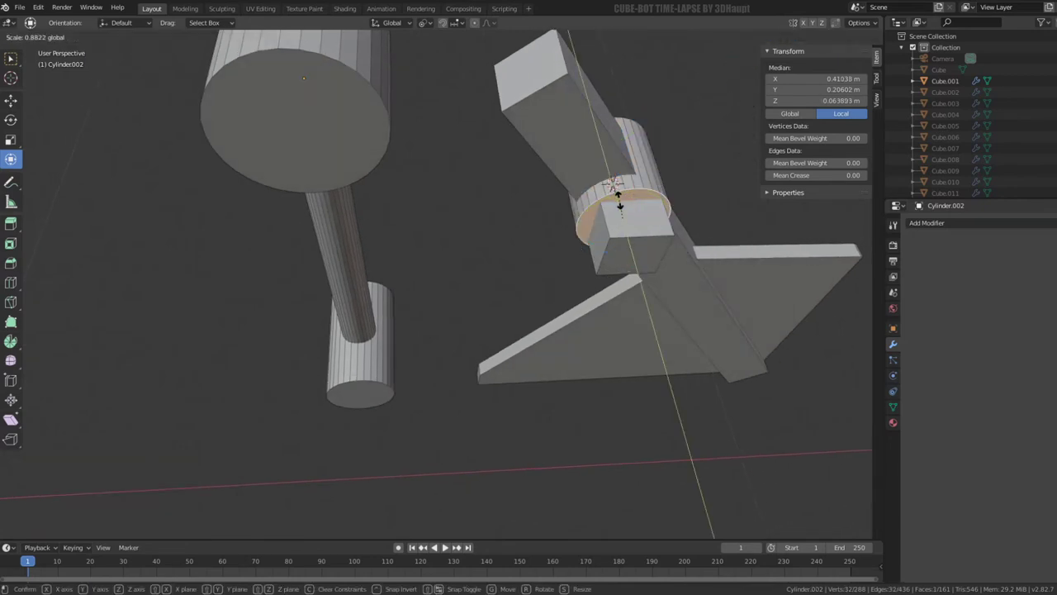
{"action": "key", "text": "0"}
{"action": "key", "text": "Return"}
{"action": "middle_click_drag", "start_coordinate": [611, 186], "coordinate": [655, 238]}
{"action": "left_click", "coordinate": [655, 238]}
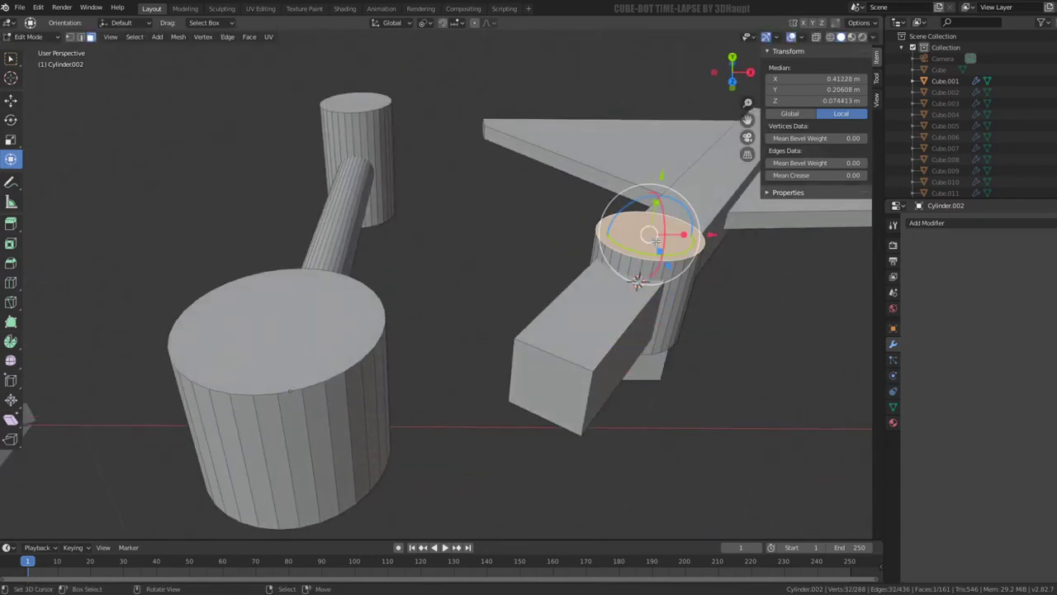
{"action": "key", "text": "s"}
{"action": "key", "text": "y"}
{"action": "key", "text": "0"}
{"action": "key", "text": "Return"}
{"action": "mouse_move", "coordinate": [653, 203]}
{"action": "middle_mouse_down"}
{"action": "mouse_move", "coordinate": [536, 293]}
{"action": "mouse_move", "coordinate": [505, 238]}
{"action": "mouse_move", "coordinate": [591, 158]}
{"action": "mouse_move", "coordinate": [592, 208]}
{"action": "middle_mouse_up"}
{"action": "left_click", "coordinate": [505, 239]}
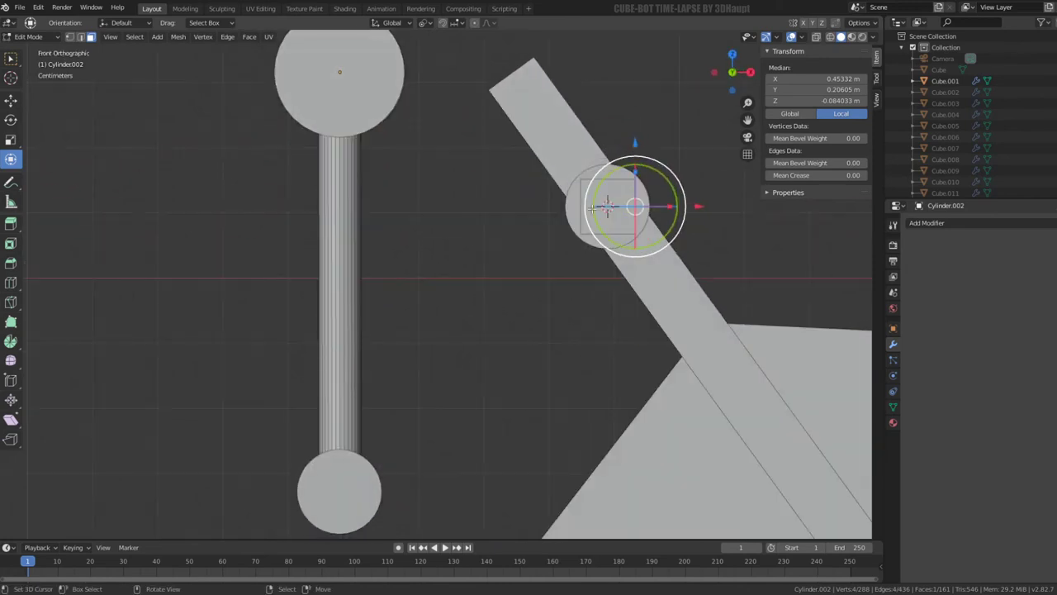
- Select the whole small cube and stretch it along X into a long bar
{"action": "key", "text": "l"}
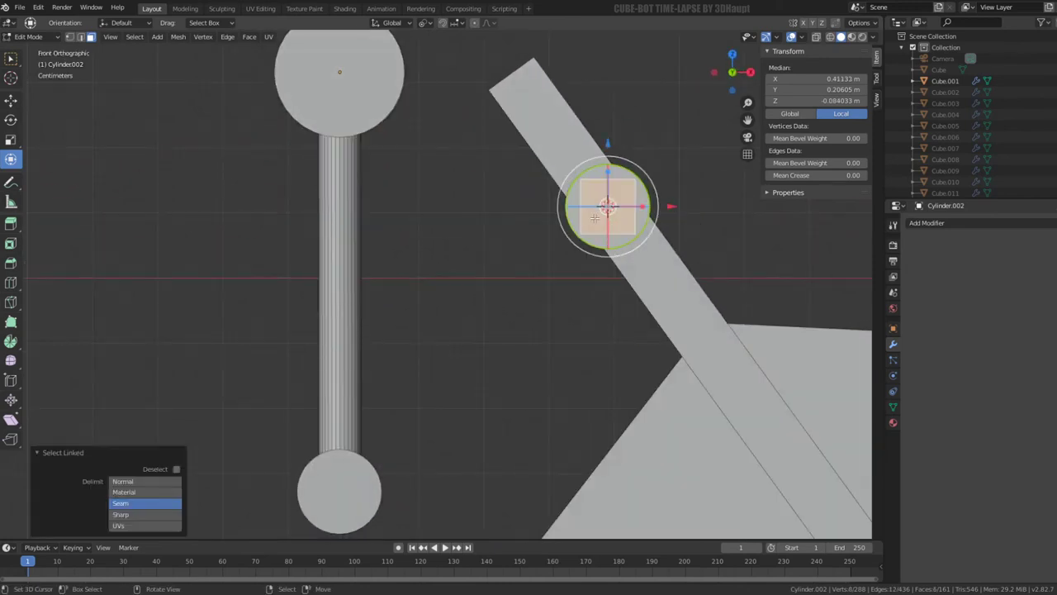
{"action": "scroll", "coordinate": [536, 202], "scroll_direction": "down", "scroll_amount": 4}
{"action": "key", "text": "s"}
{"action": "key", "text": "x"}
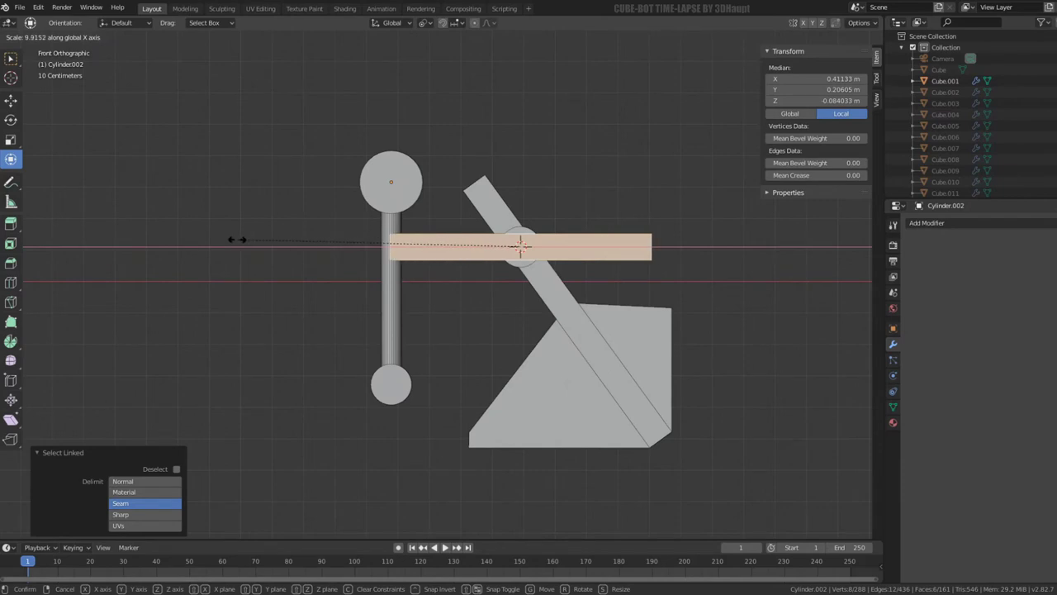
{"action": "left_click", "coordinate": [222, 318]}
{"action": "key", "text": "r"}
{"action": "right_click", "coordinate": [415, 401]}
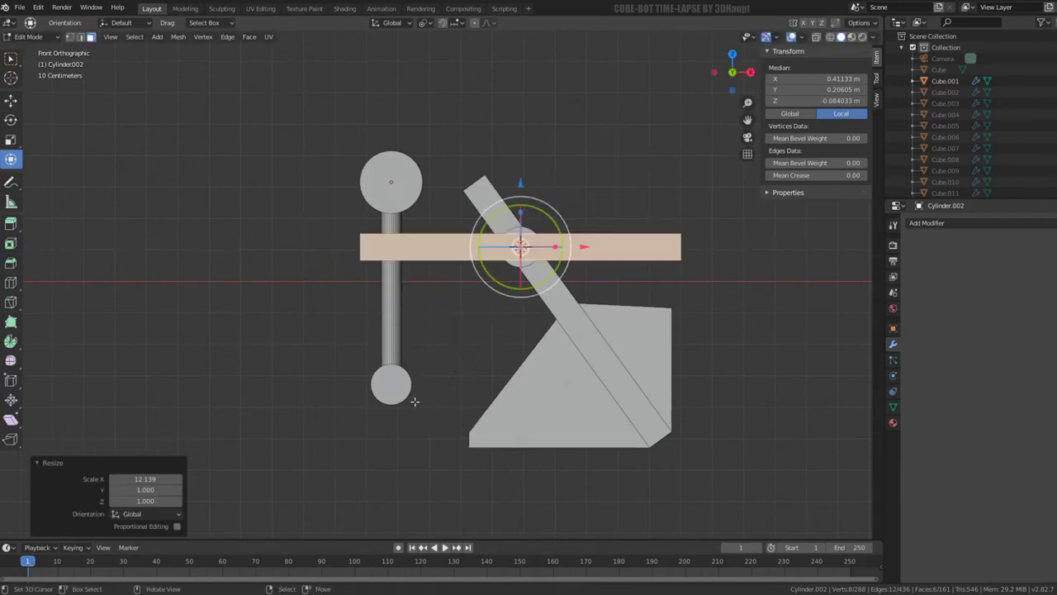
- Widen the bar to 1.640 along X and tilt it to -47.4°
{"action": "key", "text": "s"}
{"action": "key", "text": "x"}
{"action": "left_click", "coordinate": [165, 217]}
{"action": "key", "text": "r"}
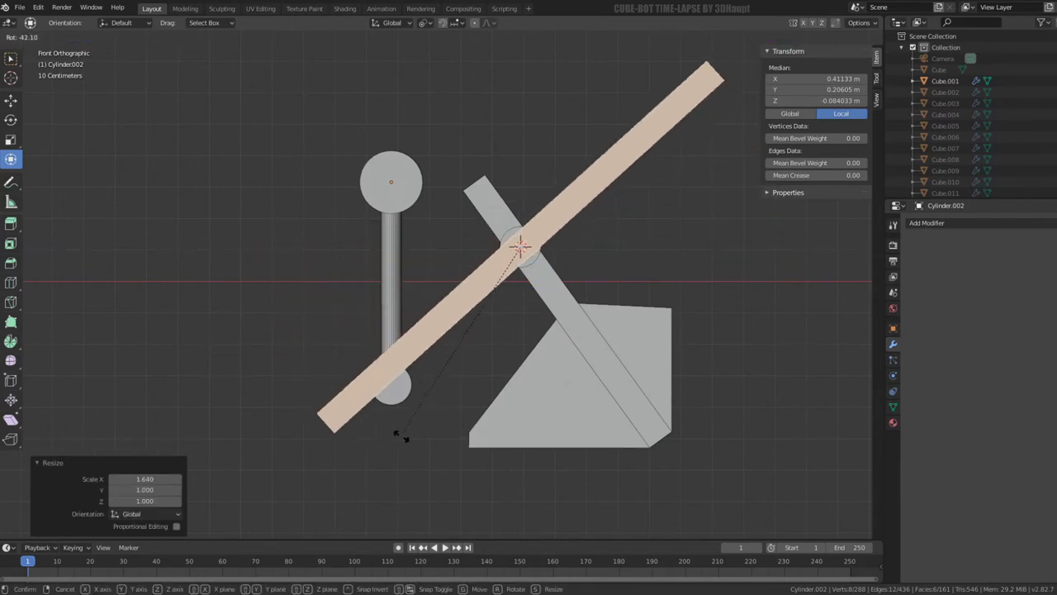
{"action": "left_click", "coordinate": [420, 439]}
{"action": "mouse_move", "coordinate": [419, 438]}
{"action": "middle_mouse_down"}
{"action": "mouse_move", "coordinate": [467, 315]}
{"action": "mouse_move", "coordinate": [462, 370]}
{"action": "middle_mouse_up"}
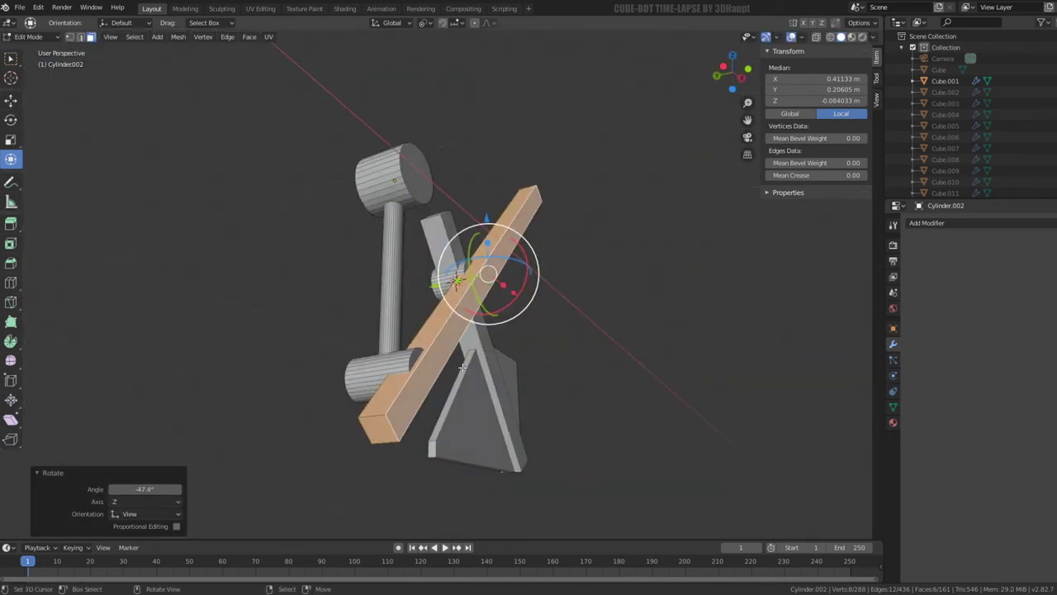
- Extend the bar's lower end face along its normal using Normal orientation
{"action": "left_click", "coordinate": [385, 431]}
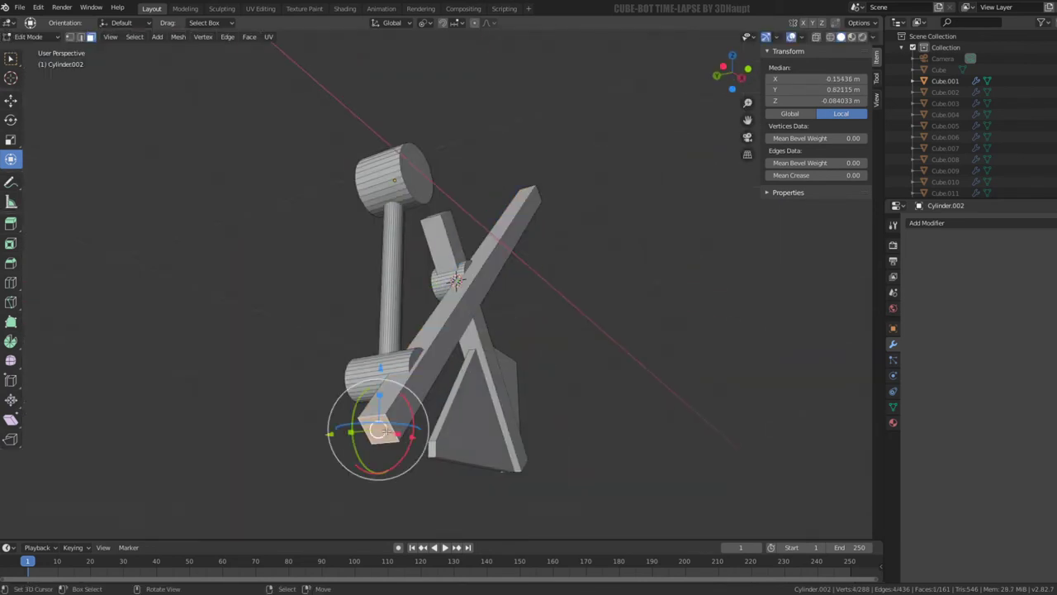
{"action": "left_click", "coordinate": [394, 23]}
{"action": "left_click", "coordinate": [379, 80]}
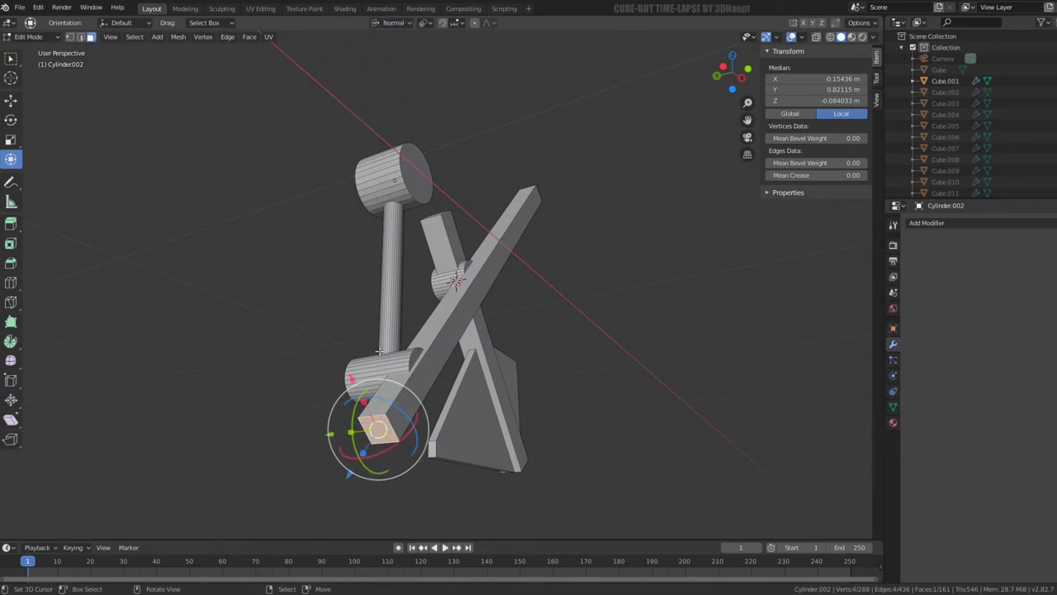
{"action": "key", "text": "g"}
{"action": "key", "text": "z"}
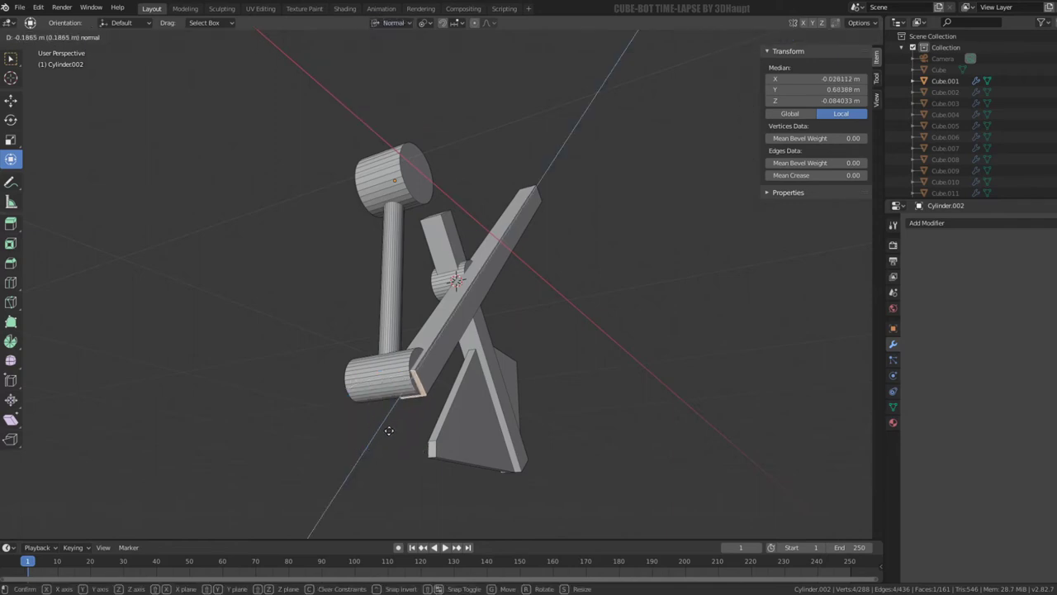
{"action": "left_click", "coordinate": [383, 433]}
- Pull the bar's upper end face toward the post to shorten it
{"action": "middle_click_drag", "start_coordinate": [491, 217], "coordinate": [628, 215]}
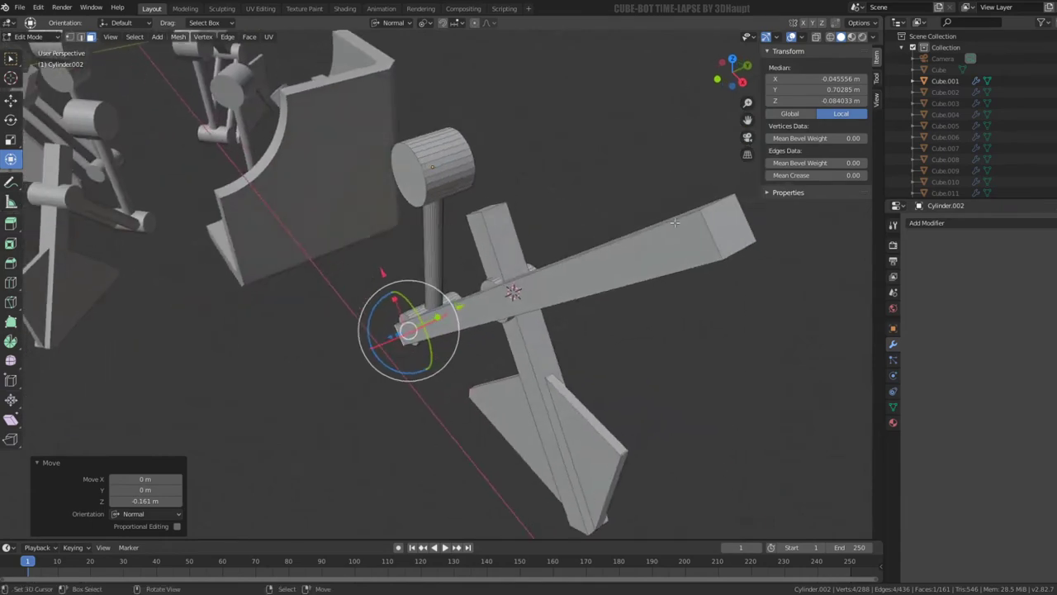
{"action": "left_click", "coordinate": [734, 226]}
{"action": "left_click_drag", "start_coordinate": [790, 205], "coordinate": [581, 287]}
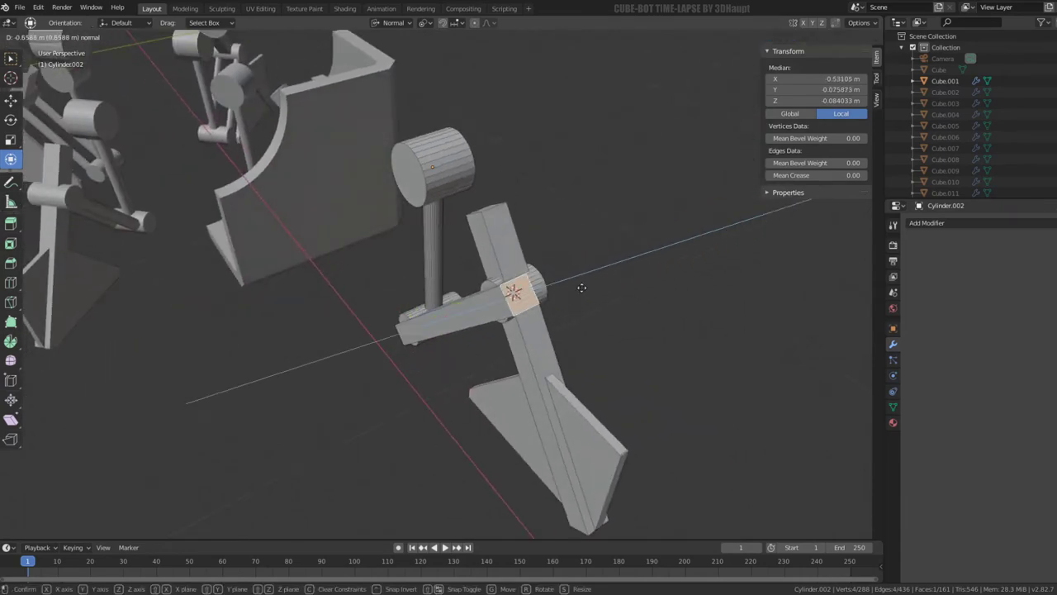
{"action": "left_click", "coordinate": [571, 295]}
{"action": "mouse_move", "coordinate": [572, 294]}
{"action": "middle_mouse_down"}
{"action": "mouse_move", "coordinate": [519, 190]}
{"action": "mouse_move", "coordinate": [520, 205]}
{"action": "mouse_move", "coordinate": [496, 200]}
{"action": "mouse_move", "coordinate": [488, 165]}
{"action": "mouse_move", "coordinate": [620, 195]}
{"action": "mouse_move", "coordinate": [578, 240]}
{"action": "mouse_move", "coordinate": [588, 261]}
{"action": "middle_mouse_up"}
- Thin the whole bar into a plank from the top view and move its end face
{"action": "key", "text": "ctrl+l"}
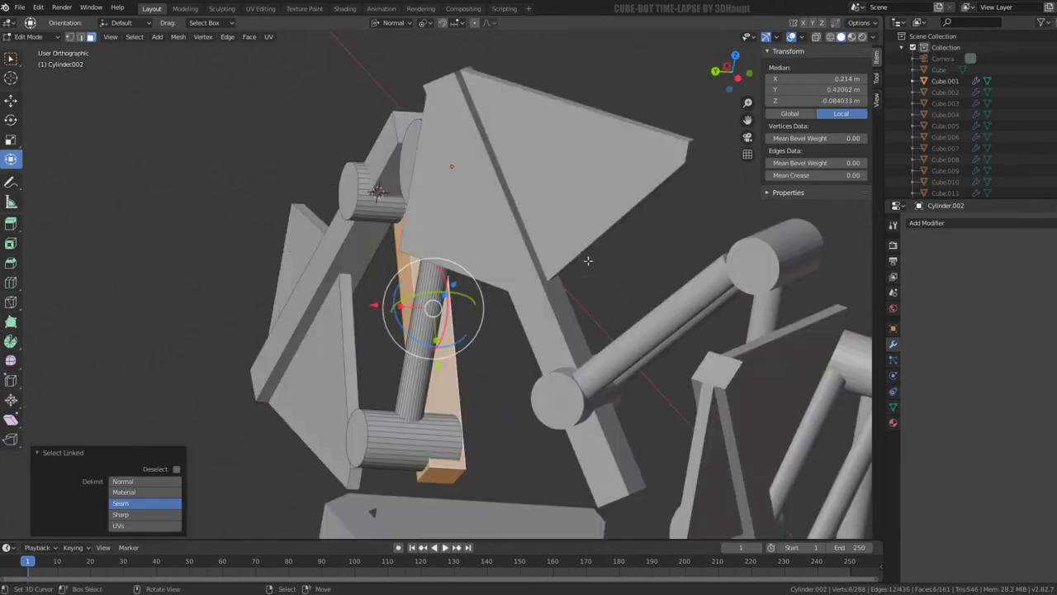
{"action": "key", "text": "KP_7"}
{"action": "scroll", "coordinate": [645, 220], "scroll_direction": "up", "scroll_amount": 2}
{"action": "middle_click_drag", "start_coordinate": [645, 220], "coordinate": [629, 248], "text": "shift"}
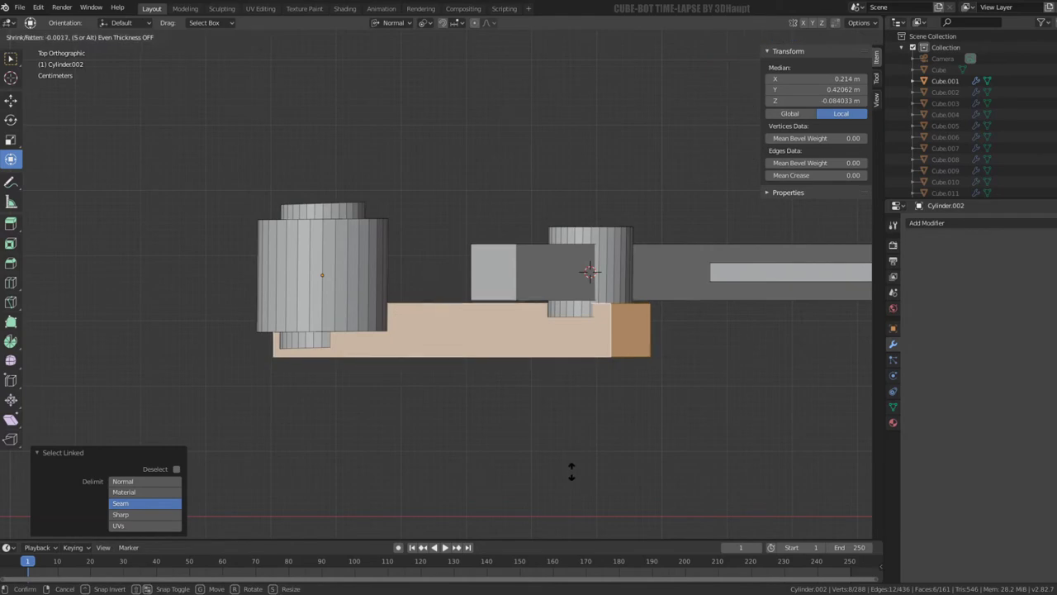
{"action": "left_click", "coordinate": [581, 508]}
{"action": "mouse_move", "coordinate": [582, 508]}
{"action": "middle_mouse_down"}
{"action": "mouse_move", "coordinate": [554, 442]}
{"action": "mouse_move", "coordinate": [611, 264]}
{"action": "middle_mouse_up"}
{"action": "left_click", "coordinate": [298, 427]}
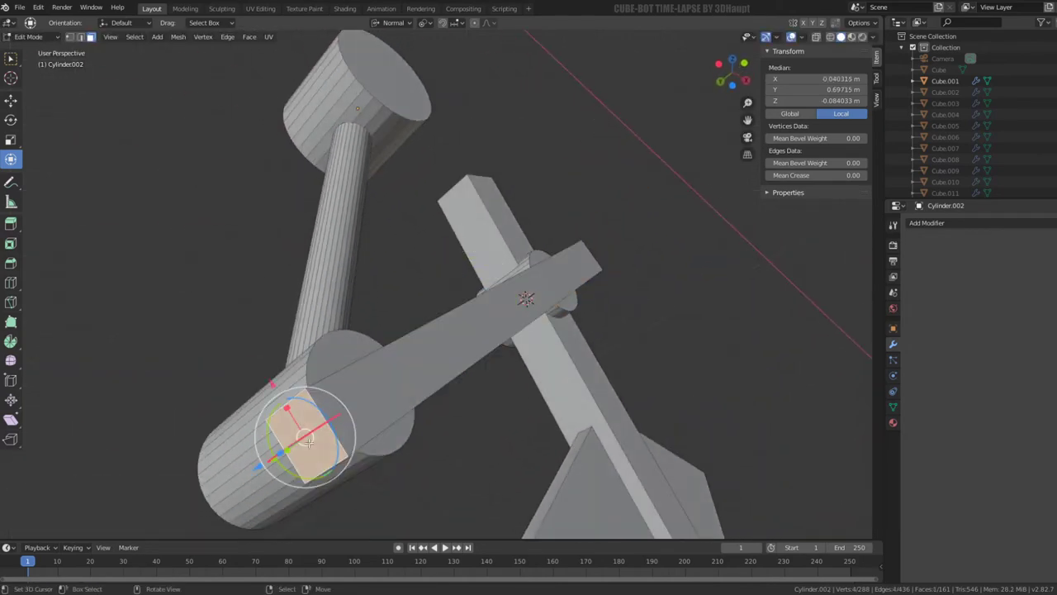
{"action": "left_click", "coordinate": [253, 470]}
{"action": "mouse_move", "coordinate": [254, 470]}
{"action": "middle_mouse_down"}
{"action": "mouse_move", "coordinate": [355, 413]}
{"action": "mouse_move", "coordinate": [454, 330]}
{"action": "middle_mouse_up"}
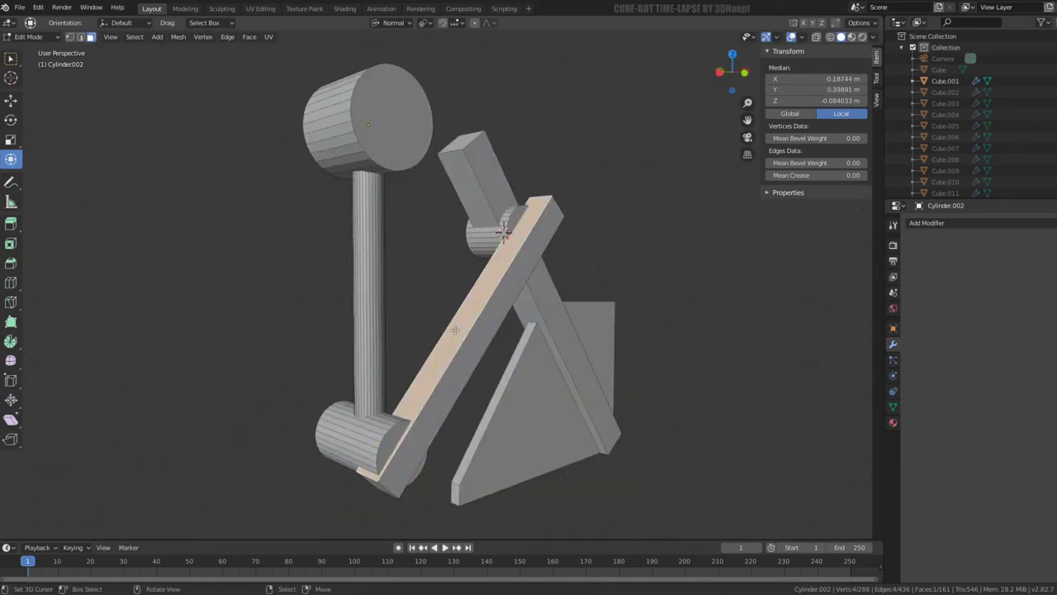
- Duplicate the plank and place the copy on the rod's other side
{"action": "key", "text": "l"}
{"action": "key", "text": "KP_7"}
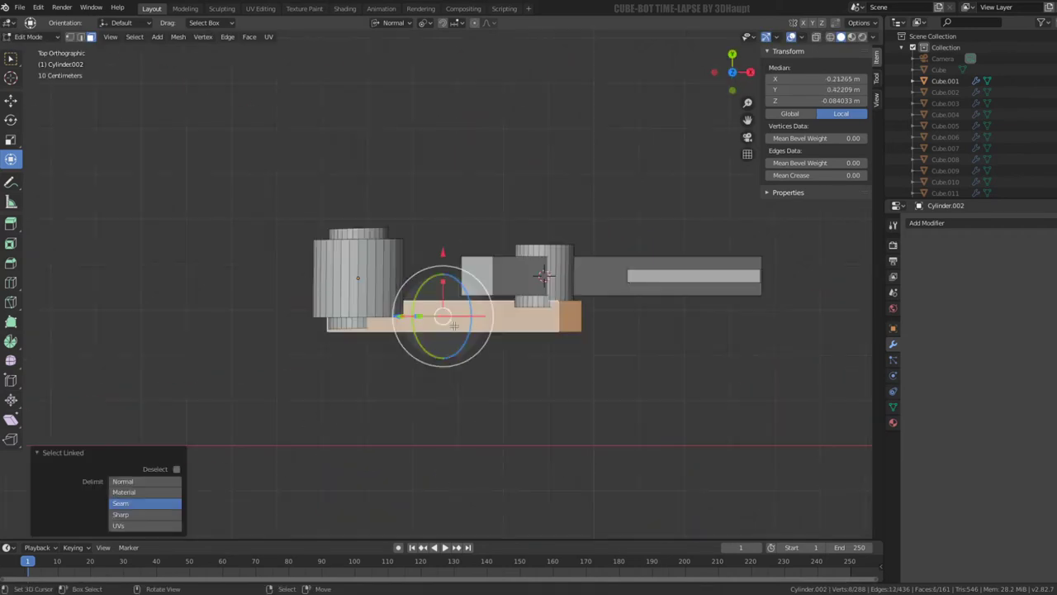
{"action": "key", "text": "shift+d"}
{"action": "key", "text": "Escape"}
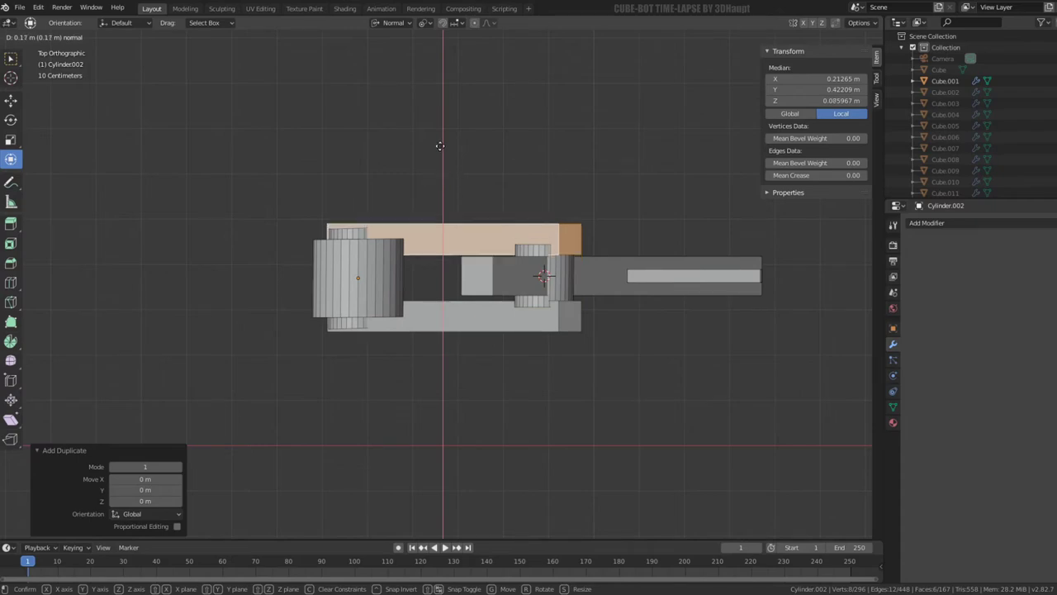
{"action": "left_click", "coordinate": [439, 114]}
{"action": "mouse_move", "coordinate": [438, 114]}
{"action": "middle_mouse_down"}
{"action": "mouse_move", "coordinate": [474, 178]}
{"action": "mouse_move", "coordinate": [476, 157]}
{"action": "mouse_move", "coordinate": [524, 302]}
{"action": "mouse_move", "coordinate": [491, 315]}
{"action": "mouse_move", "coordinate": [515, 295]}
{"action": "mouse_move", "coordinate": [463, 285]}
{"action": "middle_mouse_up"}
- Pick a face on the vertical rod and select the whole rod
{"action": "left_click", "coordinate": [411, 279]}
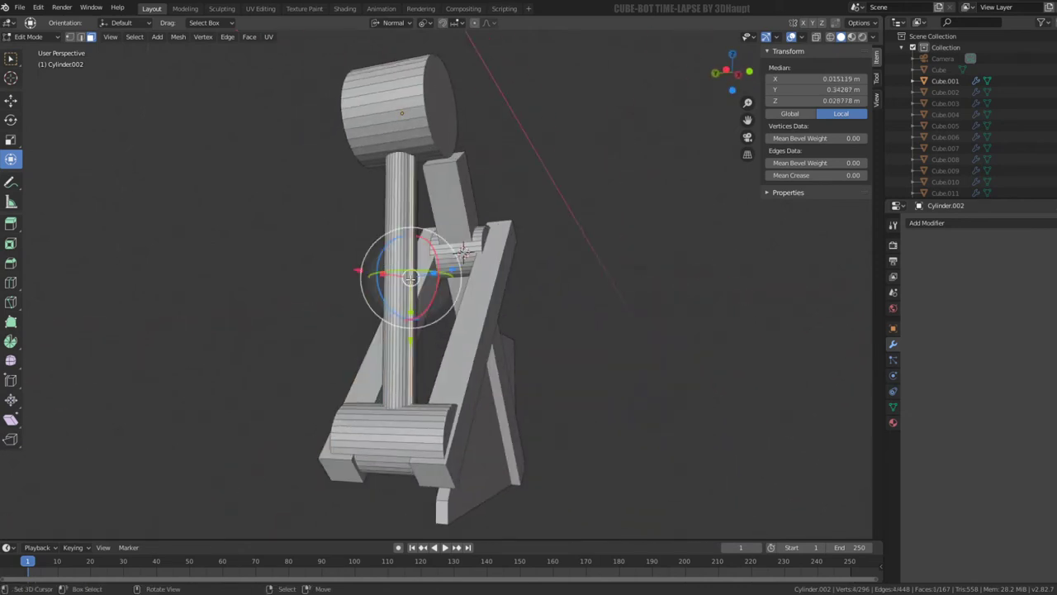
{"action": "key", "text": "shift+s"}
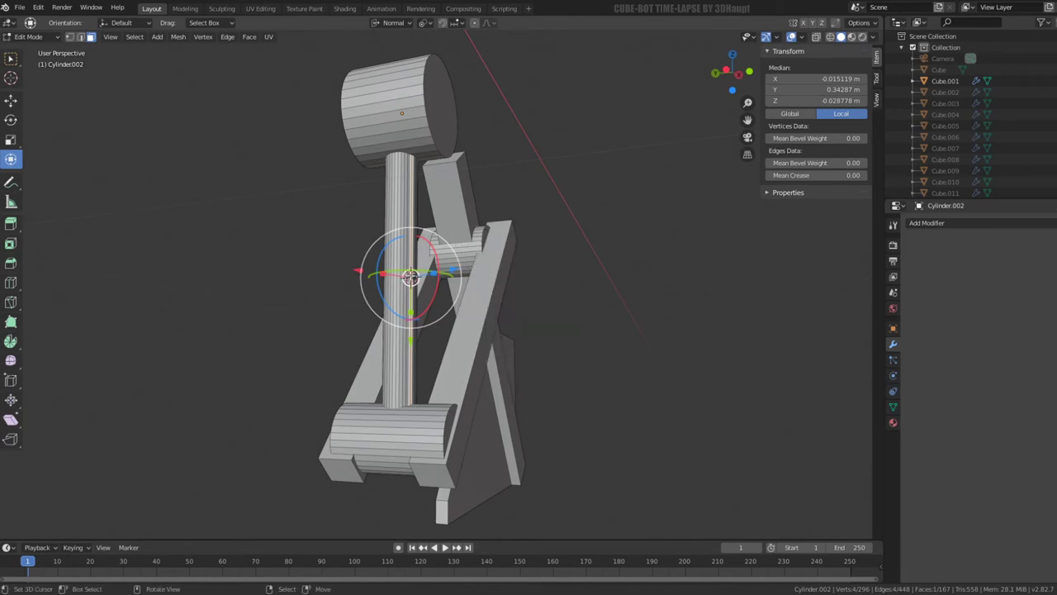
{"action": "key", "text": "ctrl+l"}
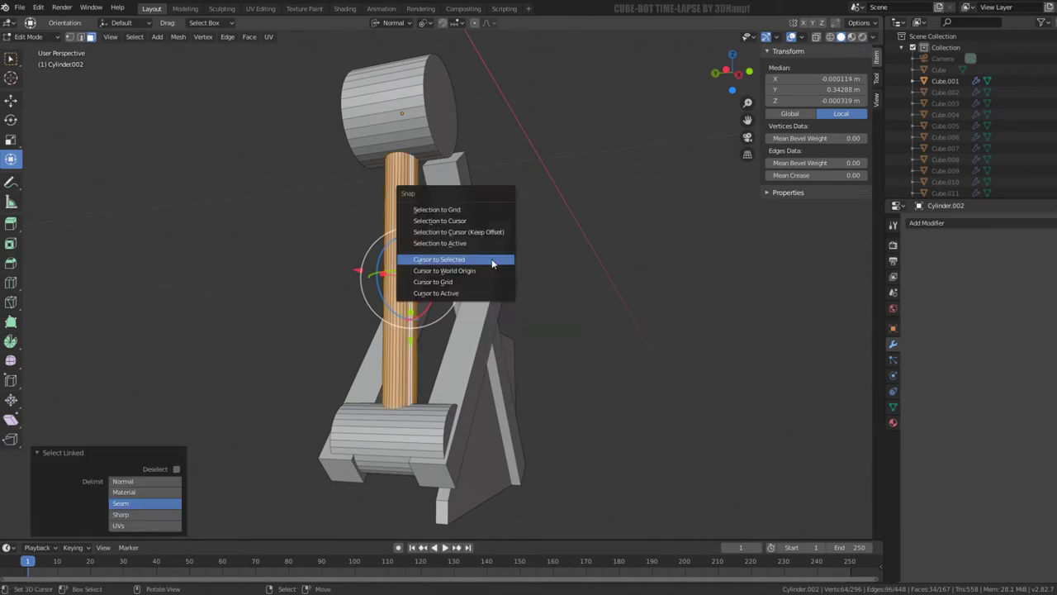
- Add a cube at the rod's centre, shrink it to 0.0696, then delete its faces
{"action": "left_click", "coordinate": [491, 259]}
{"action": "key", "text": "shift+a"}
{"action": "left_click", "coordinate": [491, 260]}
{"action": "type", "text": "s"}
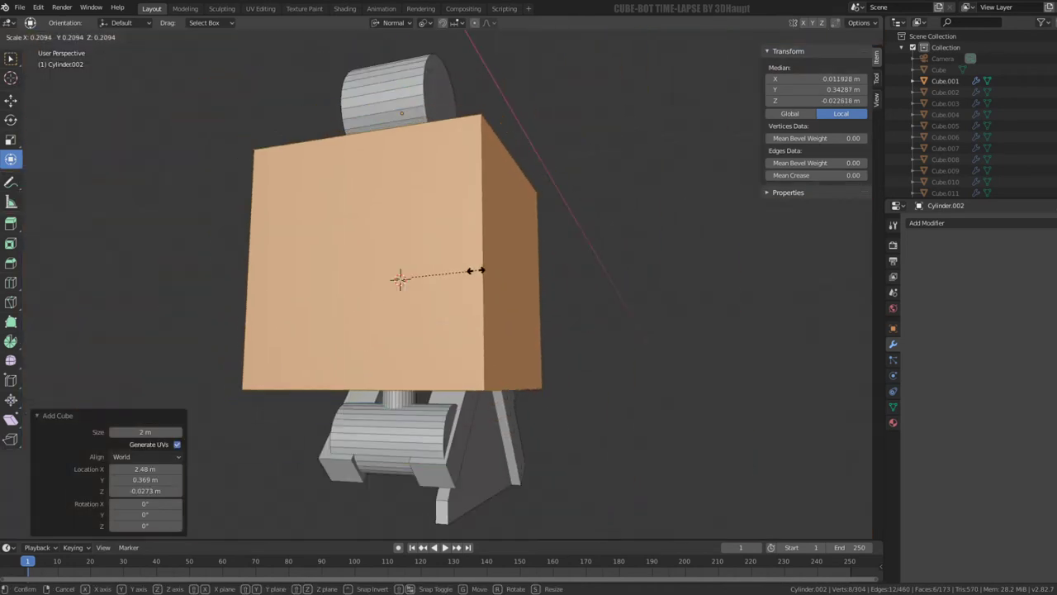
{"action": "type", "text": ".0696"}
{"action": "key", "text": "Return"}
{"action": "key", "text": "x"}
{"action": "left_click", "coordinate": [473, 273]}
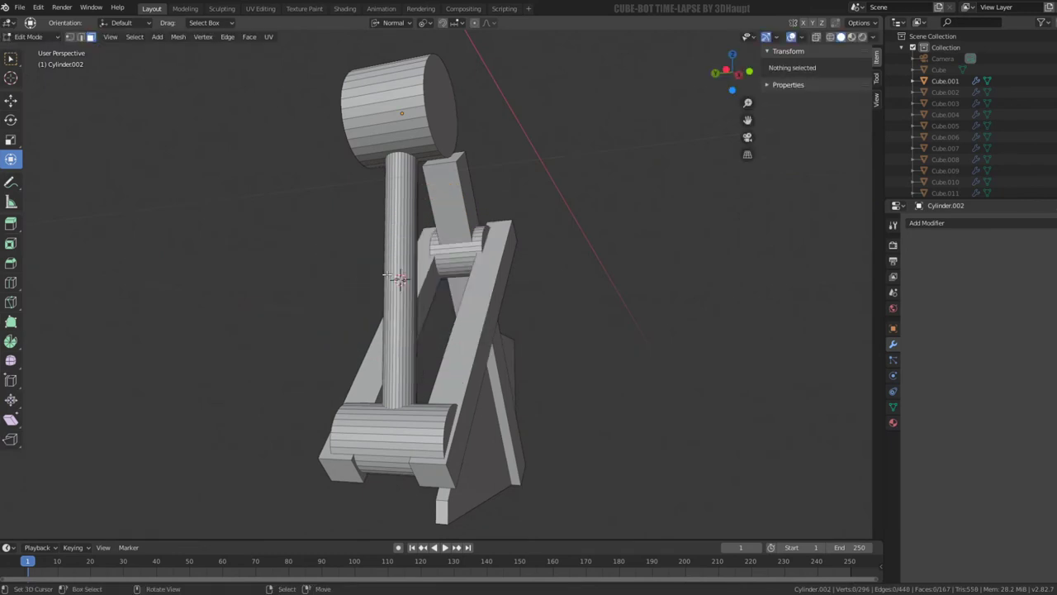
- Reselect the whole vertical rod and move the 3D cursor to its centre
{"action": "left_click", "coordinate": [401, 272]}
{"action": "key", "text": "ctrl+l"}
{"action": "key", "text": "shift+s"}
{"action": "left_click", "coordinate": [621, 274]}
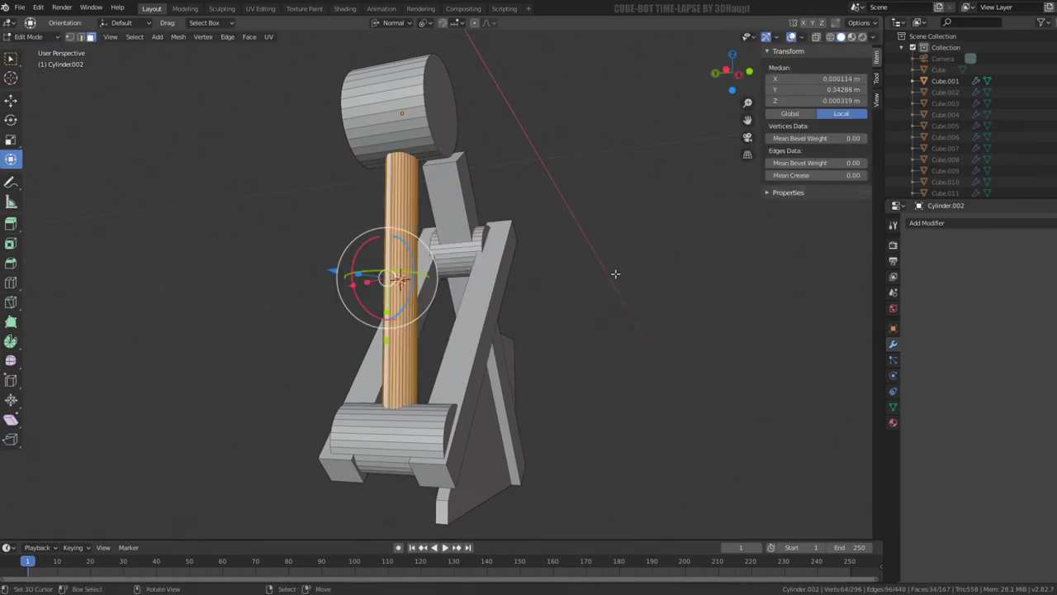
{"action": "scroll", "coordinate": [473, 248], "scroll_direction": "up", "scroll_amount": 5}
{"action": "left_click", "coordinate": [473, 247], "text": "ctrl+alt"}
{"action": "key", "text": "a"}
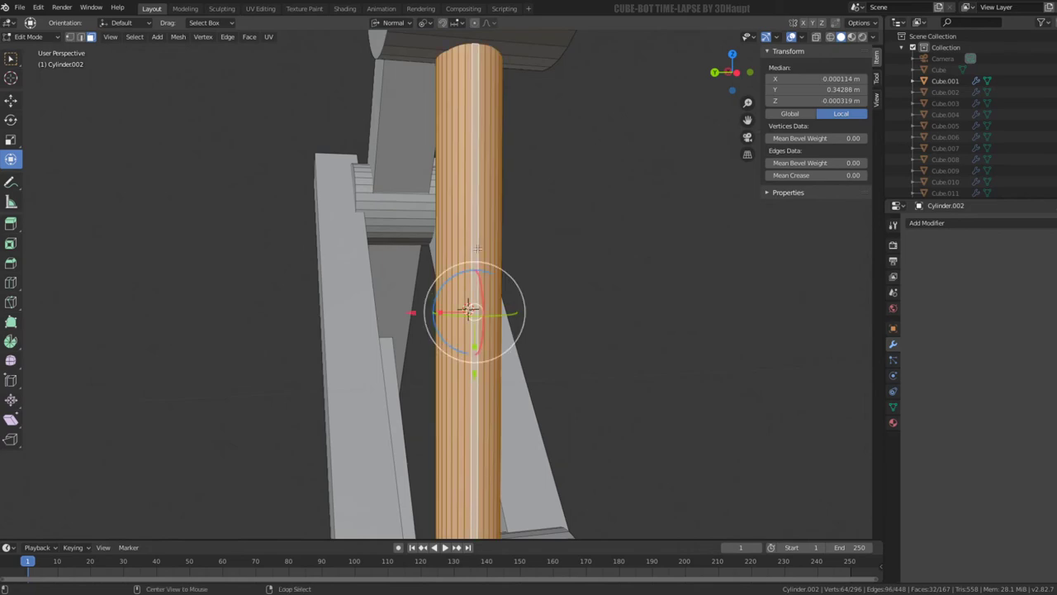
{"action": "middle_click_drag", "start_coordinate": [474, 248], "coordinate": [583, 268]}
- Centre the 3D cursor on the top cylinder's end disk and delete the round column
{"action": "left_click", "coordinate": [575, 122]}
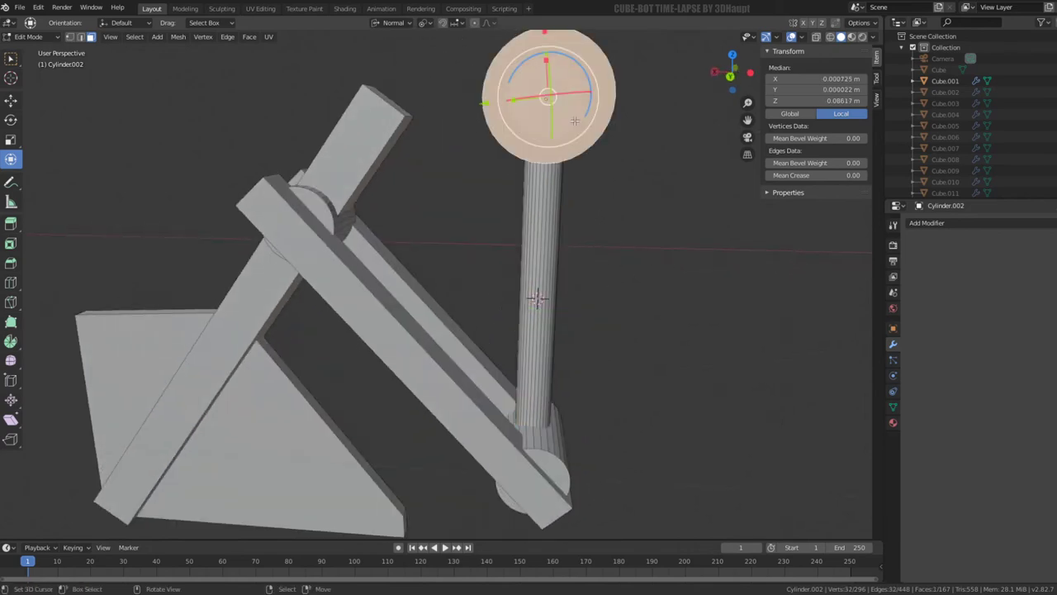
{"action": "key", "text": "shift+s"}
{"action": "left_click", "coordinate": [730, 227]}
{"action": "mouse_move", "coordinate": [730, 227]}
{"action": "middle_mouse_down"}
{"action": "mouse_move", "coordinate": [620, 224]}
{"action": "mouse_move", "coordinate": [428, 256]}
{"action": "middle_mouse_up"}
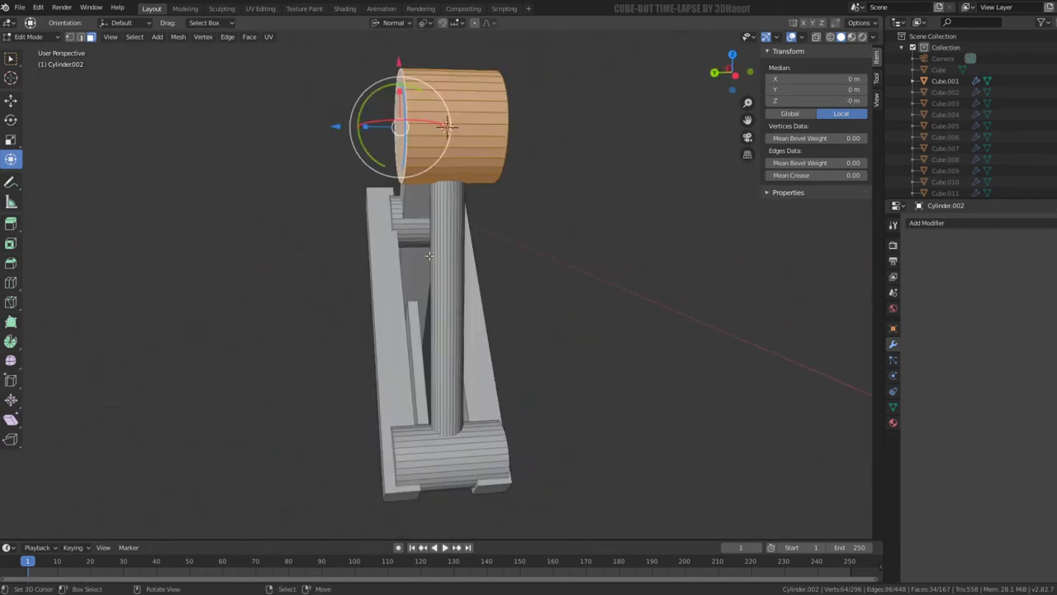
{"action": "left_click", "coordinate": [429, 256]}
{"action": "key", "text": "l"}
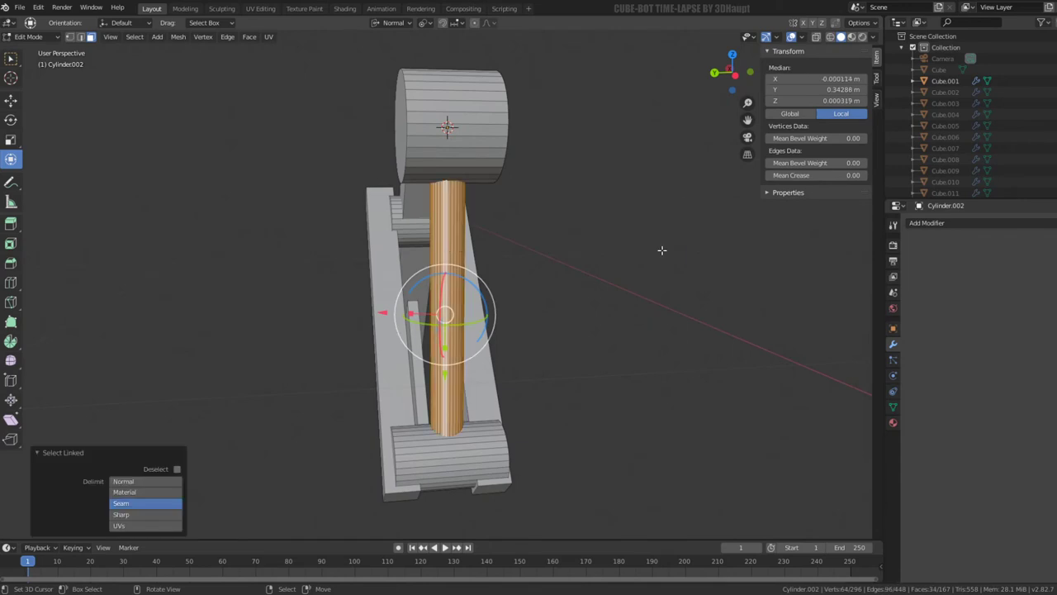
{"action": "key", "text": "x"}
{"action": "left_click", "coordinate": [621, 224]}
- Add a small cube at the top cylinder's centre, shrunk and rotated
{"action": "left_click", "coordinate": [467, 145]}
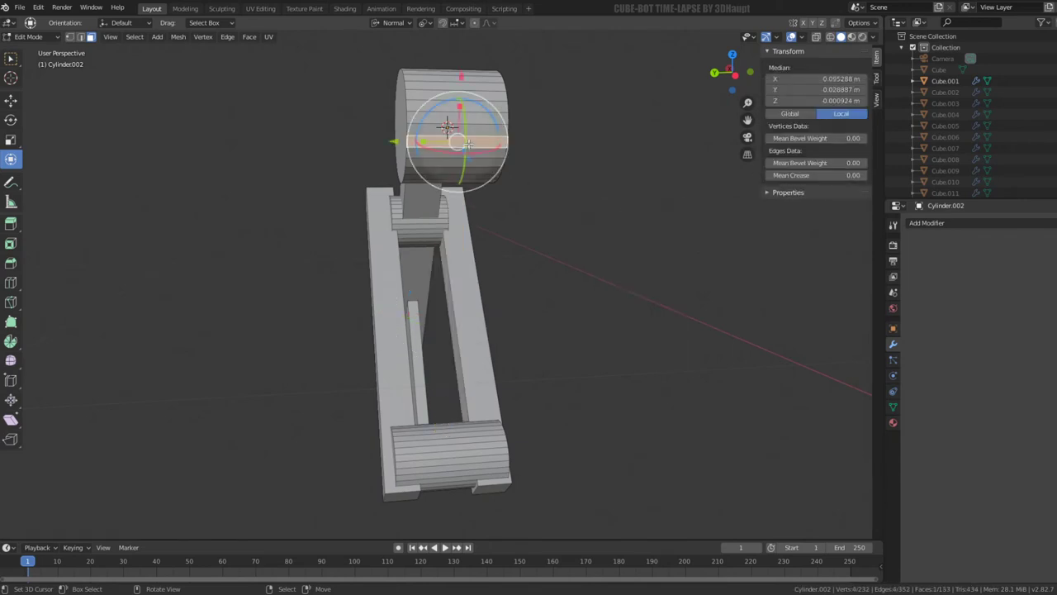
{"action": "key", "text": "l"}
{"action": "key", "text": "shift+s"}
{"action": "left_click", "coordinate": [606, 141]}
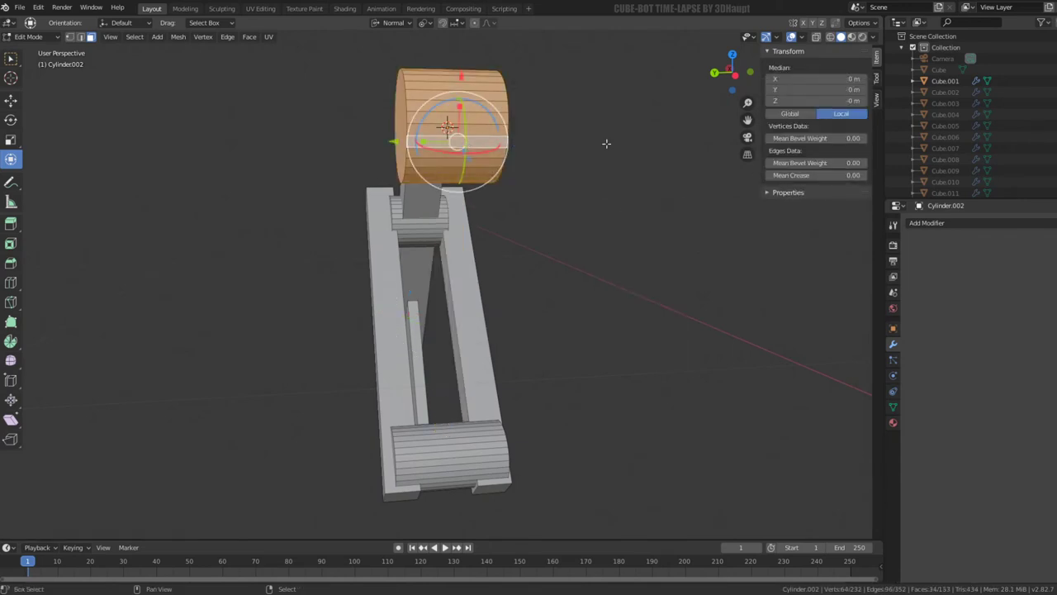
{"action": "key", "text": "shift+a"}
{"action": "left_click", "coordinate": [606, 144]}
{"action": "key", "text": "s"}
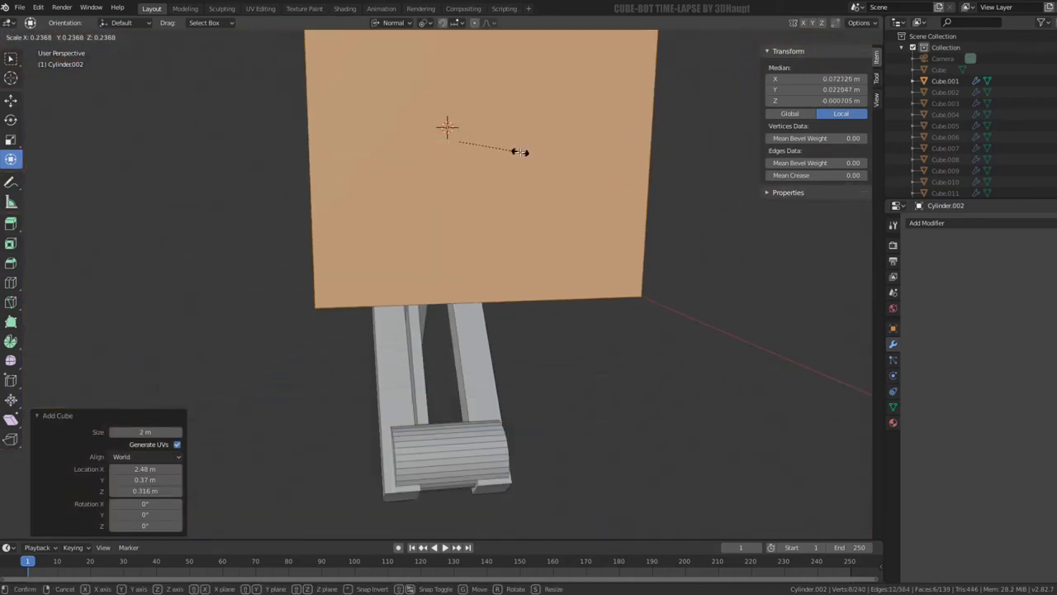
{"action": "middle_click_drag", "start_coordinate": [467, 200], "coordinate": [496, 273]}
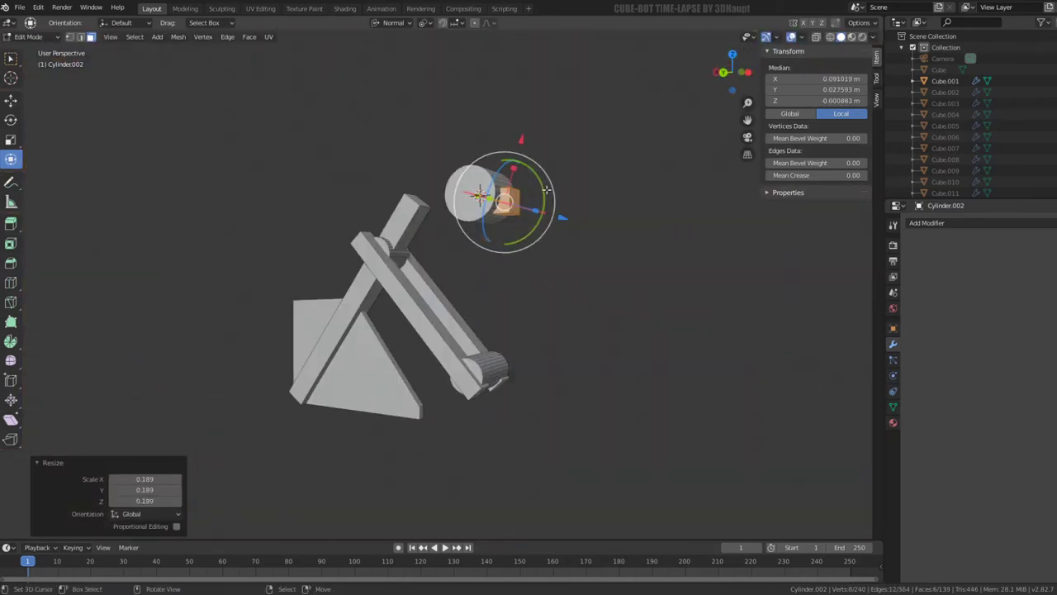
{"action": "key", "text": "r"}
{"action": "left_click", "coordinate": [500, 302]}
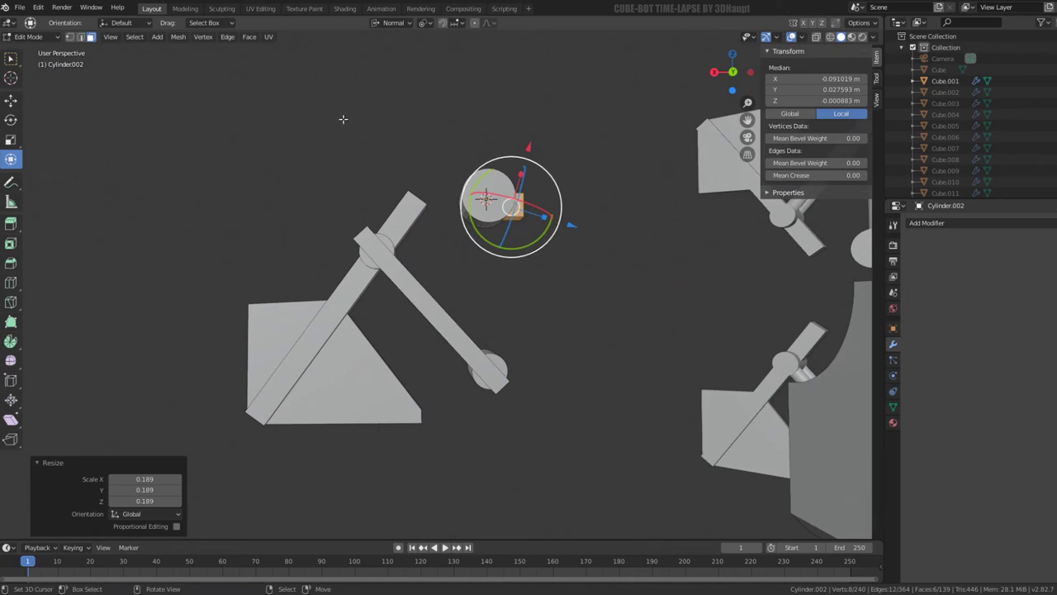
- In Global orientation, stretch the cube along Z into a post and shift it along X
{"action": "left_click", "coordinate": [388, 23]}
{"action": "left_click", "coordinate": [391, 59]}
{"action": "key", "text": "s"}
{"action": "key", "text": "z"}
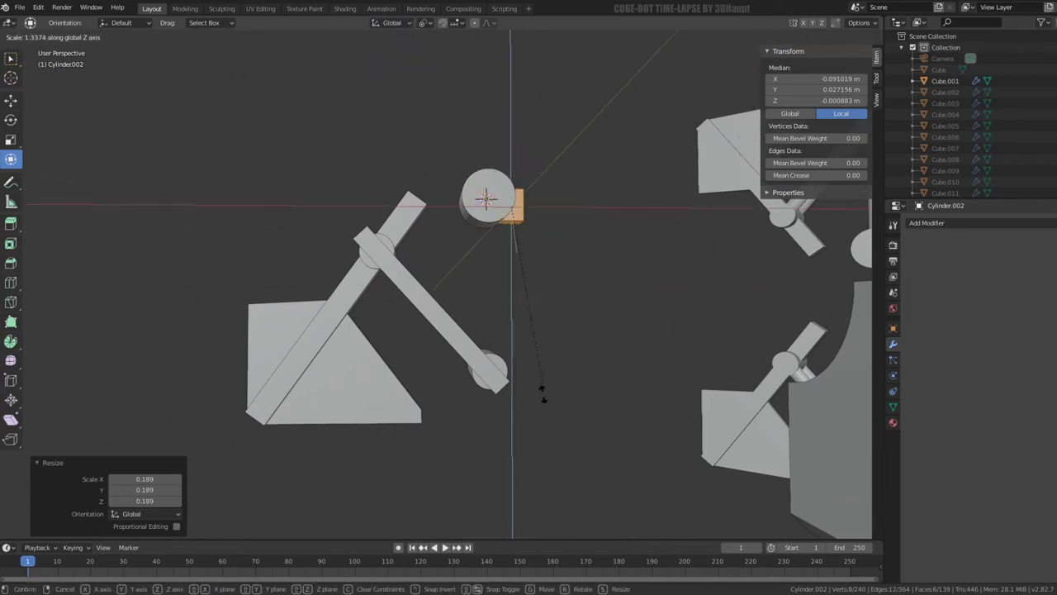
{"action": "key", "text": "g"}
{"action": "key", "text": "x"}
{"action": "left_click", "coordinate": [425, 205]}
{"action": "mouse_move", "coordinate": [426, 206]}
{"action": "middle_mouse_down"}
{"action": "mouse_move", "coordinate": [250, 203]}
{"action": "mouse_move", "coordinate": [551, 185]}
{"action": "mouse_move", "coordinate": [319, 149]}
{"action": "mouse_move", "coordinate": [302, 55]}
{"action": "middle_mouse_up"}
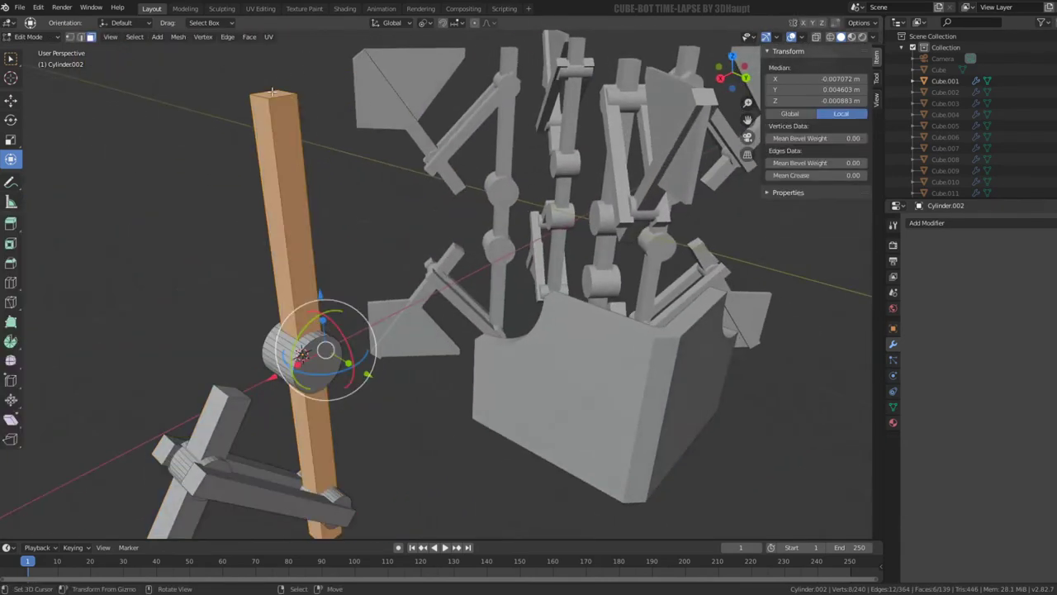
- Lower the post's top face along Z to trim it below the top cylinder
{"action": "left_click", "coordinate": [273, 92]}
{"action": "middle_click_drag", "start_coordinate": [273, 92], "coordinate": [353, 177]}
{"action": "key", "text": "g"}
{"action": "key", "text": "z"}
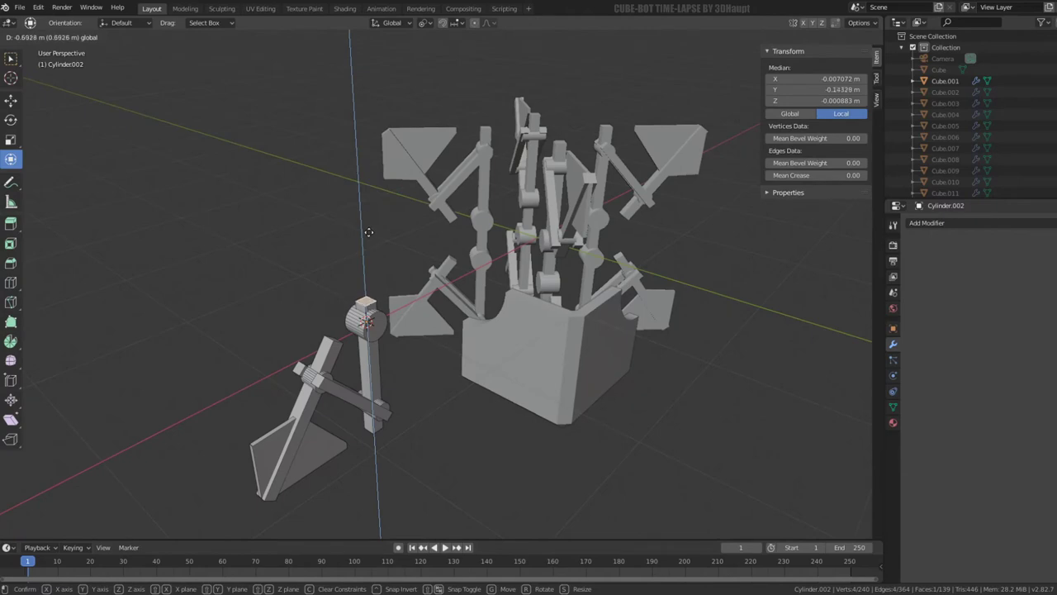
{"action": "left_click", "coordinate": [372, 241]}
{"action": "scroll", "coordinate": [372, 241], "scroll_direction": "up", "scroll_amount": 3}
{"action": "mouse_move", "coordinate": [408, 195]}
{"action": "middle_mouse_down"}
{"action": "mouse_move", "coordinate": [307, 277]}
{"action": "mouse_move", "coordinate": [391, 159]}
{"action": "middle_mouse_up"}
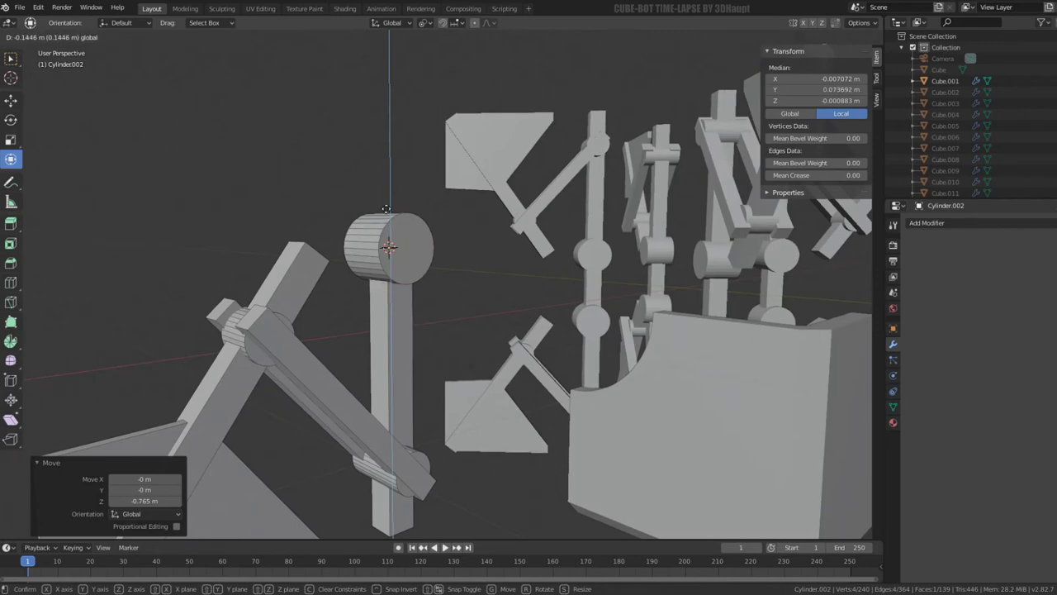
{"action": "left_click", "coordinate": [386, 209]}
{"action": "key", "text": "Tab"}
{"action": "mouse_move", "coordinate": [385, 208]}
{"action": "middle_mouse_down"}
{"action": "mouse_move", "coordinate": [586, 178]}
{"action": "mouse_move", "coordinate": [435, 101]}
{"action": "mouse_move", "coordinate": [508, 103]}
{"action": "mouse_move", "coordinate": [521, 156]}
{"action": "mouse_move", "coordinate": [191, 259]}
{"action": "mouse_move", "coordinate": [216, 215]}
{"action": "mouse_move", "coordinate": [196, 150]}
{"action": "middle_mouse_up"}
{"action": "key", "text": "Tab"}
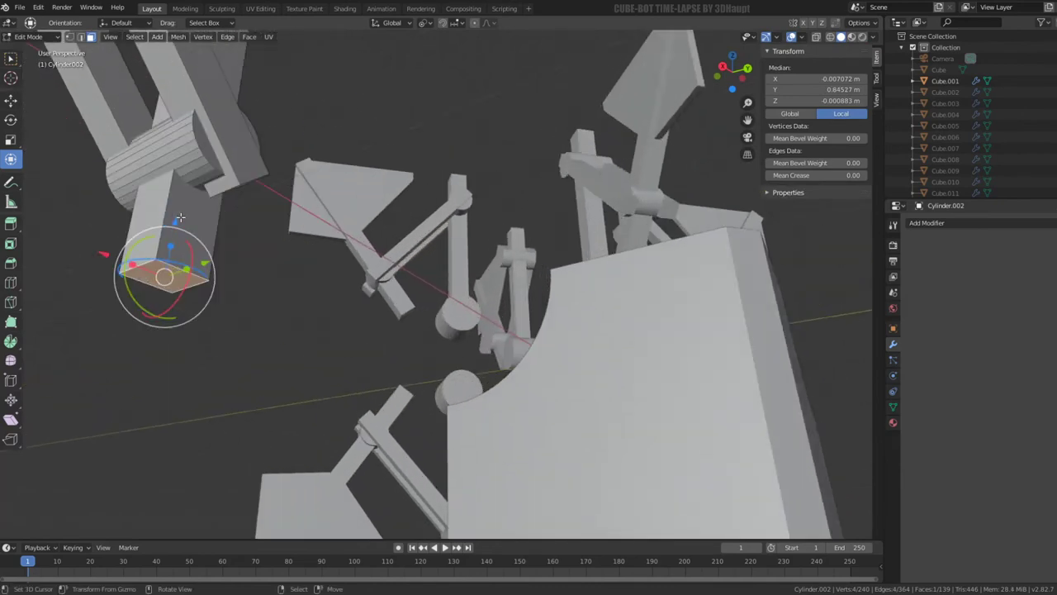
- Move the post's bottom face along Z to set its height, then leave Edit Mode
{"action": "key", "text": "g"}
{"action": "key", "text": "z"}
{"action": "left_click", "coordinate": [186, 151]}
{"action": "key", "text": "Tab"}
- Orbit and zoom around the whole model to a near top-down view of the arm
{"action": "scroll", "coordinate": [460, 176], "scroll_direction": "down", "scroll_amount": 5}
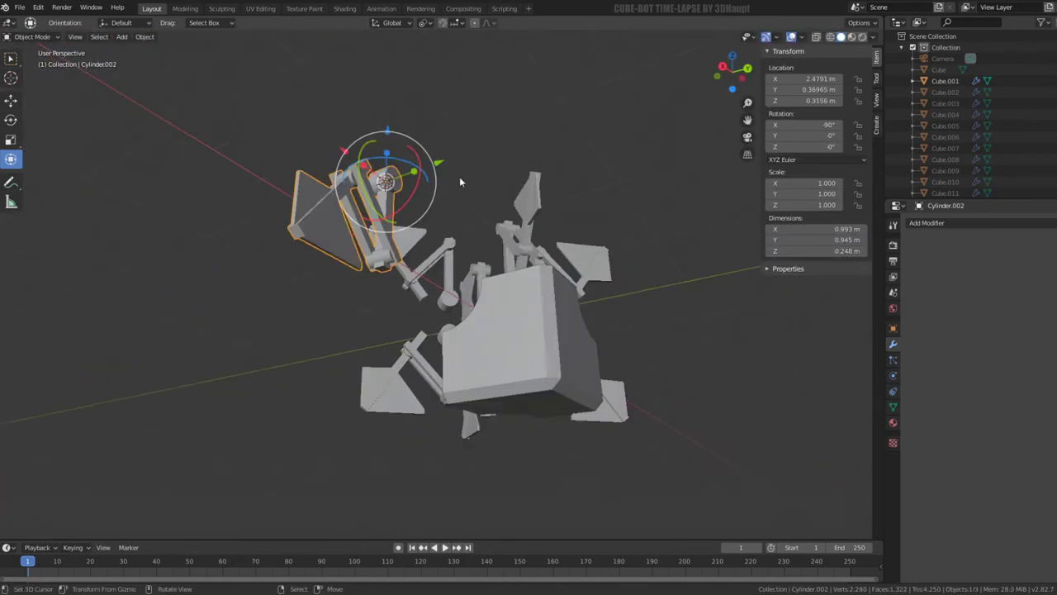
{"action": "mouse_move", "coordinate": [459, 176]}
{"action": "middle_mouse_down"}
{"action": "mouse_move", "coordinate": [276, 254]}
{"action": "mouse_move", "coordinate": [302, 232]}
{"action": "mouse_move", "coordinate": [513, 248]}
{"action": "mouse_move", "coordinate": [419, 275]}
{"action": "mouse_move", "coordinate": [438, 188]}
{"action": "mouse_move", "coordinate": [345, 170]}
{"action": "mouse_move", "coordinate": [432, 202]}
{"action": "mouse_move", "coordinate": [371, 312]}
{"action": "mouse_move", "coordinate": [375, 190]}
{"action": "mouse_move", "coordinate": [393, 189]}
{"action": "mouse_move", "coordinate": [323, 185]}
{"action": "middle_mouse_up"}
{"action": "scroll", "coordinate": [513, 247], "scroll_direction": "up", "scroll_amount": 4}
{"action": "scroll", "coordinate": [307, 184], "scroll_direction": "up", "scroll_amount": 2}
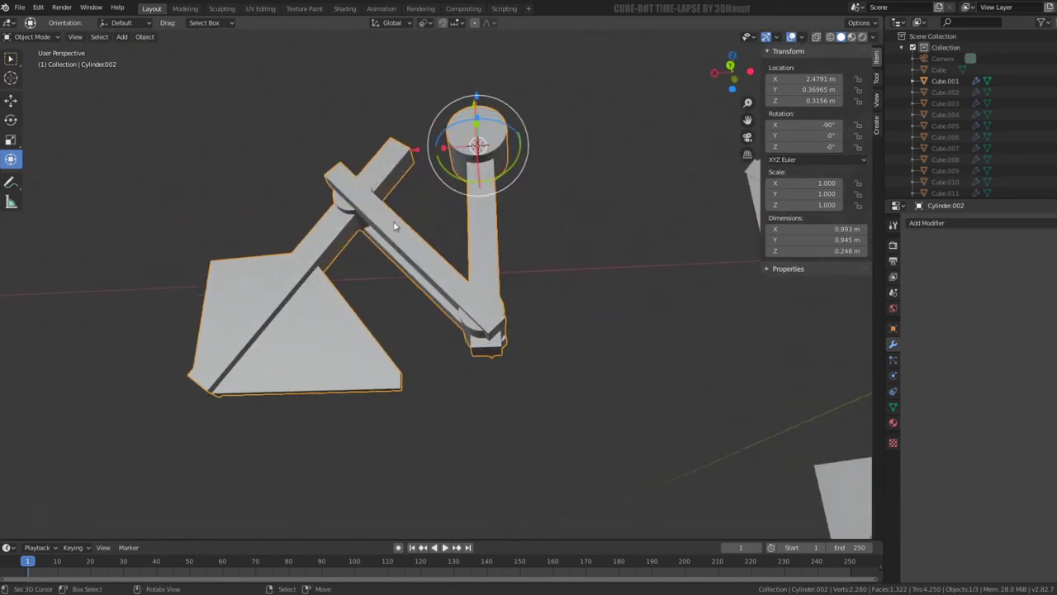
{"action": "scroll", "coordinate": [385, 234], "scroll_direction": "up", "scroll_amount": 2}
{"action": "scroll", "coordinate": [361, 249], "scroll_direction": "up", "scroll_amount": 1}
{"action": "mouse_move", "coordinate": [361, 249]}
{"action": "middle_mouse_down"}
{"action": "mouse_move", "coordinate": [266, 233]}
{"action": "mouse_move", "coordinate": [289, 177]}
{"action": "mouse_move", "coordinate": [319, 236]}
{"action": "mouse_move", "coordinate": [297, 285]}
{"action": "mouse_move", "coordinate": [260, 290]}
{"action": "middle_mouse_up"}
{"action": "scroll", "coordinate": [483, 384], "scroll_direction": "up", "scroll_amount": 2}
{"action": "mouse_move", "coordinate": [483, 383]}
{"action": "middle_mouse_down"}
{"action": "mouse_move", "coordinate": [481, 343]}
{"action": "mouse_move", "coordinate": [429, 353]}
{"action": "mouse_move", "coordinate": [365, 342]}
{"action": "mouse_move", "coordinate": [420, 349]}
{"action": "mouse_move", "coordinate": [418, 378]}
{"action": "mouse_move", "coordinate": [476, 293]}
{"action": "mouse_move", "coordinate": [246, 91]}
{"action": "middle_mouse_up"}
- Enter Edit Mode, select an edge loop on the cylinder, then toggle out and back in
{"action": "key", "text": "Tab"}
{"action": "left_click", "coordinate": [449, 357], "text": "alt"}
{"action": "scroll", "coordinate": [405, 349], "scroll_direction": "down", "scroll_amount": 3}
{"action": "scroll", "coordinate": [418, 378], "scroll_direction": "up", "scroll_amount": 2}
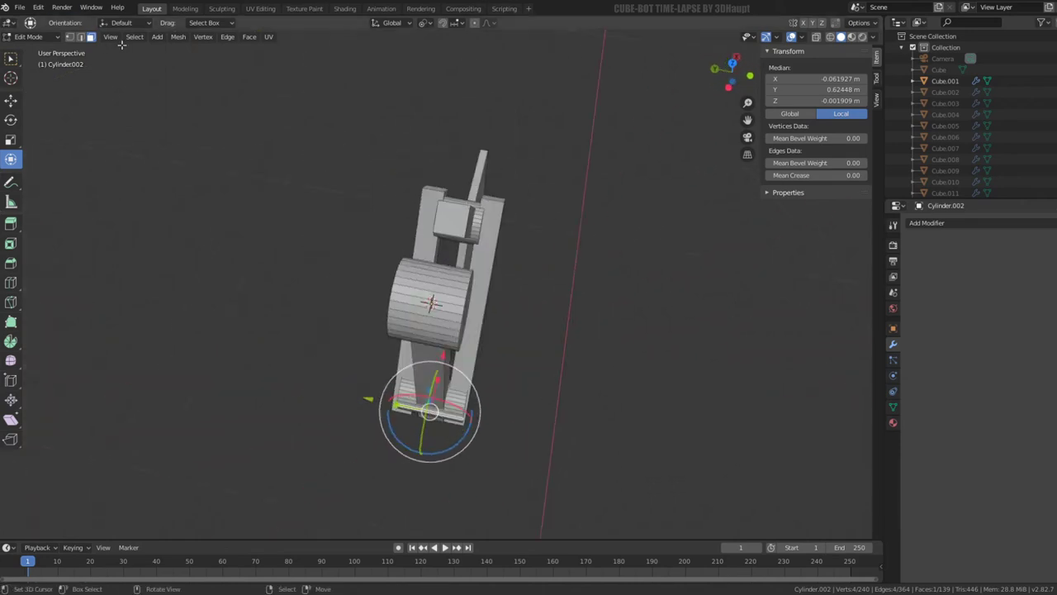
{"action": "middle_click_drag", "start_coordinate": [445, 339], "coordinate": [634, 210]}
{"action": "key", "text": "Tab"}
{"action": "mouse_move", "coordinate": [791, 217]}
{"action": "middle_mouse_down"}
{"action": "mouse_move", "coordinate": [511, 261]}
{"action": "mouse_move", "coordinate": [545, 252]}
{"action": "mouse_move", "coordinate": [515, 160]}
{"action": "middle_mouse_up"}
{"action": "key", "text": "Tab"}
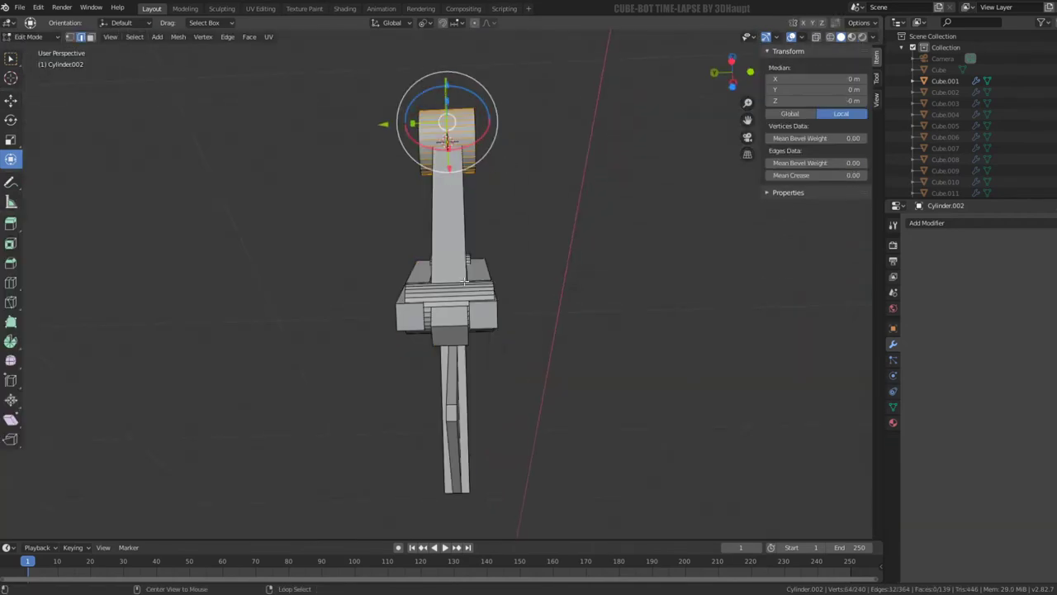
{"action": "mouse_move", "coordinate": [450, 285]}
{"action": "middle_mouse_down"}
{"action": "mouse_move", "coordinate": [479, 331]}
{"action": "mouse_move", "coordinate": [459, 314]}
{"action": "mouse_move", "coordinate": [479, 315]}
{"action": "middle_mouse_up"}
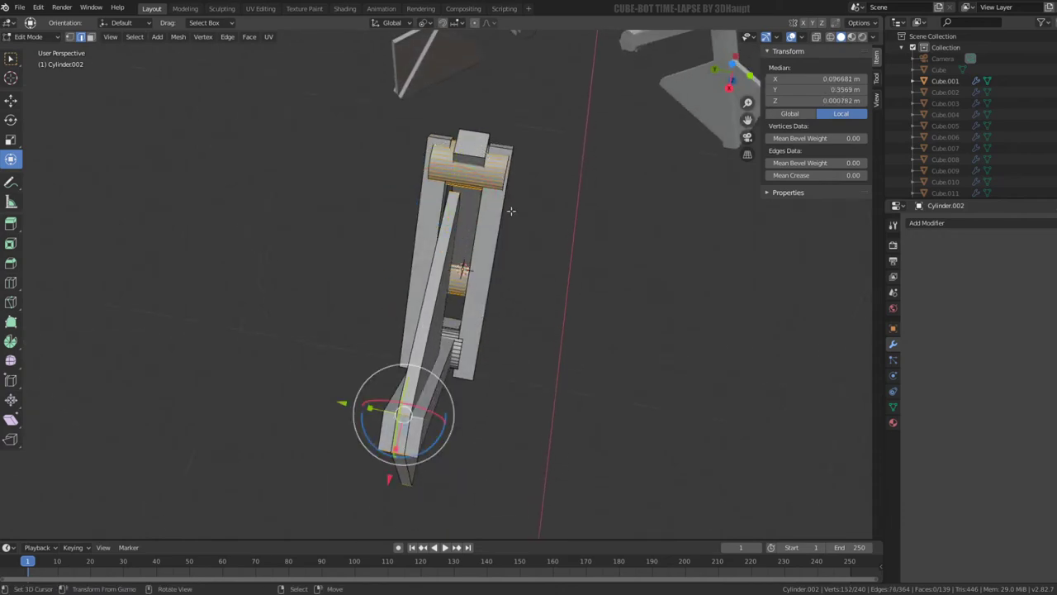
- Subdivide the arm mesh and select the edge loops down its middle
{"action": "mouse_move", "coordinate": [510, 211]}
{"action": "middle_mouse_down"}
{"action": "mouse_move", "coordinate": [524, 328]}
{"action": "mouse_move", "coordinate": [633, 260]}
{"action": "mouse_move", "coordinate": [417, 122]}
{"action": "mouse_move", "coordinate": [420, 196]}
{"action": "middle_mouse_up"}
{"action": "mouse_move", "coordinate": [559, 245]}
{"action": "middle_mouse_down"}
{"action": "mouse_move", "coordinate": [340, 110]}
{"action": "mouse_move", "coordinate": [501, 278]}
{"action": "middle_mouse_up"}
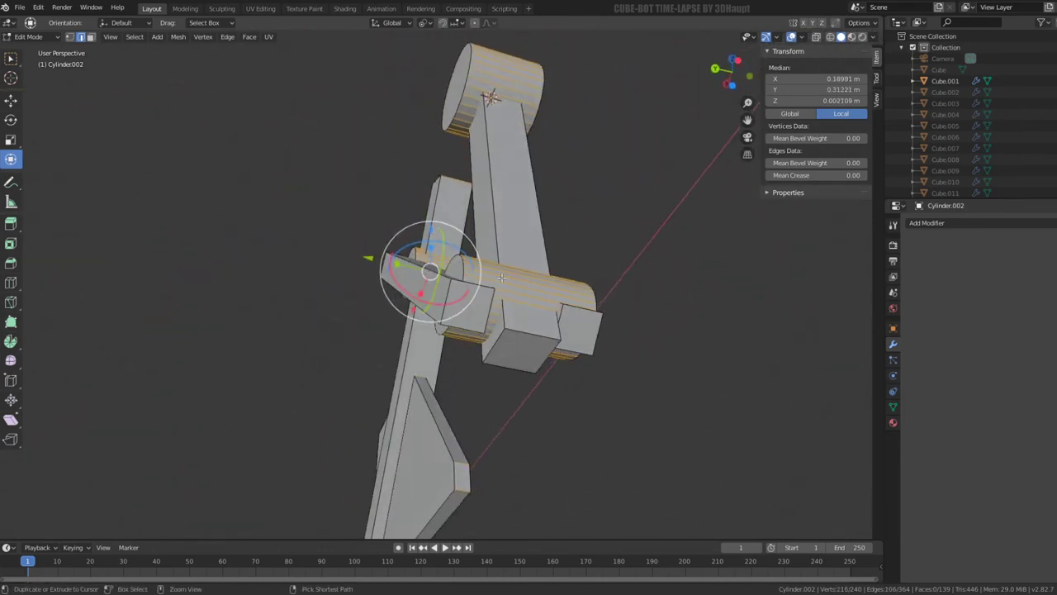
{"action": "key", "text": "q"}
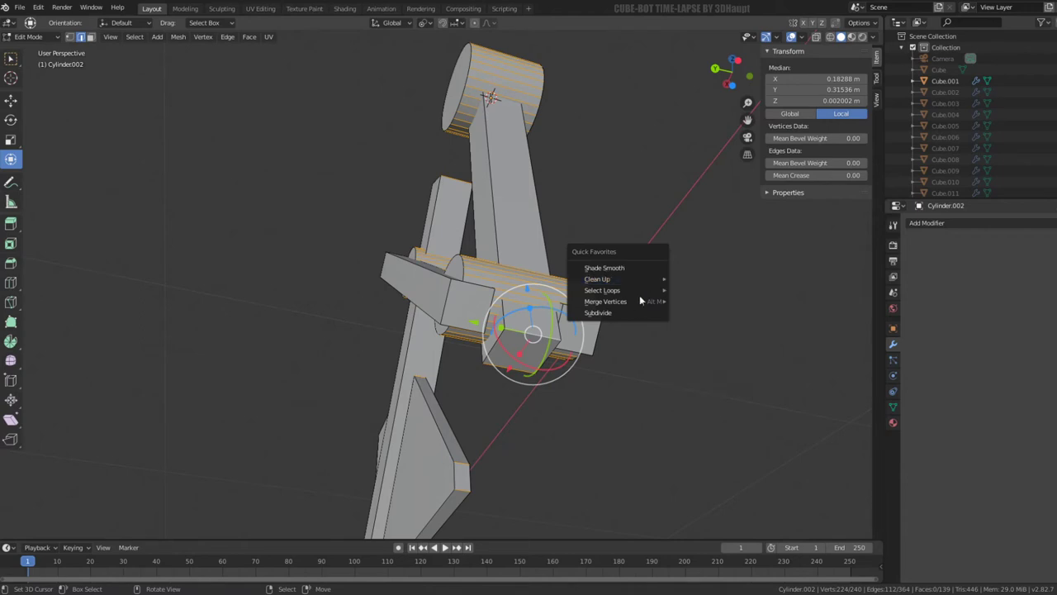
{"action": "left_click", "coordinate": [632, 311]}
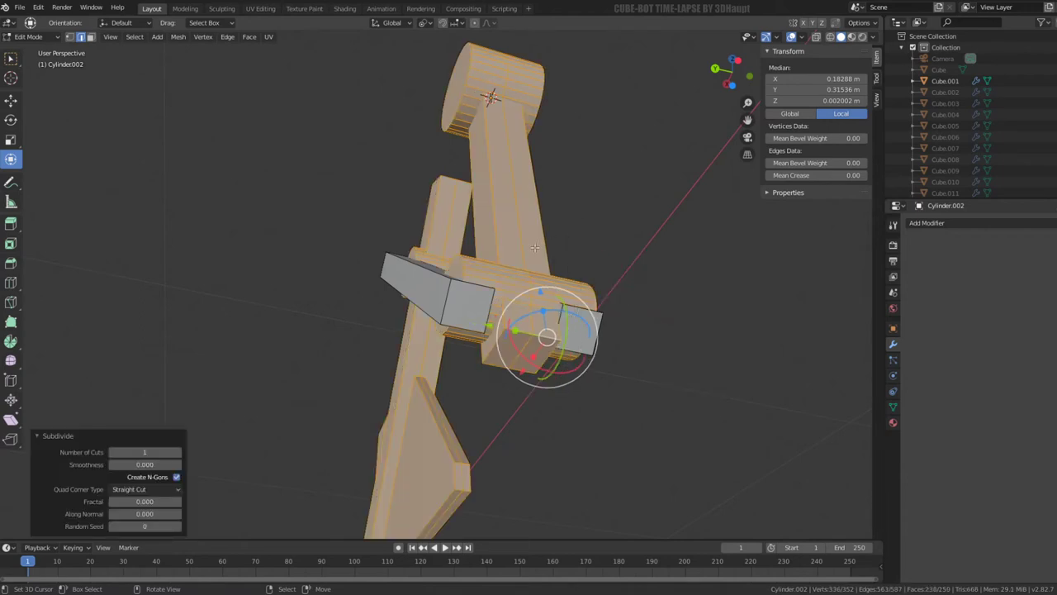
{"action": "left_click", "coordinate": [513, 187], "text": "alt"}
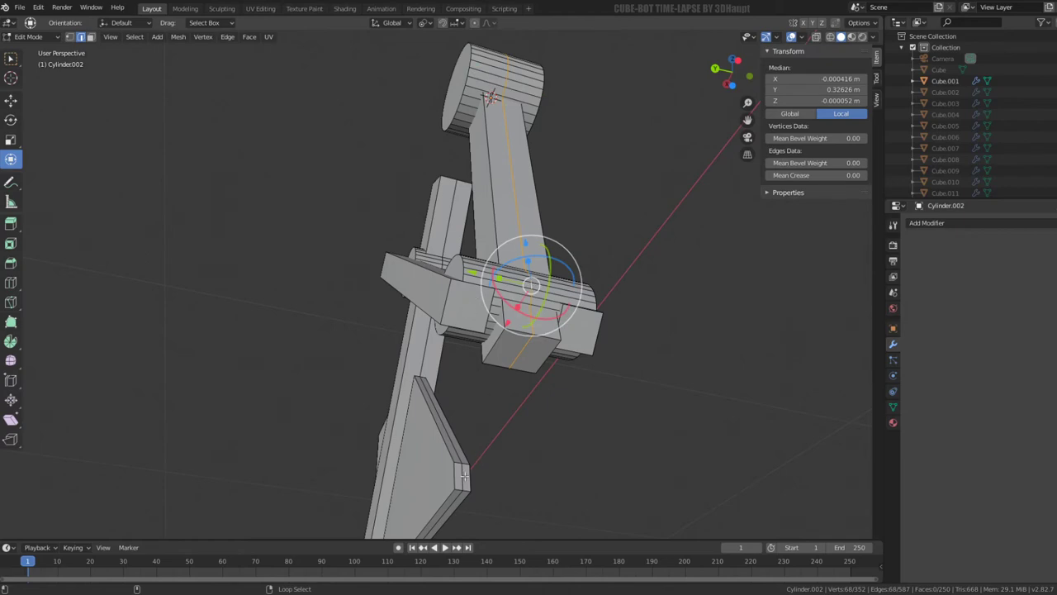
{"action": "left_click", "coordinate": [452, 215], "text": "alt"}
{"action": "mouse_move", "coordinate": [452, 215]}
{"action": "middle_mouse_down"}
{"action": "mouse_move", "coordinate": [451, 244]}
{"action": "mouse_move", "coordinate": [721, 287]}
{"action": "middle_mouse_up"}
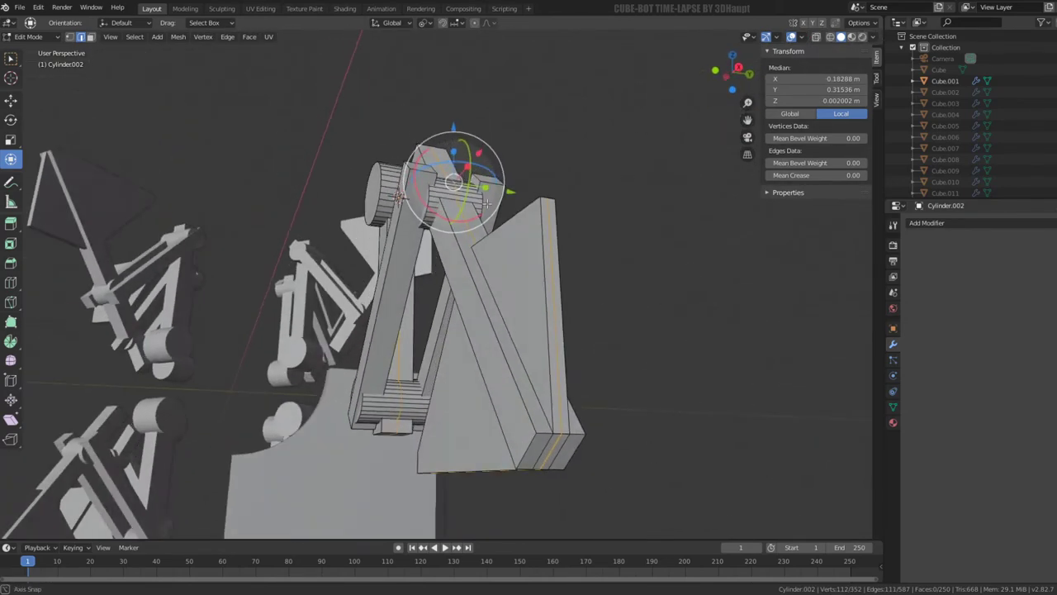
- Mark the centre edges as a seam, select one half with L, and delete its faces
{"action": "key", "text": "ctrl+e"}
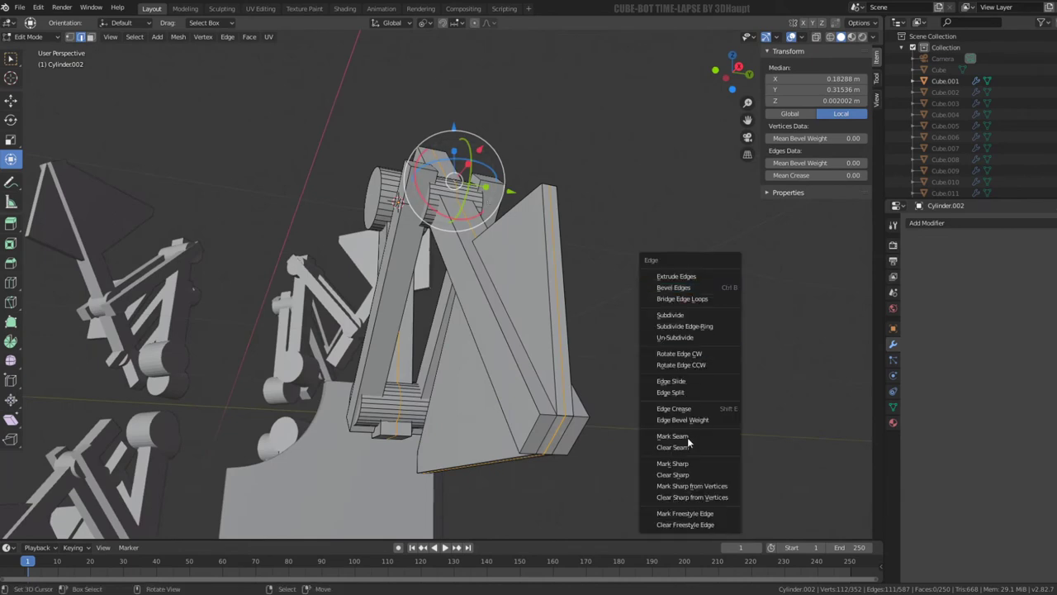
{"action": "left_click", "coordinate": [687, 437]}
{"action": "key", "text": "alt+a"}
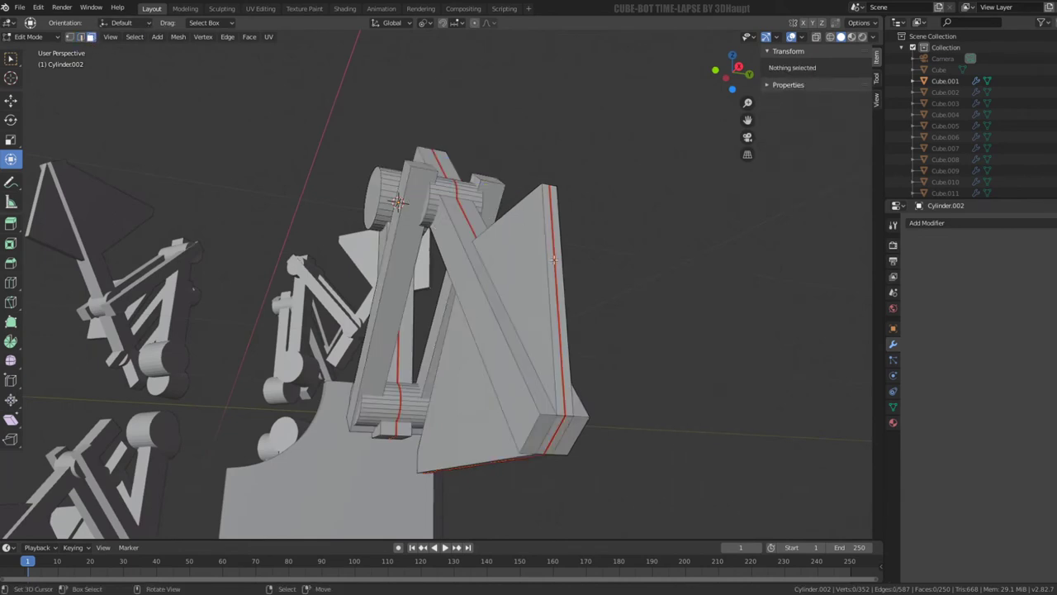
{"action": "key", "text": "l"}
{"action": "mouse_move", "coordinate": [507, 298]}
{"action": "middle_mouse_down"}
{"action": "mouse_move", "coordinate": [473, 285]}
{"action": "mouse_move", "coordinate": [566, 220]}
{"action": "mouse_move", "coordinate": [456, 340]}
{"action": "middle_mouse_up"}
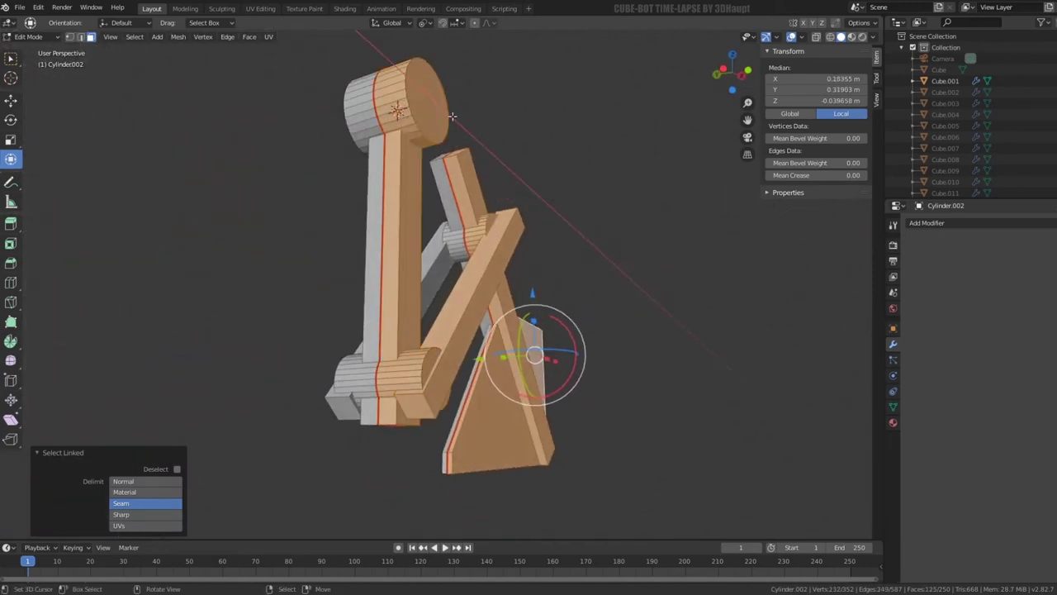
{"action": "key", "text": "x"}
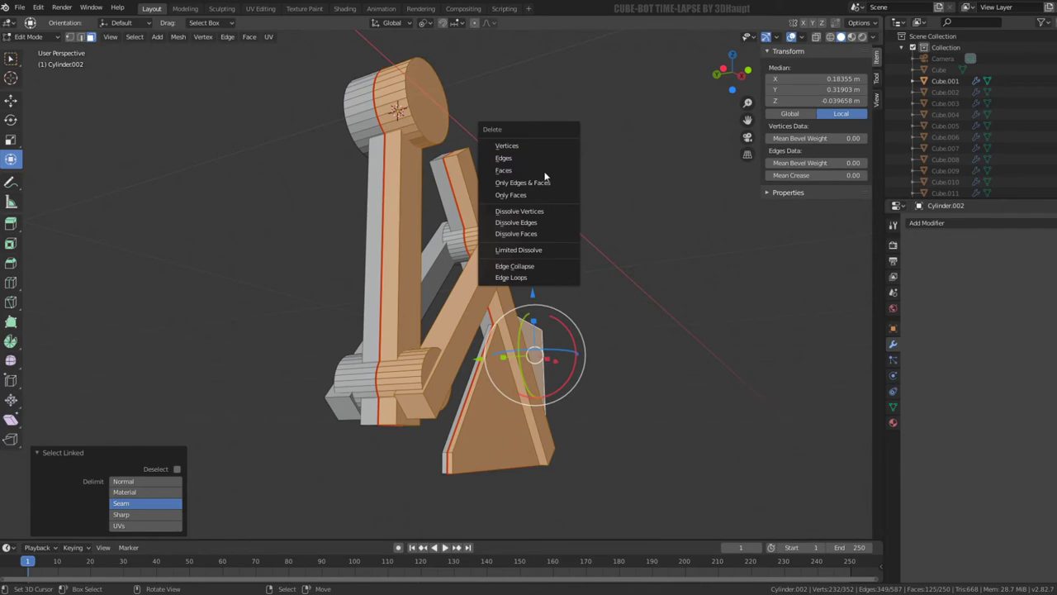
{"action": "left_click", "coordinate": [544, 170]}
{"action": "mouse_move", "coordinate": [545, 170]}
{"action": "middle_mouse_down"}
{"action": "mouse_move", "coordinate": [514, 224]}
{"action": "mouse_move", "coordinate": [441, 200]}
{"action": "mouse_move", "coordinate": [464, 201]}
{"action": "middle_mouse_up"}
{"action": "key", "text": "Tab"}
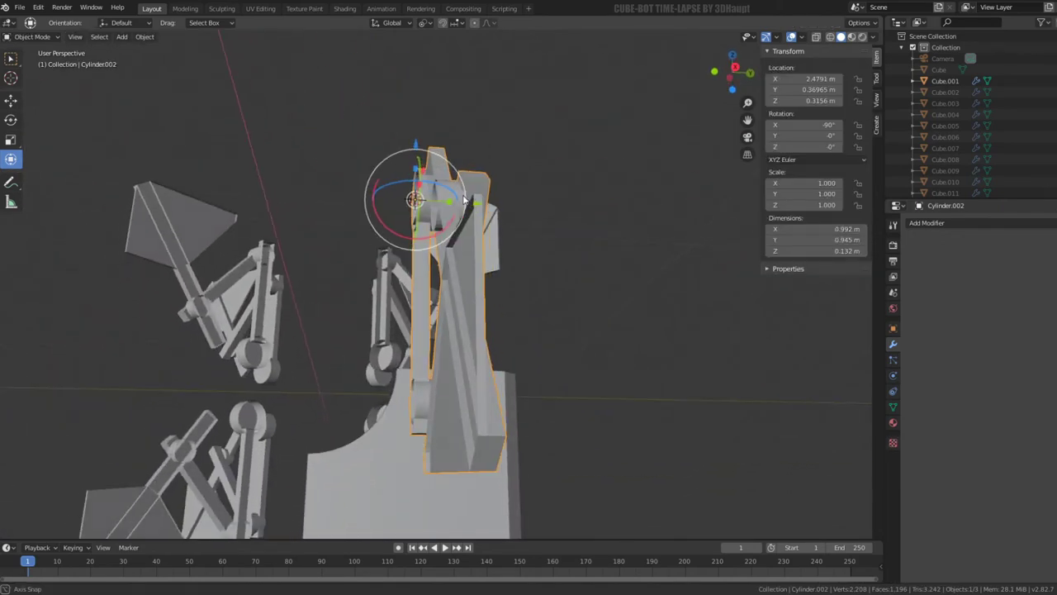
- Add a Mirror modifier to the arm and set it to mirror across the Z axis
{"action": "left_click", "coordinate": [969, 224]}
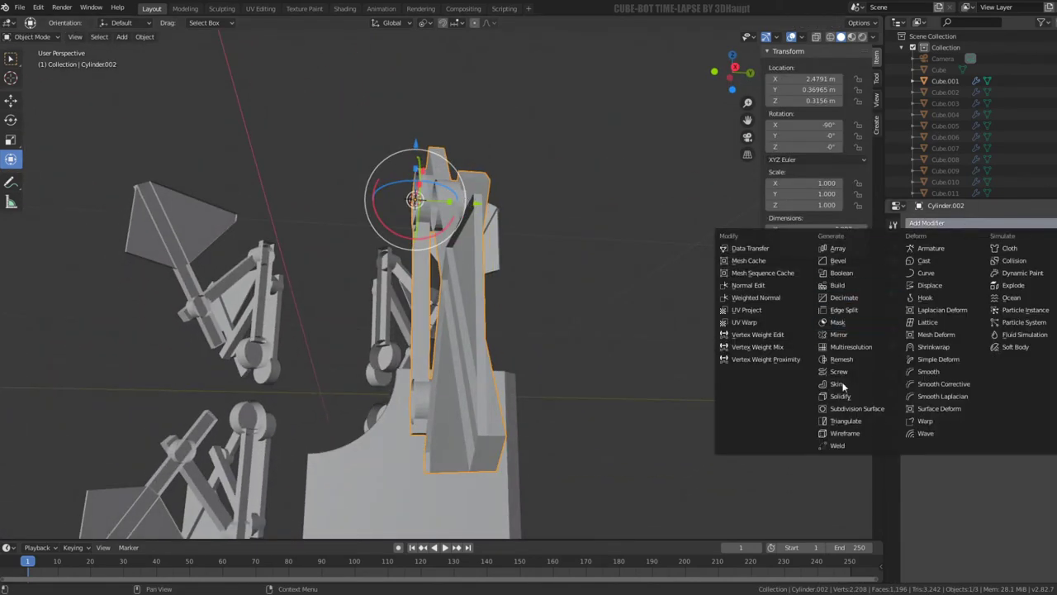
{"action": "mouse_move", "coordinate": [458, 275]}
{"action": "middle_mouse_down"}
{"action": "mouse_move", "coordinate": [509, 269]}
{"action": "mouse_move", "coordinate": [504, 301]}
{"action": "middle_mouse_up"}
{"action": "left_click", "coordinate": [955, 225]}
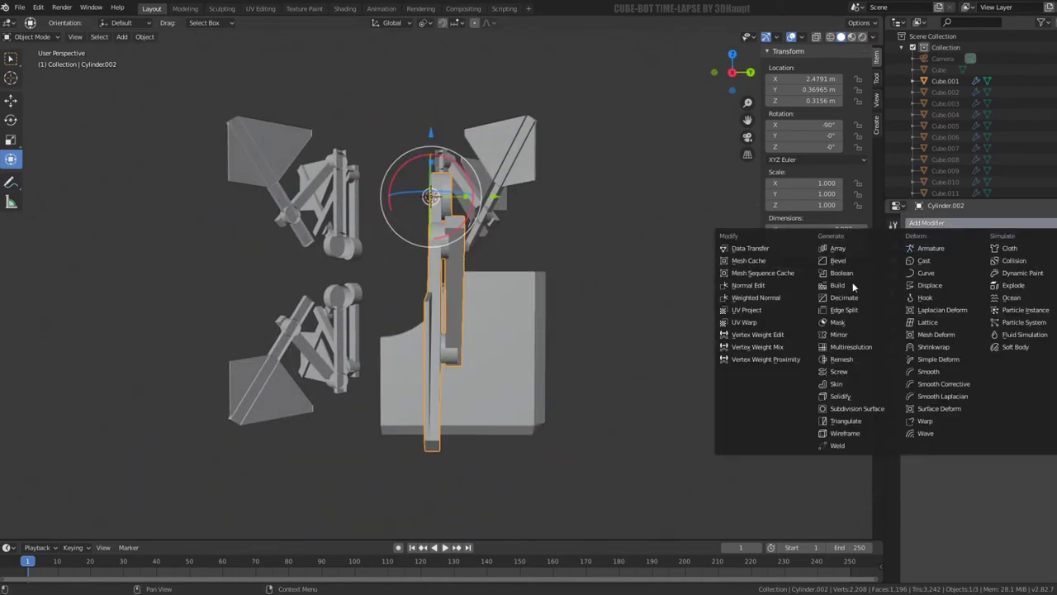
{"action": "left_click", "coordinate": [840, 335]}
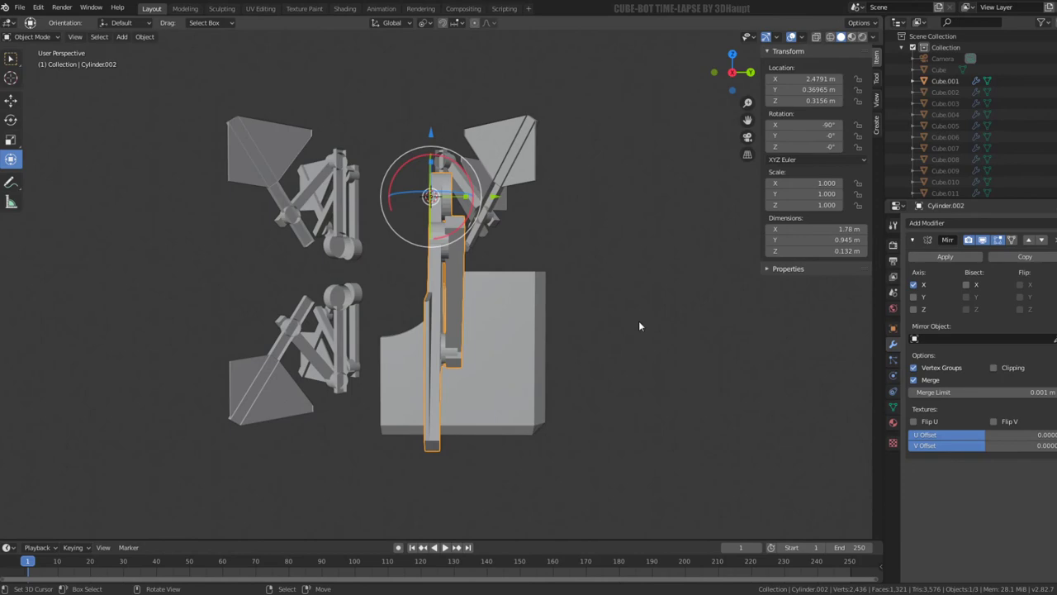
{"action": "left_click", "coordinate": [915, 309]}
{"action": "mouse_move", "coordinate": [533, 207]}
{"action": "middle_mouse_down"}
{"action": "mouse_move", "coordinate": [537, 260]}
{"action": "mouse_move", "coordinate": [584, 152]}
{"action": "mouse_move", "coordinate": [621, 268]}
{"action": "middle_mouse_up"}
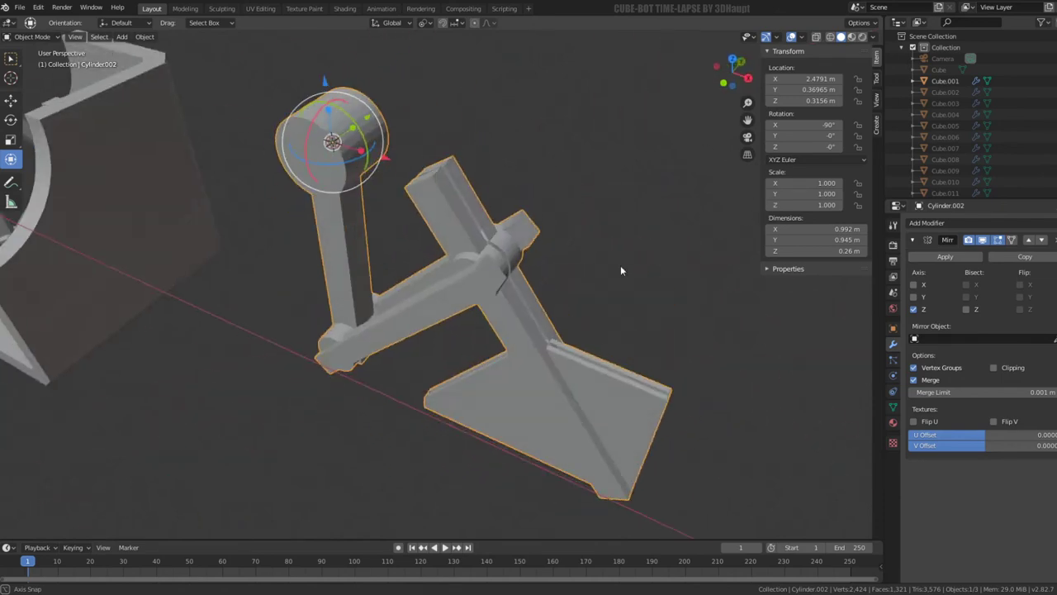
{"action": "scroll", "coordinate": [621, 270], "scroll_direction": "down", "scroll_amount": 3}
{"action": "middle_click_drag", "start_coordinate": [442, 220], "coordinate": [465, 232], "text": "shift"}
{"action": "scroll", "coordinate": [464, 232], "scroll_direction": "up", "scroll_amount": 4}
{"action": "mouse_move", "coordinate": [560, 210]}
{"action": "middle_mouse_down"}
{"action": "mouse_move", "coordinate": [569, 245]}
{"action": "mouse_move", "coordinate": [372, 285]}
{"action": "middle_mouse_up"}
- Select the Cylinder, duplicate and collapse its Mirror modifiers, and change their mirror axis toggles
{"action": "left_click", "coordinate": [372, 285]}
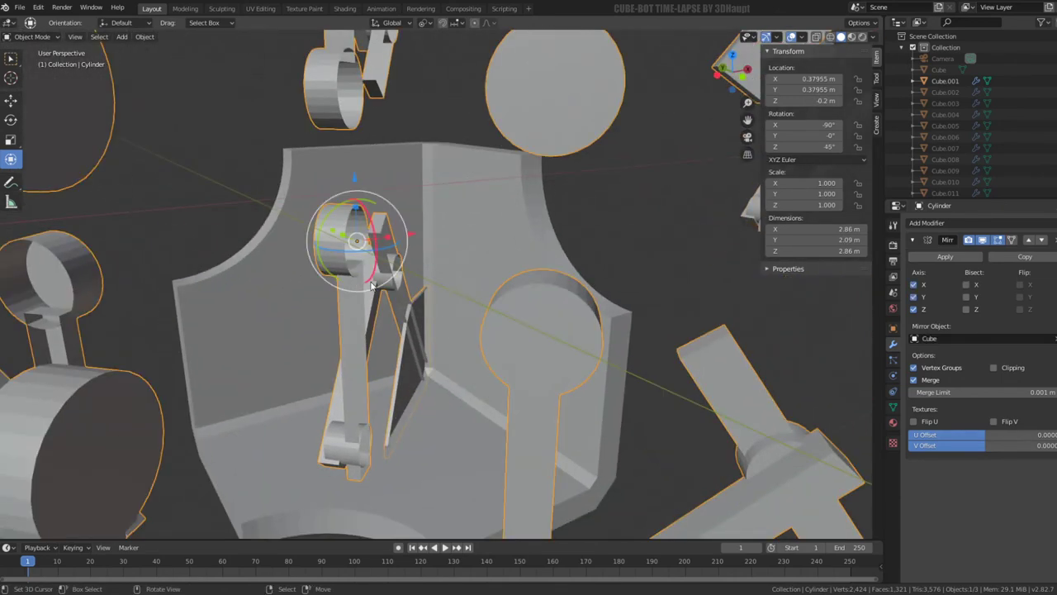
{"action": "left_click", "coordinate": [1030, 258]}
{"action": "left_click", "coordinate": [915, 240]}
{"action": "left_click", "coordinate": [913, 258]}
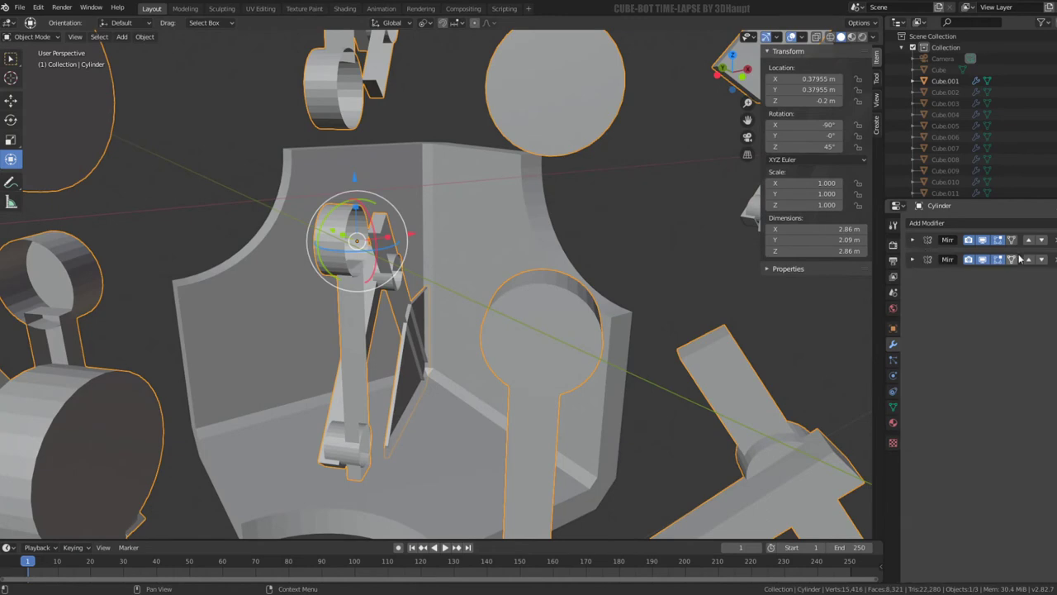
{"action": "left_click", "coordinate": [916, 244]}
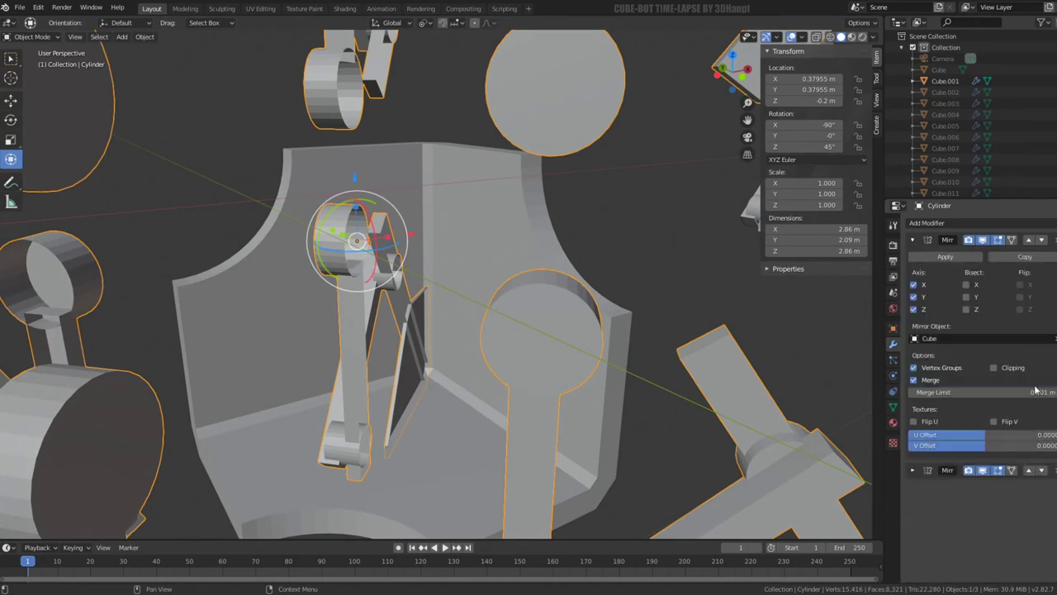
{"action": "key", "text": "BackSpace"}
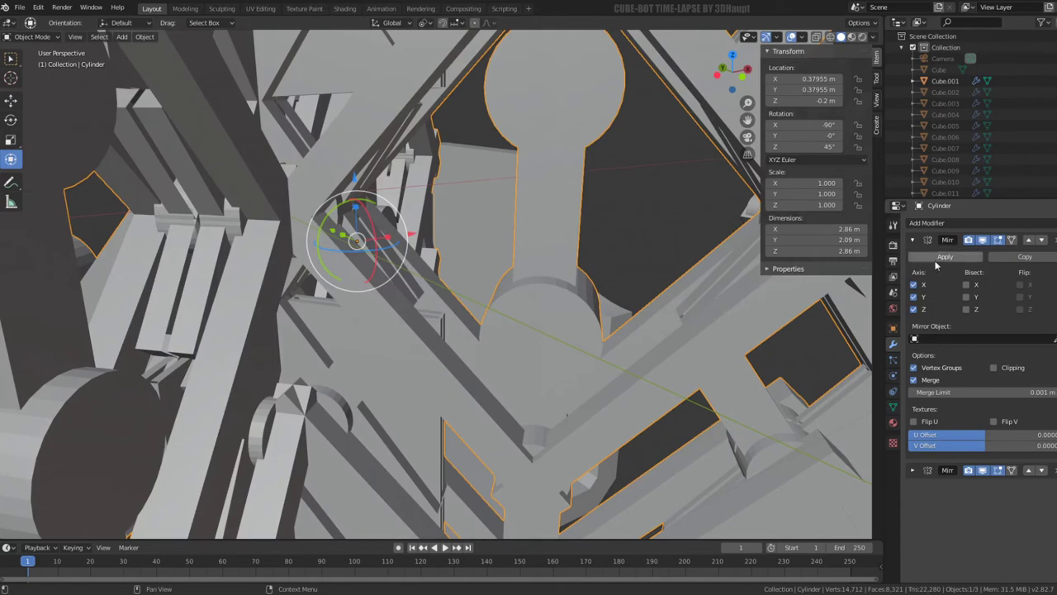
{"action": "left_click_drag", "start_coordinate": [910, 295], "coordinate": [913, 284]}
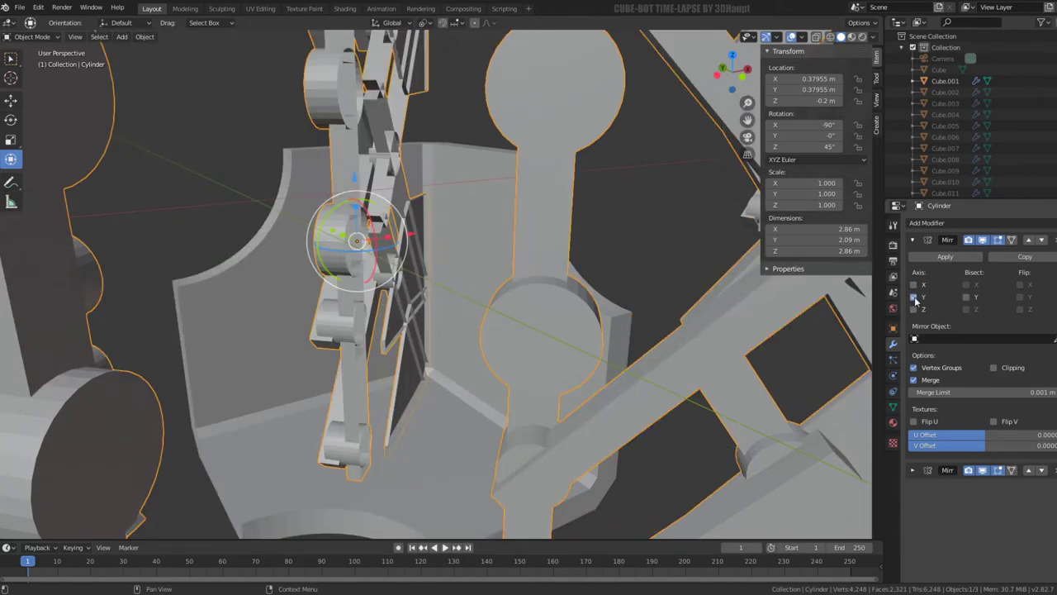
{"action": "left_click", "coordinate": [914, 310]}
{"action": "mouse_move", "coordinate": [607, 322]}
{"action": "middle_mouse_down"}
{"action": "mouse_move", "coordinate": [521, 306]}
{"action": "mouse_move", "coordinate": [510, 314]}
{"action": "mouse_move", "coordinate": [678, 245]}
{"action": "mouse_move", "coordinate": [491, 227]}
{"action": "middle_mouse_up"}
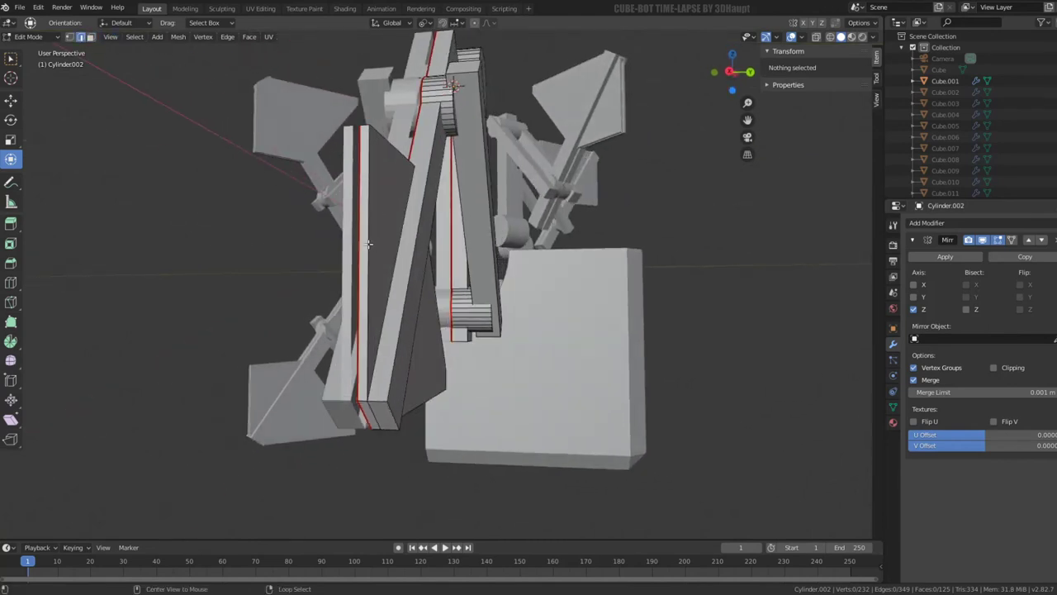
- Select the seam edge loop, nudge it, then hide and reveal geometry on the arm
{"action": "left_click", "coordinate": [363, 243], "text": "alt"}
{"action": "left_click_drag", "start_coordinate": [413, 263], "coordinate": [413, 261]}
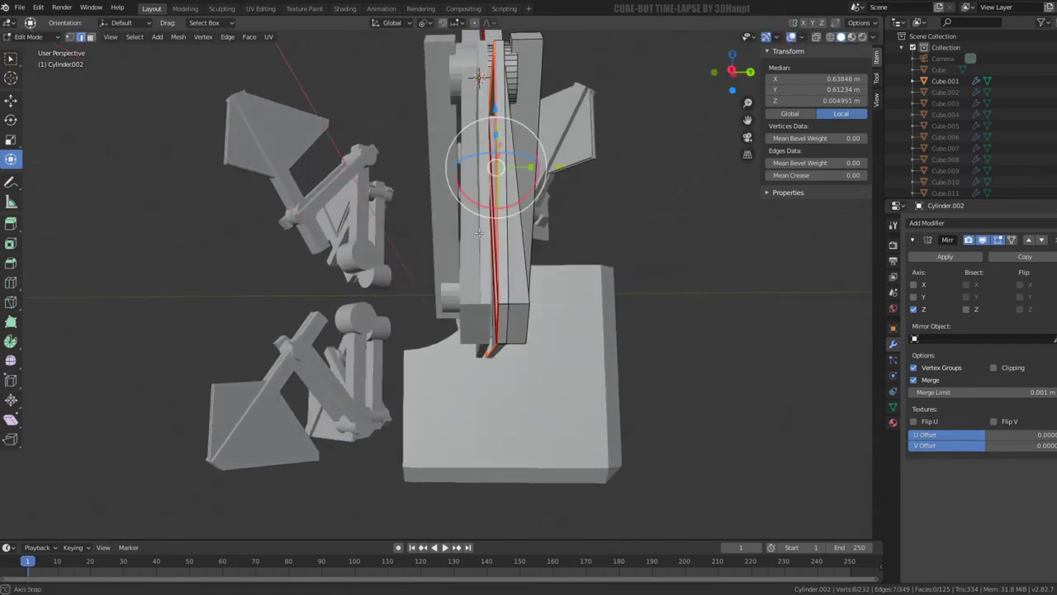
{"action": "key", "text": "Tab"}
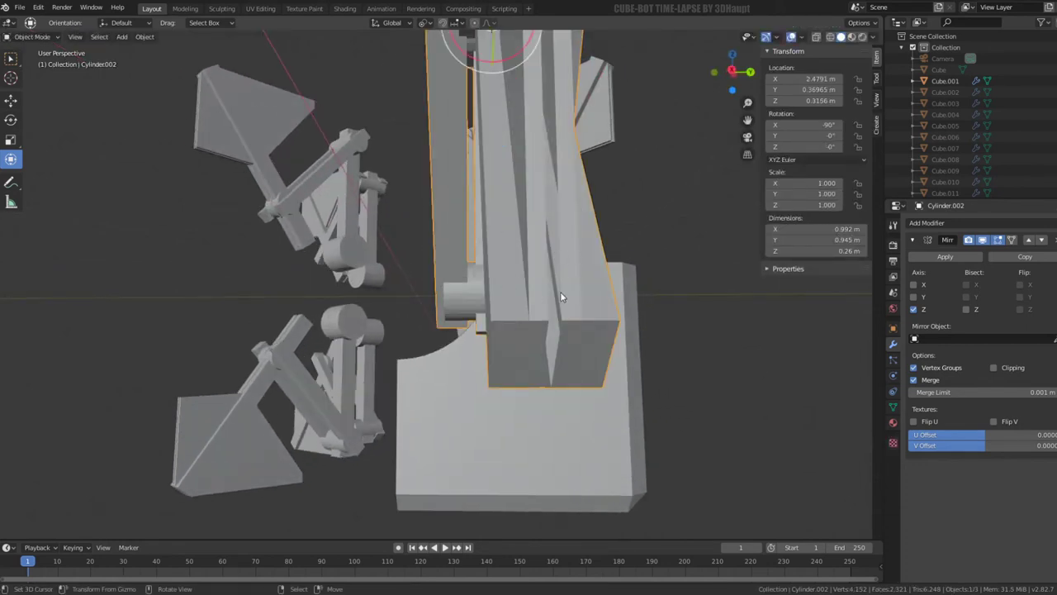
{"action": "key", "text": "Tab"}
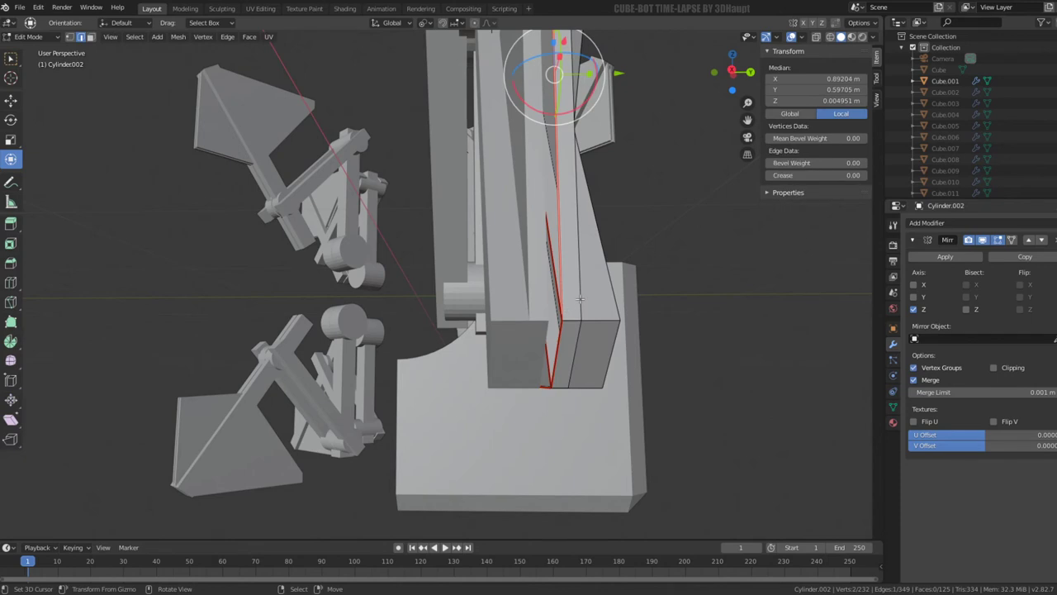
{"action": "key", "text": "h"}
{"action": "mouse_move", "coordinate": [569, 287]}
{"action": "middle_mouse_down"}
{"action": "mouse_move", "coordinate": [595, 226]}
{"action": "mouse_move", "coordinate": [583, 241]}
{"action": "mouse_move", "coordinate": [595, 240]}
{"action": "mouse_move", "coordinate": [562, 242]}
{"action": "middle_mouse_up"}
{"action": "key", "text": "alt+h"}
- Move the arm's vertical edge and bottom strip edge along Y onto the mirror centre
{"action": "left_click", "coordinate": [597, 235]}
{"action": "key", "text": "g"}
{"action": "key", "text": "y"}
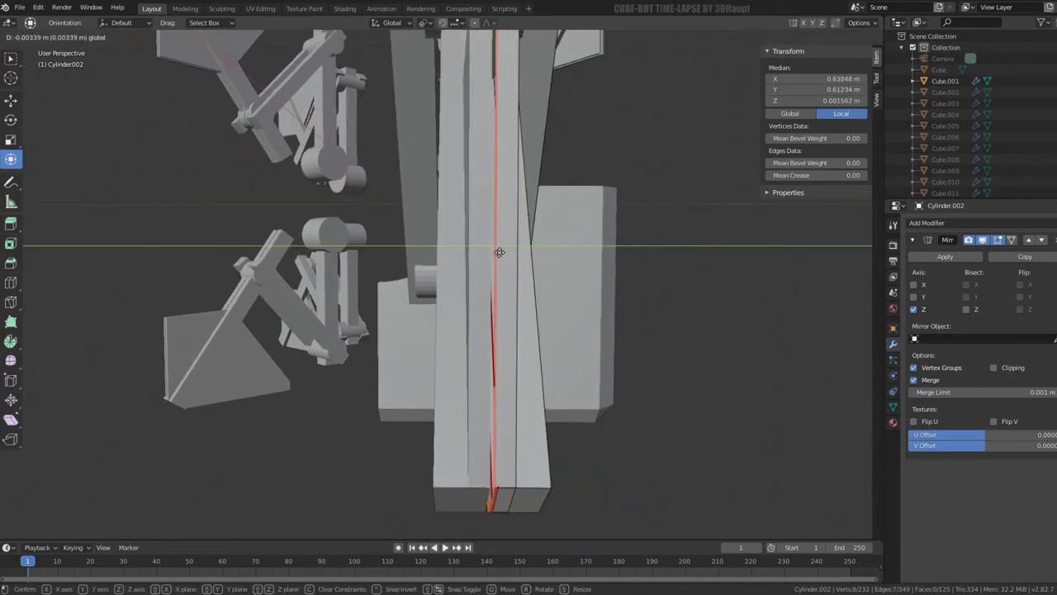
{"action": "left_click", "coordinate": [475, 255]}
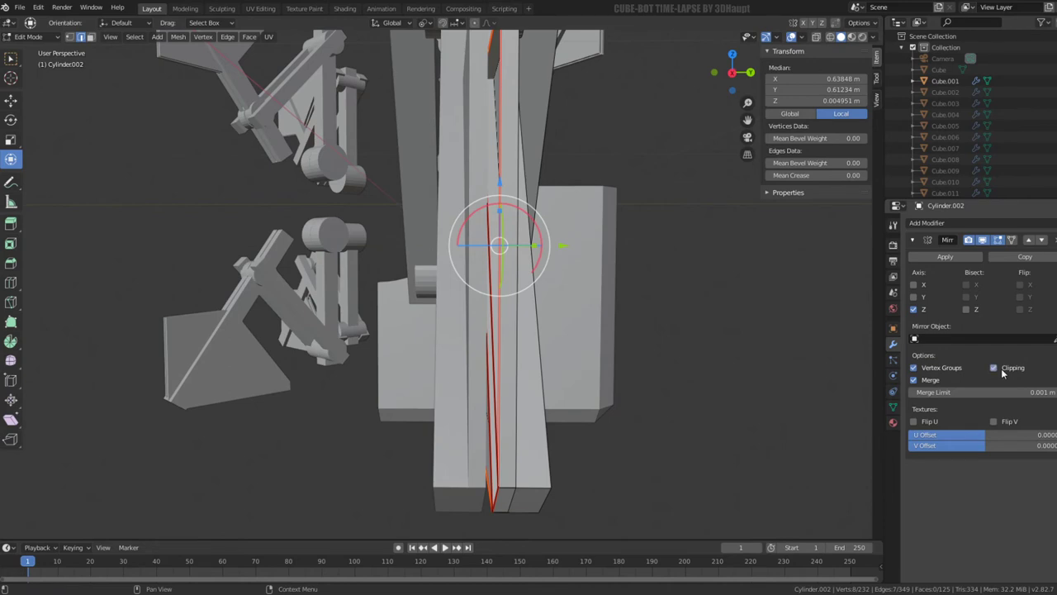
{"action": "key", "text": "g"}
{"action": "key", "text": "y"}
{"action": "left_click", "coordinate": [545, 242]}
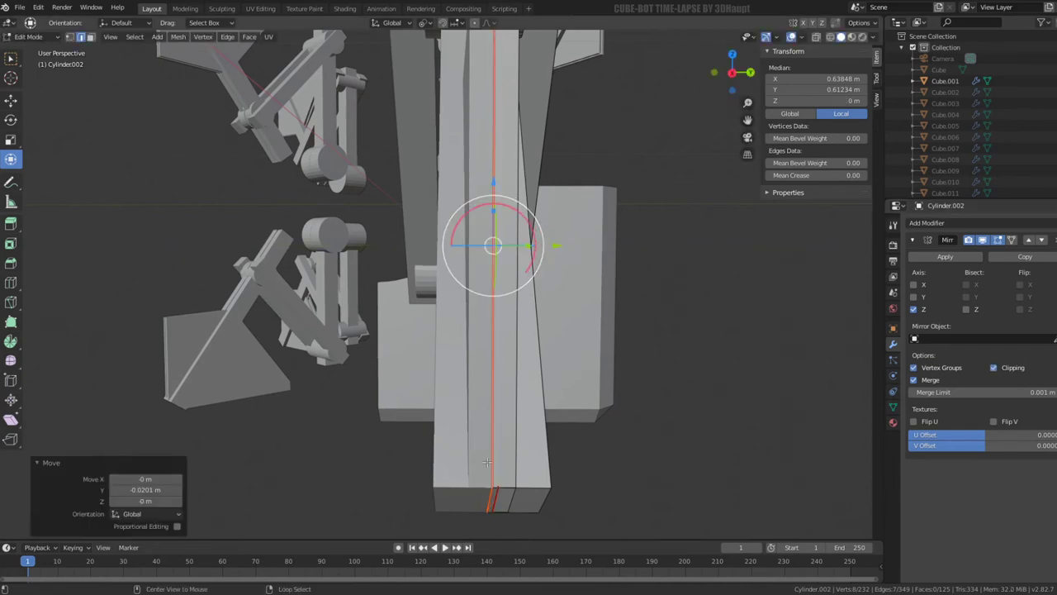
{"action": "left_click", "coordinate": [491, 495], "text": "alt"}
{"action": "key", "text": "g"}
{"action": "key", "text": "y"}
{"action": "left_click", "coordinate": [495, 479]}
- Move the remaining vertical loops, including the joint loop, along Y onto the centre
{"action": "mouse_move", "coordinate": [495, 479]}
{"action": "middle_mouse_down"}
{"action": "mouse_move", "coordinate": [529, 306]}
{"action": "mouse_move", "coordinate": [488, 294]}
{"action": "middle_mouse_up"}
{"action": "scroll", "coordinate": [488, 295], "scroll_direction": "up", "scroll_amount": 3}
{"action": "left_click", "coordinate": [423, 213], "text": "alt"}
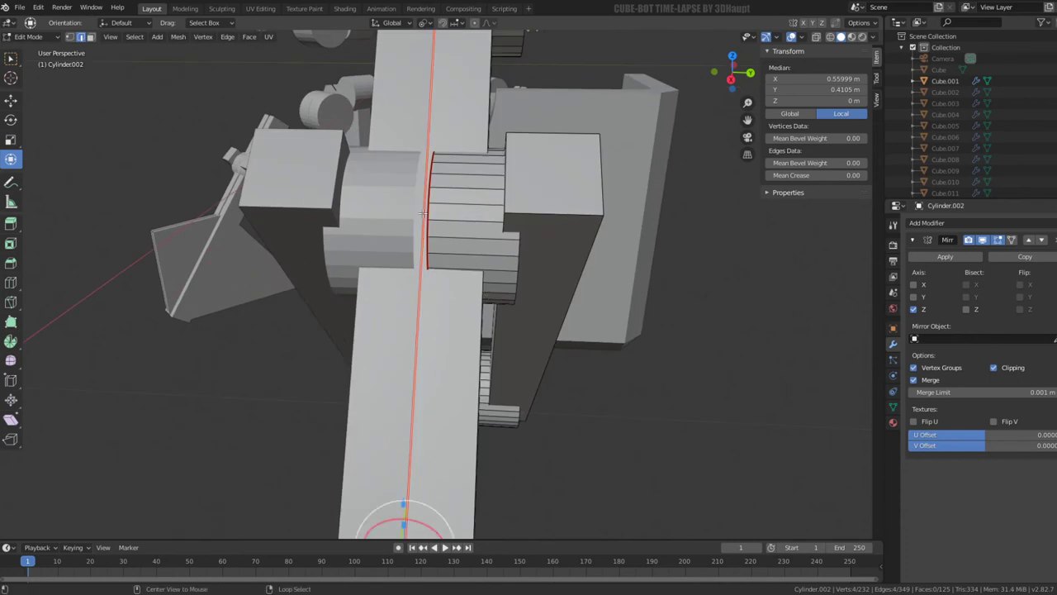
{"action": "left_click", "coordinate": [427, 212], "text": "alt"}
{"action": "key", "text": "g"}
{"action": "key", "text": "y"}
{"action": "left_click", "coordinate": [465, 212]}
{"action": "middle_click_drag", "start_coordinate": [465, 211], "coordinate": [494, 258]}
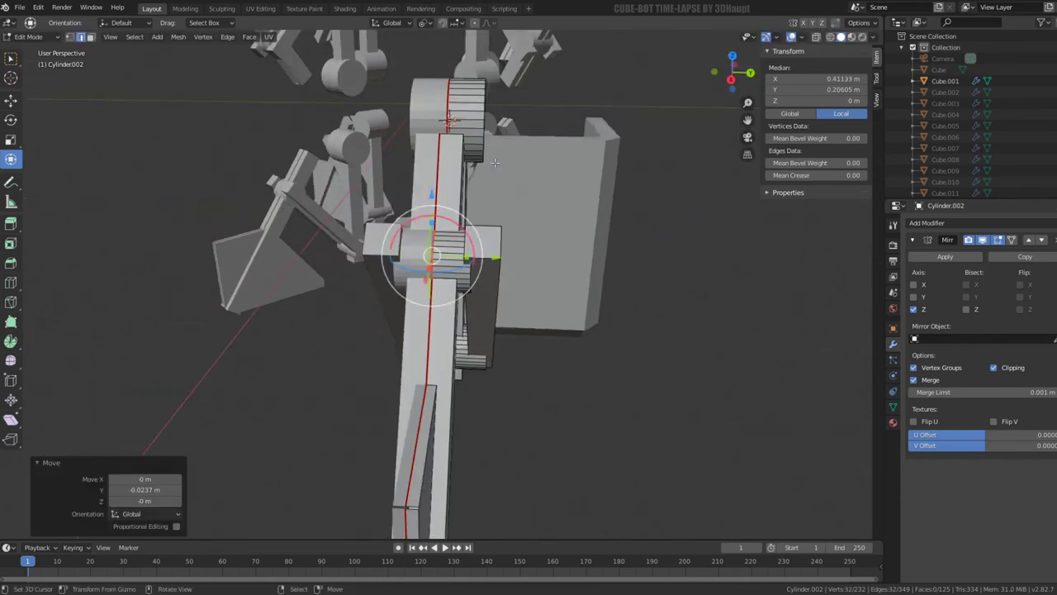
{"action": "left_click", "coordinate": [470, 250], "text": "alt"}
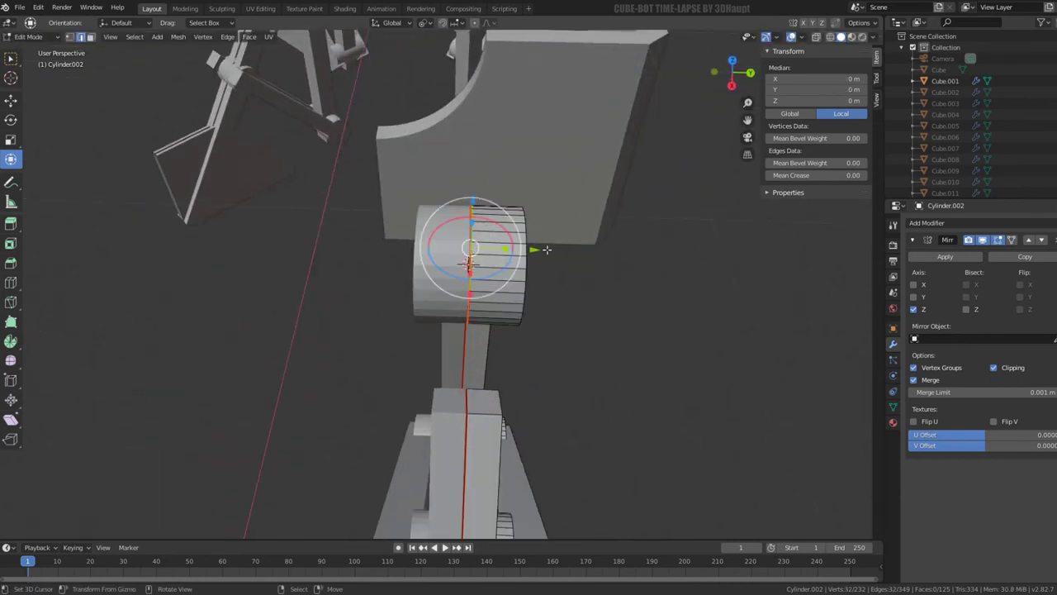
{"action": "left_click_drag", "start_coordinate": [547, 249], "coordinate": [529, 243]}
{"action": "mouse_move", "coordinate": [528, 243]}
{"action": "middle_mouse_down"}
{"action": "mouse_move", "coordinate": [380, 236]}
{"action": "mouse_move", "coordinate": [594, 285]}
{"action": "mouse_move", "coordinate": [553, 231]}
{"action": "middle_mouse_up"}
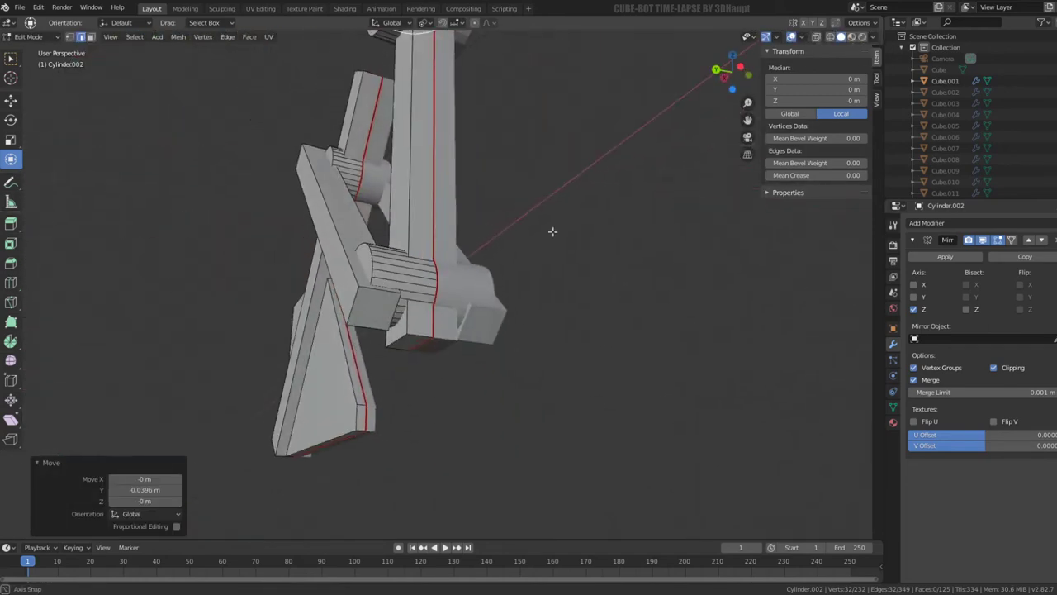
{"action": "key", "text": "Tab"}
{"action": "mouse_move", "coordinate": [419, 250]}
{"action": "middle_mouse_down"}
{"action": "mouse_move", "coordinate": [500, 250]}
{"action": "mouse_move", "coordinate": [536, 279]}
{"action": "mouse_move", "coordinate": [468, 265]}
{"action": "mouse_move", "coordinate": [300, 278]}
{"action": "mouse_move", "coordinate": [322, 283]}
{"action": "middle_mouse_up"}
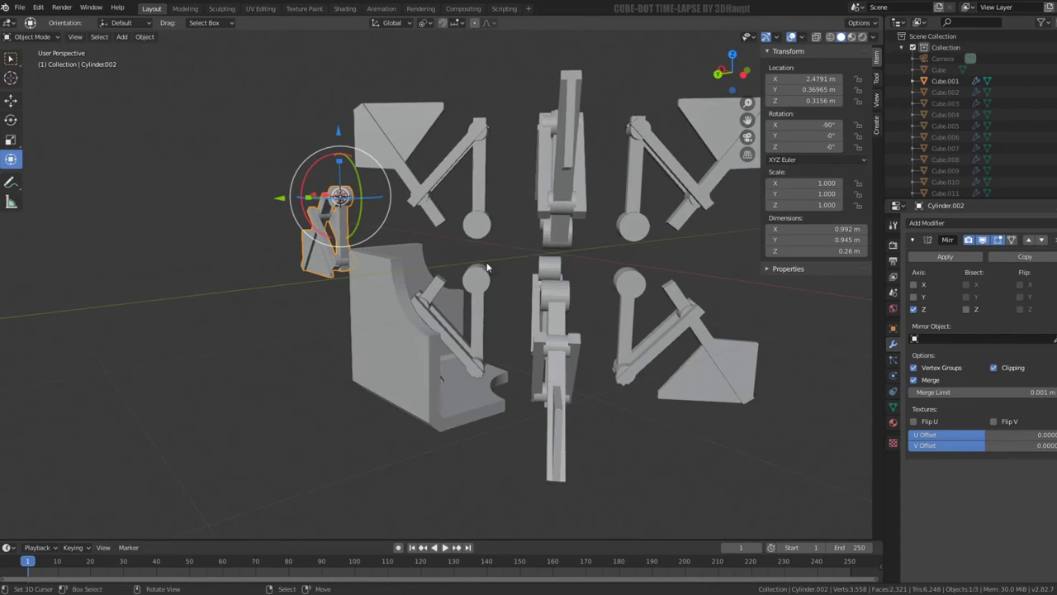
{"action": "mouse_move", "coordinate": [487, 267]}
{"action": "middle_mouse_down"}
{"action": "mouse_move", "coordinate": [510, 298]}
{"action": "mouse_move", "coordinate": [517, 281]}
{"action": "mouse_move", "coordinate": [514, 303]}
{"action": "mouse_move", "coordinate": [547, 280]}
{"action": "mouse_move", "coordinate": [498, 280]}
{"action": "mouse_move", "coordinate": [537, 284]}
{"action": "mouse_move", "coordinate": [508, 276]}
{"action": "mouse_move", "coordinate": [495, 287]}
{"action": "mouse_move", "coordinate": [538, 326]}
{"action": "mouse_move", "coordinate": [588, 307]}
{"action": "mouse_move", "coordinate": [553, 241]}
{"action": "mouse_move", "coordinate": [501, 236]}
{"action": "mouse_move", "coordinate": [499, 276]}
{"action": "mouse_move", "coordinate": [448, 263]}
{"action": "mouse_move", "coordinate": [657, 297]}
{"action": "middle_mouse_up"}
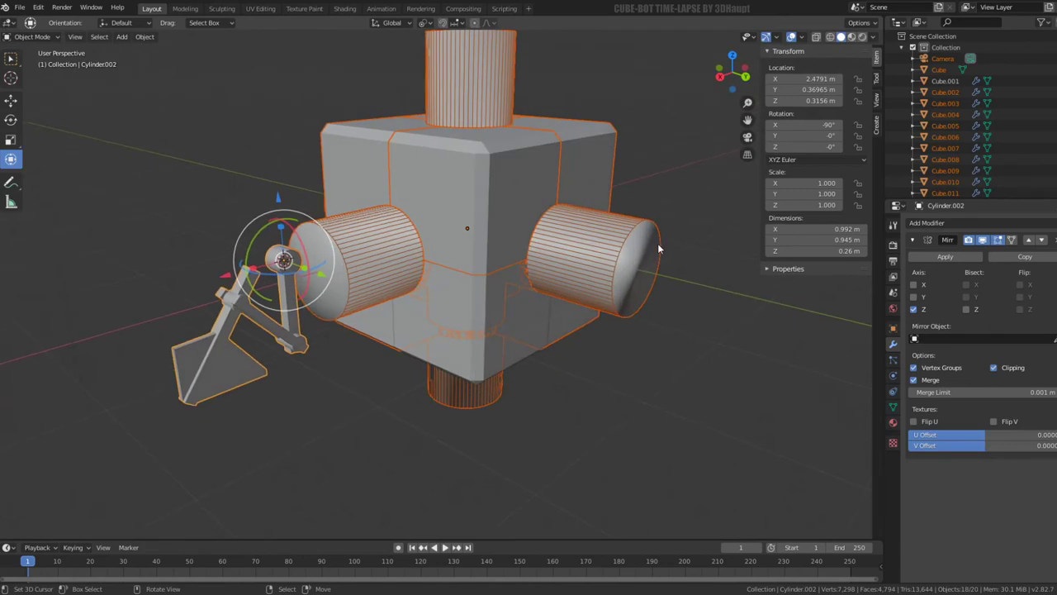
- Delete the leftover Cube.008 cylinders object from the cube's side
{"action": "key", "text": "Delete"}
{"action": "left_click", "coordinate": [579, 245]}
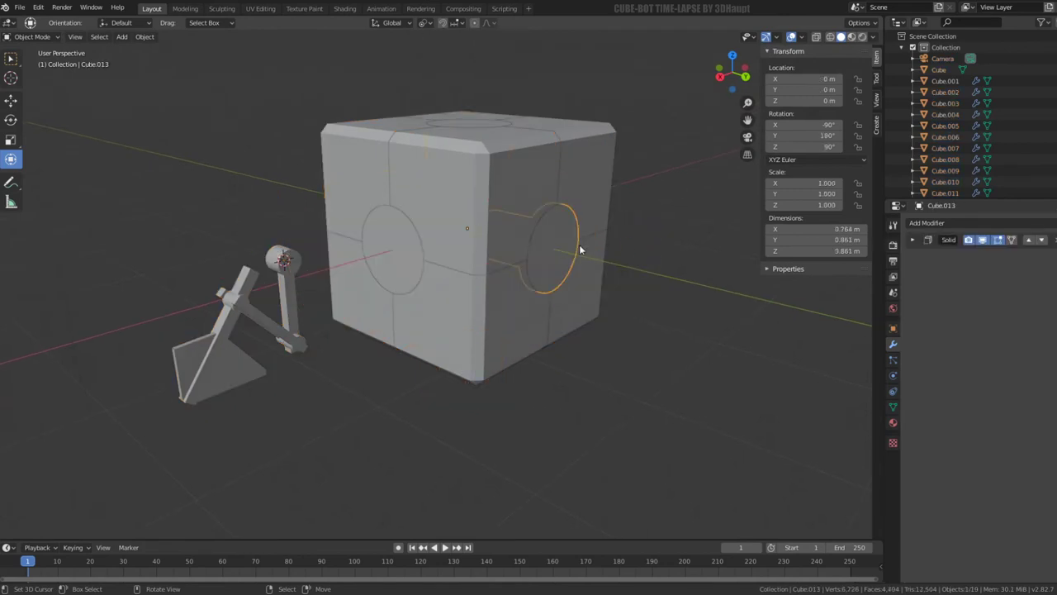
{"action": "left_click", "coordinate": [593, 191]}
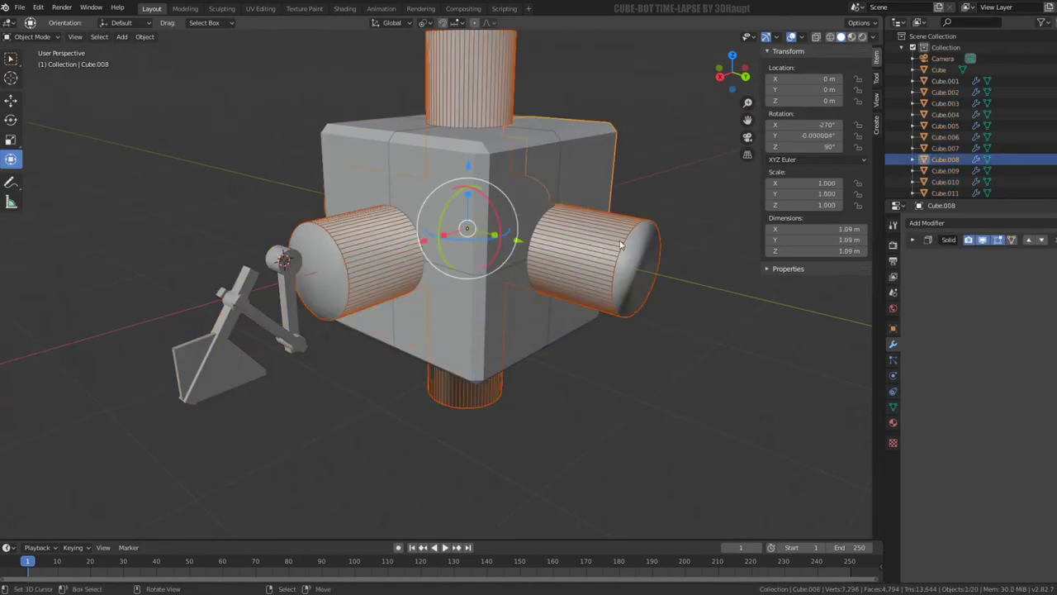
{"action": "key", "text": "x"}
{"action": "left_click", "coordinate": [625, 262]}
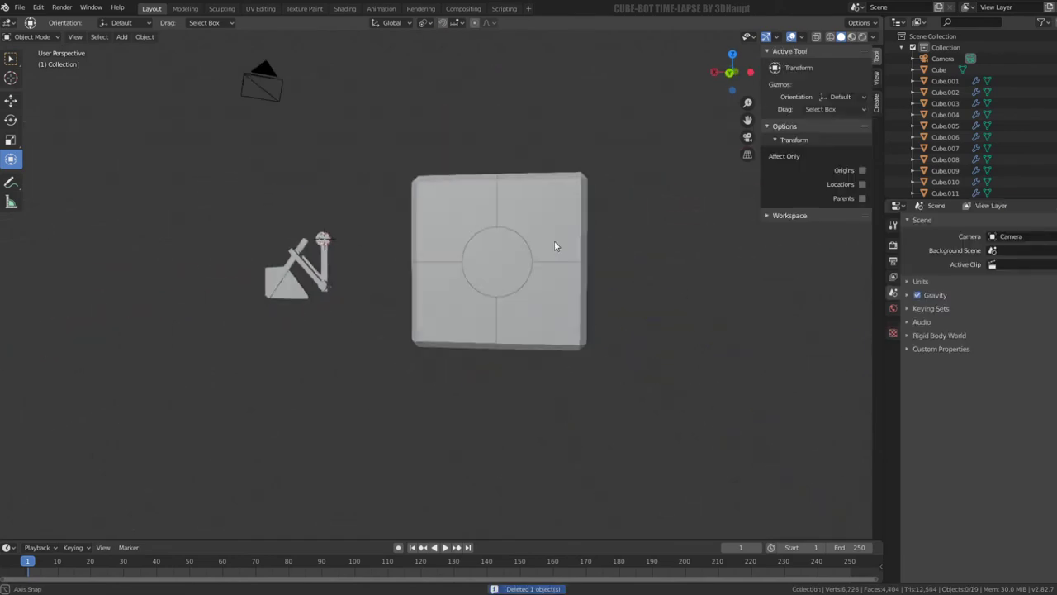
- Select the Cube.007 housing piece and view the whole housing, then pick corner block Cube.008
{"action": "left_click", "coordinate": [441, 236]}
{"action": "mouse_move", "coordinate": [461, 211]}
{"action": "middle_mouse_down"}
{"action": "mouse_move", "coordinate": [484, 240]}
{"action": "mouse_move", "coordinate": [554, 257]}
{"action": "middle_mouse_up"}
{"action": "scroll", "coordinate": [554, 257], "scroll_direction": "up", "scroll_amount": 4}
{"action": "middle_click_drag", "start_coordinate": [463, 318], "coordinate": [508, 292]}
{"action": "scroll", "coordinate": [508, 291], "scroll_direction": "down", "scroll_amount": 5}
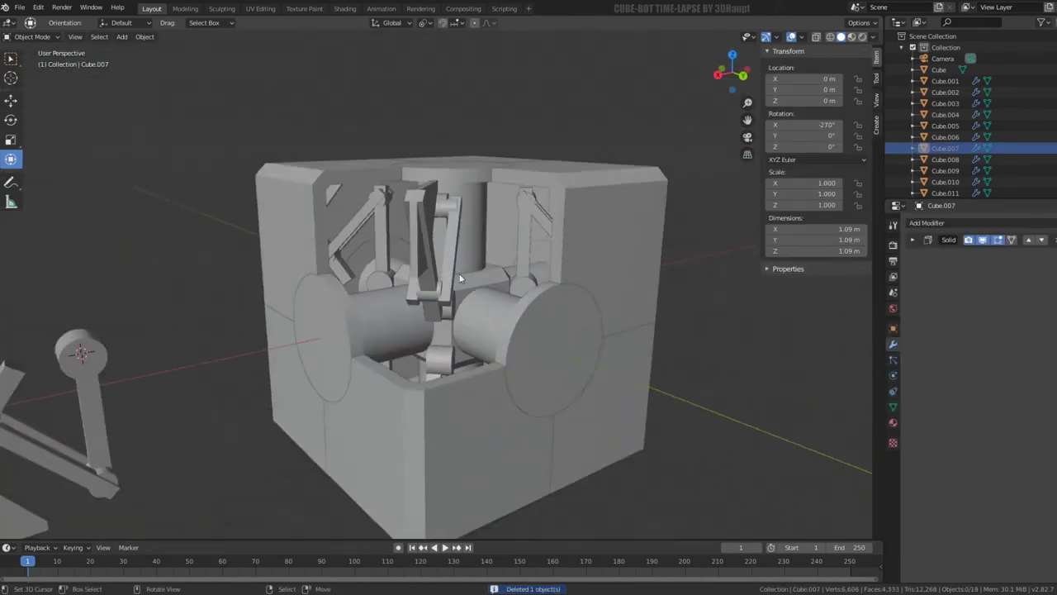
{"action": "middle_click_drag", "start_coordinate": [528, 248], "coordinate": [569, 212]}
{"action": "left_click", "coordinate": [569, 208]}
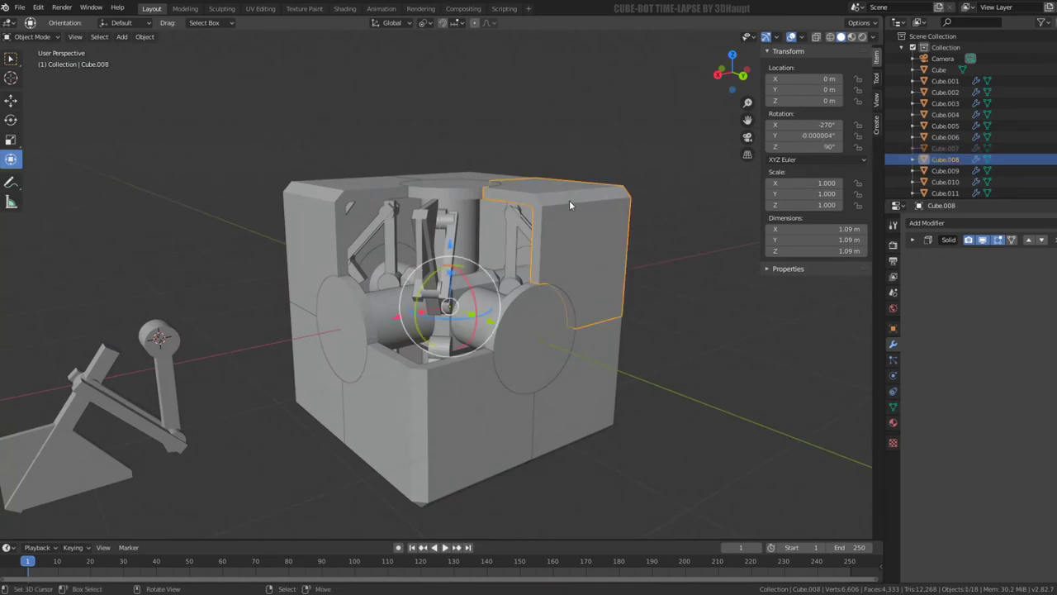
- Select all corner blocks sharing Cube.008's mesh and lower their Solidify thickness
{"action": "key", "text": "shift+l"}
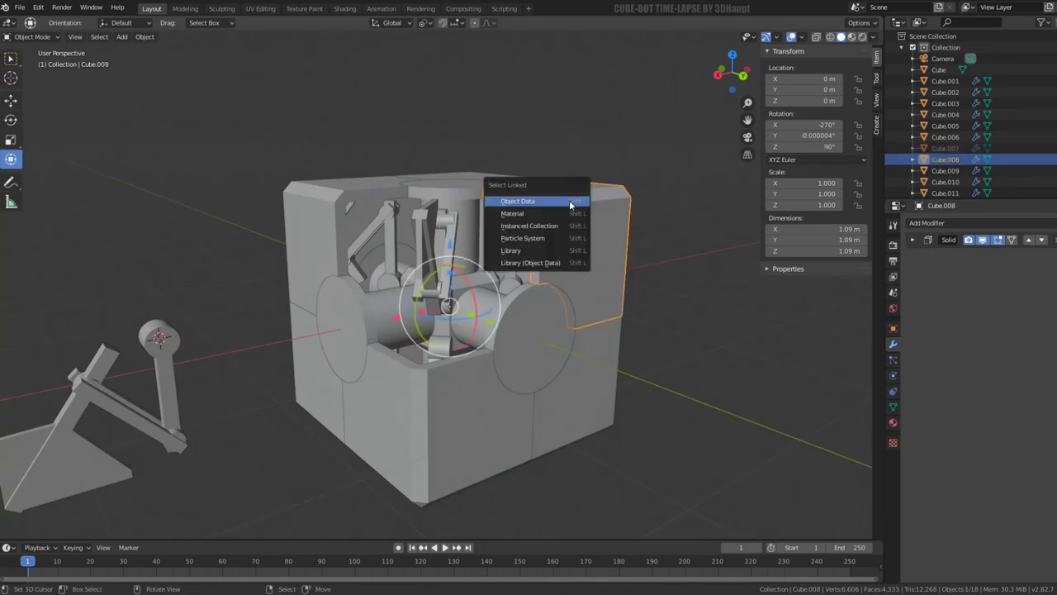
{"action": "left_click", "coordinate": [569, 202]}
{"action": "left_click", "coordinate": [912, 239]}
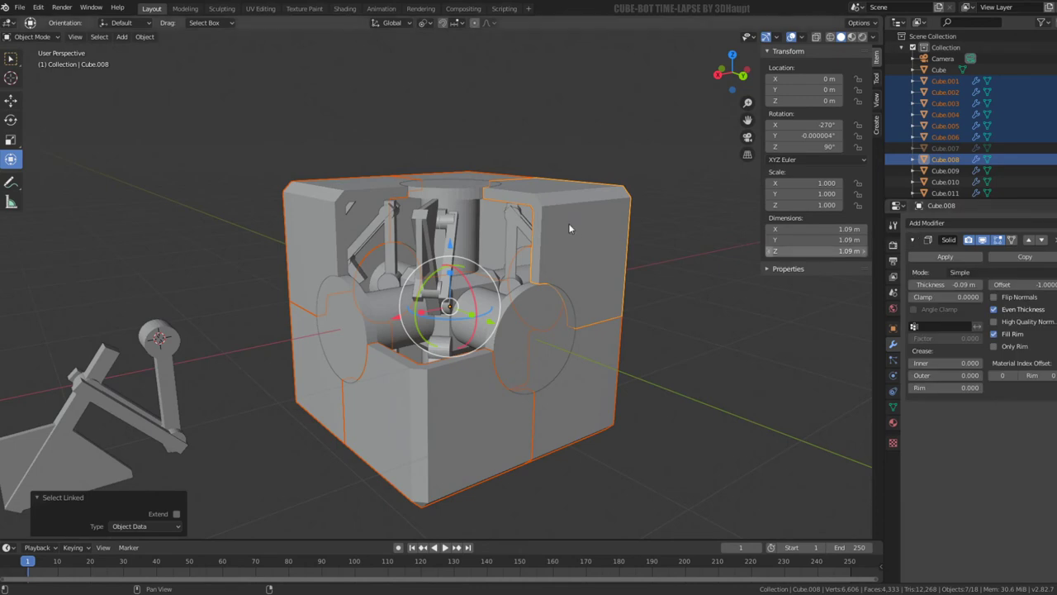
{"action": "scroll", "coordinate": [568, 228], "scroll_direction": "up", "scroll_amount": 5}
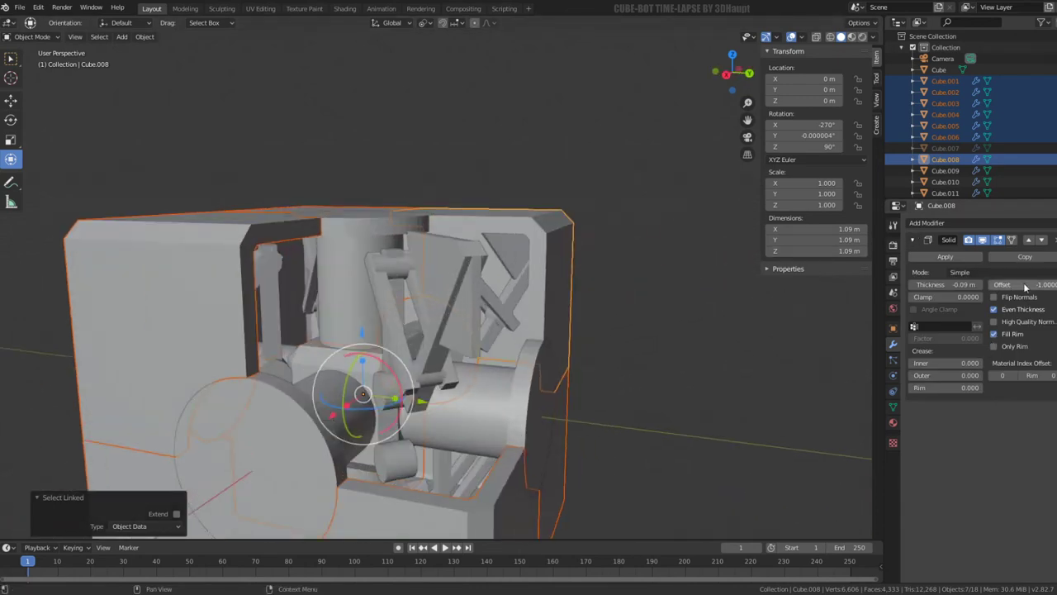
{"action": "left_click_drag", "start_coordinate": [945, 284], "coordinate": [970, 284]}
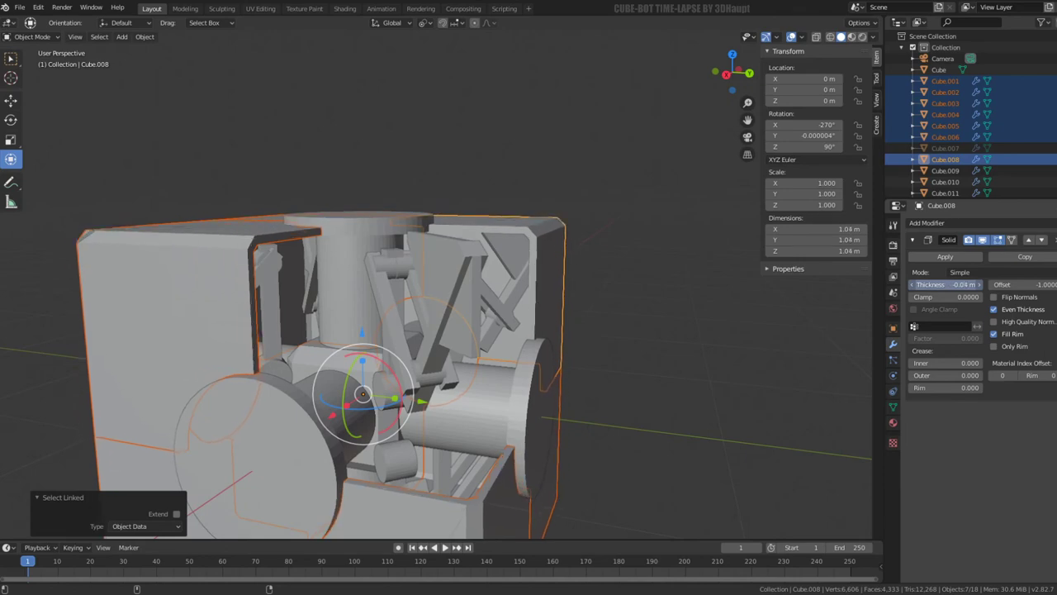
{"action": "mouse_move", "coordinate": [603, 240]}
{"action": "middle_mouse_down"}
{"action": "mouse_move", "coordinate": [504, 236]}
{"action": "mouse_move", "coordinate": [612, 228]}
{"action": "mouse_move", "coordinate": [571, 286]}
{"action": "middle_mouse_up"}
- Select the linked side cylinders, compare their Solidify settings, and confirm the thinner wall
{"action": "left_click", "coordinate": [518, 380]}
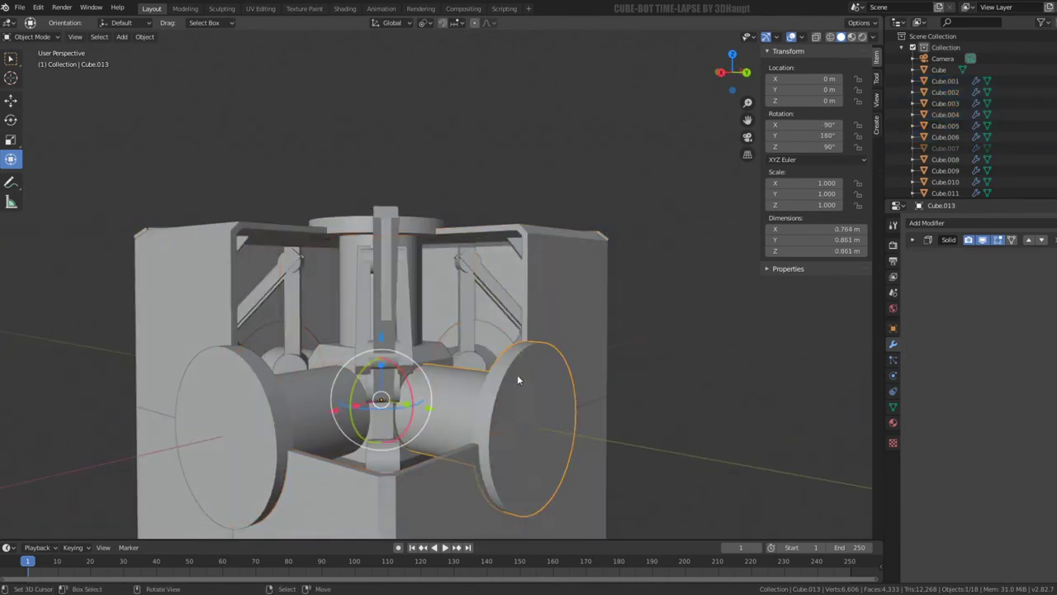
{"action": "key", "text": "shift+l"}
{"action": "left_click", "coordinate": [519, 364]}
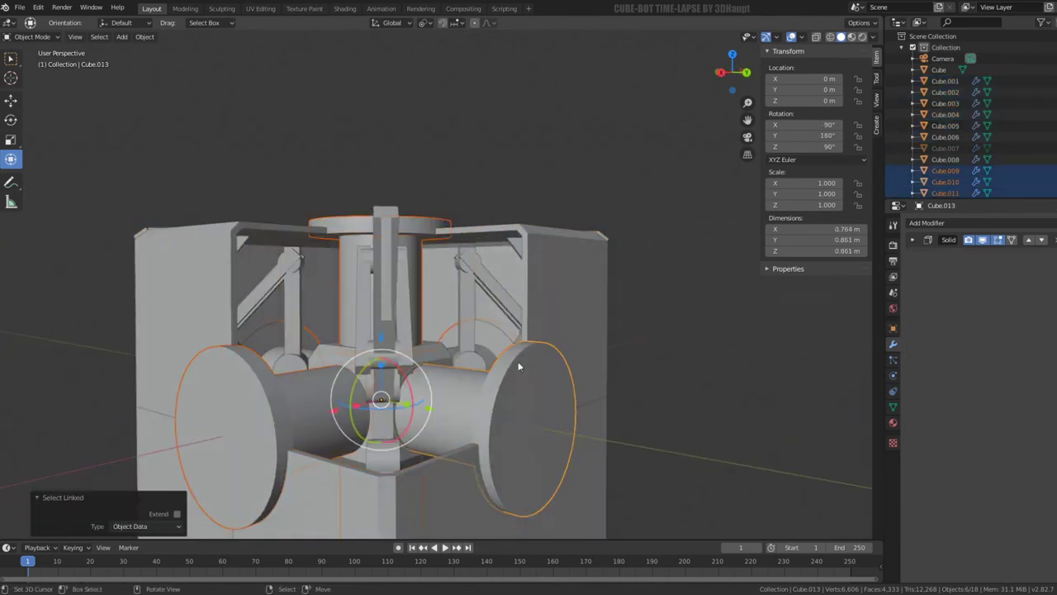
{"action": "left_click", "coordinate": [912, 240]}
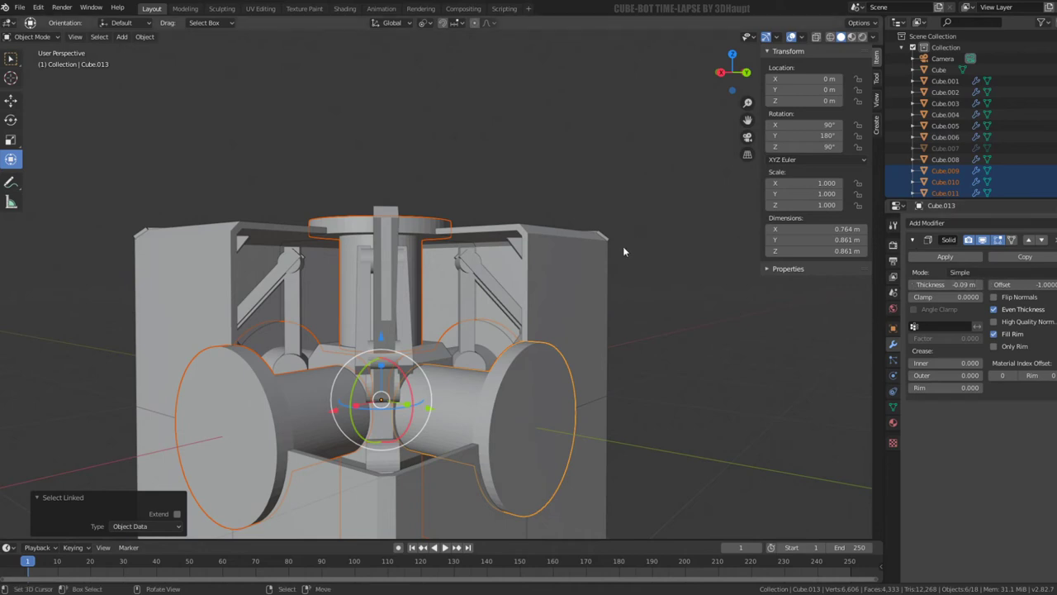
{"action": "left_click", "coordinate": [596, 254]}
{"action": "key", "text": "Return"}
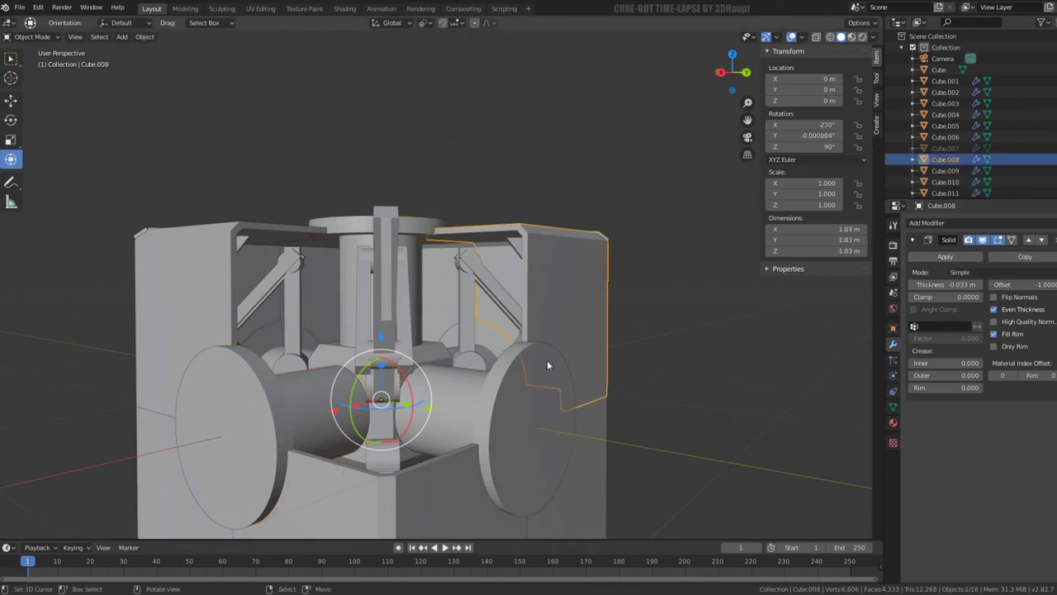
- Copy Cube.008's modifiers onto both linked side cylinders with Ctrl+L
{"action": "left_click", "coordinate": [531, 393]}
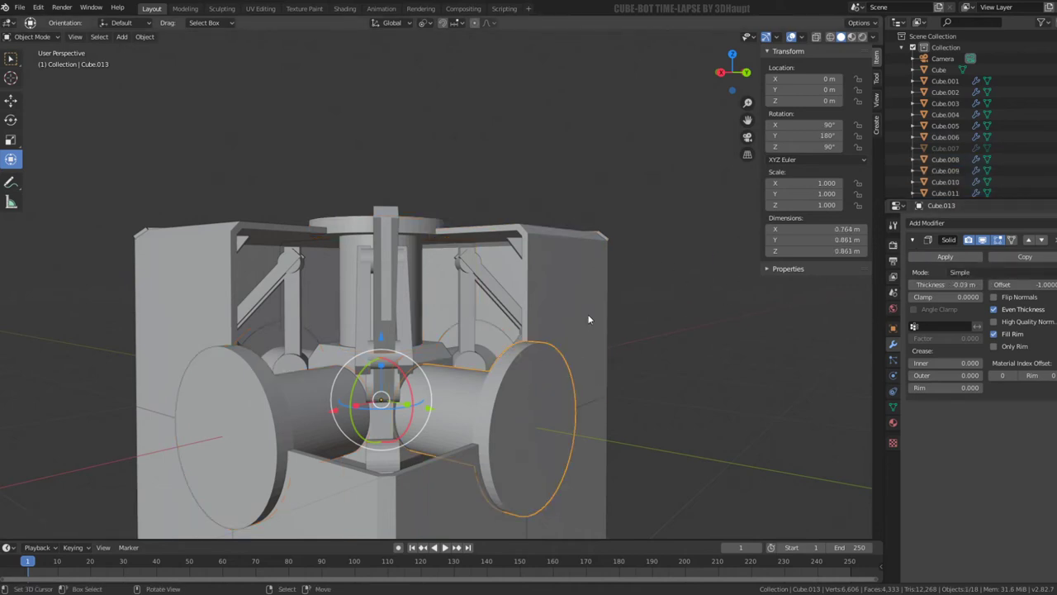
{"action": "left_click", "coordinate": [558, 367]}
{"action": "left_click", "coordinate": [536, 401]}
{"action": "key", "text": "shift+l"}
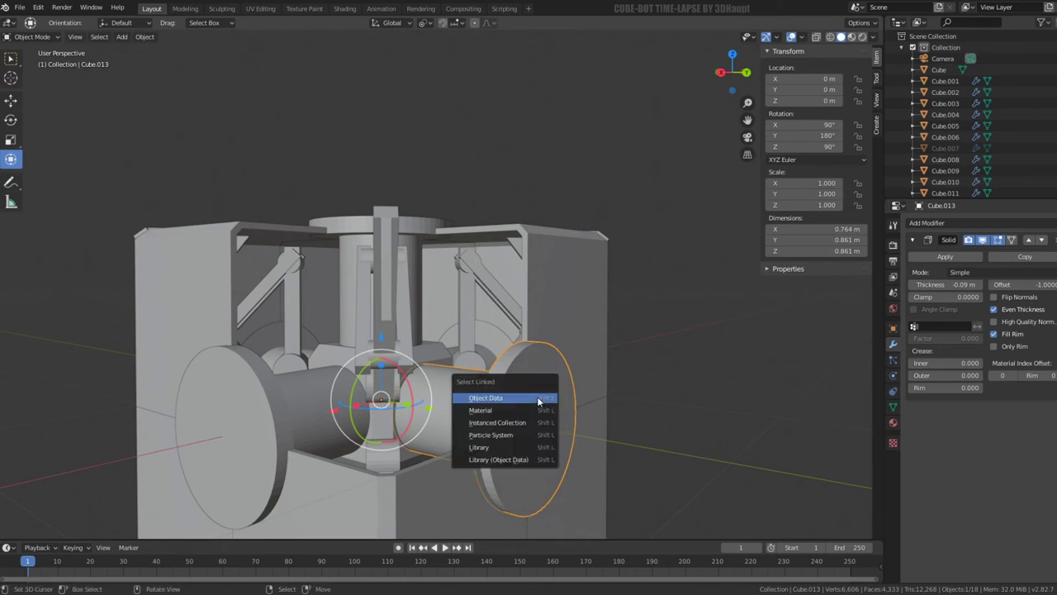
{"action": "left_click", "coordinate": [539, 399]}
{"action": "left_click", "coordinate": [605, 278], "text": "shift"}
{"action": "key", "text": "ctrl+l"}
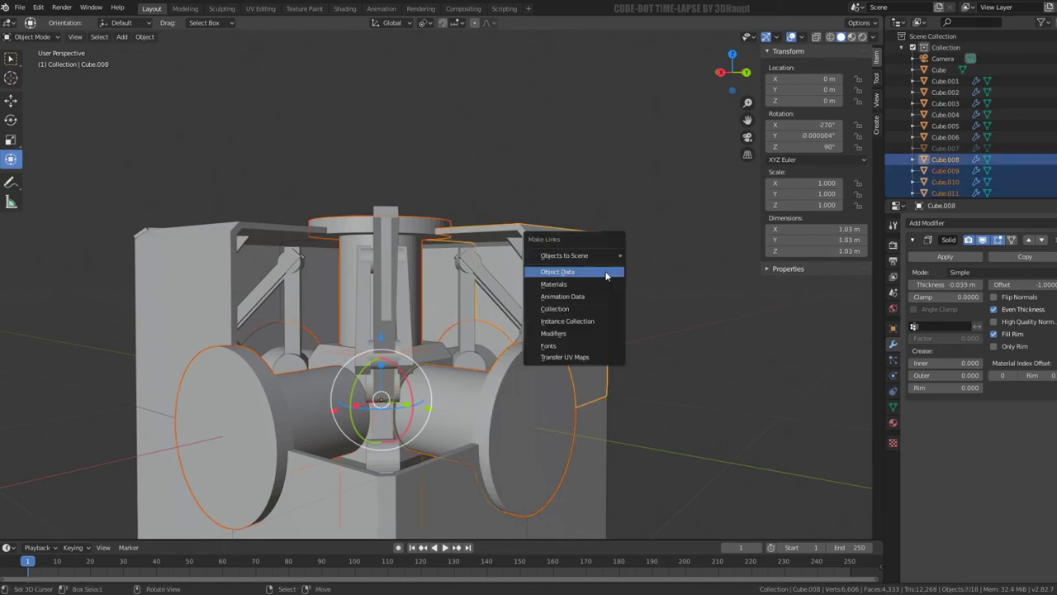
{"action": "left_click", "coordinate": [574, 337]}
- Select the corner block Cube.001 together with the arm Cylinder
{"action": "key", "text": "alt+a"}
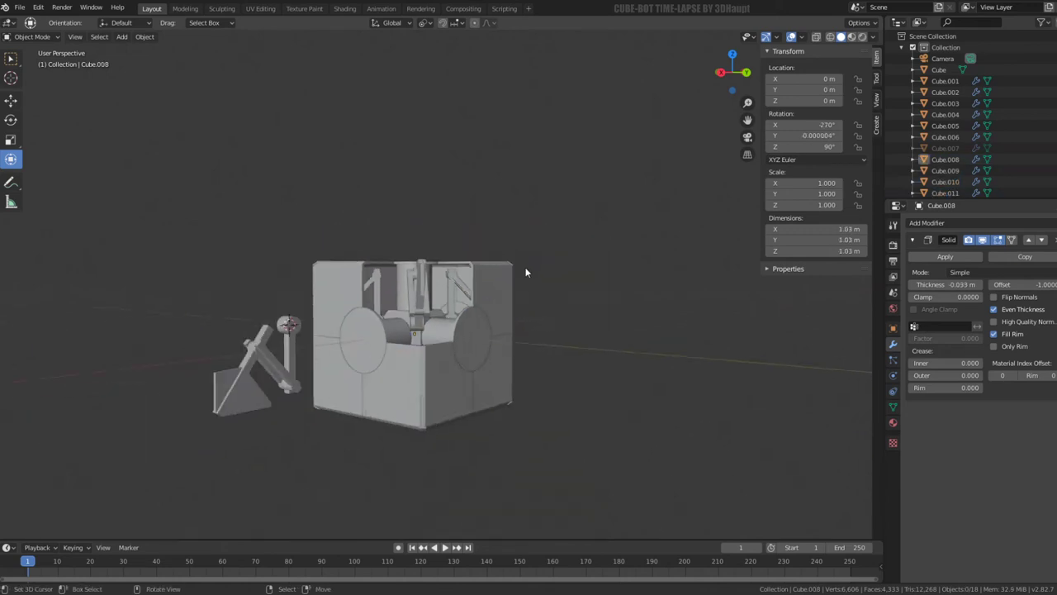
{"action": "mouse_move", "coordinate": [563, 329]}
{"action": "middle_mouse_down"}
{"action": "mouse_move", "coordinate": [384, 302]}
{"action": "mouse_move", "coordinate": [491, 307]}
{"action": "mouse_move", "coordinate": [315, 307]}
{"action": "mouse_move", "coordinate": [525, 232]}
{"action": "mouse_move", "coordinate": [611, 223]}
{"action": "mouse_move", "coordinate": [529, 319]}
{"action": "mouse_move", "coordinate": [569, 329]}
{"action": "mouse_move", "coordinate": [656, 245]}
{"action": "mouse_move", "coordinate": [576, 237]}
{"action": "mouse_move", "coordinate": [477, 253]}
{"action": "middle_mouse_up"}
{"action": "left_click", "coordinate": [541, 355]}
{"action": "mouse_move", "coordinate": [541, 355]}
{"action": "middle_mouse_down"}
{"action": "mouse_move", "coordinate": [539, 331]}
{"action": "mouse_move", "coordinate": [542, 341]}
{"action": "middle_mouse_up"}
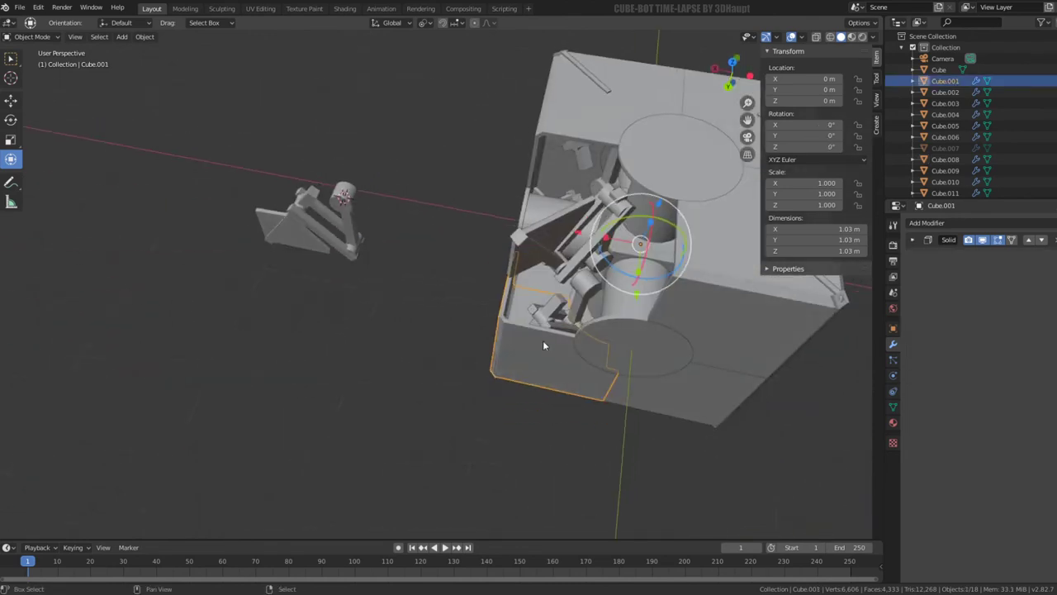
{"action": "left_click", "coordinate": [549, 322]}
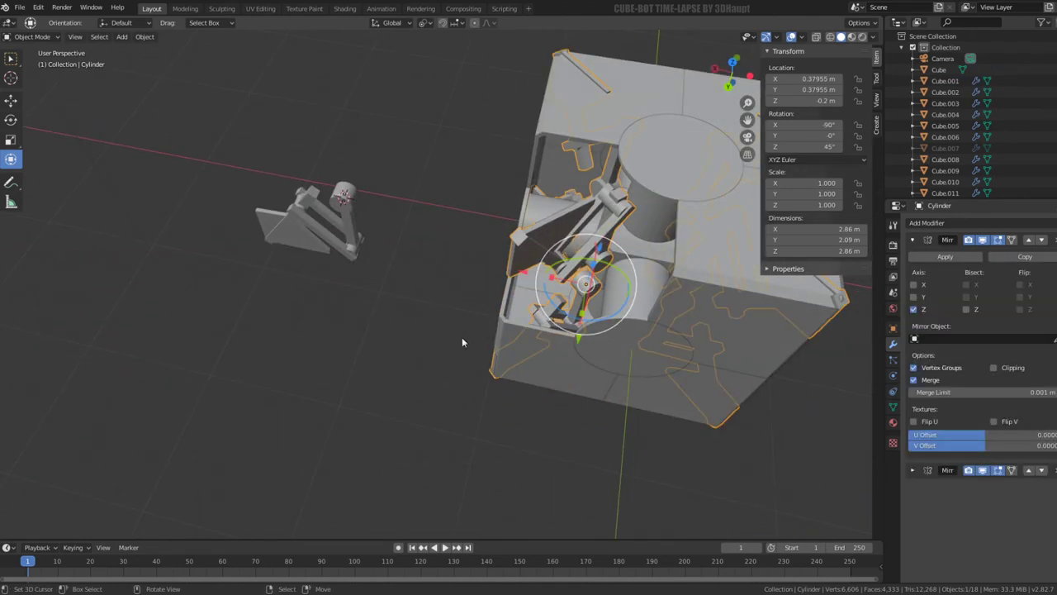
{"action": "left_click", "coordinate": [144, 37]}
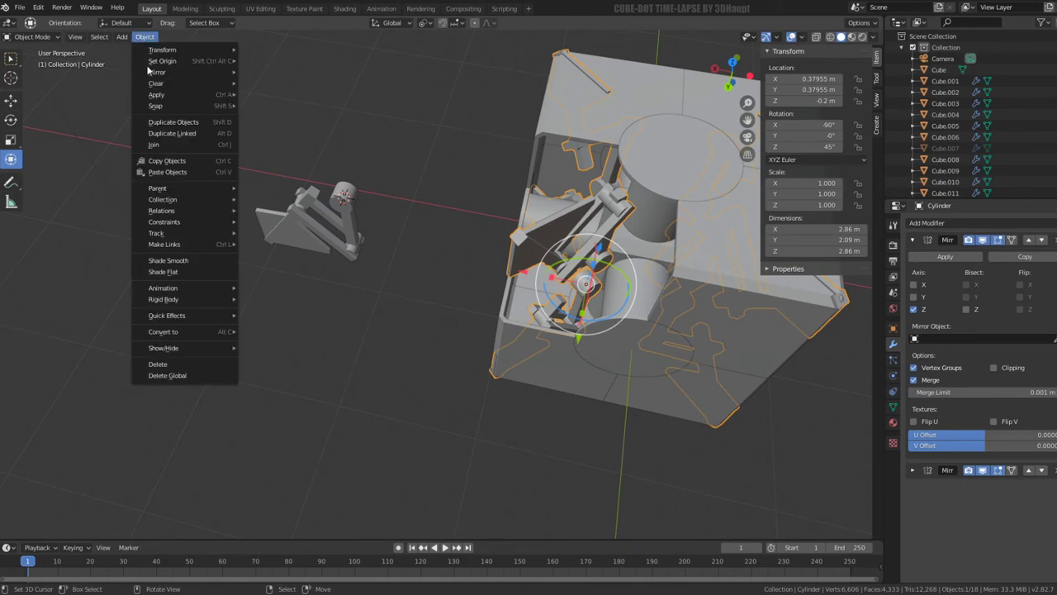
{"action": "mouse_move", "coordinate": [157, 95]}
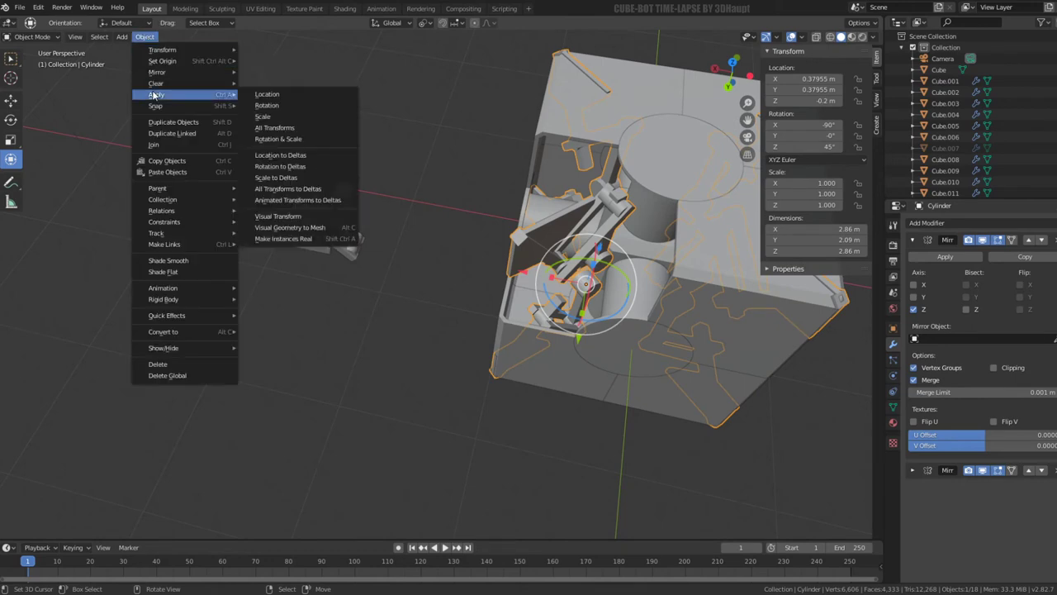
- Duplicate the corner block and its arm and place the copy off to the side
{"action": "key", "text": "shift+d"}
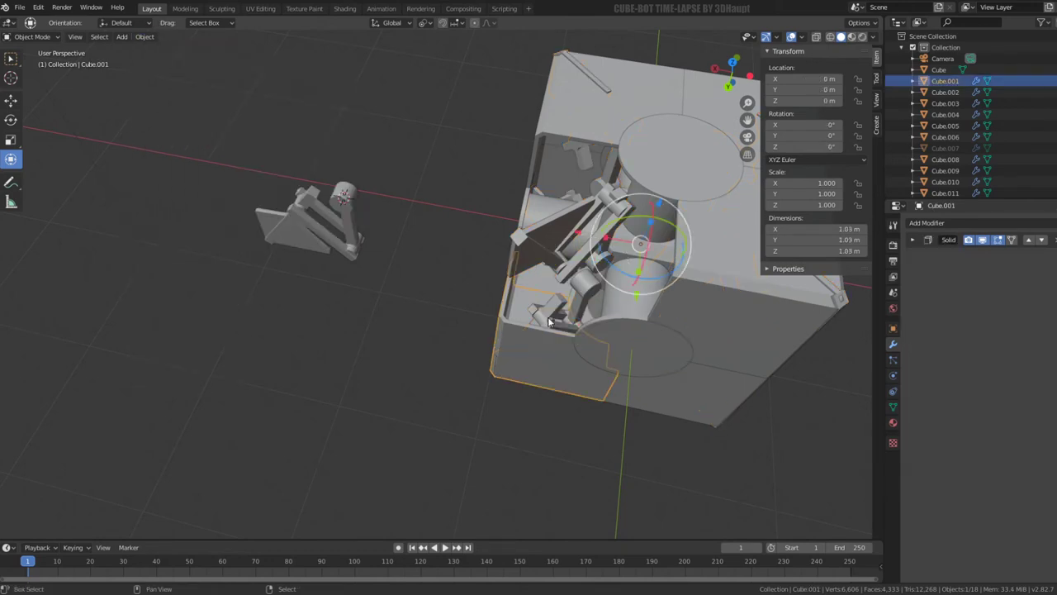
{"action": "scroll", "coordinate": [578, 323], "scroll_direction": "down", "scroll_amount": 4}
{"action": "scroll", "coordinate": [607, 313], "scroll_direction": "down", "scroll_amount": 2}
{"action": "left_click", "coordinate": [353, 215]}
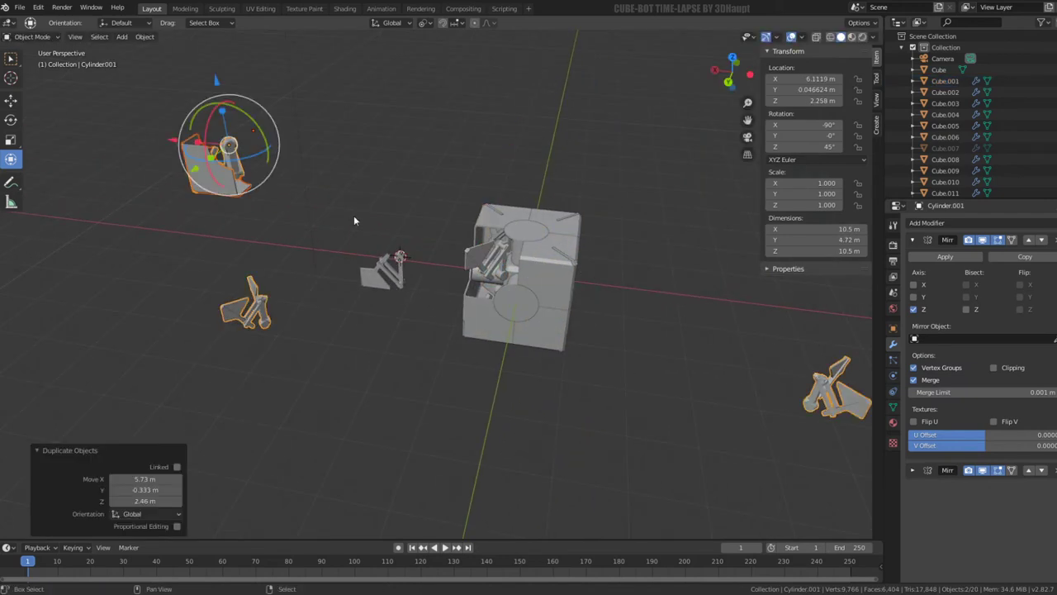
{"action": "middle_click_drag", "start_coordinate": [354, 215], "coordinate": [446, 279]}
{"action": "scroll", "coordinate": [566, 293], "scroll_direction": "up", "scroll_amount": 2}
{"action": "scroll", "coordinate": [495, 293], "scroll_direction": "up", "scroll_amount": 1}
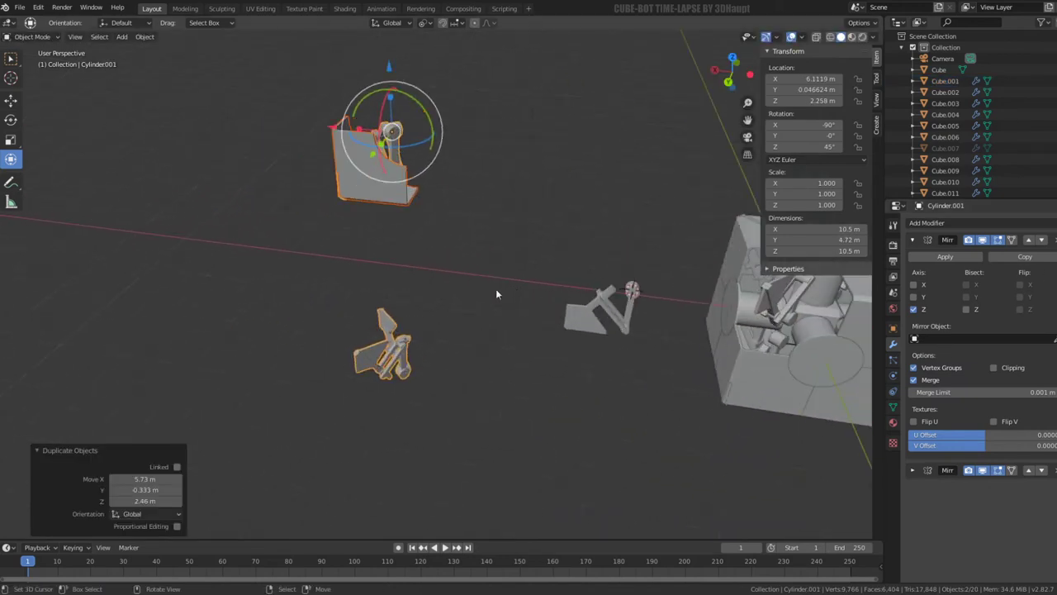
- Make the copies single-user, join them into one object, and remove both Mirror modifiers
{"action": "left_click", "coordinate": [144, 37]}
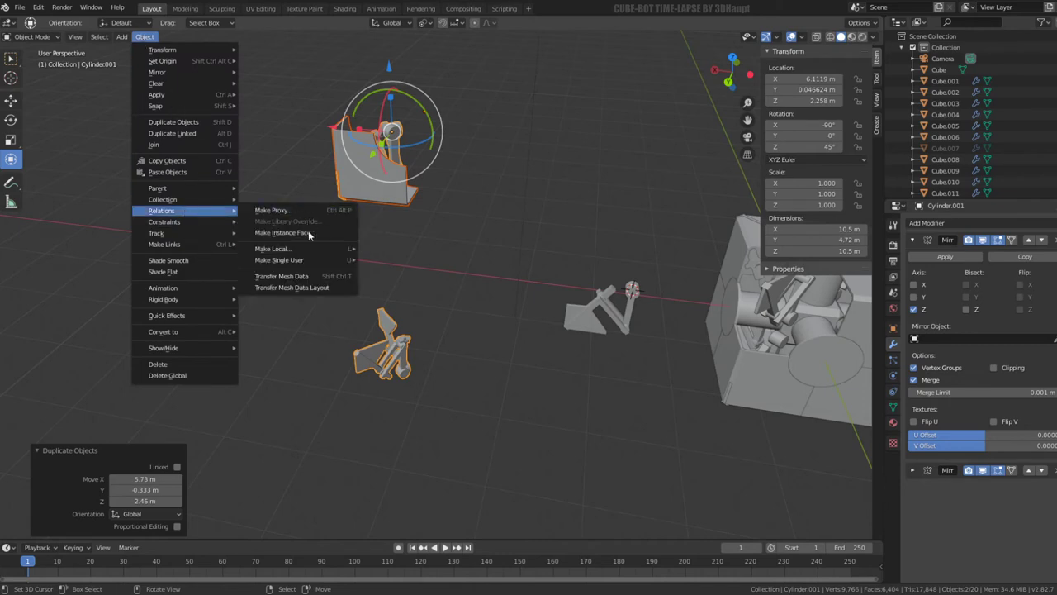
{"action": "mouse_move", "coordinate": [279, 259]}
{"action": "left_click", "coordinate": [396, 271]}
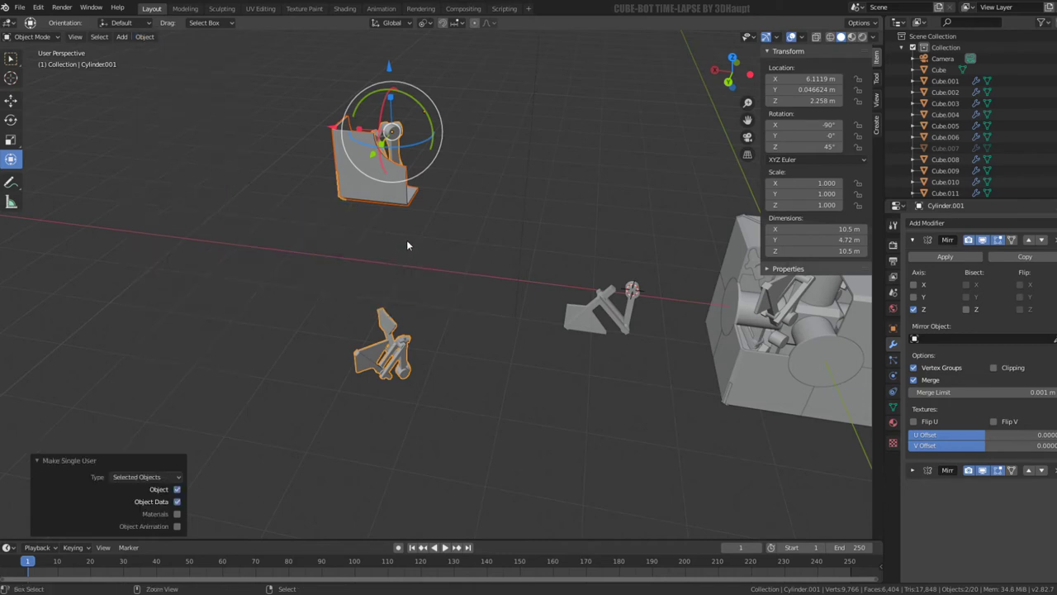
{"action": "key", "text": "ctrl+j"}
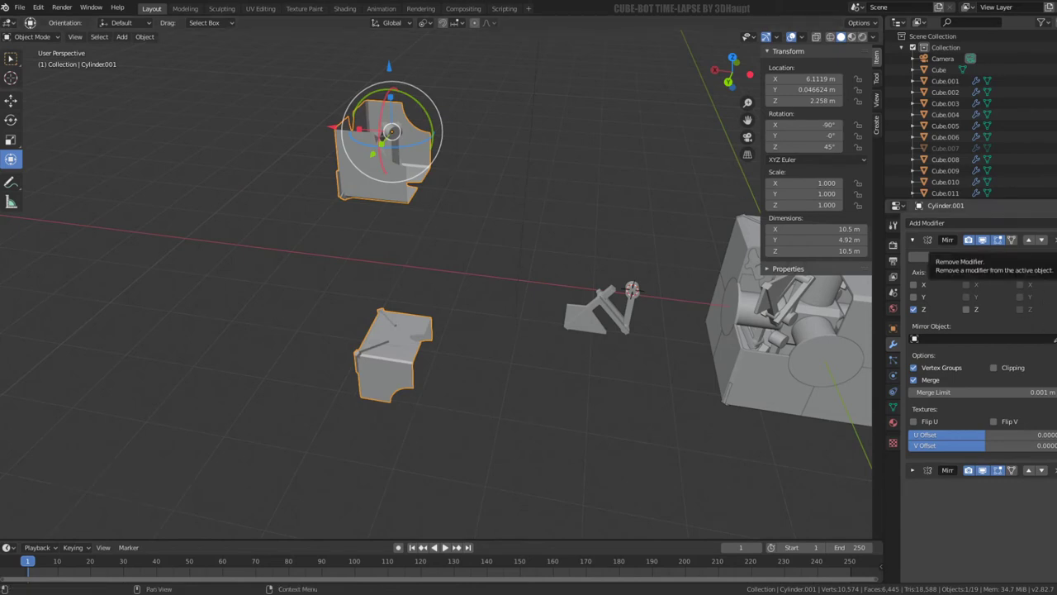
{"action": "left_click", "coordinate": [1055, 239]}
{"action": "mouse_move", "coordinate": [545, 296]}
{"action": "middle_mouse_down"}
{"action": "mouse_move", "coordinate": [480, 251]}
{"action": "mouse_move", "coordinate": [581, 194]}
{"action": "mouse_move", "coordinate": [682, 236]}
{"action": "mouse_move", "coordinate": [640, 283]}
{"action": "mouse_move", "coordinate": [628, 272]}
{"action": "middle_mouse_up"}
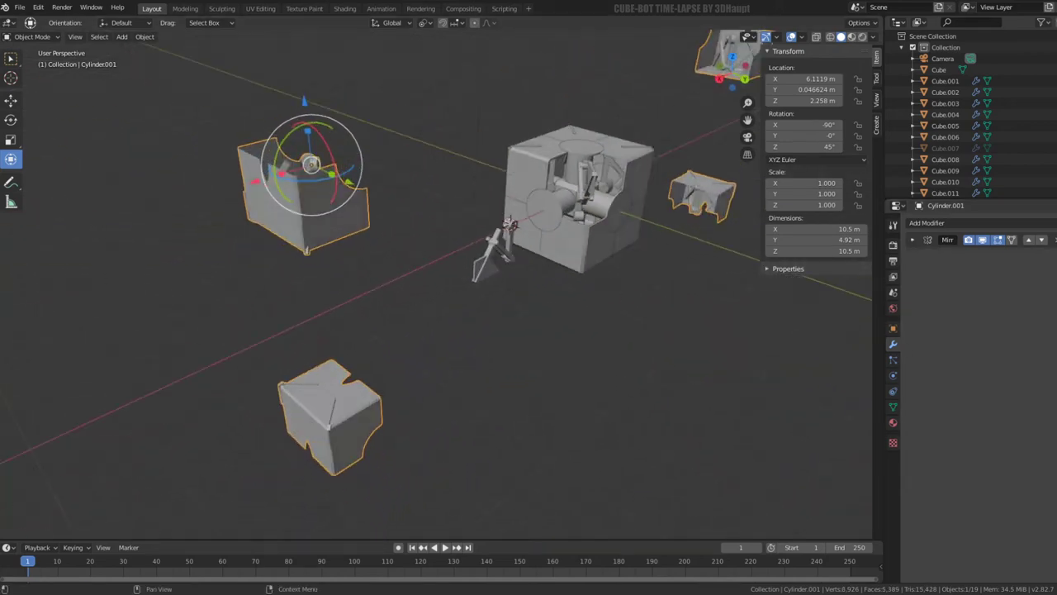
{"action": "left_click", "coordinate": [1054, 239]}
{"action": "mouse_move", "coordinate": [526, 244]}
{"action": "middle_mouse_down"}
{"action": "mouse_move", "coordinate": [683, 235]}
{"action": "mouse_move", "coordinate": [507, 246]}
{"action": "mouse_move", "coordinate": [552, 207]}
{"action": "middle_mouse_up"}
- Clear the corner section's rotation and rotate it 90° in the right orthographic view
{"action": "key", "text": "alt+r"}
{"action": "key", "text": "KP_5"}
{"action": "key", "text": "KP_3"}
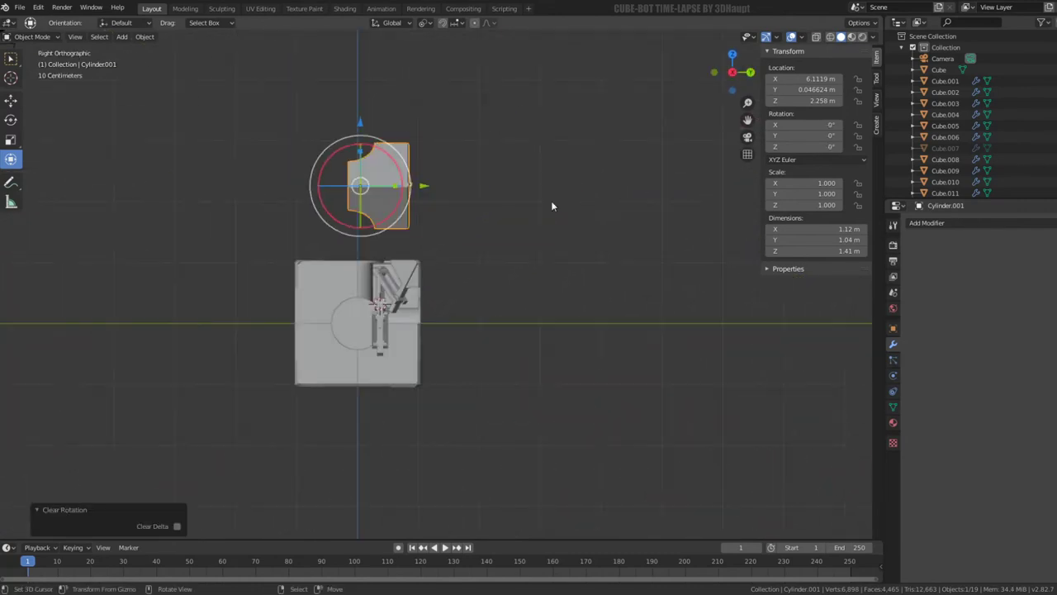
{"action": "key", "text": "r"}
{"action": "left_click", "coordinate": [355, 310]}
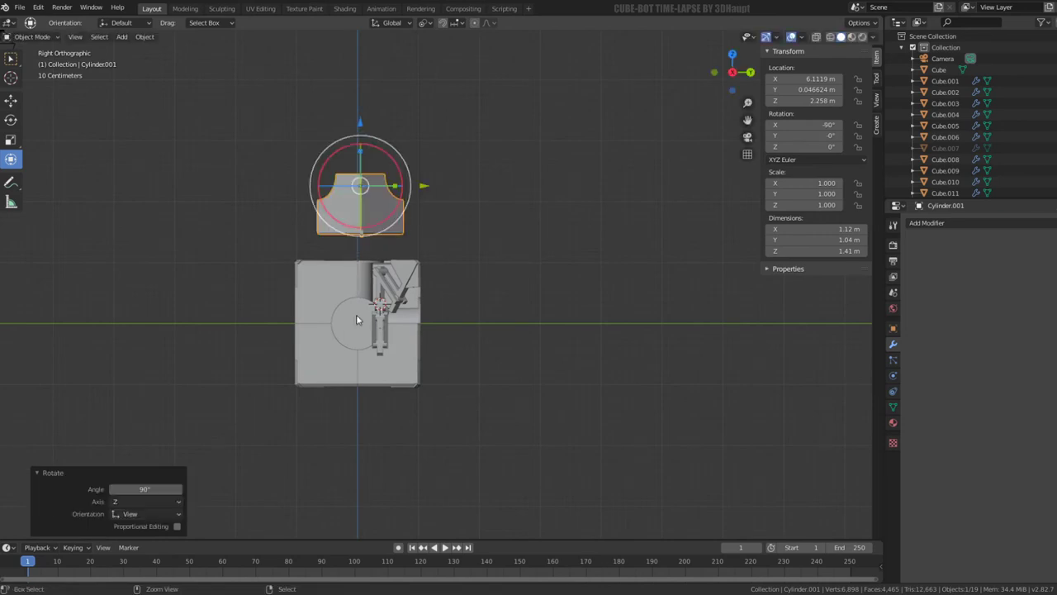
- Orbit around the rotated section and check it in right and front orthographic views
{"action": "mouse_move", "coordinate": [355, 310]}
{"action": "middle_mouse_down"}
{"action": "mouse_move", "coordinate": [361, 288]}
{"action": "mouse_move", "coordinate": [501, 352]}
{"action": "middle_mouse_up"}
{"action": "scroll", "coordinate": [479, 333], "scroll_direction": "up", "scroll_amount": 4}
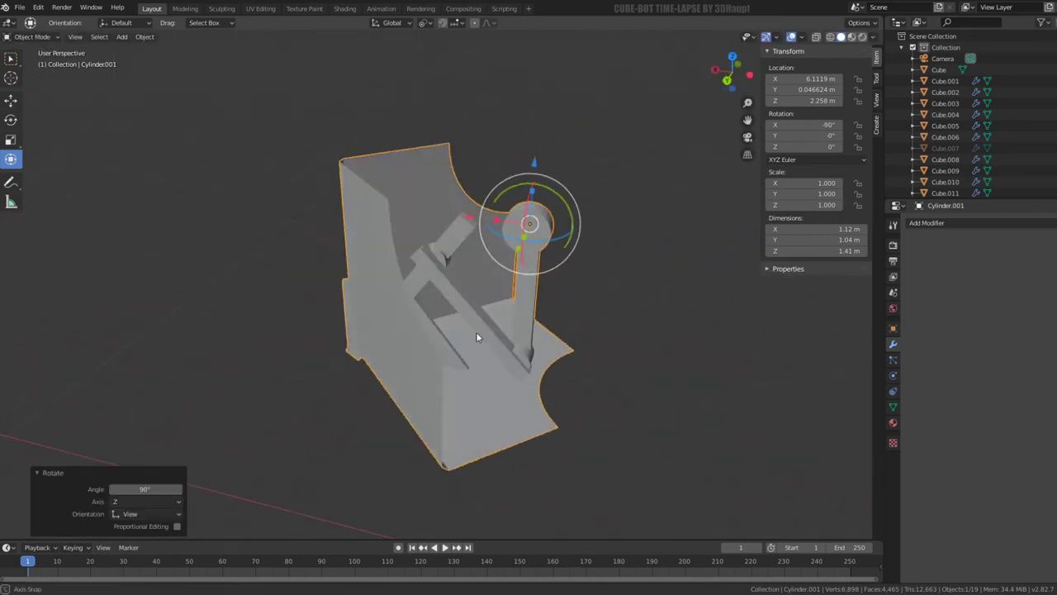
{"action": "scroll", "coordinate": [408, 321], "scroll_direction": "up", "scroll_amount": 3}
{"action": "middle_click_drag", "start_coordinate": [410, 326], "coordinate": [404, 256]}
{"action": "scroll", "coordinate": [404, 256], "scroll_direction": "down", "scroll_amount": 3}
{"action": "scroll", "coordinate": [568, 300], "scroll_direction": "down", "scroll_amount": 2}
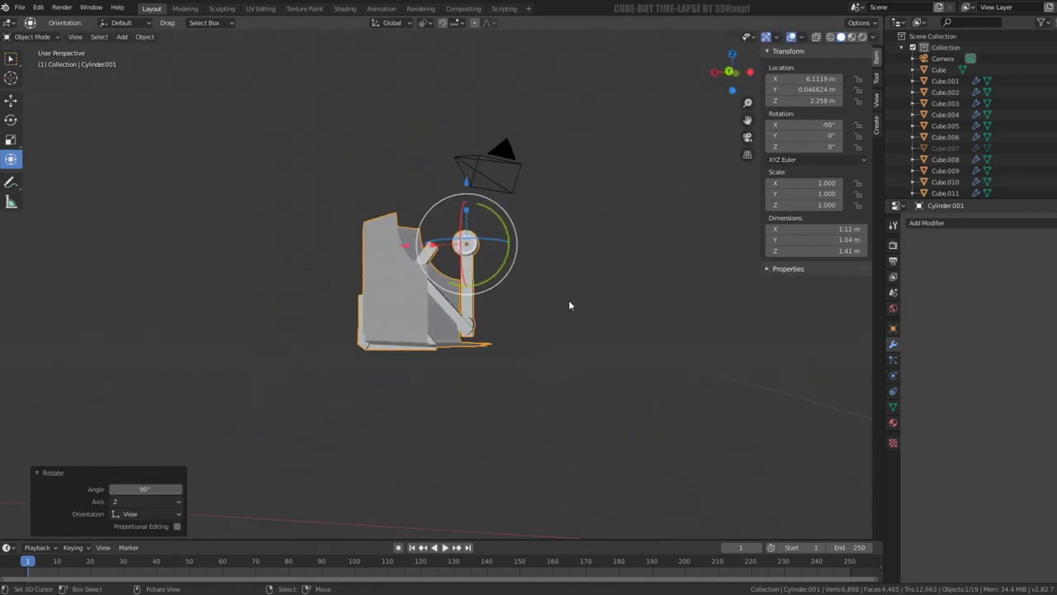
{"action": "mouse_move", "coordinate": [569, 300]}
{"action": "middle_mouse_down"}
{"action": "mouse_move", "coordinate": [510, 223]}
{"action": "mouse_move", "coordinate": [557, 288]}
{"action": "mouse_move", "coordinate": [556, 337]}
{"action": "mouse_move", "coordinate": [545, 234]}
{"action": "mouse_move", "coordinate": [597, 263]}
{"action": "mouse_move", "coordinate": [454, 281]}
{"action": "mouse_move", "coordinate": [437, 338]}
{"action": "middle_mouse_up"}
{"action": "scroll", "coordinate": [454, 280], "scroll_direction": "up", "scroll_amount": 3}
{"action": "scroll", "coordinate": [437, 339], "scroll_direction": "down", "scroll_amount": 5}
{"action": "key", "text": "KP_3"}
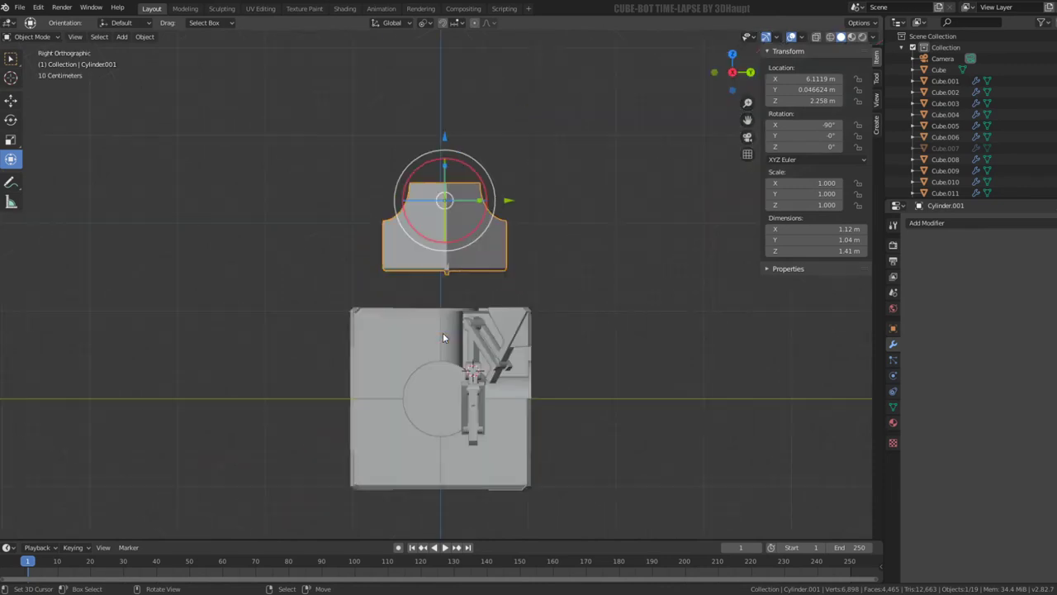
{"action": "key", "text": "KP_1"}
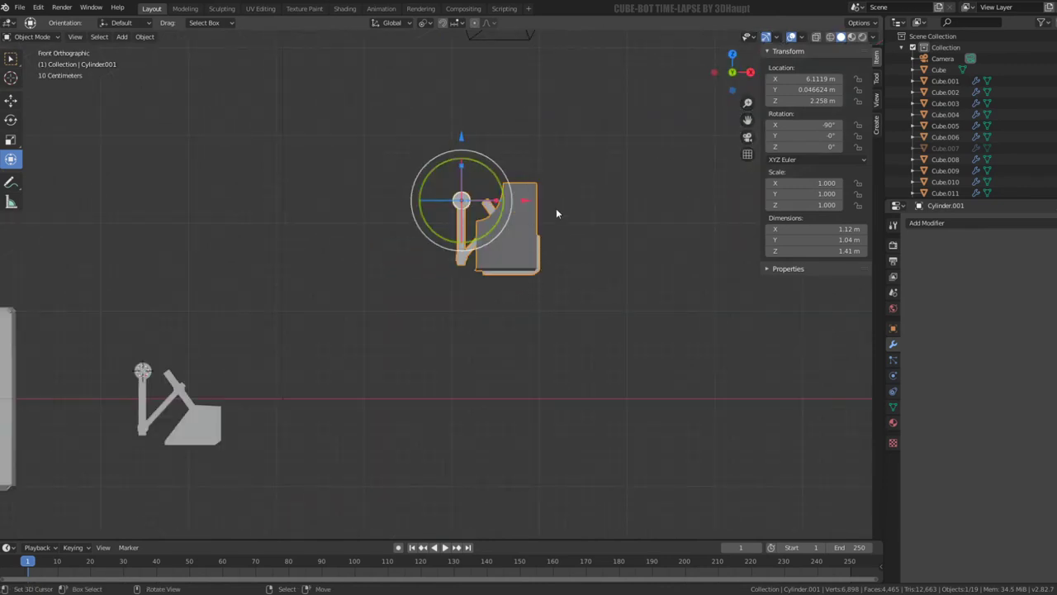
- Separate the arm's vertices from the corner section into their own object
{"action": "key", "text": "Tab"}
{"action": "left_click", "coordinate": [521, 200]}
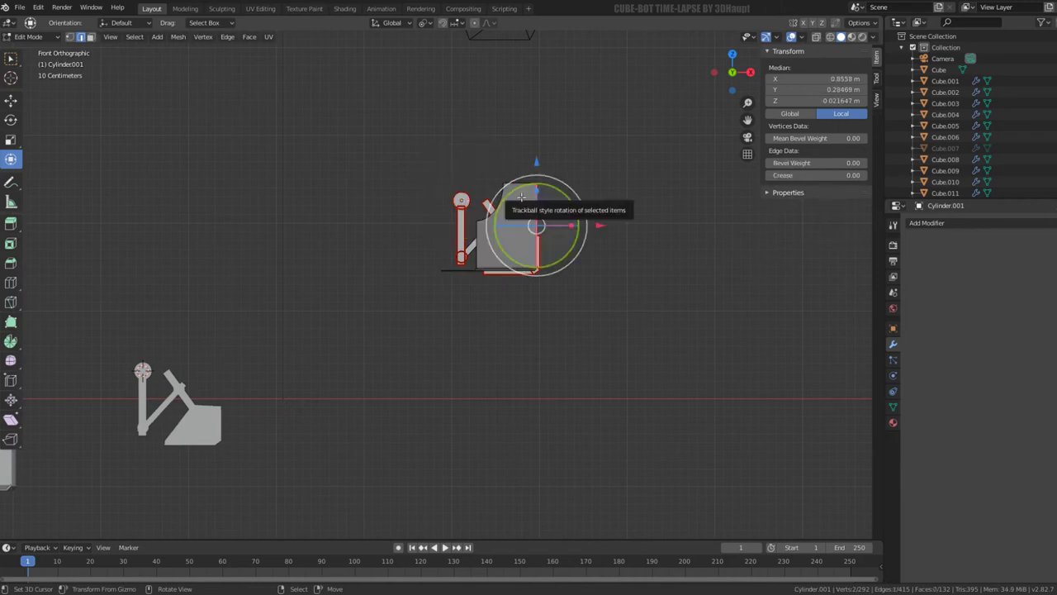
{"action": "key", "text": "p"}
{"action": "left_click", "coordinate": [475, 200]}
{"action": "key", "text": "Tab"}
{"action": "left_click", "coordinate": [463, 206]}
- In the arm object, split off its first connected piece as a separate object
{"action": "mouse_move", "coordinate": [496, 331]}
{"action": "middle_mouse_down"}
{"action": "mouse_move", "coordinate": [587, 236]}
{"action": "mouse_move", "coordinate": [694, 245]}
{"action": "mouse_move", "coordinate": [458, 251]}
{"action": "middle_mouse_up"}
{"action": "left_click", "coordinate": [393, 252]}
{"action": "scroll", "coordinate": [379, 234], "scroll_direction": "up", "scroll_amount": 4}
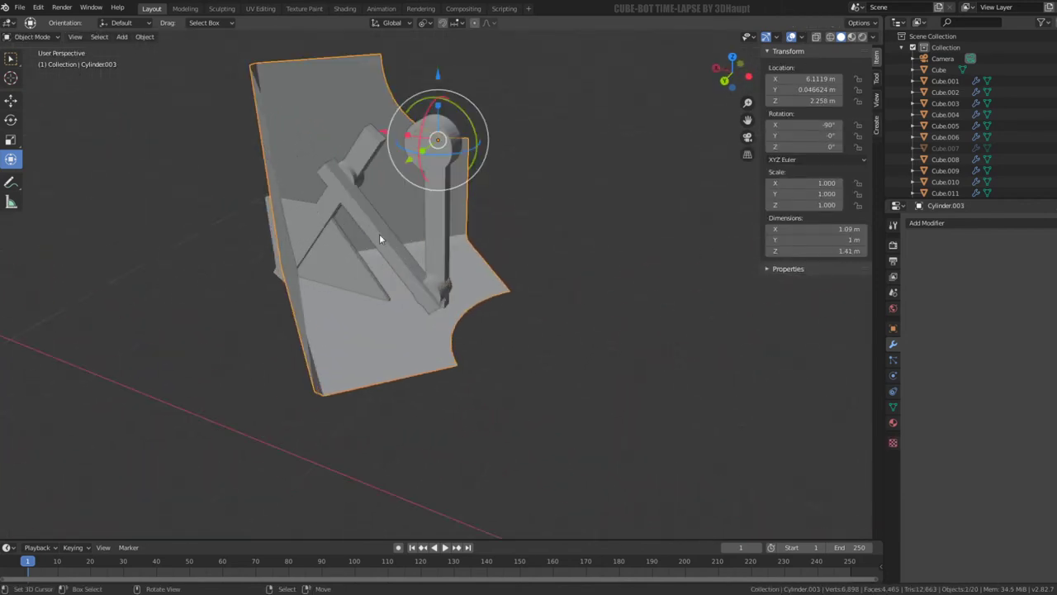
{"action": "left_click", "coordinate": [374, 218]}
{"action": "mouse_move", "coordinate": [374, 218]}
{"action": "middle_mouse_down"}
{"action": "mouse_move", "coordinate": [382, 324]}
{"action": "mouse_move", "coordinate": [378, 245]}
{"action": "middle_mouse_up"}
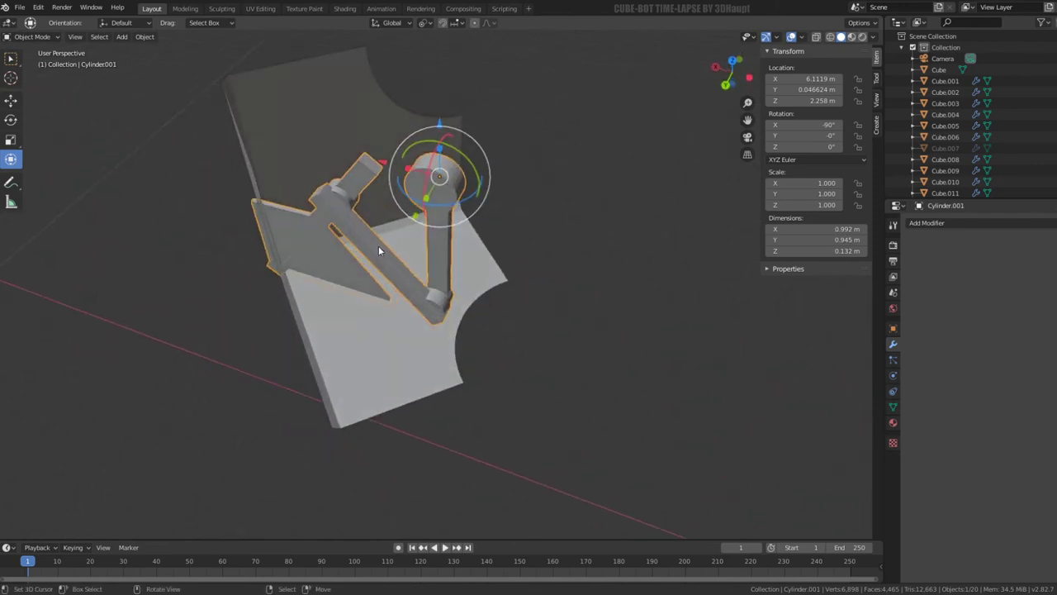
{"action": "key", "text": "Tab"}
{"action": "key", "text": "l"}
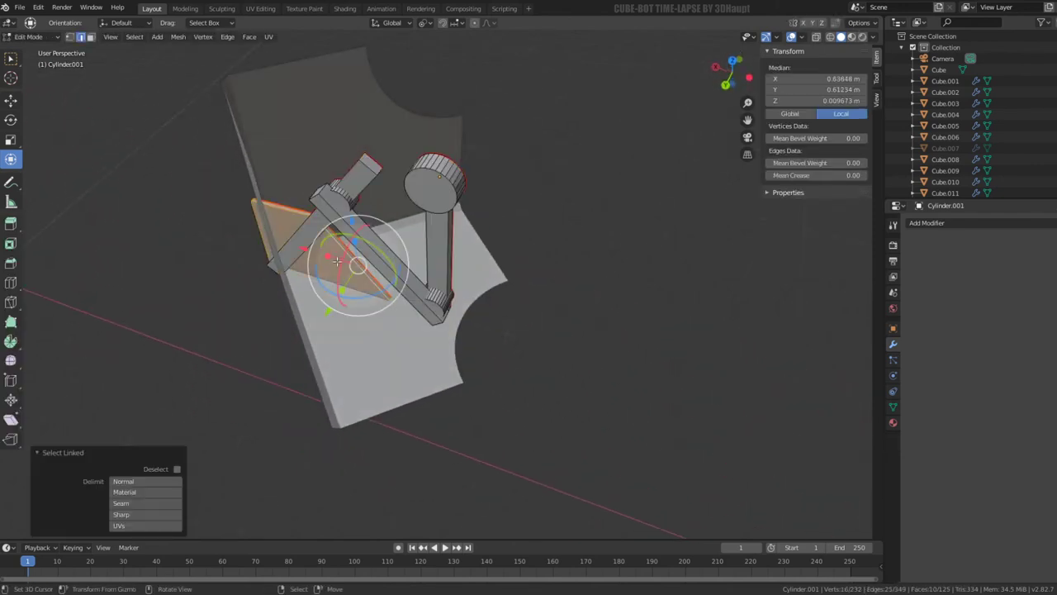
{"action": "key", "text": "p"}
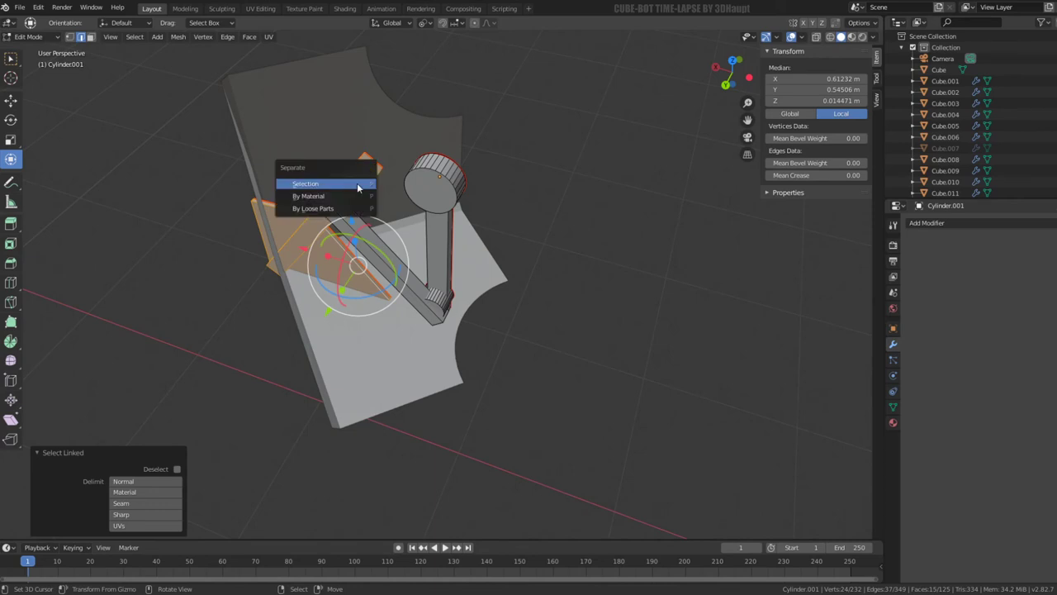
{"action": "left_click", "coordinate": [355, 182]}
{"action": "key", "text": "l"}
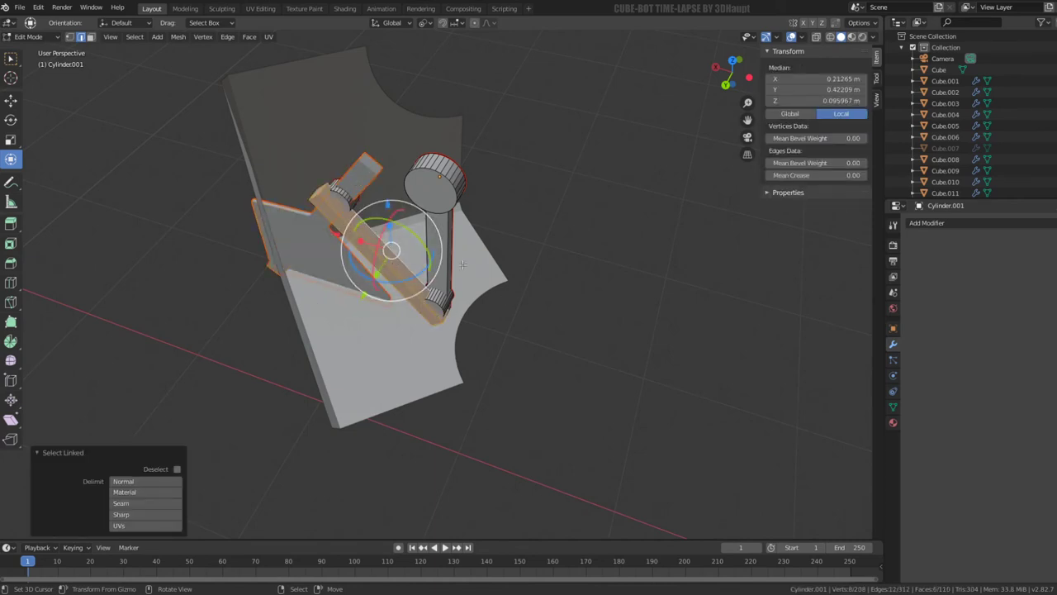
- Separate the short upper arm and the long arm into their own objects
{"action": "left_click", "coordinate": [343, 194]}
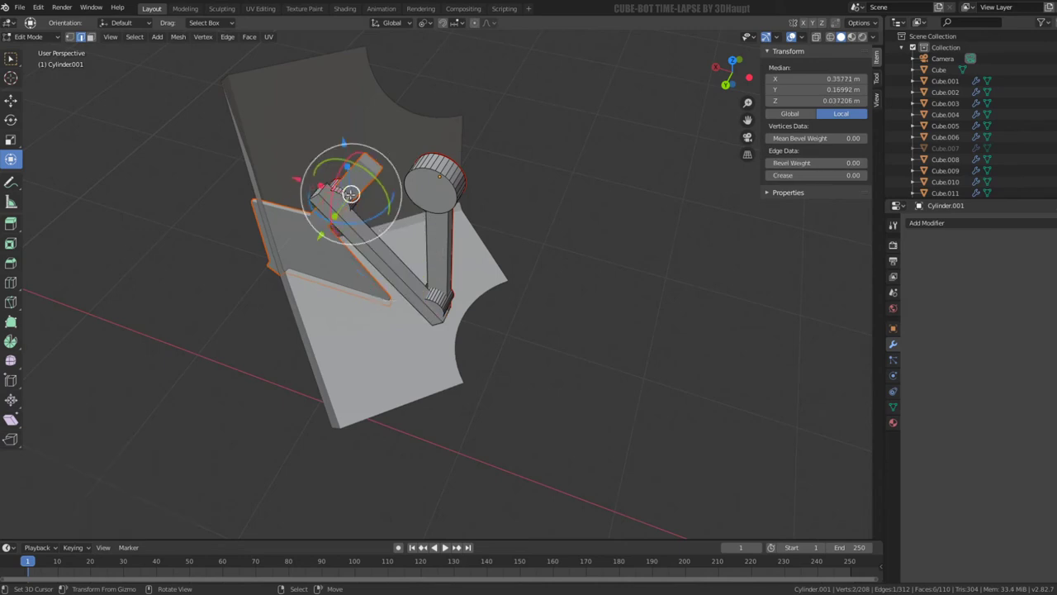
{"action": "key", "text": "l"}
{"action": "key", "text": "p"}
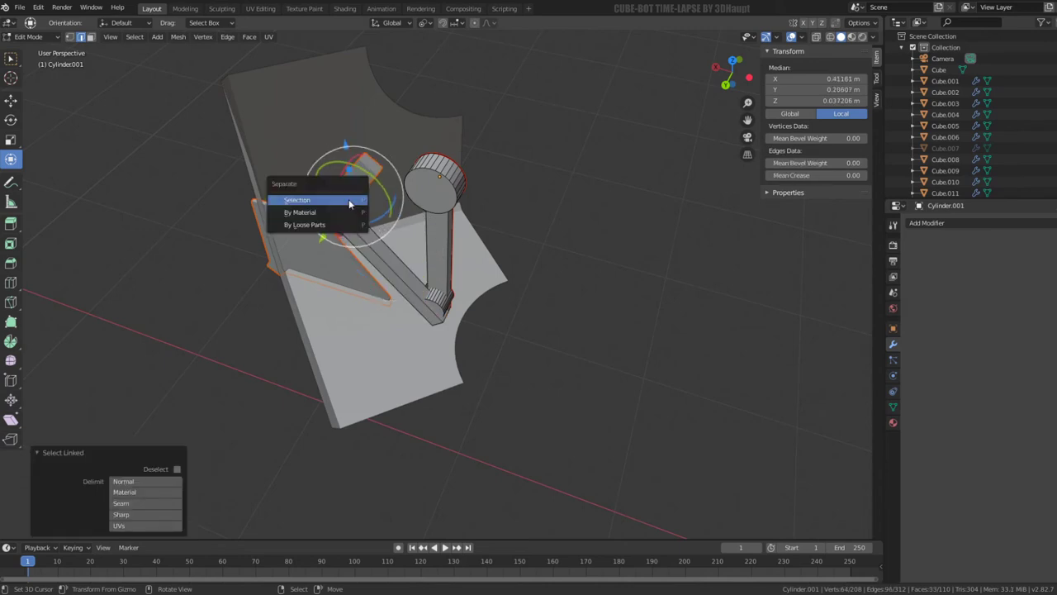
{"action": "left_click", "coordinate": [352, 205]}
{"action": "left_click", "coordinate": [385, 263]}
{"action": "key", "text": "l"}
{"action": "key", "text": "p"}
{"action": "left_click", "coordinate": [385, 263]}
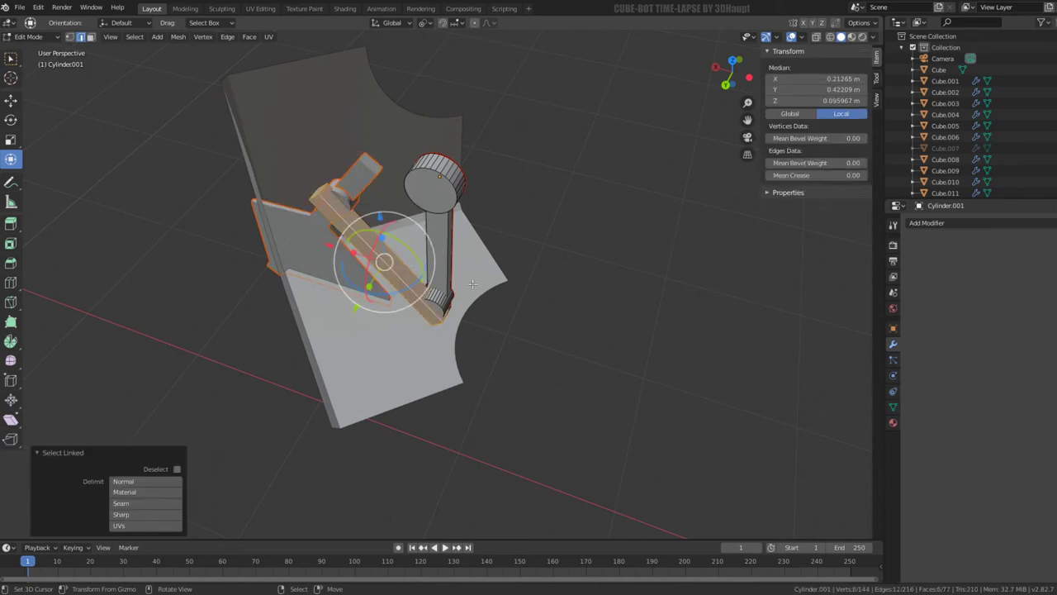
- Split the vertical post and the round cylinder off as separate objects
{"action": "left_click", "coordinate": [428, 299]}
{"action": "key", "text": "l"}
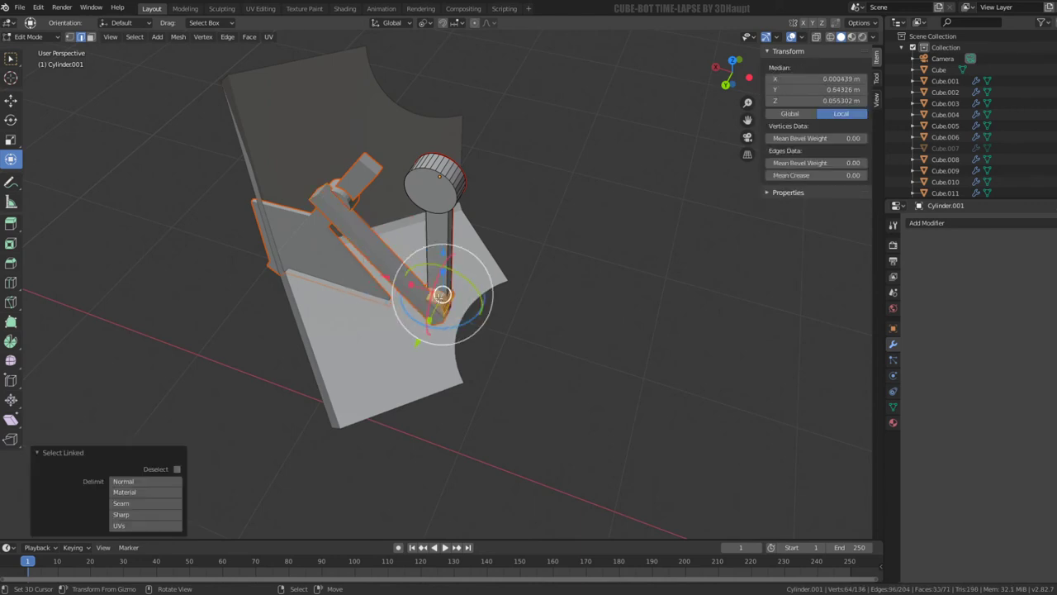
{"action": "key", "text": "p"}
{"action": "left_click", "coordinate": [438, 295]}
{"action": "key", "text": "l"}
{"action": "key", "text": "p"}
{"action": "key", "text": "l"}
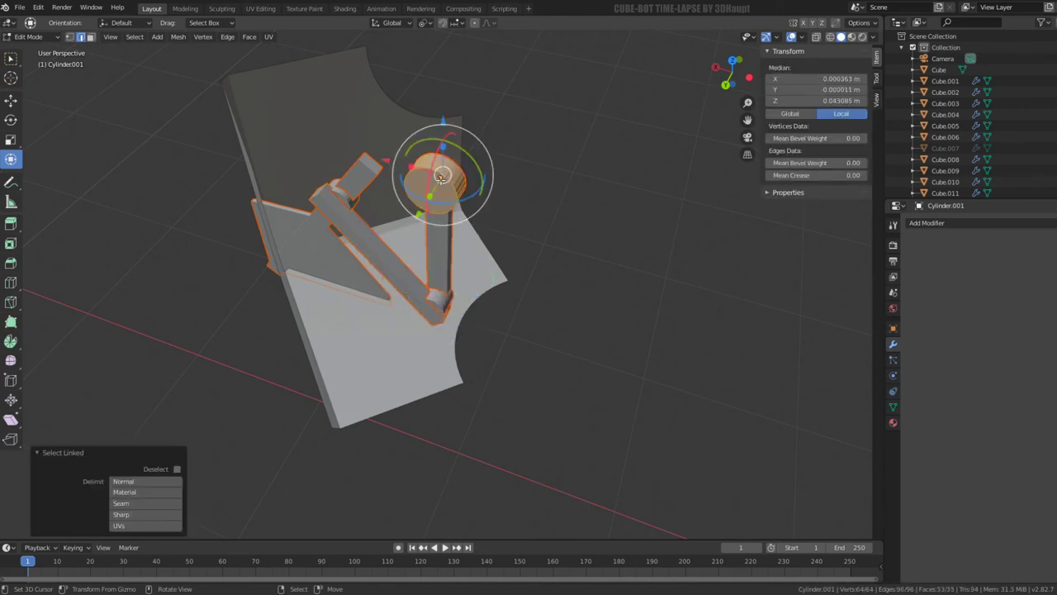
{"action": "key", "text": "p"}
{"action": "mouse_move", "coordinate": [502, 215]}
{"action": "middle_mouse_down"}
{"action": "mouse_move", "coordinate": [392, 216]}
{"action": "mouse_move", "coordinate": [507, 271]}
{"action": "middle_mouse_up"}
{"action": "key", "text": "Tab"}
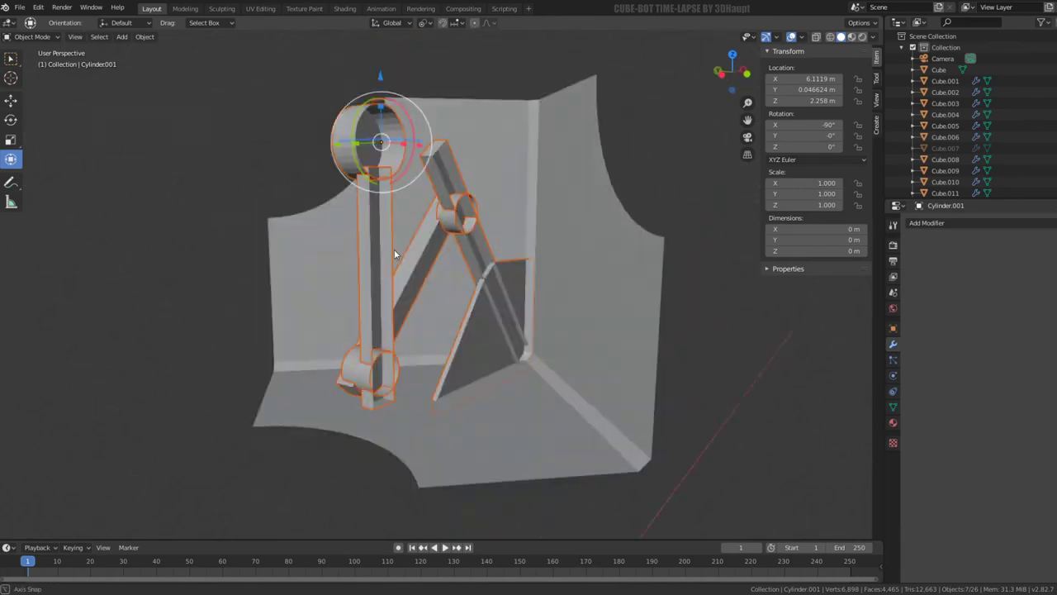
- Link Cube.001's modifiers onto the corner side plate with Ctrl+L > Modifiers
{"action": "left_click", "coordinate": [404, 341]}
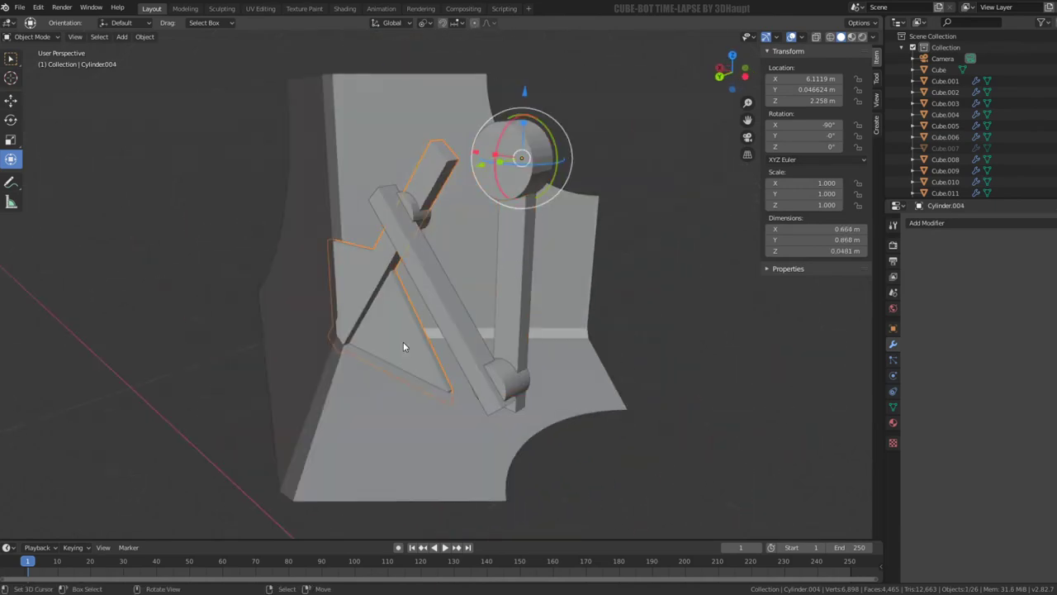
{"action": "scroll", "coordinate": [403, 341], "scroll_direction": "down", "scroll_amount": 4}
{"action": "middle_click_drag", "start_coordinate": [403, 341], "coordinate": [485, 360]}
{"action": "scroll", "coordinate": [485, 359], "scroll_direction": "down", "scroll_amount": 3}
{"action": "scroll", "coordinate": [533, 319], "scroll_direction": "down", "scroll_amount": 2}
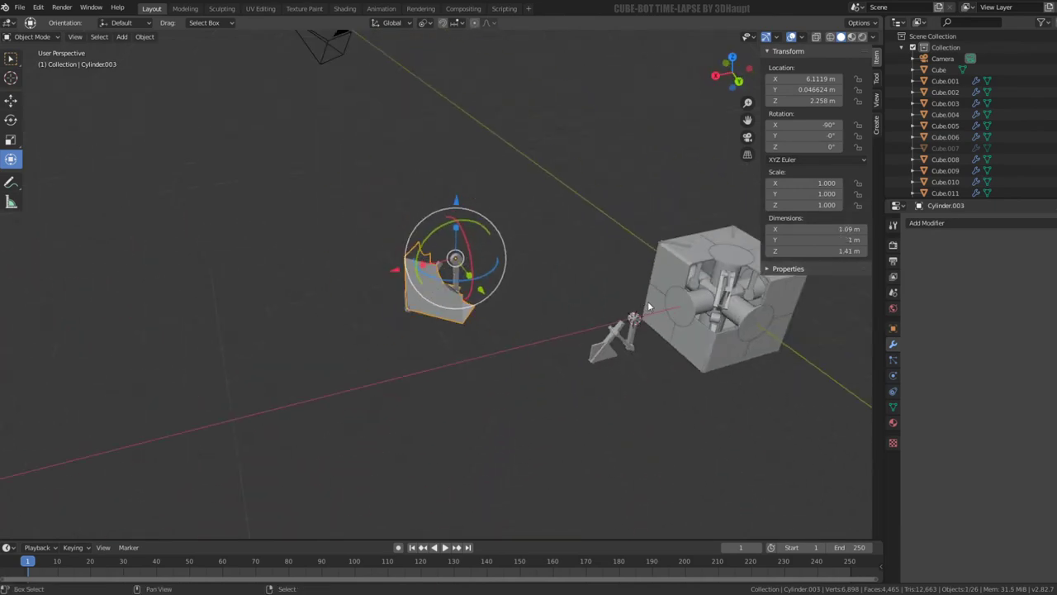
{"action": "left_click", "coordinate": [721, 350], "text": "shift"}
{"action": "key", "text": "ctrl+l"}
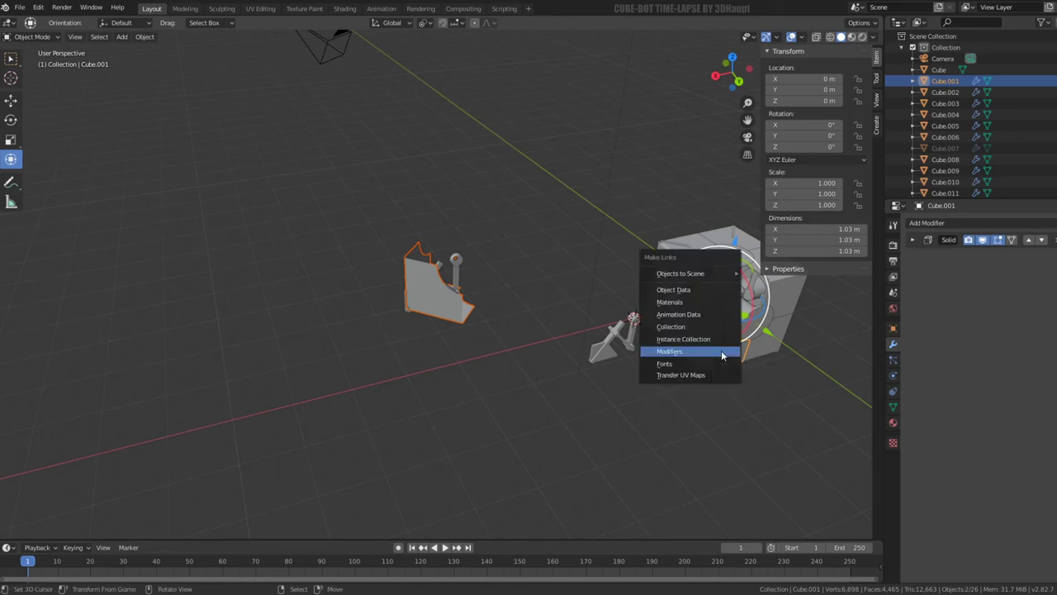
{"action": "left_click", "coordinate": [723, 355]}
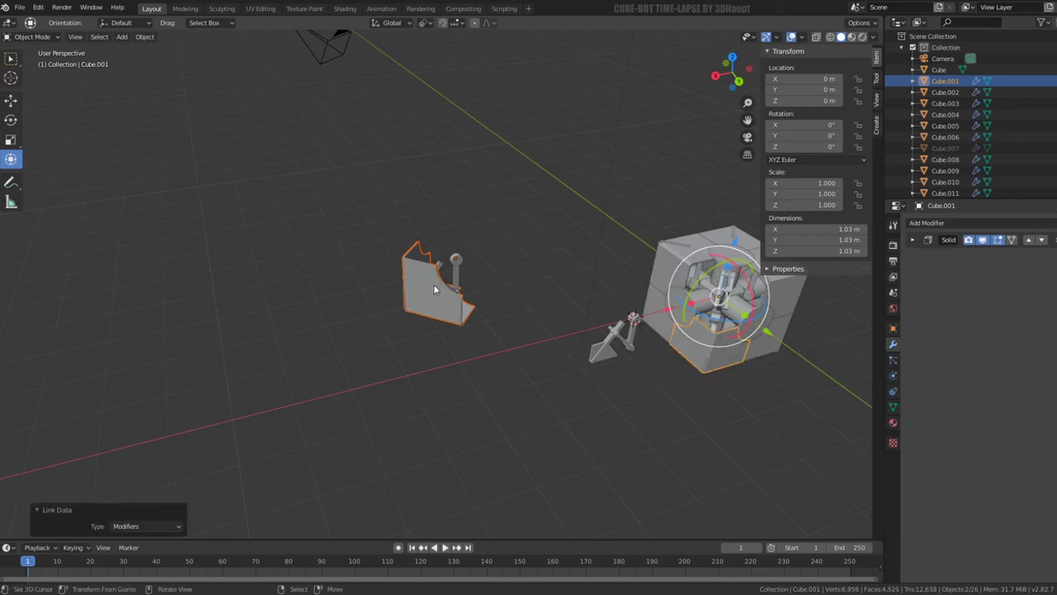
{"action": "scroll", "coordinate": [434, 284], "scroll_direction": "up", "scroll_amount": 5}
{"action": "mouse_move", "coordinate": [509, 248]}
{"action": "middle_mouse_down"}
{"action": "mouse_move", "coordinate": [429, 211]}
{"action": "mouse_move", "coordinate": [472, 203]}
{"action": "middle_mouse_up"}
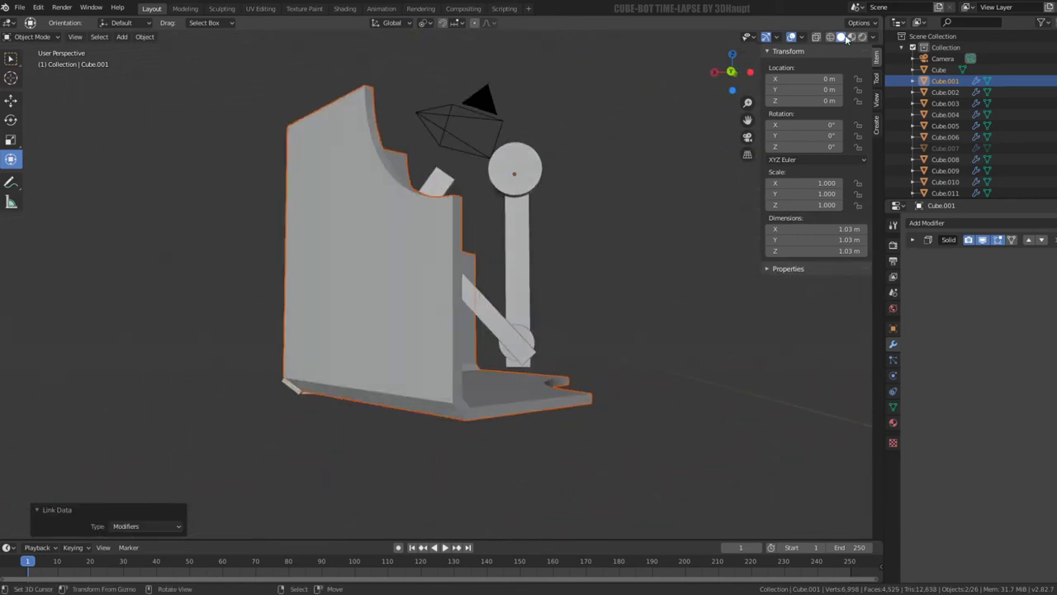
- Switch viewport lighting to MatCap, first choosing a red MatCap
{"action": "left_click", "coordinate": [873, 38]}
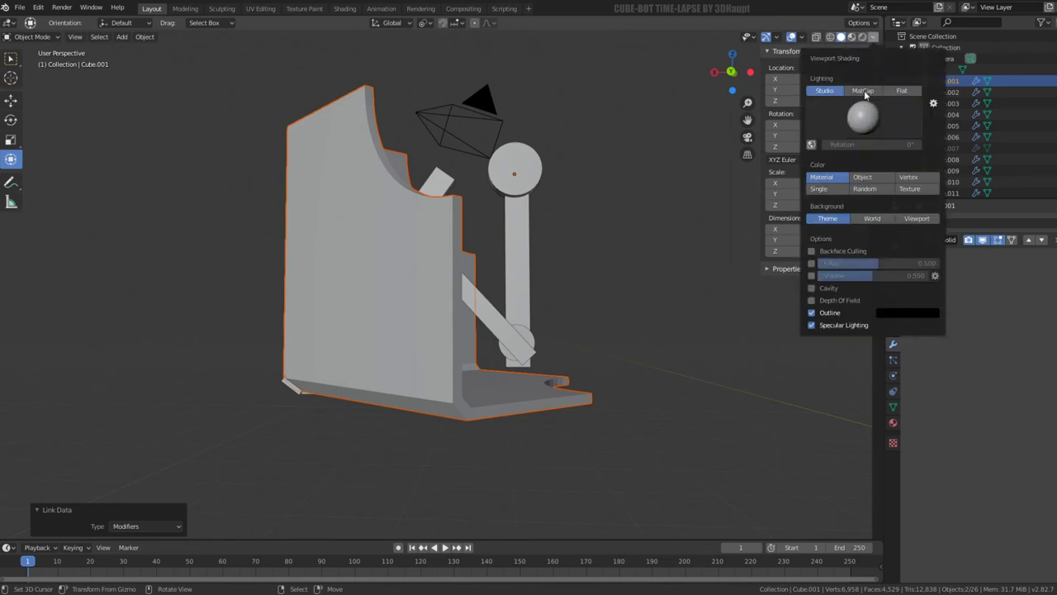
{"action": "left_click", "coordinate": [863, 91]}
{"action": "left_click", "coordinate": [860, 113]}
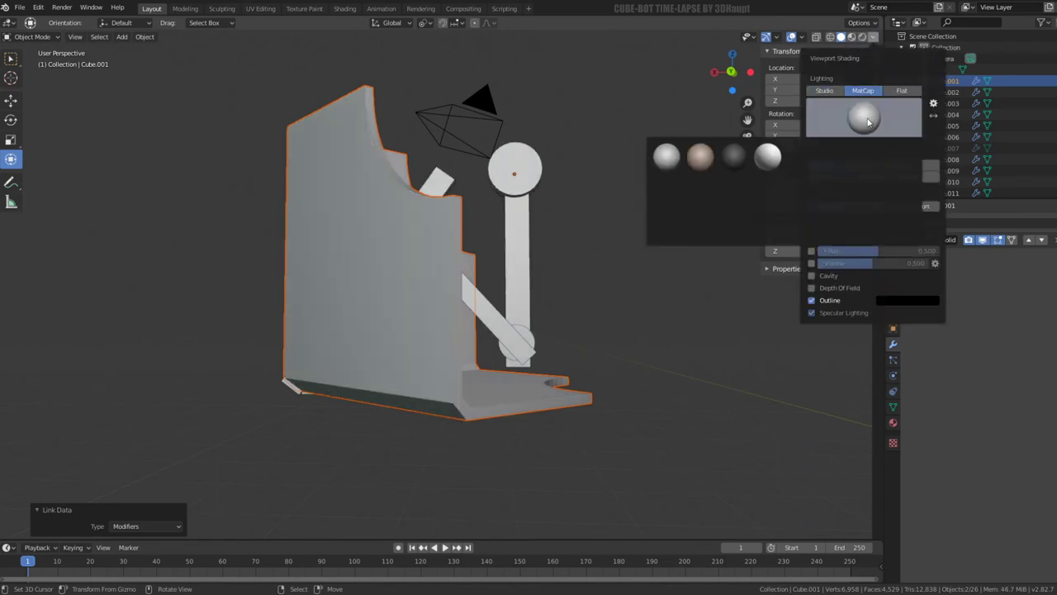
{"action": "left_click", "coordinate": [706, 176]}
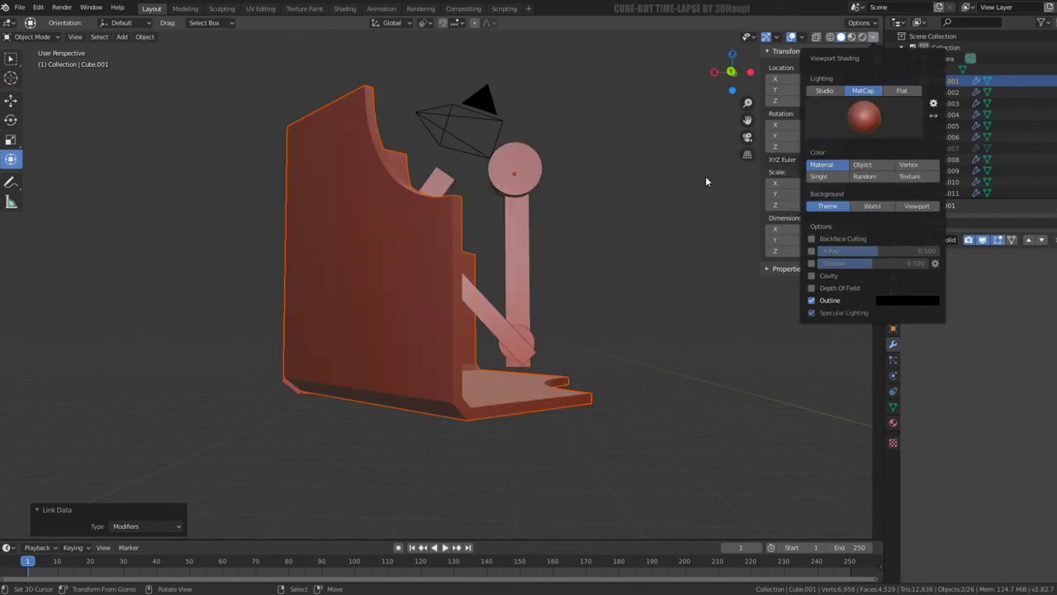
{"action": "mouse_move", "coordinate": [479, 266]}
{"action": "middle_mouse_down"}
{"action": "mouse_move", "coordinate": [366, 268]}
{"action": "mouse_move", "coordinate": [834, 77]}
{"action": "middle_mouse_up"}
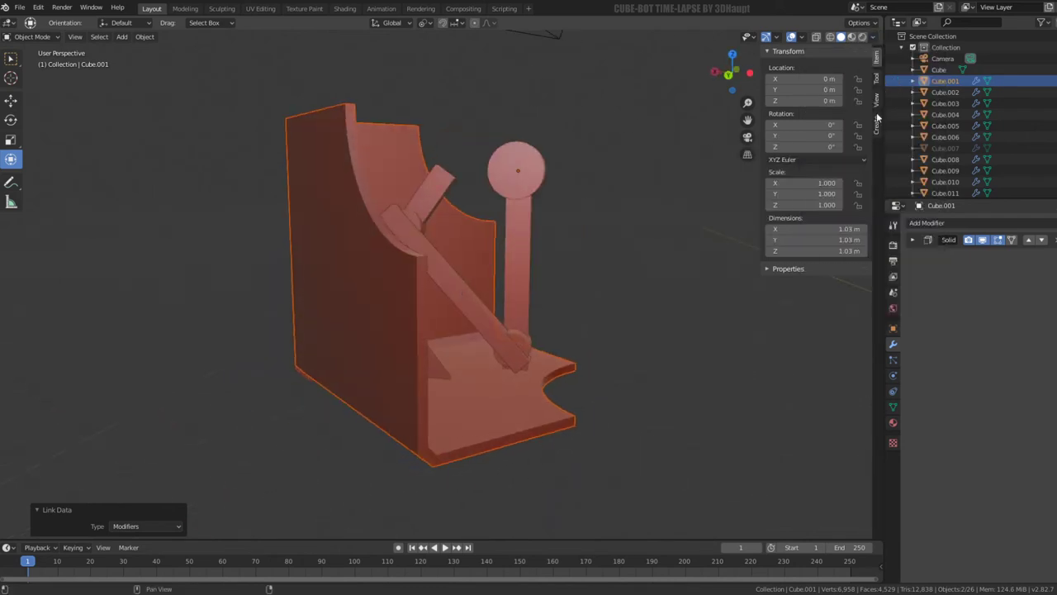
- Show the render settings and turn on cavity shading in the viewport
{"action": "left_click", "coordinate": [893, 225]}
{"action": "left_click", "coordinate": [894, 245]}
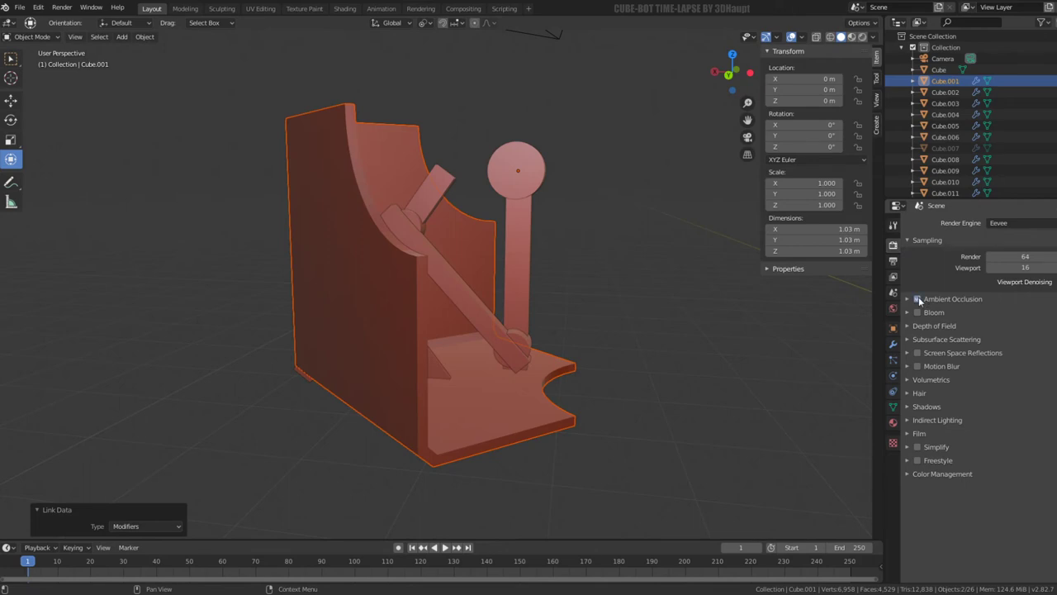
{"action": "mouse_move", "coordinate": [627, 256]}
{"action": "middle_mouse_down"}
{"action": "mouse_move", "coordinate": [505, 246]}
{"action": "mouse_move", "coordinate": [534, 252]}
{"action": "middle_mouse_up"}
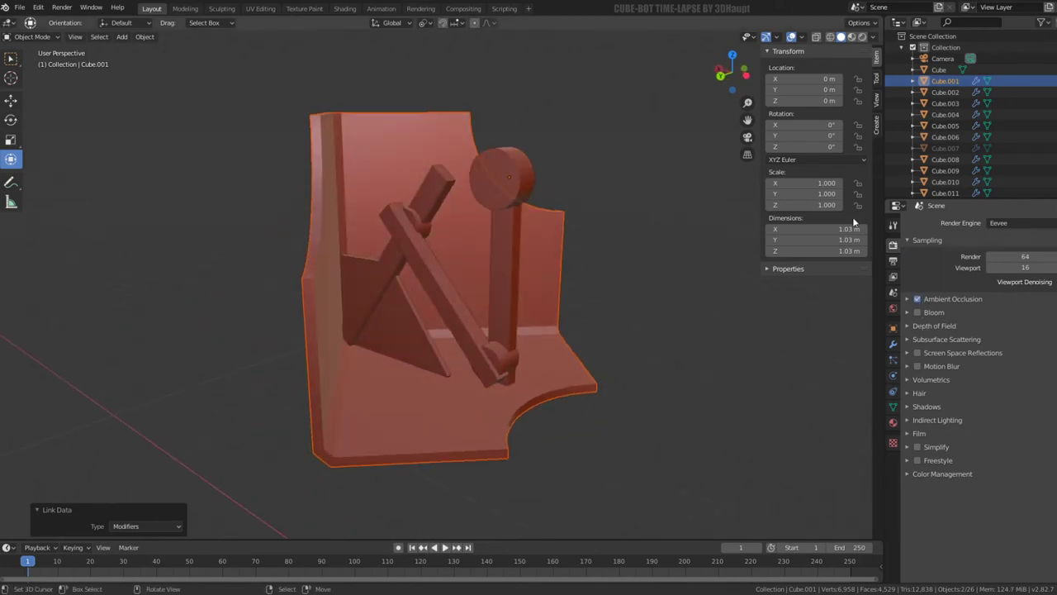
{"action": "left_click", "coordinate": [873, 37]}
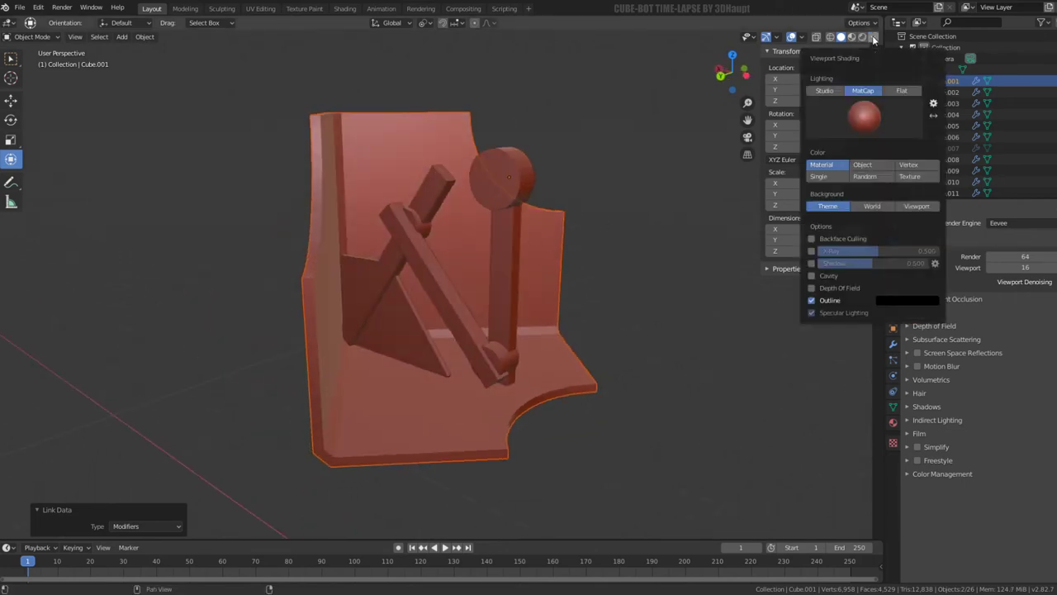
{"action": "left_click", "coordinate": [812, 276]}
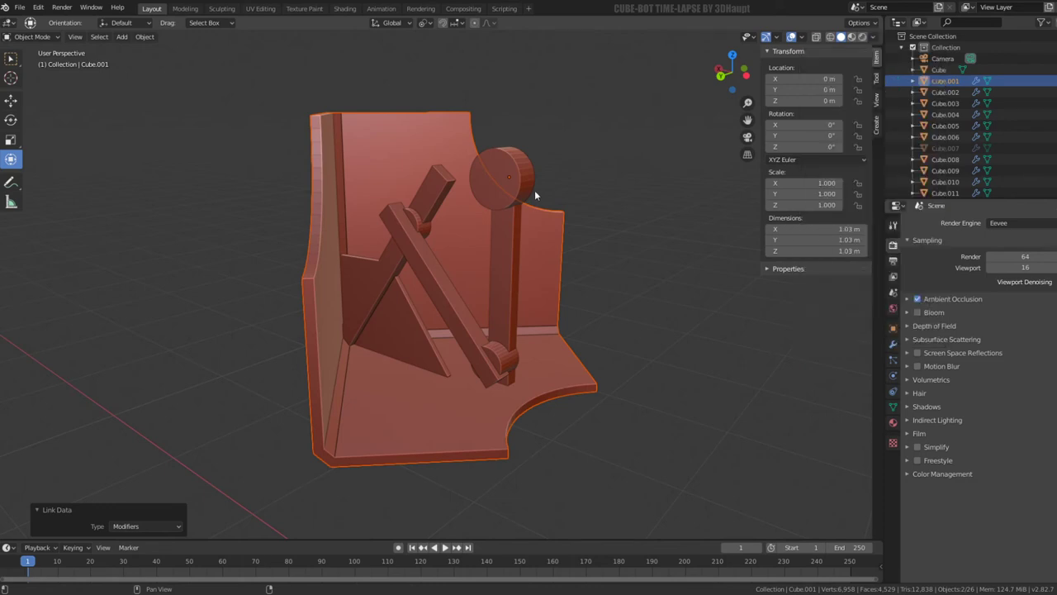
{"action": "mouse_move", "coordinate": [534, 190]}
{"action": "middle_mouse_down"}
{"action": "mouse_move", "coordinate": [495, 209]}
{"action": "mouse_move", "coordinate": [440, 183]}
{"action": "mouse_move", "coordinate": [594, 189]}
{"action": "mouse_move", "coordinate": [441, 226]}
{"action": "mouse_move", "coordinate": [400, 250]}
{"action": "mouse_move", "coordinate": [413, 207]}
{"action": "middle_mouse_up"}
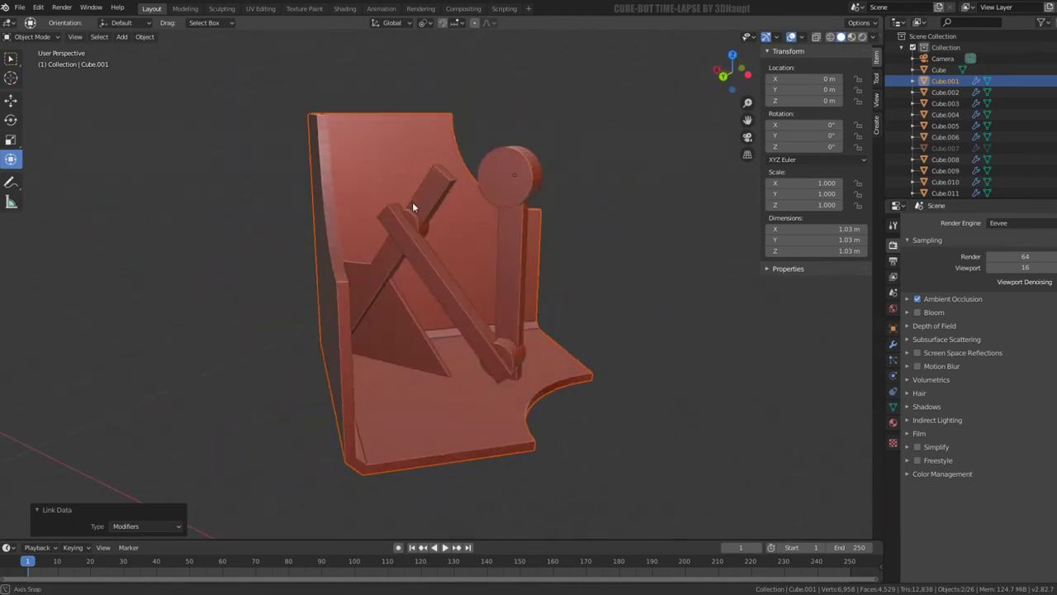
- Replace the red MatCap with a white MatCap
{"action": "left_click", "coordinate": [872, 38]}
{"action": "left_click", "coordinate": [859, 130]}
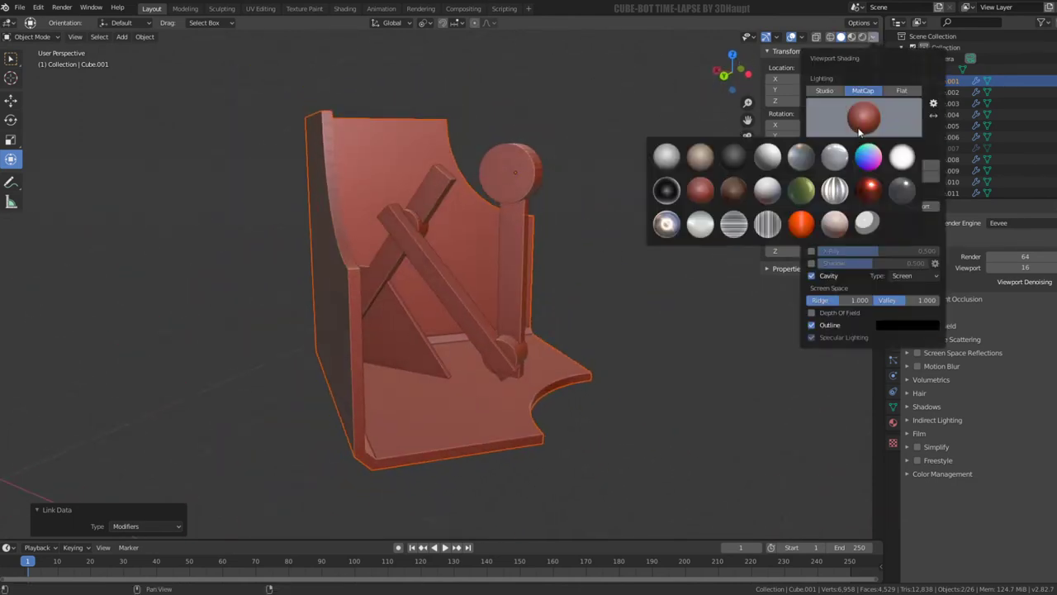
{"action": "left_click", "coordinate": [769, 169]}
{"action": "mouse_move", "coordinate": [578, 248]}
{"action": "middle_mouse_down"}
{"action": "mouse_move", "coordinate": [393, 207]}
{"action": "mouse_move", "coordinate": [538, 203]}
{"action": "middle_mouse_up"}
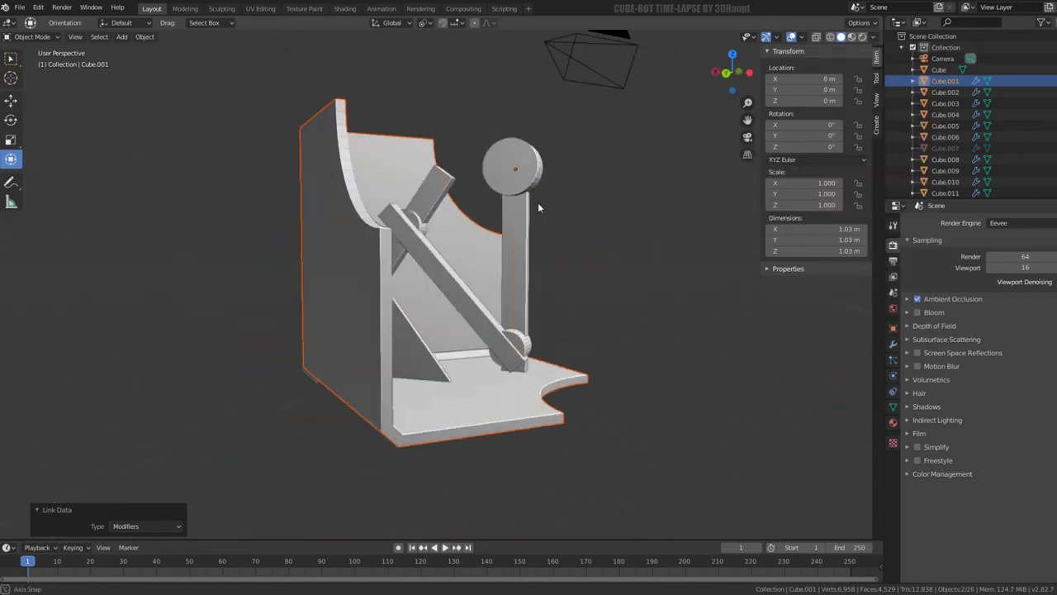
- Enable Eevee's Ambient Occlusion and expand its settings
{"action": "left_click", "coordinate": [918, 299]}
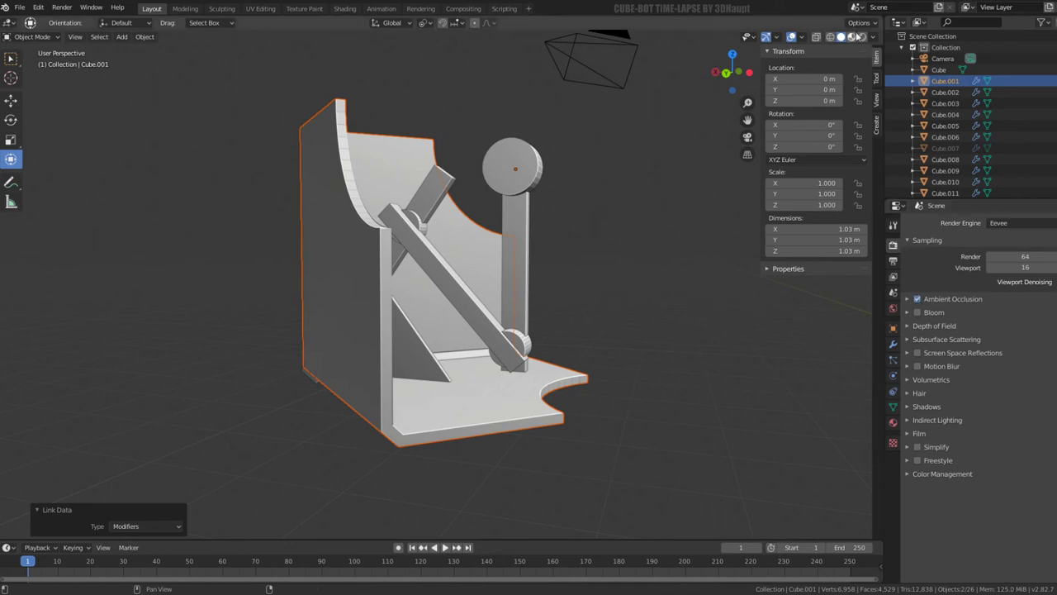
{"action": "left_click", "coordinate": [909, 300]}
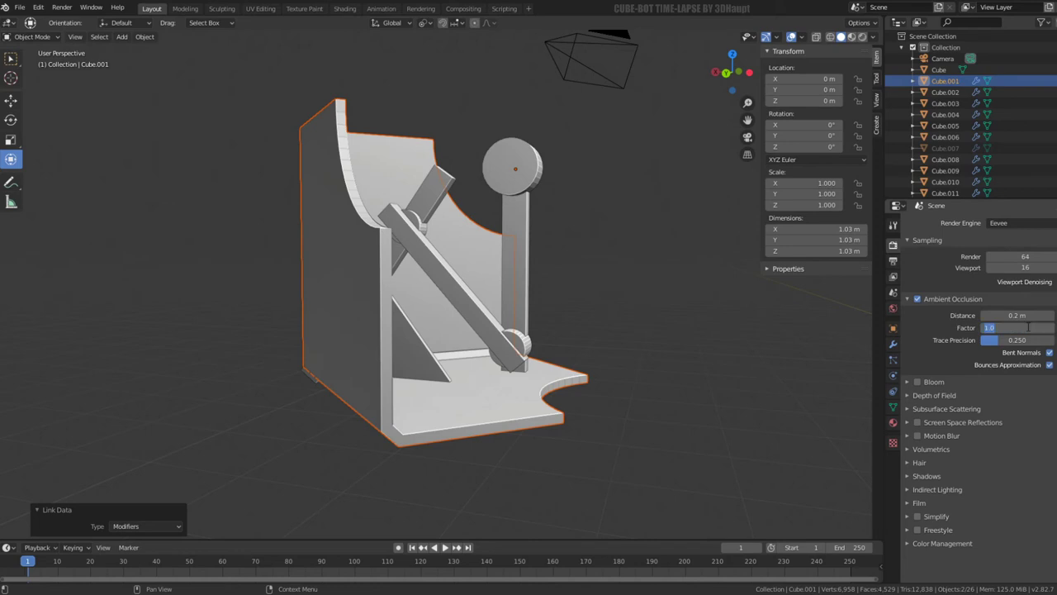
{"action": "middle_click_drag", "start_coordinate": [684, 326], "coordinate": [618, 323]}
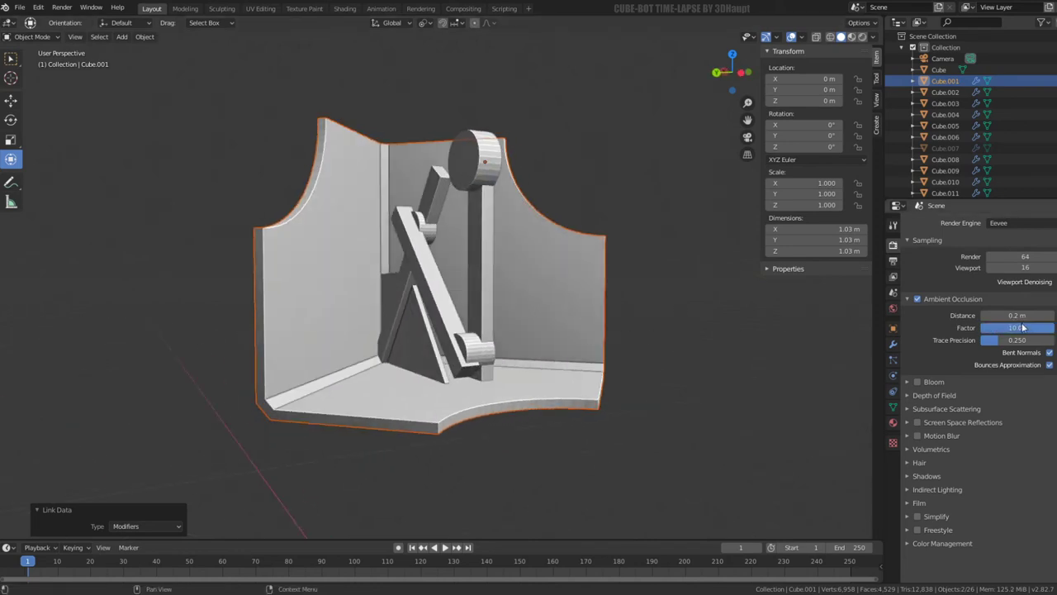
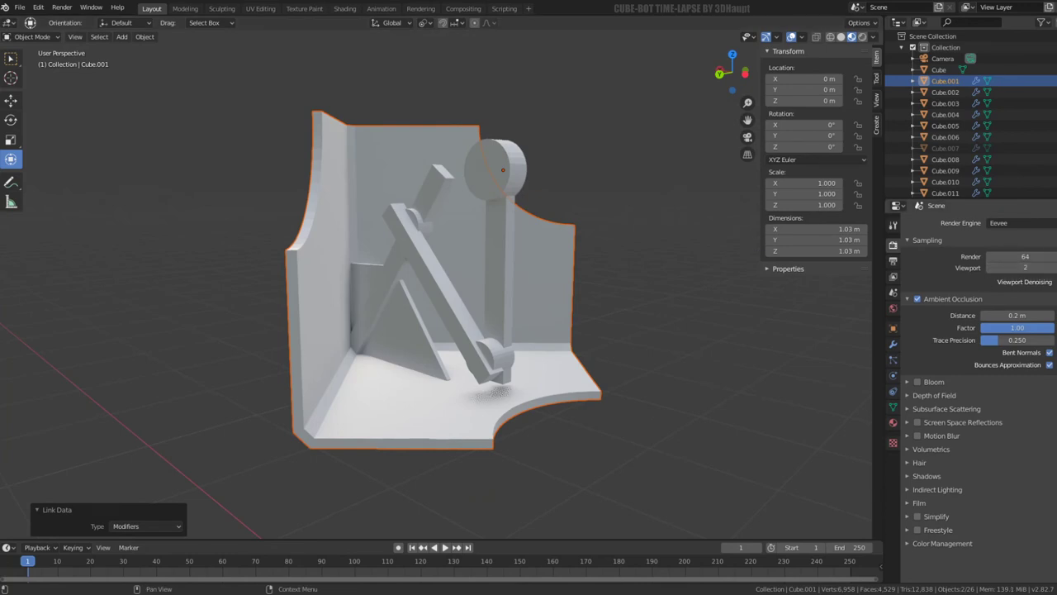
- Switch to the Shading workspace and select the diagonal arm piece
{"action": "mouse_move", "coordinate": [506, 259]}
{"action": "middle_mouse_down"}
{"action": "mouse_move", "coordinate": [515, 331]}
{"action": "mouse_move", "coordinate": [539, 267]}
{"action": "middle_mouse_up"}
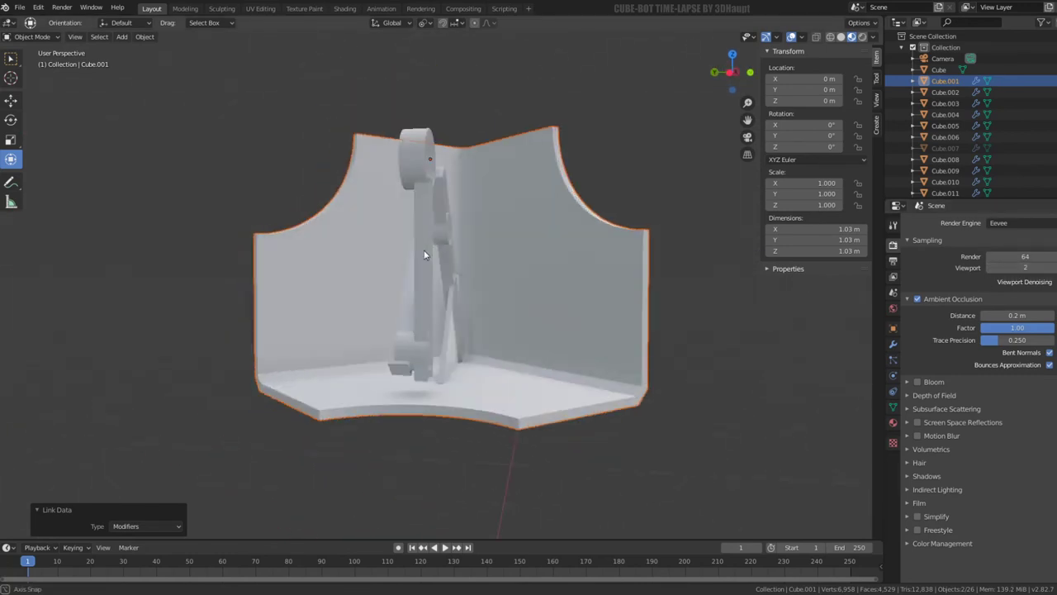
{"action": "scroll", "coordinate": [602, 212], "scroll_direction": "down", "scroll_amount": 3}
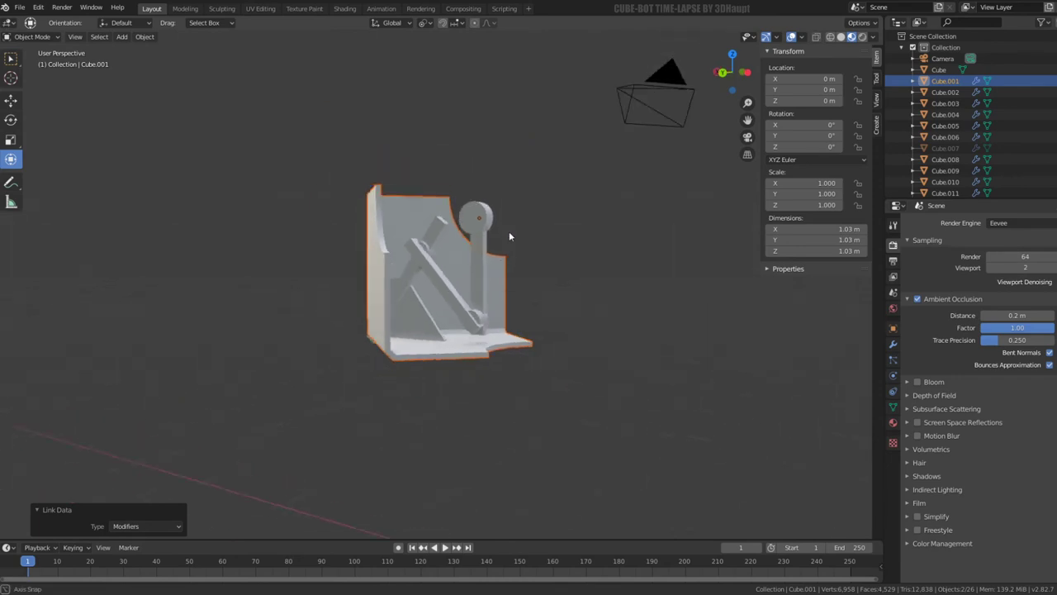
{"action": "mouse_move", "coordinate": [509, 231]}
{"action": "middle_mouse_down"}
{"action": "mouse_move", "coordinate": [509, 183]}
{"action": "mouse_move", "coordinate": [516, 230]}
{"action": "mouse_move", "coordinate": [528, 206]}
{"action": "middle_mouse_up"}
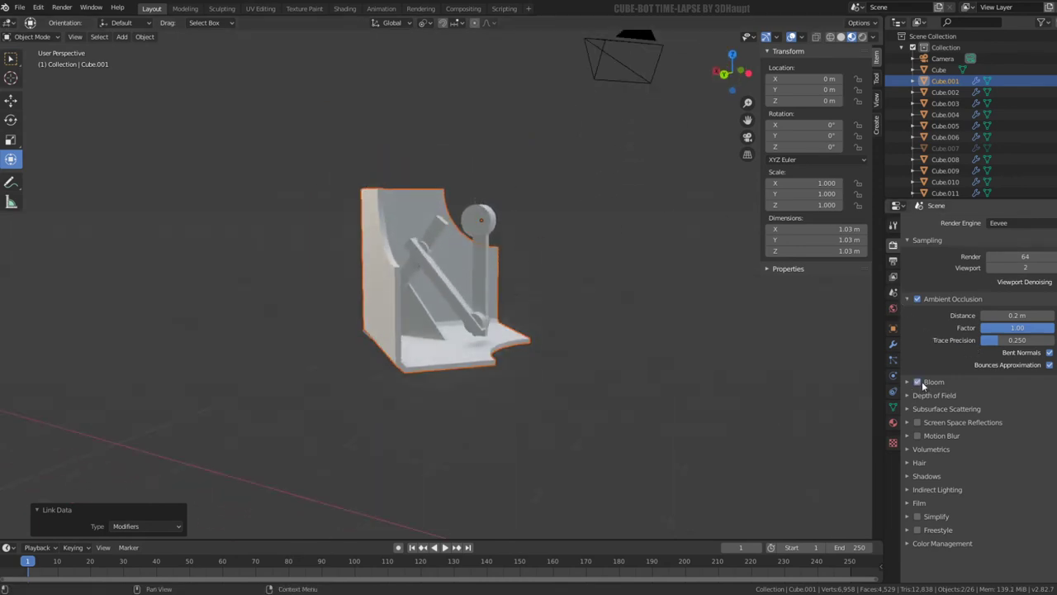
{"action": "left_click", "coordinate": [894, 423]}
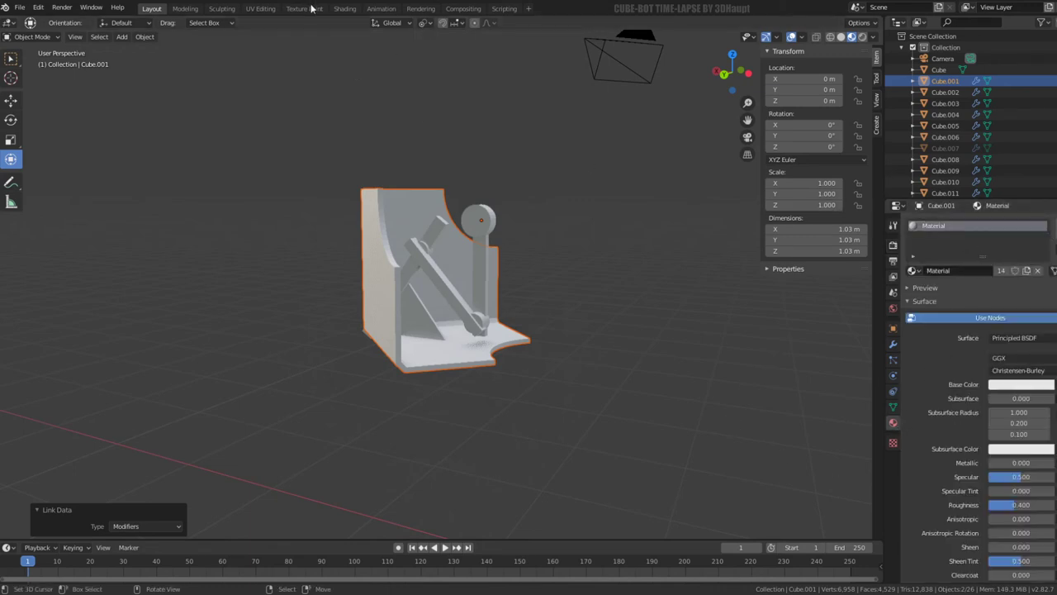
{"action": "left_click", "coordinate": [344, 9]}
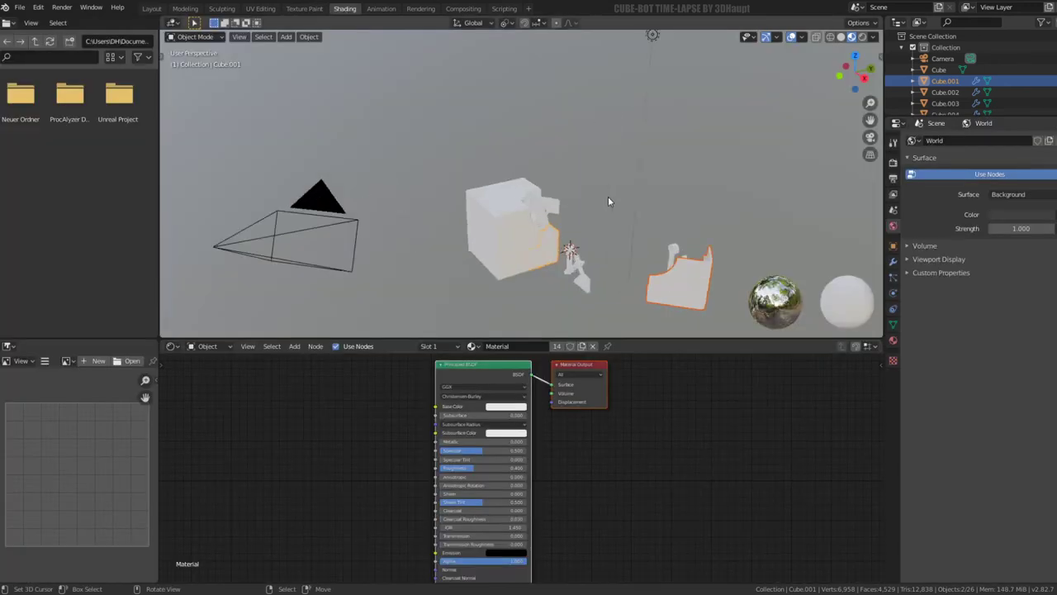
{"action": "scroll", "coordinate": [618, 196], "scroll_direction": "up", "scroll_amount": 5}
{"action": "scroll", "coordinate": [618, 198], "scroll_direction": "down", "scroll_amount": 3}
{"action": "mouse_move", "coordinate": [617, 198]}
{"action": "middle_mouse_down"}
{"action": "mouse_move", "coordinate": [512, 163]}
{"action": "mouse_move", "coordinate": [610, 213]}
{"action": "mouse_move", "coordinate": [680, 223]}
{"action": "mouse_move", "coordinate": [476, 173]}
{"action": "mouse_move", "coordinate": [554, 217]}
{"action": "mouse_move", "coordinate": [482, 231]}
{"action": "middle_mouse_up"}
{"action": "left_click", "coordinate": [481, 224]}
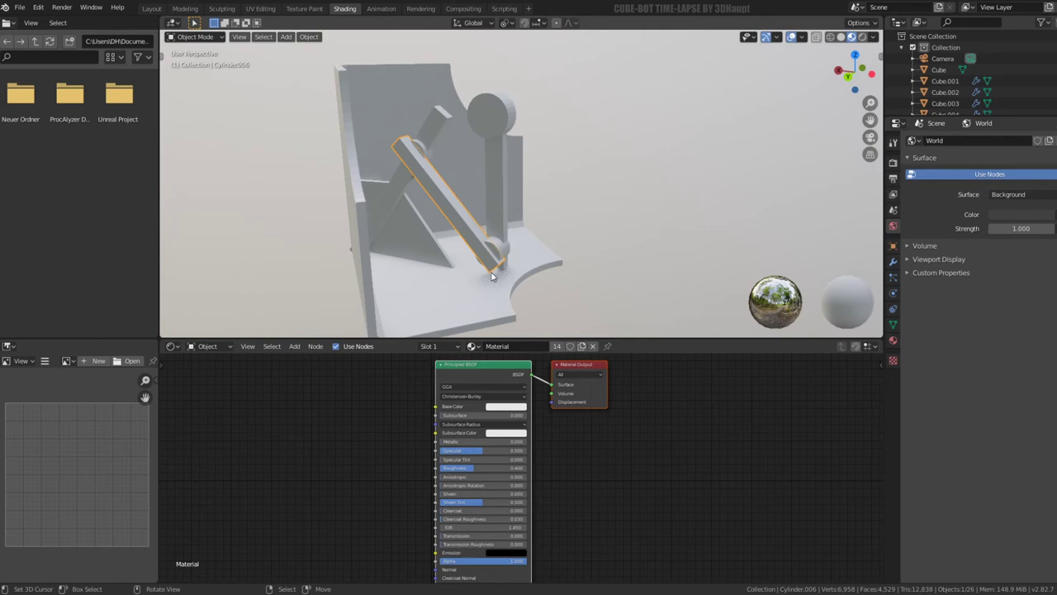
- Darken the arm's base colour to a deeper grey, set Metallic 0.4 and Roughness 0.75, and return to Modeling
{"action": "left_click", "coordinate": [515, 413]}
{"action": "left_click_drag", "start_coordinate": [557, 308], "coordinate": [557, 326]}
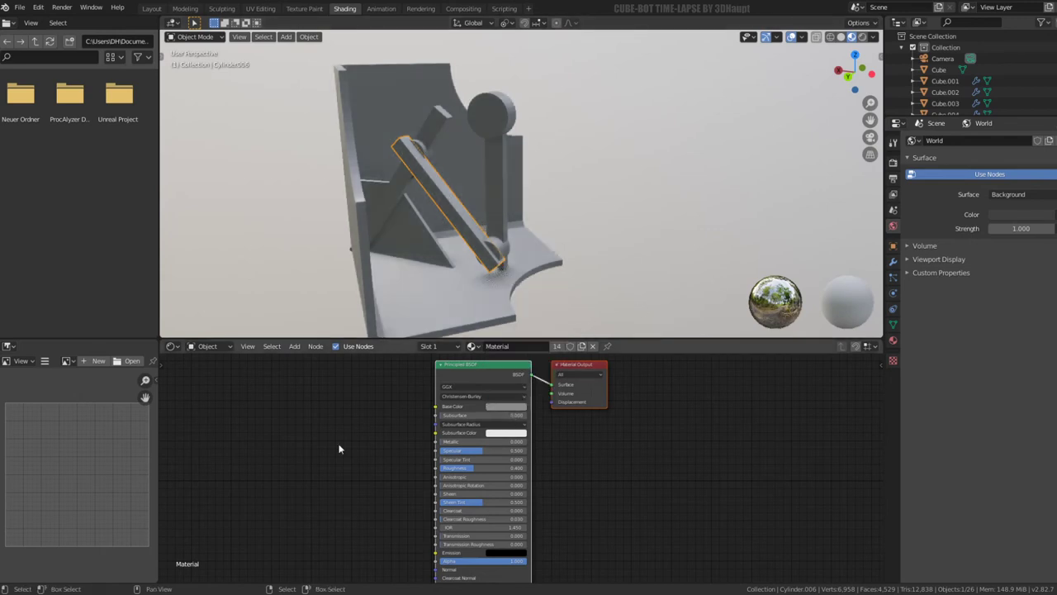
{"action": "mouse_move", "coordinate": [470, 446]}
{"action": "left_mouse_down"}
{"action": "mouse_move", "coordinate": [508, 446]}
{"action": "mouse_move", "coordinate": [502, 469]}
{"action": "left_mouse_up"}
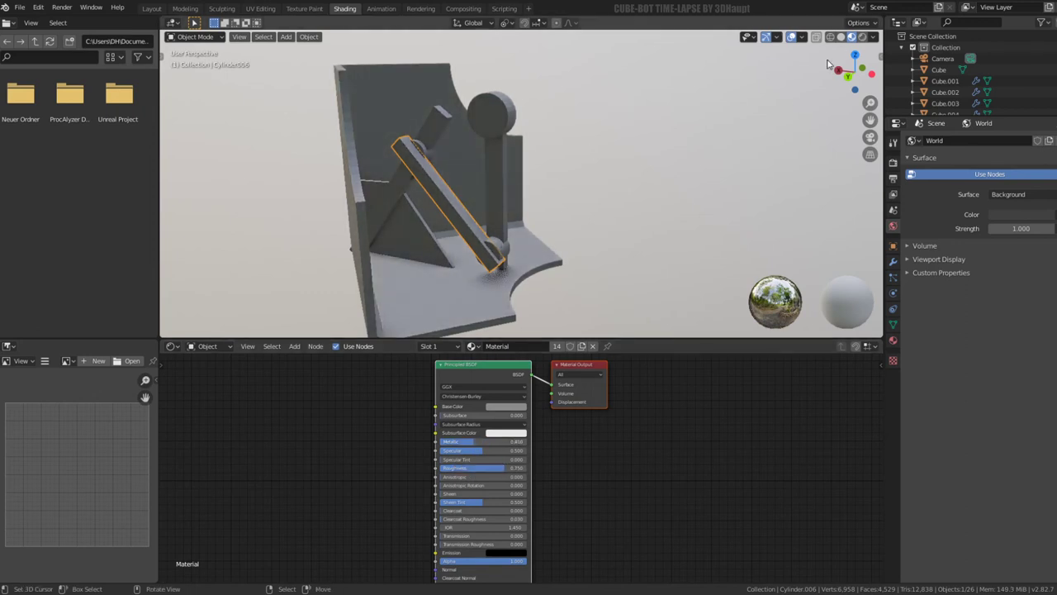
{"action": "left_click", "coordinate": [185, 9]}
- Return to Object Mode, then select and frame the separate quarter shell on the left
{"action": "left_click", "coordinate": [862, 39]}
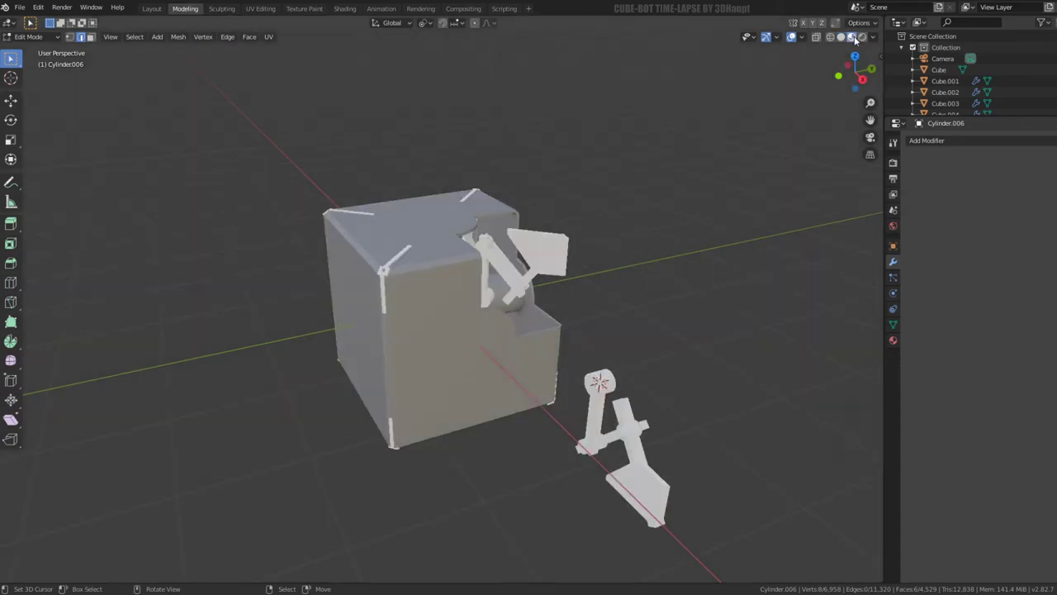
{"action": "mouse_move", "coordinate": [855, 70]}
{"action": "left_mouse_down"}
{"action": "mouse_move", "coordinate": [405, 267]}
{"action": "mouse_move", "coordinate": [458, 267]}
{"action": "left_mouse_up"}
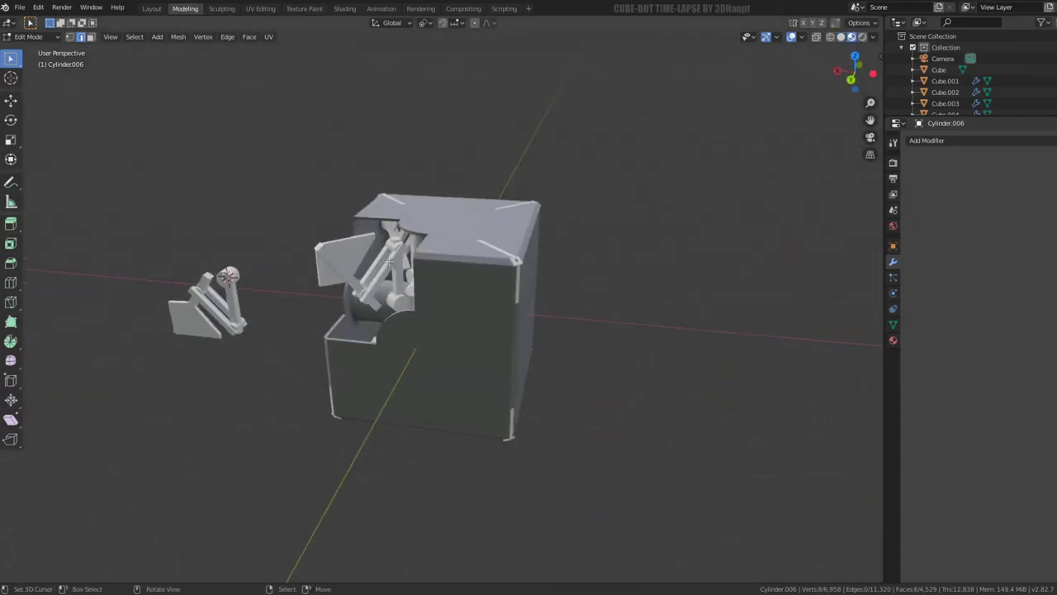
{"action": "scroll", "coordinate": [457, 267], "scroll_direction": "down", "scroll_amount": 5}
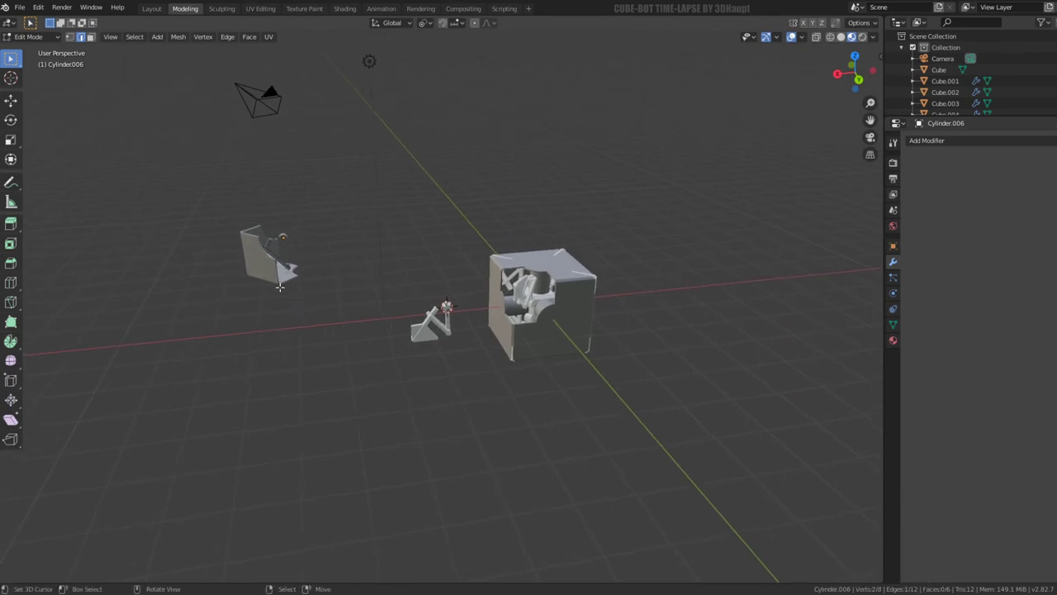
{"action": "key", "text": "Tab"}
{"action": "left_click", "coordinate": [279, 283]}
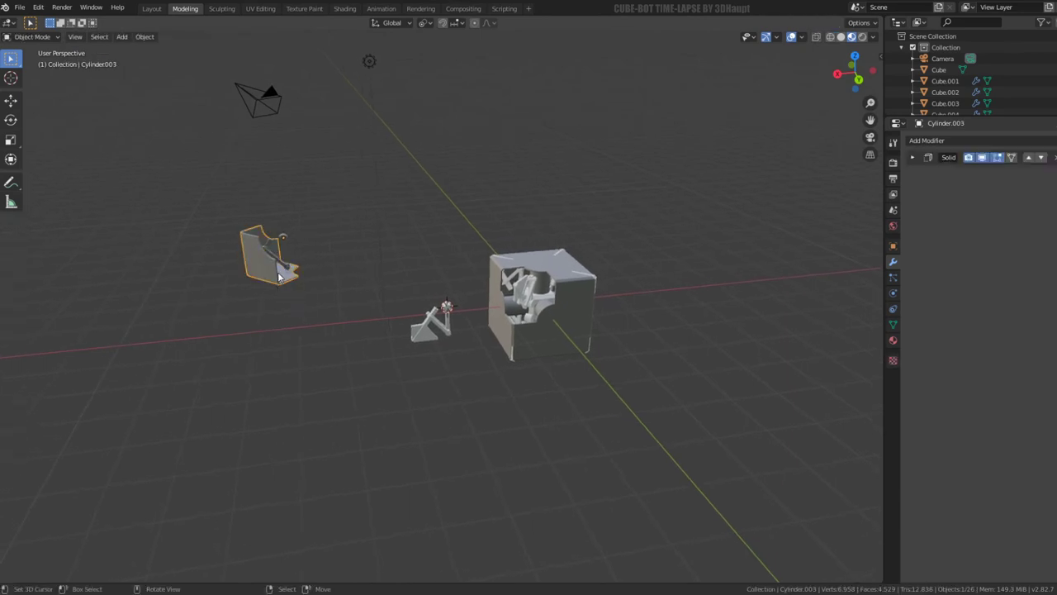
{"action": "left_click", "coordinate": [893, 339]}
{"action": "key", "text": "KP_Decimal"}
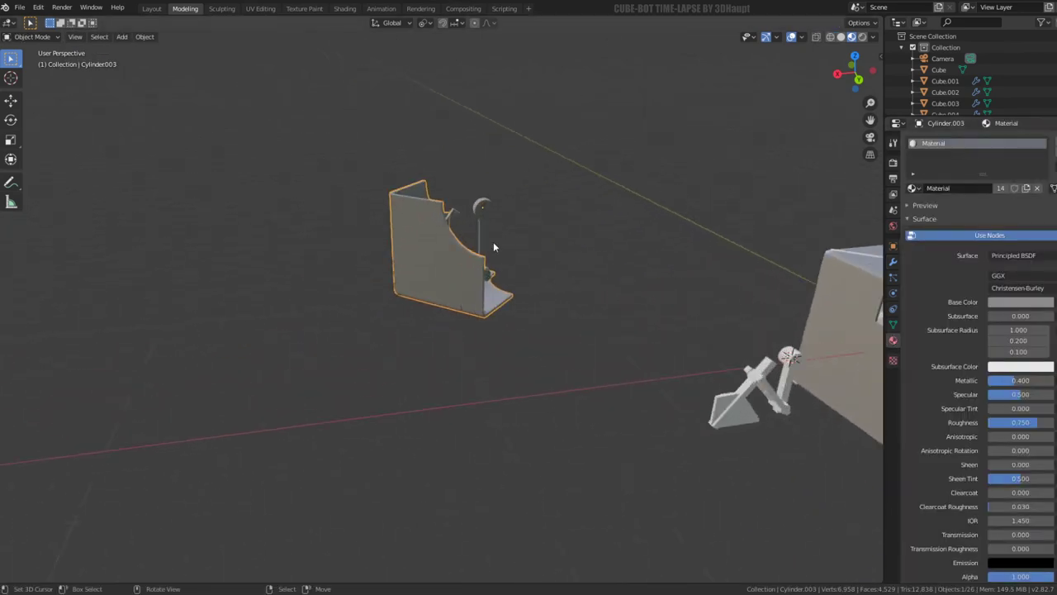
- Select all objects with the shell active and link its material to them
{"action": "key", "text": "a"}
{"action": "middle_click_drag", "start_coordinate": [597, 238], "coordinate": [341, 304], "text": "shift"}
{"action": "left_click", "coordinate": [287, 296], "text": "shift"}
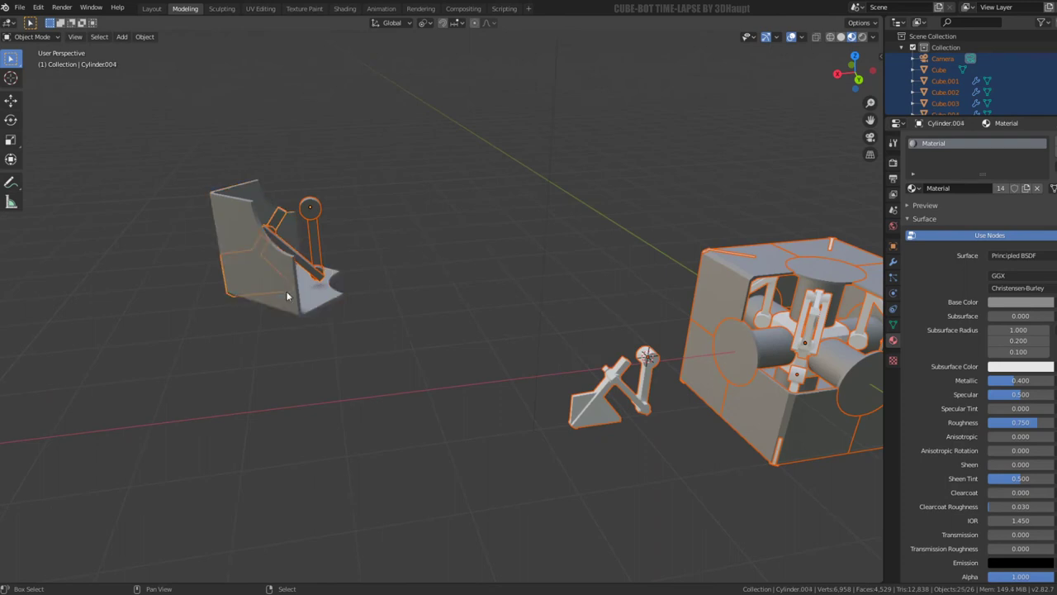
{"action": "left_click", "coordinate": [312, 302], "text": "shift"}
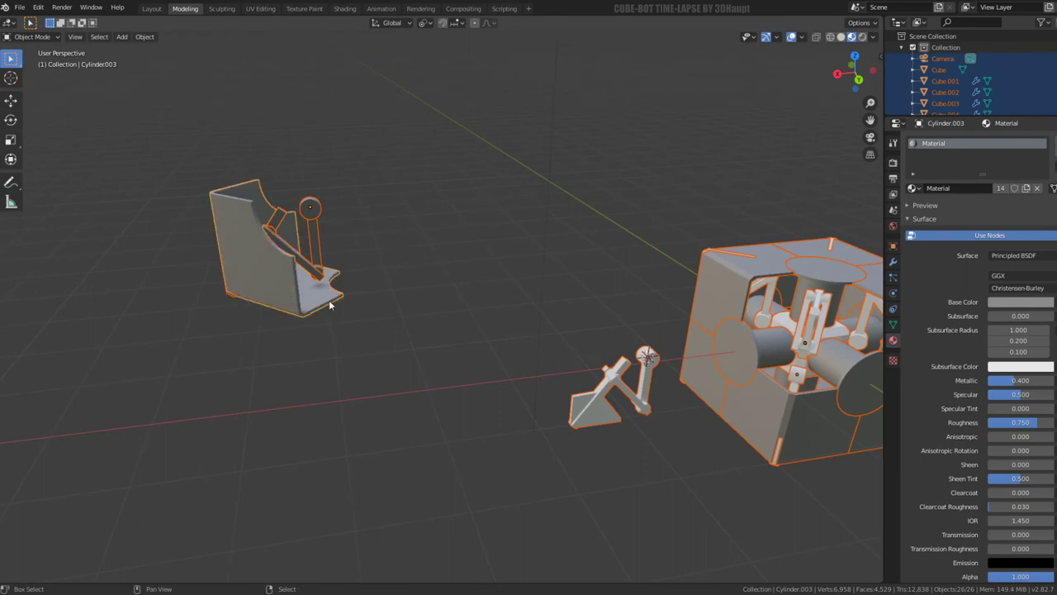
{"action": "key", "text": "ctrl+l"}
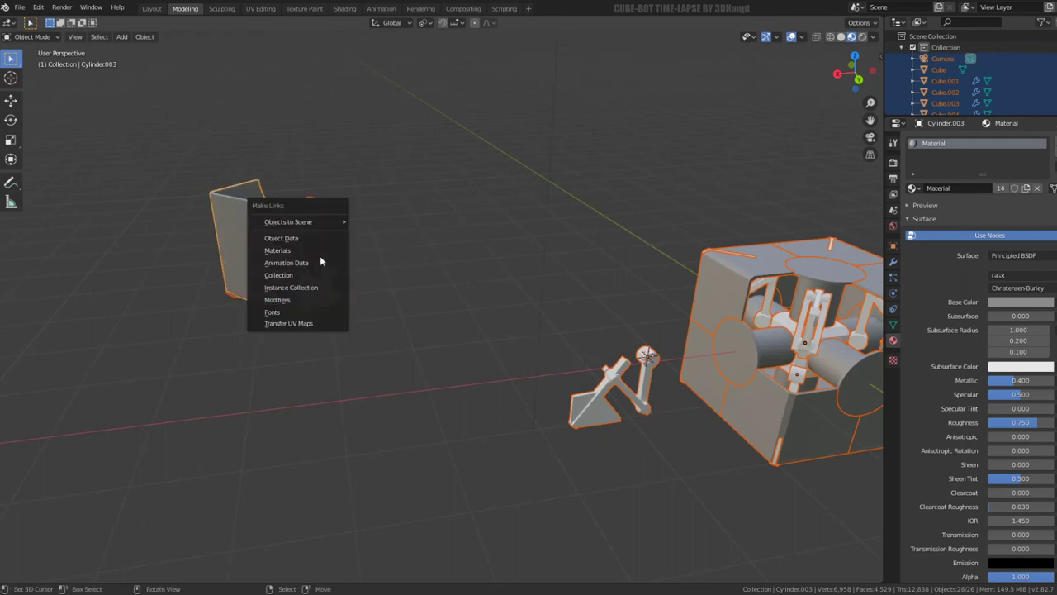
{"action": "left_click", "coordinate": [317, 251]}
- Frame the quarter shell and try selecting the arm pieces, then reset the selection
{"action": "left_click", "coordinate": [502, 286]}
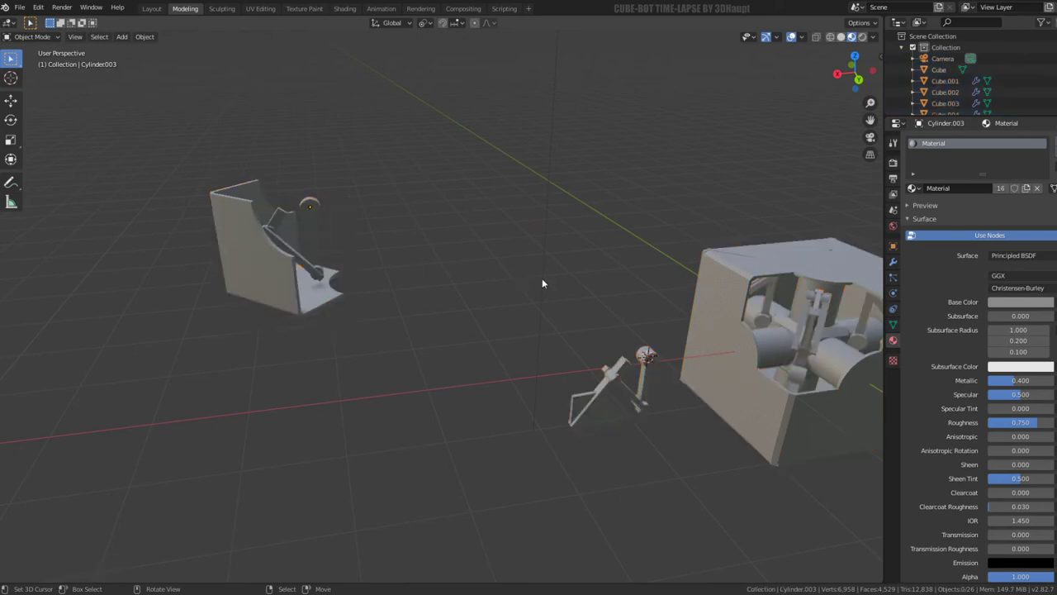
{"action": "mouse_move", "coordinate": [542, 278]}
{"action": "middle_mouse_down"}
{"action": "mouse_move", "coordinate": [688, 245]}
{"action": "mouse_move", "coordinate": [501, 263]}
{"action": "mouse_move", "coordinate": [337, 297]}
{"action": "mouse_move", "coordinate": [441, 171]}
{"action": "mouse_move", "coordinate": [507, 256]}
{"action": "mouse_move", "coordinate": [450, 249]}
{"action": "mouse_move", "coordinate": [416, 266]}
{"action": "middle_mouse_up"}
{"action": "left_click", "coordinate": [426, 193]}
{"action": "key", "text": "KP_Decimal"}
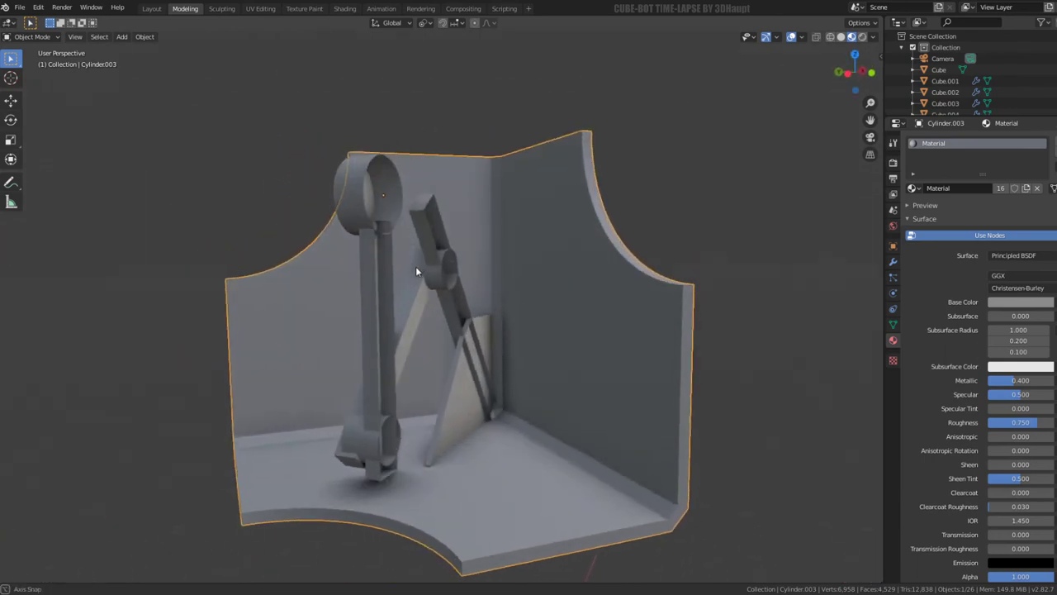
{"action": "left_click", "coordinate": [369, 264]}
{"action": "left_click", "coordinate": [344, 183], "text": "shift"}
{"action": "left_click", "coordinate": [405, 334], "text": "shift"}
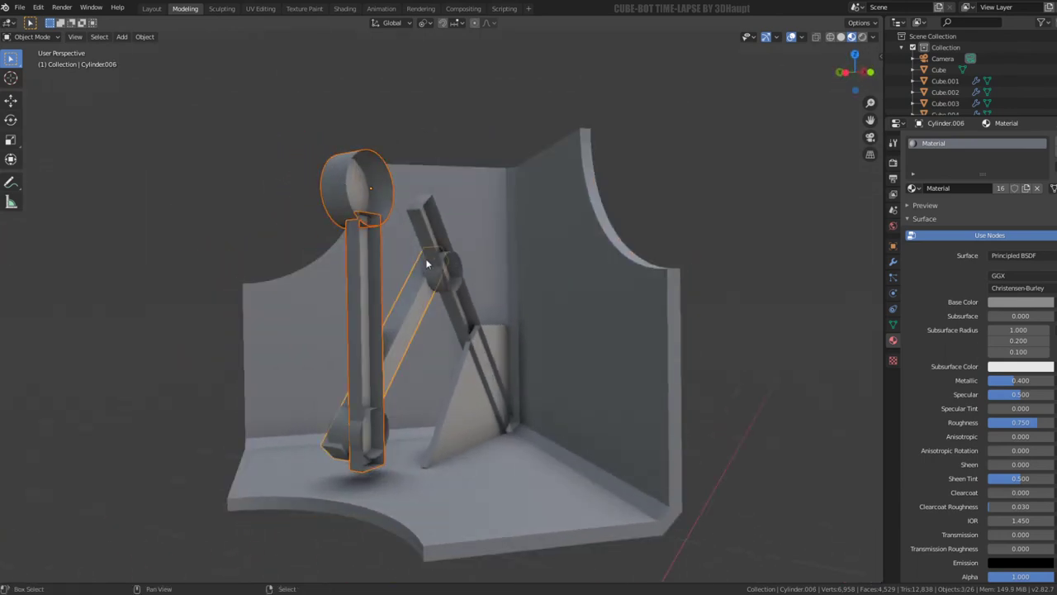
{"action": "left_click", "coordinate": [462, 347], "text": "shift"}
{"action": "left_click", "coordinate": [446, 285], "text": "shift"}
{"action": "left_click", "coordinate": [470, 335], "text": "shift"}
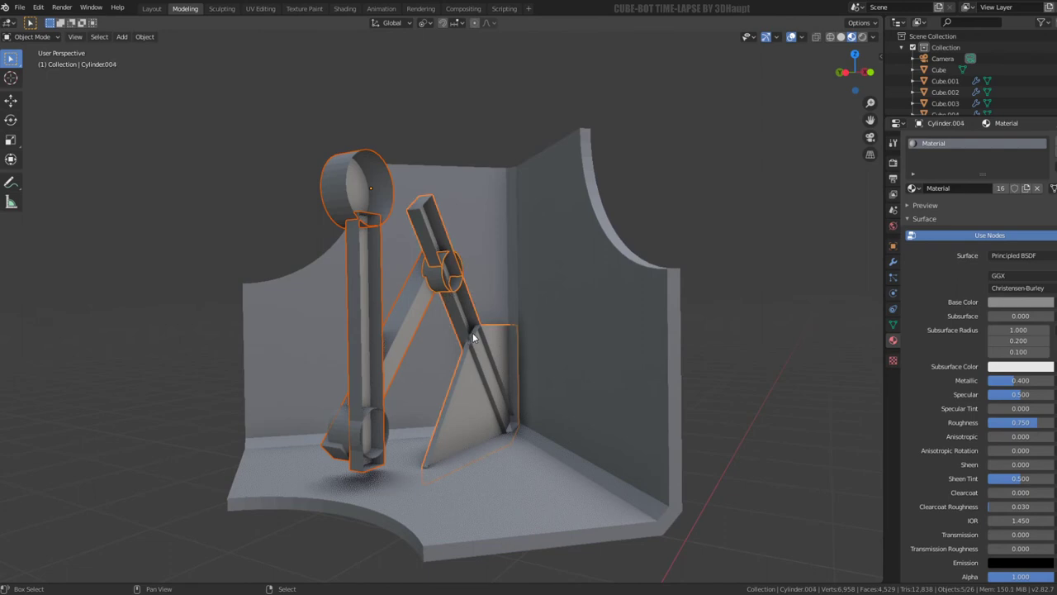
{"action": "left_click", "coordinate": [475, 333], "text": "shift"}
{"action": "key", "text": "a"}
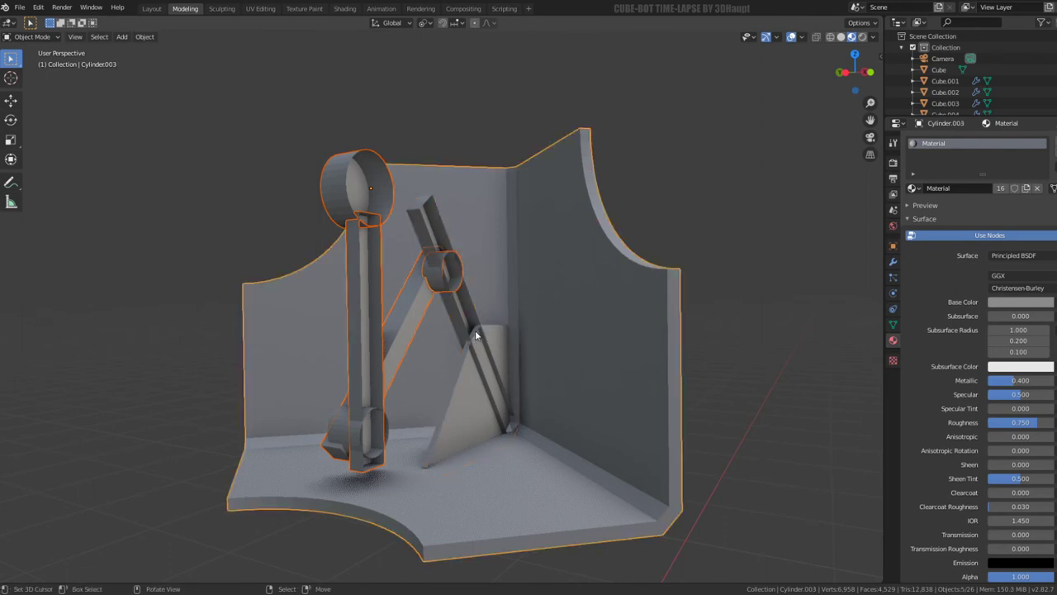
- Select the A-frame, diagonal bars, bottom joint, vertical rod and top disc together
{"action": "left_click", "coordinate": [475, 330]}
{"action": "left_click", "coordinate": [460, 285], "text": "shift"}
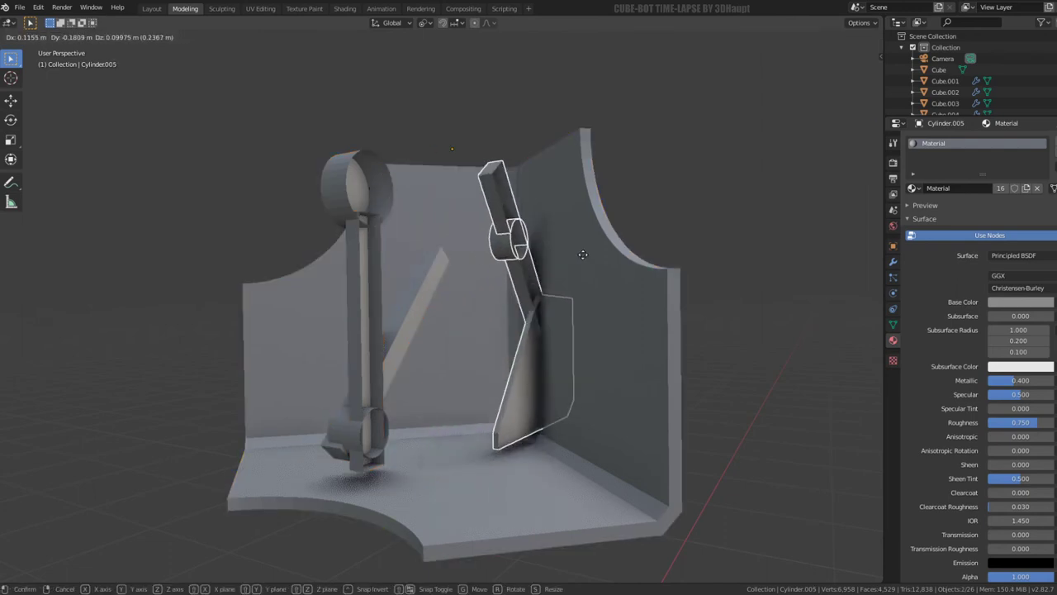
{"action": "left_click", "coordinate": [411, 316], "text": "shift"}
{"action": "middle_click_drag", "start_coordinate": [411, 316], "coordinate": [560, 328]}
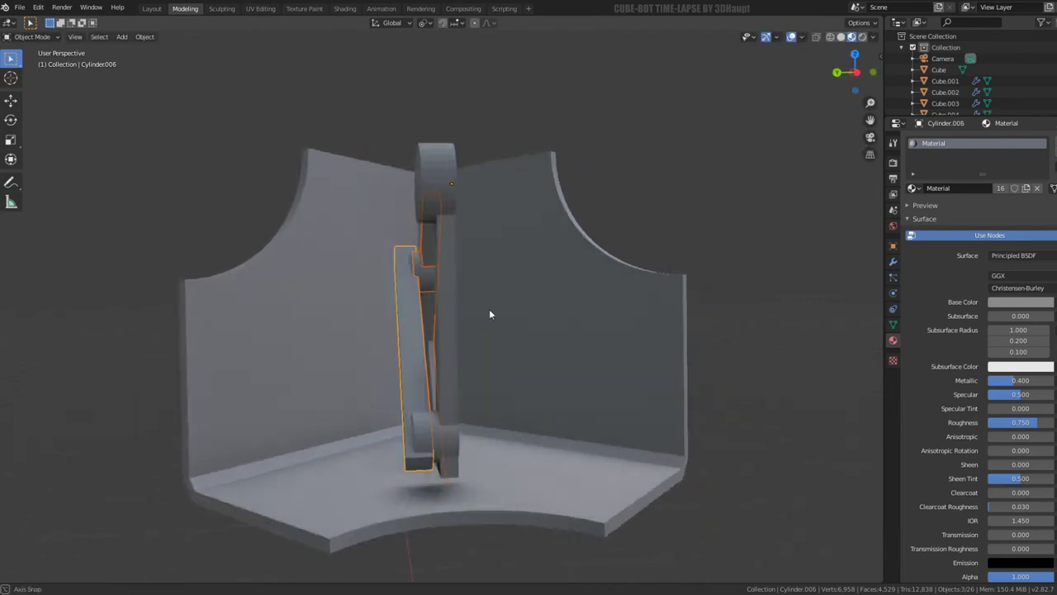
{"action": "left_click", "coordinate": [555, 429], "text": "shift"}
{"action": "left_click", "coordinate": [554, 368], "text": "shift"}
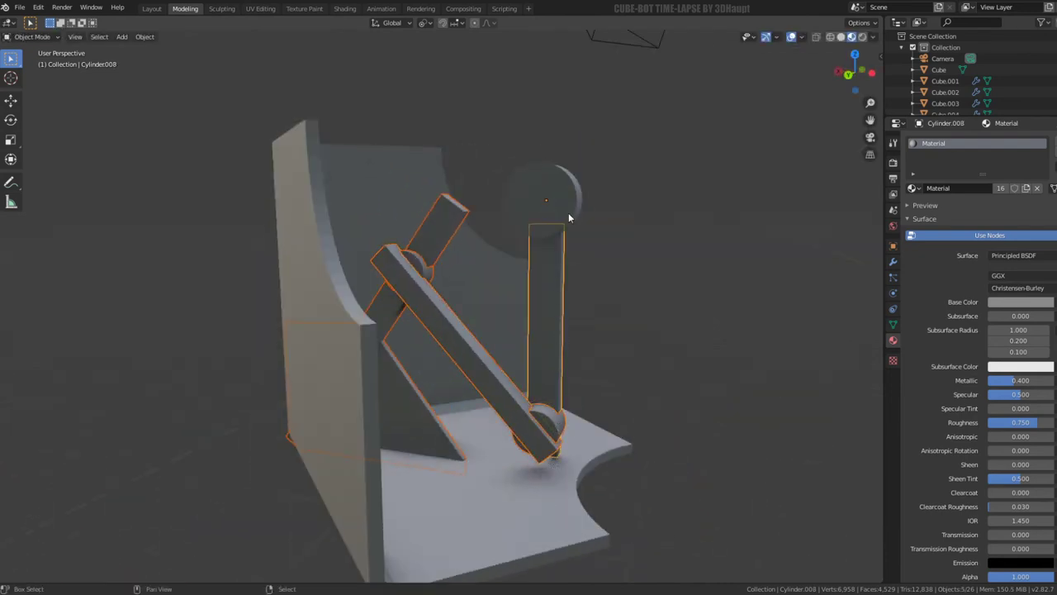
{"action": "left_click", "coordinate": [568, 213], "text": "shift"}
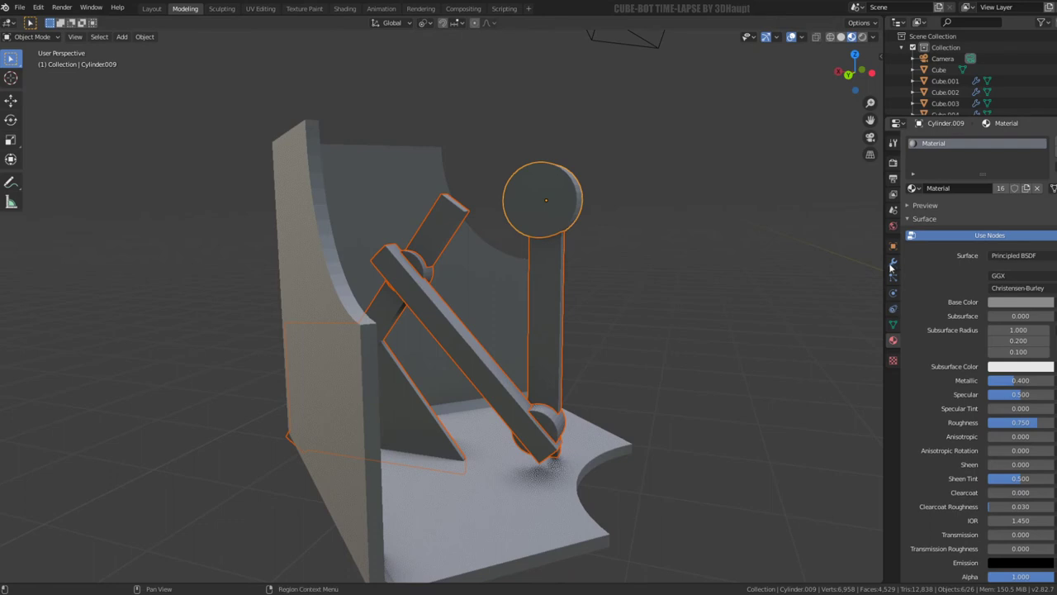
{"action": "left_click", "coordinate": [891, 266]}
- Add a Mirror modifier to the disc, mirroring along Z instead of X
{"action": "left_click", "coordinate": [940, 142]}
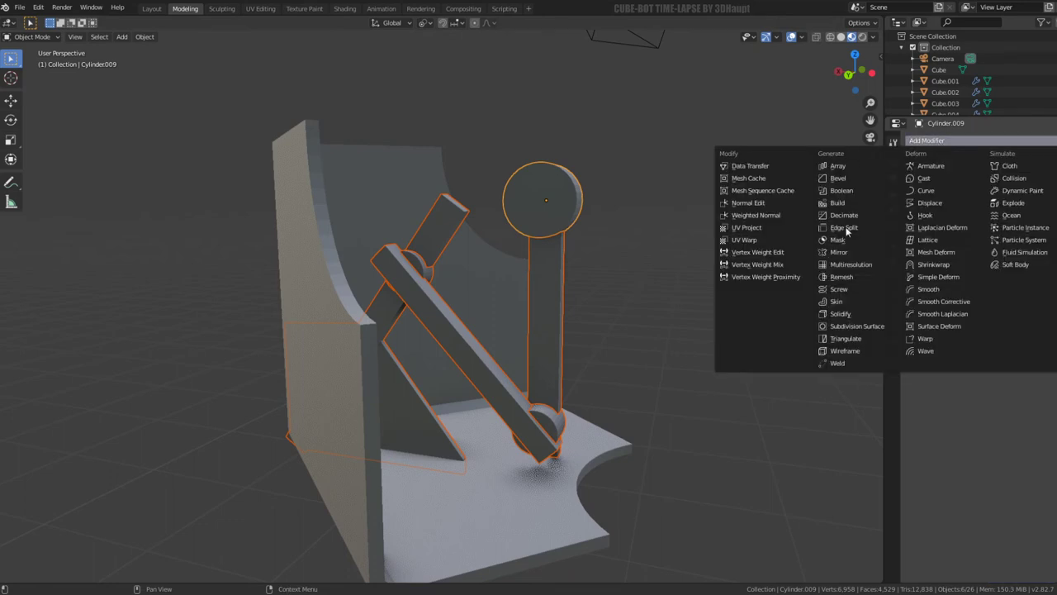
{"action": "left_click", "coordinate": [842, 252]}
{"action": "middle_click_drag", "start_coordinate": [642, 297], "coordinate": [530, 309]}
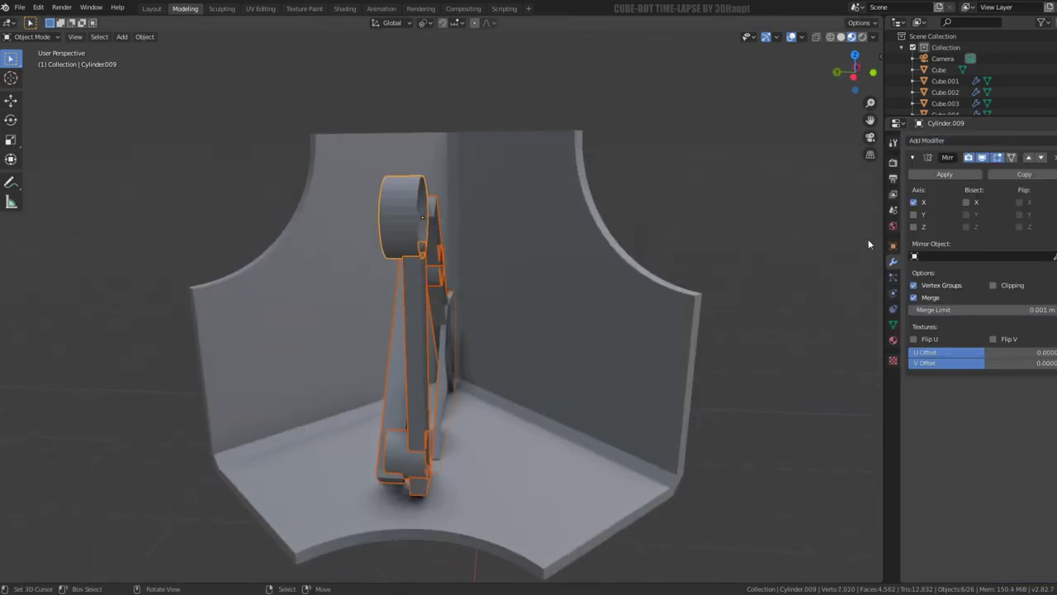
{"action": "left_click", "coordinate": [914, 203]}
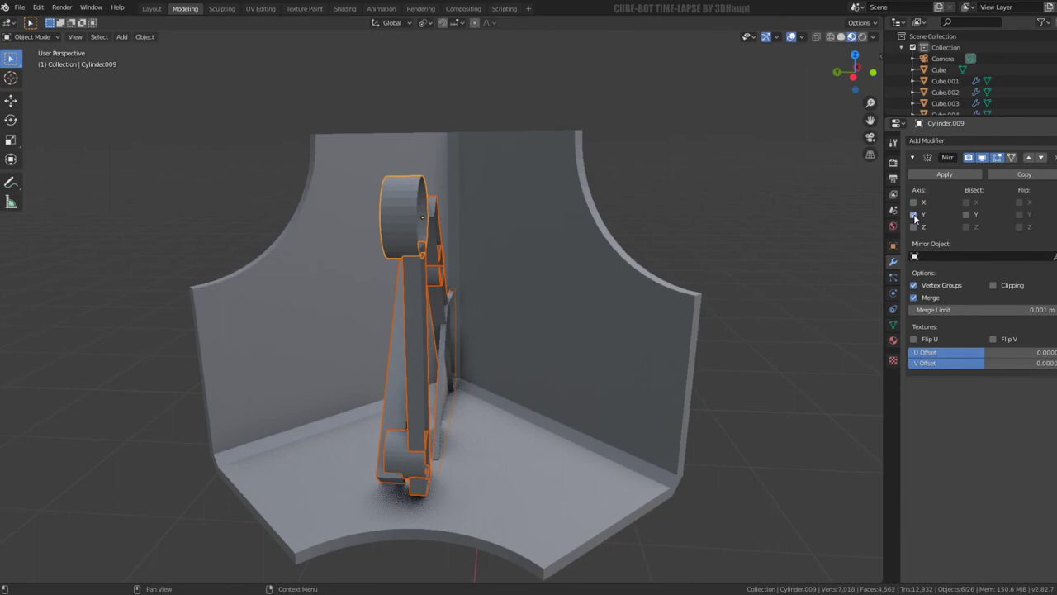
{"action": "left_click", "coordinate": [913, 228]}
{"action": "left_click", "coordinate": [913, 227]}
{"action": "left_click", "coordinate": [913, 227]}
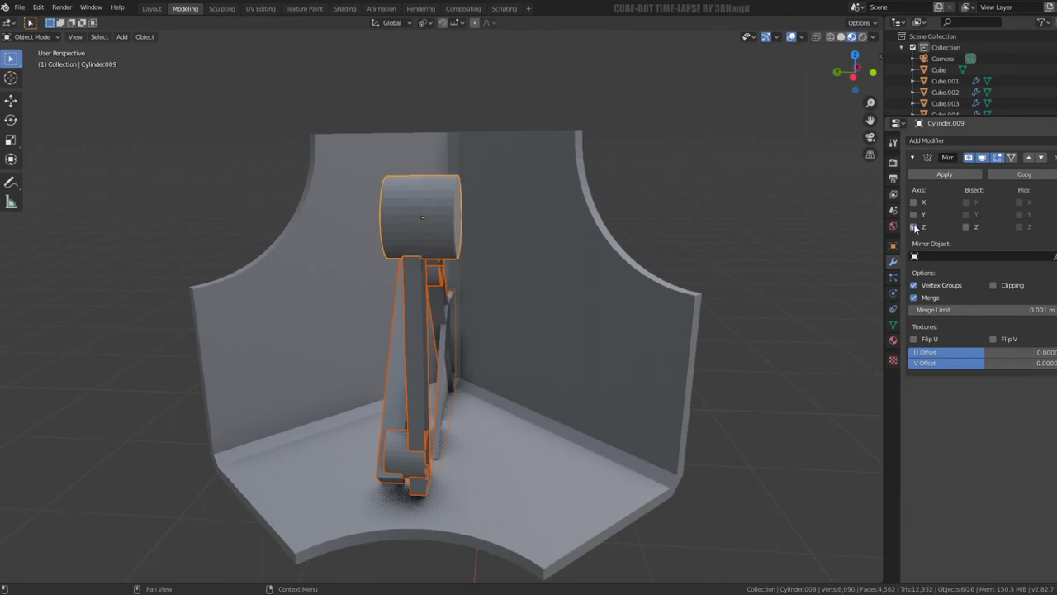
- Copy the Mirror modifier to the other selected arm pieces with Ctrl+L, then deselect all
{"action": "key", "text": "ctrl+l"}
{"action": "left_click", "coordinate": [543, 295]}
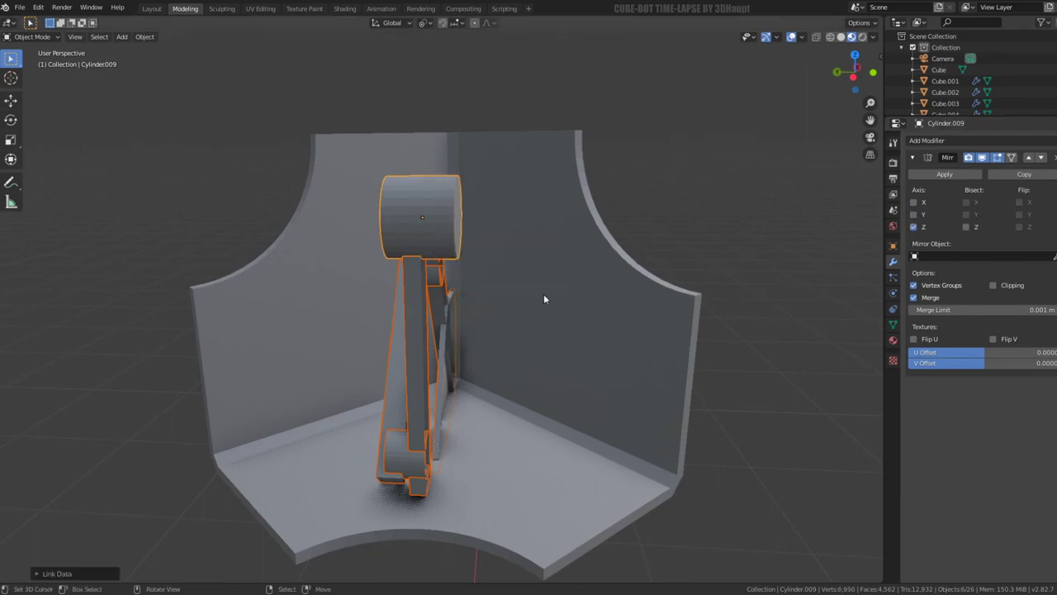
{"action": "key", "text": "ctrl+l"}
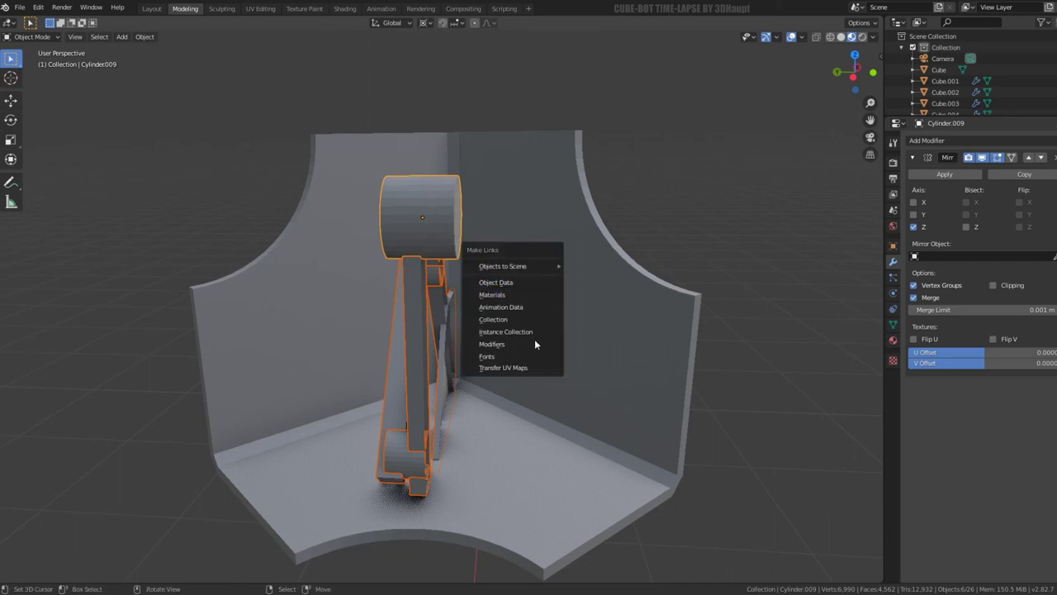
{"action": "left_click", "coordinate": [535, 342]}
{"action": "key", "text": "alt+a"}
{"action": "mouse_move", "coordinate": [430, 278]}
{"action": "middle_mouse_down"}
{"action": "mouse_move", "coordinate": [487, 324]}
{"action": "mouse_move", "coordinate": [489, 221]}
{"action": "mouse_move", "coordinate": [405, 204]}
{"action": "mouse_move", "coordinate": [456, 219]}
{"action": "mouse_move", "coordinate": [688, 236]}
{"action": "mouse_move", "coordinate": [507, 306]}
{"action": "mouse_move", "coordinate": [501, 322]}
{"action": "mouse_move", "coordinate": [408, 350]}
{"action": "mouse_move", "coordinate": [442, 247]}
{"action": "middle_mouse_up"}
- Edit the plate piece in Face select mode and select a face on the small block
{"action": "left_click", "coordinate": [408, 351]}
{"action": "key", "text": "Tab"}
{"action": "key", "text": "KP_Decimal"}
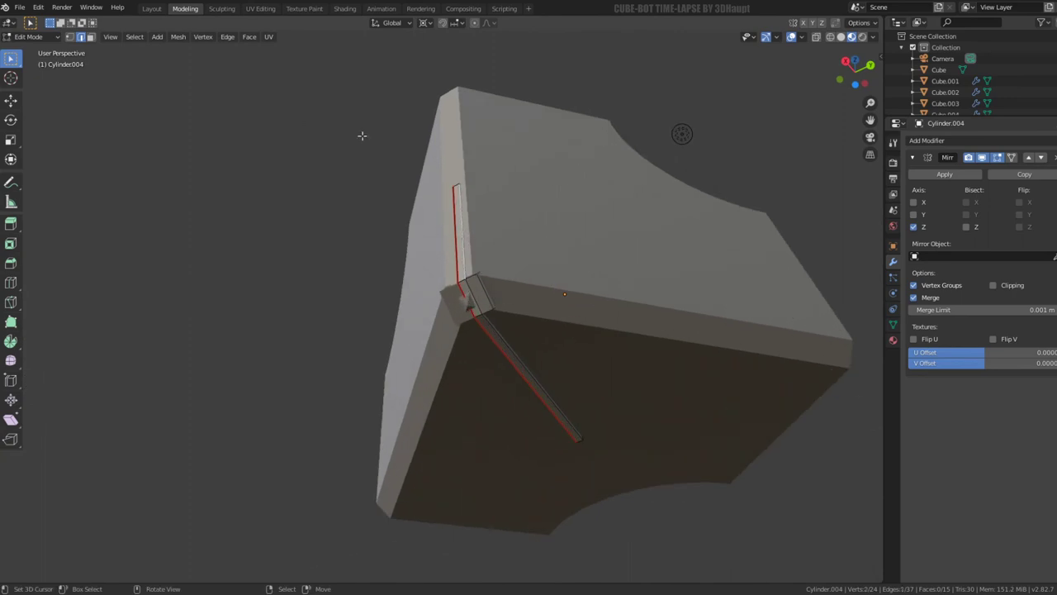
{"action": "mouse_move", "coordinate": [362, 135]}
{"action": "middle_mouse_down"}
{"action": "mouse_move", "coordinate": [476, 186]}
{"action": "mouse_move", "coordinate": [449, 181]}
{"action": "mouse_move", "coordinate": [464, 216]}
{"action": "middle_mouse_up"}
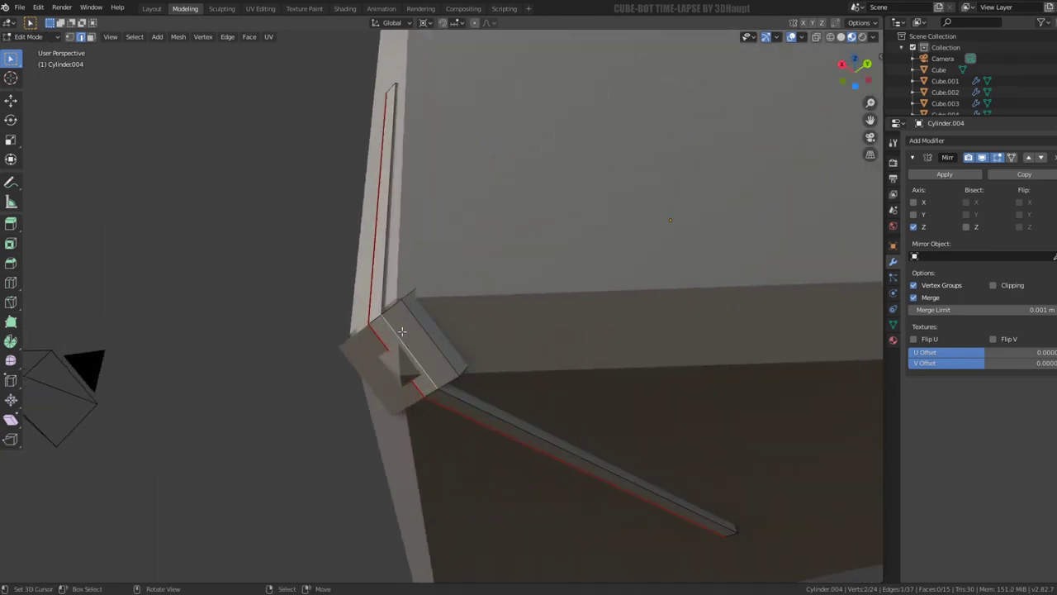
{"action": "left_click", "coordinate": [91, 36]}
{"action": "left_click", "coordinate": [438, 361]}
{"action": "mouse_move", "coordinate": [371, 348]}
{"action": "middle_mouse_down"}
{"action": "mouse_move", "coordinate": [368, 309]}
{"action": "mouse_move", "coordinate": [361, 324]}
{"action": "middle_mouse_up"}
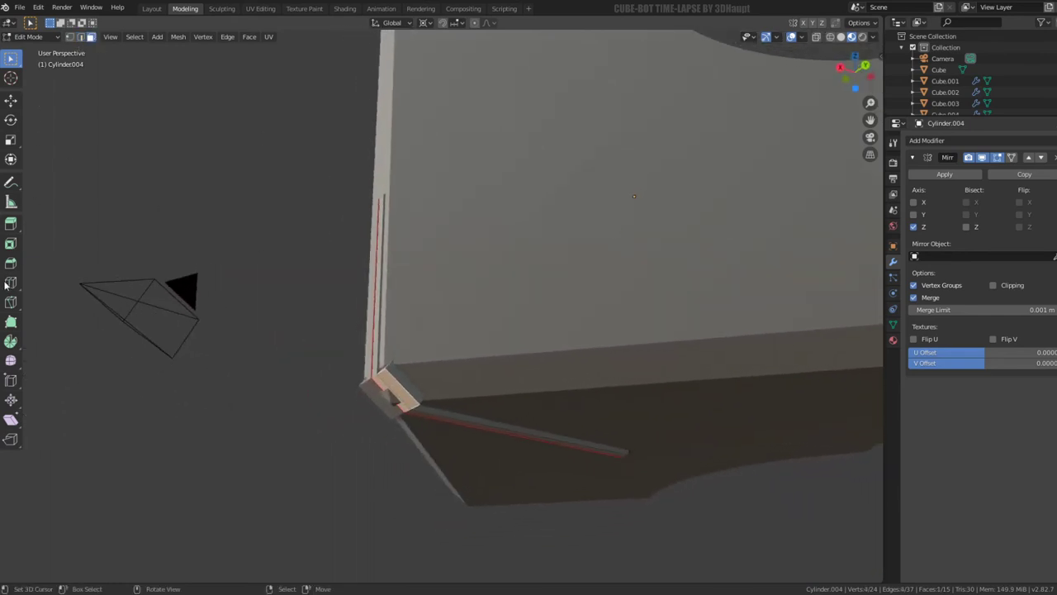
- Use the Transform tool with Normal orientation and Median Point pivot
{"action": "left_click", "coordinate": [12, 160]}
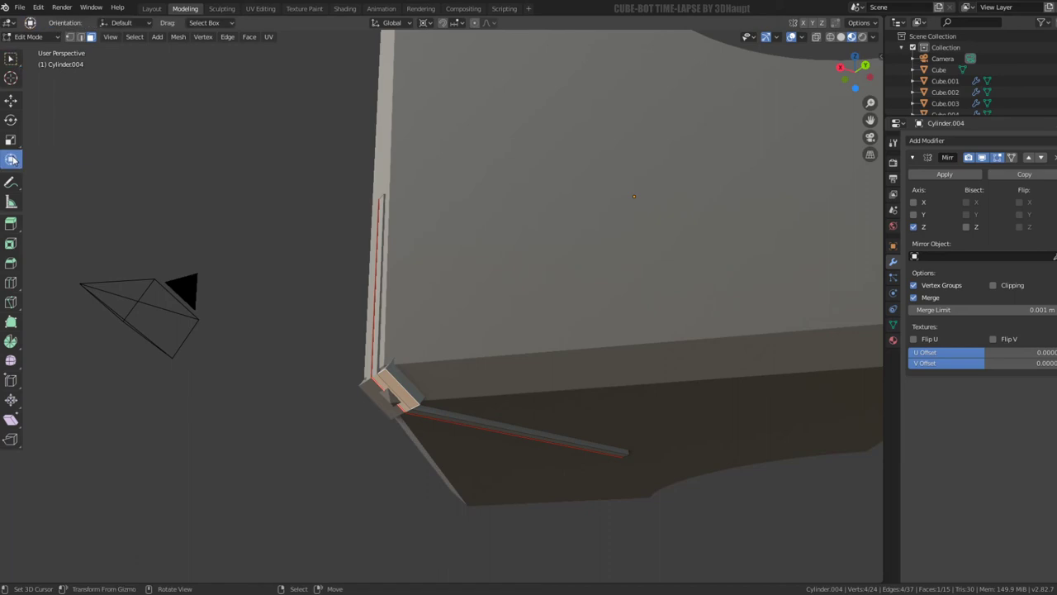
{"action": "left_click", "coordinate": [394, 22]}
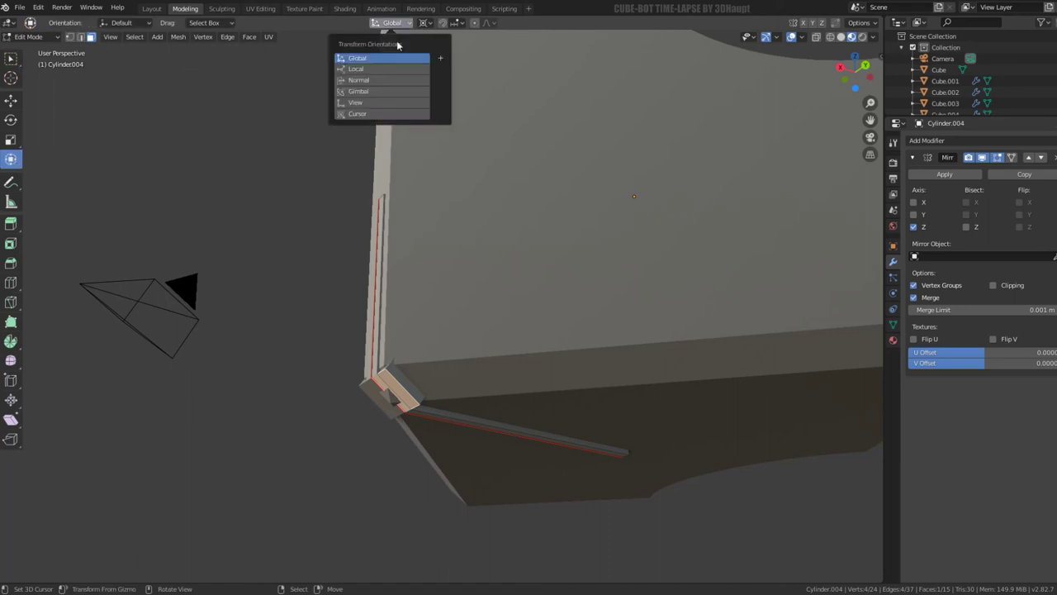
{"action": "left_click", "coordinate": [363, 80]}
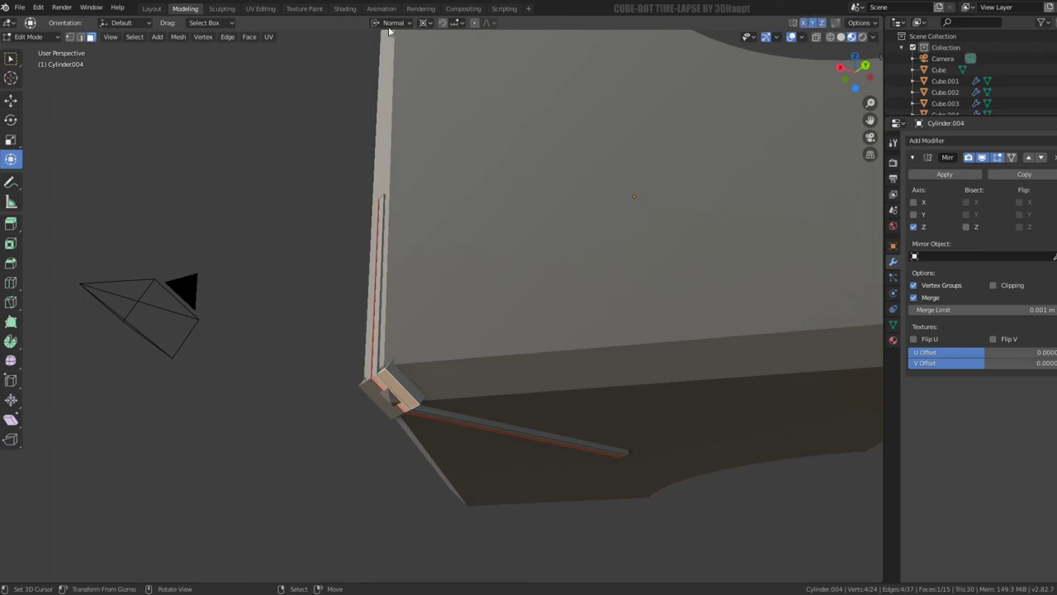
{"action": "left_click", "coordinate": [873, 37]}
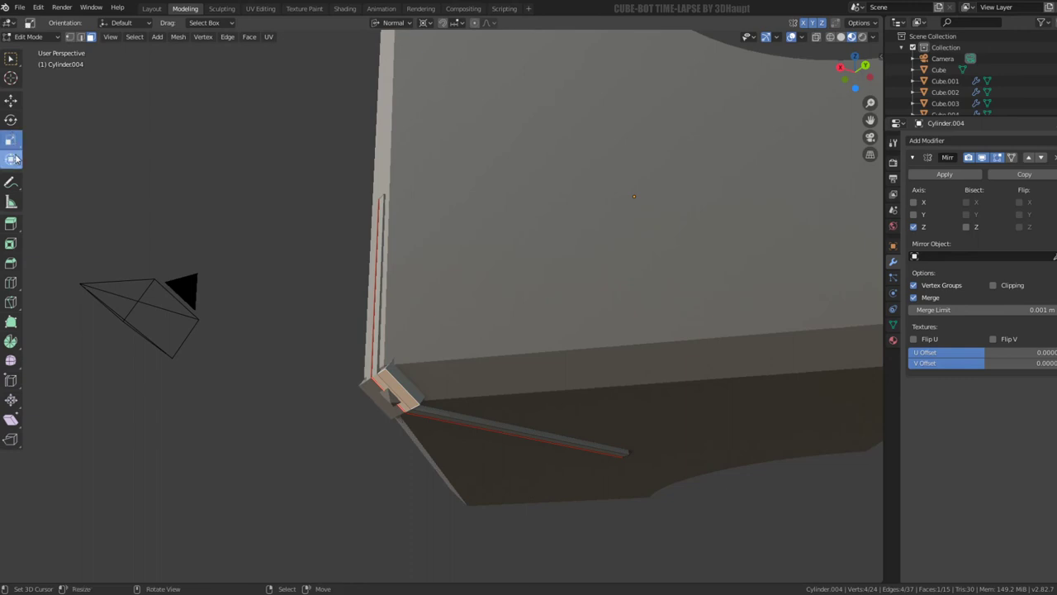
{"action": "scroll", "coordinate": [416, 315], "scroll_direction": "down", "scroll_amount": 4}
{"action": "middle_click_drag", "start_coordinate": [416, 315], "coordinate": [551, 381]}
{"action": "left_click", "coordinate": [393, 22]}
{"action": "left_click", "coordinate": [423, 23]}
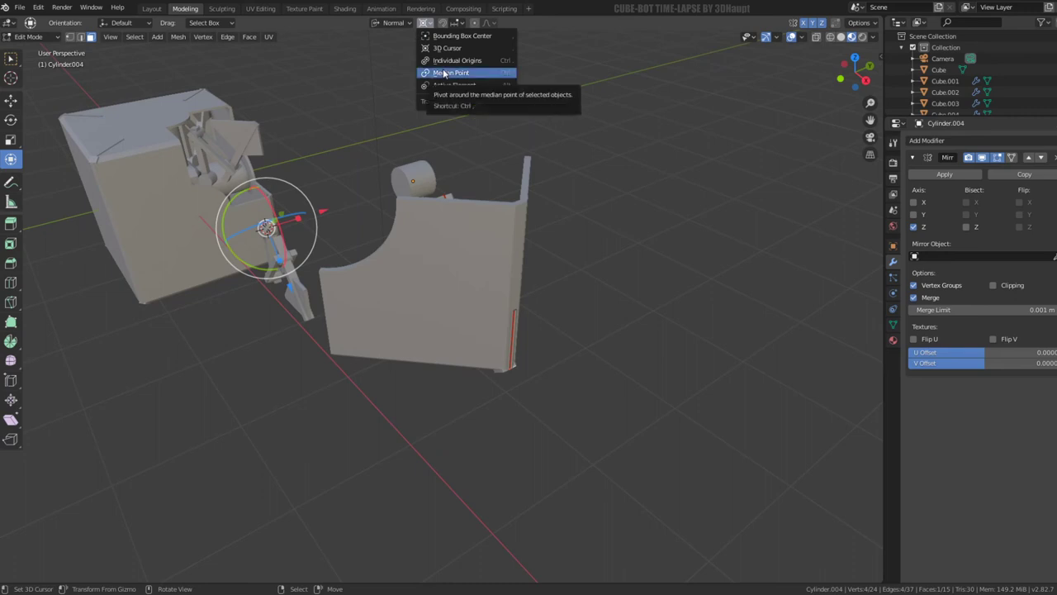
{"action": "left_click", "coordinate": [443, 73]}
- Move the hinge face along its normal, then select the linked vertical piece
{"action": "middle_click_drag", "start_coordinate": [575, 320], "coordinate": [496, 364]}
{"action": "scroll", "coordinate": [368, 400], "scroll_direction": "up", "scroll_amount": 5}
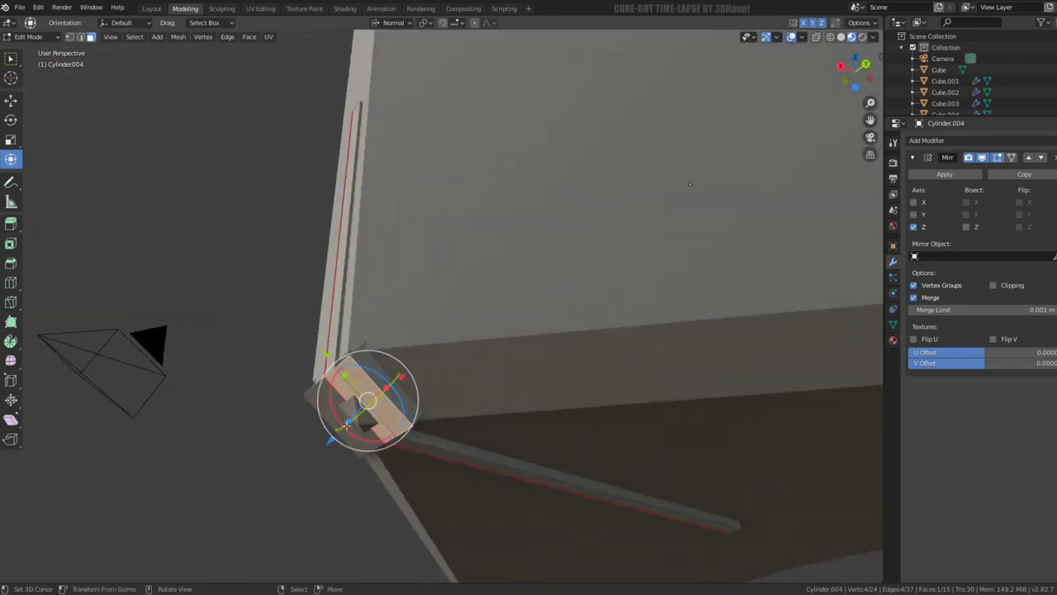
{"action": "key", "text": "g"}
{"action": "key", "text": "z"}
{"action": "key", "text": "z"}
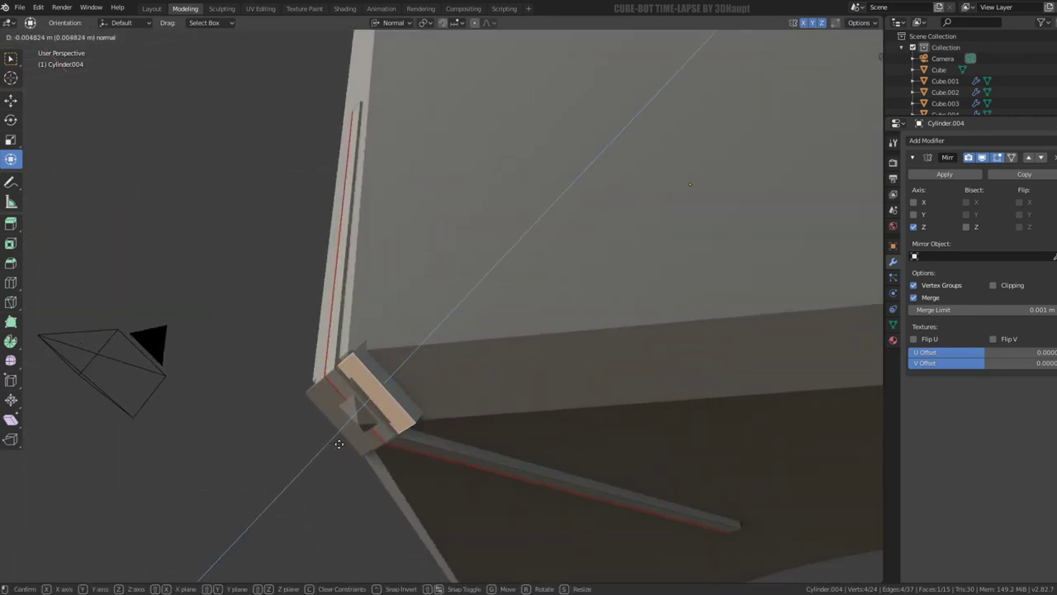
{"action": "left_click", "coordinate": [358, 430]}
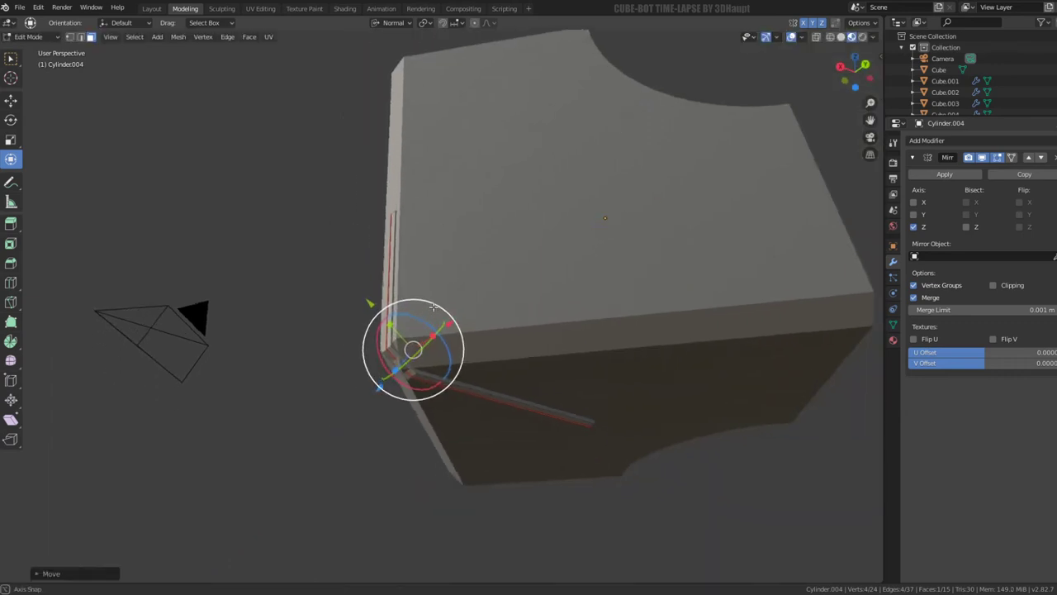
{"action": "mouse_move", "coordinate": [359, 430]}
{"action": "middle_mouse_down"}
{"action": "mouse_move", "coordinate": [523, 389]}
{"action": "mouse_move", "coordinate": [477, 366]}
{"action": "middle_mouse_up"}
{"action": "key", "text": "l"}
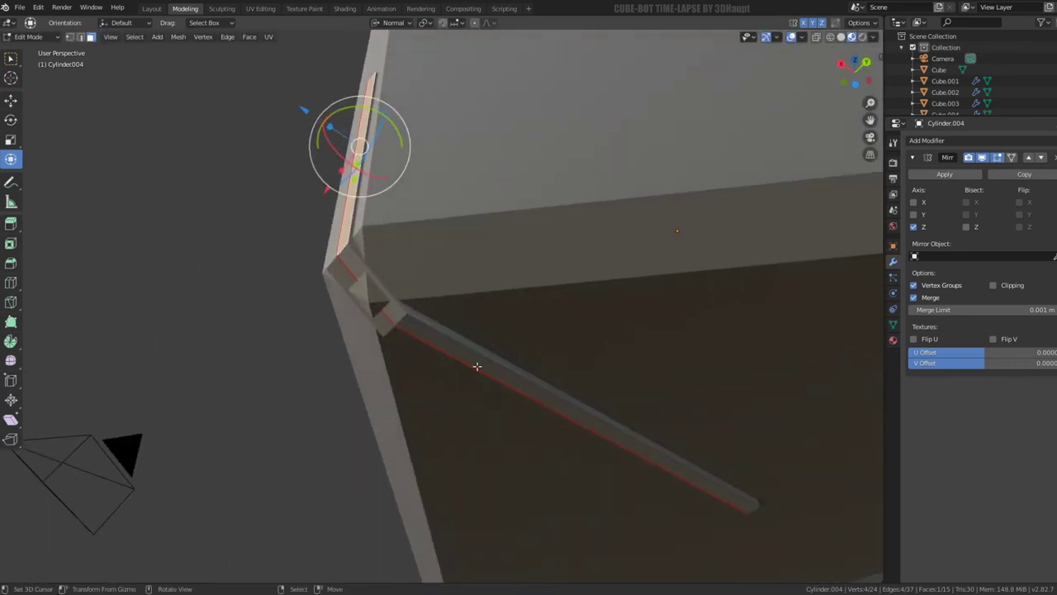
{"action": "key", "text": "g"}
{"action": "key", "text": "z"}
{"action": "key", "text": "z"}
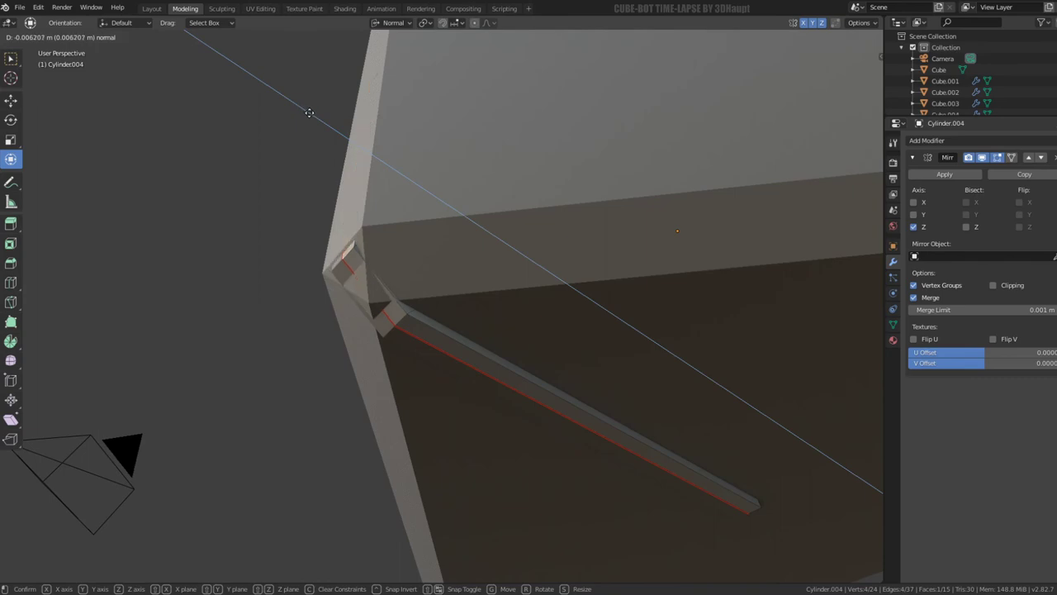
{"action": "key", "text": "Escape"}
- Move the long bar's top face along its normal so it sits flush
{"action": "left_click", "coordinate": [352, 263]}
{"action": "middle_click_drag", "start_coordinate": [352, 263], "coordinate": [348, 262]}
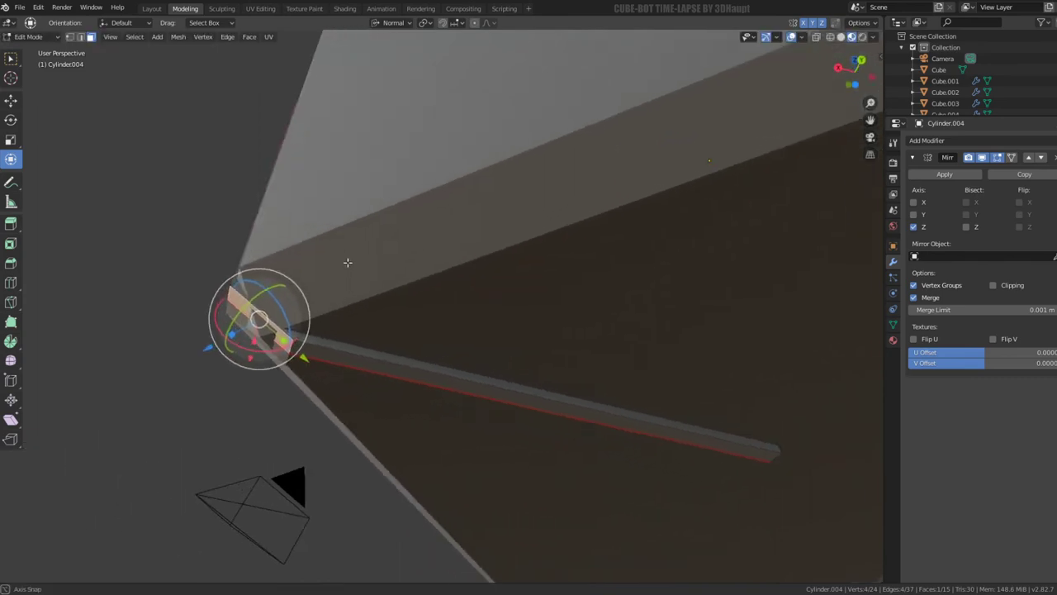
{"action": "left_click", "coordinate": [426, 382]}
{"action": "mouse_move", "coordinate": [427, 381]}
{"action": "middle_mouse_down"}
{"action": "mouse_move", "coordinate": [679, 550]}
{"action": "mouse_move", "coordinate": [496, 448]}
{"action": "mouse_move", "coordinate": [545, 353]}
{"action": "mouse_move", "coordinate": [553, 366]}
{"action": "middle_mouse_up"}
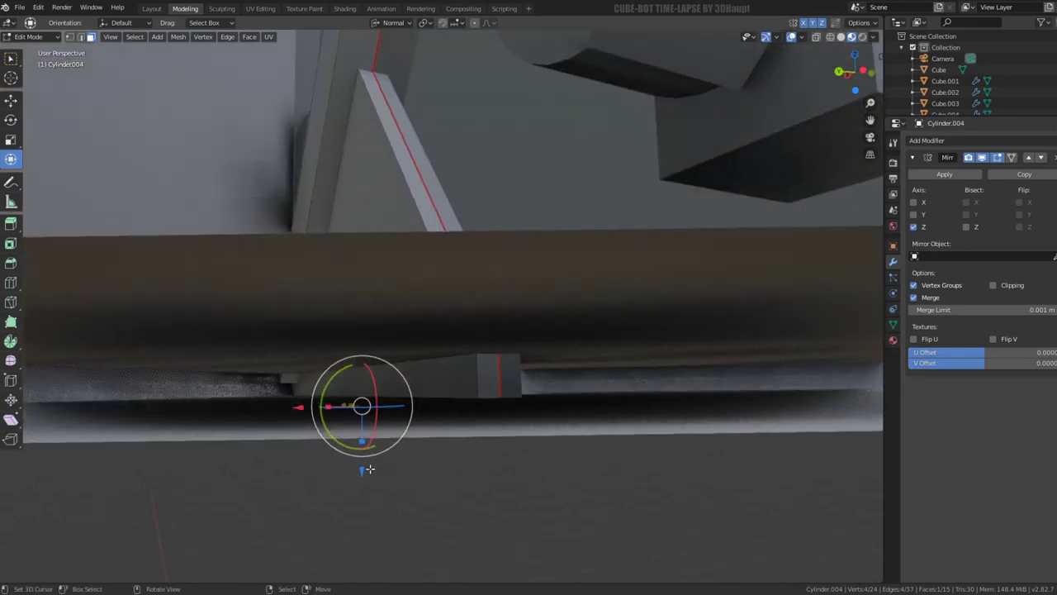
{"action": "key", "text": "g"}
{"action": "key", "text": "z"}
{"action": "key", "text": "z"}
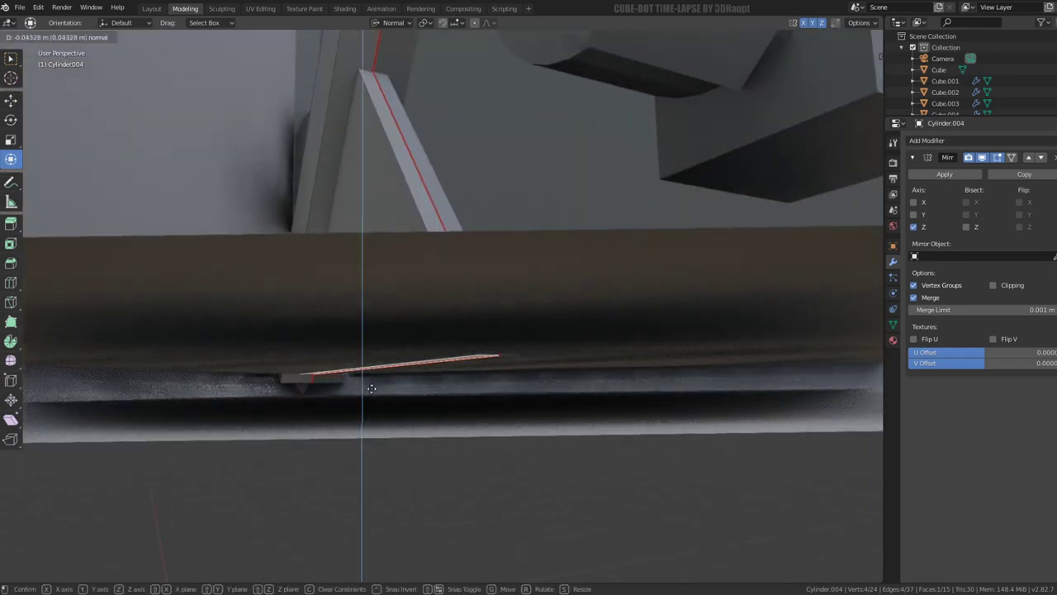
{"action": "left_click", "coordinate": [374, 372]}
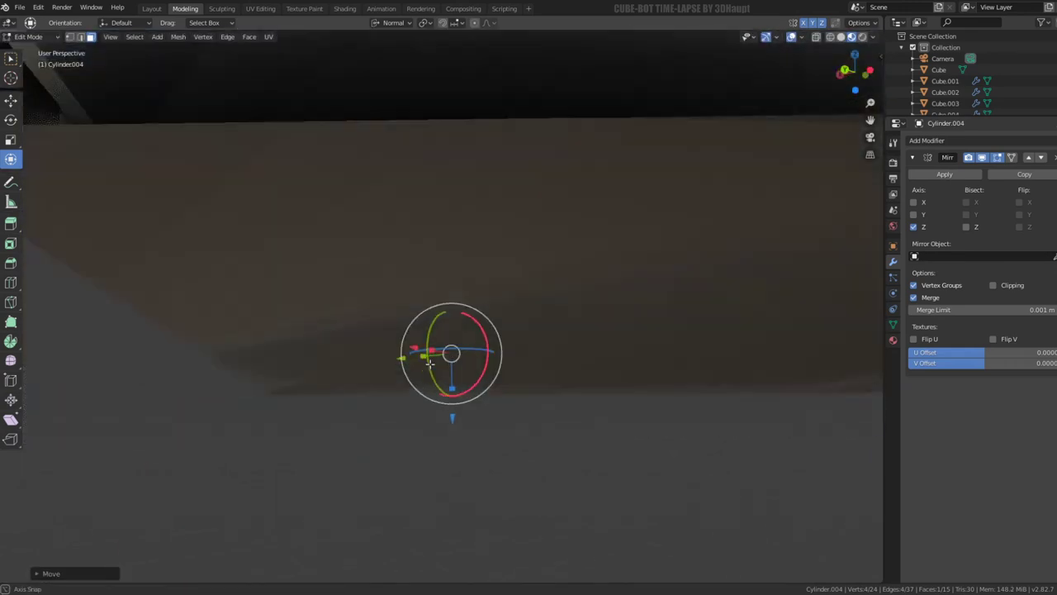
{"action": "mouse_move", "coordinate": [374, 372]}
{"action": "middle_mouse_down"}
{"action": "mouse_move", "coordinate": [439, 361]}
{"action": "mouse_move", "coordinate": [390, 434]}
{"action": "middle_mouse_up"}
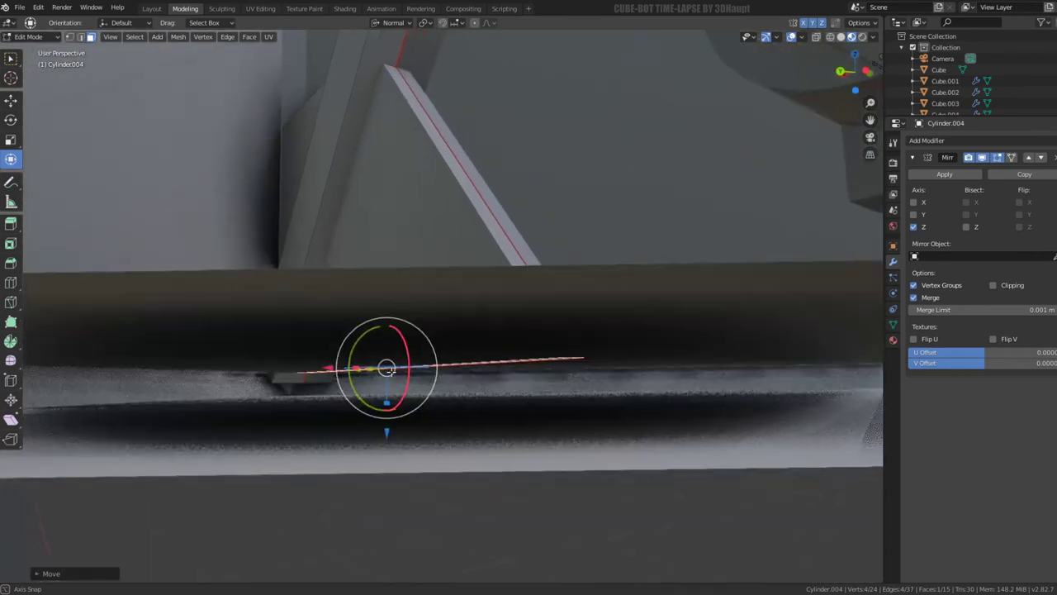
{"action": "key", "text": "g"}
{"action": "key", "text": "z"}
{"action": "key", "text": "z"}
{"action": "key", "text": "Escape"}
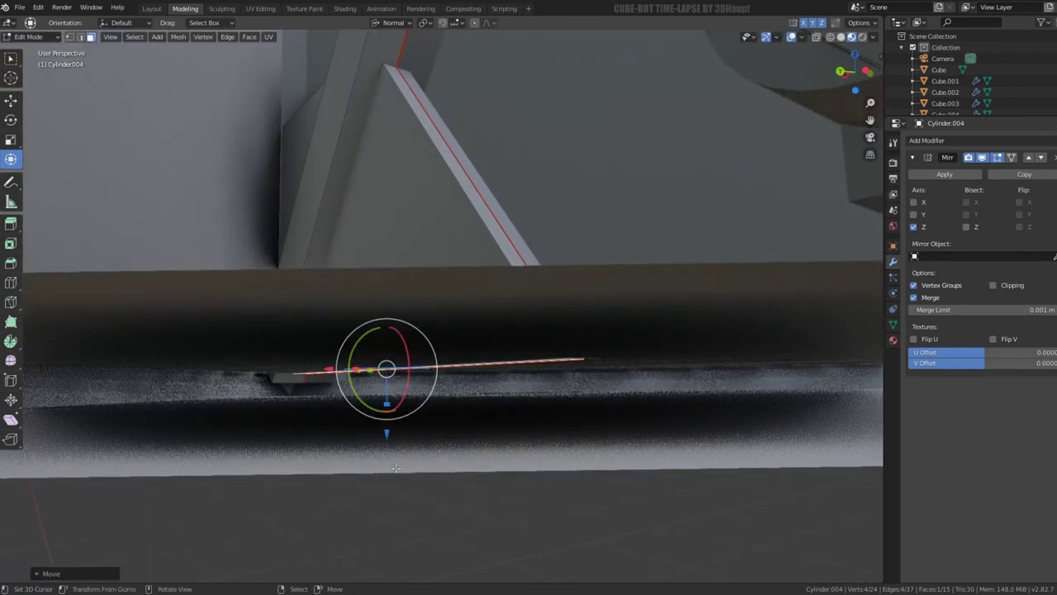
- Scale the thin face to zero along Z and merge its vertices
{"action": "key", "text": "s"}
{"action": "key", "text": "z"}
{"action": "key", "text": "z"}
{"action": "key", "text": "Return"}
{"action": "key", "text": "m"}
{"action": "left_click", "coordinate": [508, 396]}
{"action": "mouse_move", "coordinate": [402, 344]}
{"action": "middle_mouse_down"}
{"action": "mouse_move", "coordinate": [467, 339]}
{"action": "mouse_move", "coordinate": [1018, 190]}
{"action": "middle_mouse_up"}
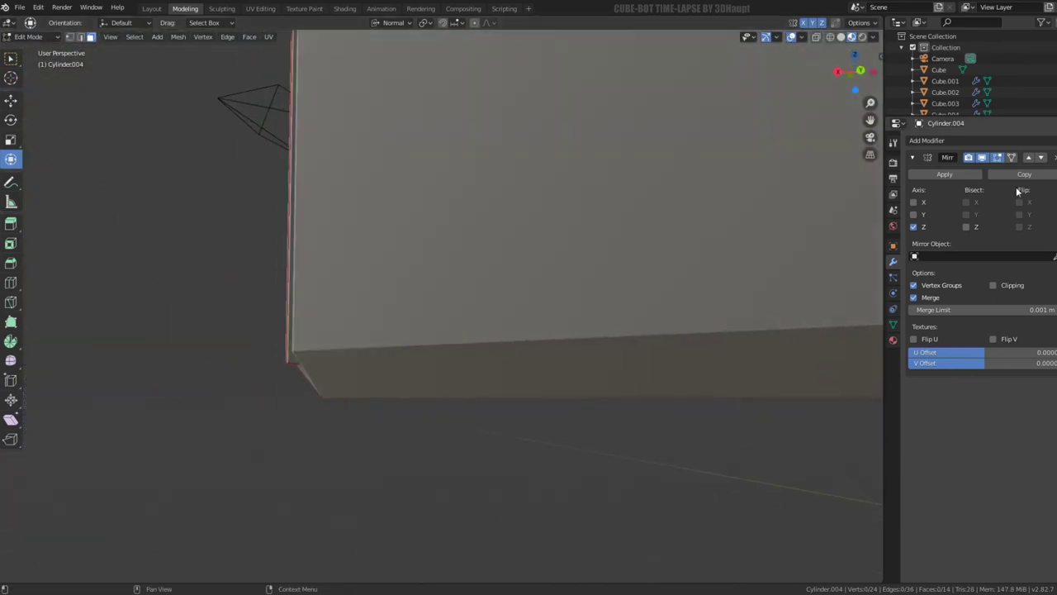
- Lower the render Ambient Occlusion Factor to 0.69 and select a face on the mesh
{"action": "left_click", "coordinate": [893, 164]}
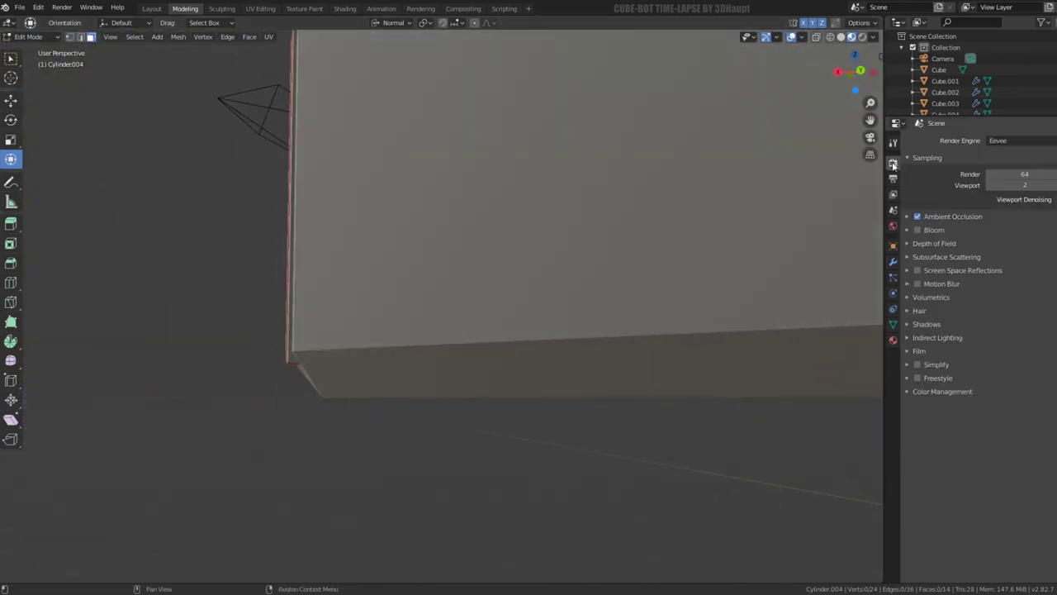
{"action": "left_click", "coordinate": [948, 214]}
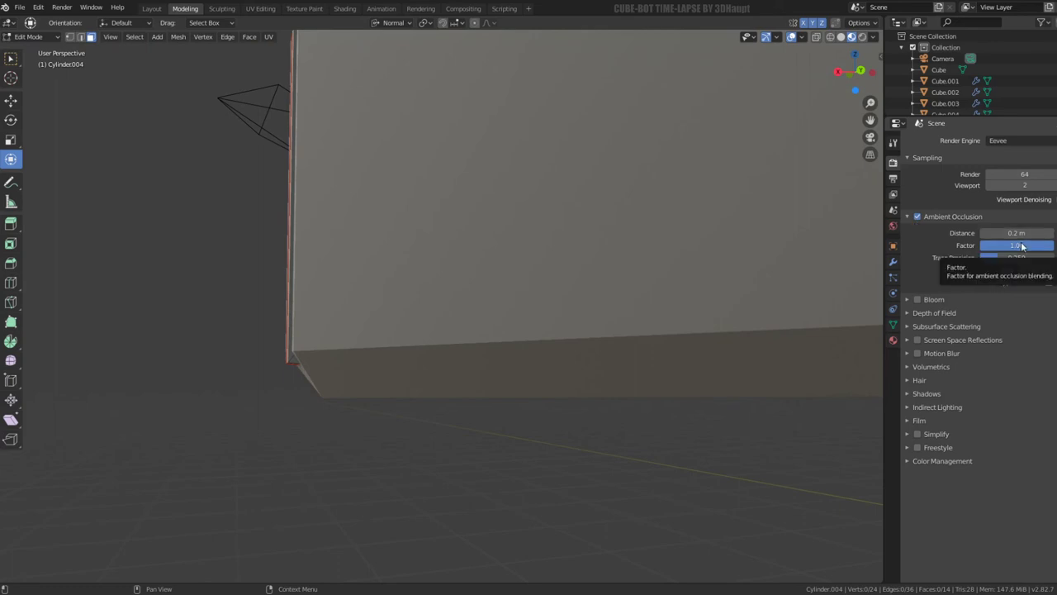
{"action": "left_click_drag", "start_coordinate": [1022, 247], "coordinate": [995, 246]}
{"action": "middle_click_drag", "start_coordinate": [479, 181], "coordinate": [499, 173]}
{"action": "mouse_move", "coordinate": [423, 215]}
{"action": "middle_mouse_down"}
{"action": "mouse_move", "coordinate": [772, 96]}
{"action": "mouse_move", "coordinate": [616, 163]}
{"action": "mouse_move", "coordinate": [479, 250]}
{"action": "mouse_move", "coordinate": [484, 126]}
{"action": "mouse_move", "coordinate": [473, 260]}
{"action": "middle_mouse_up"}
{"action": "left_click", "coordinate": [479, 250]}
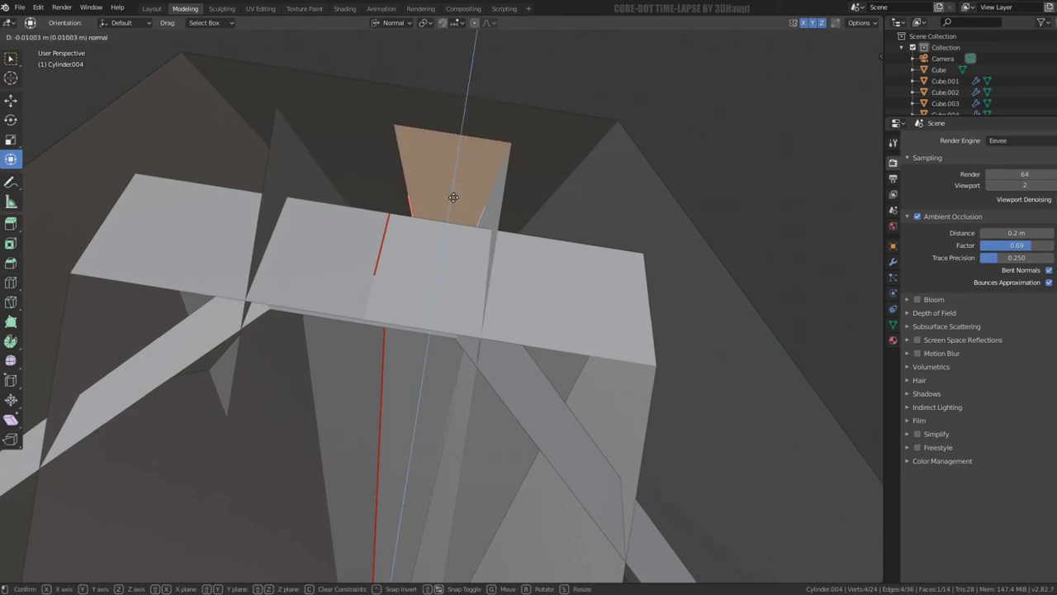
- Push the selected face along its normal and delete the extra faces
{"action": "left_click_drag", "start_coordinate": [457, 171], "coordinate": [457, 206]}
{"action": "mouse_move", "coordinate": [456, 206]}
{"action": "middle_mouse_down"}
{"action": "mouse_move", "coordinate": [508, 235]}
{"action": "mouse_move", "coordinate": [338, 206]}
{"action": "middle_mouse_up"}
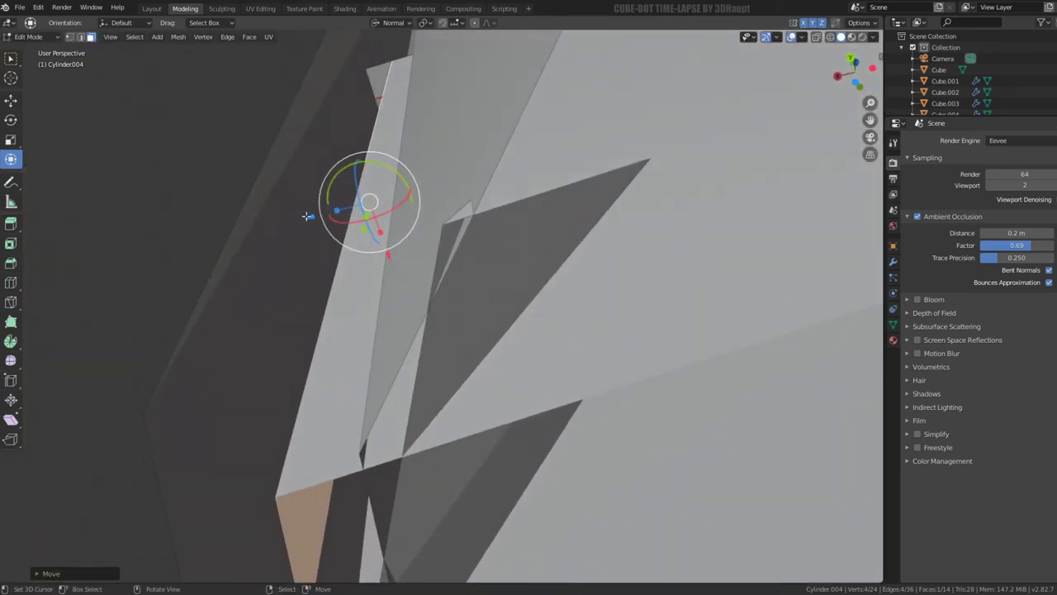
{"action": "left_click_drag", "start_coordinate": [307, 217], "coordinate": [350, 214]}
{"action": "right_click", "coordinate": [350, 214]}
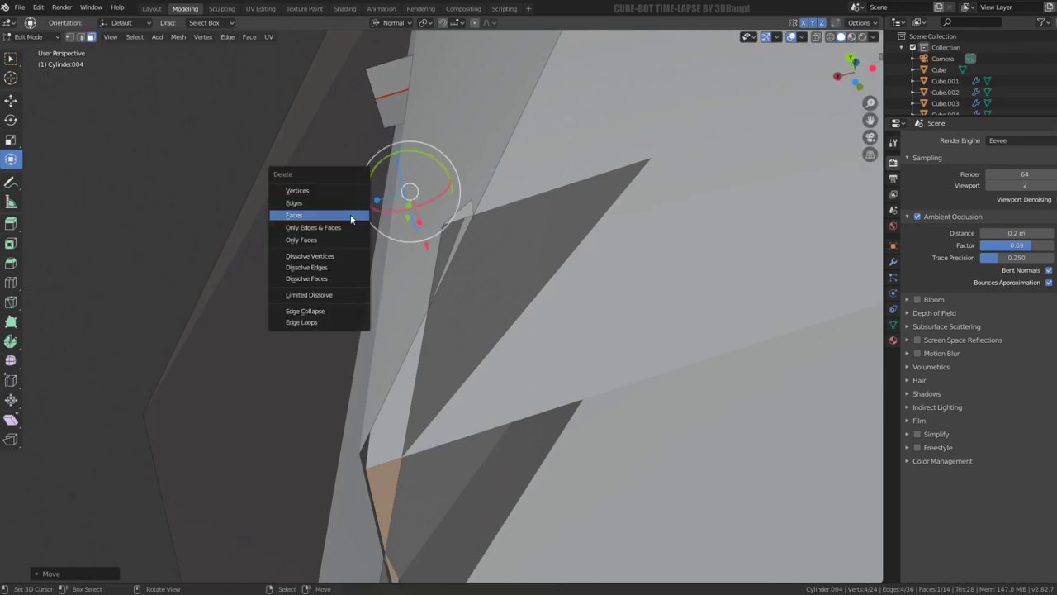
{"action": "left_click", "coordinate": [350, 214]}
{"action": "mouse_move", "coordinate": [351, 214]}
{"action": "middle_mouse_down"}
{"action": "mouse_move", "coordinate": [436, 189]}
{"action": "mouse_move", "coordinate": [514, 262]}
{"action": "mouse_move", "coordinate": [449, 306]}
{"action": "middle_mouse_up"}
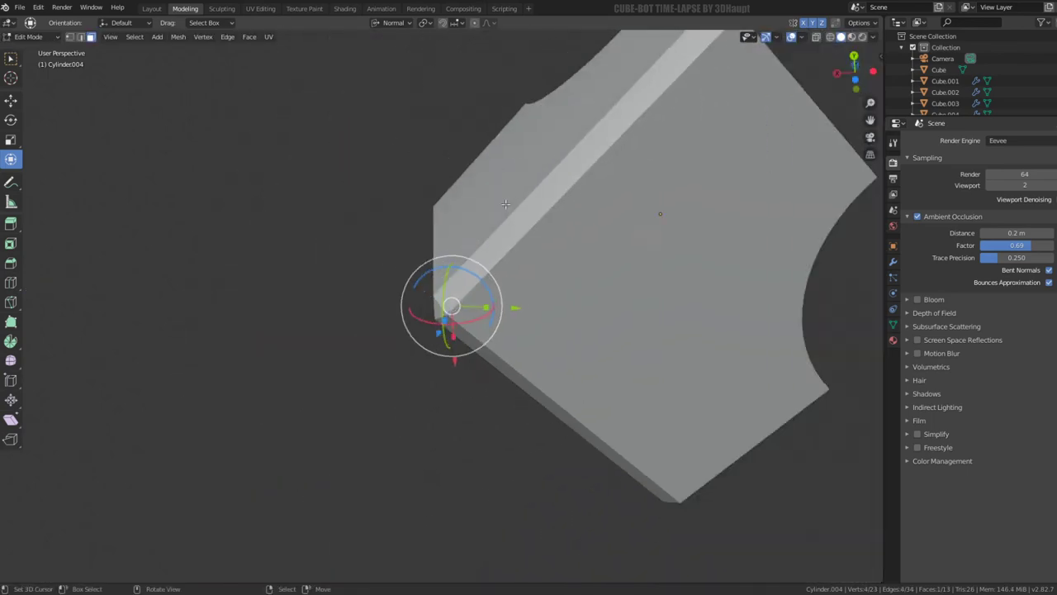
{"action": "scroll", "coordinate": [448, 314], "scroll_direction": "down", "scroll_amount": 5}
- Edit Cylinder004 and delete its stray face and leftover geometry
{"action": "key", "text": "Tab"}
{"action": "mouse_move", "coordinate": [437, 355]}
{"action": "middle_mouse_down"}
{"action": "mouse_move", "coordinate": [563, 309]}
{"action": "mouse_move", "coordinate": [451, 309]}
{"action": "mouse_move", "coordinate": [564, 258]}
{"action": "middle_mouse_up"}
{"action": "left_click", "coordinate": [477, 404]}
{"action": "key", "text": "Tab"}
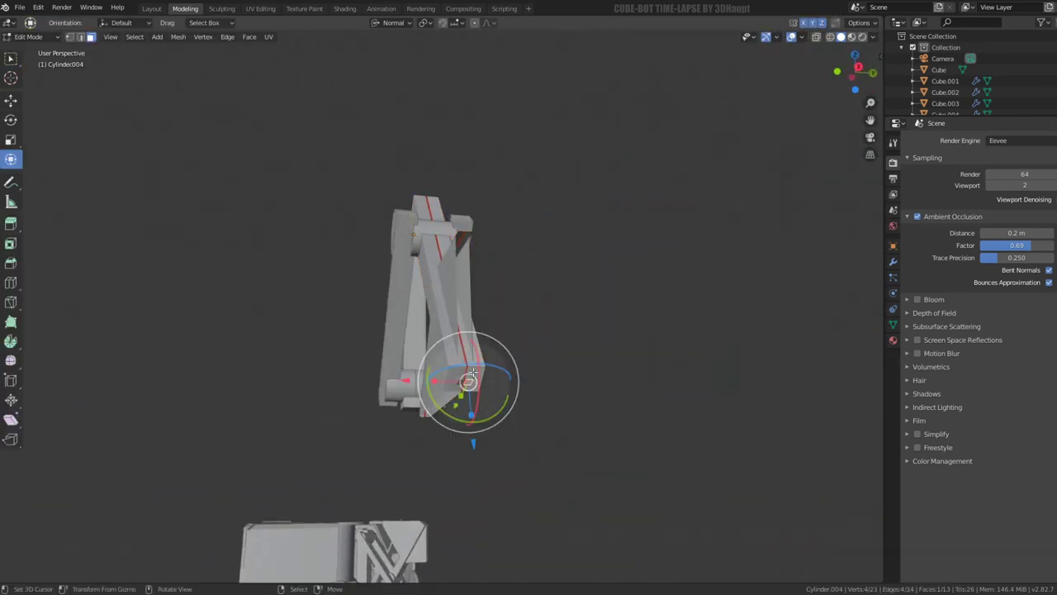
{"action": "key", "text": "x"}
{"action": "left_click", "coordinate": [538, 370]}
{"action": "mouse_move", "coordinate": [538, 371]}
{"action": "middle_mouse_down"}
{"action": "mouse_move", "coordinate": [545, 314]}
{"action": "mouse_move", "coordinate": [528, 370]}
{"action": "mouse_move", "coordinate": [513, 352]}
{"action": "mouse_move", "coordinate": [566, 294]}
{"action": "middle_mouse_up"}
{"action": "scroll", "coordinate": [528, 370], "scroll_direction": "up", "scroll_amount": 3}
{"action": "key", "text": "x"}
{"action": "left_click", "coordinate": [501, 374]}
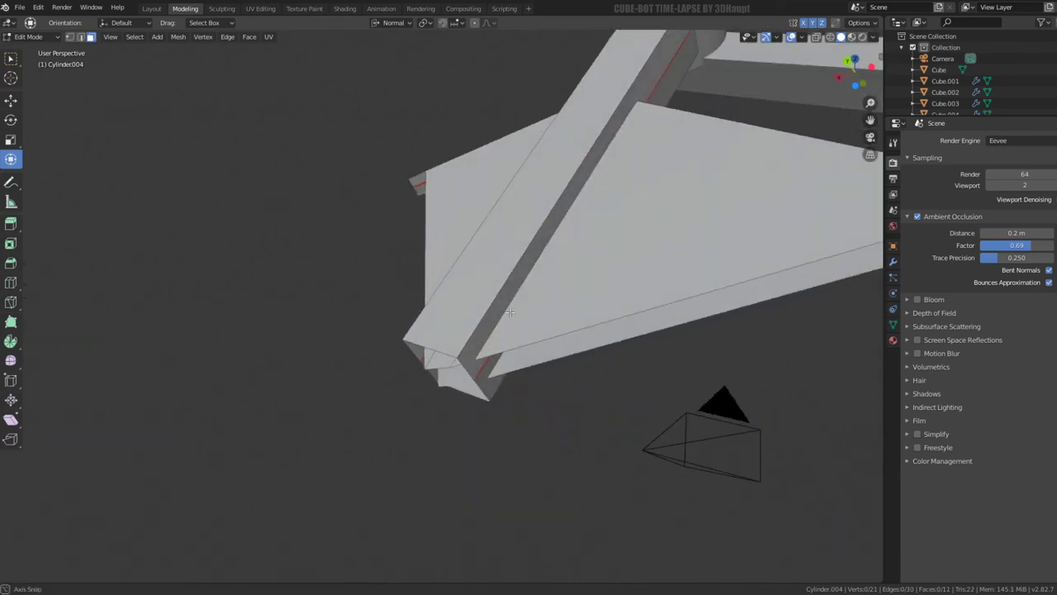
- Select the triangular board's linked faces and apply Limited Dissolve to merge them
{"action": "left_click", "coordinate": [588, 330]}
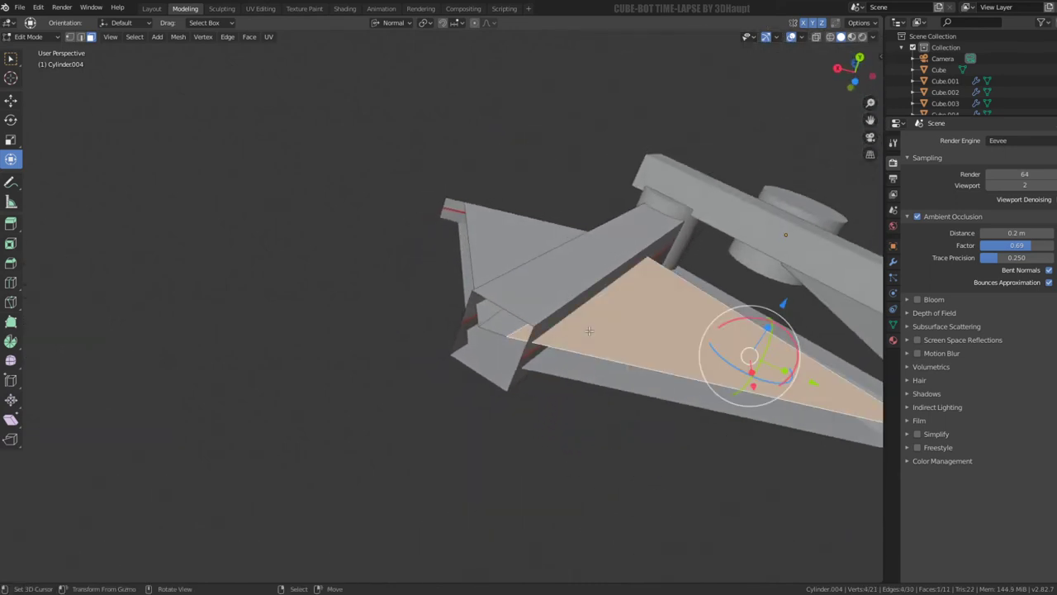
{"action": "key", "text": "ctrl+l"}
{"action": "key", "text": "q"}
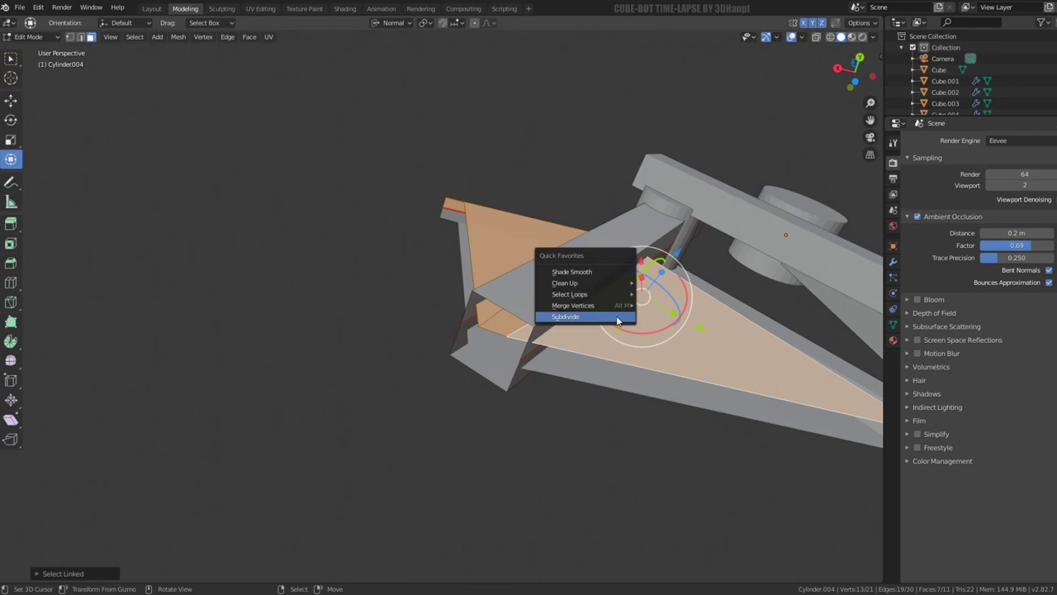
{"action": "left_click", "coordinate": [667, 327]}
{"action": "mouse_move", "coordinate": [667, 327]}
{"action": "middle_mouse_down"}
{"action": "mouse_move", "coordinate": [568, 366]}
{"action": "mouse_move", "coordinate": [496, 312]}
{"action": "middle_mouse_up"}
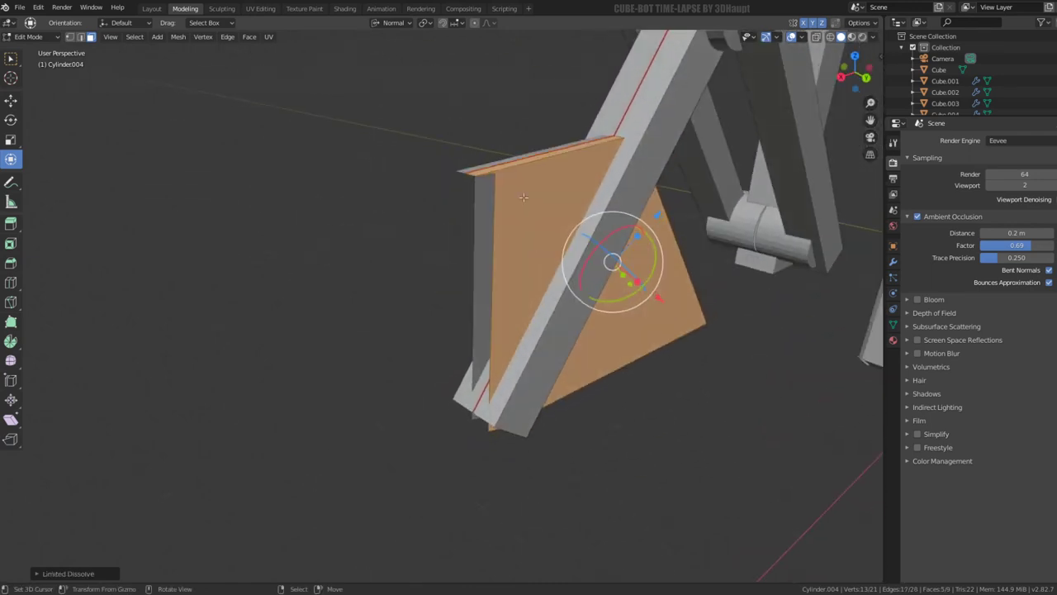
{"action": "scroll", "coordinate": [497, 311], "scroll_direction": "up", "scroll_amount": 2}
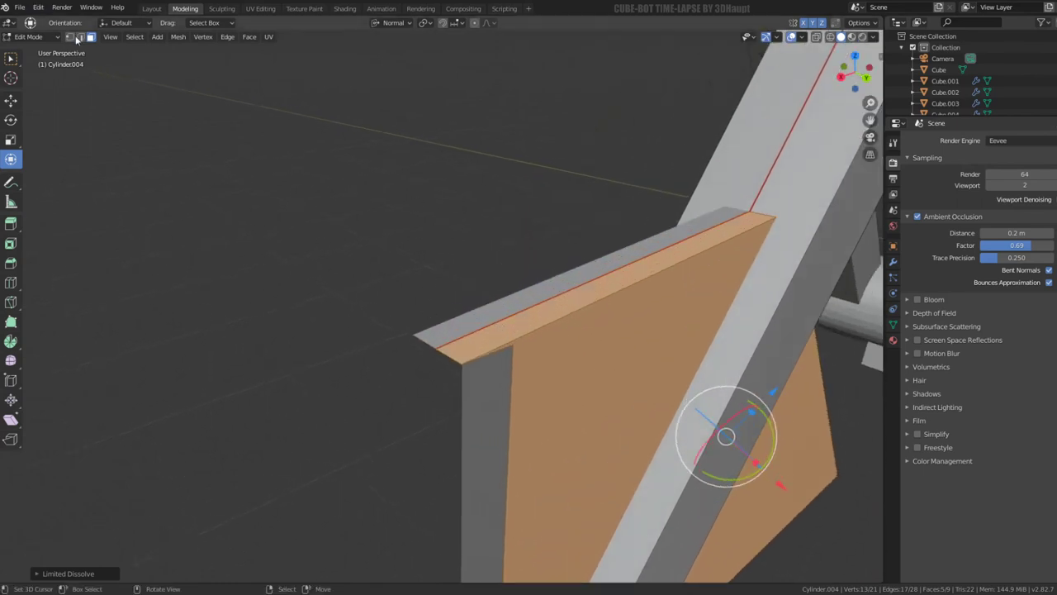
- Select the beam's two corner vertices and scale them flush with the plate around the active vertex
{"action": "left_click", "coordinate": [81, 37]}
{"action": "left_click", "coordinate": [460, 363]}
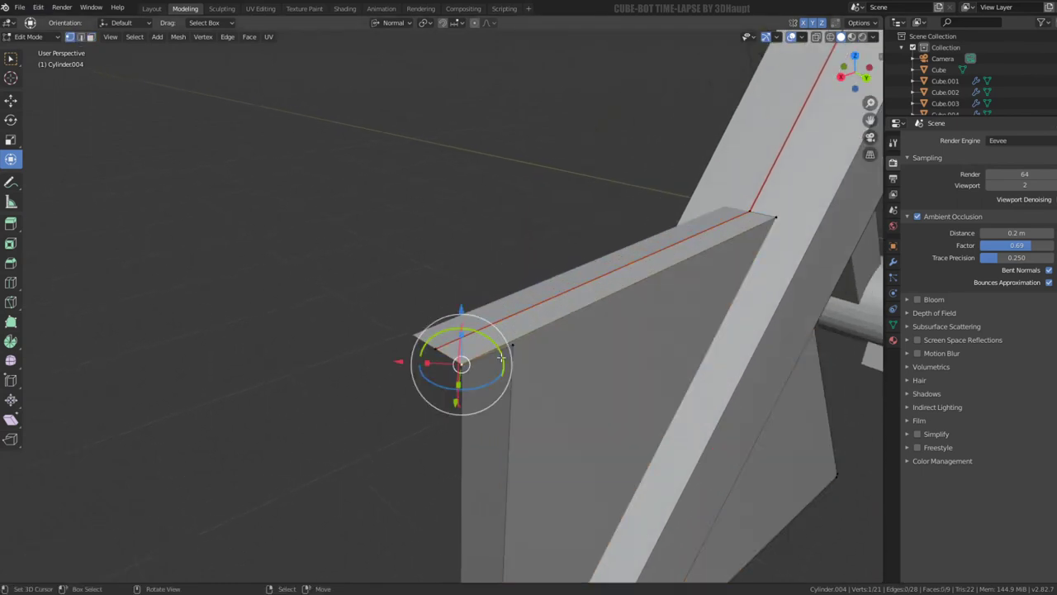
{"action": "left_click", "coordinate": [433, 345], "text": "shift"}
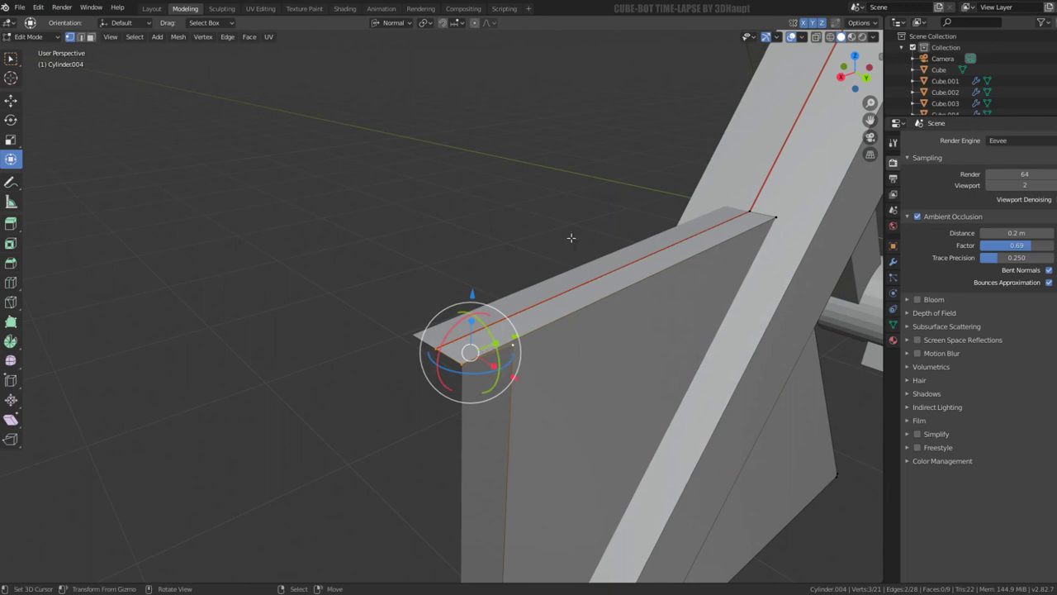
{"action": "left_click", "coordinate": [792, 38]}
{"action": "left_click", "coordinate": [792, 39]}
{"action": "left_click", "coordinate": [396, 24]}
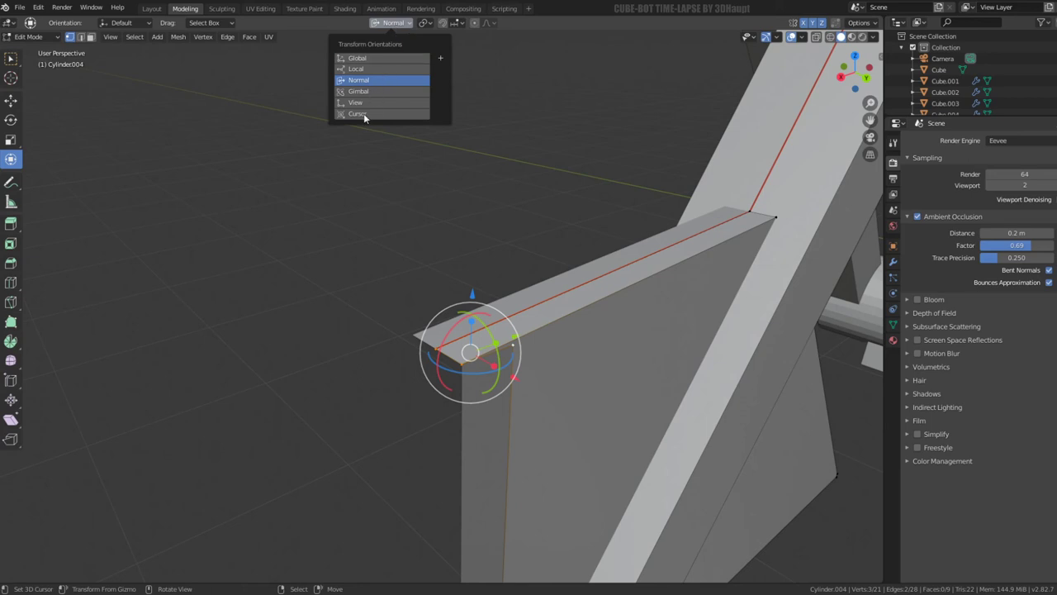
{"action": "left_click", "coordinate": [424, 24]}
{"action": "left_click", "coordinate": [439, 87]}
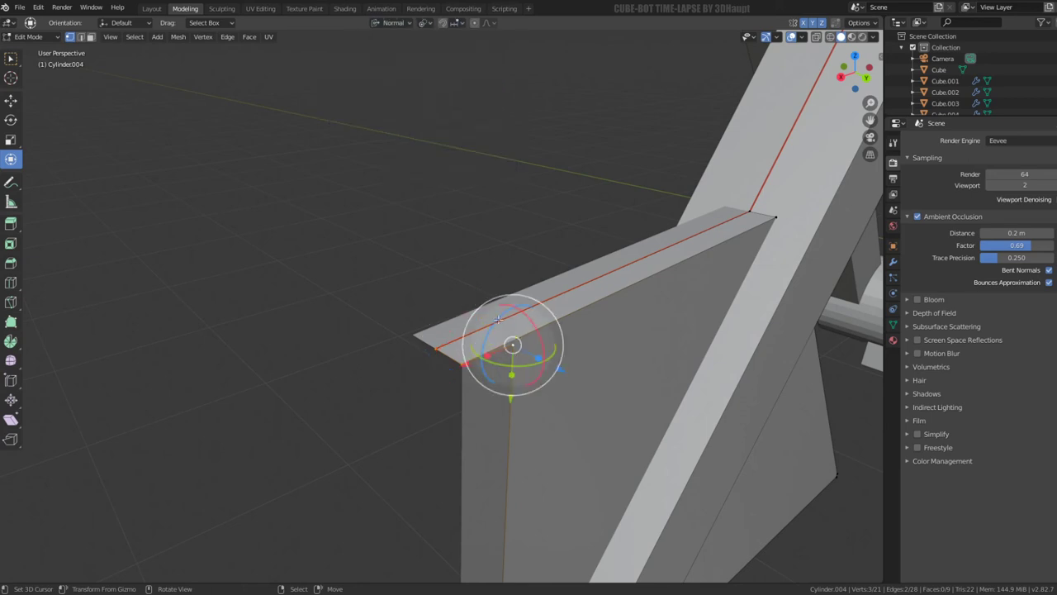
{"action": "key", "text": "s"}
{"action": "left_click", "coordinate": [511, 355]}
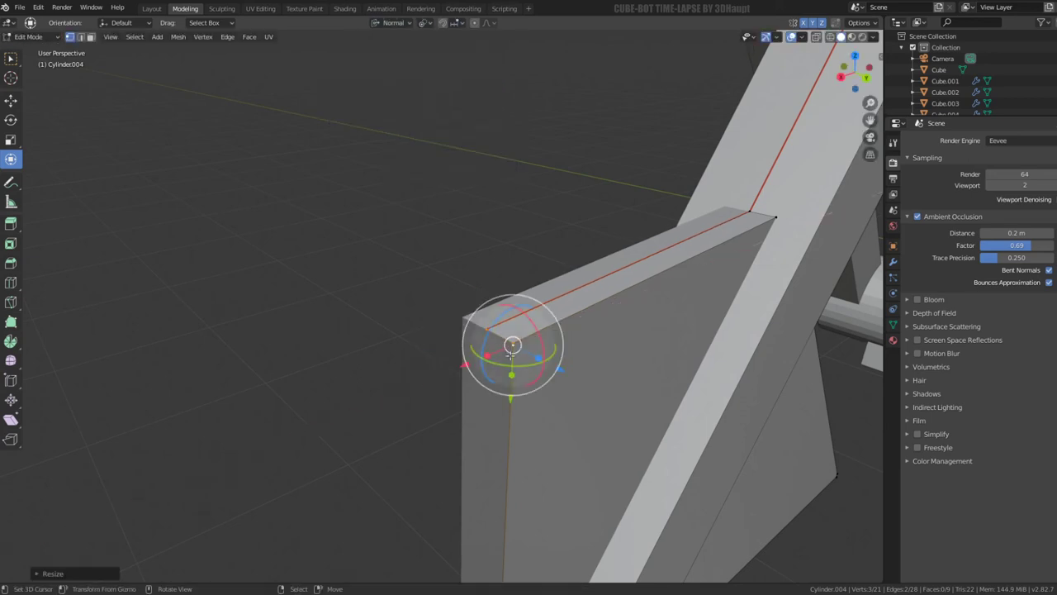
- Slide the corner vertex along its edge and merge the two corner vertices at last
{"action": "key", "text": "shift+v"}
{"action": "right_click", "coordinate": [510, 358]}
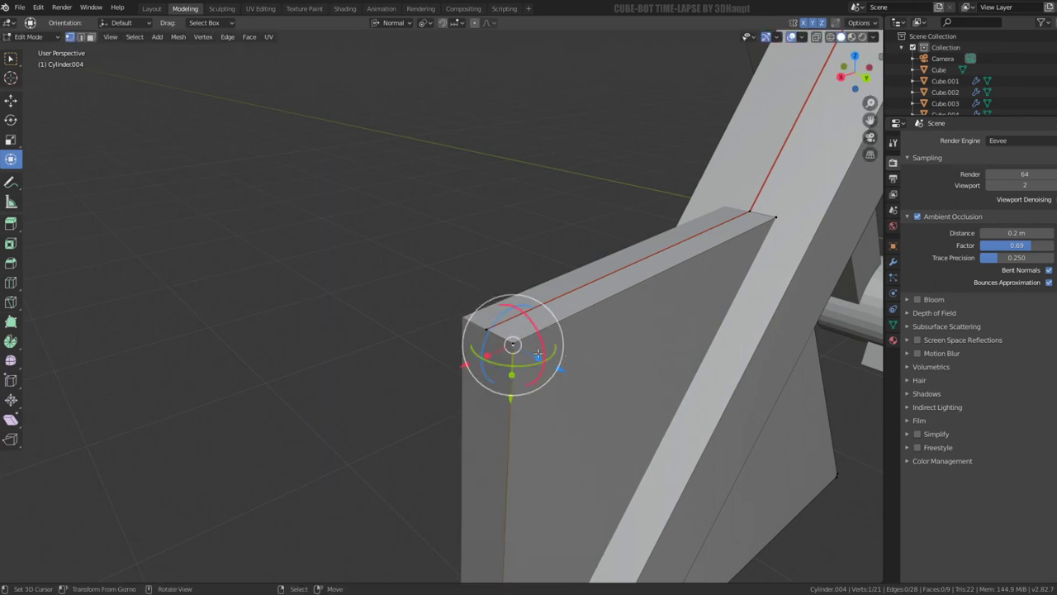
{"action": "key", "text": "shift+v"}
{"action": "left_click", "coordinate": [546, 324]}
{"action": "key", "text": "KP_Decimal"}
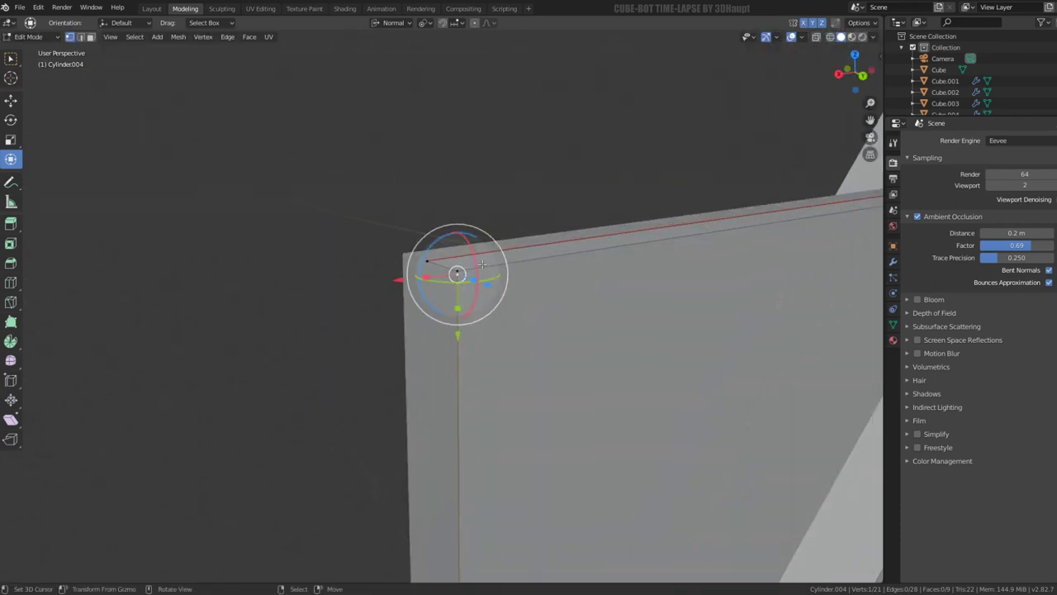
{"action": "key", "text": "q"}
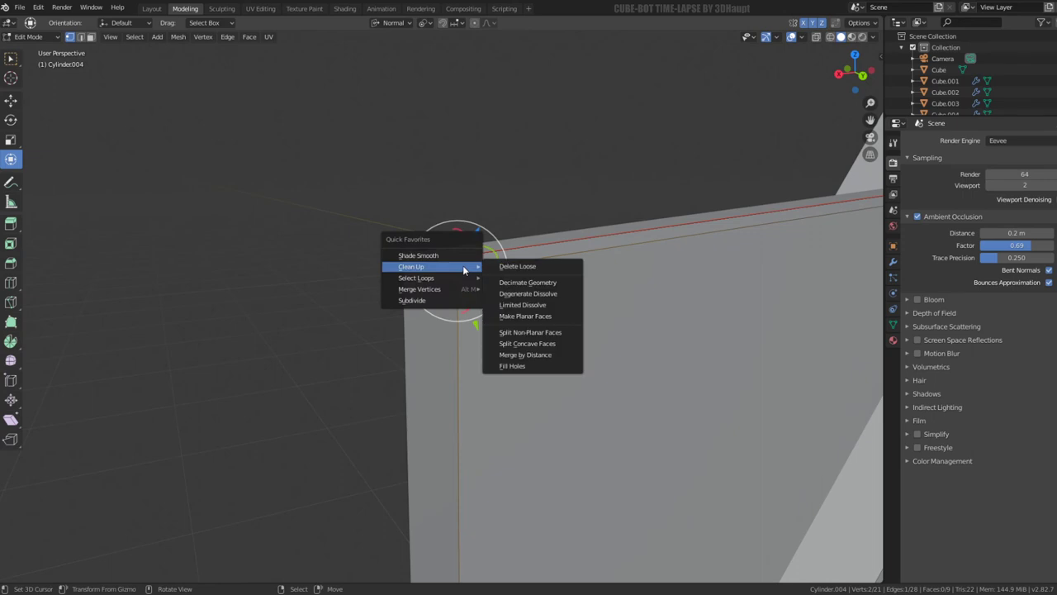
{"action": "mouse_move", "coordinate": [420, 289]}
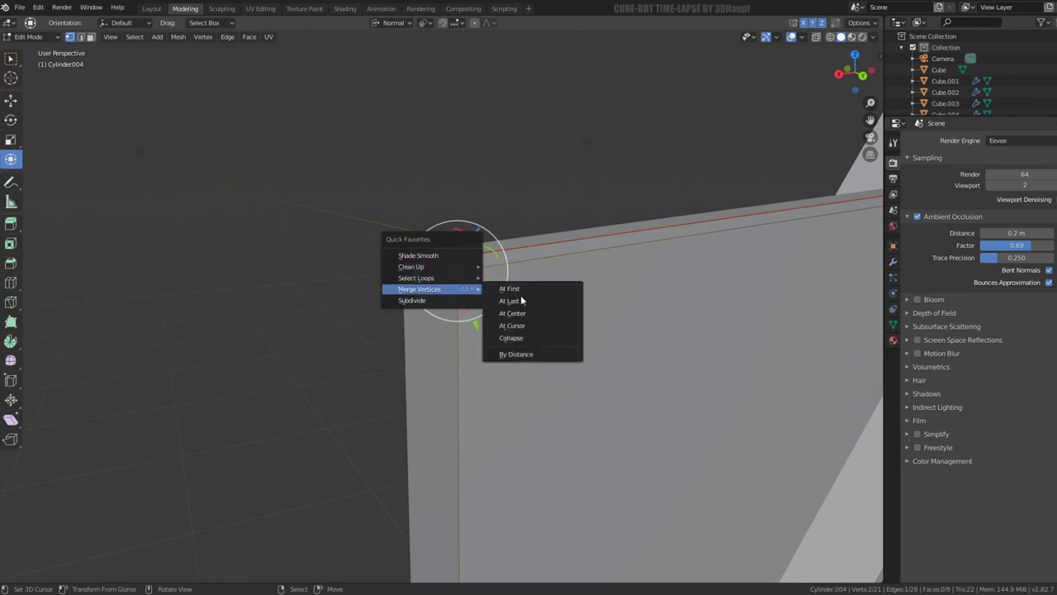
{"action": "left_click", "coordinate": [521, 300]}
{"action": "key", "text": "q"}
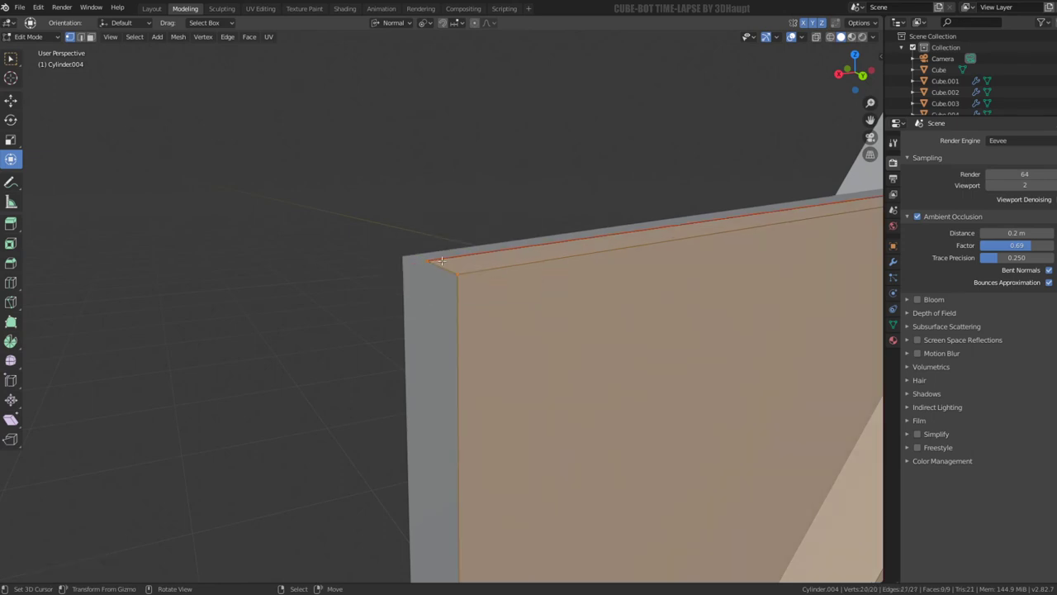
- Switch to Global orientation and flatten the slanted corner face with a Z scale of 0
{"action": "left_click", "coordinate": [452, 256]}
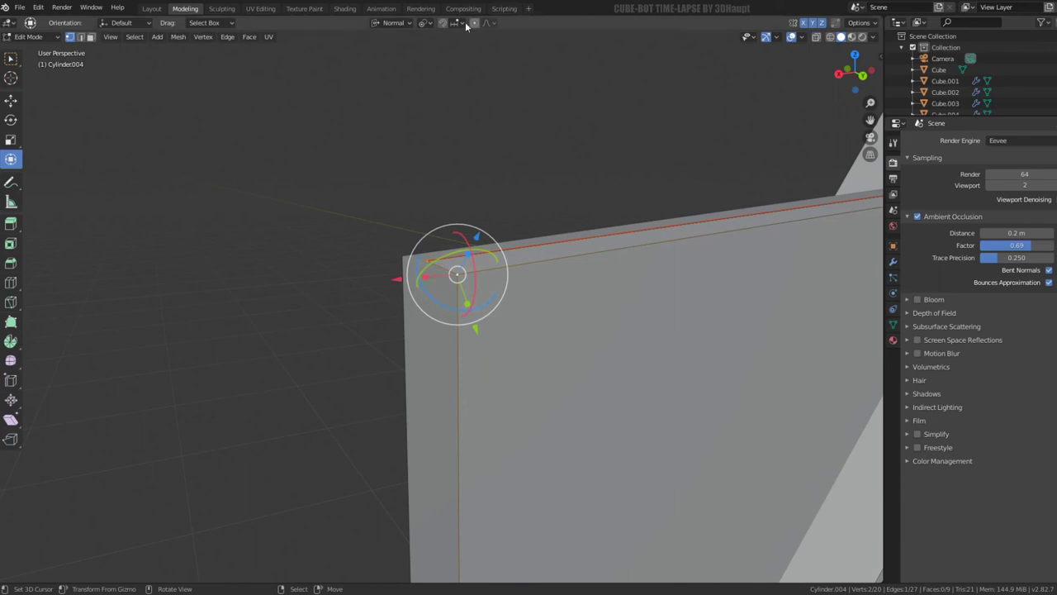
{"action": "left_click", "coordinate": [80, 37]}
{"action": "left_click", "coordinate": [470, 286]}
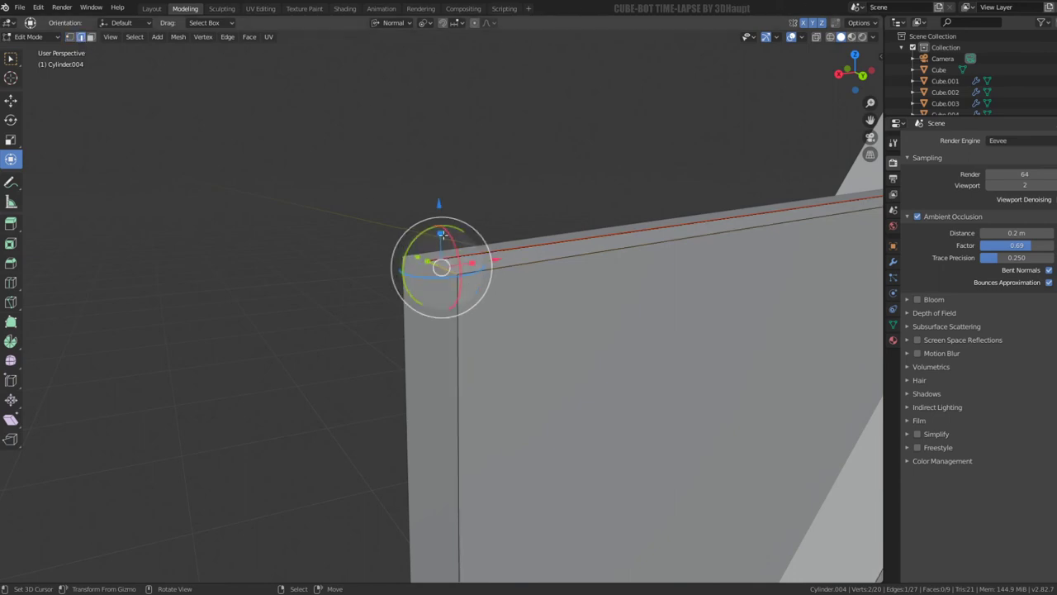
{"action": "left_click_drag", "start_coordinate": [442, 234], "coordinate": [443, 240]}
{"action": "mouse_move", "coordinate": [443, 239]}
{"action": "middle_mouse_down"}
{"action": "mouse_move", "coordinate": [531, 227]}
{"action": "mouse_move", "coordinate": [449, 314]}
{"action": "mouse_move", "coordinate": [550, 156]}
{"action": "middle_mouse_up"}
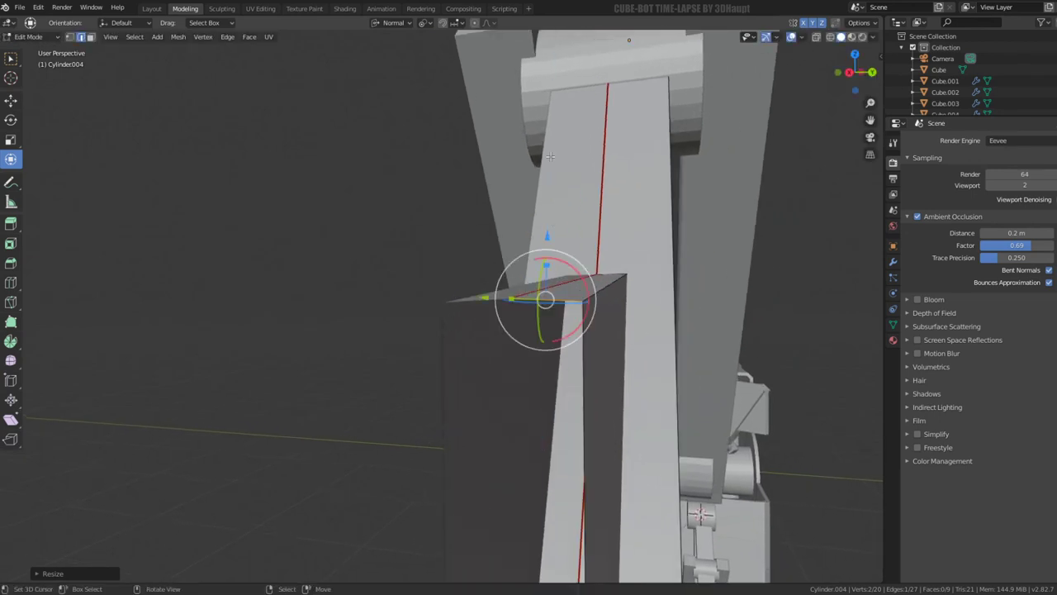
{"action": "left_click", "coordinate": [397, 23]}
{"action": "left_click", "coordinate": [384, 56]}
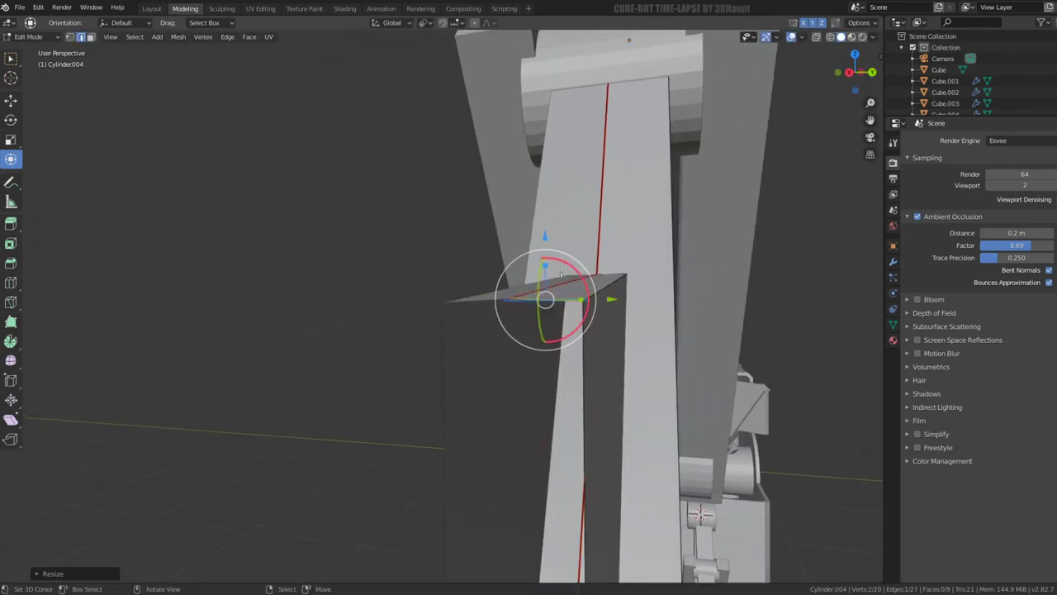
{"action": "key", "text": "Tab"}
{"action": "key", "text": "Tab"}
{"action": "key", "text": "s"}
{"action": "key", "text": "z"}
{"action": "key", "text": "0"}
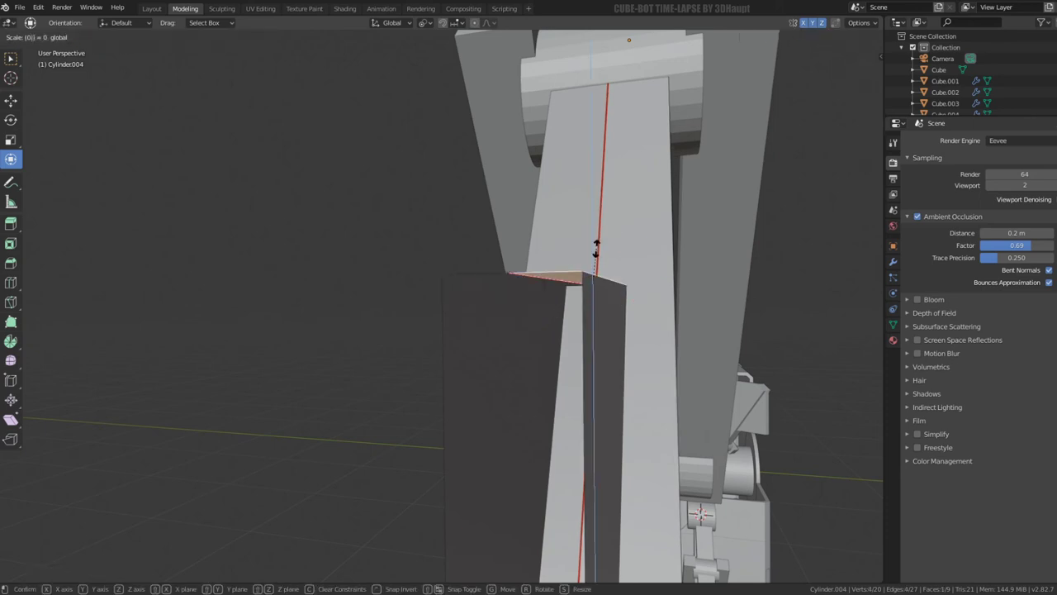
{"action": "key", "text": "Return"}
- Merge the whole plate mesh by distance, removing 2 duplicate vertices
{"action": "mouse_move", "coordinate": [596, 249]}
{"action": "middle_mouse_down"}
{"action": "mouse_move", "coordinate": [529, 247]}
{"action": "mouse_move", "coordinate": [536, 231]}
{"action": "mouse_move", "coordinate": [667, 258]}
{"action": "mouse_move", "coordinate": [685, 325]}
{"action": "mouse_move", "coordinate": [607, 286]}
{"action": "middle_mouse_up"}
{"action": "key", "text": "ctrl+l"}
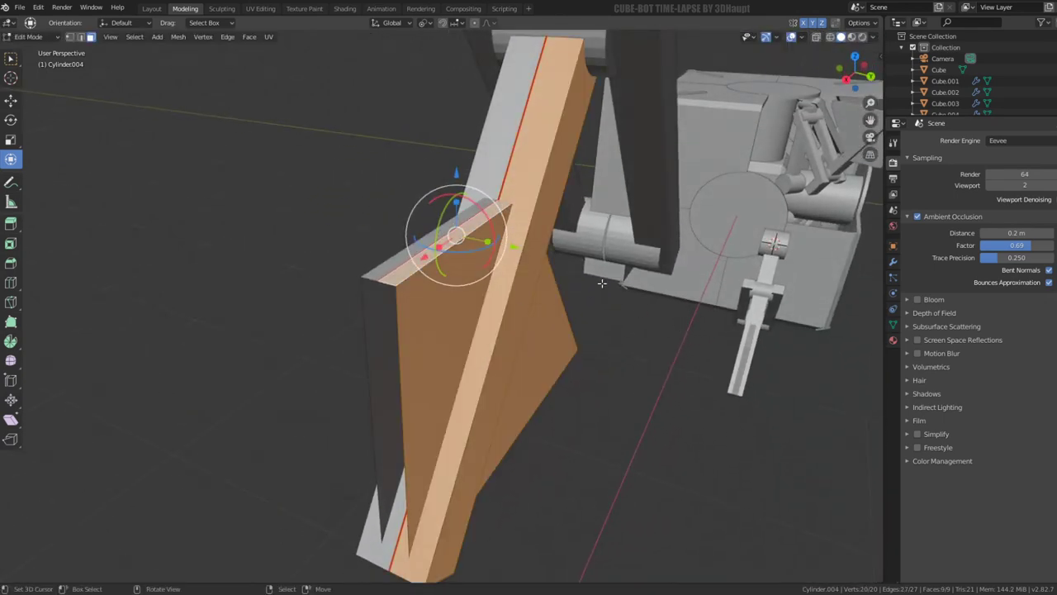
{"action": "key", "text": "q"}
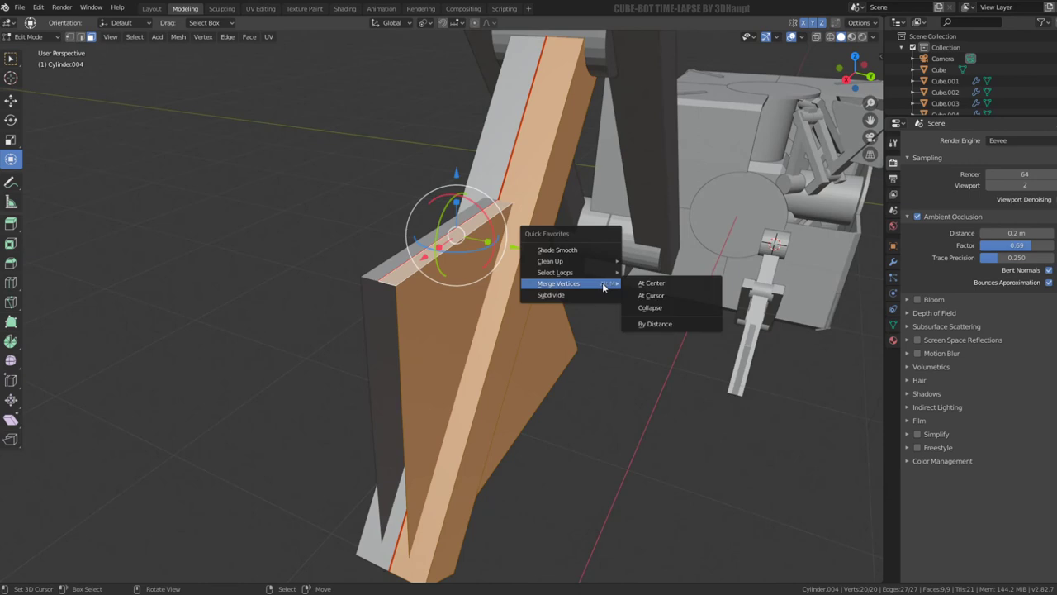
{"action": "mouse_move", "coordinate": [559, 283]}
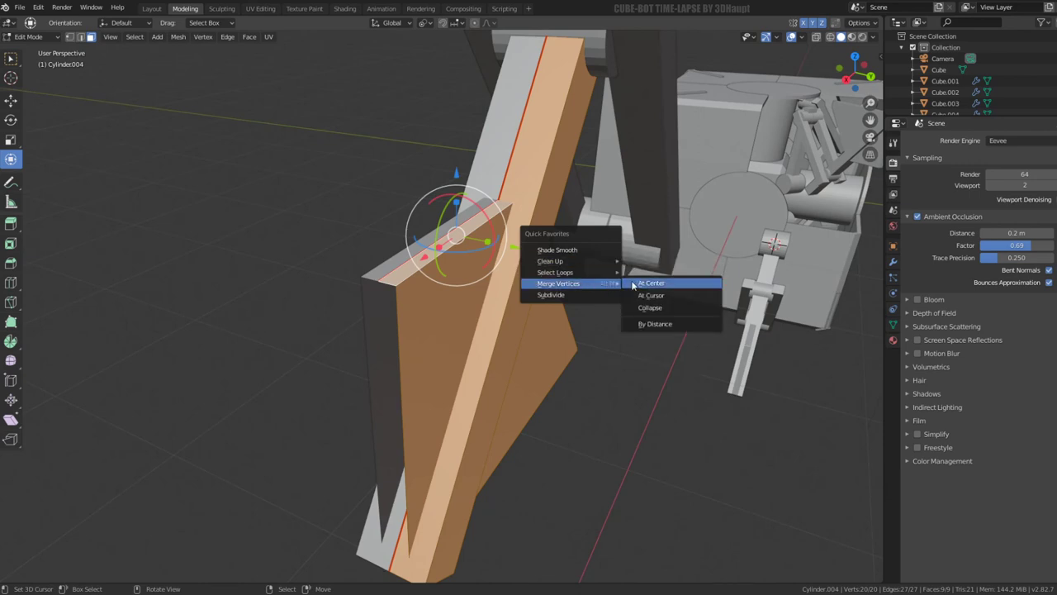
{"action": "left_click", "coordinate": [659, 325]}
{"action": "middle_click_drag", "start_coordinate": [659, 325], "coordinate": [515, 283]}
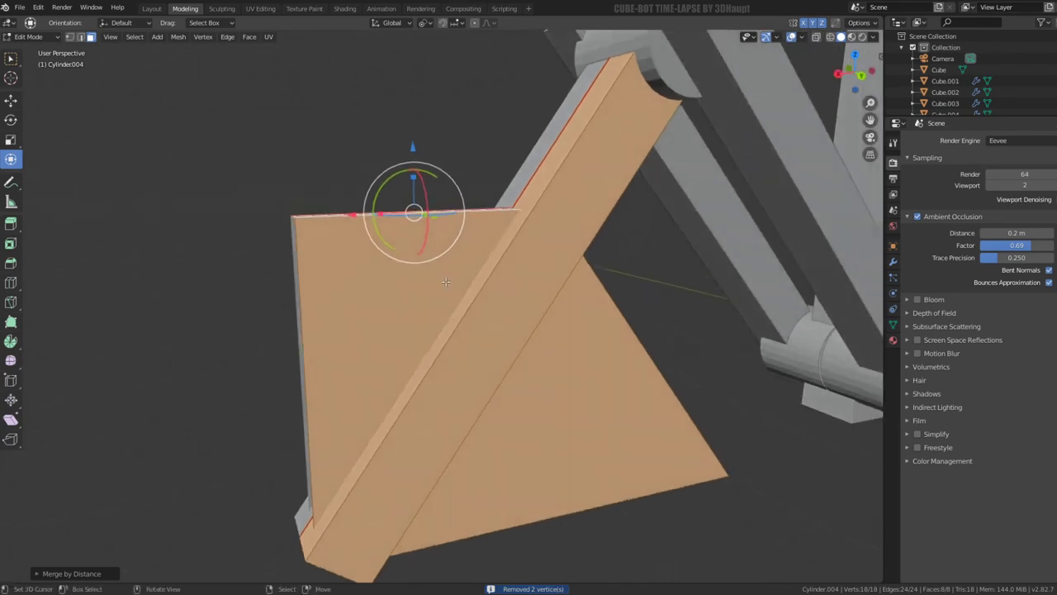
- Subdivide the triangular plate's narrow end edge with 2 cuts
{"action": "key", "text": "Tab"}
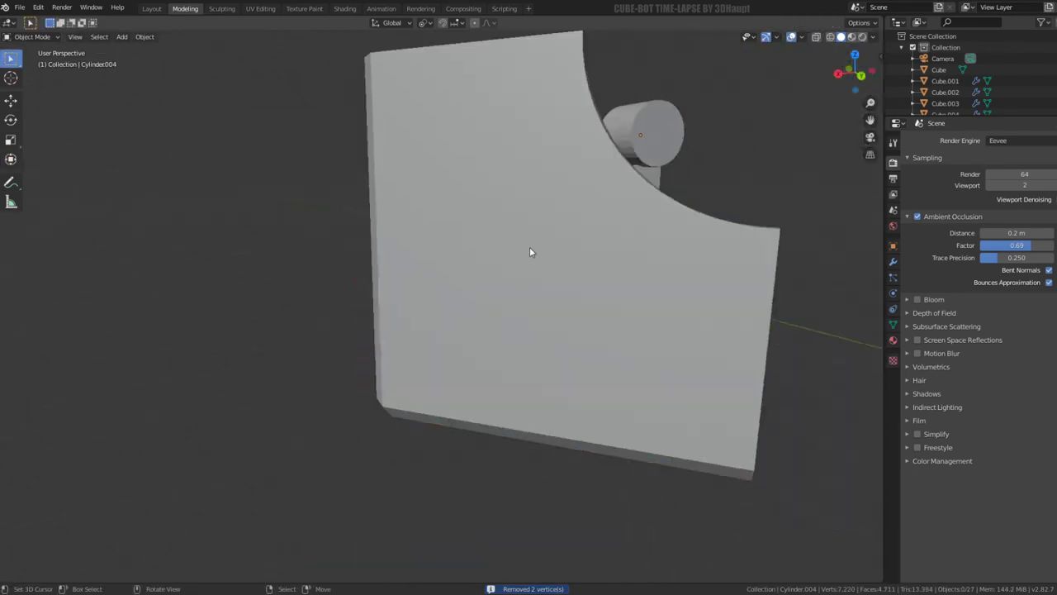
{"action": "mouse_move", "coordinate": [529, 246]}
{"action": "middle_mouse_down"}
{"action": "mouse_move", "coordinate": [431, 277]}
{"action": "mouse_move", "coordinate": [448, 353]}
{"action": "mouse_move", "coordinate": [458, 356]}
{"action": "mouse_move", "coordinate": [473, 293]}
{"action": "mouse_move", "coordinate": [434, 301]}
{"action": "mouse_move", "coordinate": [453, 328]}
{"action": "mouse_move", "coordinate": [413, 273]}
{"action": "mouse_move", "coordinate": [423, 332]}
{"action": "middle_mouse_up"}
{"action": "left_click", "coordinate": [449, 354]}
{"action": "key", "text": "KP_Decimal"}
{"action": "scroll", "coordinate": [473, 293], "scroll_direction": "down", "scroll_amount": 8}
{"action": "scroll", "coordinate": [453, 328], "scroll_direction": "up", "scroll_amount": 5}
{"action": "key", "text": "Tab"}
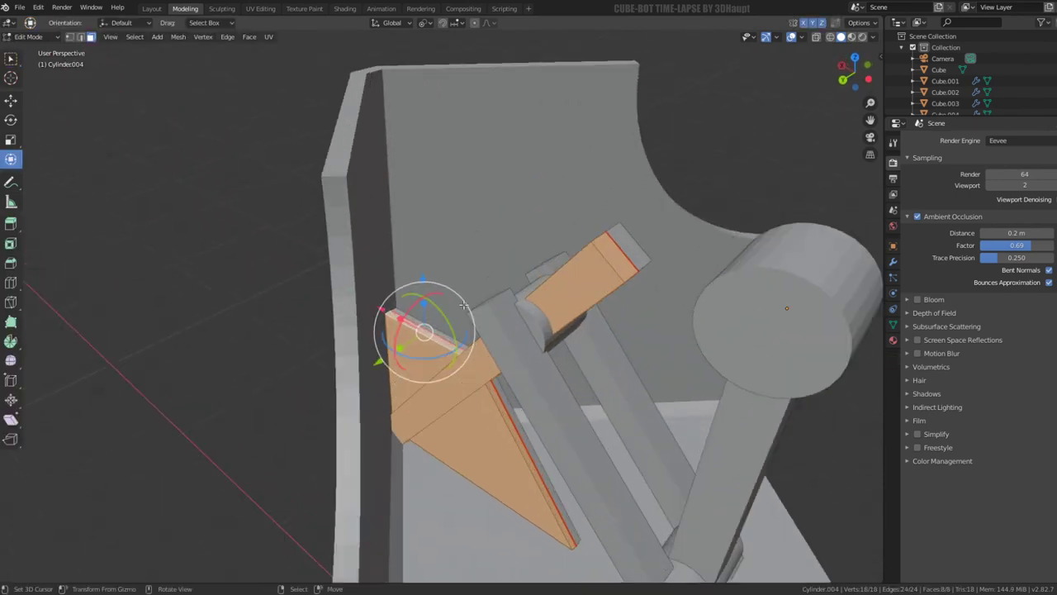
{"action": "left_click", "coordinate": [424, 332]}
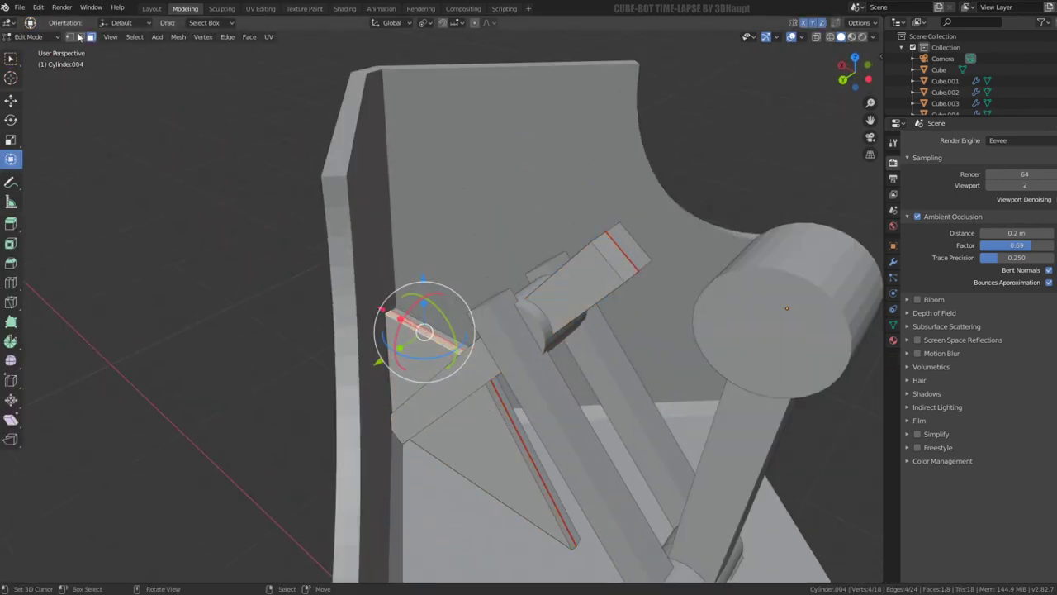
{"action": "scroll", "coordinate": [435, 327], "scroll_direction": "up", "scroll_amount": 3}
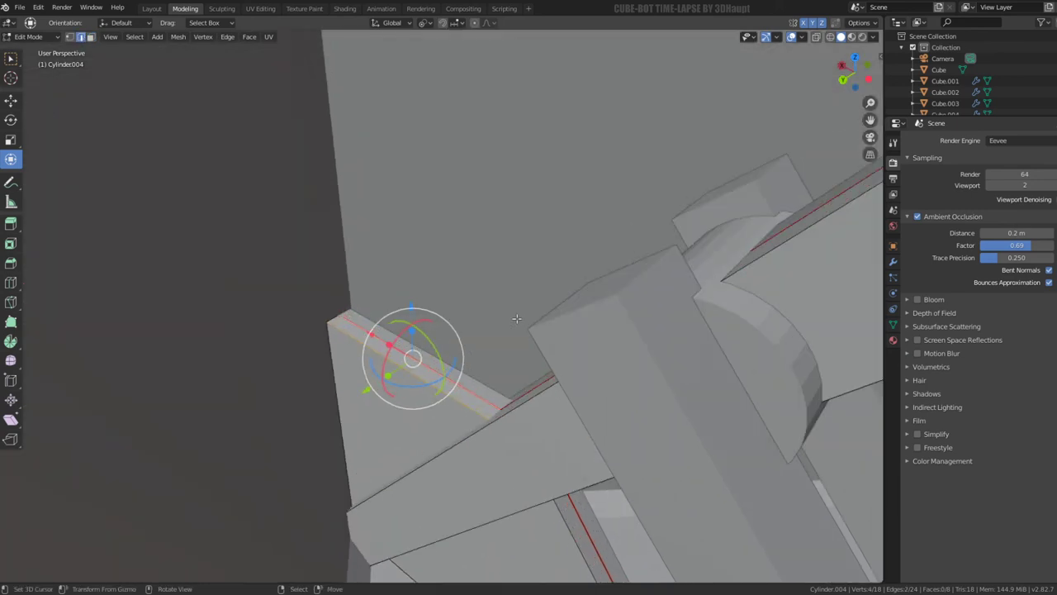
{"action": "key", "text": "q"}
{"action": "left_click", "coordinate": [495, 328]}
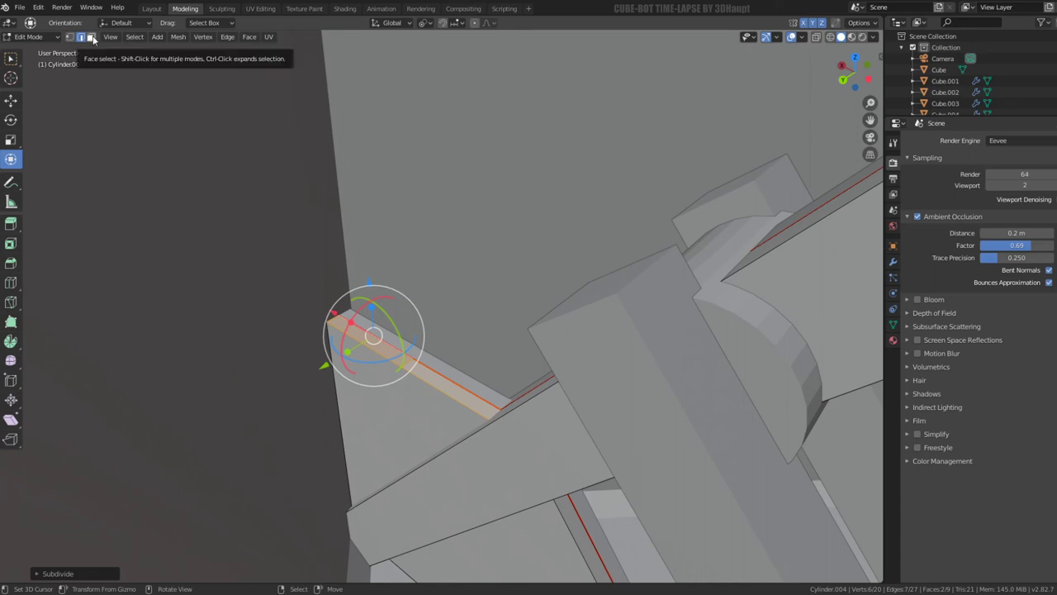
{"action": "left_click", "coordinate": [40, 572]}
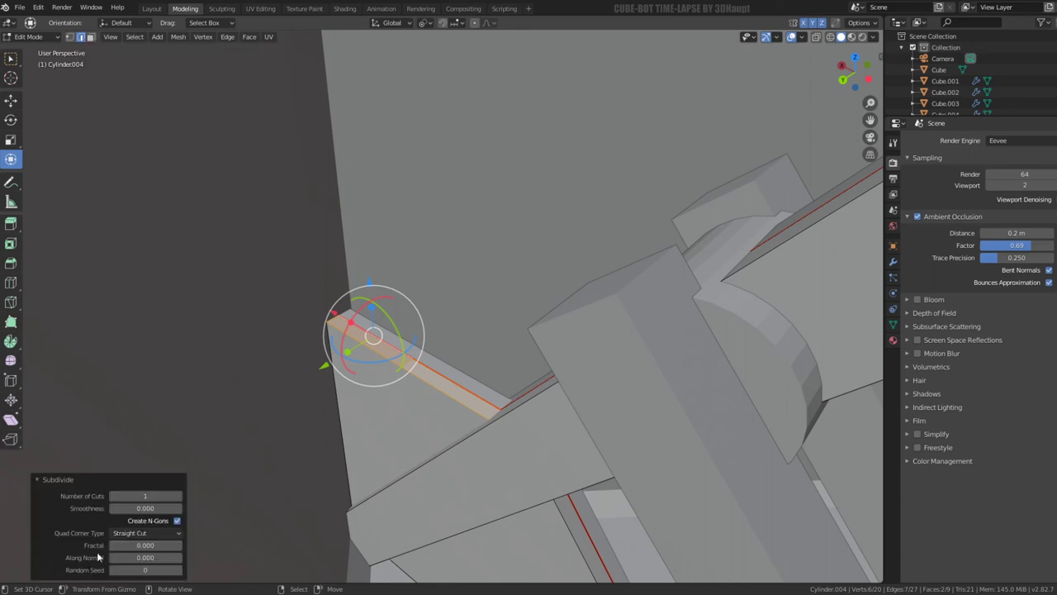
{"action": "left_click", "coordinate": [180, 499]}
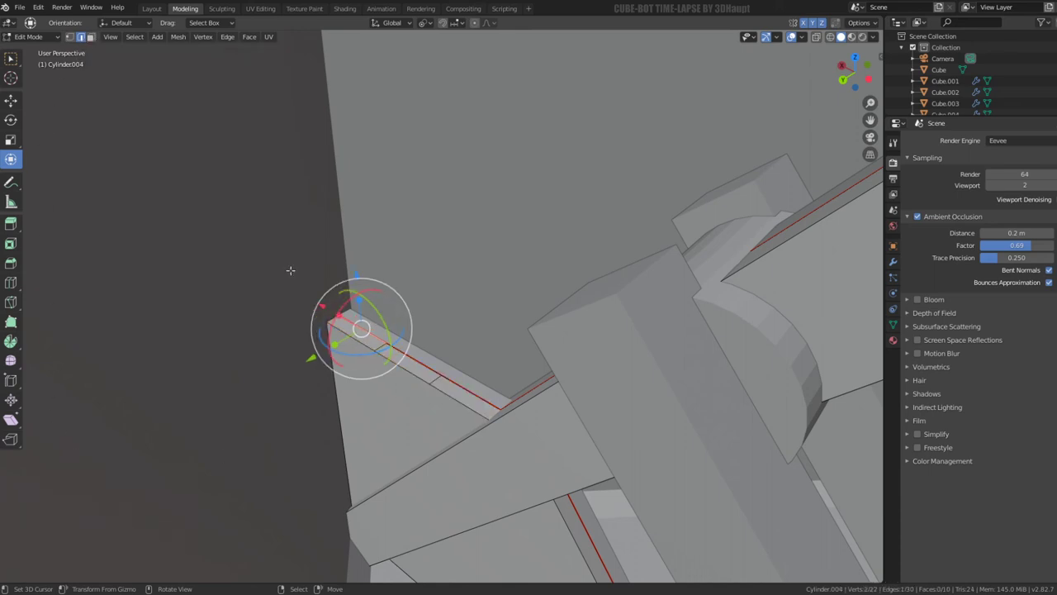
- Extrude one end face 0.575 m up along Z, nudge its long edge along X, and exit Edit Mode
{"action": "left_click", "coordinate": [91, 36]}
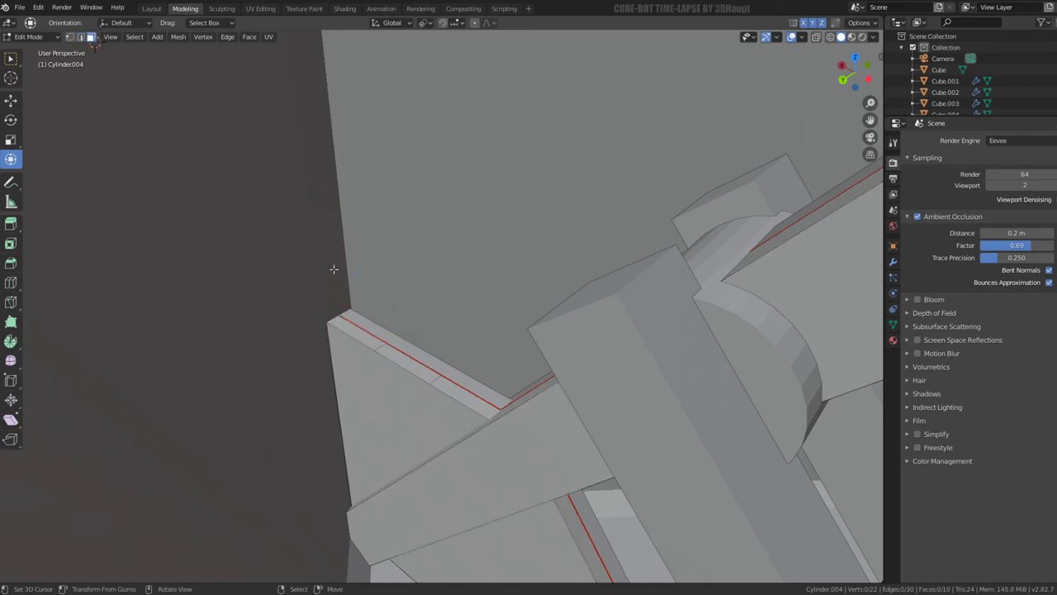
{"action": "left_click", "coordinate": [360, 330]}
{"action": "scroll", "coordinate": [360, 330], "scroll_direction": "down", "scroll_amount": 3}
{"action": "scroll", "coordinate": [410, 332], "scroll_direction": "down", "scroll_amount": 2}
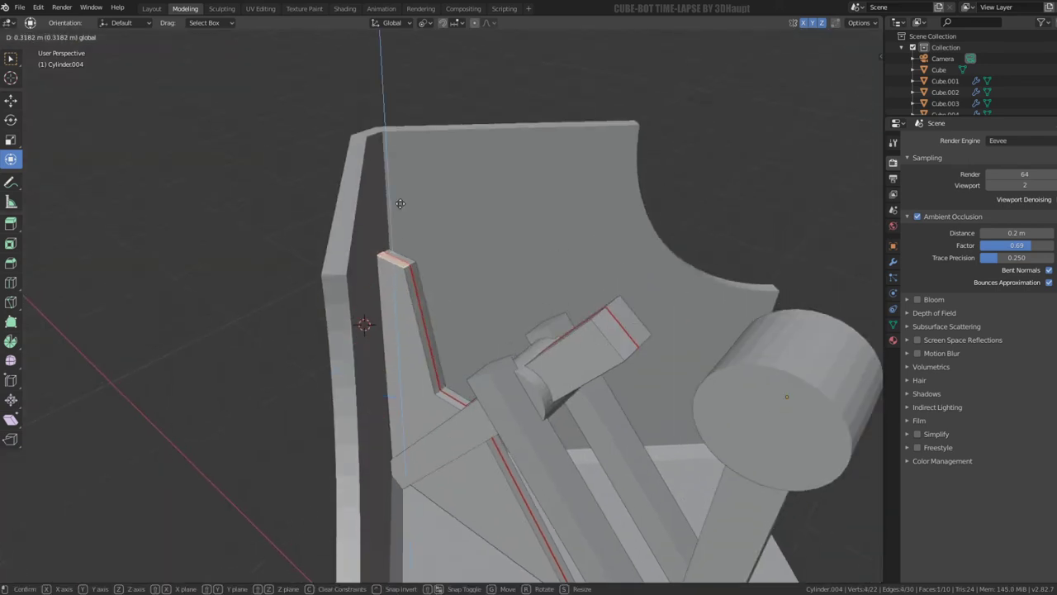
{"action": "left_click", "coordinate": [398, 93]}
{"action": "middle_click_drag", "start_coordinate": [400, 103], "coordinate": [413, 157]}
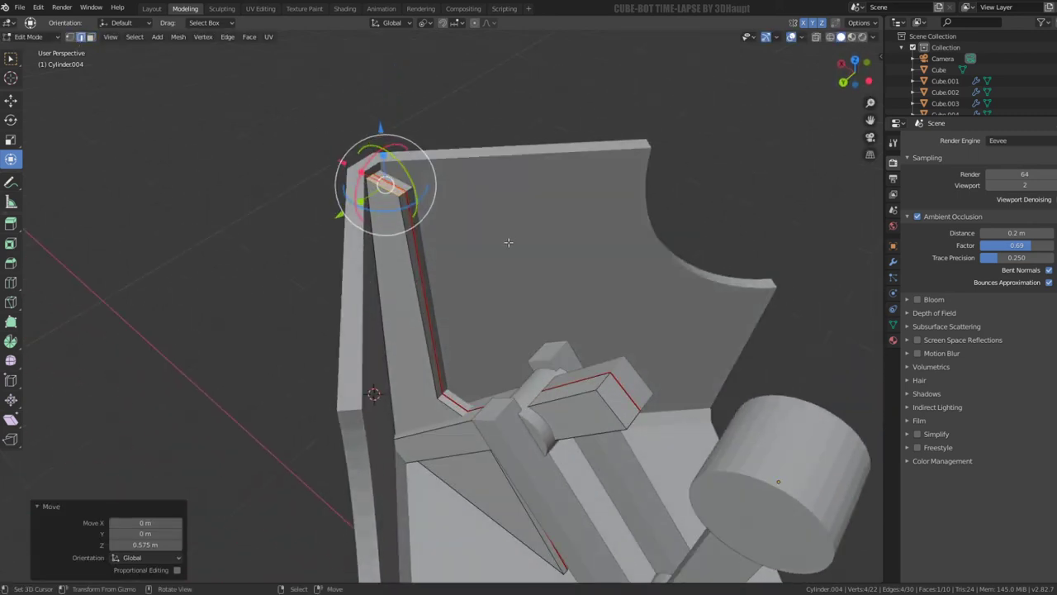
{"action": "left_click", "coordinate": [403, 193]}
{"action": "left_click_drag", "start_coordinate": [376, 173], "coordinate": [353, 166]}
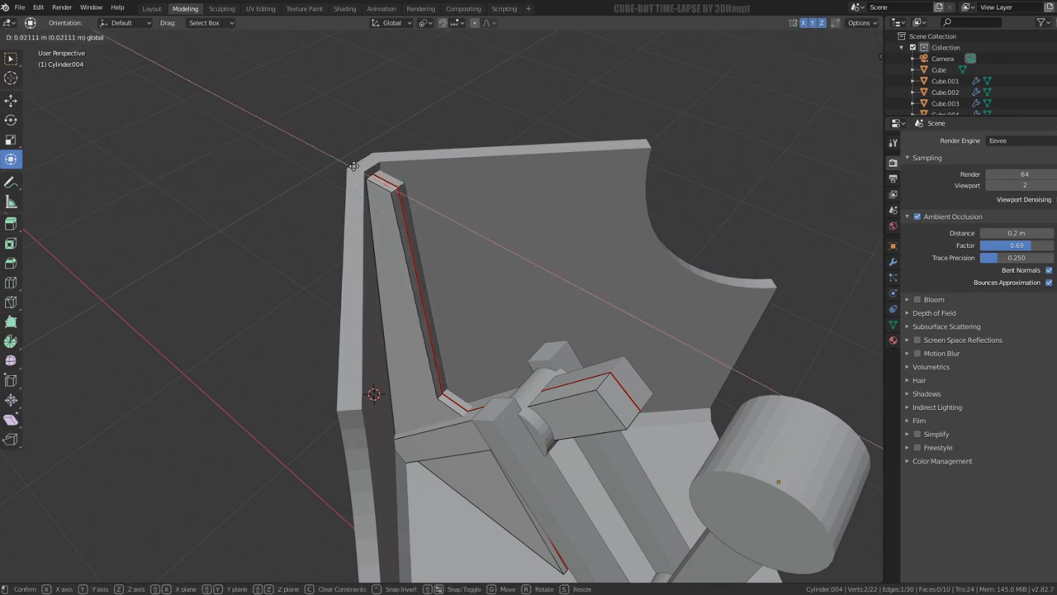
{"action": "left_click", "coordinate": [338, 159]}
{"action": "key", "text": "Tab"}
{"action": "middle_click_drag", "start_coordinate": [338, 160], "coordinate": [512, 252]}
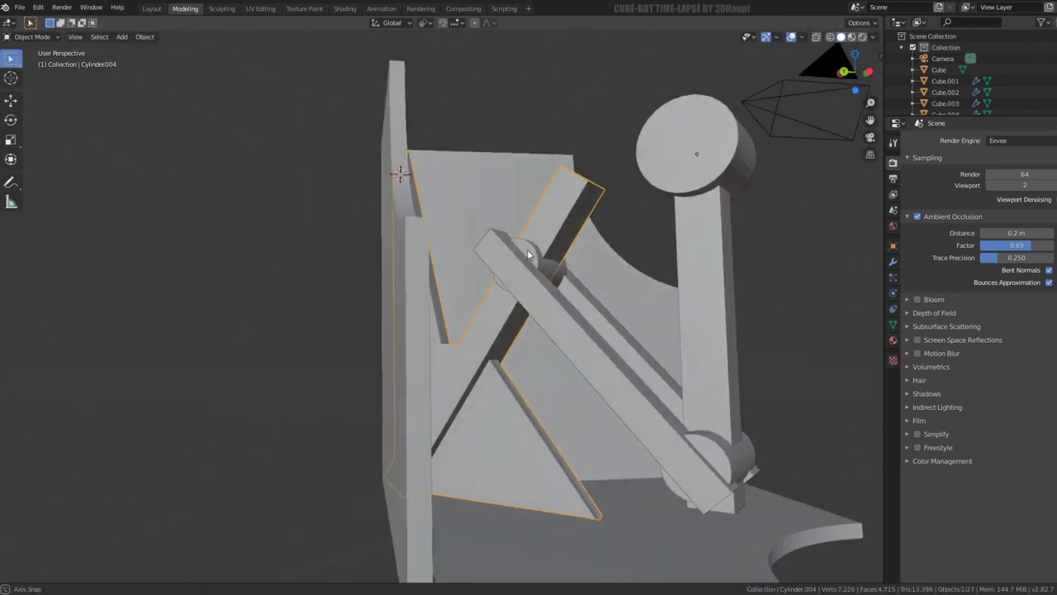
{"action": "scroll", "coordinate": [512, 252], "scroll_direction": "up", "scroll_amount": 5}
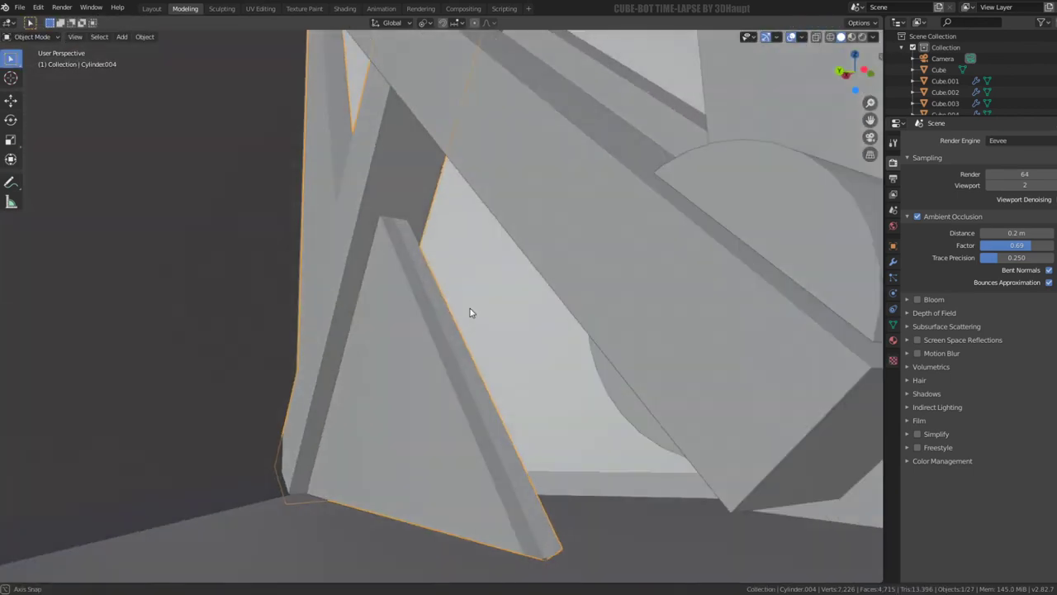
- Flatten the brace's selected bottom vertices to zero height on Z
{"action": "mouse_move", "coordinate": [470, 308]}
{"action": "middle_mouse_down"}
{"action": "mouse_move", "coordinate": [452, 297]}
{"action": "mouse_move", "coordinate": [550, 313]}
{"action": "mouse_move", "coordinate": [476, 315]}
{"action": "mouse_move", "coordinate": [449, 283]}
{"action": "middle_mouse_up"}
{"action": "key", "text": "Tab"}
{"action": "mouse_move", "coordinate": [460, 438]}
{"action": "middle_mouse_down"}
{"action": "mouse_move", "coordinate": [456, 491]}
{"action": "mouse_move", "coordinate": [495, 290]}
{"action": "mouse_move", "coordinate": [486, 371]}
{"action": "mouse_move", "coordinate": [421, 376]}
{"action": "mouse_move", "coordinate": [440, 326]}
{"action": "middle_mouse_up"}
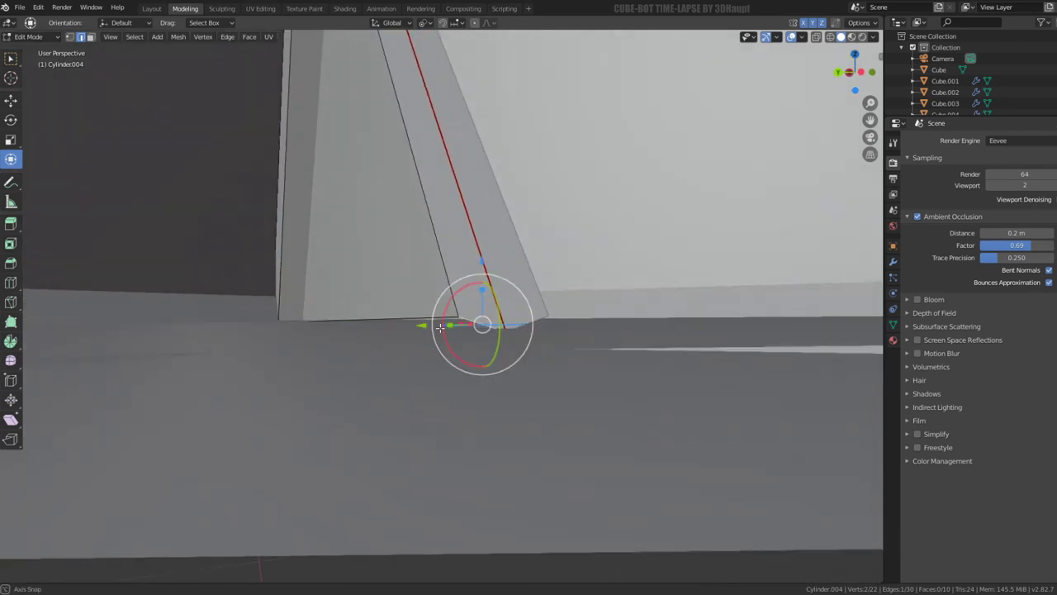
{"action": "mouse_move", "coordinate": [373, 301]}
{"action": "middle_mouse_down"}
{"action": "mouse_move", "coordinate": [630, 302]}
{"action": "mouse_move", "coordinate": [647, 248]}
{"action": "mouse_move", "coordinate": [376, 300]}
{"action": "middle_mouse_up"}
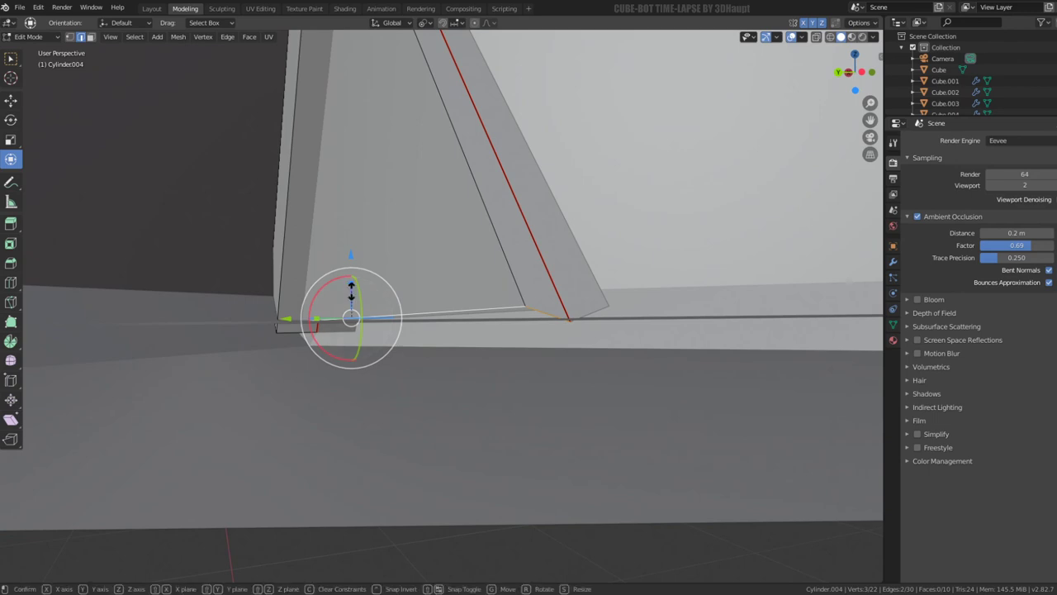
{"action": "key", "text": "z"}
{"action": "key", "text": "0"}
{"action": "key", "text": "Return"}
{"action": "key", "text": "g"}
{"action": "key", "text": "z"}
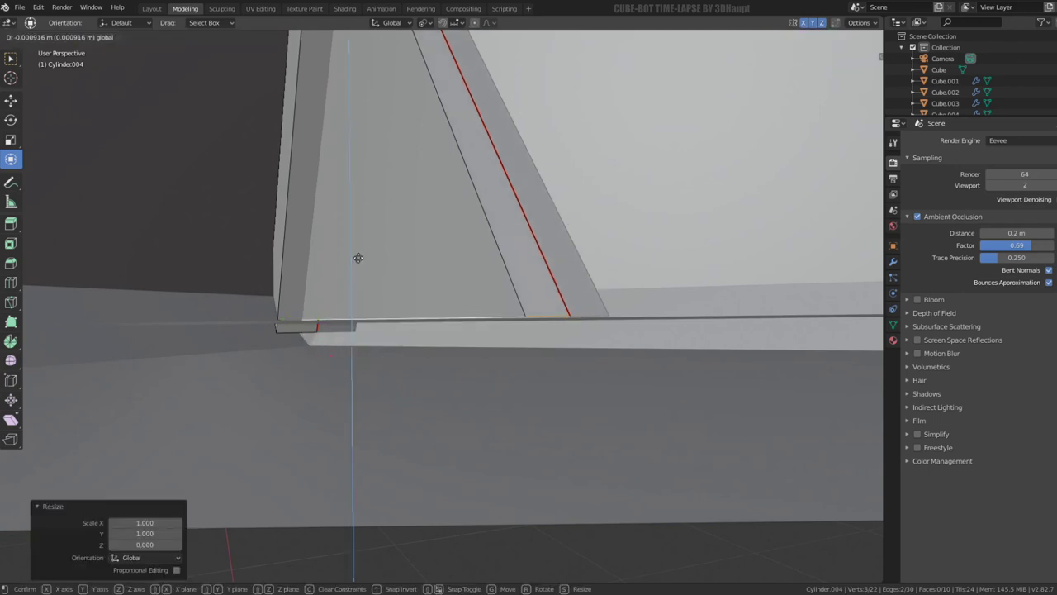
{"action": "right_click", "coordinate": [358, 260]}
- Flatten the red brace edge with an X scale of 0, then scale the next edge
{"action": "left_click", "coordinate": [519, 206]}
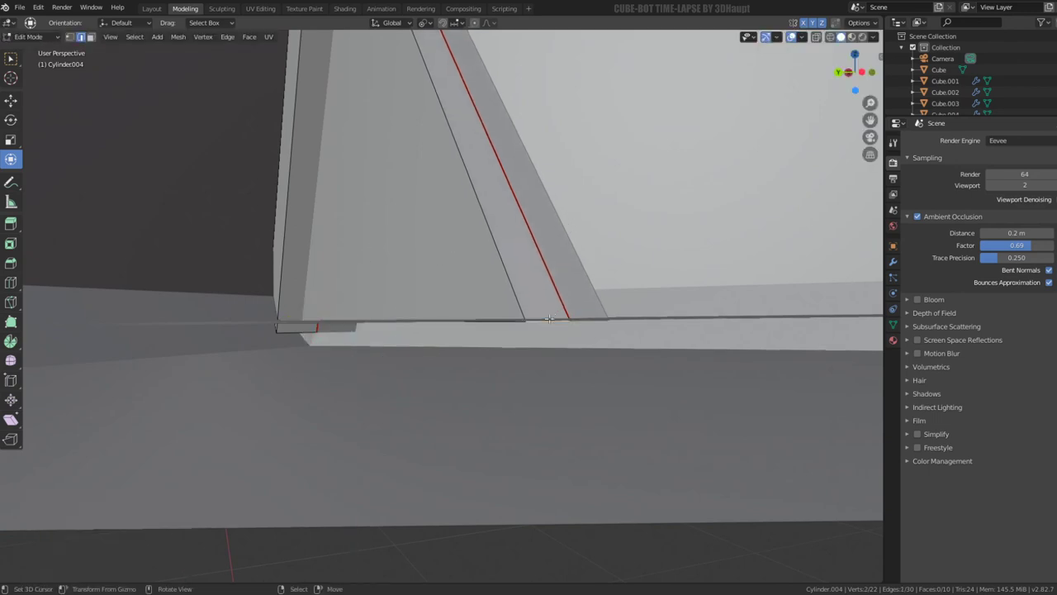
{"action": "mouse_move", "coordinate": [520, 206]}
{"action": "middle_mouse_down"}
{"action": "mouse_move", "coordinate": [619, 478]}
{"action": "mouse_move", "coordinate": [531, 293]}
{"action": "mouse_move", "coordinate": [510, 321]}
{"action": "middle_mouse_up"}
{"action": "key", "text": "s"}
{"action": "key", "text": "x"}
{"action": "key", "text": "0"}
{"action": "key", "text": "Return"}
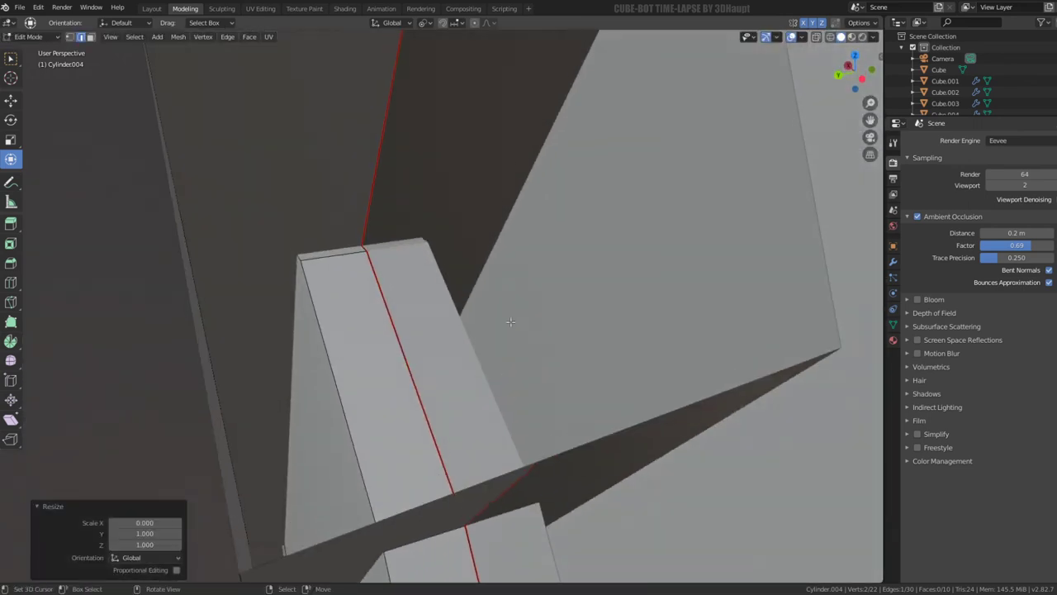
{"action": "middle_click_drag", "start_coordinate": [408, 318], "coordinate": [488, 410]}
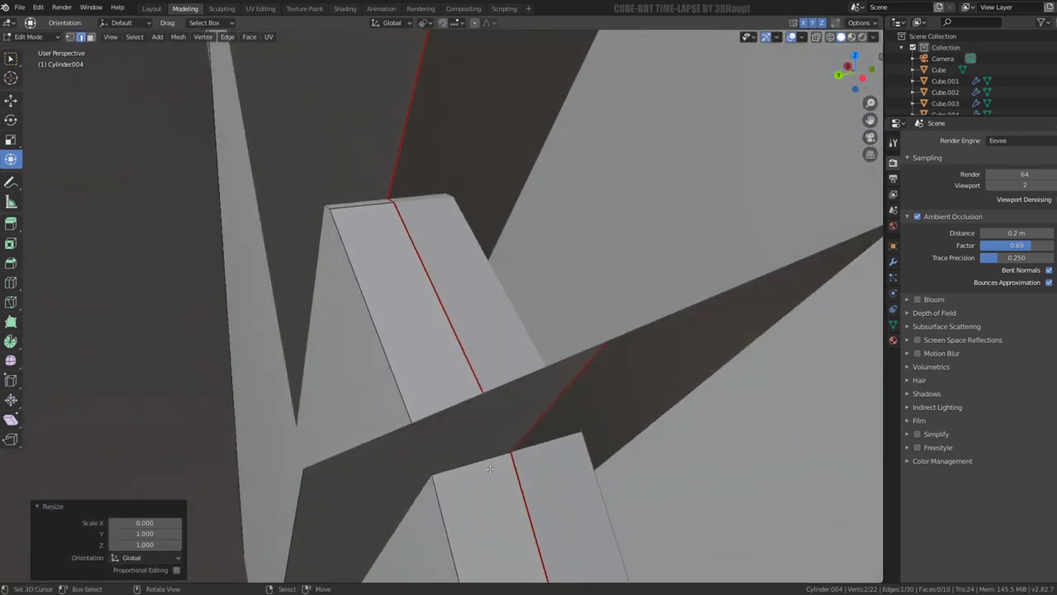
{"action": "left_click", "coordinate": [488, 411]}
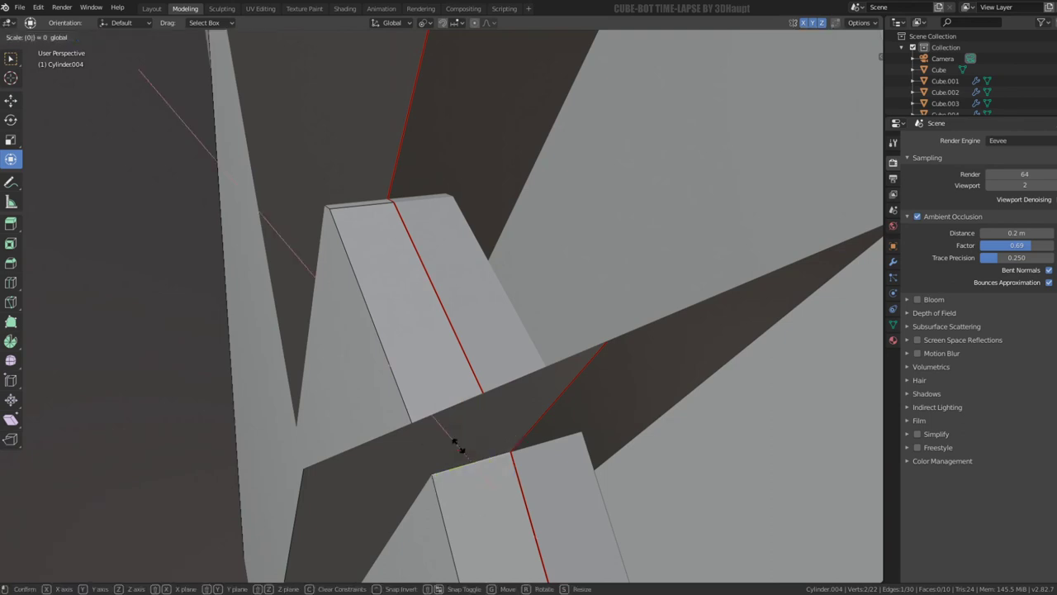
{"action": "left_click_drag", "start_coordinate": [459, 446], "coordinate": [471, 432]}
{"action": "left_click", "coordinate": [474, 435]}
- Rotate the brace's top edge slightly, flatten it with an X scale of 0, and return to Object Mode
{"action": "key", "text": "KP_Decimal"}
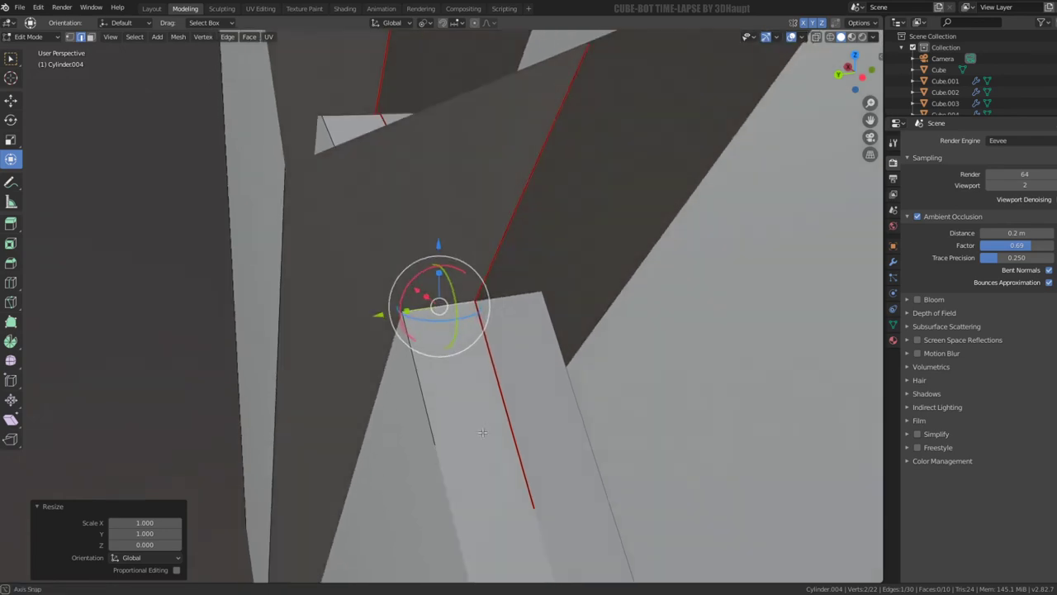
{"action": "middle_click_drag", "start_coordinate": [457, 366], "coordinate": [429, 233]}
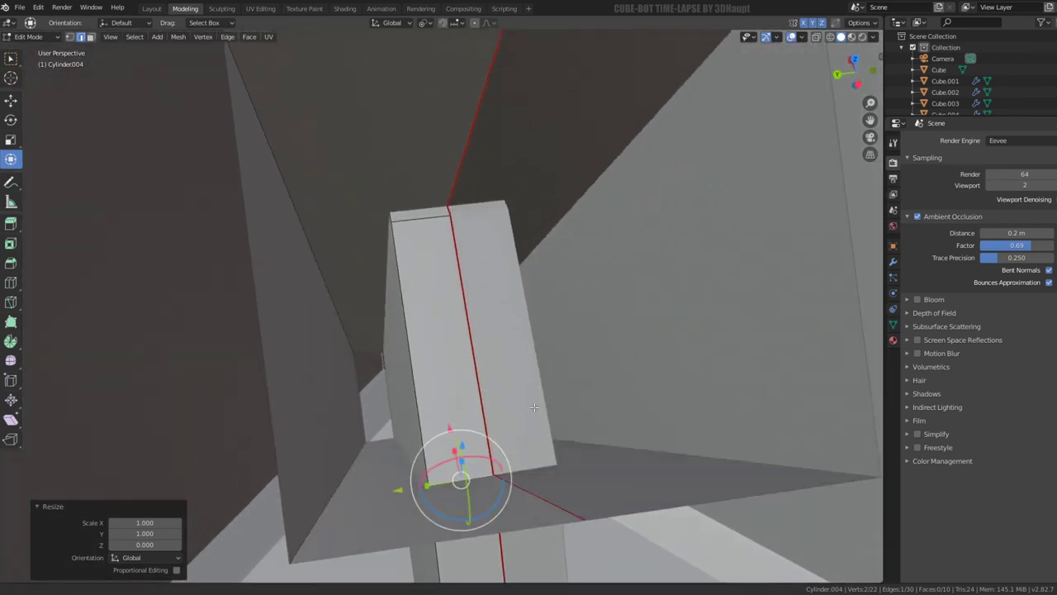
{"action": "left_click", "coordinate": [429, 233]}
{"action": "key", "text": "r"}
{"action": "key", "text": "r"}
{"action": "left_click", "coordinate": [431, 235]}
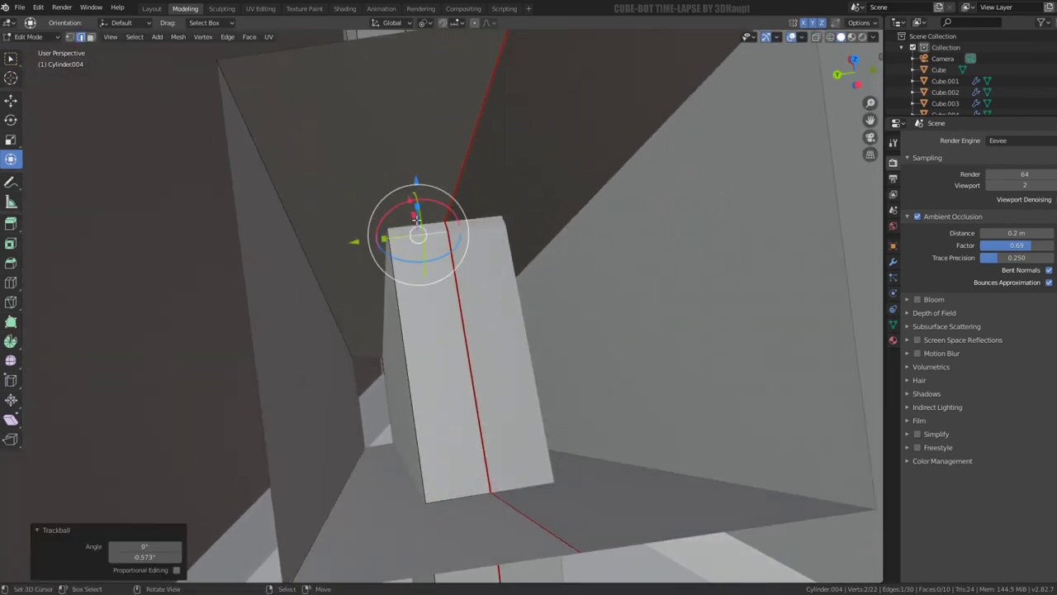
{"action": "mouse_move", "coordinate": [430, 235]}
{"action": "middle_mouse_down"}
{"action": "mouse_move", "coordinate": [407, 203]}
{"action": "mouse_move", "coordinate": [342, 234]}
{"action": "mouse_move", "coordinate": [408, 278]}
{"action": "middle_mouse_up"}
{"action": "key", "text": "s"}
{"action": "key", "text": "x"}
{"action": "key", "text": "0"}
{"action": "key", "text": "Return"}
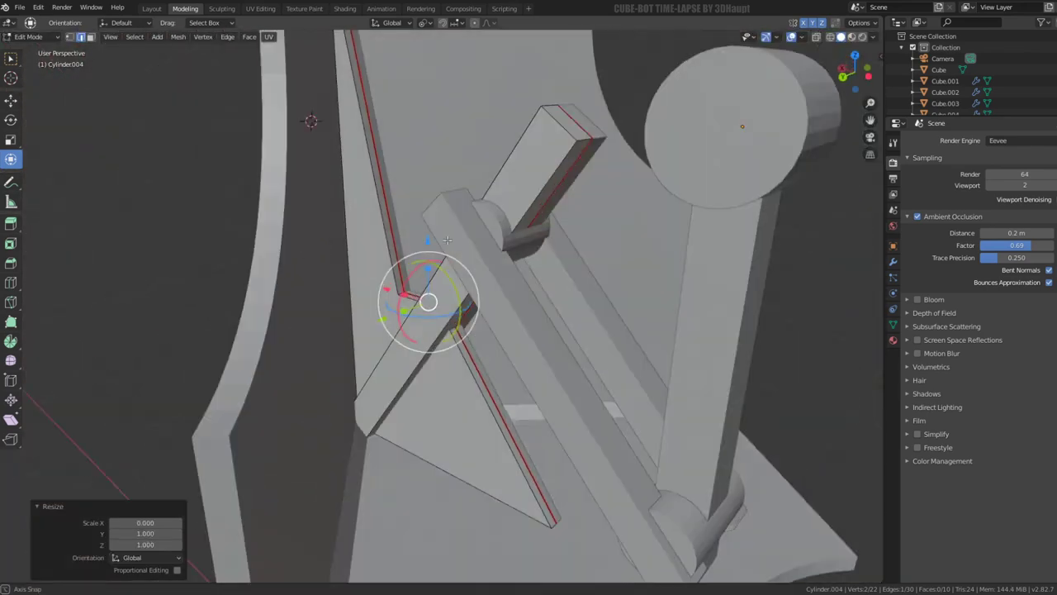
{"action": "key", "text": "Tab"}
{"action": "mouse_move", "coordinate": [525, 344]}
{"action": "middle_mouse_down"}
{"action": "mouse_move", "coordinate": [526, 295]}
{"action": "mouse_move", "coordinate": [555, 264]}
{"action": "mouse_move", "coordinate": [424, 316]}
{"action": "mouse_move", "coordinate": [538, 236]}
{"action": "mouse_move", "coordinate": [479, 291]}
{"action": "mouse_move", "coordinate": [524, 236]}
{"action": "mouse_move", "coordinate": [481, 286]}
{"action": "mouse_move", "coordinate": [472, 236]}
{"action": "mouse_move", "coordinate": [474, 274]}
{"action": "mouse_move", "coordinate": [495, 288]}
{"action": "mouse_move", "coordinate": [481, 247]}
{"action": "mouse_move", "coordinate": [641, 258]}
{"action": "mouse_move", "coordinate": [571, 283]}
{"action": "mouse_move", "coordinate": [672, 292]}
{"action": "mouse_move", "coordinate": [581, 253]}
{"action": "mouse_move", "coordinate": [570, 243]}
{"action": "mouse_move", "coordinate": [578, 201]}
{"action": "mouse_move", "coordinate": [566, 217]}
{"action": "middle_mouse_up"}
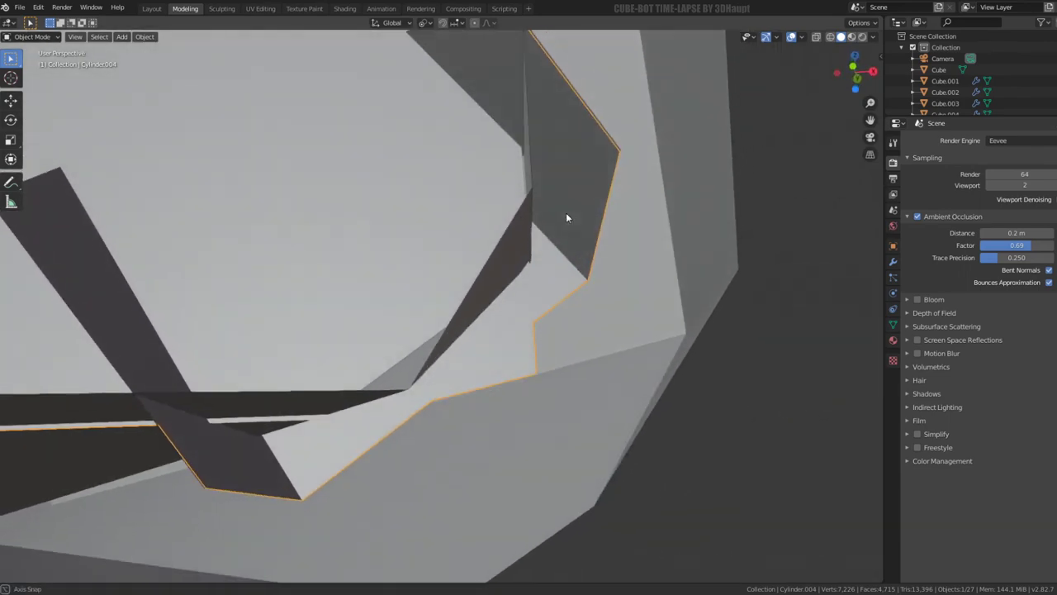
- Isolate the brace mesh in local view and scale its bottom tip vertices together
{"action": "key", "text": "Tab"}
{"action": "mouse_move", "coordinate": [524, 363]}
{"action": "middle_mouse_down"}
{"action": "mouse_move", "coordinate": [493, 319]}
{"action": "mouse_move", "coordinate": [609, 314]}
{"action": "mouse_move", "coordinate": [534, 340]}
{"action": "mouse_move", "coordinate": [680, 219]}
{"action": "mouse_move", "coordinate": [562, 231]}
{"action": "mouse_move", "coordinate": [546, 243]}
{"action": "mouse_move", "coordinate": [535, 230]}
{"action": "middle_mouse_up"}
{"action": "key", "text": "KP_Divide"}
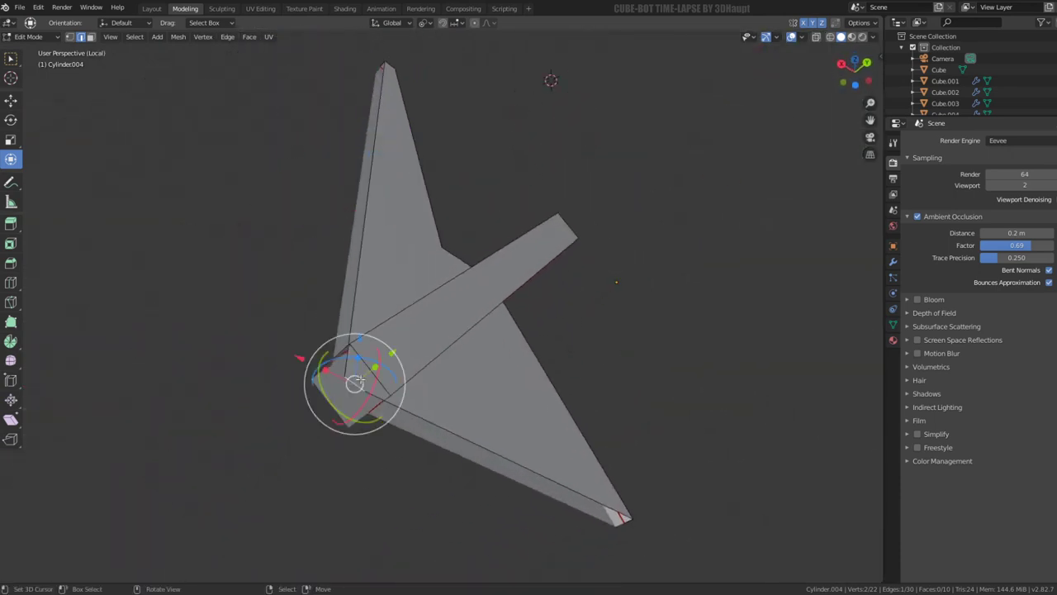
{"action": "key", "text": "q"}
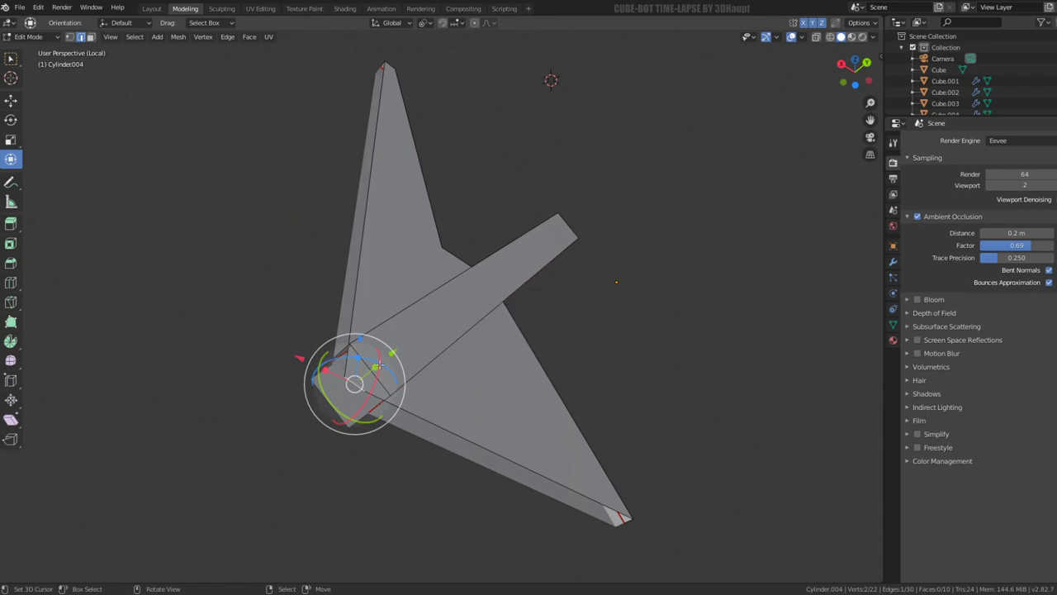
{"action": "left_click", "coordinate": [73, 37]}
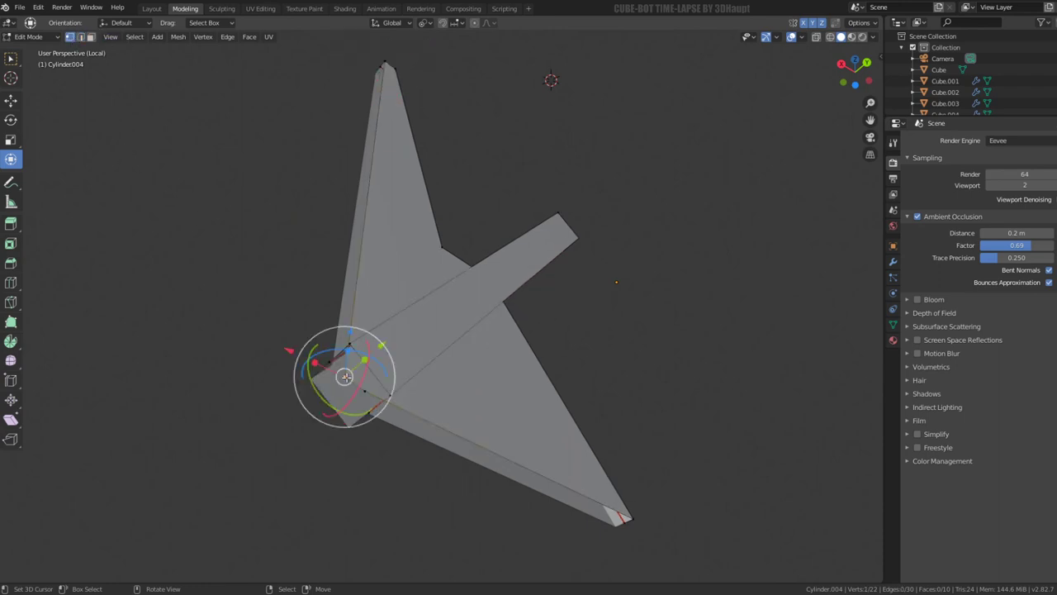
{"action": "left_click", "coordinate": [646, 503]}
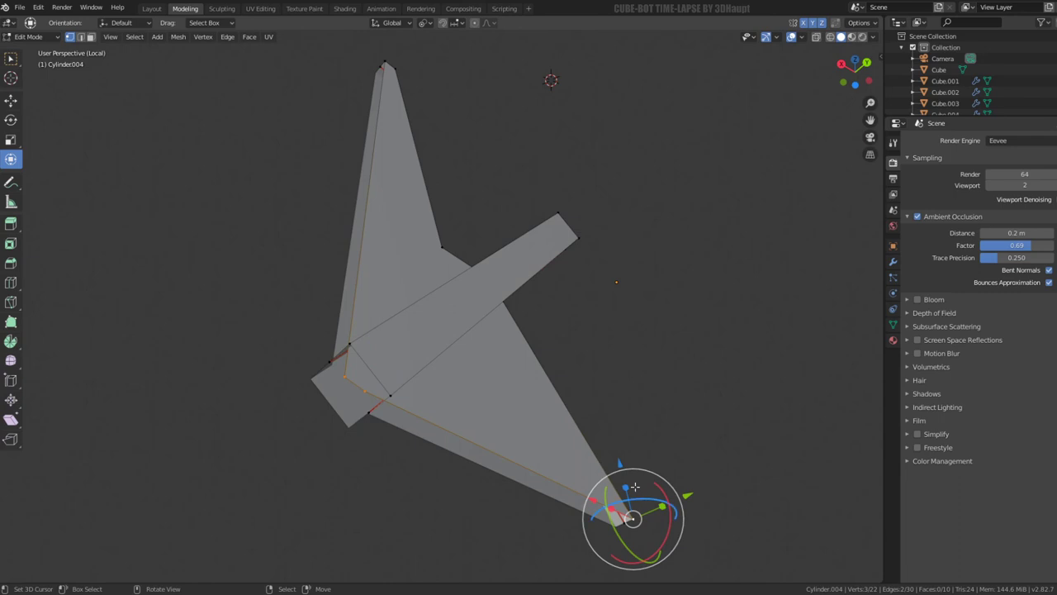
{"action": "left_click", "coordinate": [630, 488]}
{"action": "key", "text": "s"}
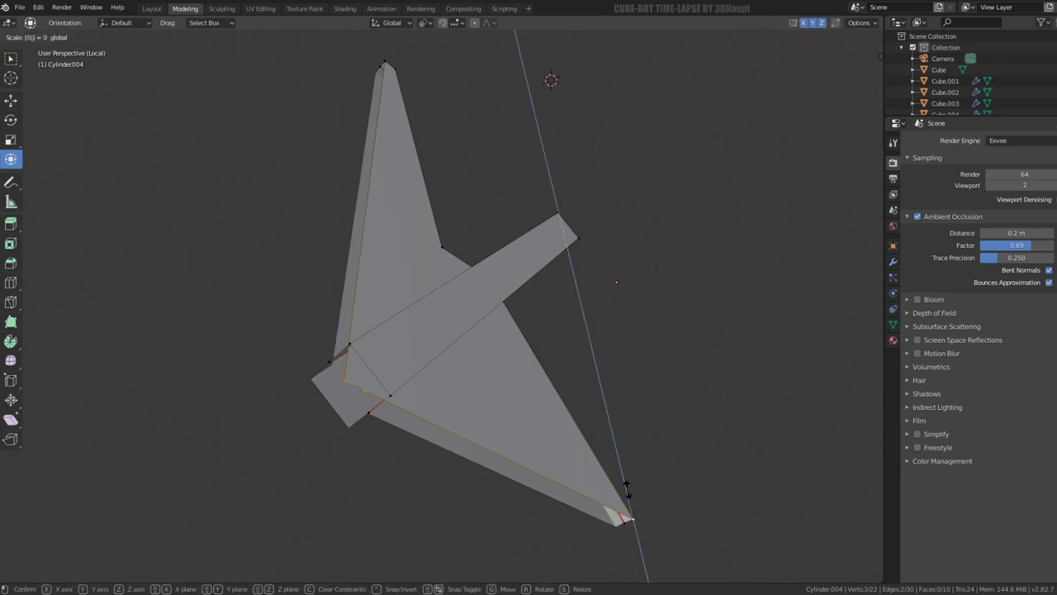
{"action": "key", "text": "Return"}
- Select the top tip vertices and scale them into line
{"action": "left_click", "coordinate": [342, 381]}
{"action": "left_click", "coordinate": [364, 390]}
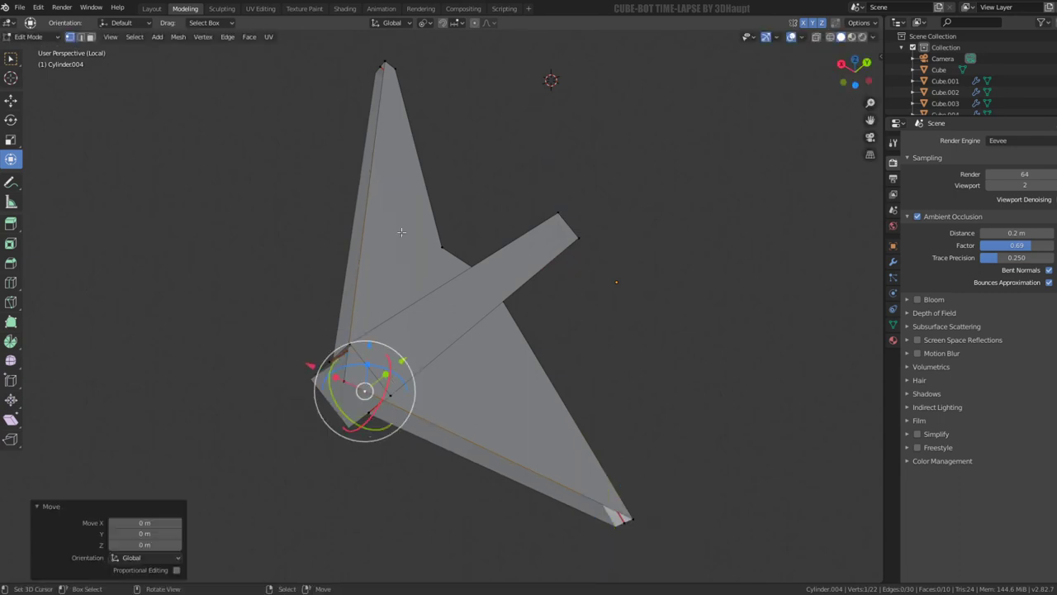
{"action": "left_click", "coordinate": [391, 56]}
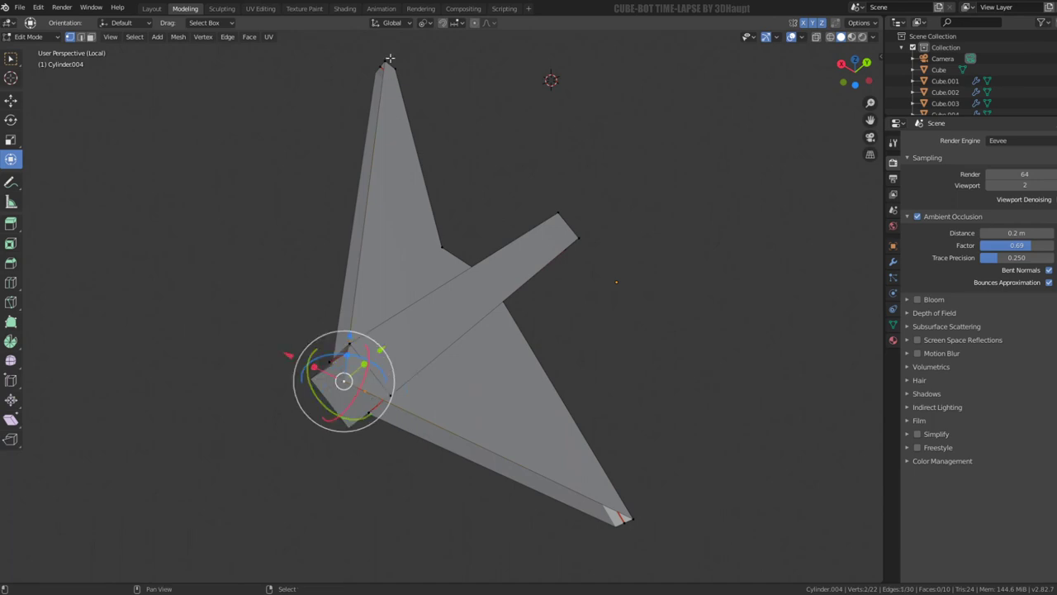
{"action": "left_click", "coordinate": [390, 58], "text": "shift"}
{"action": "key", "text": "s"}
{"action": "left_click", "coordinate": [496, 179]}
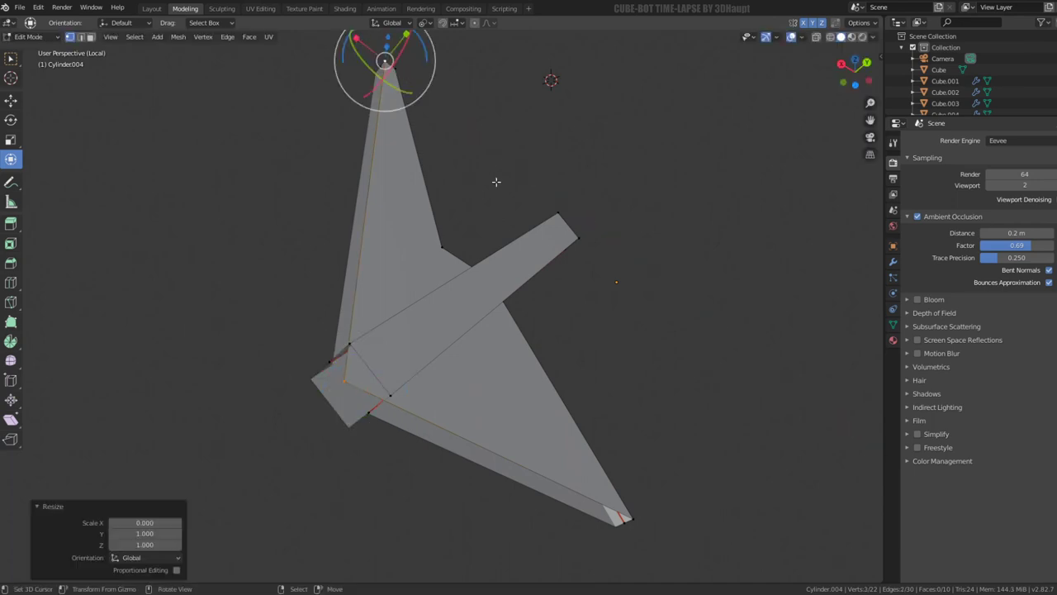
- Merge the whole brace mesh by distance, removing one duplicate vertex, and return to Object Mode
{"action": "scroll", "coordinate": [500, 182], "scroll_direction": "down", "scroll_amount": 3}
{"action": "left_click", "coordinate": [504, 187]}
{"action": "key", "text": "a"}
{"action": "key", "text": "q"}
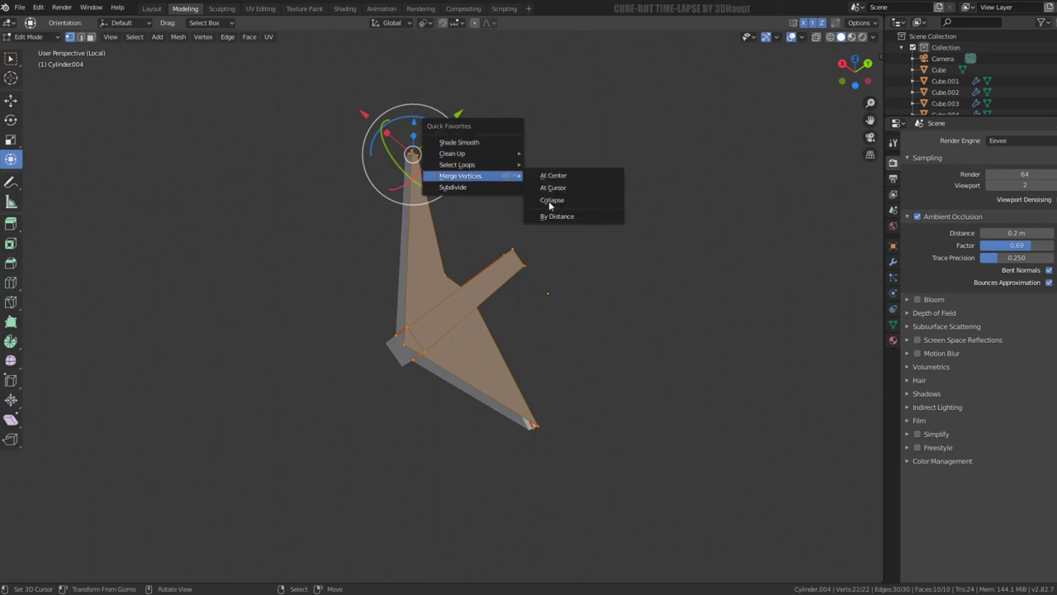
{"action": "left_click", "coordinate": [548, 215]}
{"action": "middle_click_drag", "start_coordinate": [548, 214], "coordinate": [455, 260]}
{"action": "key", "text": "Tab"}
- Leave local view and link the bevel modifiers from Cube.002 onto Cube.007
{"action": "key", "text": "KP_Divide"}
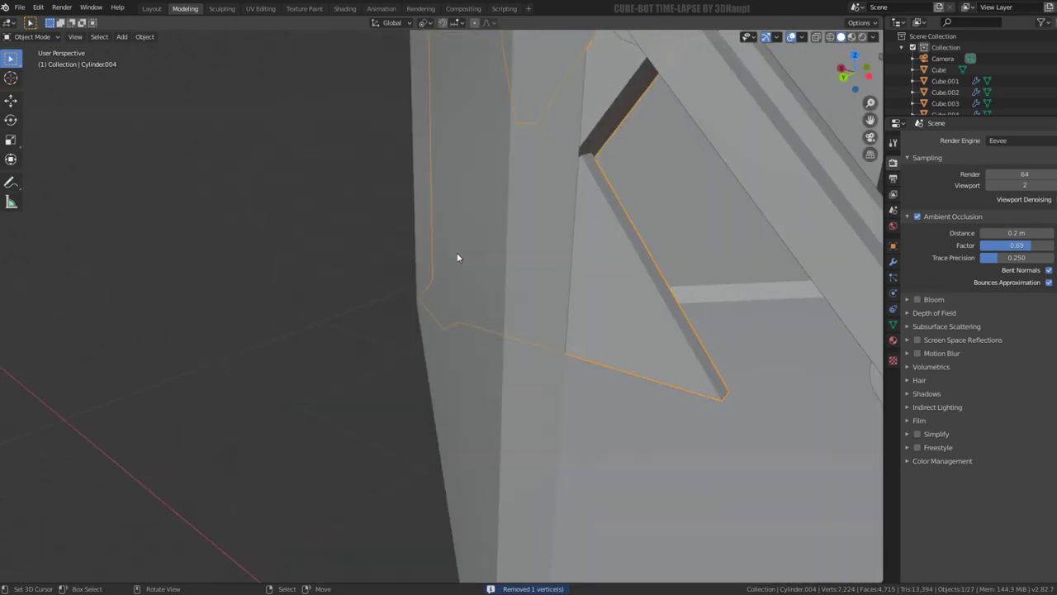
{"action": "mouse_move", "coordinate": [472, 271]}
{"action": "middle_mouse_down"}
{"action": "mouse_move", "coordinate": [460, 240]}
{"action": "mouse_move", "coordinate": [455, 293]}
{"action": "mouse_move", "coordinate": [415, 332]}
{"action": "mouse_move", "coordinate": [450, 309]}
{"action": "mouse_move", "coordinate": [464, 247]}
{"action": "mouse_move", "coordinate": [556, 257]}
{"action": "mouse_move", "coordinate": [656, 305]}
{"action": "mouse_move", "coordinate": [499, 322]}
{"action": "middle_mouse_up"}
{"action": "scroll", "coordinate": [459, 240], "scroll_direction": "up", "scroll_amount": 4}
{"action": "scroll", "coordinate": [603, 274], "scroll_direction": "down", "scroll_amount": 4}
{"action": "left_click", "coordinate": [512, 330]}
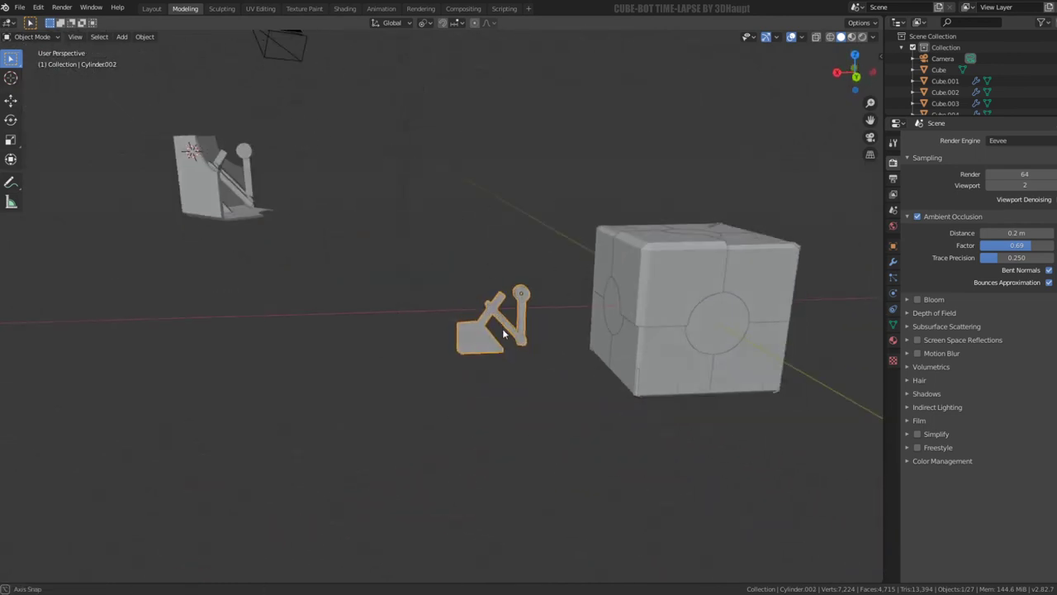
{"action": "mouse_move", "coordinate": [647, 273]}
{"action": "middle_mouse_down"}
{"action": "mouse_move", "coordinate": [461, 250]}
{"action": "mouse_move", "coordinate": [538, 260]}
{"action": "mouse_move", "coordinate": [672, 359]}
{"action": "mouse_move", "coordinate": [645, 321]}
{"action": "middle_mouse_up"}
{"action": "left_click", "coordinate": [486, 257]}
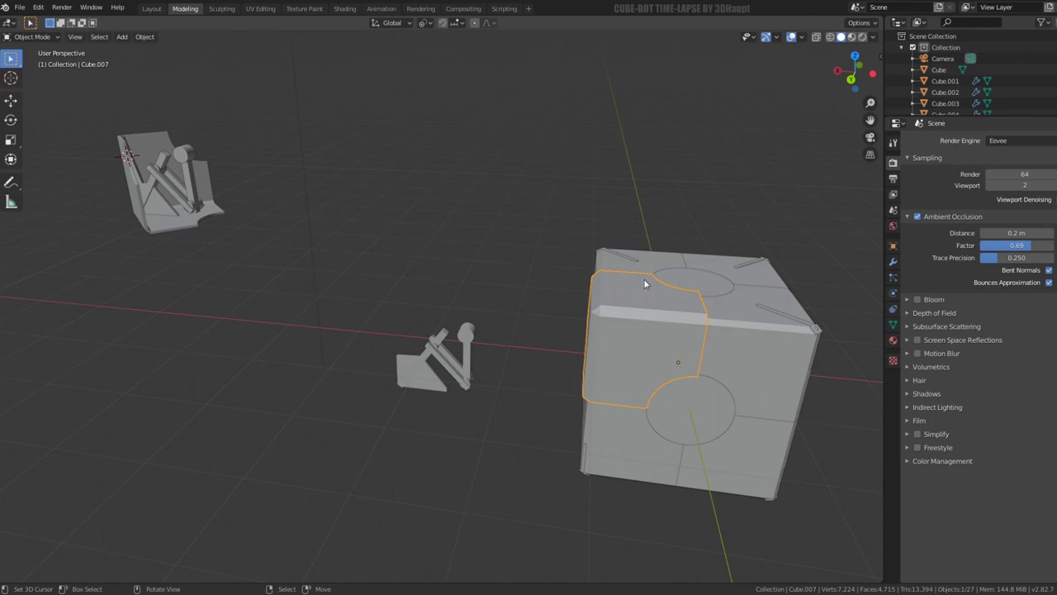
{"action": "key", "text": "g"}
{"action": "right_click", "coordinate": [369, 182]}
{"action": "middle_click_drag", "start_coordinate": [369, 182], "coordinate": [451, 177]}
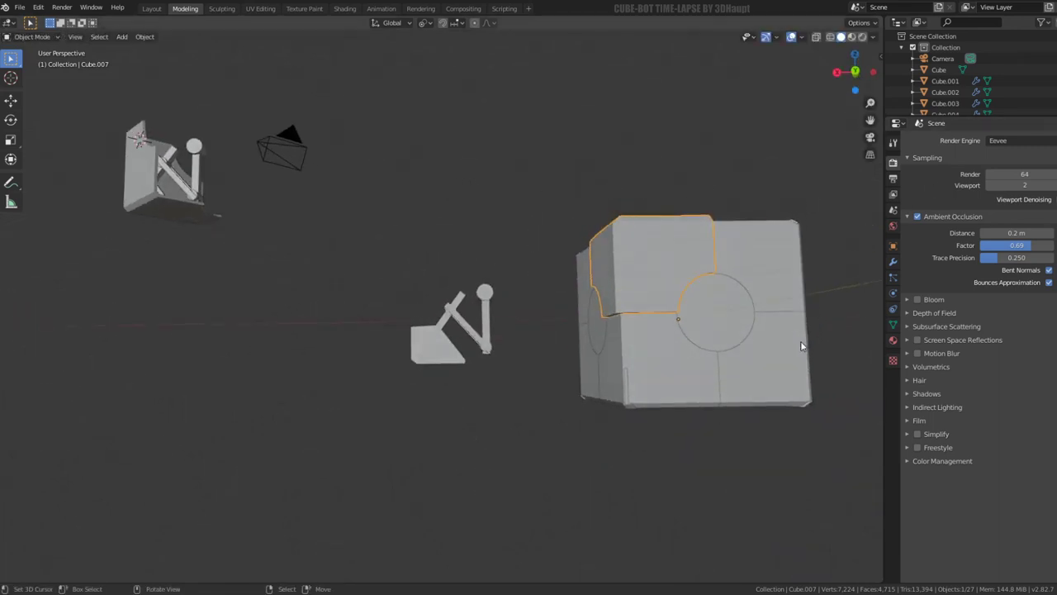
{"action": "left_click", "coordinate": [799, 370], "text": "shift"}
{"action": "key", "text": "ctrl+l"}
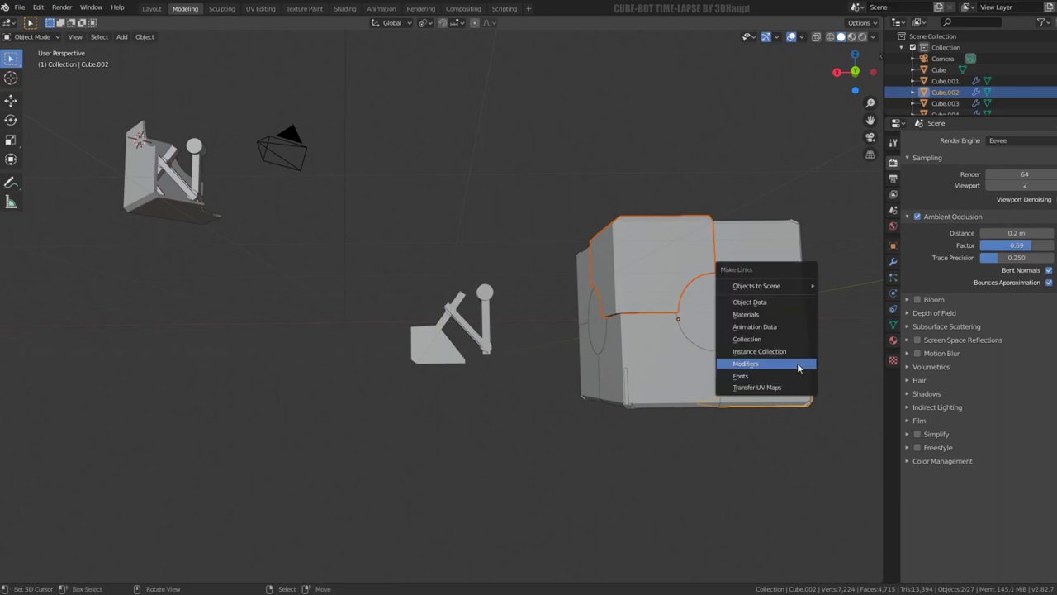
{"action": "left_click", "coordinate": [799, 364]}
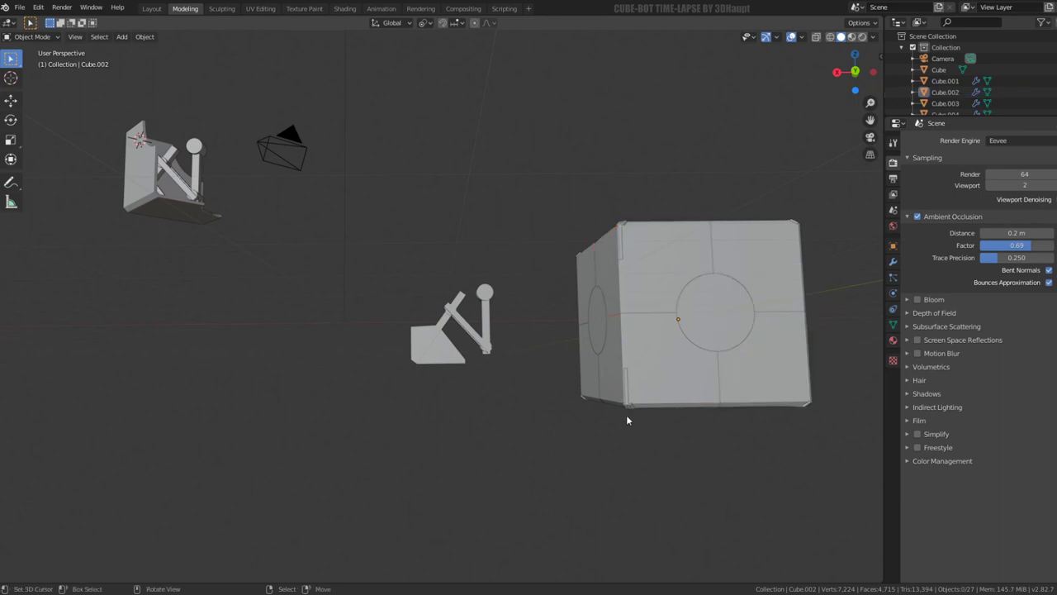
- Delete the small spare arm copy Cylinder.002 beside the cube
{"action": "left_click", "coordinate": [639, 389]}
{"action": "middle_click_drag", "start_coordinate": [639, 389], "coordinate": [392, 314]}
{"action": "left_click", "coordinate": [308, 258]}
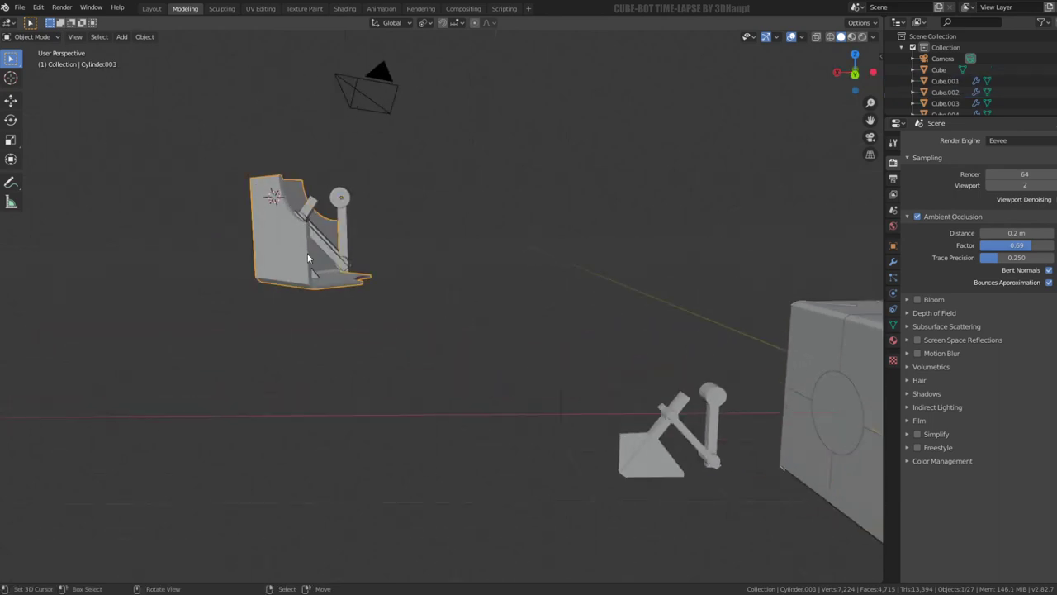
{"action": "key", "text": "g"}
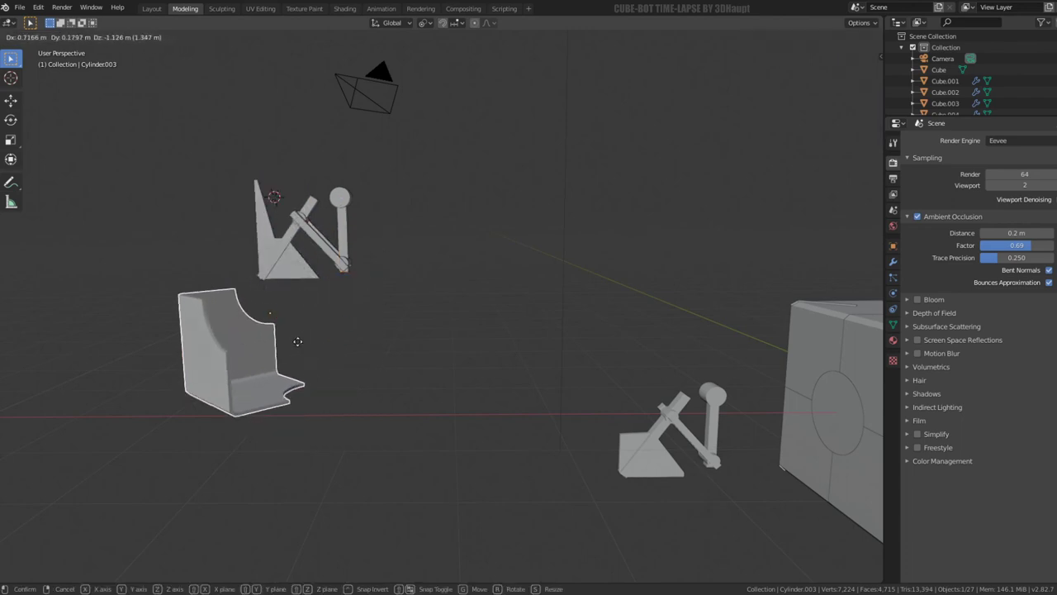
{"action": "key", "text": "Escape"}
{"action": "left_click", "coordinate": [699, 442]}
{"action": "scroll", "coordinate": [702, 430], "scroll_direction": "down", "scroll_amount": 2}
{"action": "key", "text": "x"}
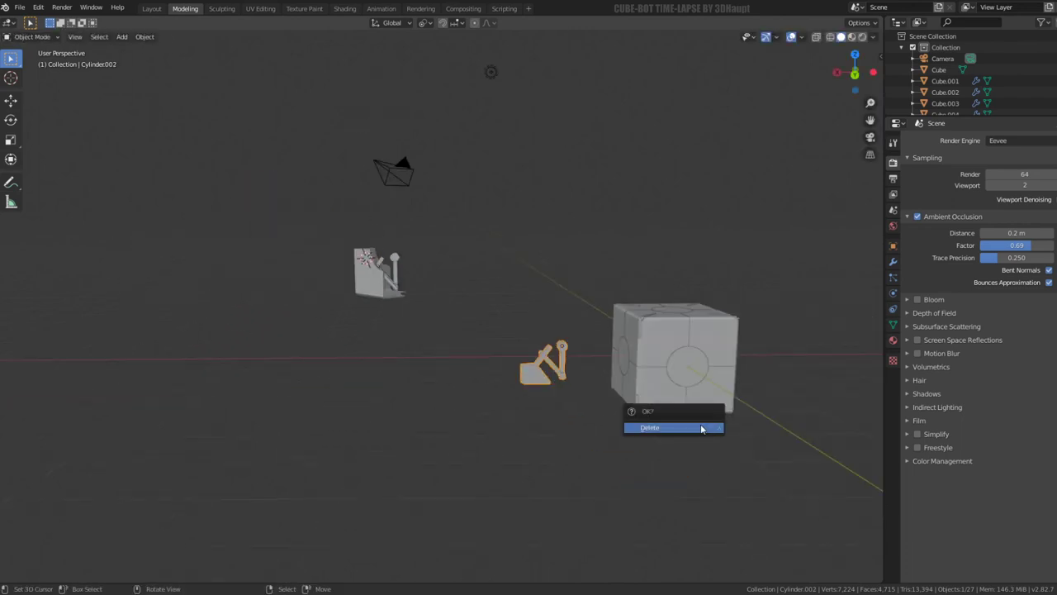
{"action": "left_click", "coordinate": [667, 427]}
{"action": "scroll", "coordinate": [559, 323], "scroll_direction": "up", "scroll_amount": 3}
{"action": "middle_click_drag", "start_coordinate": [559, 323], "coordinate": [455, 259]}
{"action": "scroll", "coordinate": [455, 259], "scroll_direction": "up", "scroll_amount": 3}
- In Front Orthographic view, select the round pivot cylinder and then the diagonal arm strut
{"action": "left_click", "coordinate": [483, 216]}
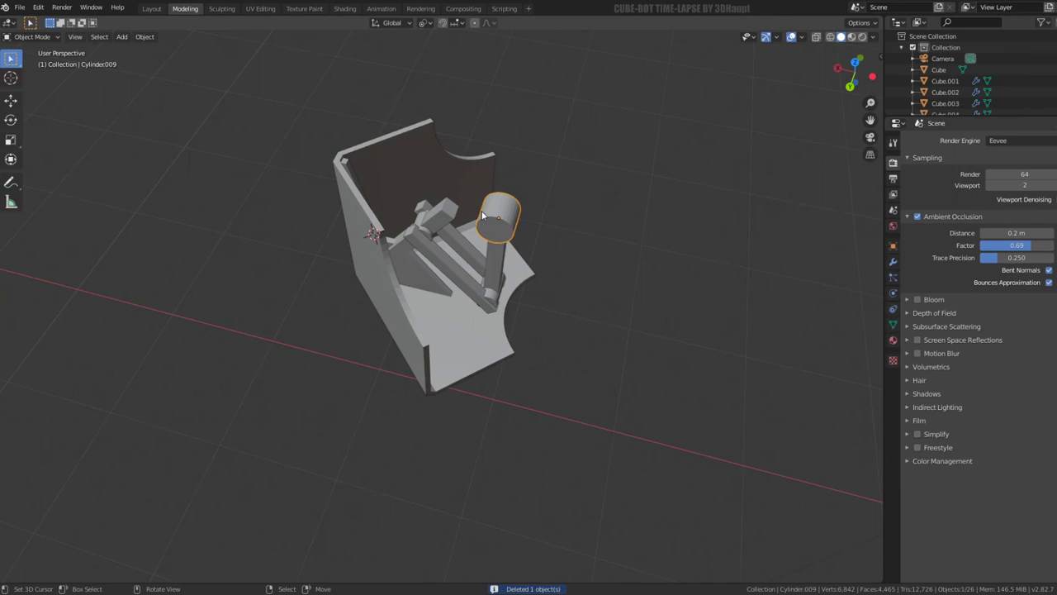
{"action": "key", "text": "KP_1"}
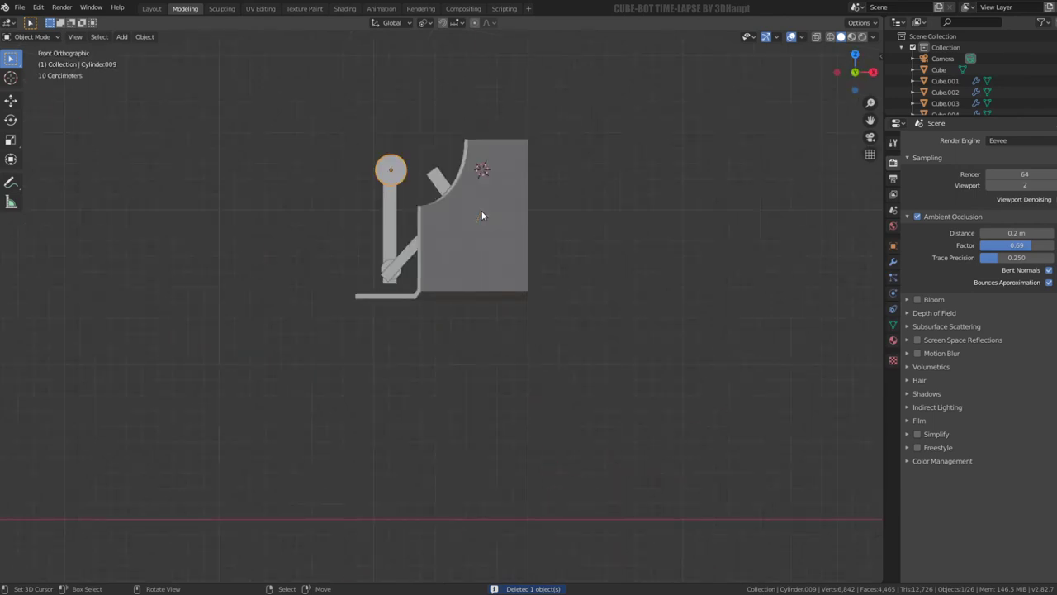
{"action": "scroll", "coordinate": [382, 185], "scroll_direction": "up", "scroll_amount": 3}
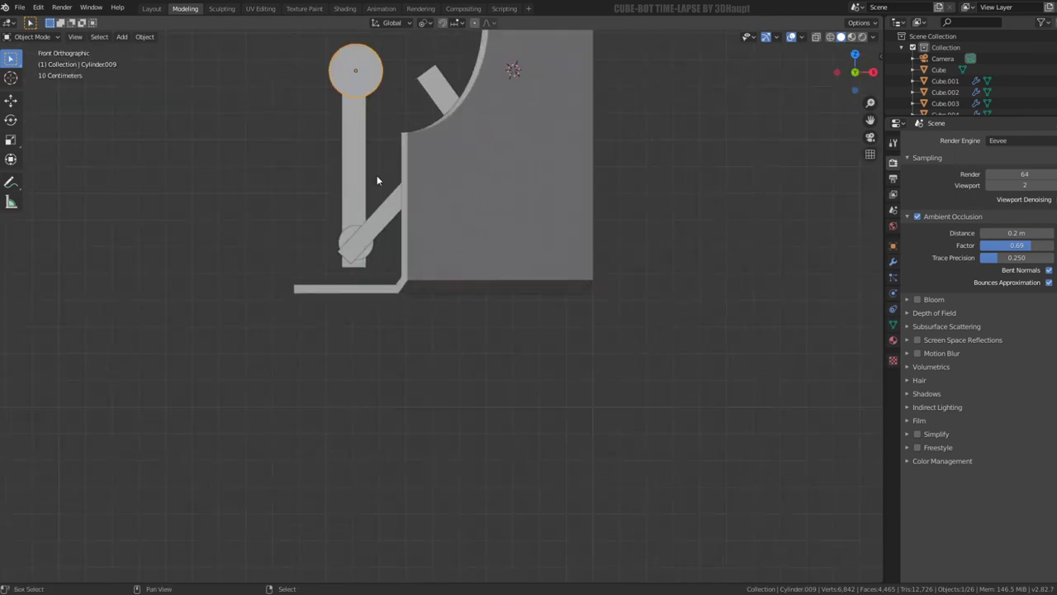
{"action": "middle_click_drag", "start_coordinate": [376, 175], "coordinate": [480, 317], "text": "shift"}
{"action": "scroll", "coordinate": [480, 317], "scroll_direction": "up", "scroll_amount": 3}
{"action": "left_click", "coordinate": [472, 433]}
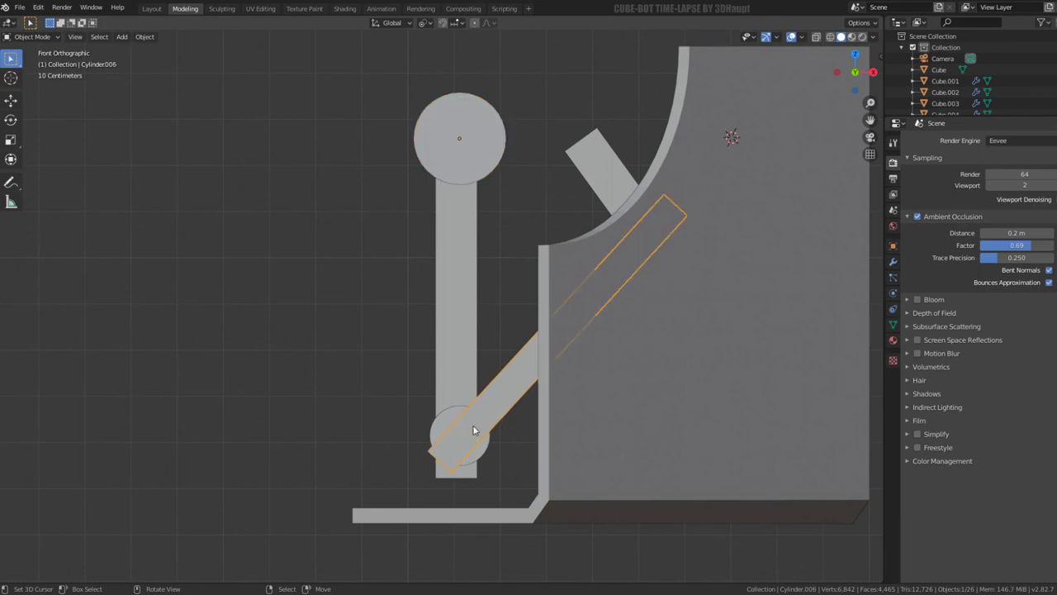
{"action": "scroll", "coordinate": [471, 279], "scroll_direction": "down", "scroll_amount": 3}
{"action": "mouse_move", "coordinate": [471, 279]}
{"action": "middle_mouse_down"}
{"action": "mouse_move", "coordinate": [690, 281]}
{"action": "mouse_move", "coordinate": [340, 337]}
{"action": "mouse_move", "coordinate": [380, 391]}
{"action": "mouse_move", "coordinate": [341, 302]}
{"action": "middle_mouse_up"}
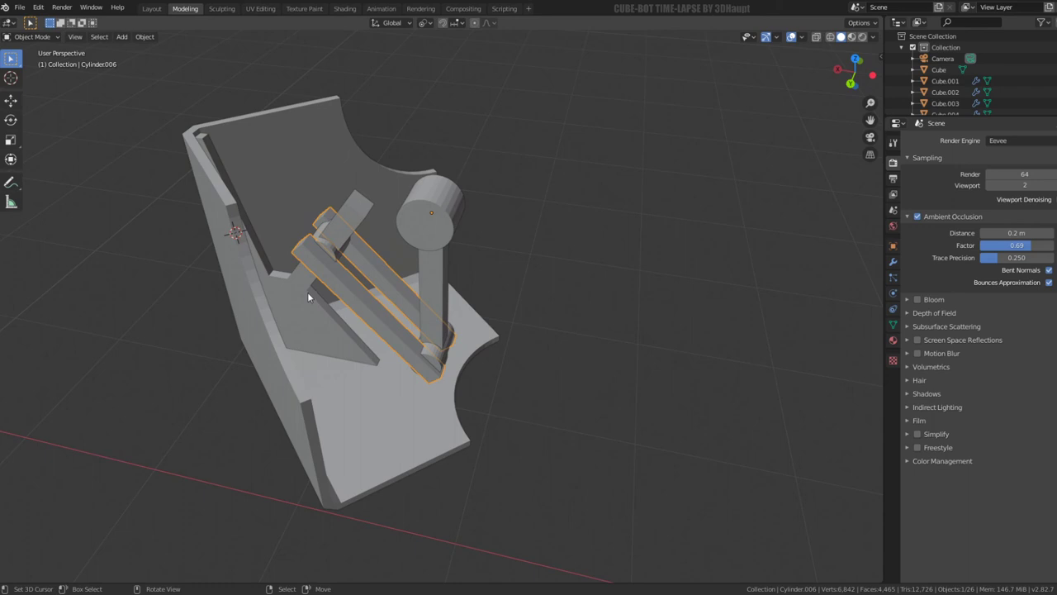
- Orbit and zoom around the arm pieces, then bring up the Shift+S Snap pie menu
{"action": "mouse_move", "coordinate": [449, 258]}
{"action": "middle_mouse_down"}
{"action": "mouse_move", "coordinate": [219, 196]}
{"action": "mouse_move", "coordinate": [396, 205]}
{"action": "mouse_move", "coordinate": [463, 314]}
{"action": "middle_mouse_up"}
{"action": "scroll", "coordinate": [394, 212], "scroll_direction": "down", "scroll_amount": 2}
{"action": "scroll", "coordinate": [404, 240], "scroll_direction": "down", "scroll_amount": 5}
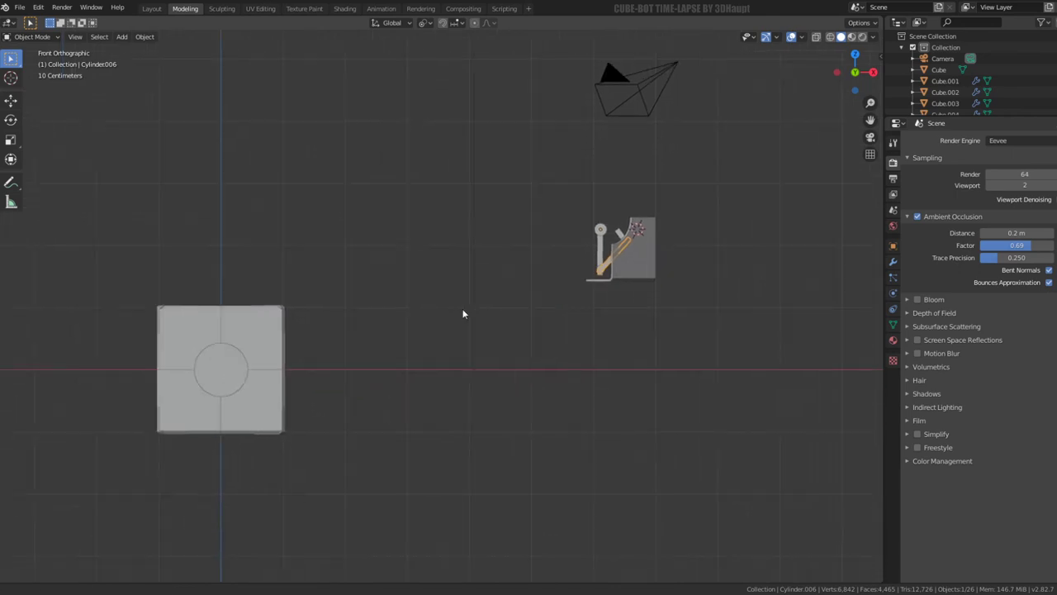
{"action": "scroll", "coordinate": [632, 282], "scroll_direction": "up", "scroll_amount": 3}
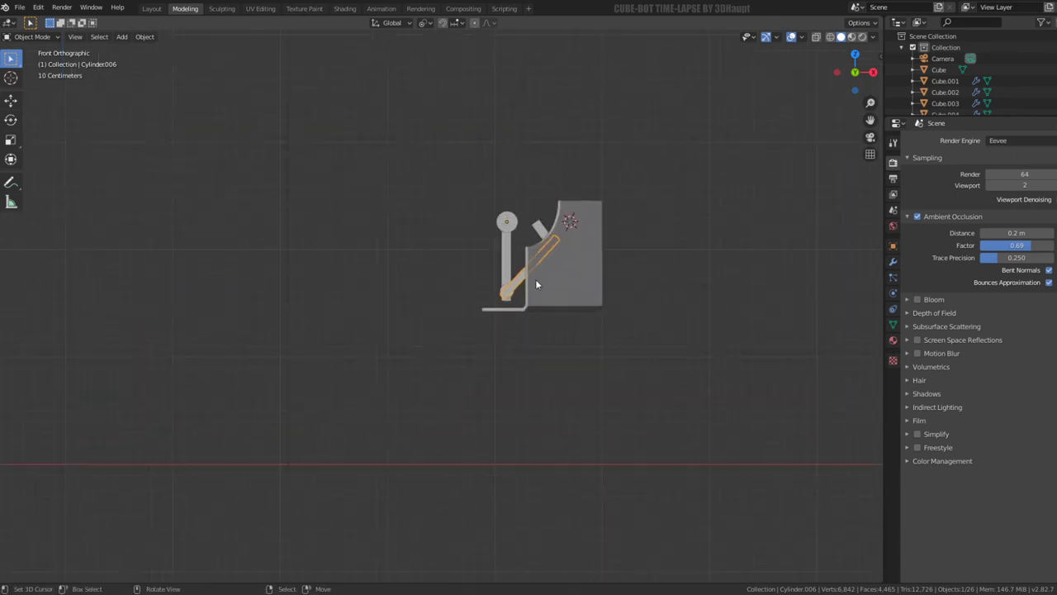
{"action": "scroll", "coordinate": [592, 282], "scroll_direction": "up", "scroll_amount": 3}
{"action": "key", "text": "shift+a"}
{"action": "key", "text": "Escape"}
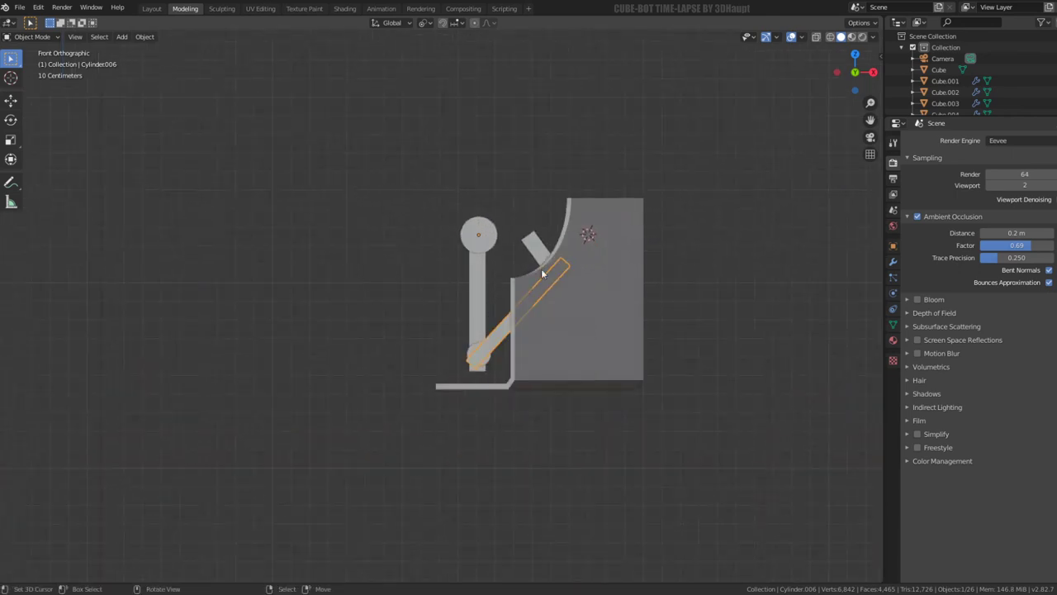
{"action": "key", "text": "shift+s"}
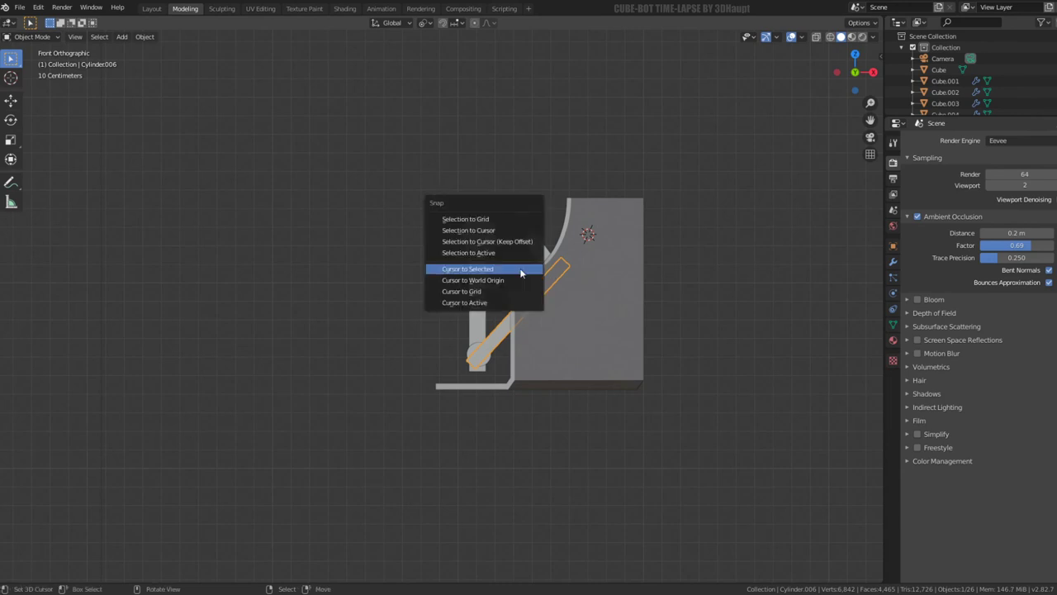
- Place the 3D cursor at the arm's upper pivot circle and add an armature bone there
{"action": "left_click", "coordinate": [520, 272]}
{"action": "key", "text": "shift+a"}
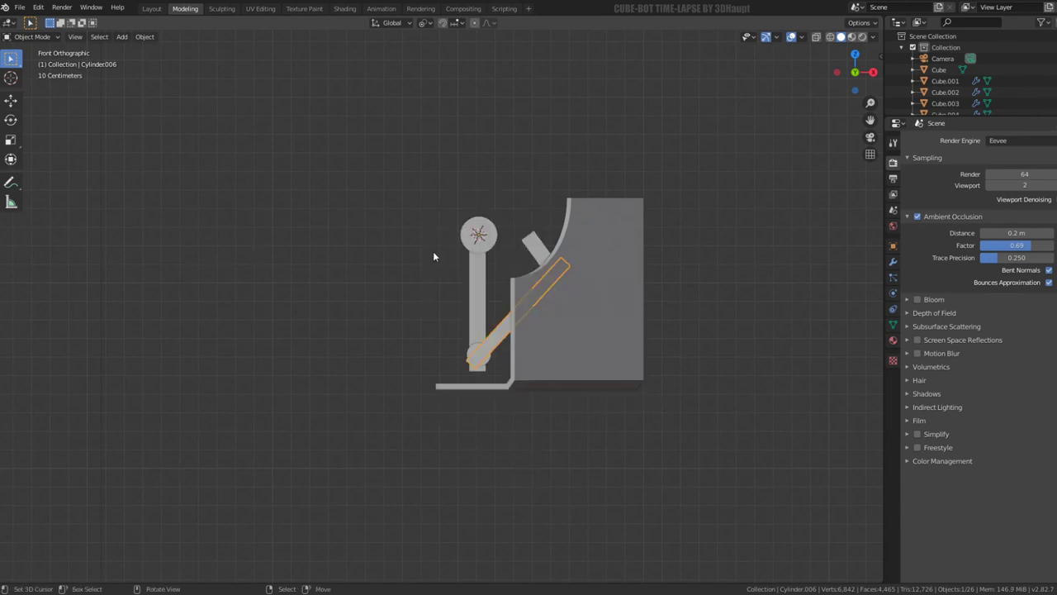
{"action": "key", "text": "shift+a"}
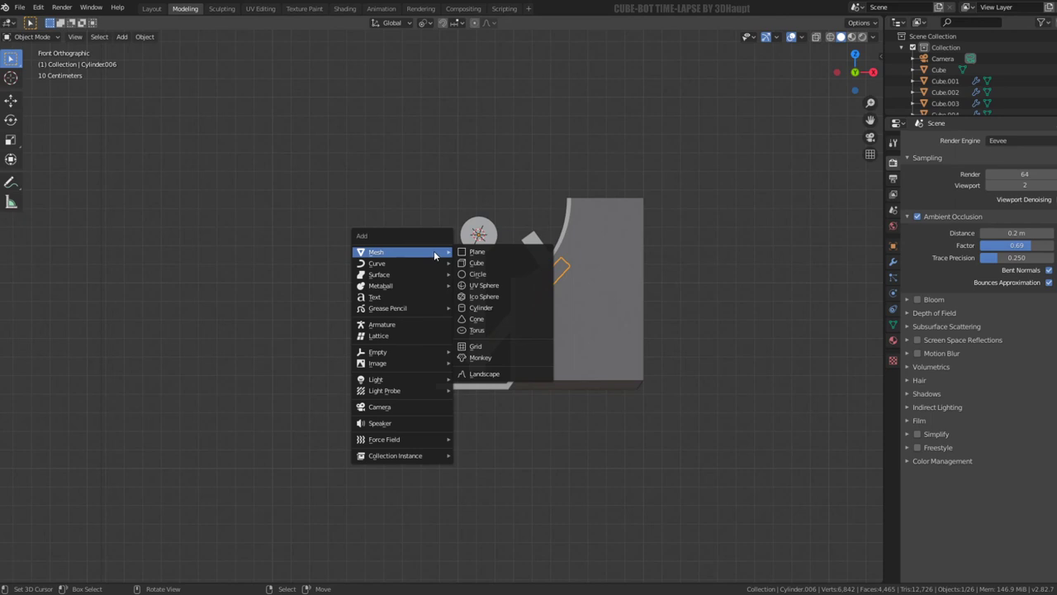
{"action": "left_click", "coordinate": [417, 324]}
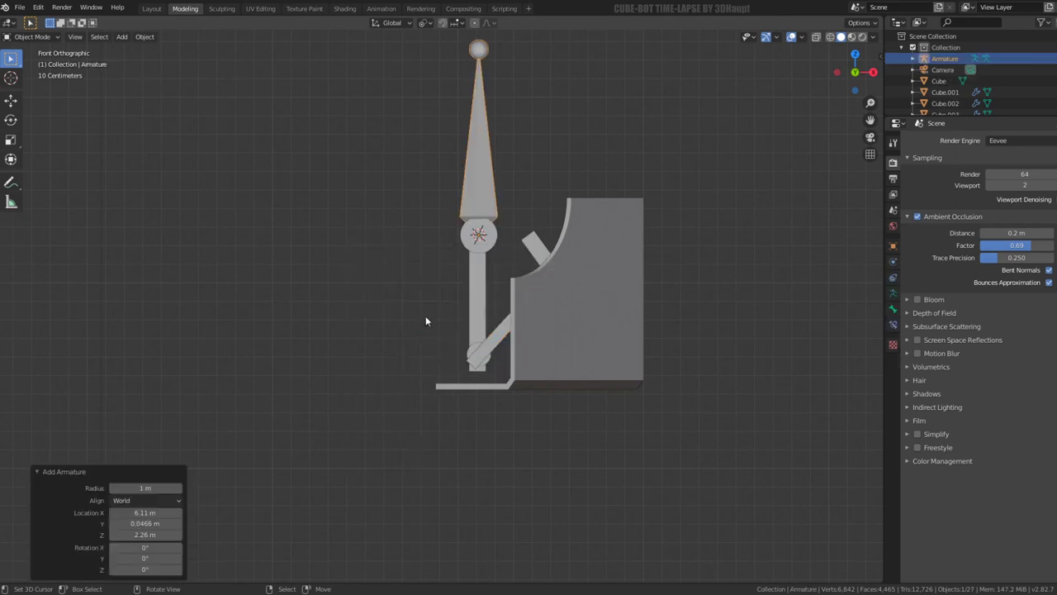
- Look through the bone's constraint, relations and viewport display properties
{"action": "left_click", "coordinate": [893, 324]}
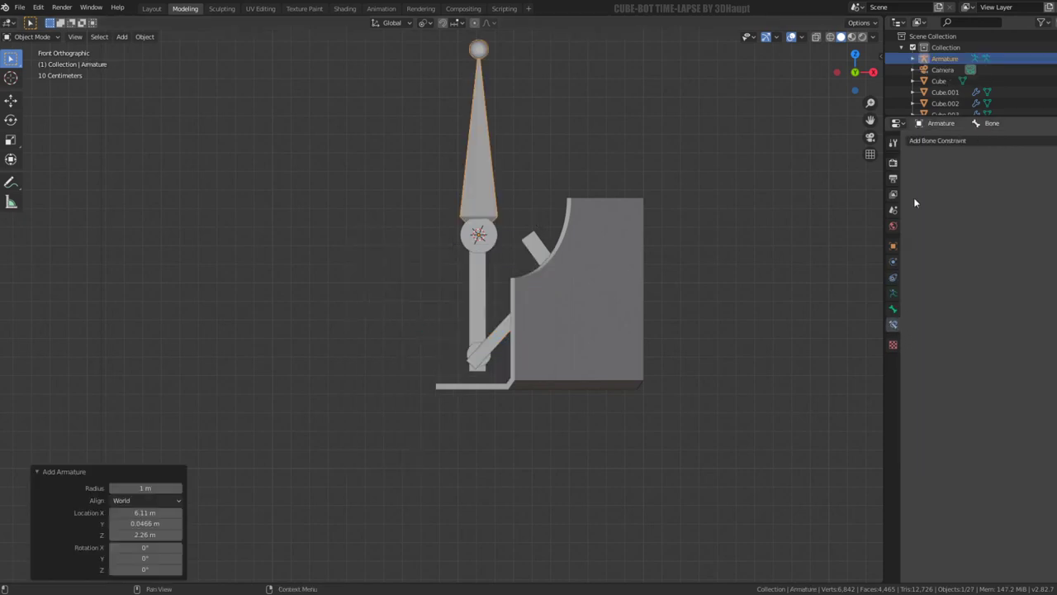
{"action": "left_click", "coordinate": [892, 309]}
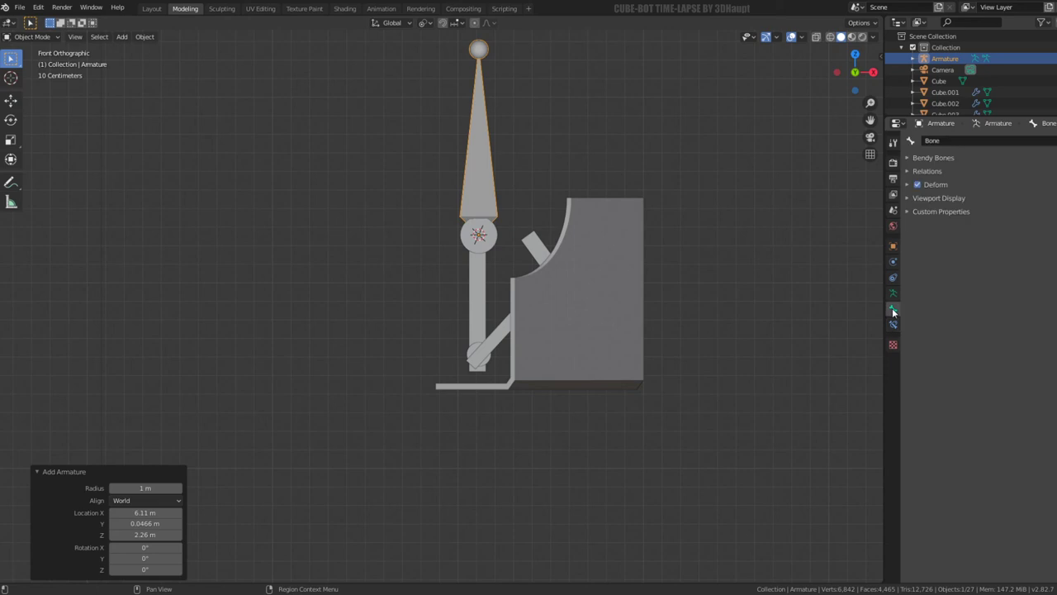
{"action": "left_click", "coordinate": [908, 170]}
{"action": "left_click", "coordinate": [907, 165]}
{"action": "left_click", "coordinate": [907, 165]}
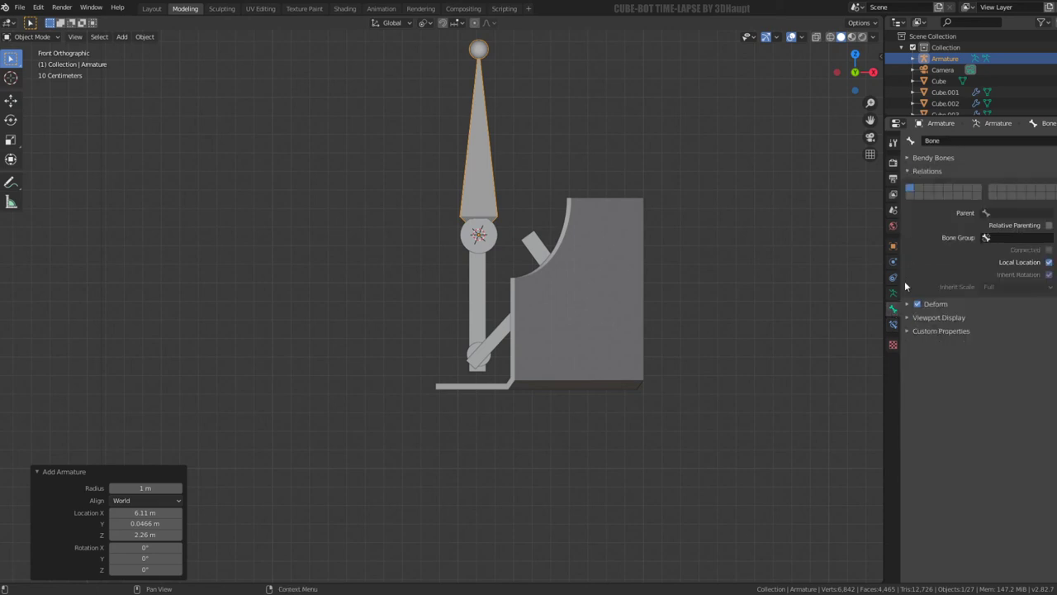
{"action": "left_click", "coordinate": [907, 318]}
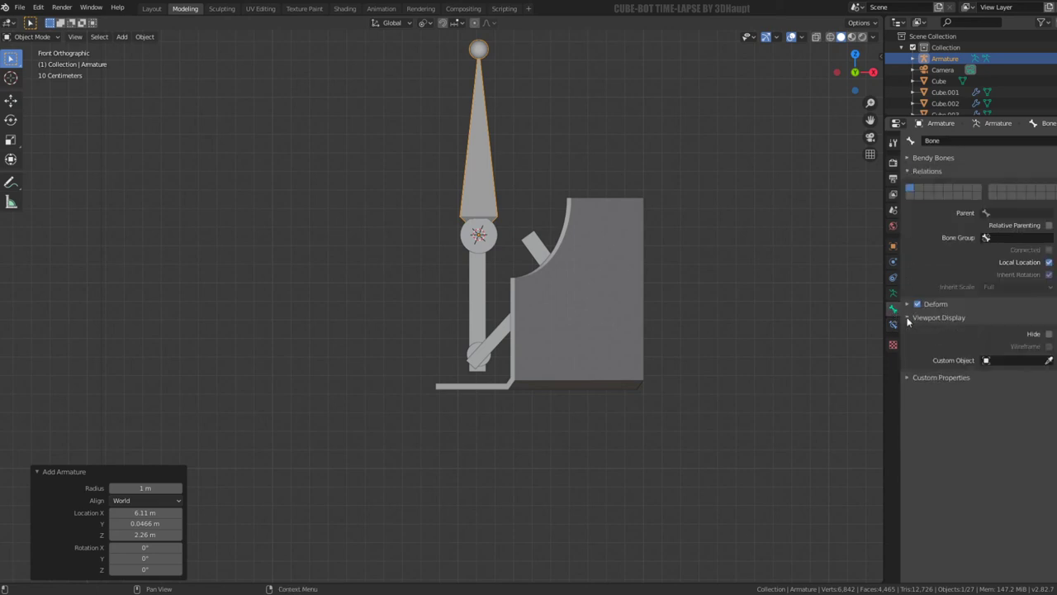
{"action": "left_click", "coordinate": [893, 324]}
- In the Armature data properties, set Display As to B-Bone and enable In Front
{"action": "left_click", "coordinate": [895, 294]}
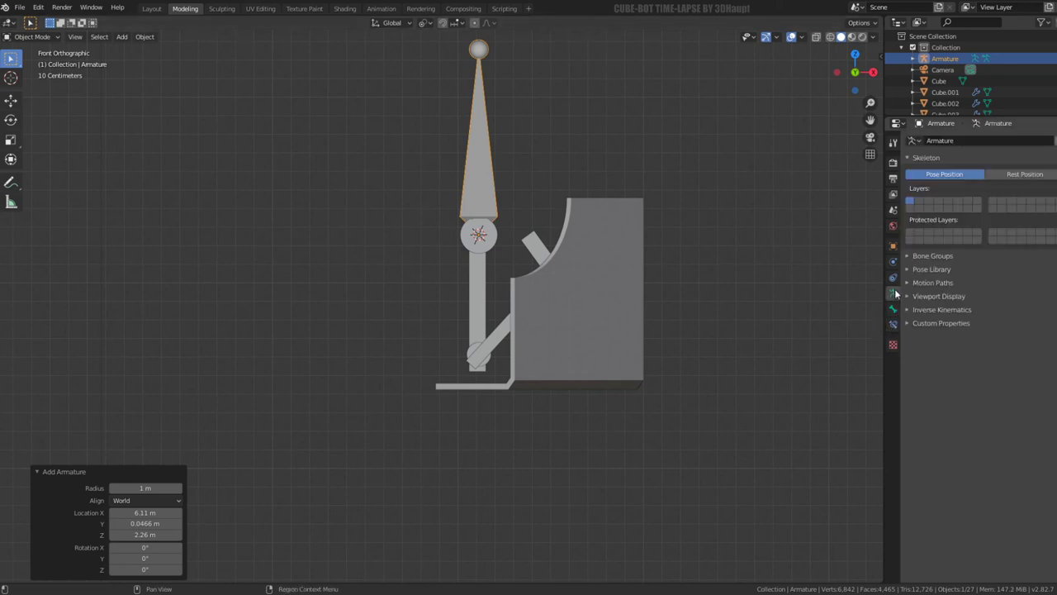
{"action": "left_click_drag", "start_coordinate": [908, 273], "coordinate": [909, 331]}
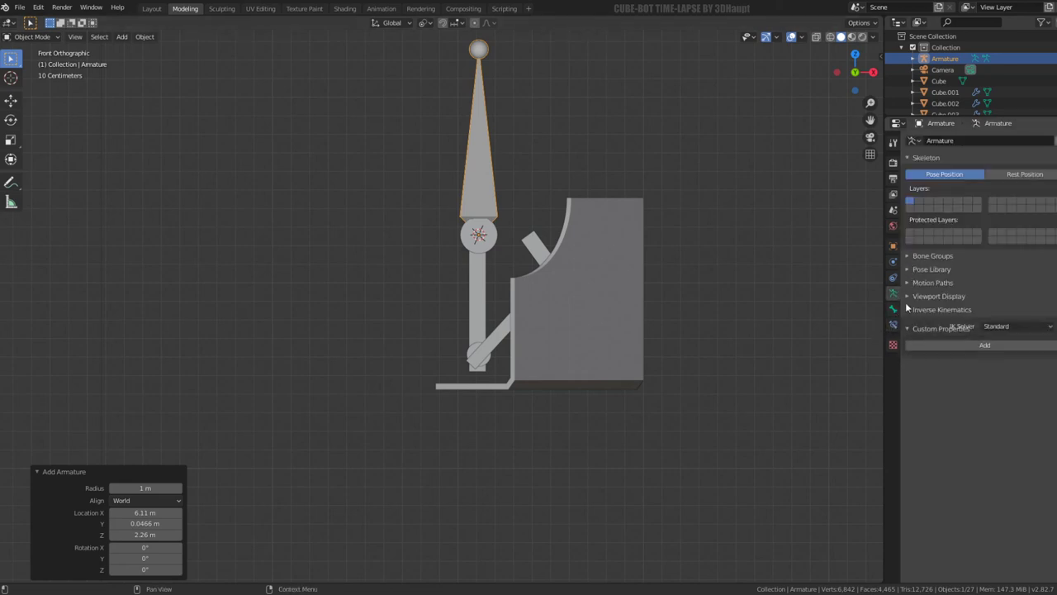
{"action": "left_click", "coordinate": [909, 254]}
{"action": "scroll", "coordinate": [965, 489], "scroll_direction": "down", "scroll_amount": 1}
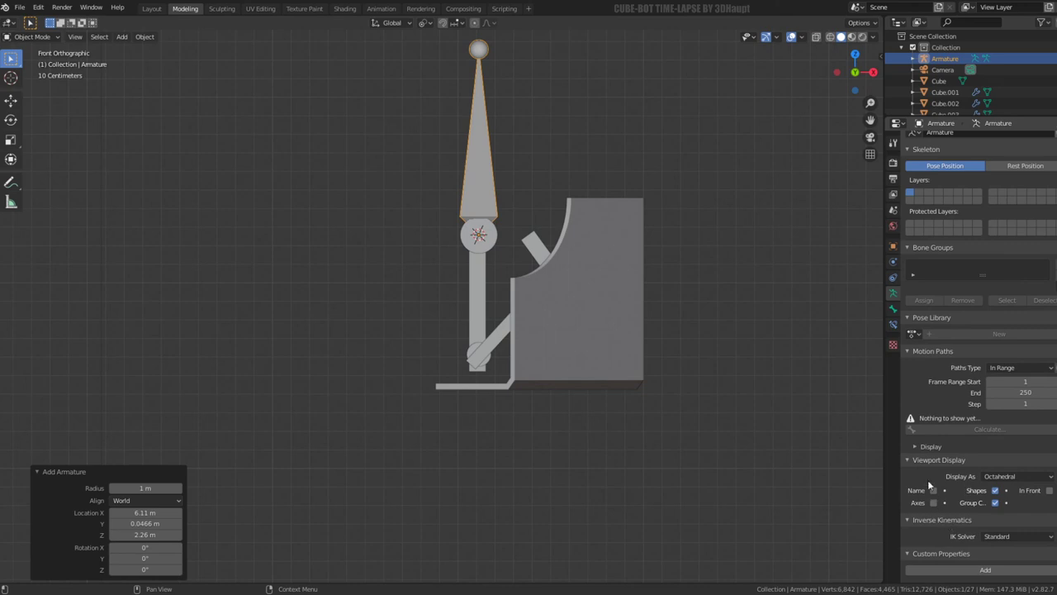
{"action": "left_click", "coordinate": [1030, 479]}
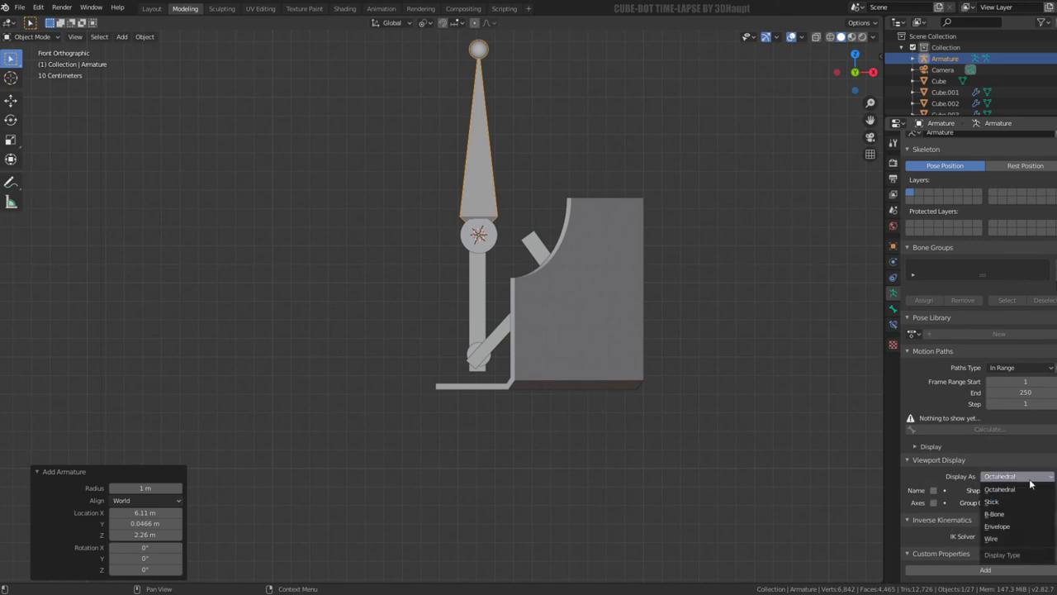
{"action": "left_click", "coordinate": [1003, 515]}
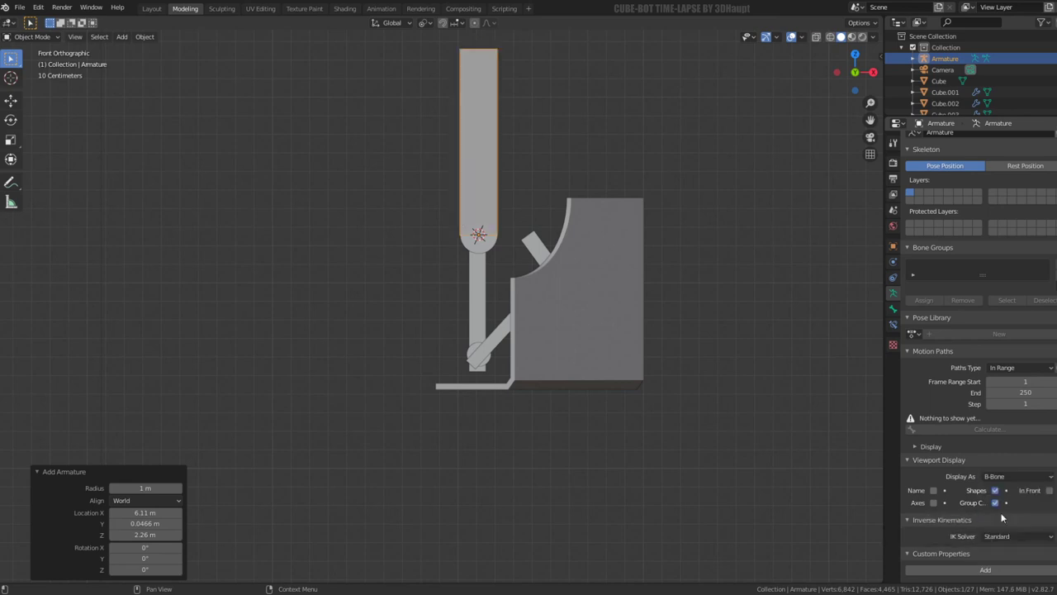
{"action": "left_click", "coordinate": [1049, 490]}
- In Edit Mode, scale the bone's B-Bone width down to match the vertical arm
{"action": "key", "text": "Tab"}
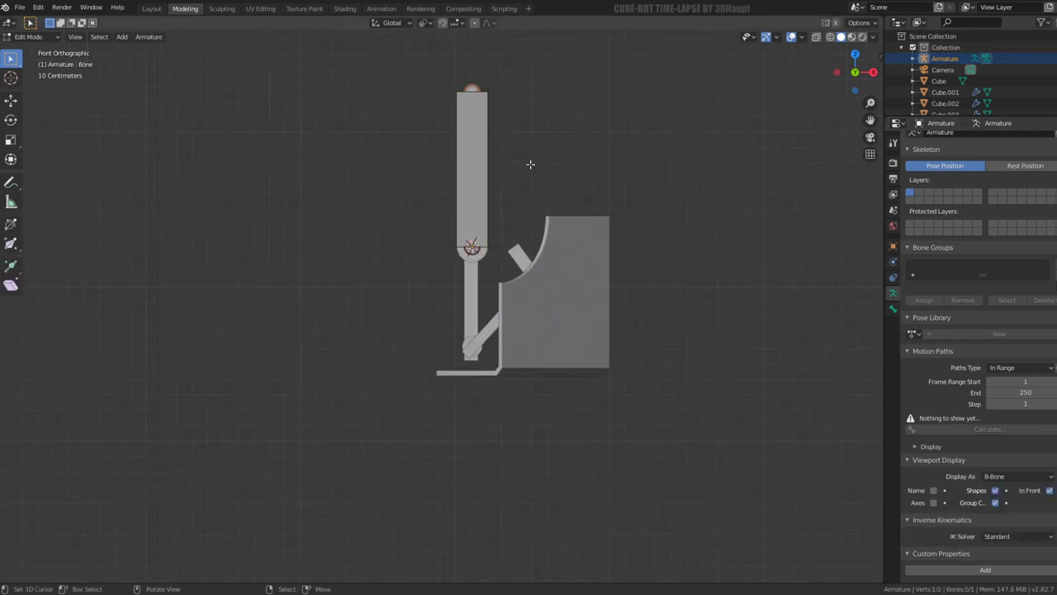
{"action": "key", "text": "a"}
{"action": "key", "text": "alt+s"}
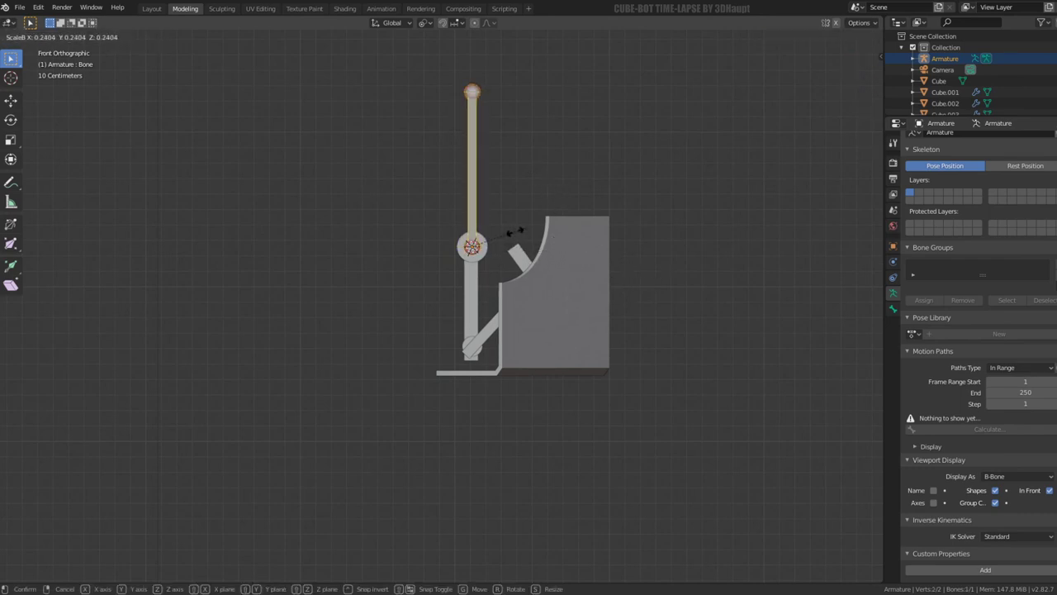
{"action": "left_click", "coordinate": [513, 207]}
{"action": "left_click", "coordinate": [473, 91]}
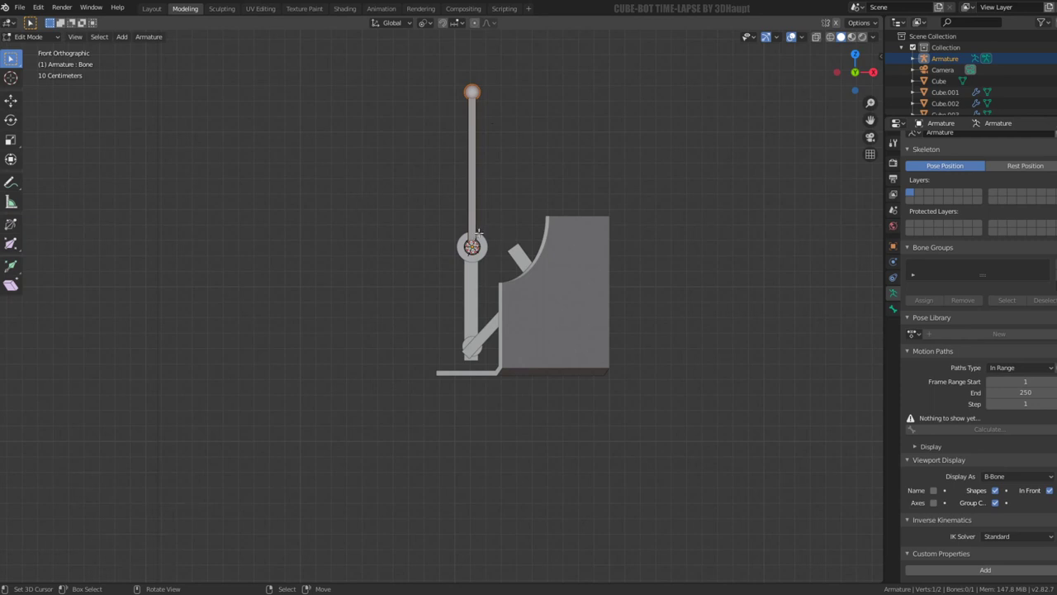
- Return to Object Mode and select the inner linkage part Cylinder.006
{"action": "scroll", "coordinate": [479, 233], "scroll_direction": "down", "scroll_amount": 4}
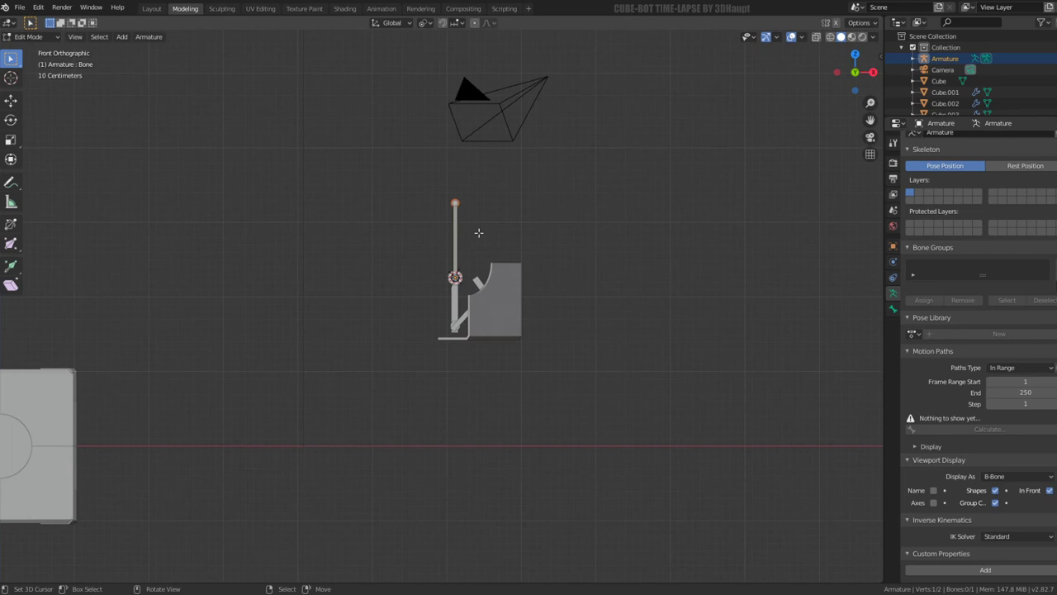
{"action": "scroll", "coordinate": [478, 233], "scroll_direction": "up", "scroll_amount": 2}
{"action": "scroll", "coordinate": [478, 233], "scroll_direction": "down", "scroll_amount": 1}
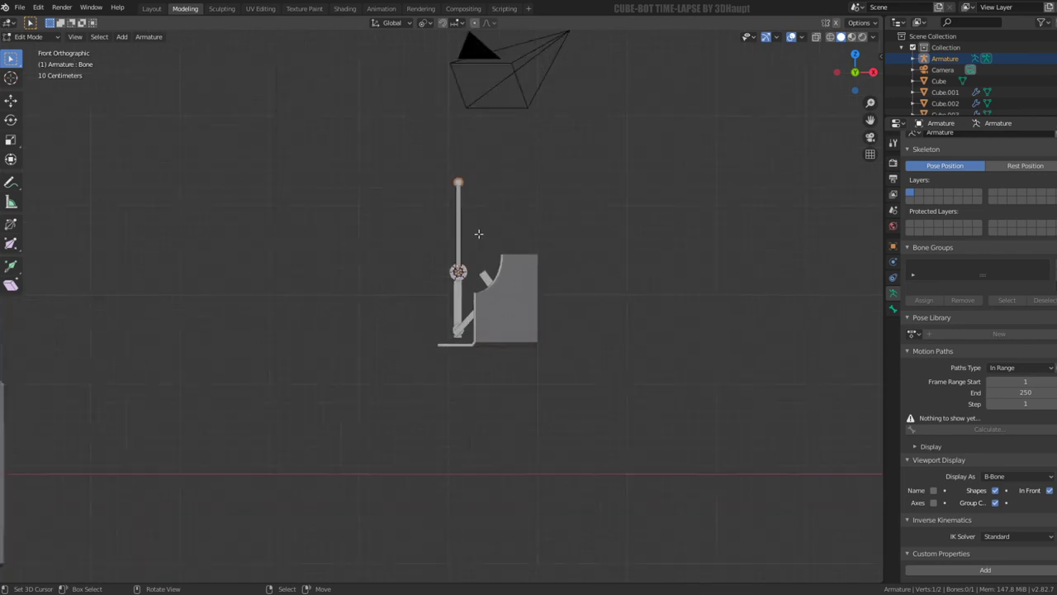
{"action": "scroll", "coordinate": [478, 233], "scroll_direction": "down", "scroll_amount": 1}
{"action": "scroll", "coordinate": [478, 233], "scroll_direction": "up", "scroll_amount": 4}
{"action": "scroll", "coordinate": [477, 250], "scroll_direction": "up", "scroll_amount": 1}
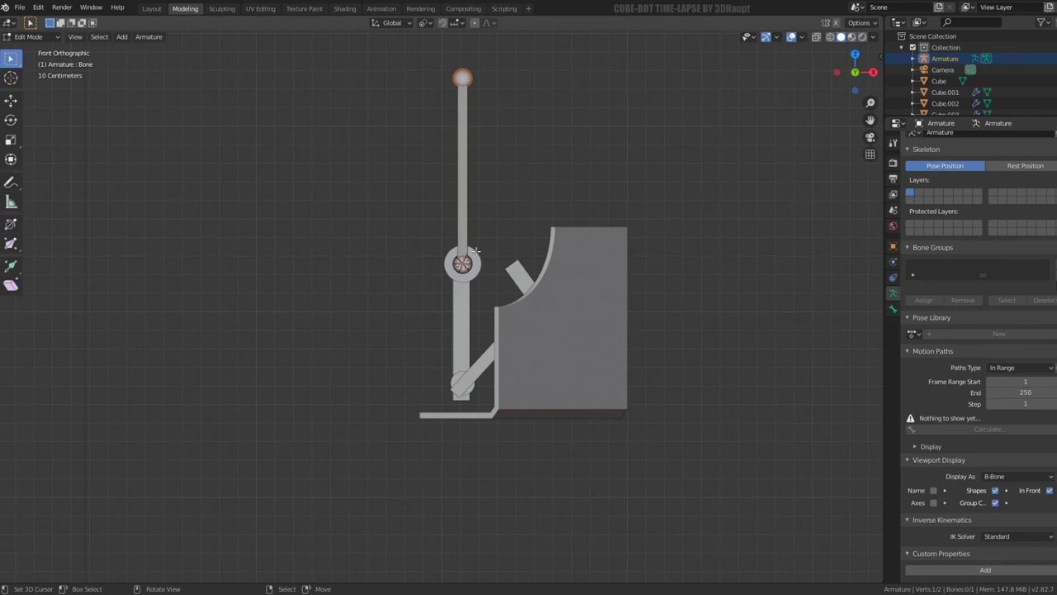
{"action": "scroll", "coordinate": [476, 250], "scroll_direction": "down", "scroll_amount": 3}
{"action": "scroll", "coordinate": [476, 252], "scroll_direction": "down", "scroll_amount": 1}
{"action": "middle_click_drag", "start_coordinate": [477, 252], "coordinate": [385, 317]}
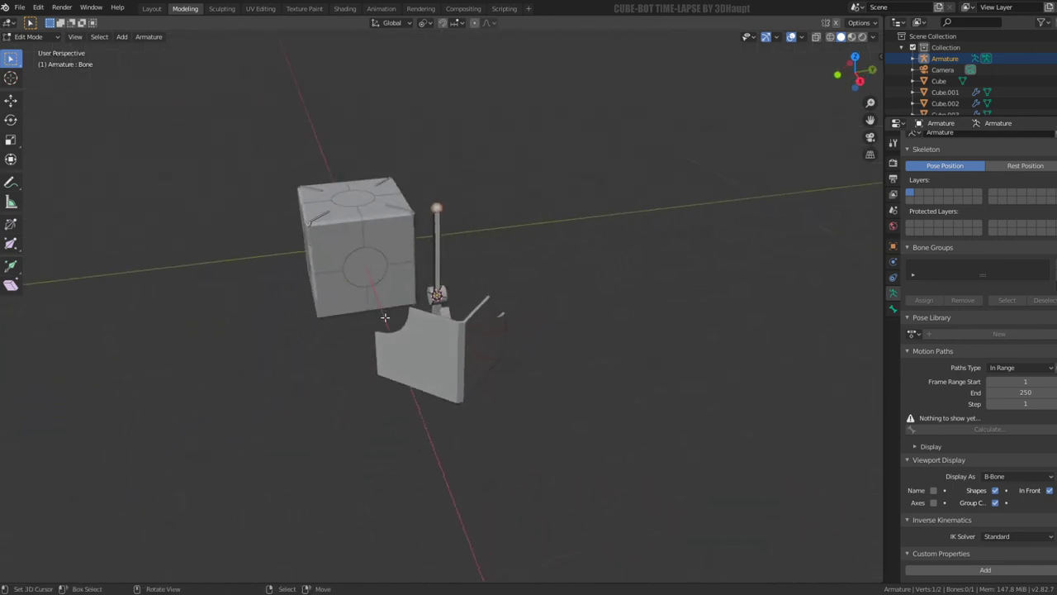
{"action": "key", "text": "Tab"}
{"action": "left_click", "coordinate": [455, 367]}
{"action": "mouse_move", "coordinate": [458, 349]}
{"action": "middle_mouse_down"}
{"action": "mouse_move", "coordinate": [569, 360]}
{"action": "mouse_move", "coordinate": [615, 328]}
{"action": "mouse_move", "coordinate": [632, 279]}
{"action": "middle_mouse_up"}
{"action": "left_click", "coordinate": [513, 316]}
{"action": "scroll", "coordinate": [627, 310], "scroll_direction": "up", "scroll_amount": 2}
- Open the N sidebar to show Cylinder.006's transform values and apply its rotation
{"action": "key", "text": "n"}
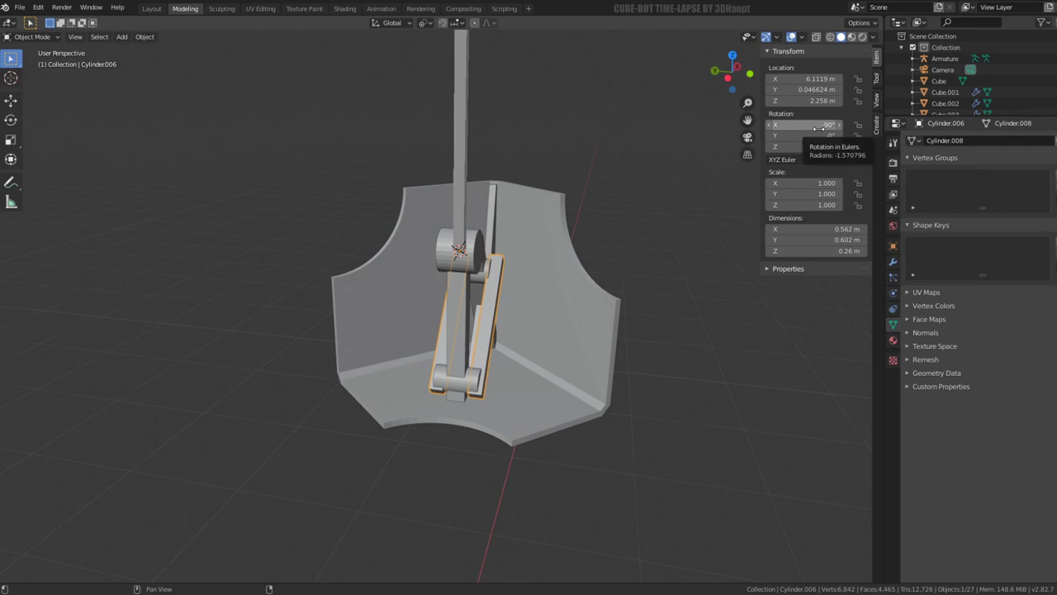
{"action": "middle_click_drag", "start_coordinate": [575, 259], "coordinate": [556, 300]}
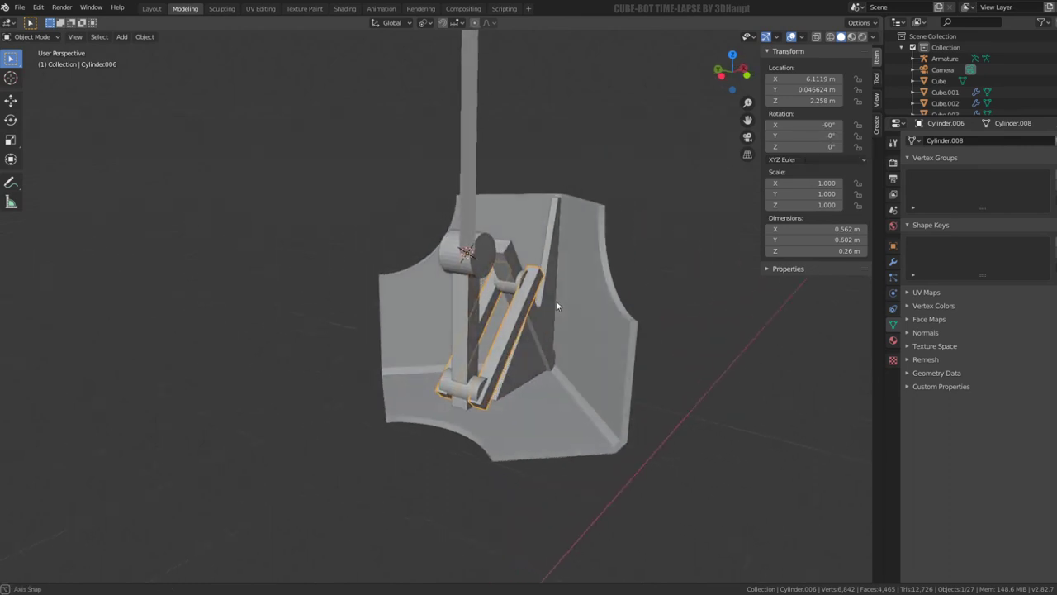
{"action": "key", "text": "ctrl+a"}
{"action": "left_click", "coordinate": [595, 273]}
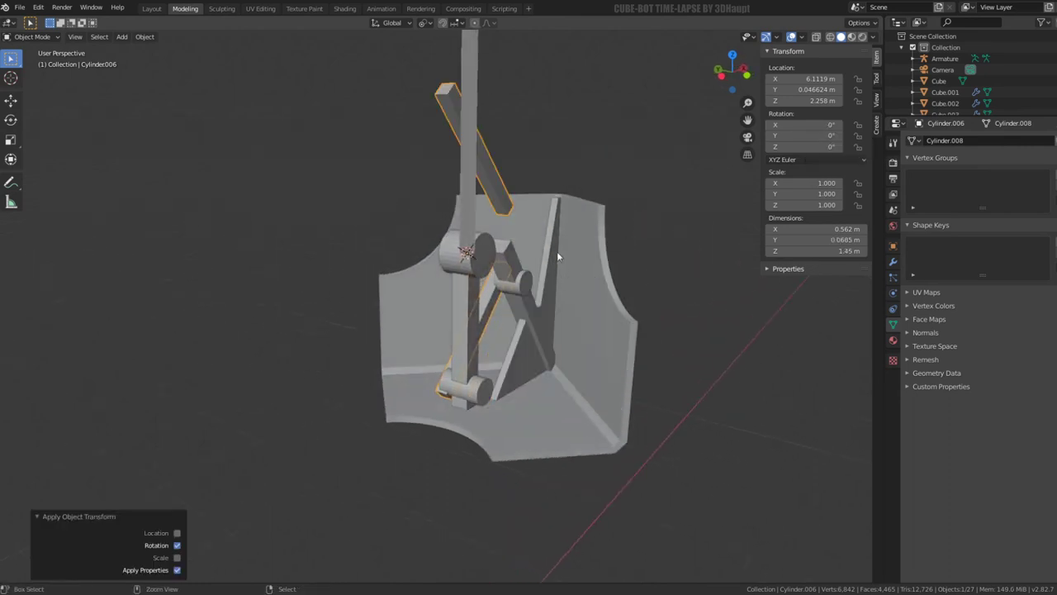
- Box-select Cylinder.006 again and revert the rotation apply through the menu
{"action": "mouse_move", "coordinate": [557, 253]}
{"action": "middle_mouse_down"}
{"action": "mouse_move", "coordinate": [488, 265]}
{"action": "mouse_move", "coordinate": [537, 249]}
{"action": "mouse_move", "coordinate": [512, 322]}
{"action": "middle_mouse_up"}
{"action": "scroll", "coordinate": [511, 322], "scroll_direction": "down", "scroll_amount": 3}
{"action": "left_click", "coordinate": [505, 339]}
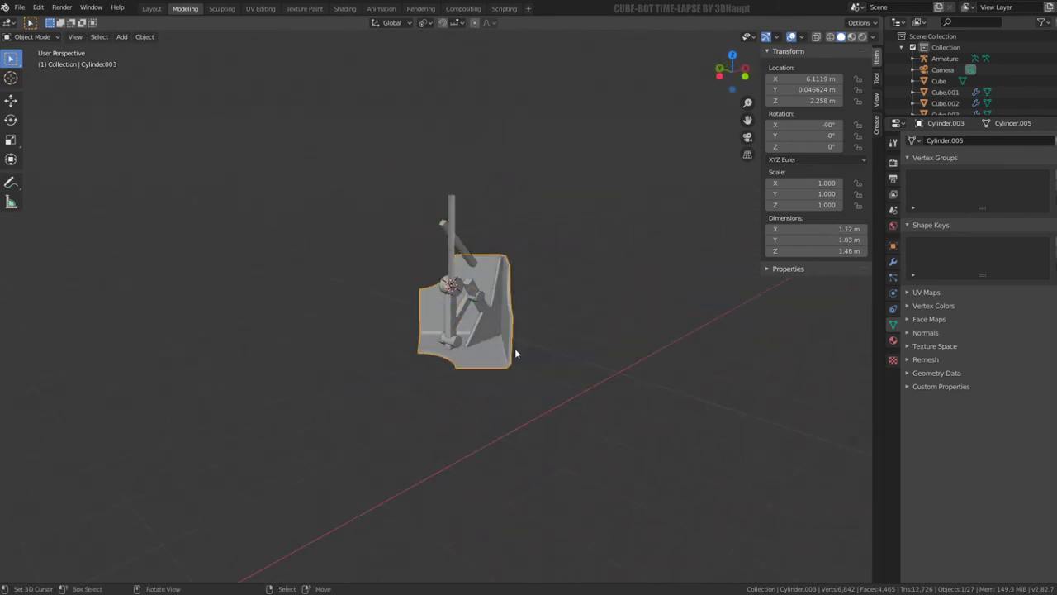
{"action": "key", "text": "b"}
{"action": "left_click_drag", "start_coordinate": [544, 390], "coordinate": [404, 196]}
{"action": "left_click", "coordinate": [144, 37]}
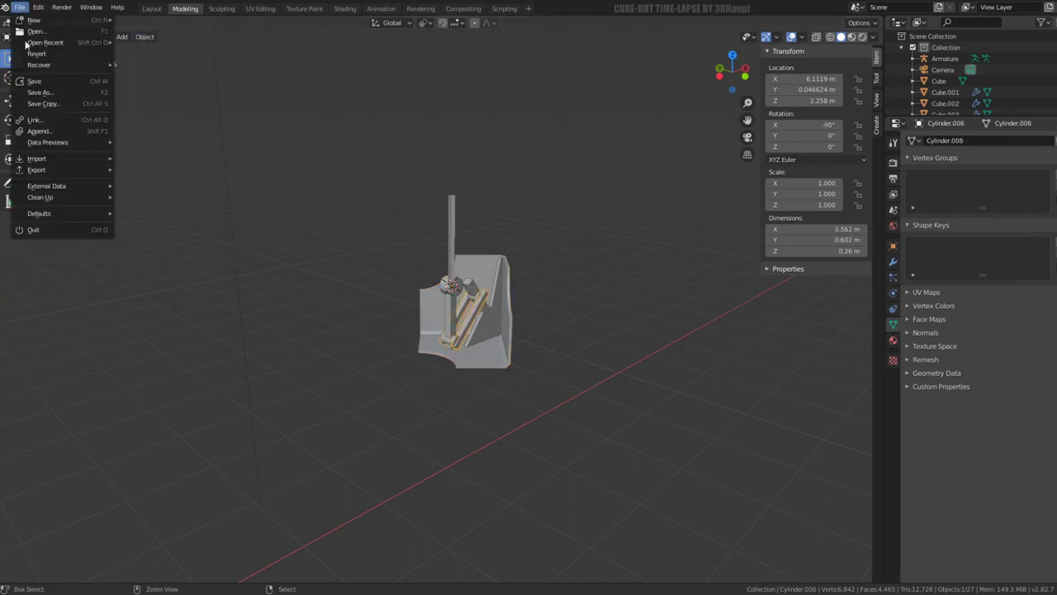
{"action": "left_click", "coordinate": [38, 82]}
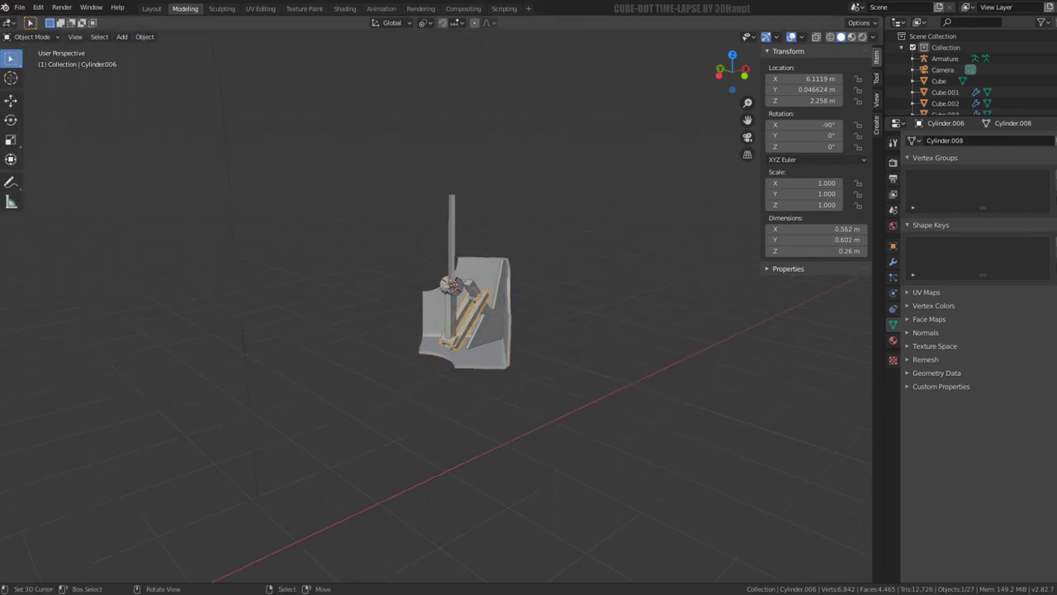